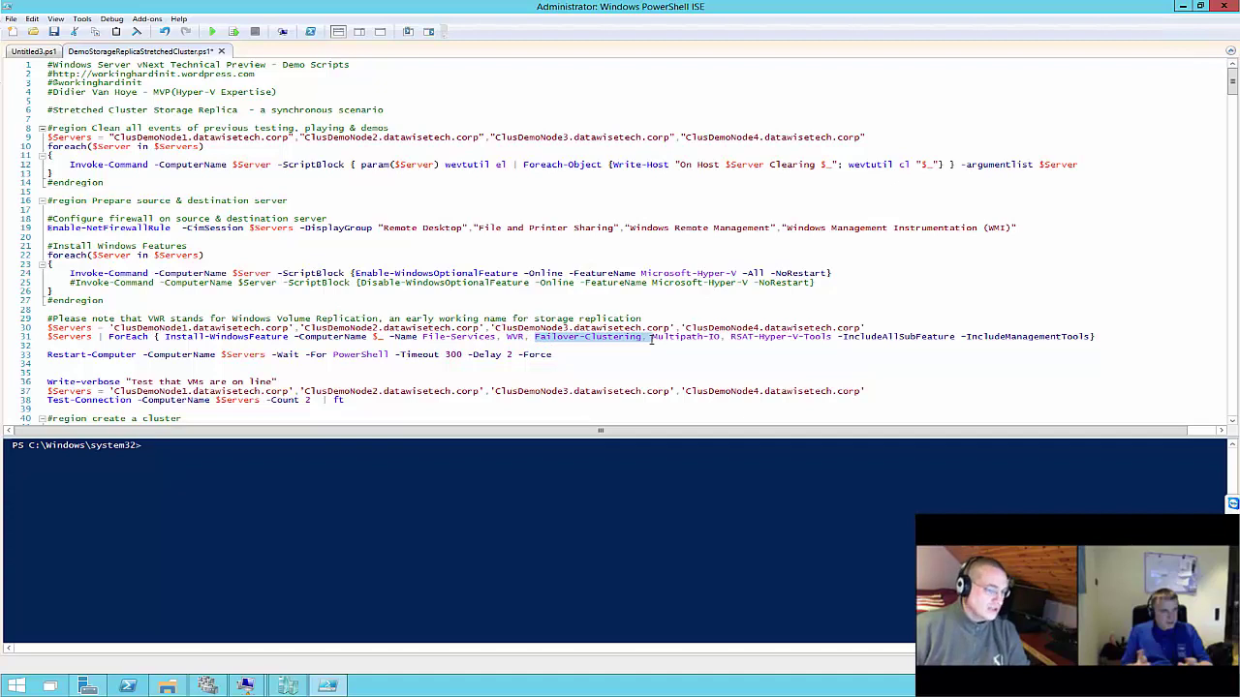
Select lines 16–33, from #region Prepare source & destination server through the Restart-Computer line
{"action": "left_click_drag", "start_coordinate": [652, 339], "coordinate": [739, 339]}
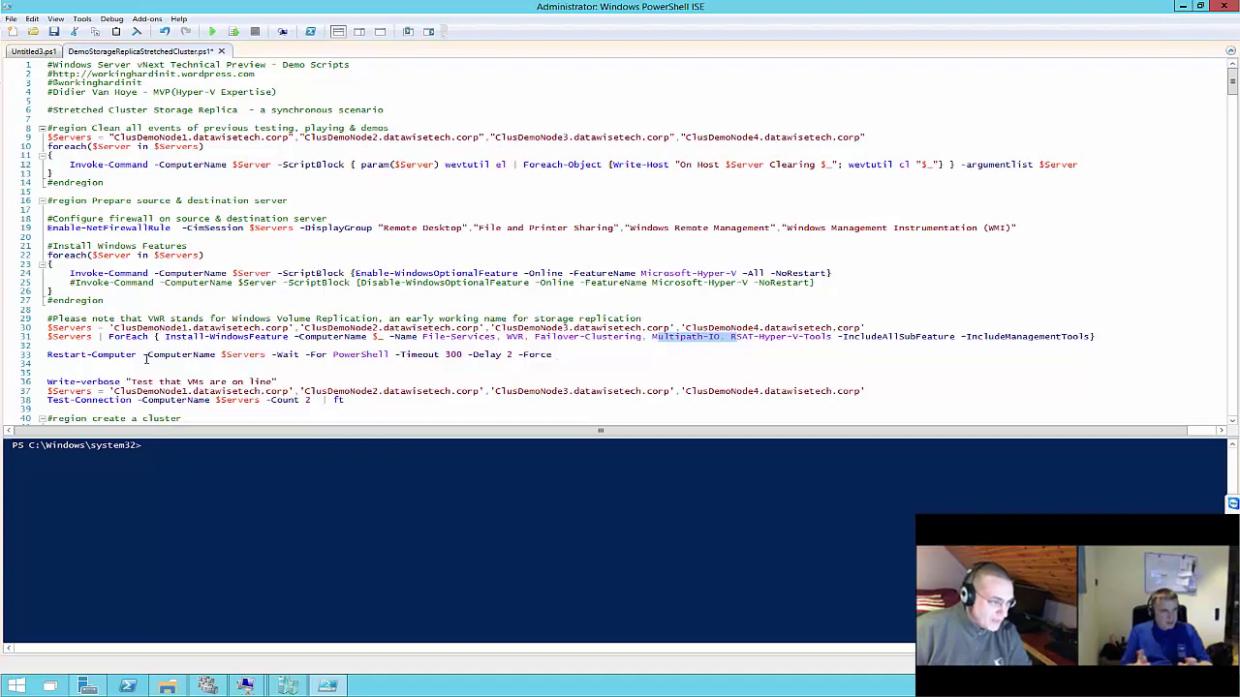
{"action": "left_click", "coordinate": [593, 357]}
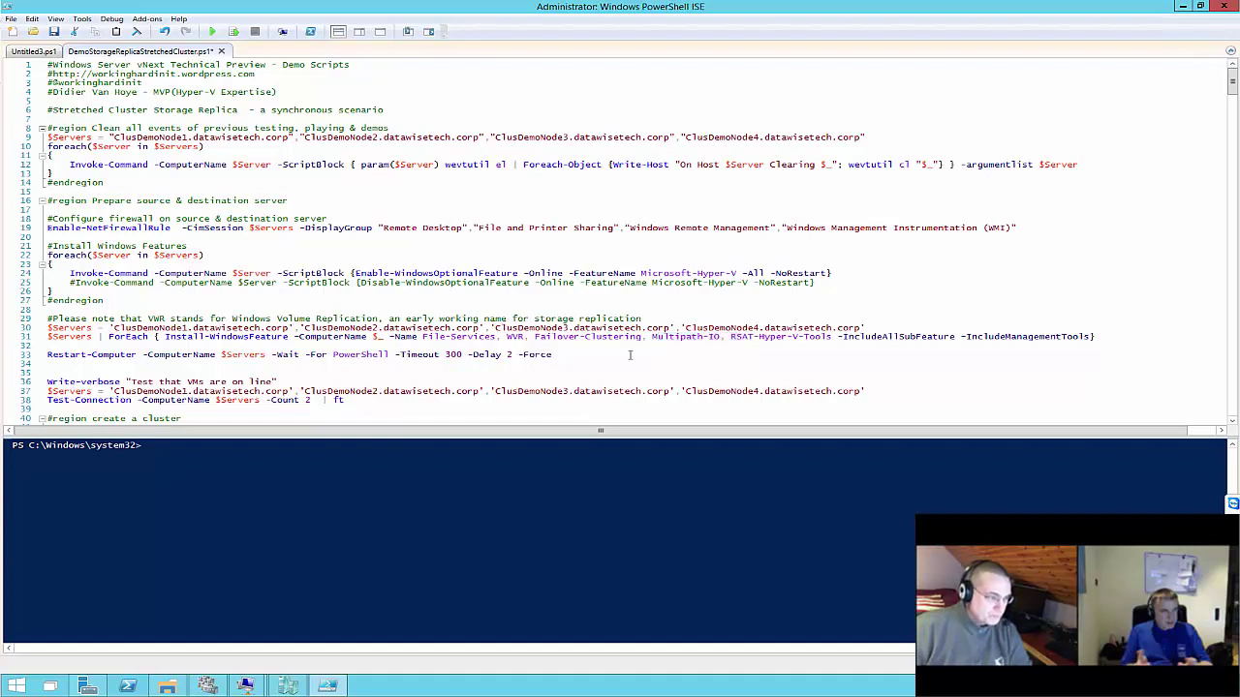
{"action": "left_click_drag", "start_coordinate": [629, 355], "coordinate": [47, 201]}
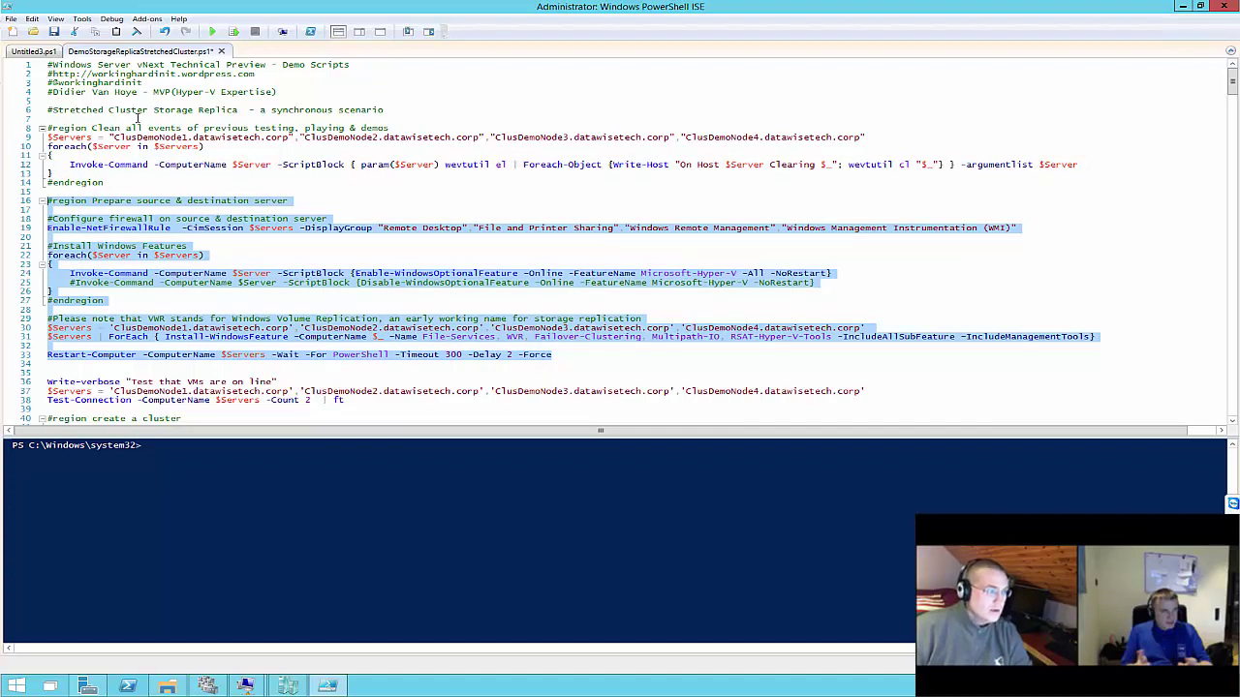
Run the selected firewall, feature-install and restart commands against the four demo nodes
{"action": "left_click", "coordinate": [232, 34]}
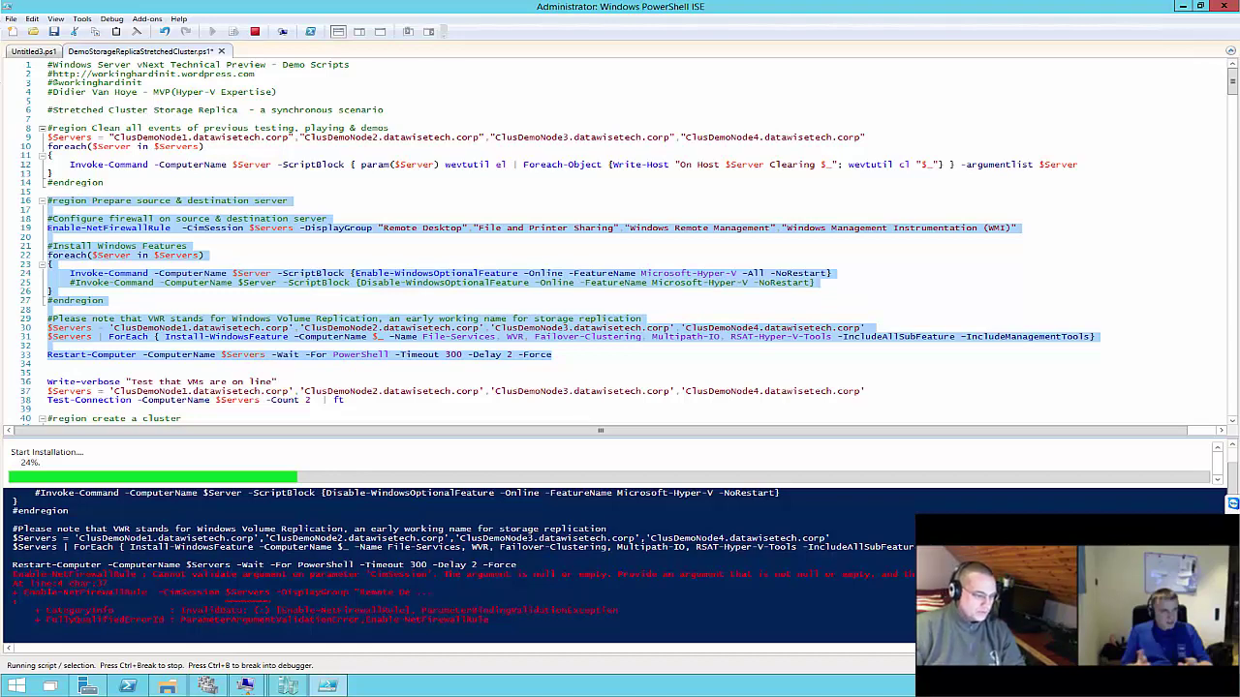
Bring up Failover Cluster Manager to watch the cluster roles
{"action": "left_click", "coordinate": [207, 686]}
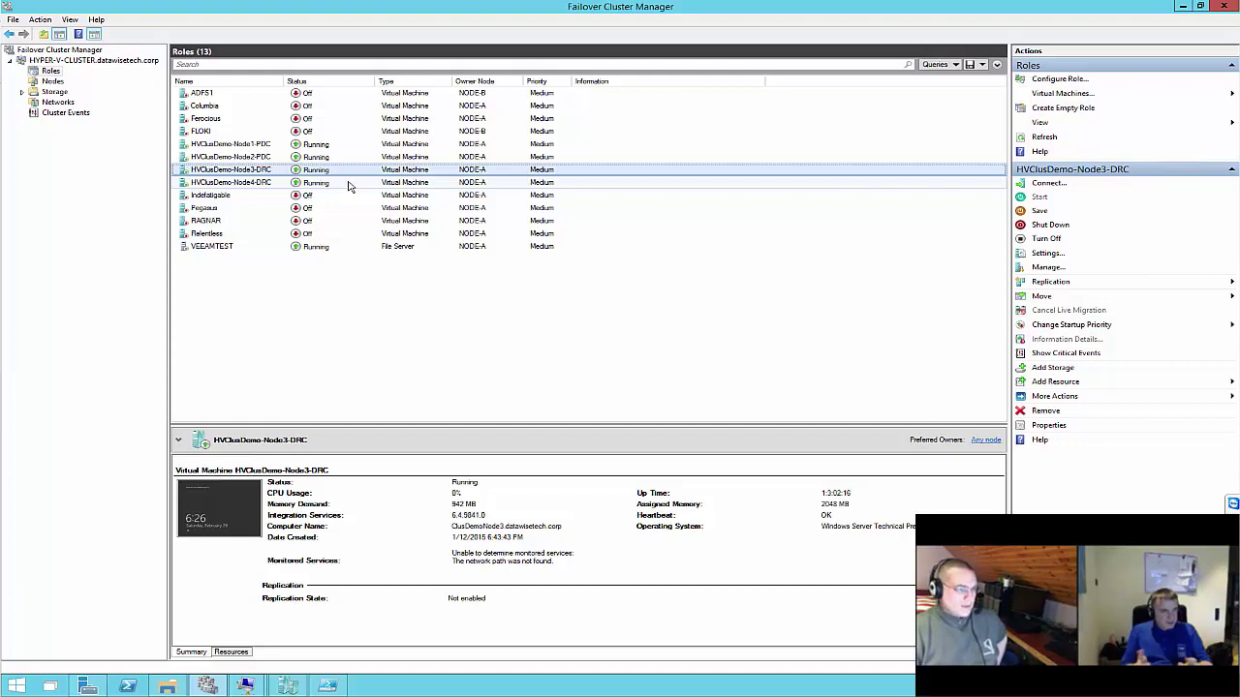
Check the HVClusDemo VM summaries, including Node2-PDC and Node4-DRC, then return to the script
{"action": "left_click", "coordinate": [327, 685]}
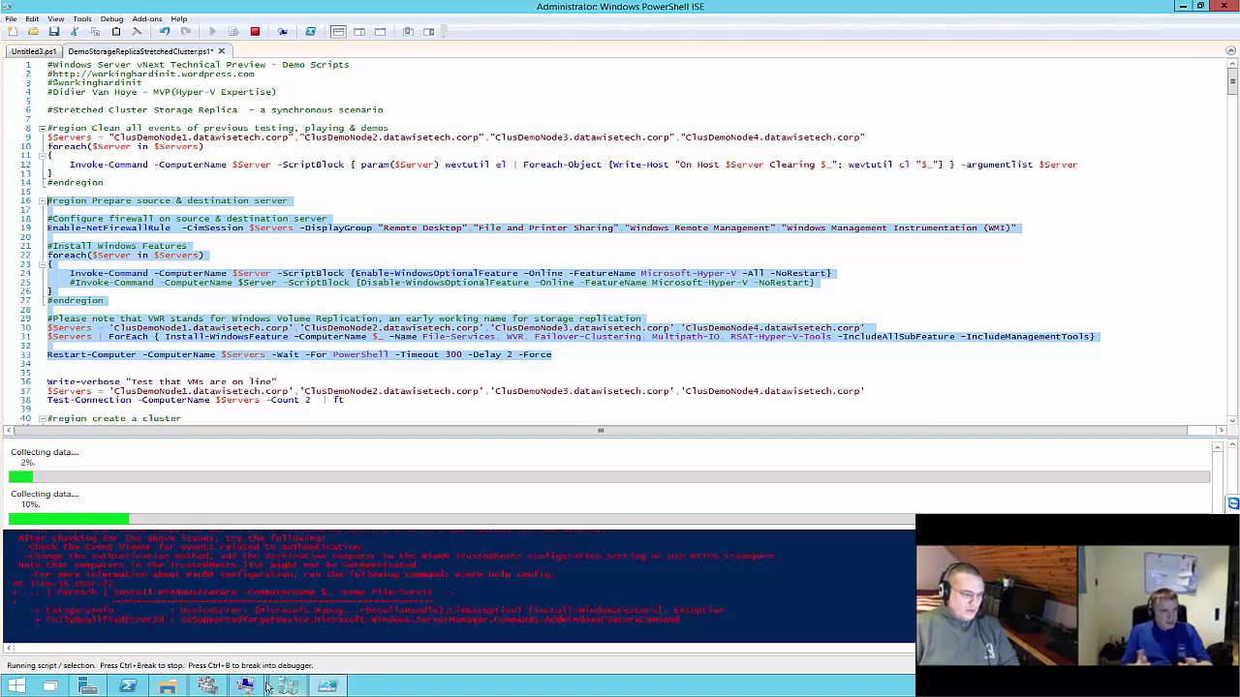
{"action": "left_click", "coordinate": [208, 685]}
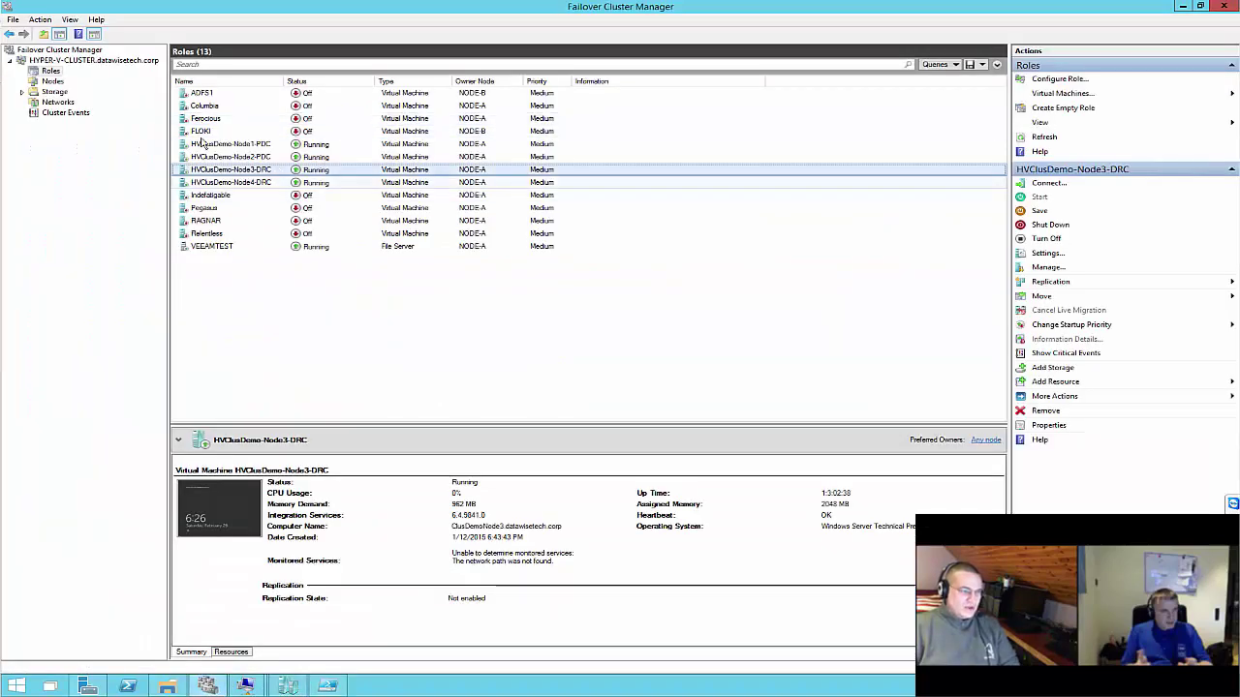
{"action": "left_click", "coordinate": [222, 143]}
{"action": "left_click", "coordinate": [223, 169]}
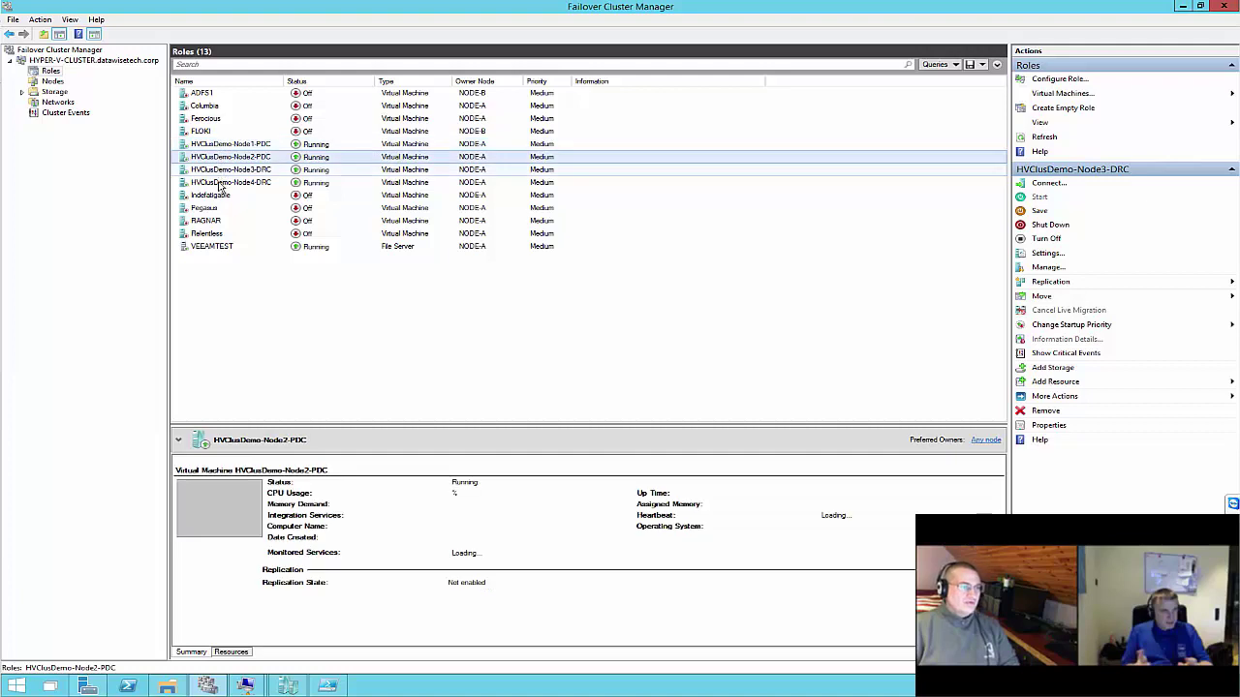
{"action": "left_click", "coordinate": [223, 183]}
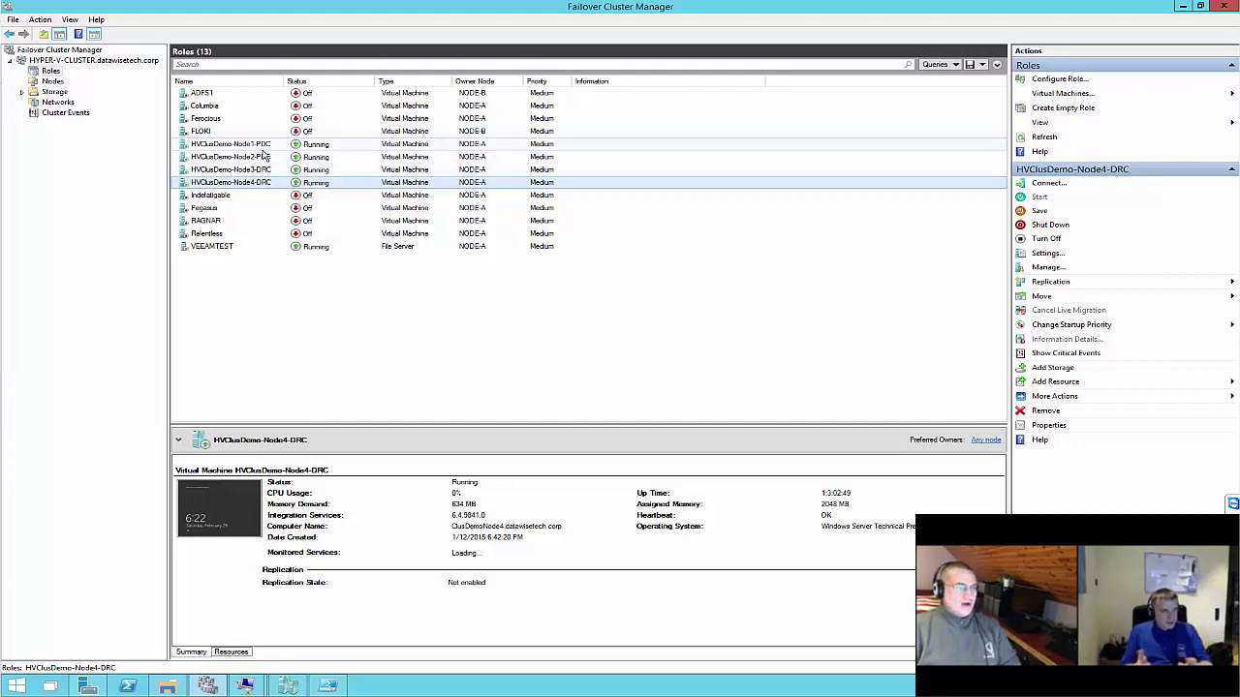
{"action": "left_click", "coordinate": [327, 686]}
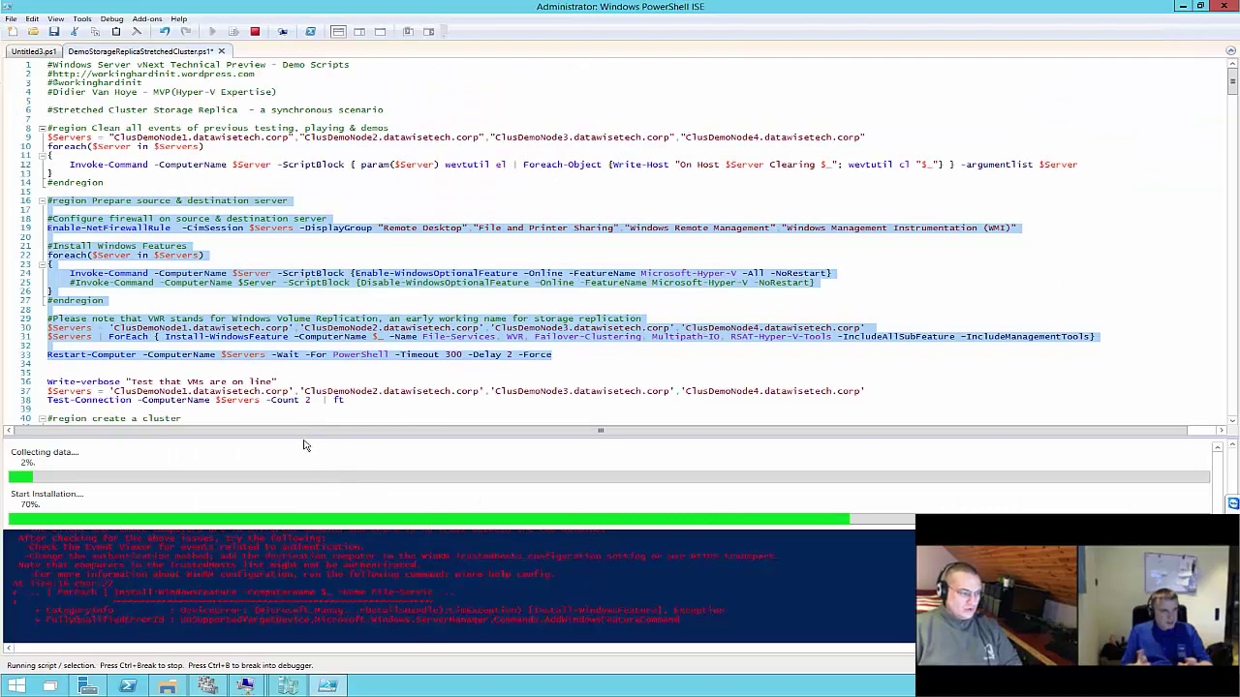
Comment out the Test-Cluster check on line 55 with a #
{"action": "left_click", "coordinate": [303, 391]}
{"action": "scroll", "coordinate": [310, 357], "scroll_direction": "down", "scroll_amount": 2}
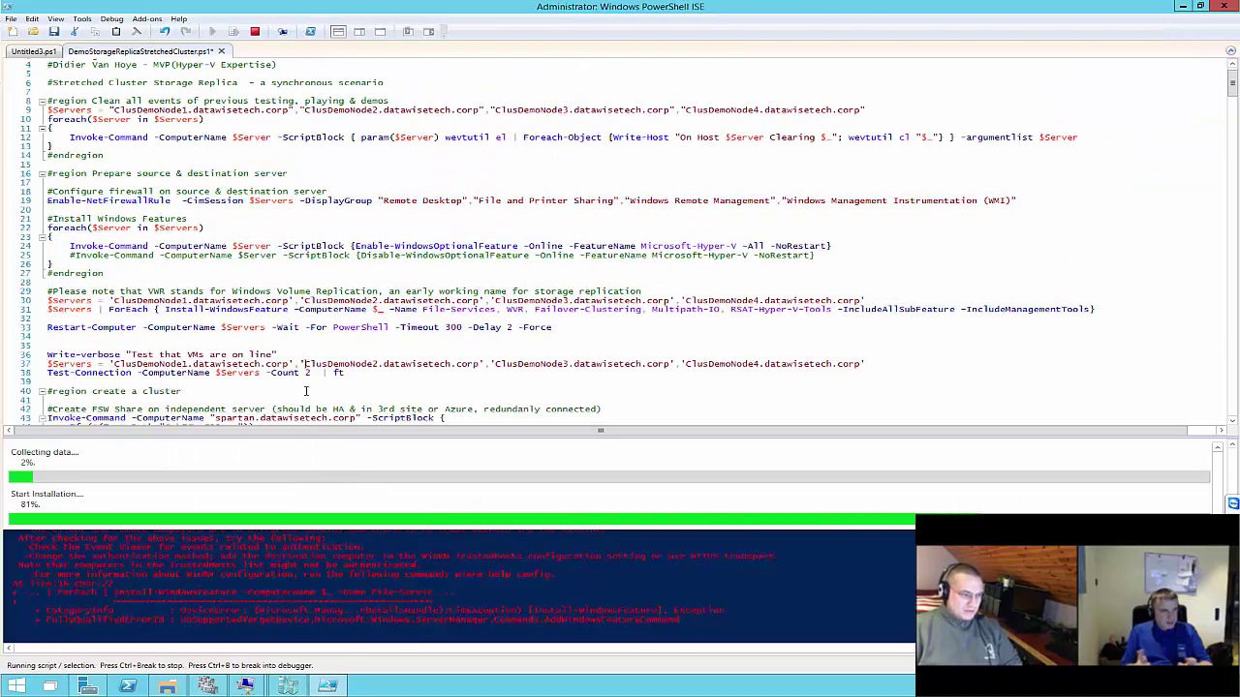
{"action": "scroll", "coordinate": [310, 356], "scroll_direction": "down", "scroll_amount": 4}
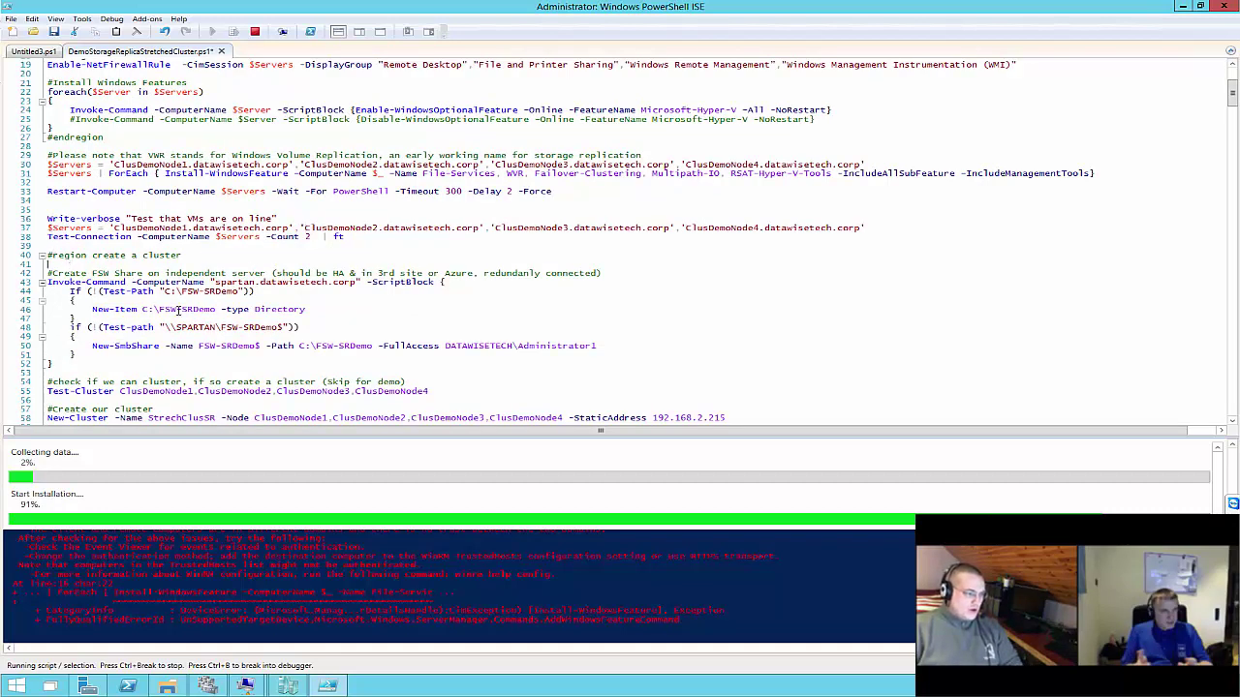
{"action": "left_click_drag", "start_coordinate": [47, 273], "coordinate": [616, 385]}
{"action": "scroll", "coordinate": [587, 368], "scroll_direction": "down", "scroll_amount": 2}
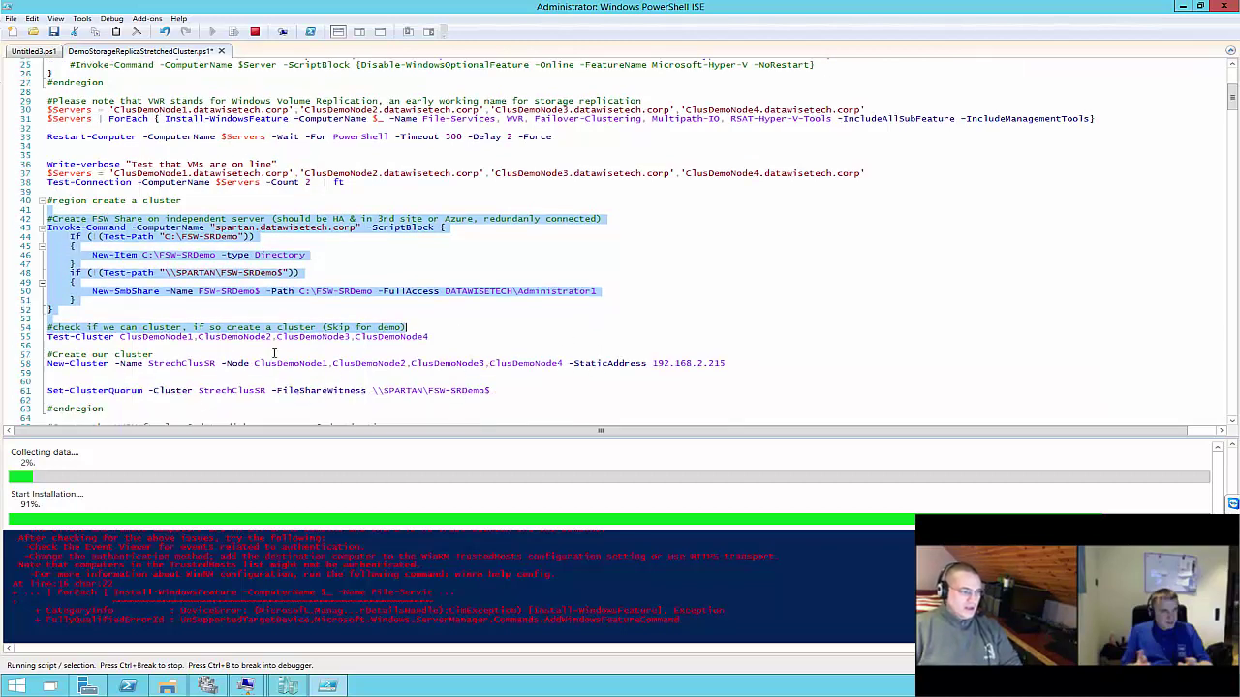
{"action": "left_click", "coordinate": [61, 339]}
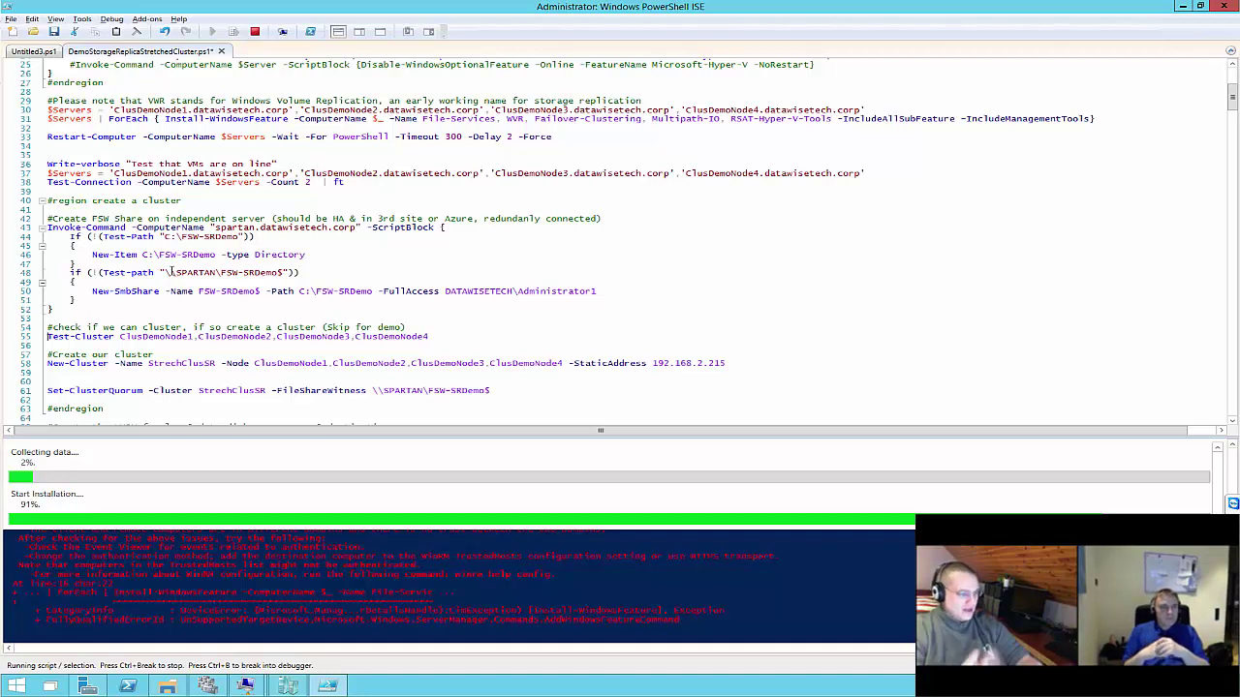
{"action": "type", "text": "#"}
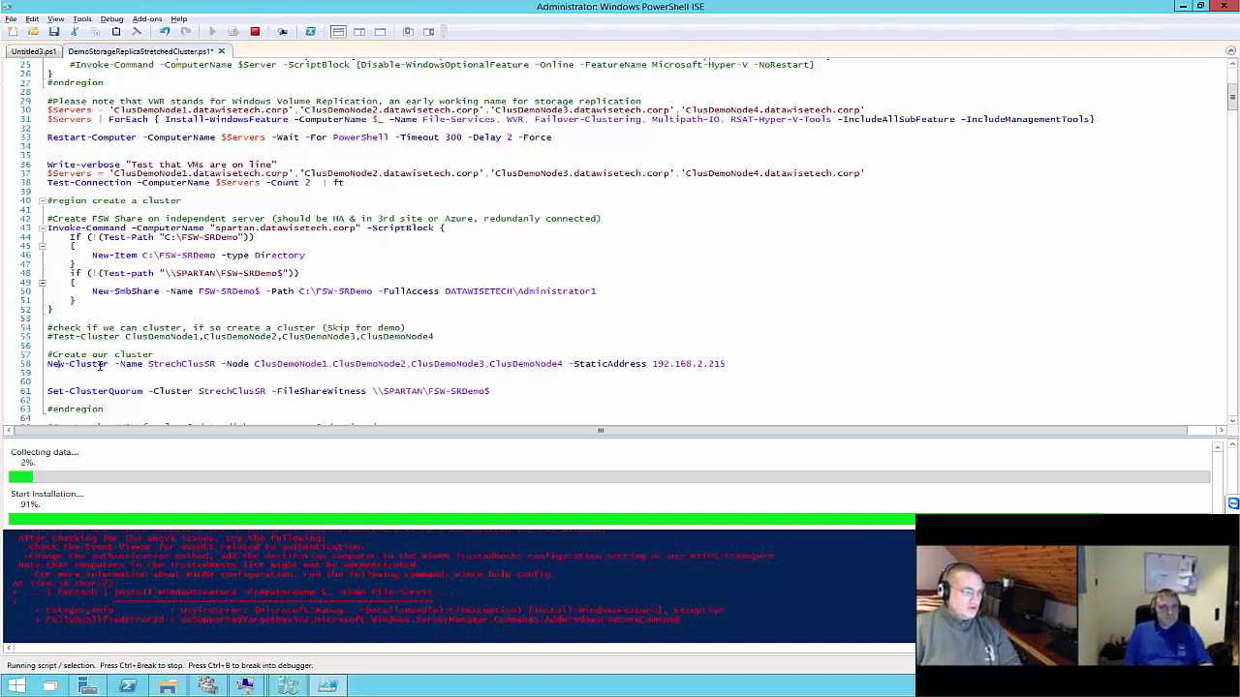
Review the New-Cluster command on line 58 and the Set-ClusterQuorum FileShareWitness line 61
{"action": "left_click_drag", "start_coordinate": [60, 364], "coordinate": [332, 365]}
{"action": "left_click_drag", "start_coordinate": [420, 366], "coordinate": [635, 384]}
{"action": "left_click", "coordinate": [748, 369]}
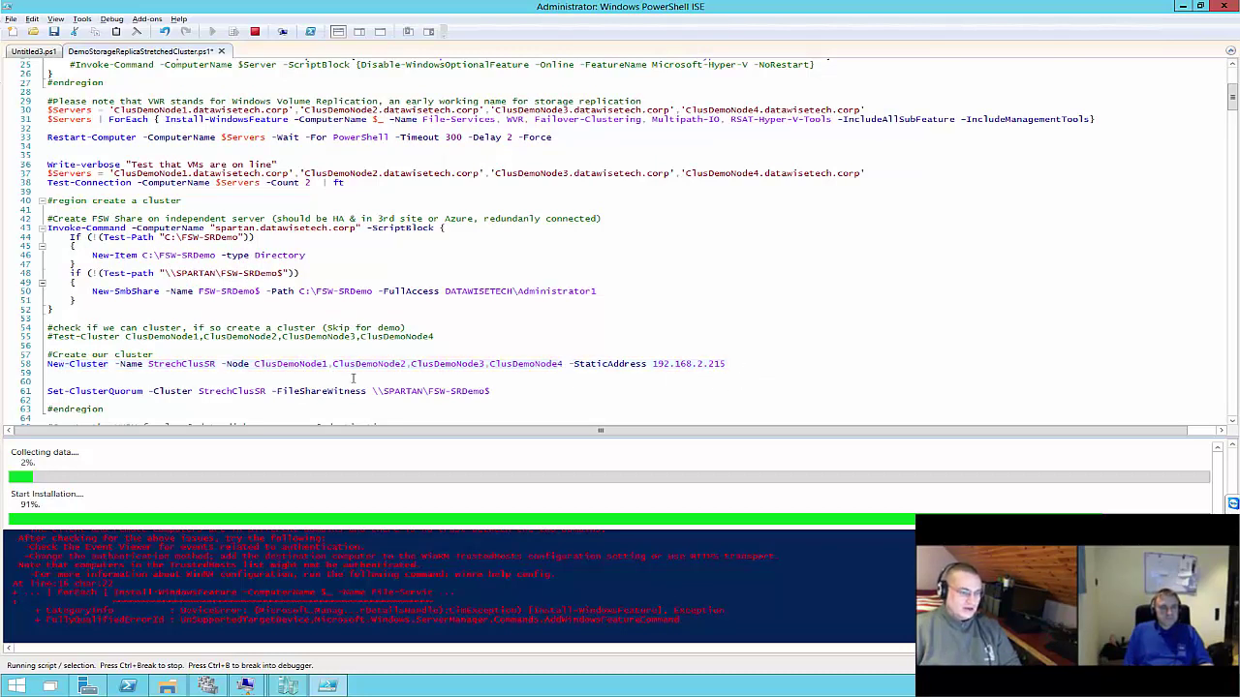
{"action": "left_click_drag", "start_coordinate": [72, 392], "coordinate": [437, 401]}
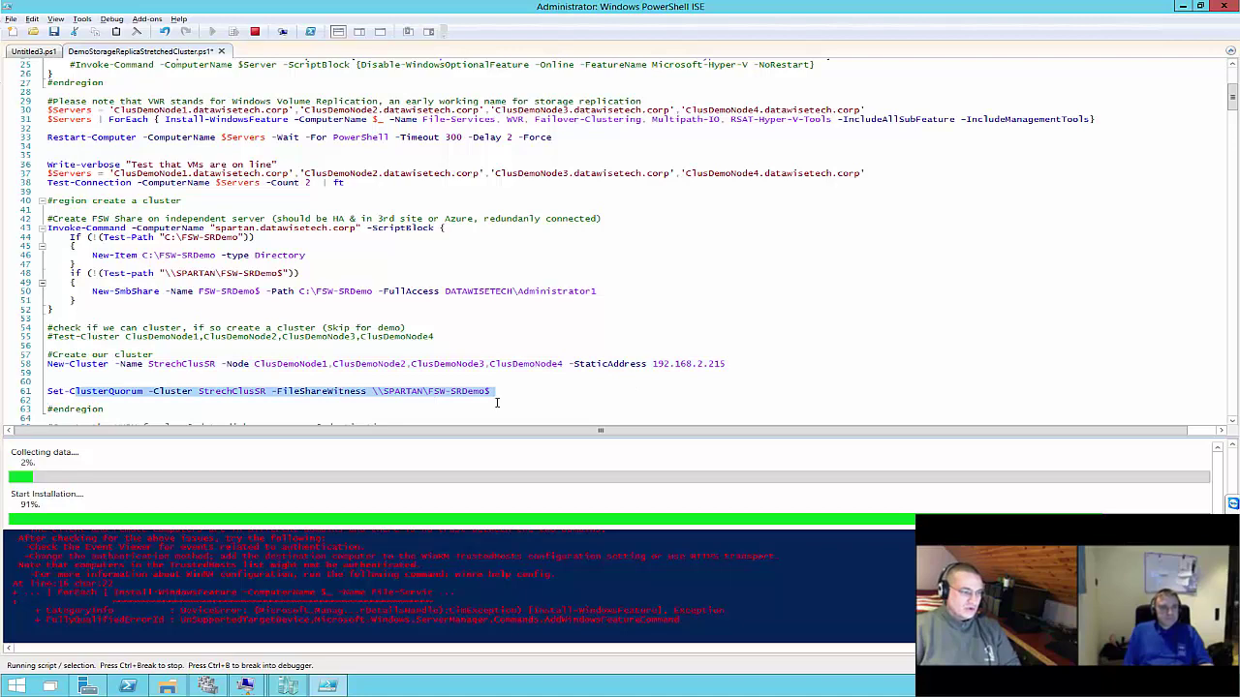
{"action": "left_click_drag", "start_coordinate": [277, 391], "coordinate": [380, 391]}
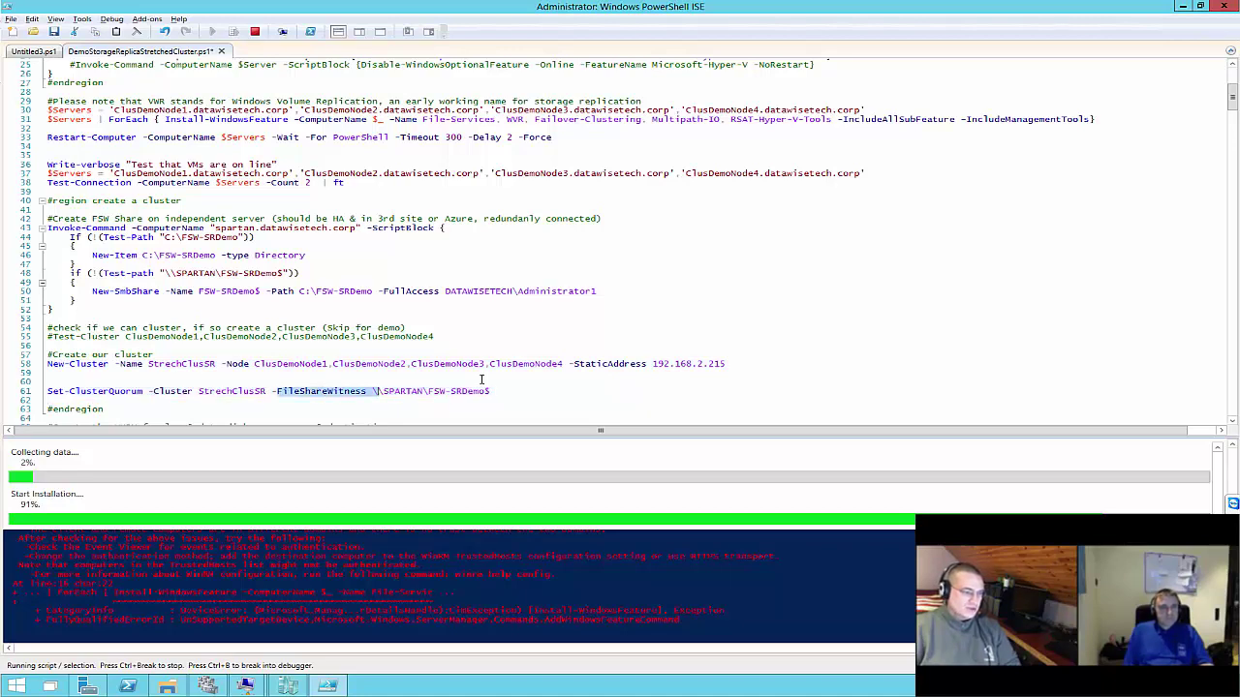
Bring the log and data New-VHD creation commands into view, checking the cluster nodes
{"action": "scroll", "coordinate": [482, 379], "scroll_direction": "down", "scroll_amount": 6}
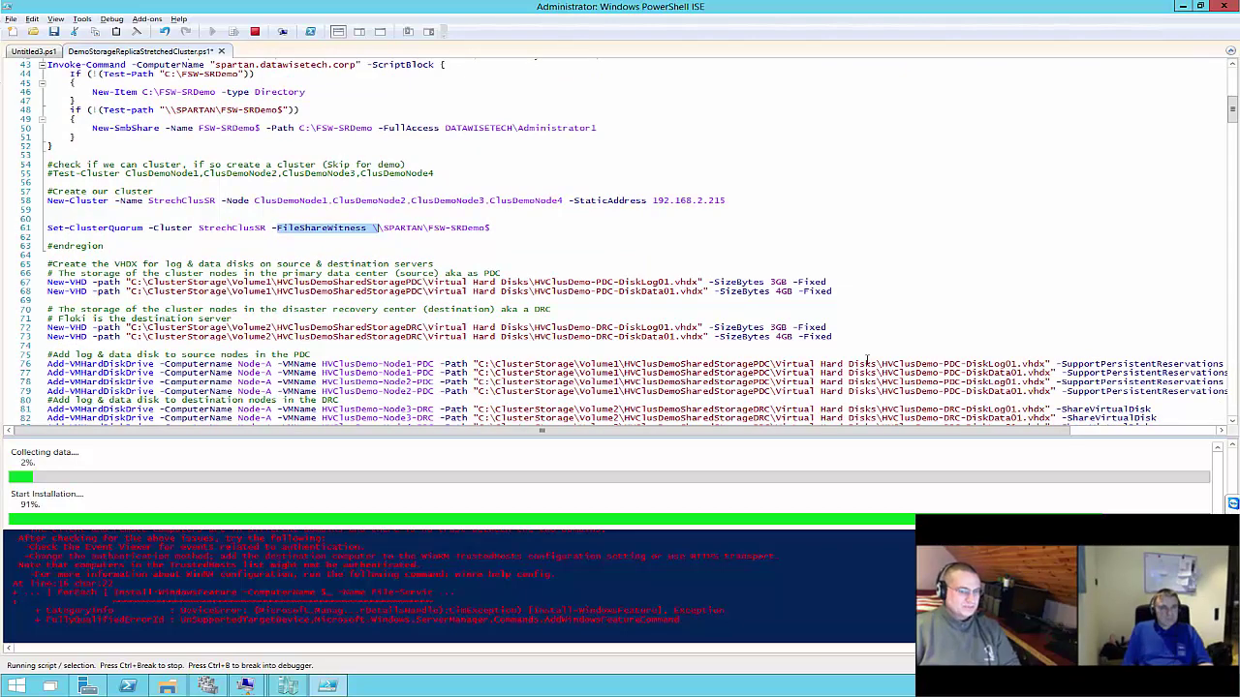
{"action": "left_click", "coordinate": [153, 310]}
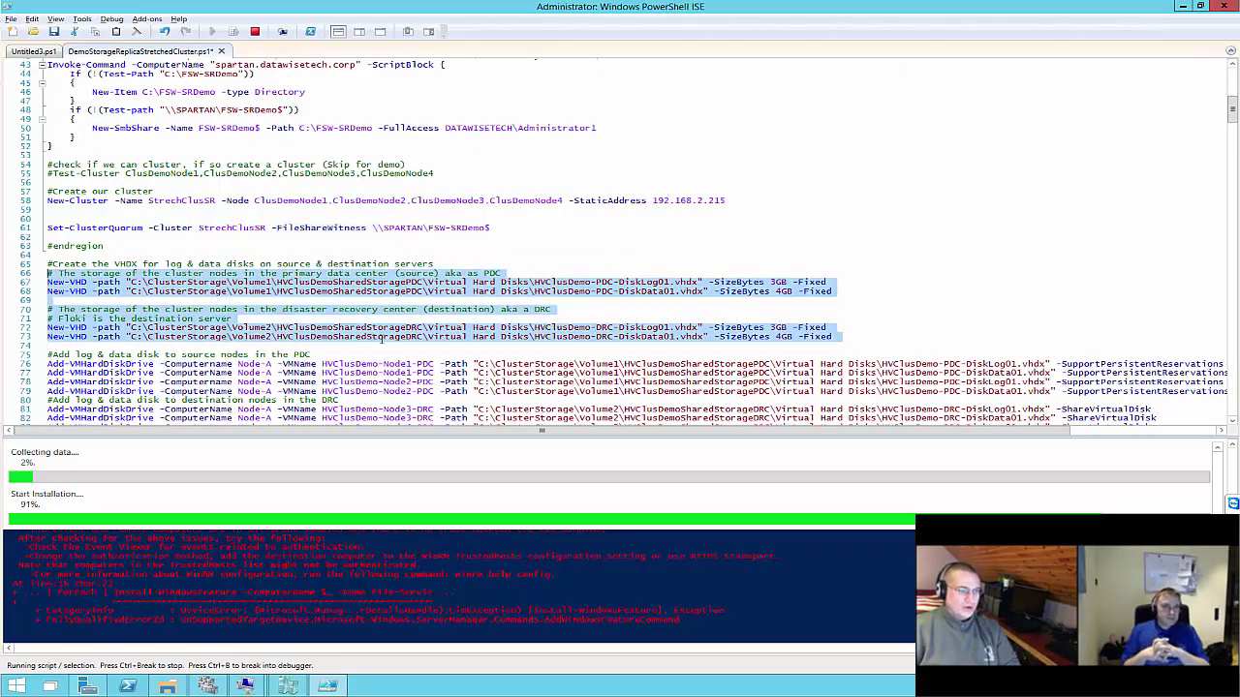
{"action": "scroll", "coordinate": [571, 327], "scroll_direction": "down", "scroll_amount": 2}
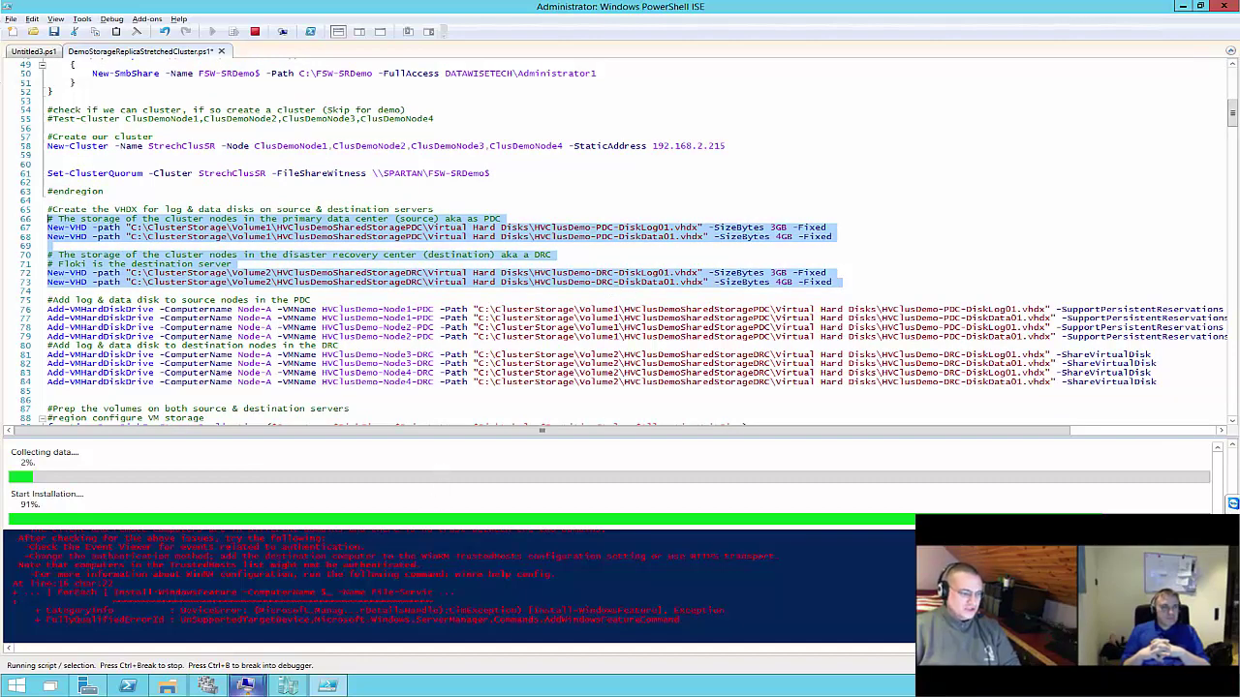
{"action": "left_click", "coordinate": [207, 686]}
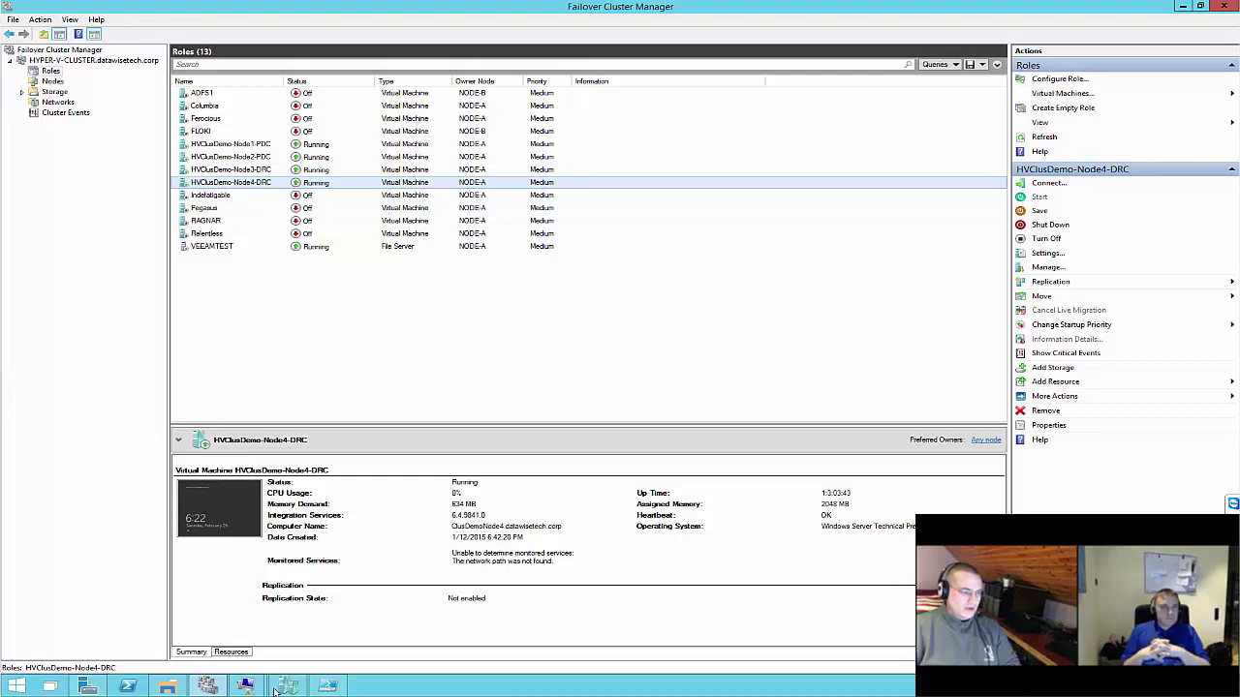
{"action": "left_click", "coordinate": [328, 686]}
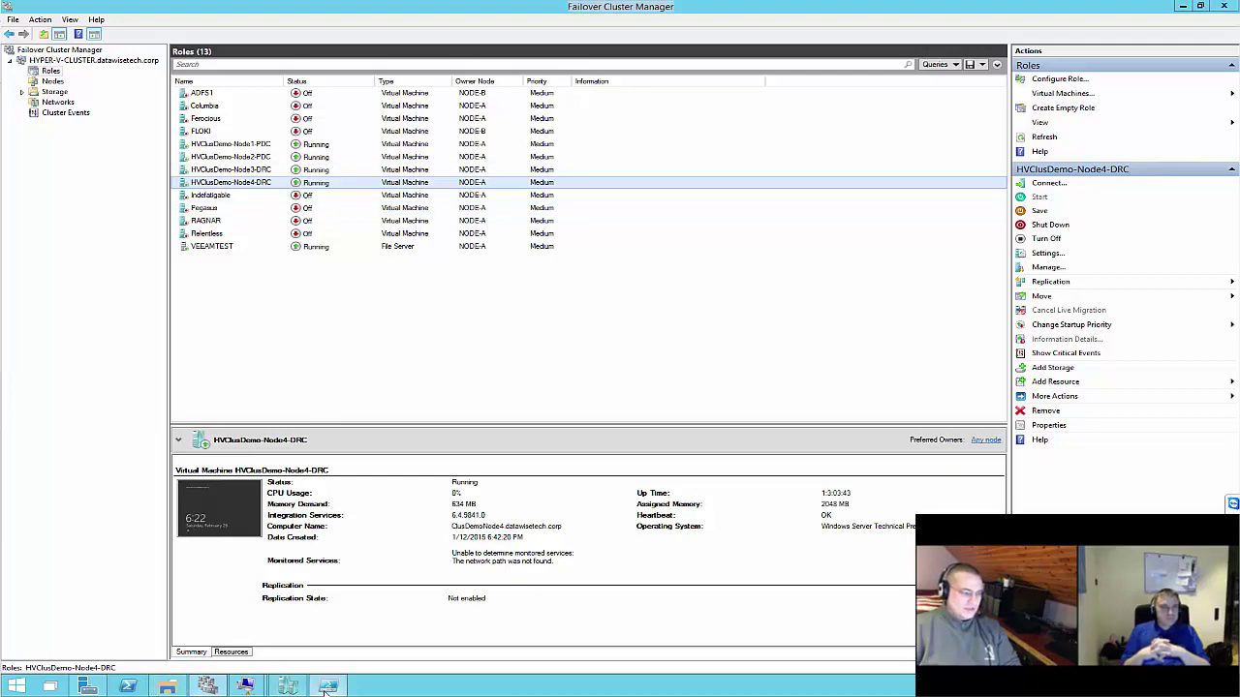
{"action": "left_click", "coordinate": [1041, 310]}
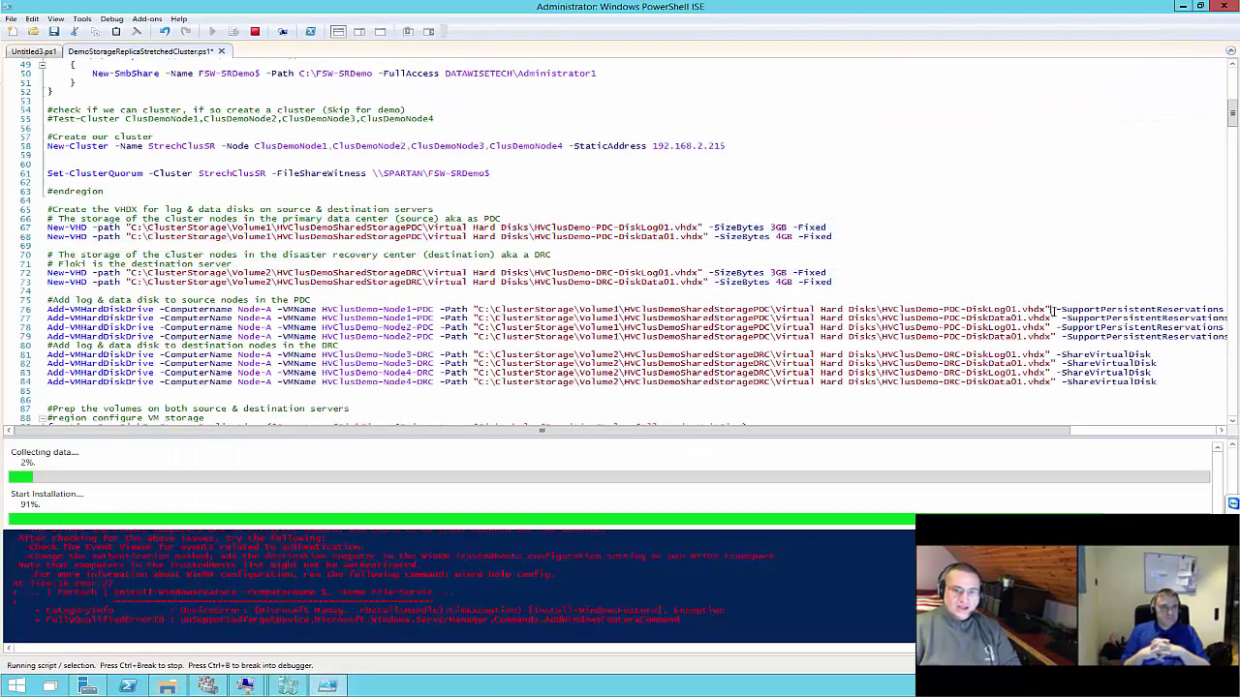
{"action": "left_click_drag", "start_coordinate": [1056, 310], "coordinate": [1230, 310]}
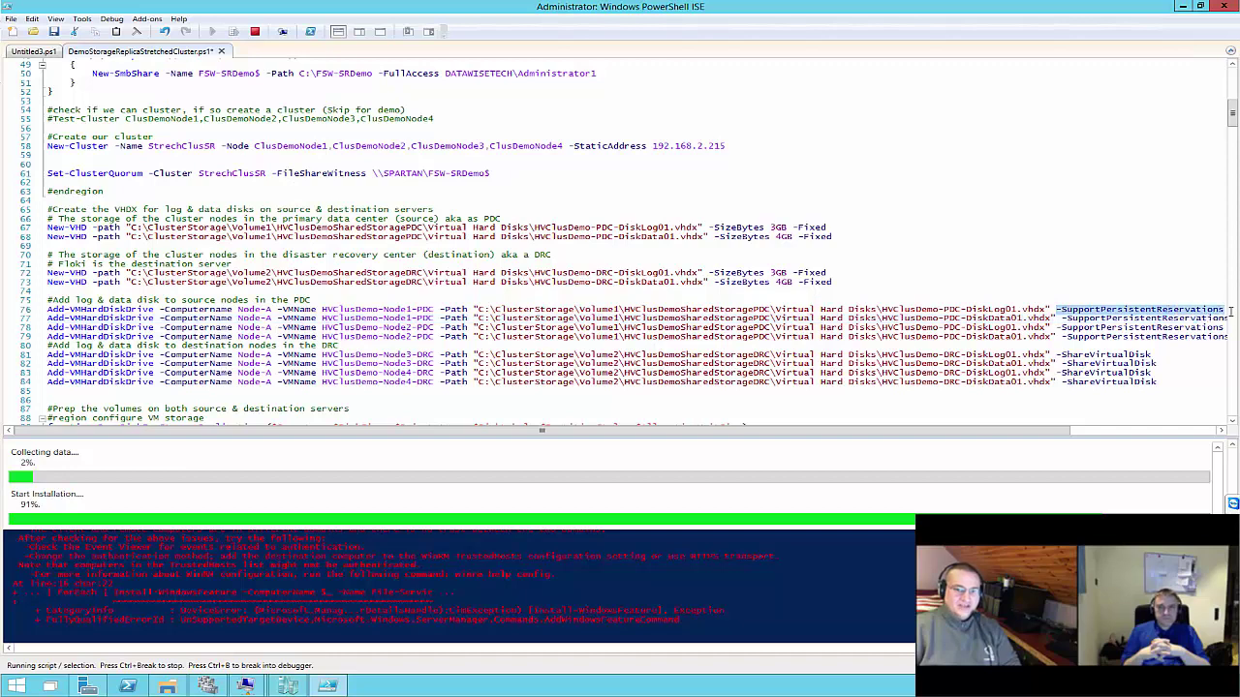
{"action": "left_click", "coordinate": [1055, 309]}
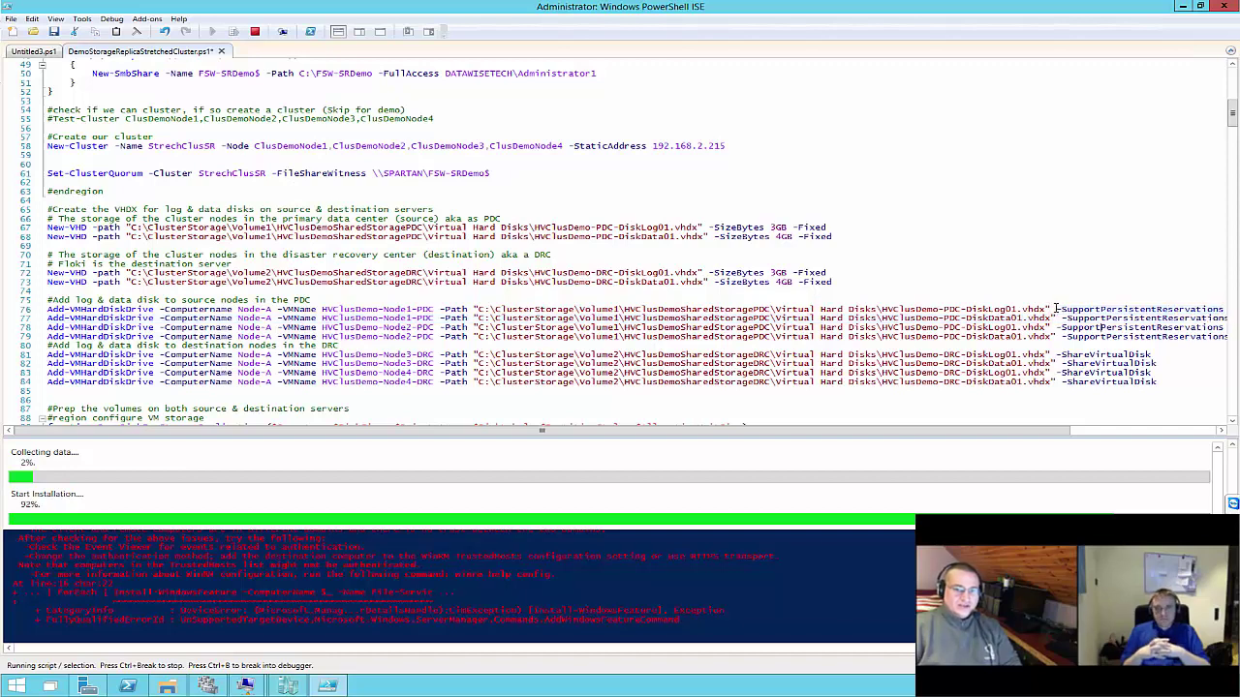
{"action": "left_click_drag", "start_coordinate": [1055, 310], "coordinate": [912, 311]}
{"action": "left_click", "coordinate": [950, 318]}
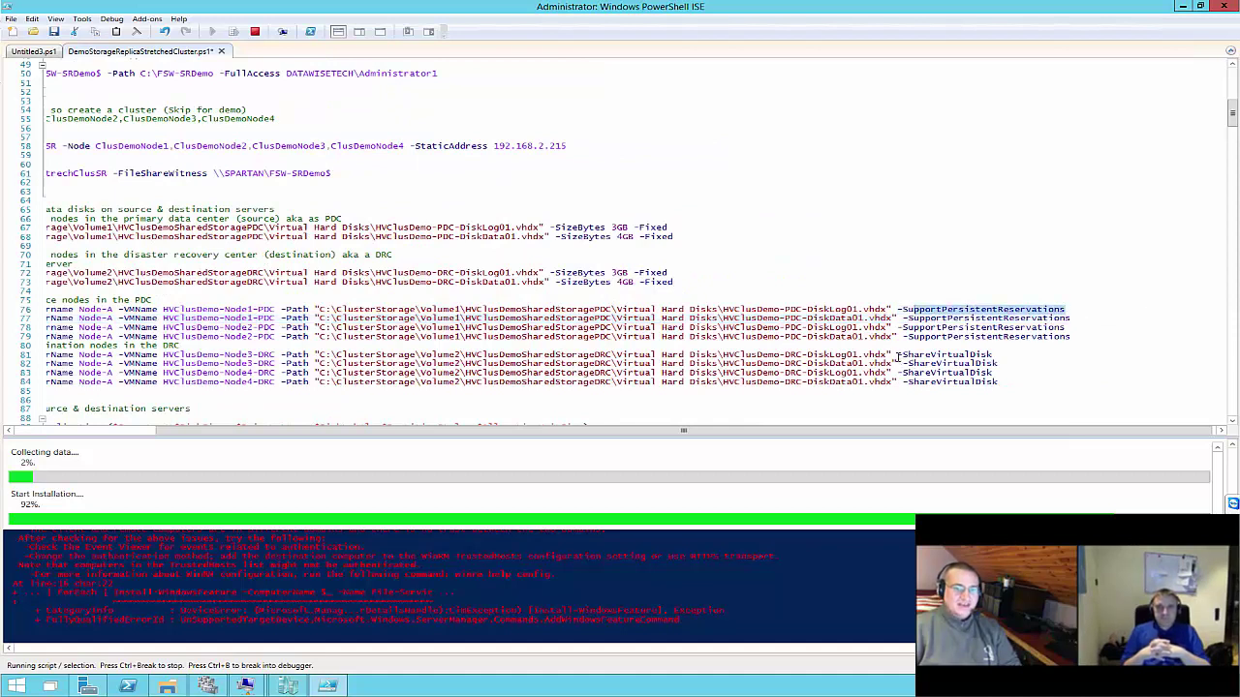
{"action": "left_click_drag", "start_coordinate": [898, 357], "coordinate": [996, 357]}
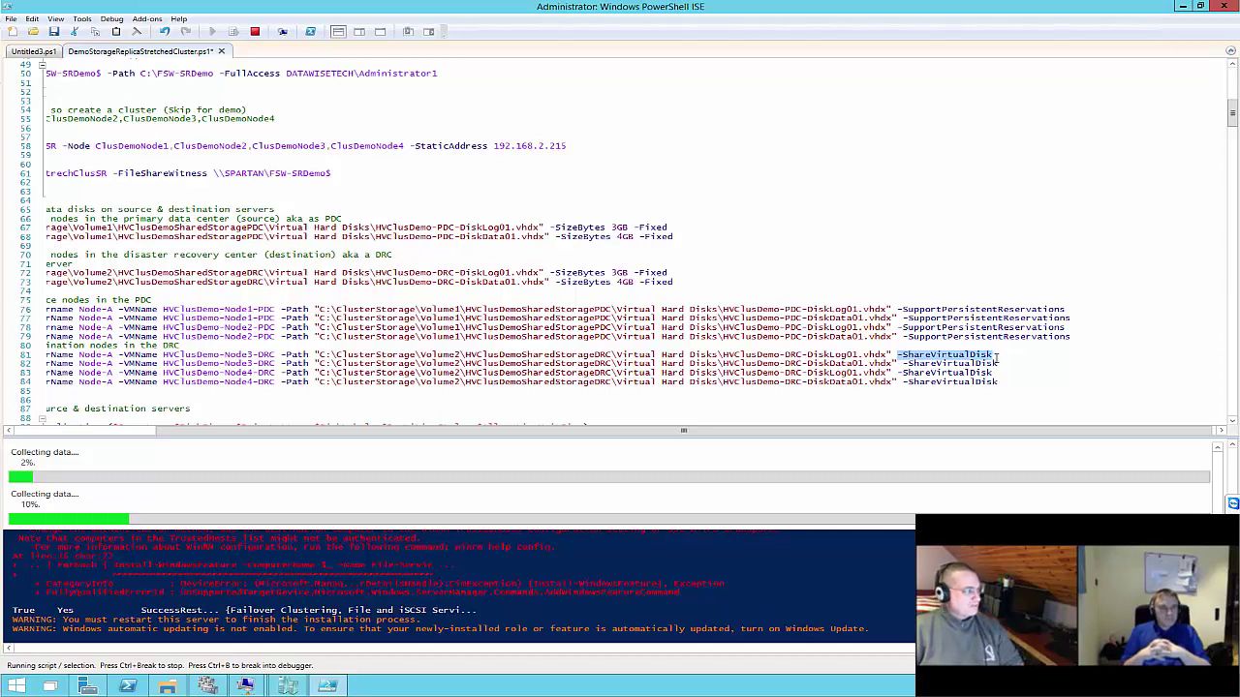
{"action": "left_click_drag", "start_coordinate": [896, 310], "coordinate": [1067, 310]}
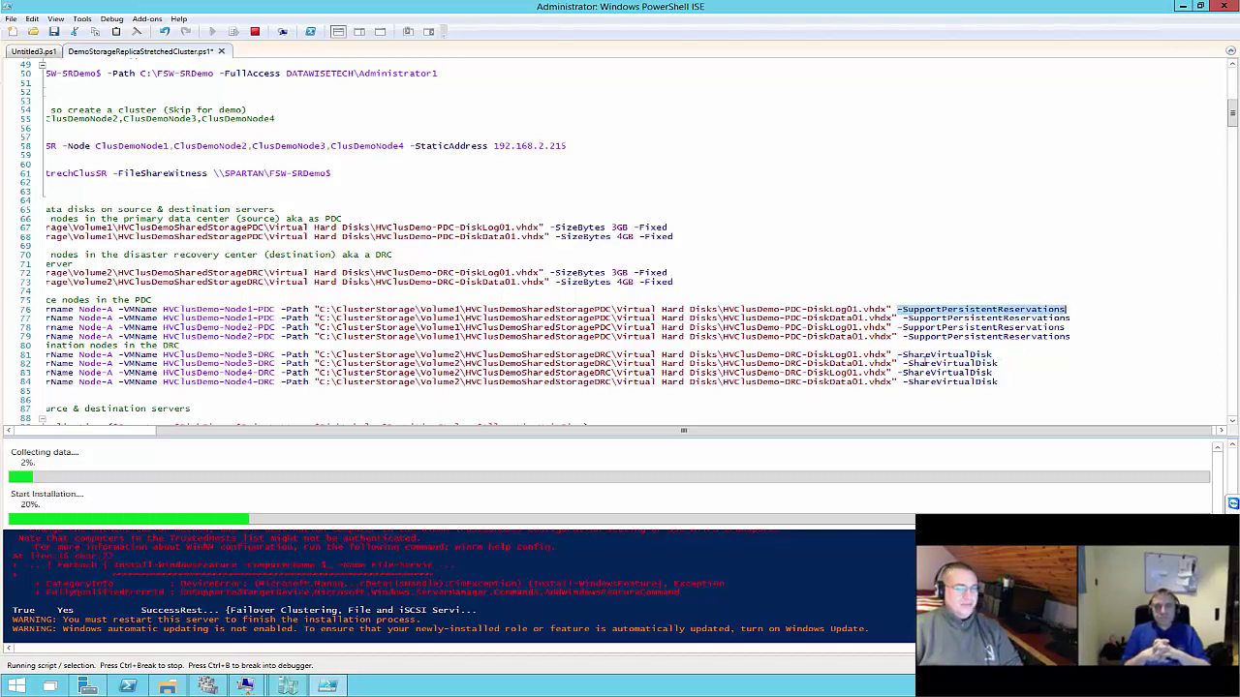
{"action": "left_click_drag", "start_coordinate": [897, 355], "coordinate": [1005, 360]}
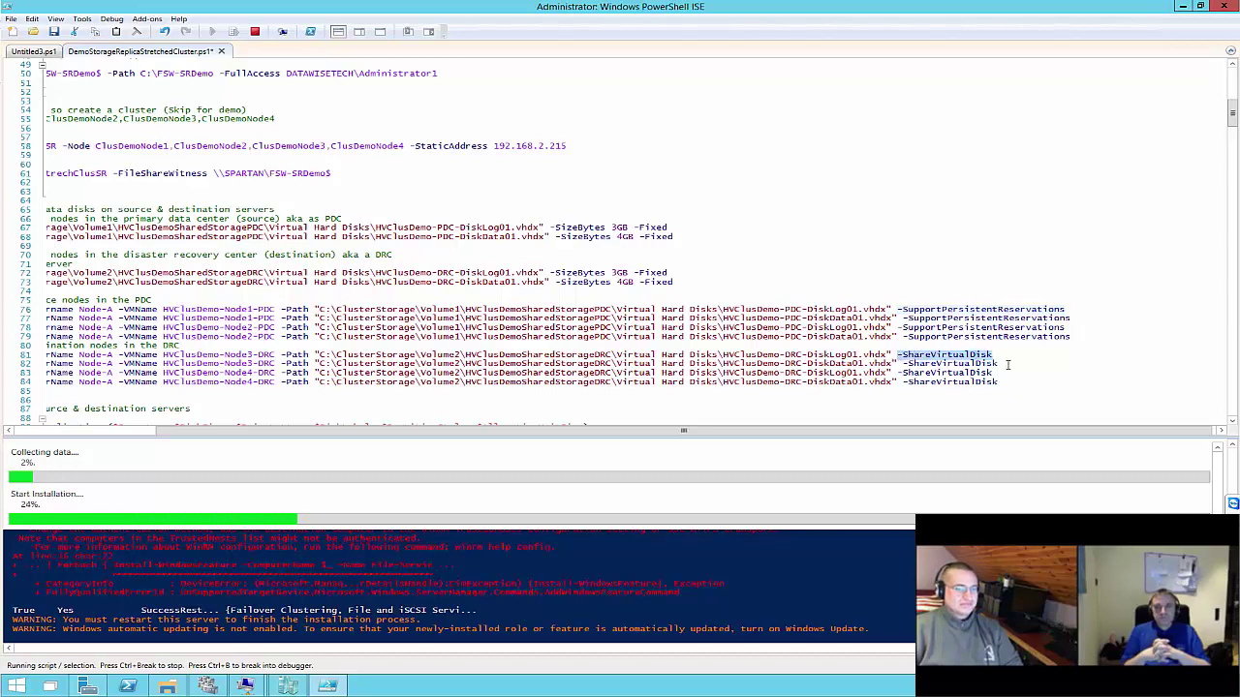
{"action": "left_click", "coordinate": [1032, 337]}
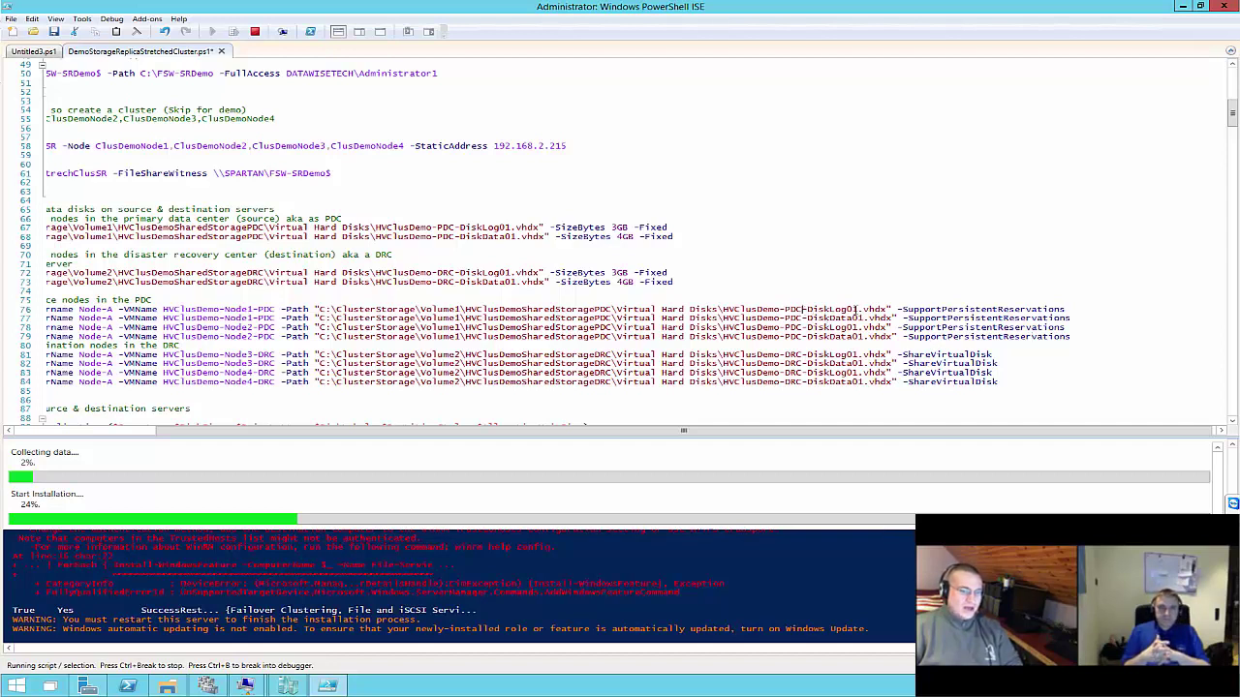
{"action": "left_click_drag", "start_coordinate": [802, 317], "coordinate": [895, 318]}
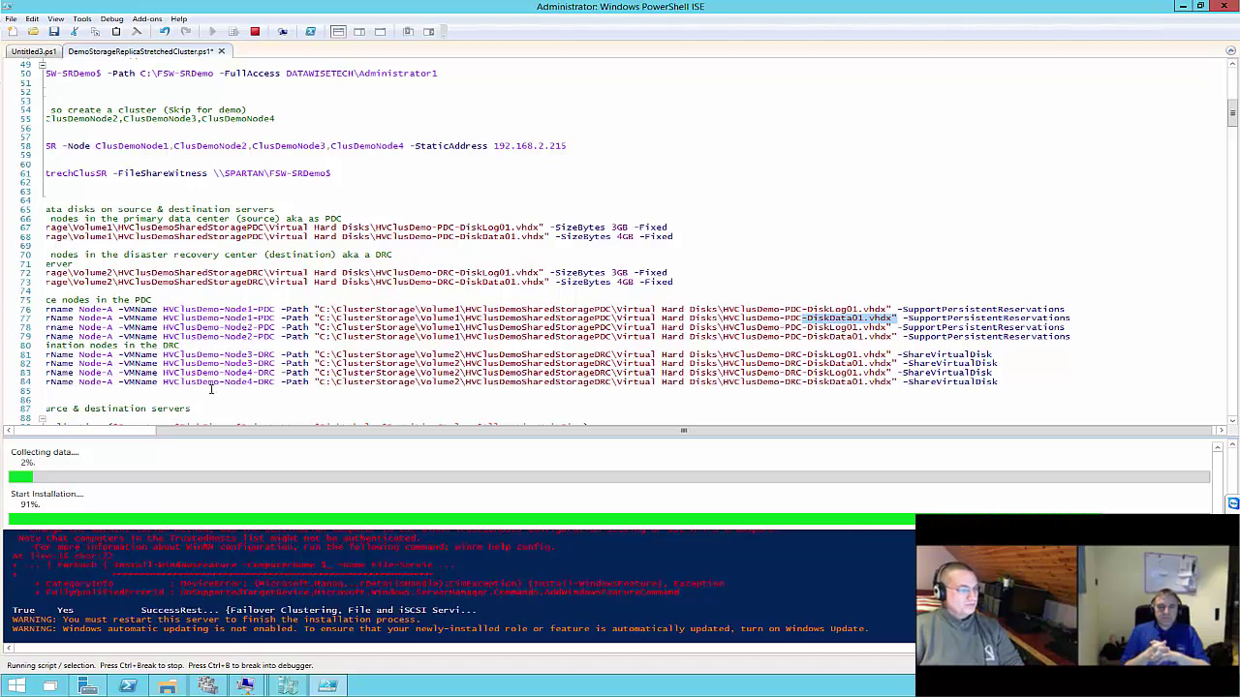
{"action": "left_click", "coordinate": [863, 372]}
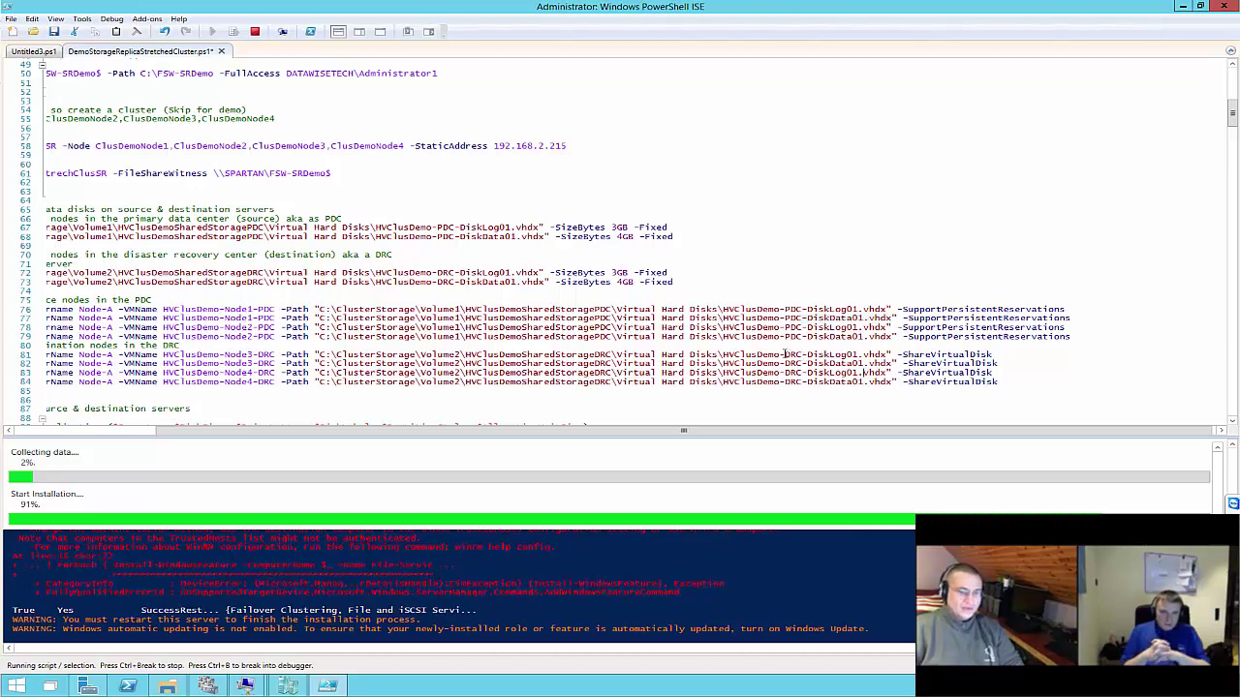
{"action": "left_click_drag", "start_coordinate": [785, 354], "coordinate": [870, 356]}
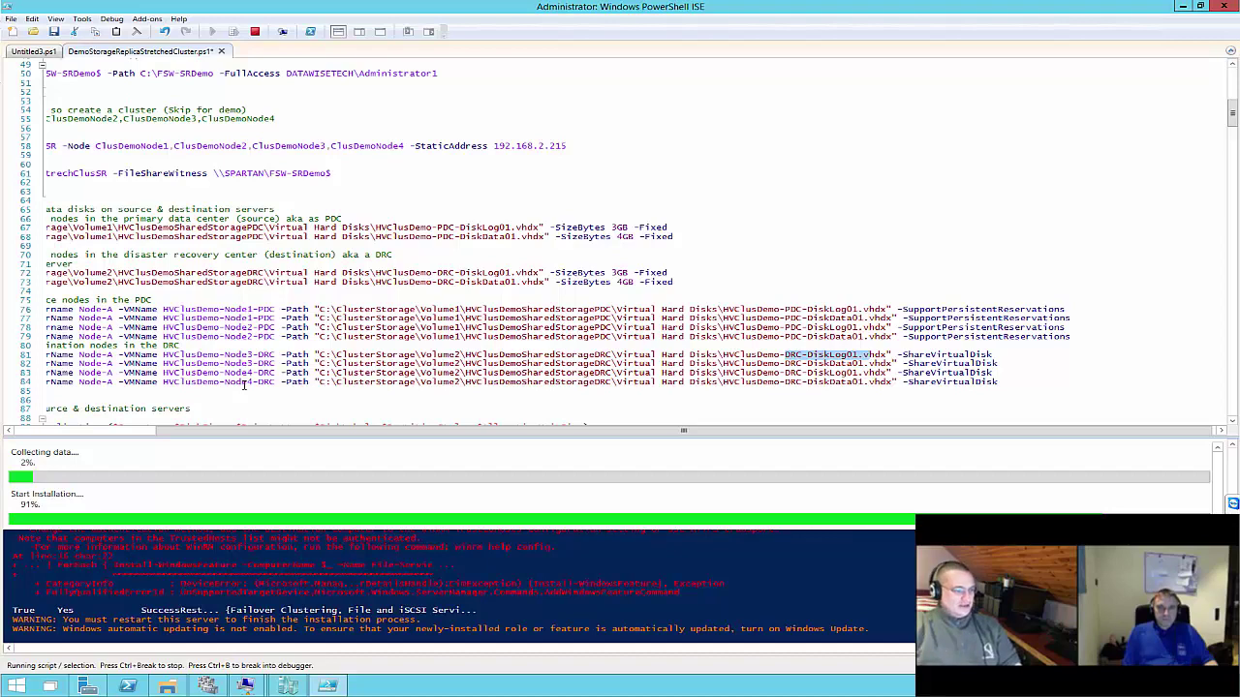
{"action": "scroll", "coordinate": [366, 354], "scroll_direction": "down", "scroll_amount": 6}
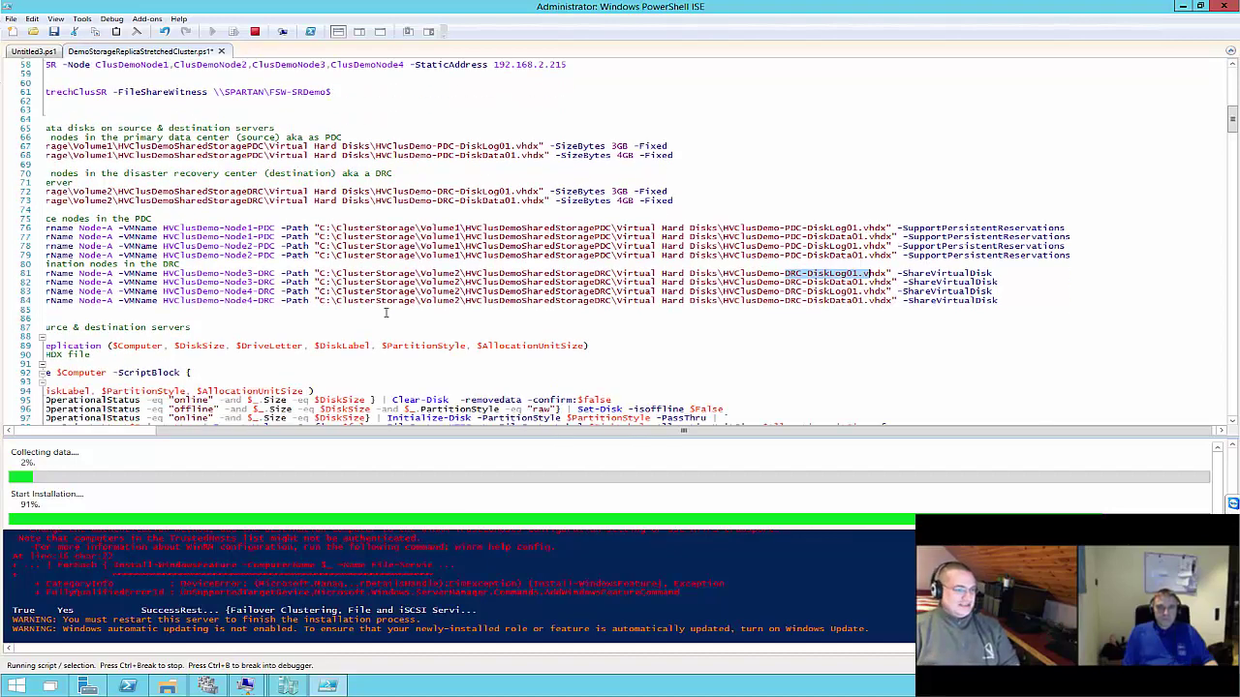
{"action": "scroll", "coordinate": [369, 318], "scroll_direction": "down", "scroll_amount": 2}
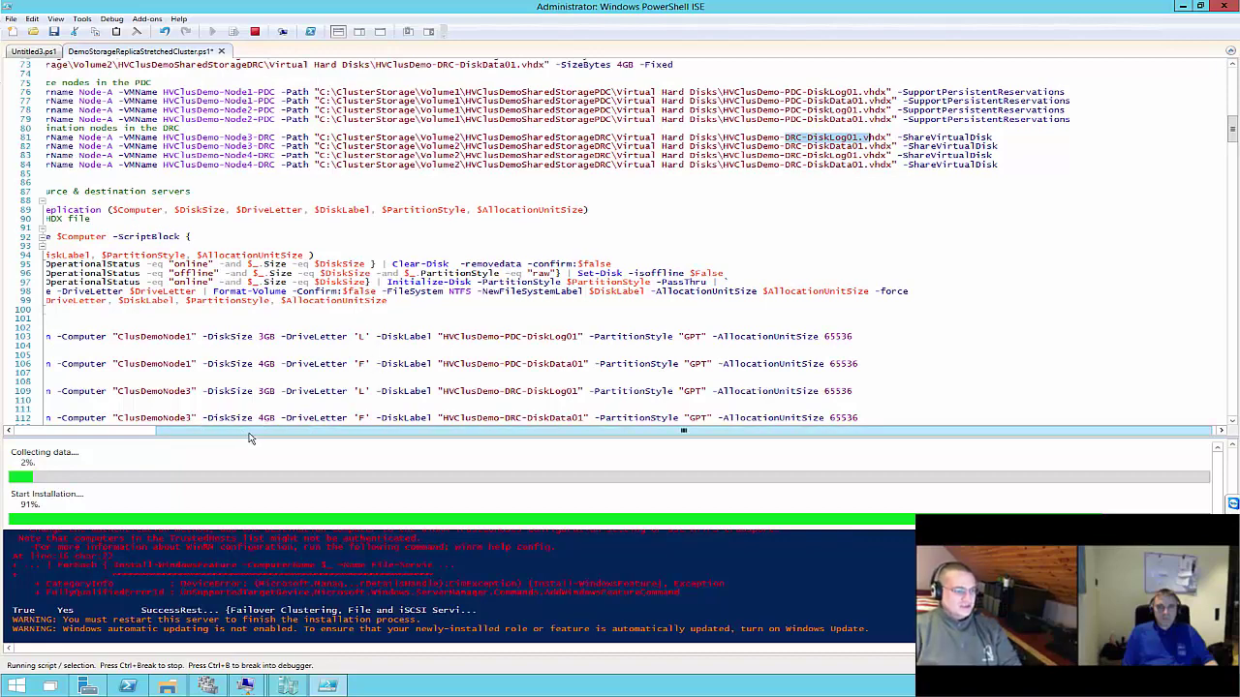
{"action": "scroll", "coordinate": [226, 433], "scroll_direction": "left", "scroll_amount": 3}
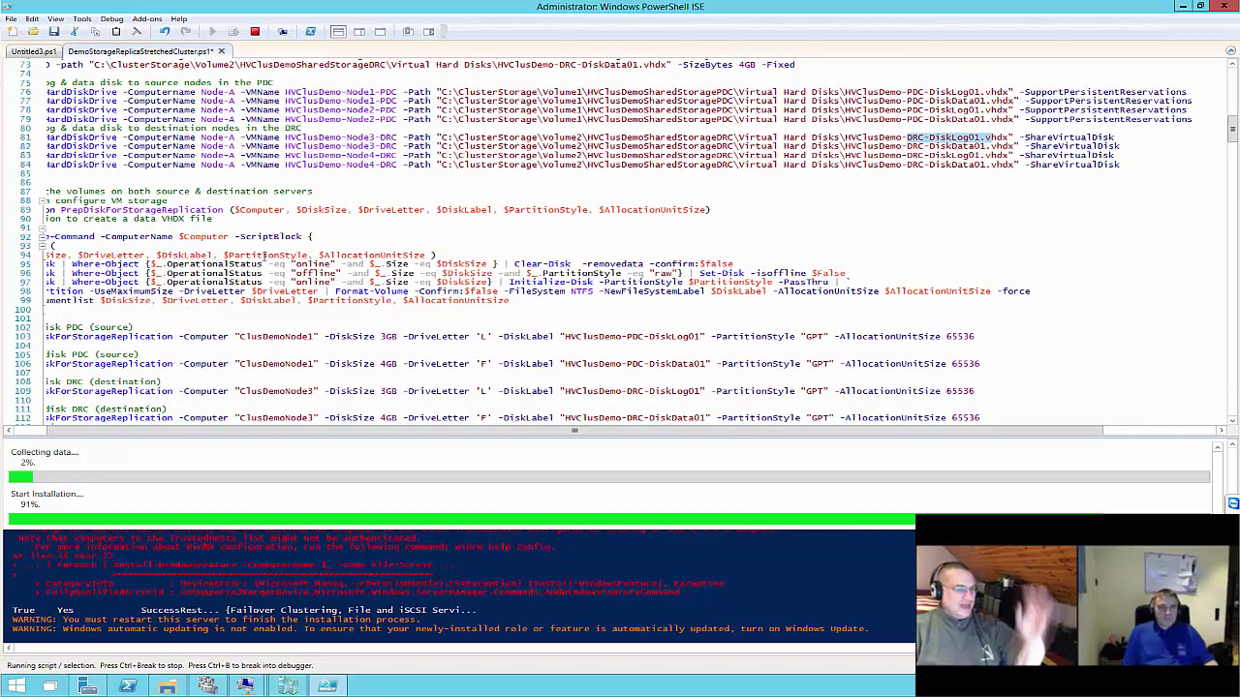
{"action": "scroll", "coordinate": [518, 275], "scroll_direction": "down", "scroll_amount": 3}
{"action": "scroll", "coordinate": [518, 275], "scroll_direction": "down", "scroll_amount": 1}
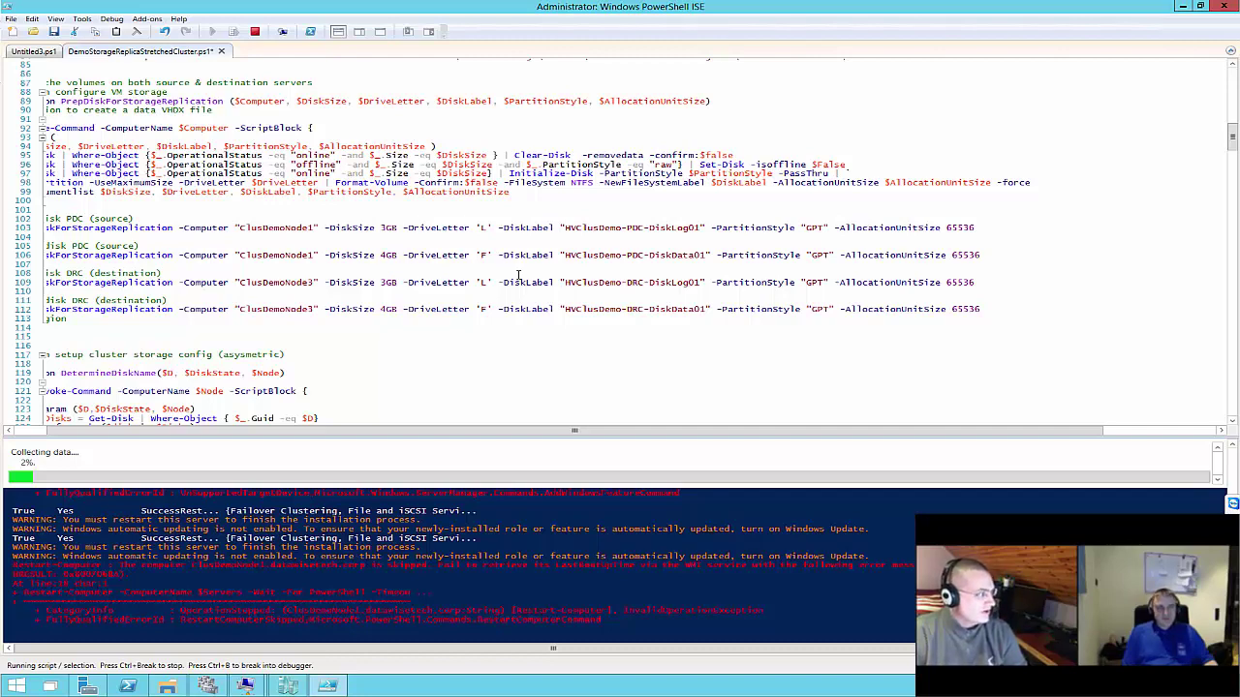
{"action": "scroll", "coordinate": [374, 252], "scroll_direction": "down", "scroll_amount": 3}
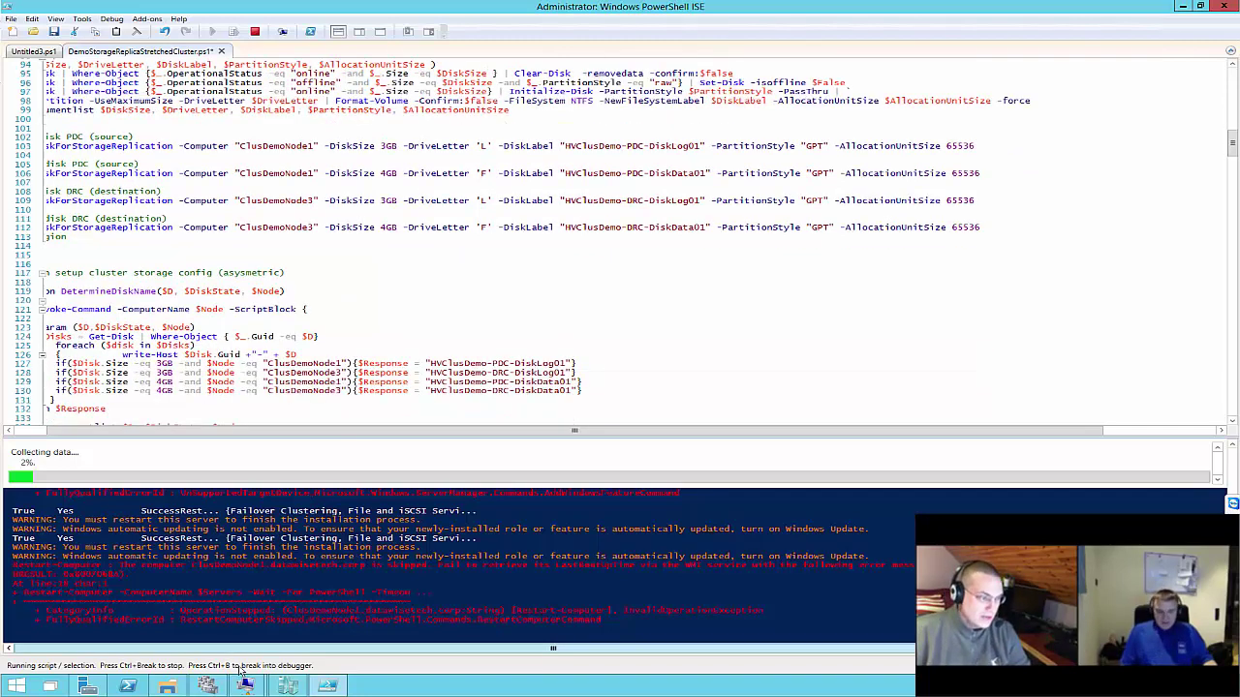
{"action": "left_click", "coordinate": [246, 685]}
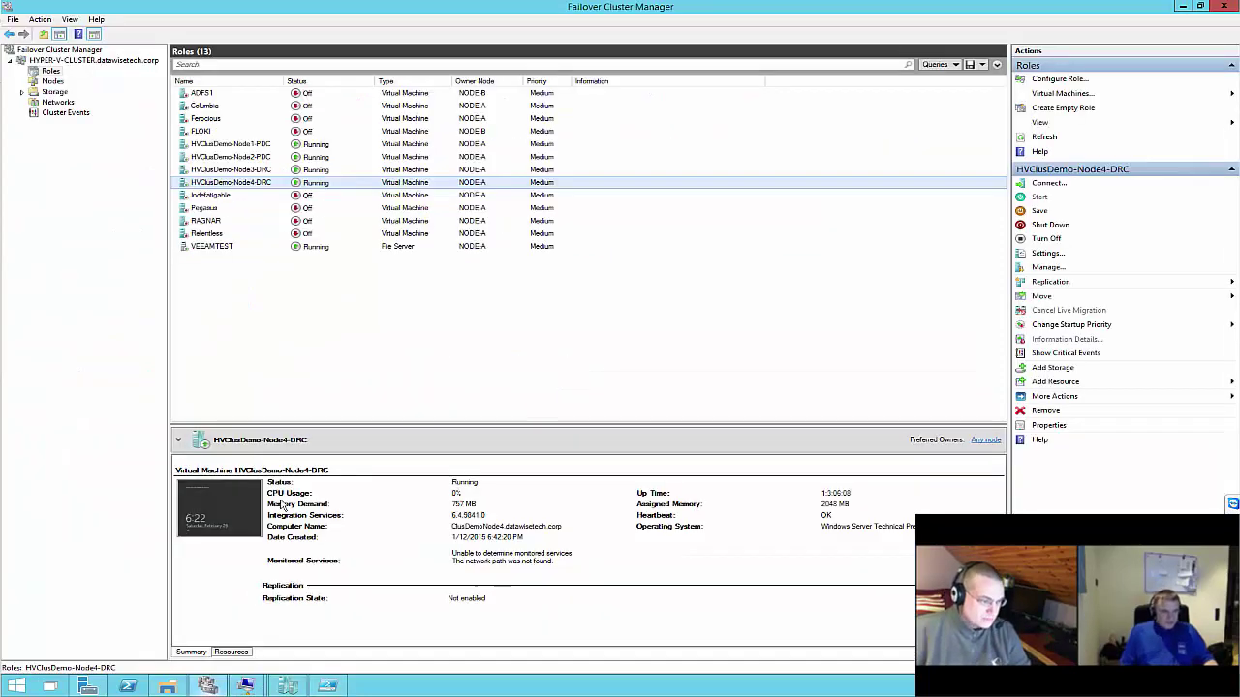
{"action": "left_click", "coordinate": [248, 157]}
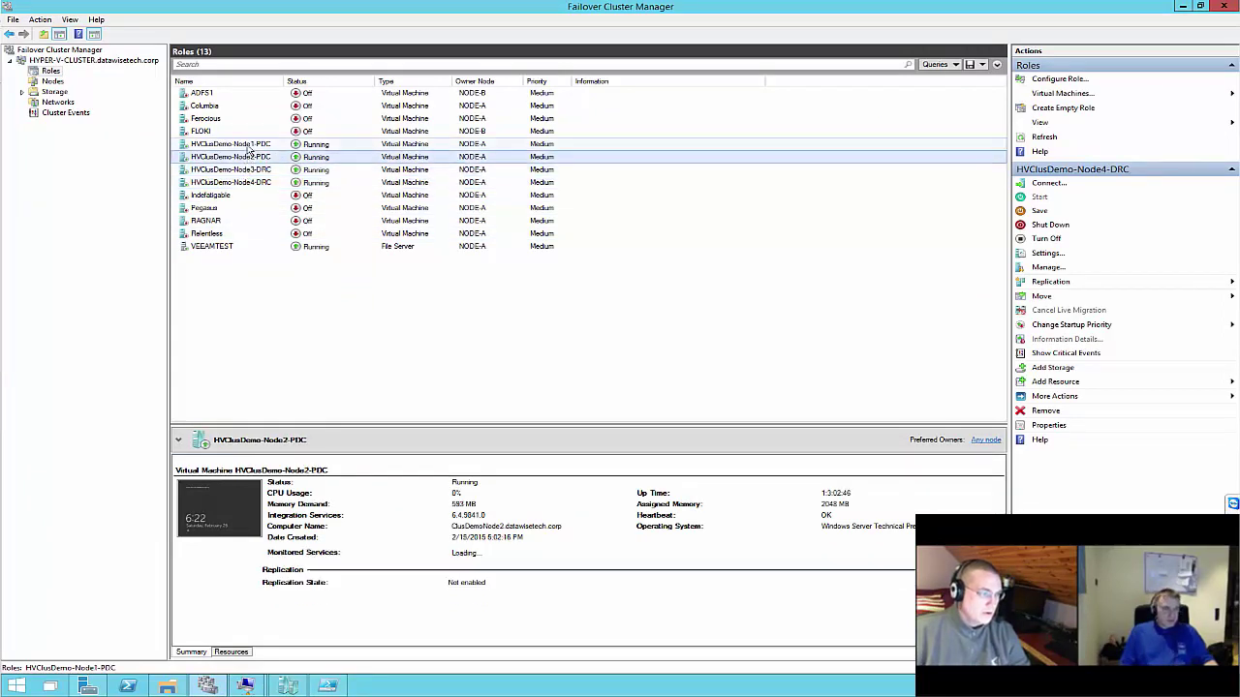
{"action": "left_click", "coordinate": [248, 146]}
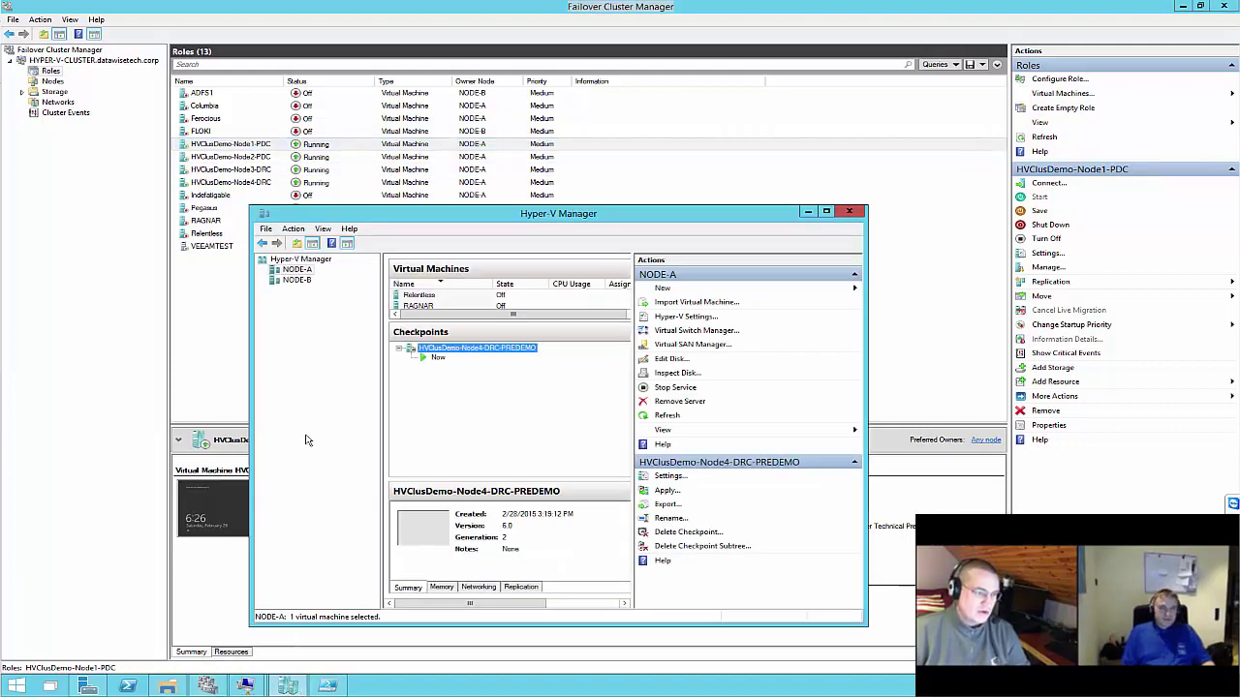
{"action": "left_click", "coordinate": [326, 686]}
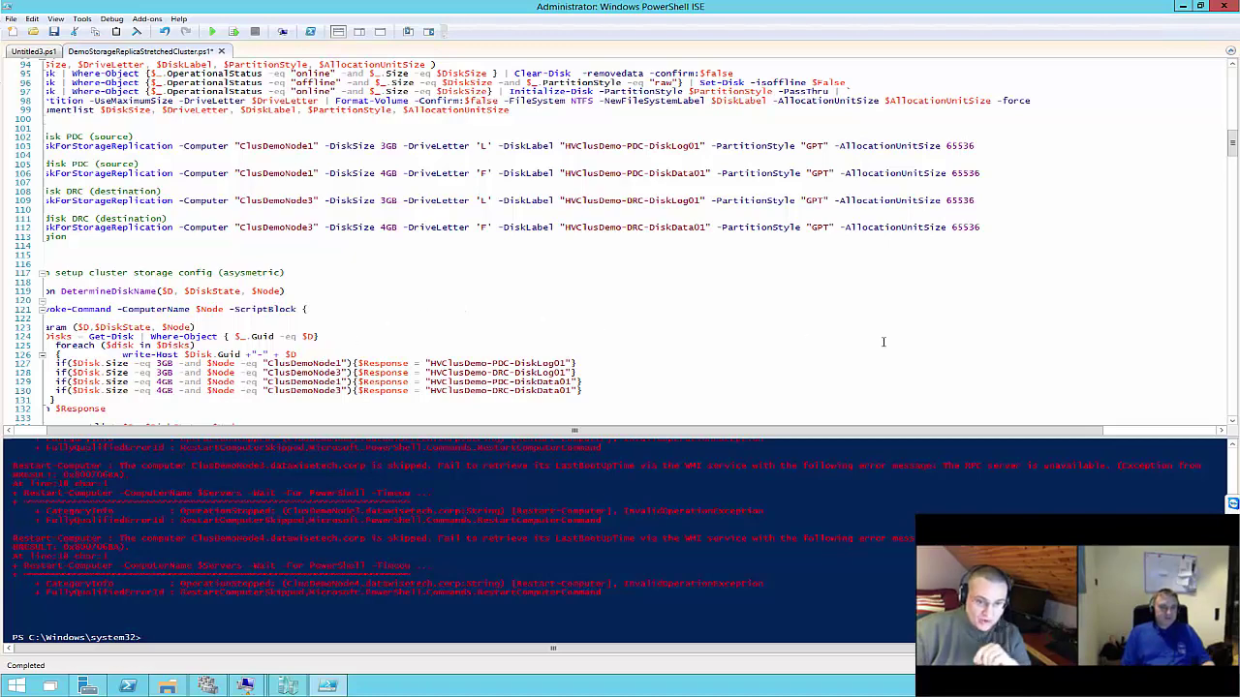
{"action": "scroll", "coordinate": [664, 233], "scroll_direction": "up", "scroll_amount": 5}
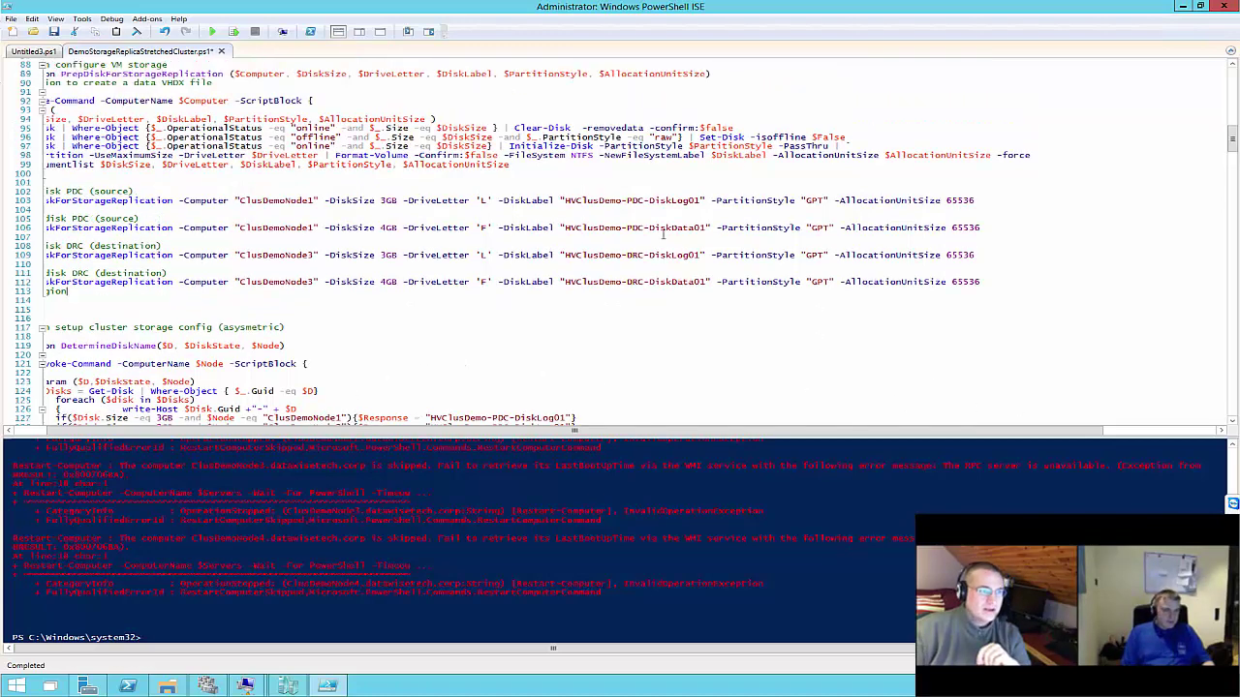
{"action": "scroll", "coordinate": [643, 245], "scroll_direction": "up", "scroll_amount": 3}
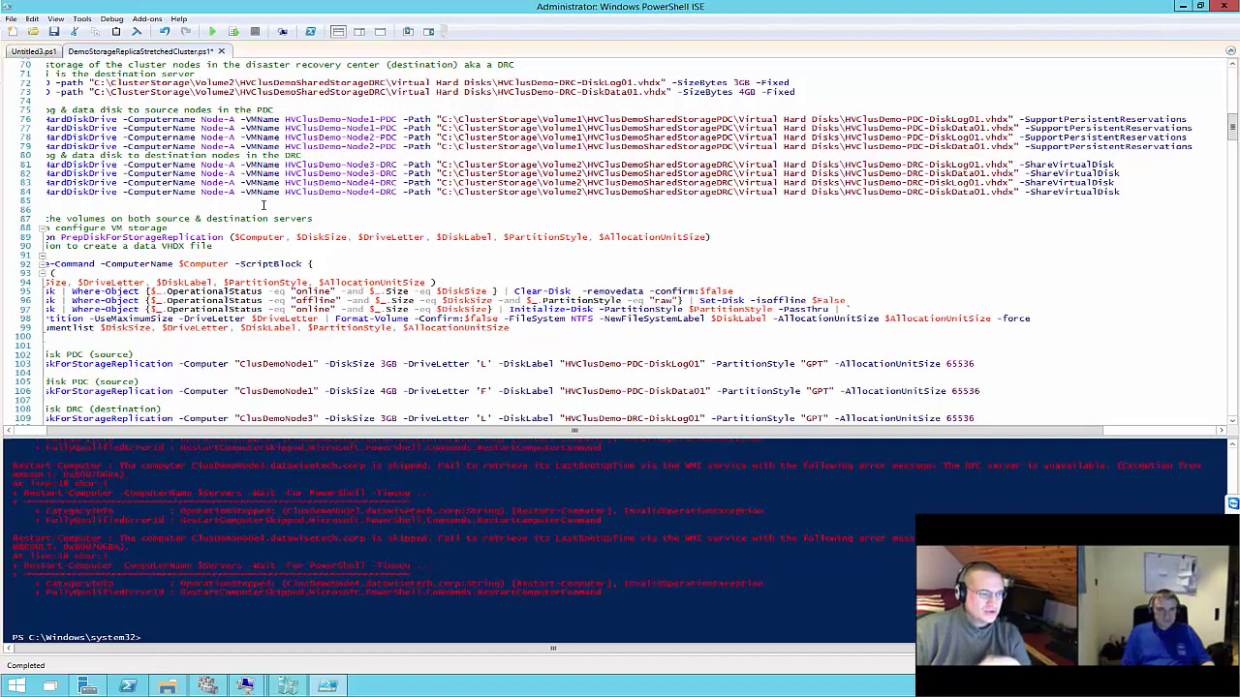
{"action": "scroll", "coordinate": [288, 191], "scroll_direction": "down", "scroll_amount": 4}
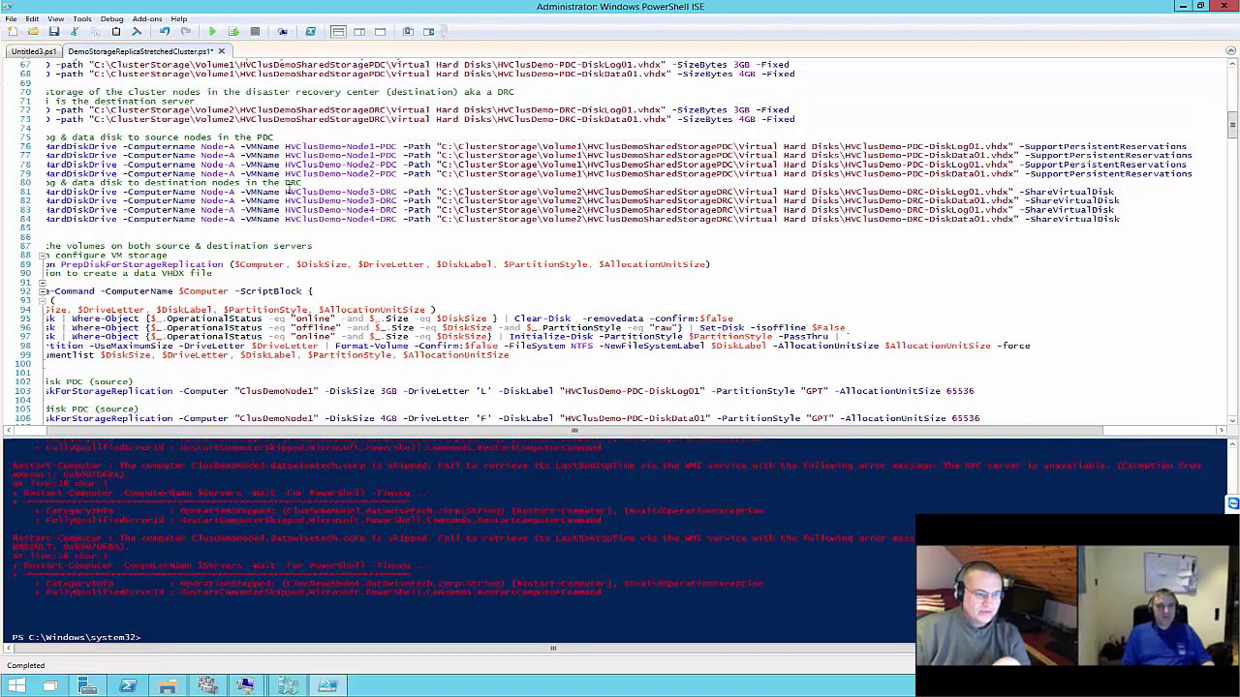
{"action": "scroll", "coordinate": [287, 191], "scroll_direction": "down", "scroll_amount": 8}
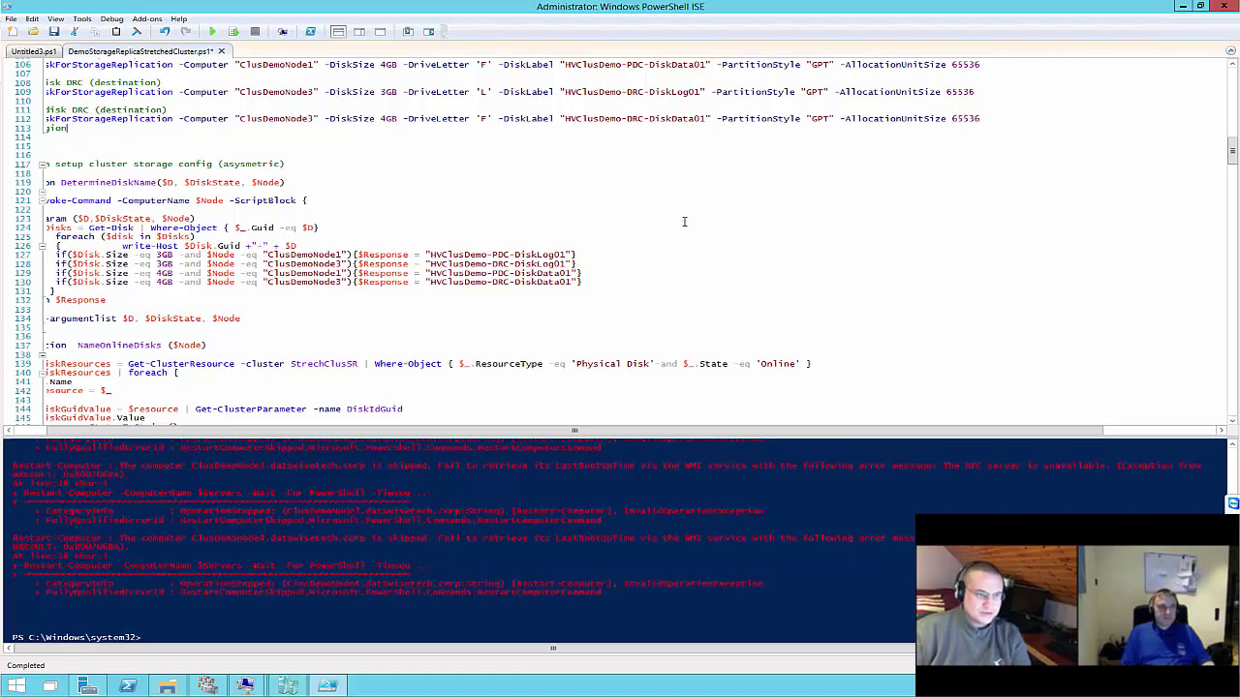
{"action": "scroll", "coordinate": [683, 222], "scroll_direction": "down", "scroll_amount": 3}
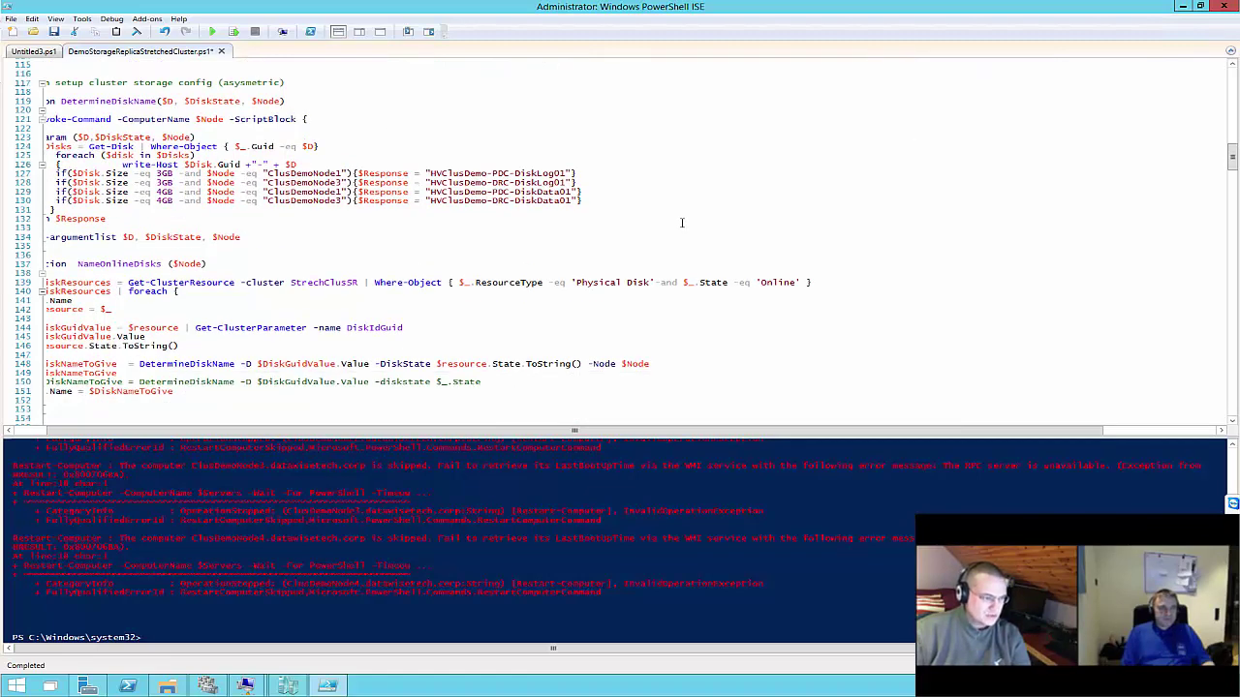
{"action": "scroll", "coordinate": [682, 223], "scroll_direction": "down", "scroll_amount": 7}
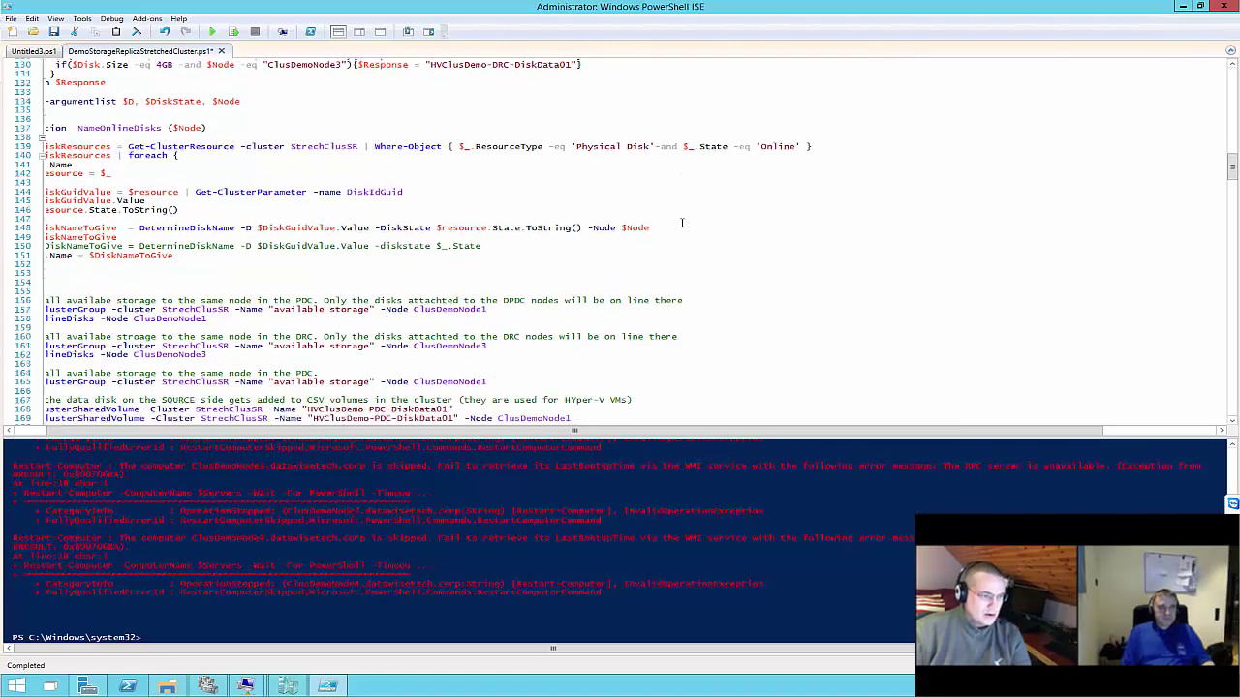
{"action": "scroll", "coordinate": [682, 223], "scroll_direction": "down", "scroll_amount": 4}
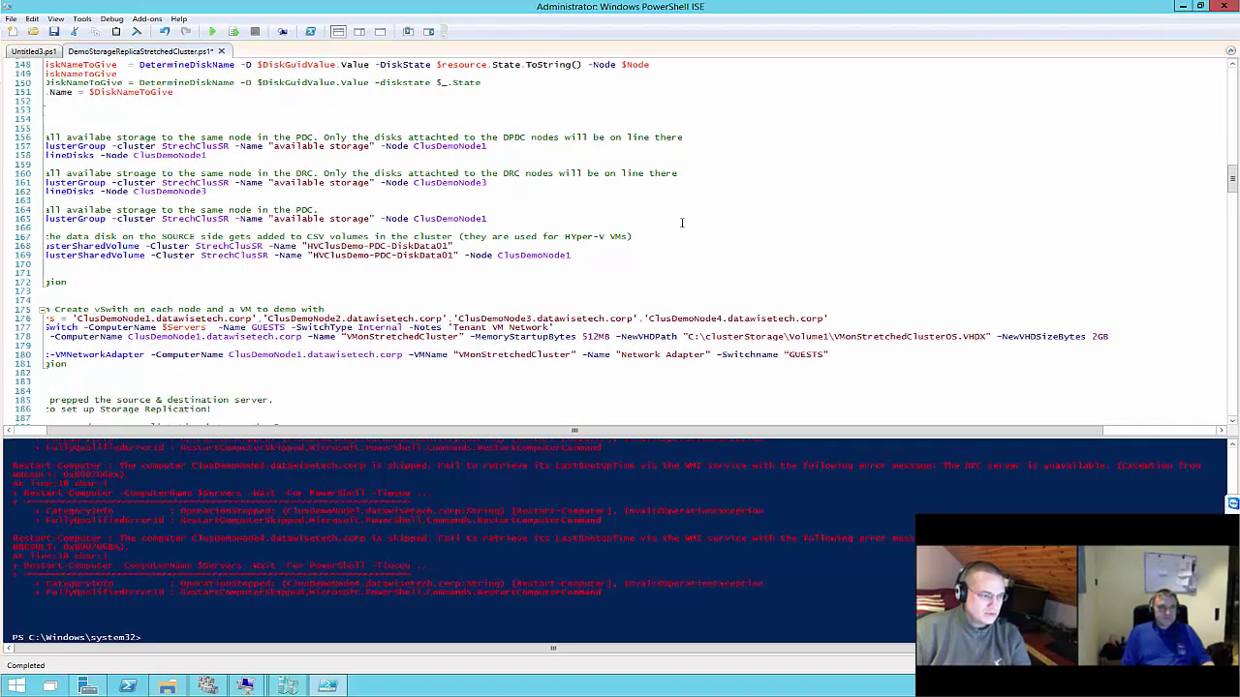
{"action": "scroll", "coordinate": [677, 226], "scroll_direction": "up", "scroll_amount": 20}
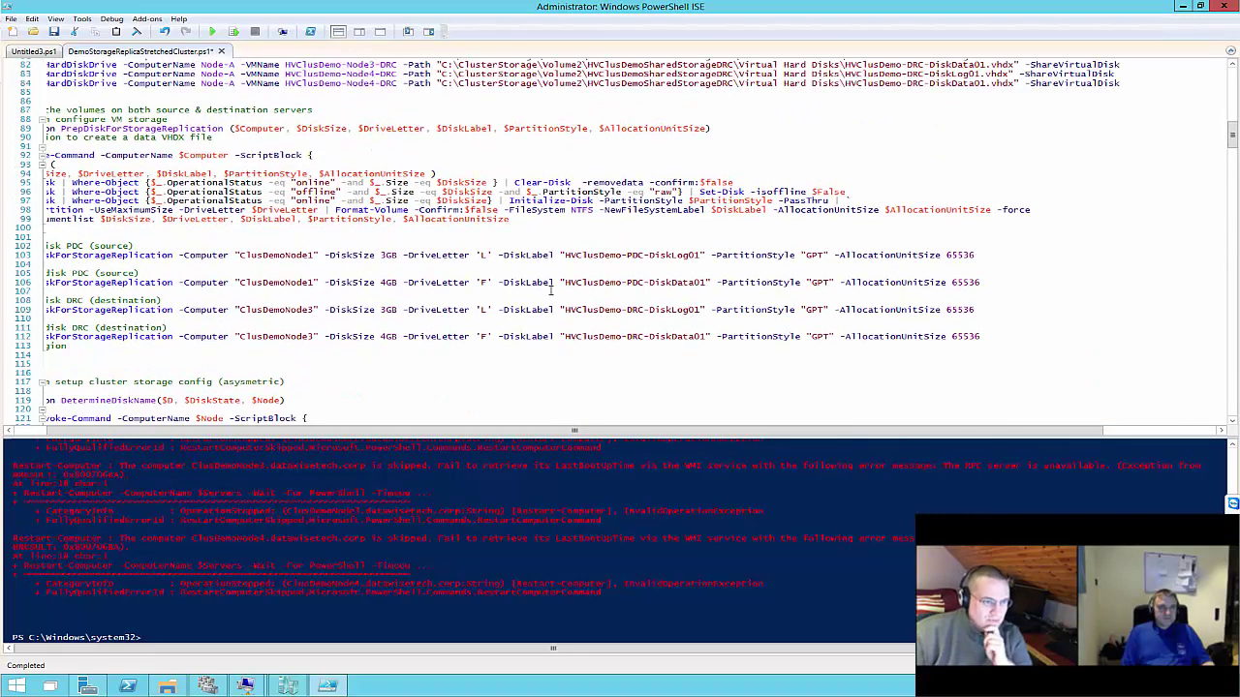
{"action": "scroll", "coordinate": [550, 290], "scroll_direction": "up", "scroll_amount": 20}
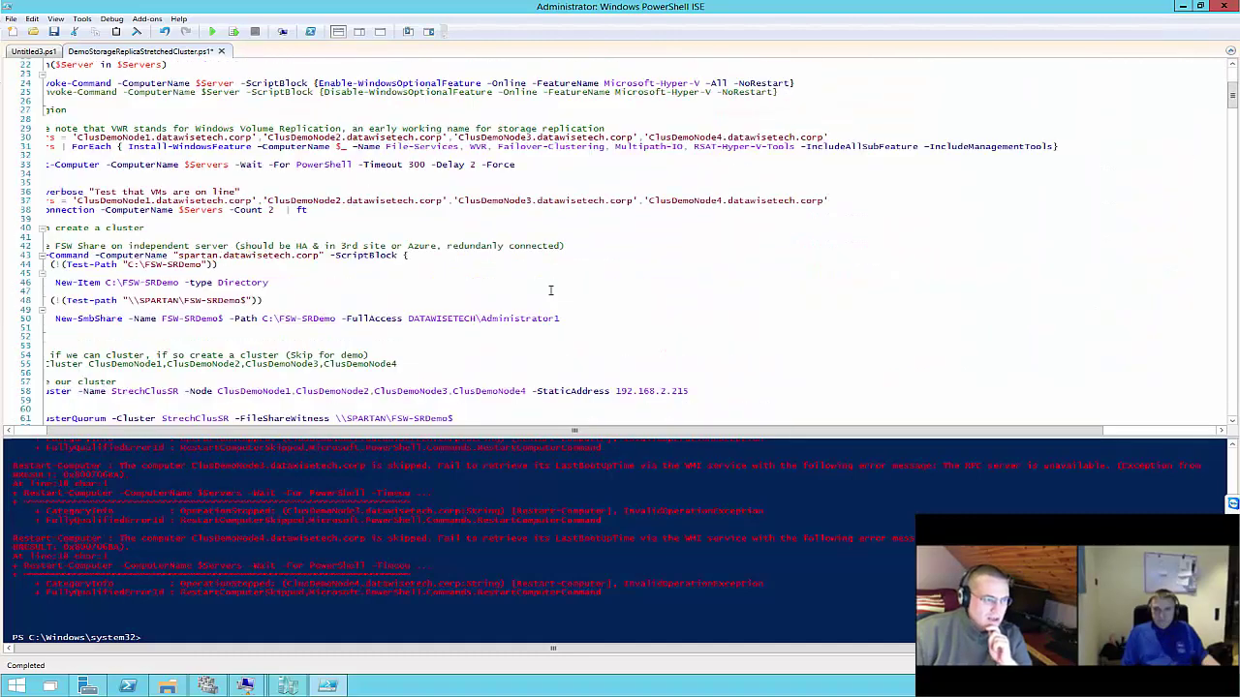
{"action": "scroll", "coordinate": [550, 290], "scroll_direction": "up", "scroll_amount": 7}
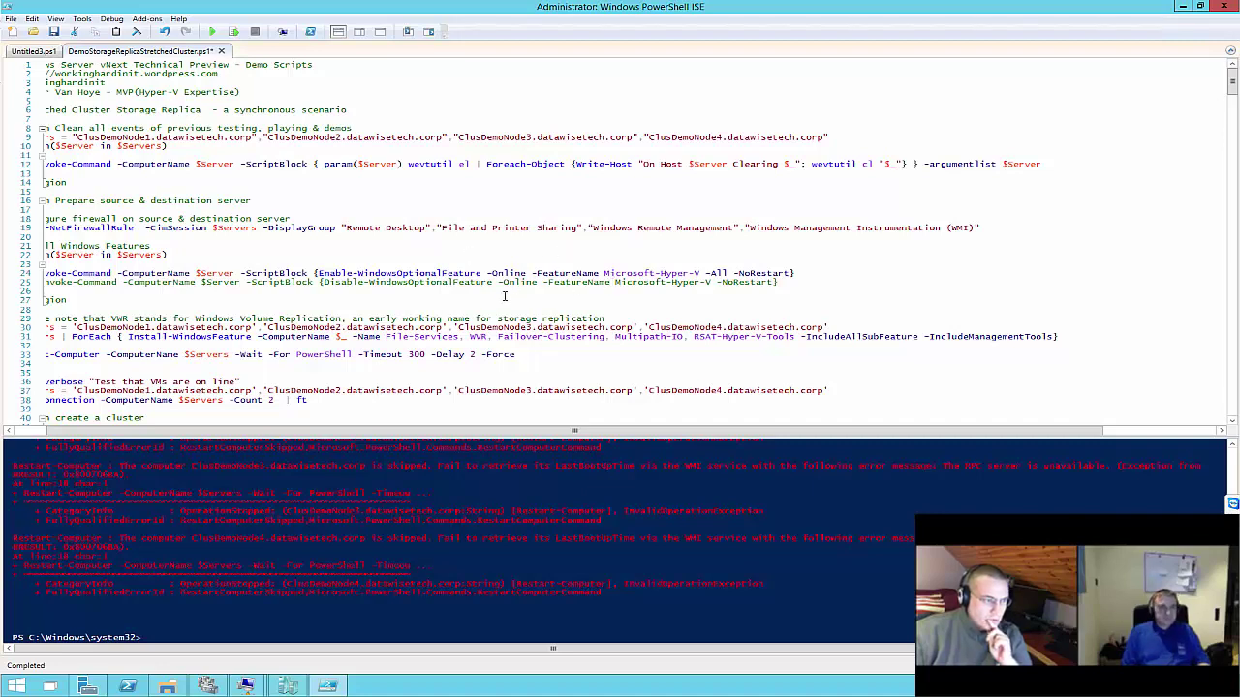
{"action": "left_click_drag", "start_coordinate": [114, 431], "coordinate": [37, 443]}
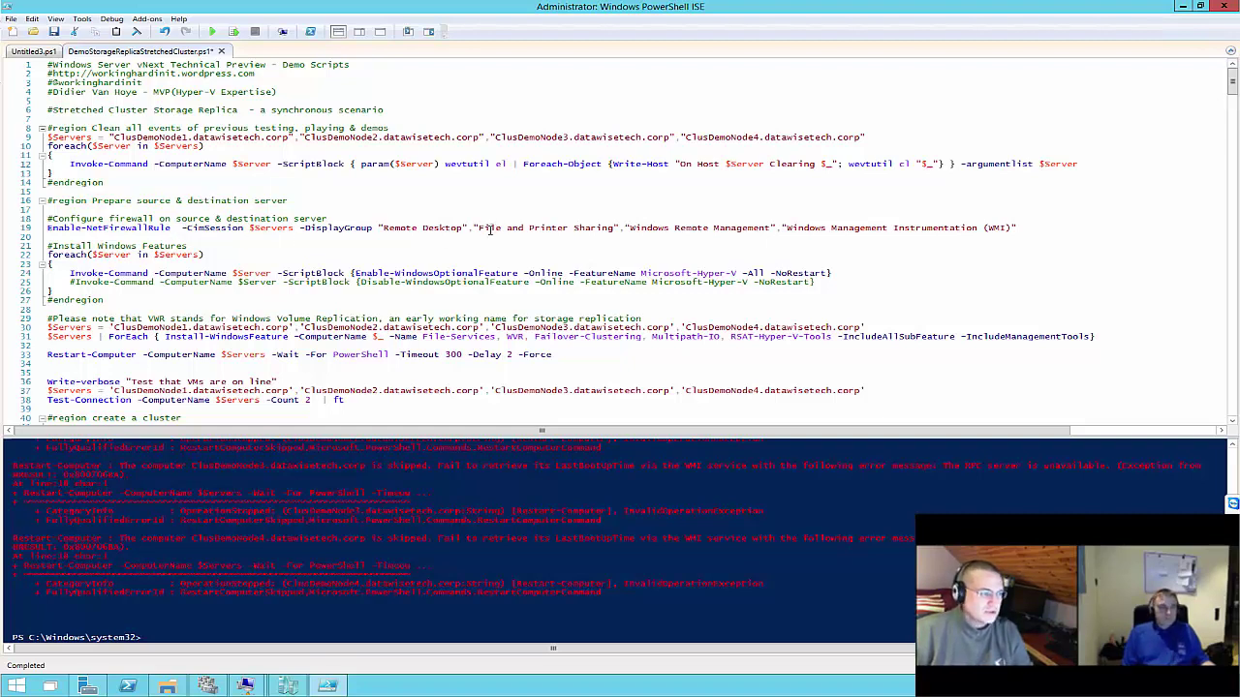
{"action": "scroll", "coordinate": [490, 229], "scroll_direction": "down", "scroll_amount": 4}
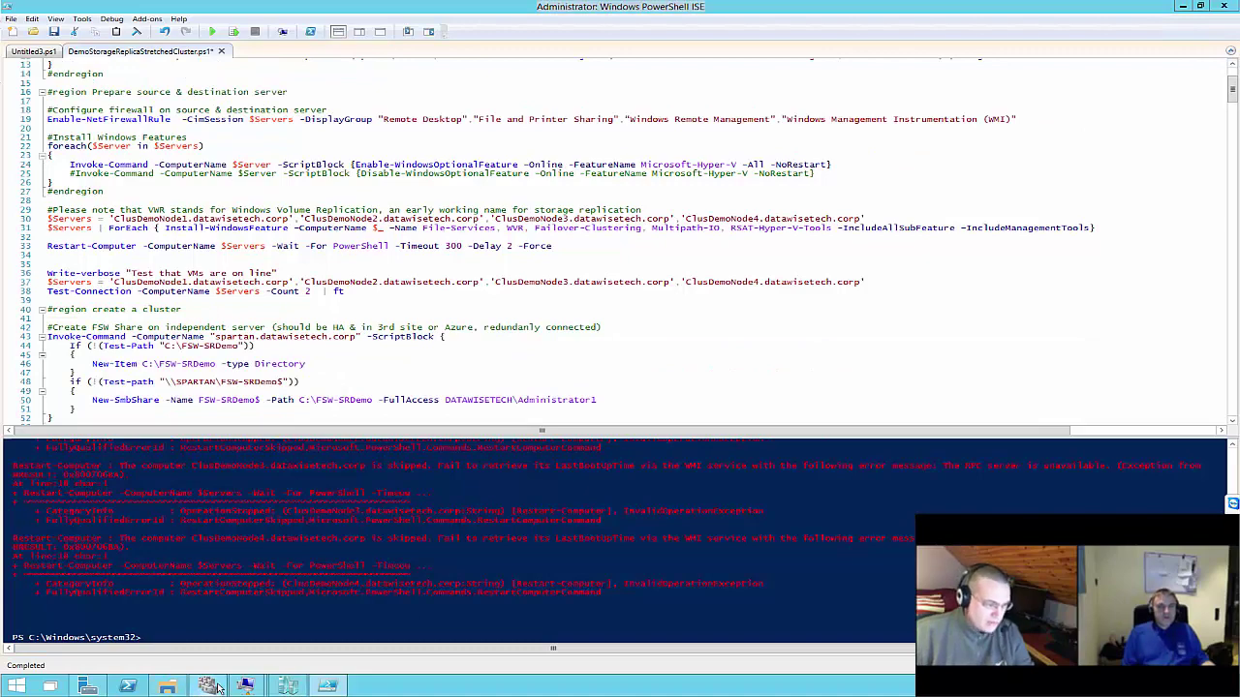
{"action": "left_click", "coordinate": [209, 686]}
{"action": "right_click", "coordinate": [250, 145]}
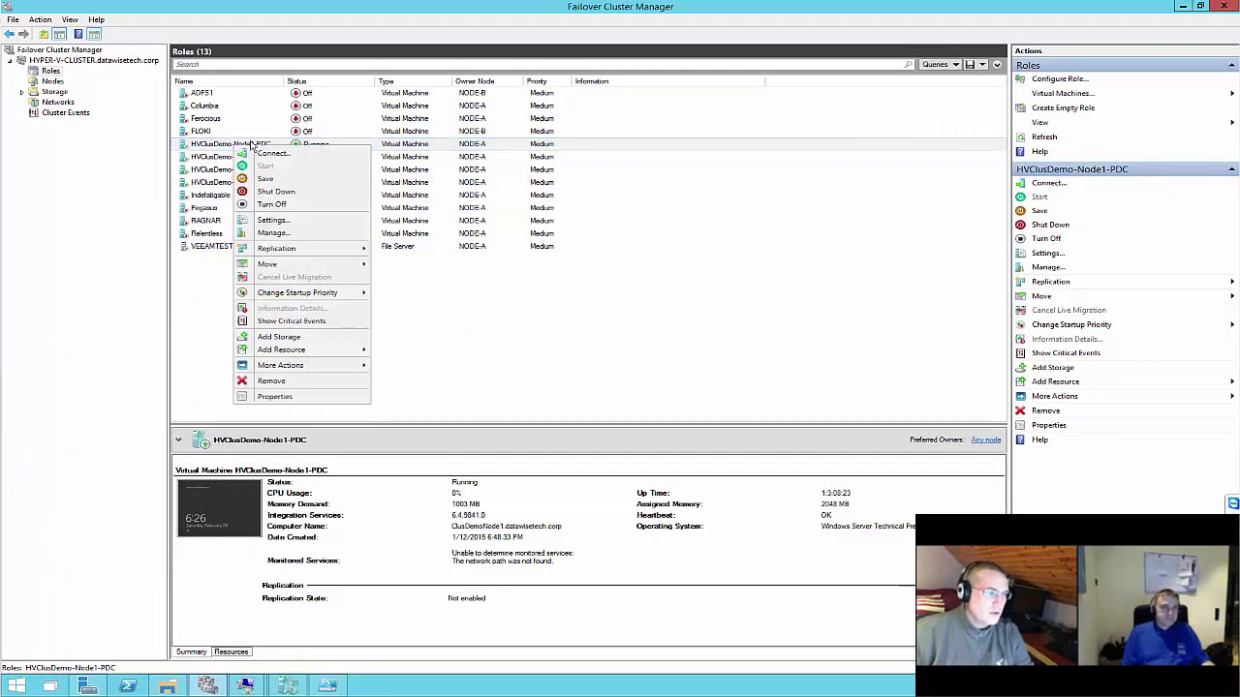
{"action": "left_click", "coordinate": [254, 687]}
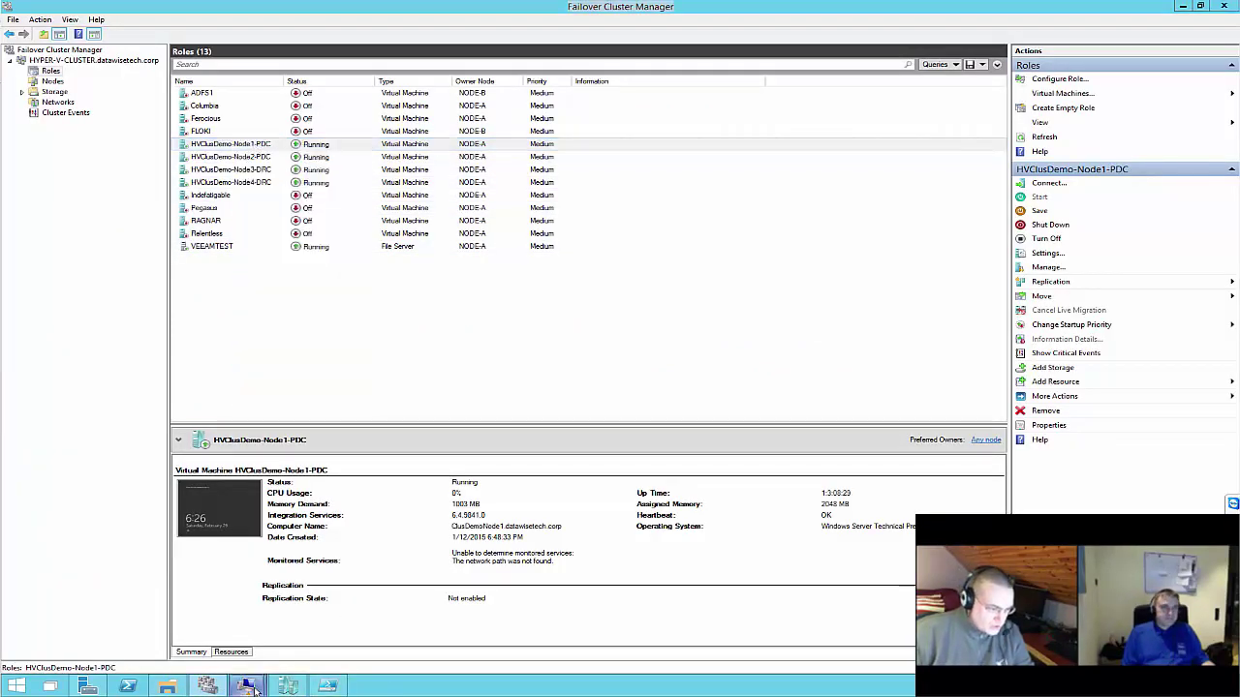
{"action": "left_click", "coordinate": [179, 598]}
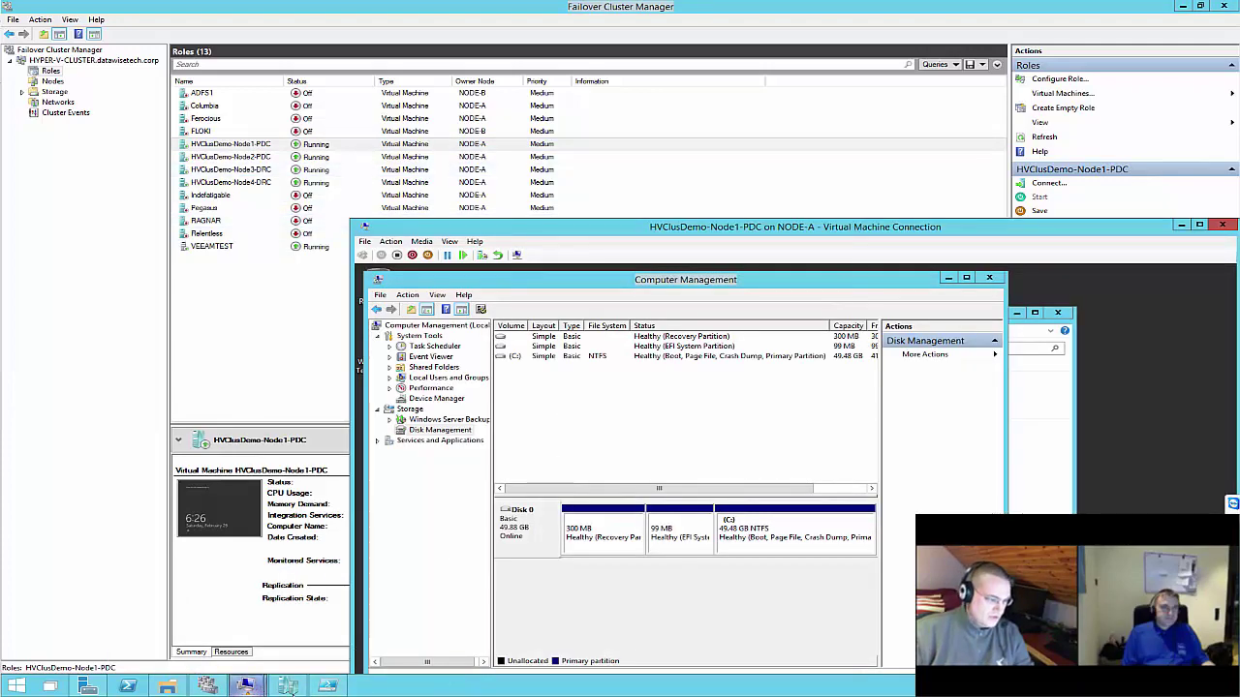
{"action": "left_click", "coordinate": [327, 687]}
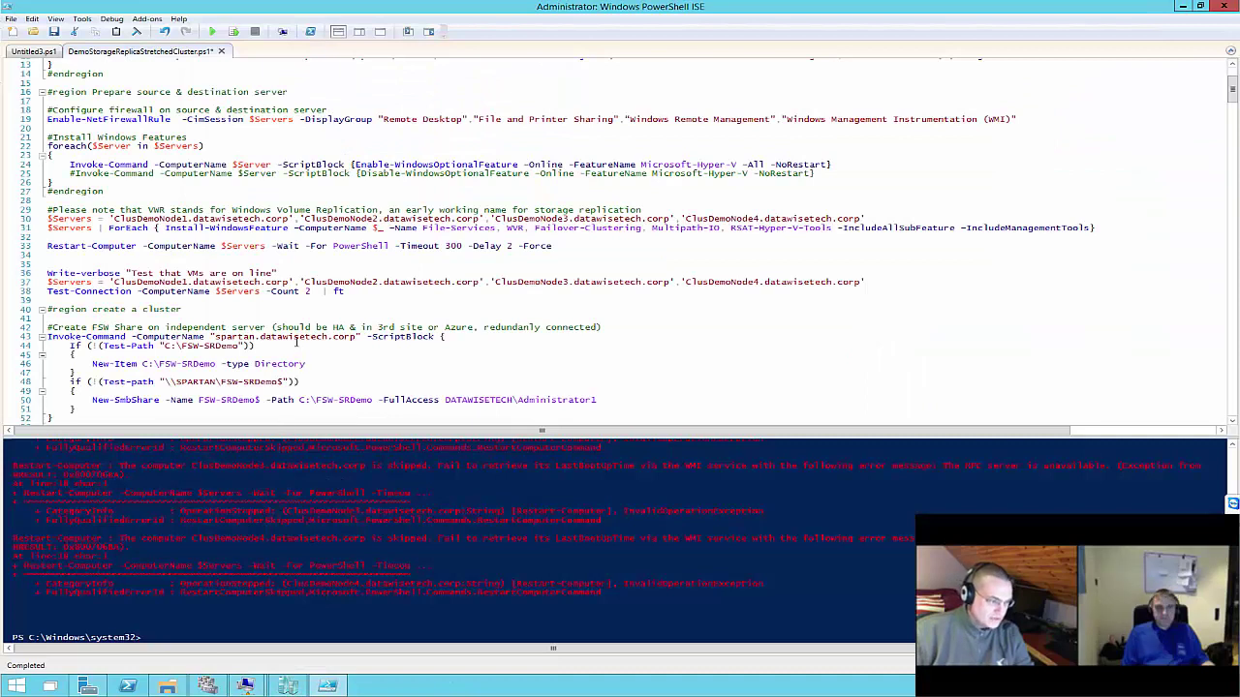
Run the ClusDemo node reachability test (lines 36–38) and select the create-a-cluster block (lines 40–52)
{"action": "scroll", "coordinate": [297, 339], "scroll_direction": "down", "scroll_amount": 3}
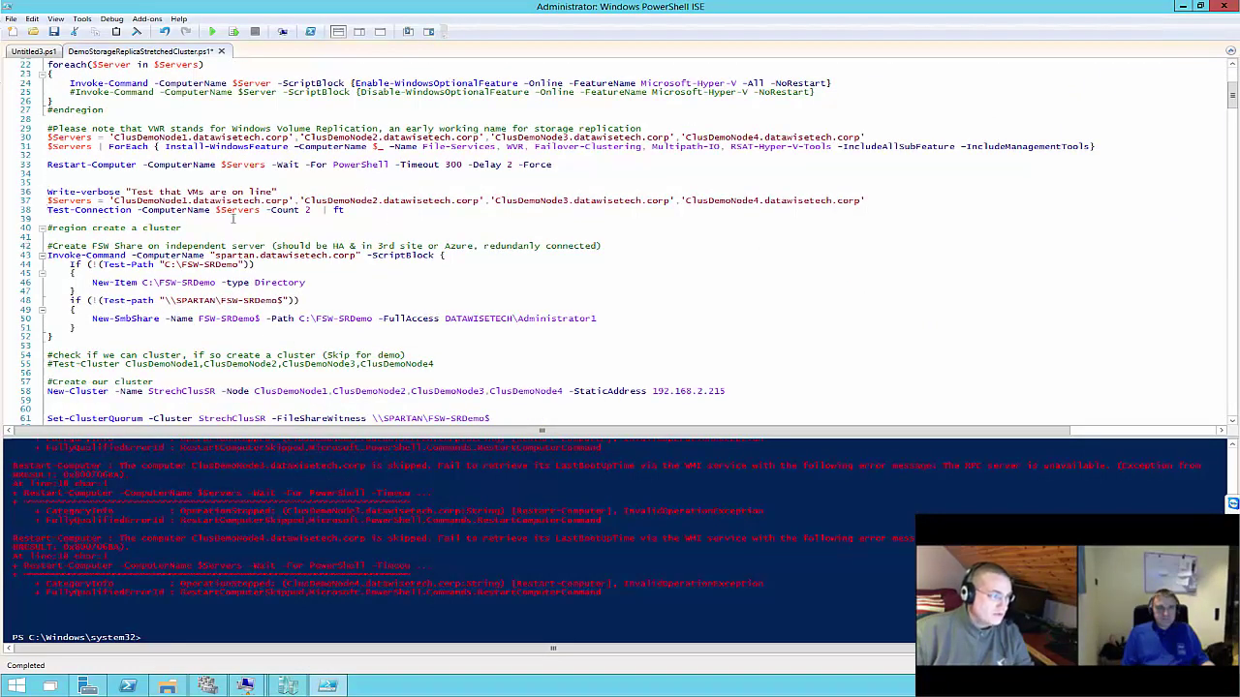
{"action": "left_click_drag", "start_coordinate": [6, 219], "coordinate": [12, 190]}
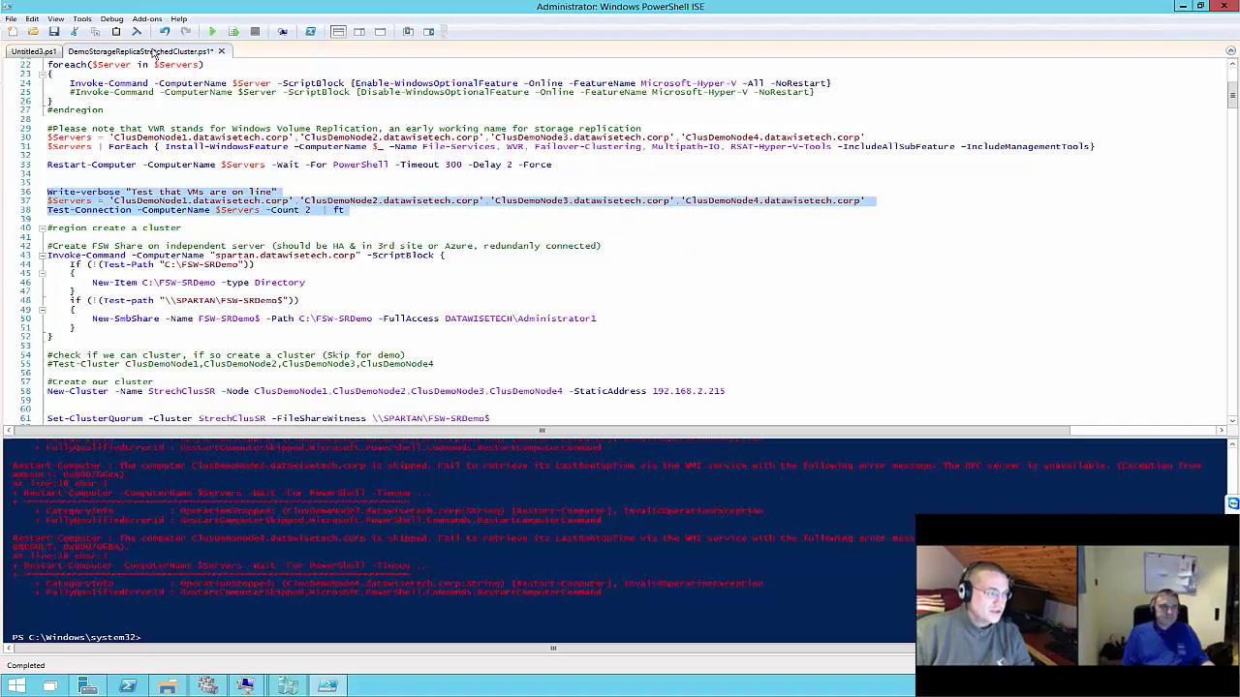
{"action": "left_click", "coordinate": [234, 32]}
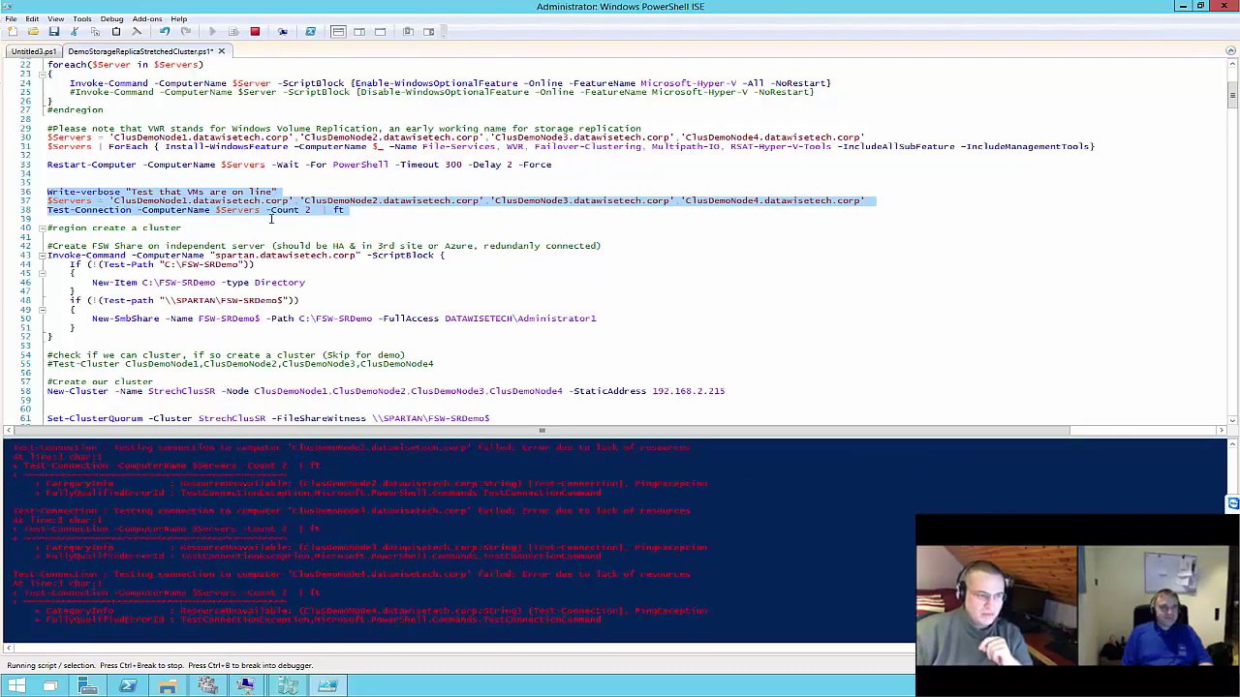
{"action": "left_click", "coordinate": [356, 219]}
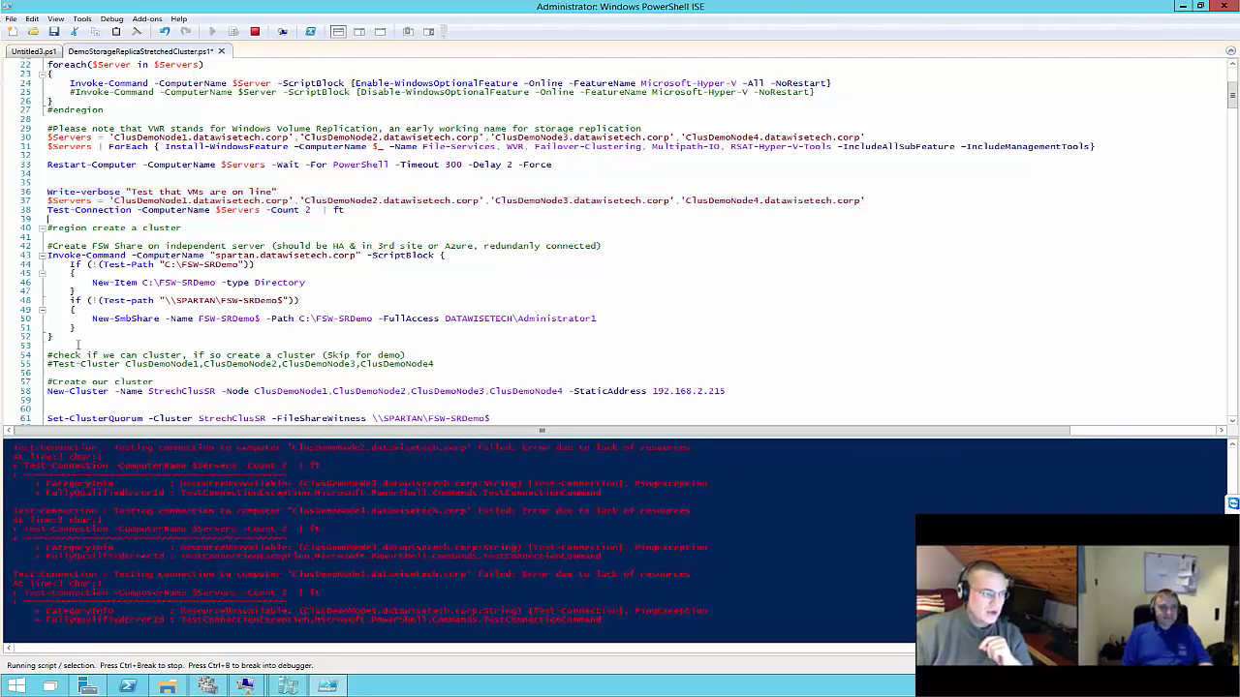
{"action": "left_click_drag", "start_coordinate": [78, 341], "coordinate": [46, 228]}
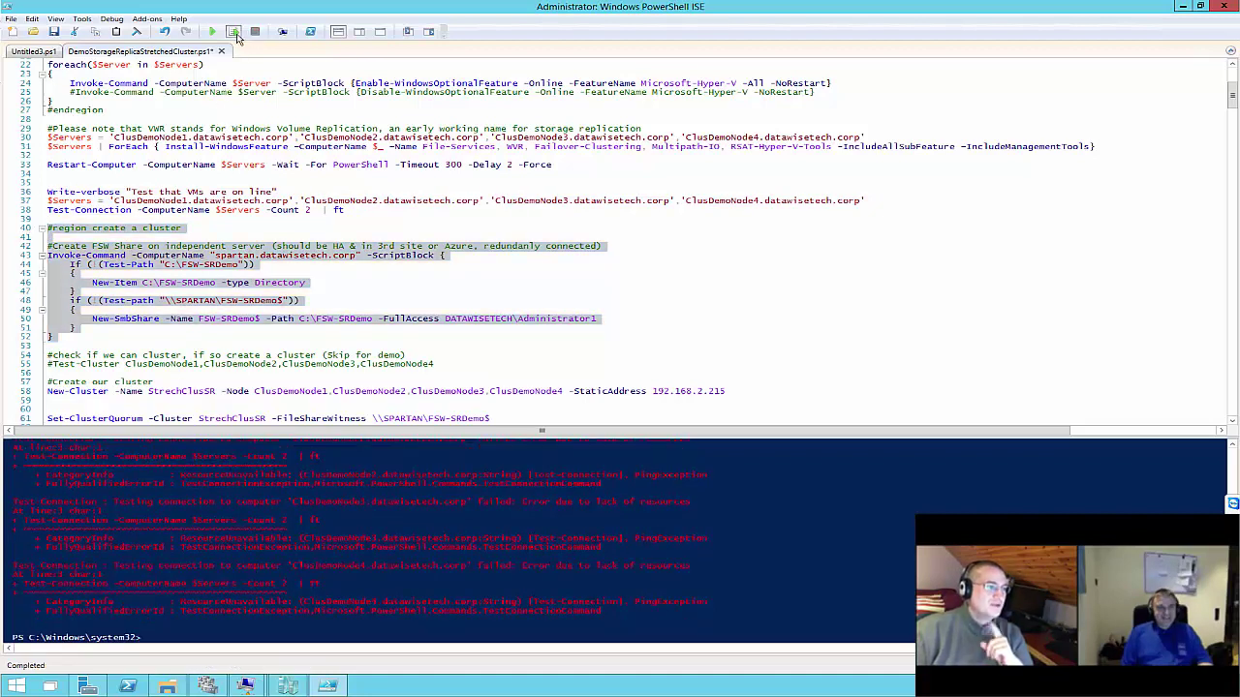
Run the FSW-SRDemo witness share block on SPARTAN and copy the \\SPARTAN\FSW-SRDemo$ path
{"action": "left_click", "coordinate": [234, 32]}
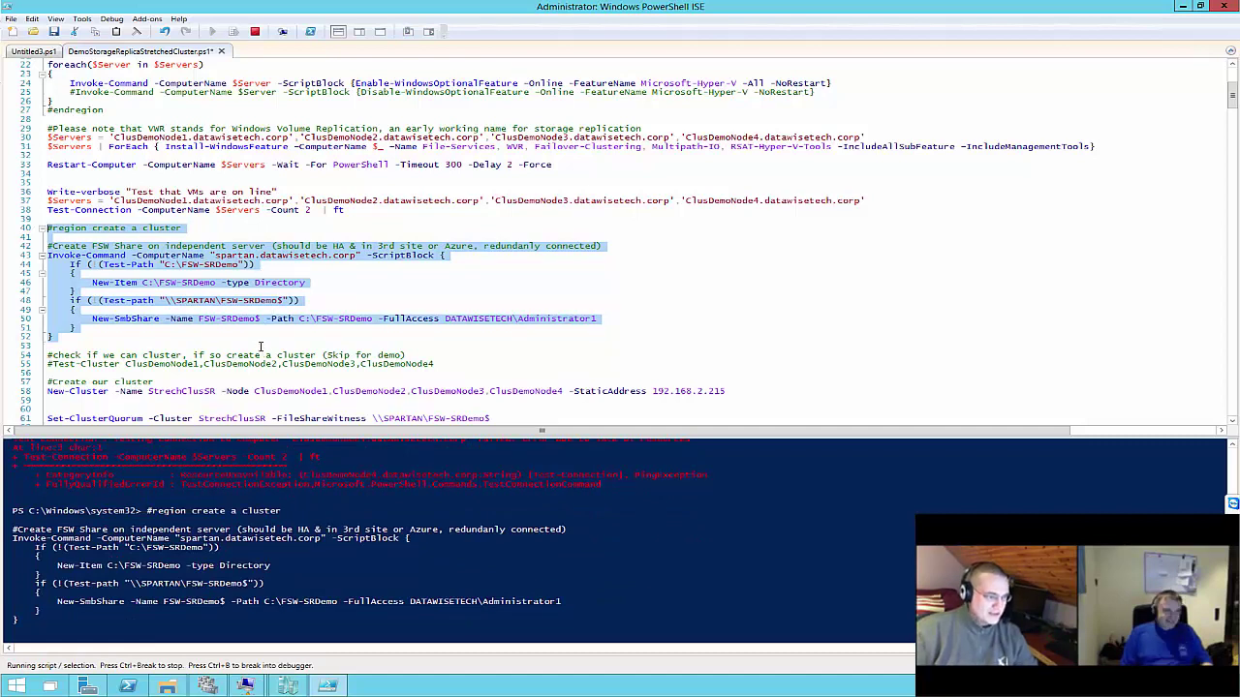
{"action": "left_click", "coordinate": [259, 346]}
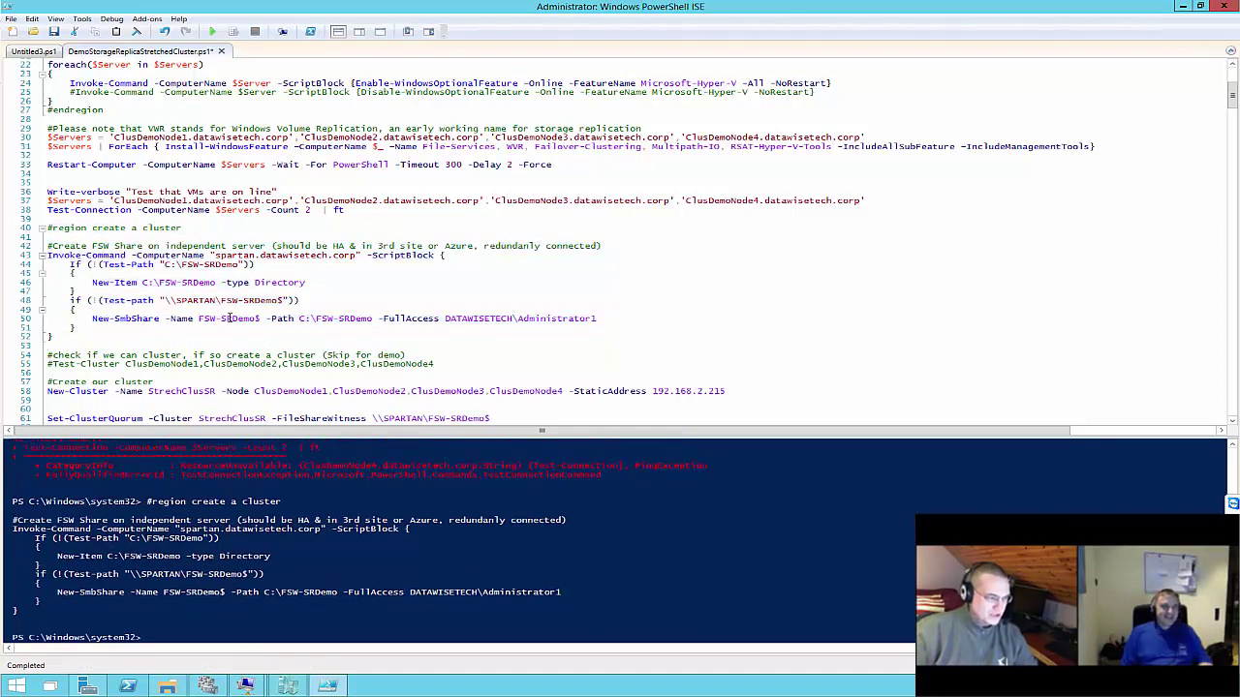
{"action": "left_click_drag", "start_coordinate": [166, 302], "coordinate": [285, 301]}
{"action": "key", "text": "ctrl+c"}
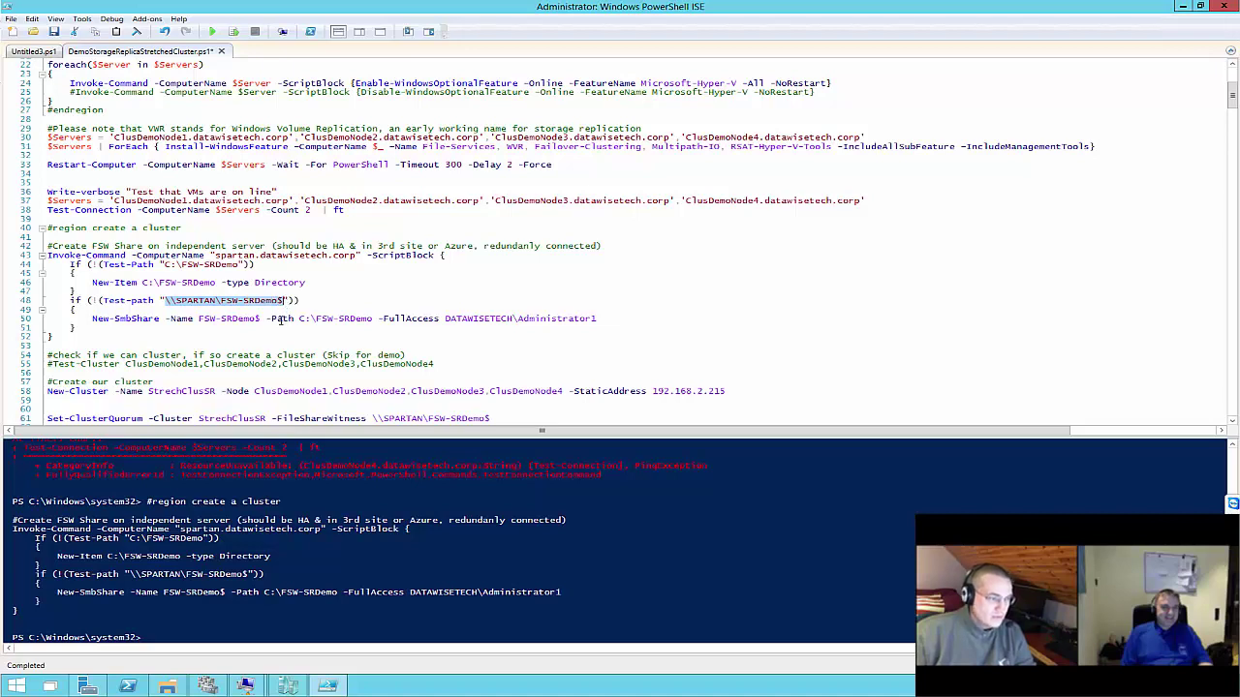
{"action": "left_click", "coordinate": [167, 686]}
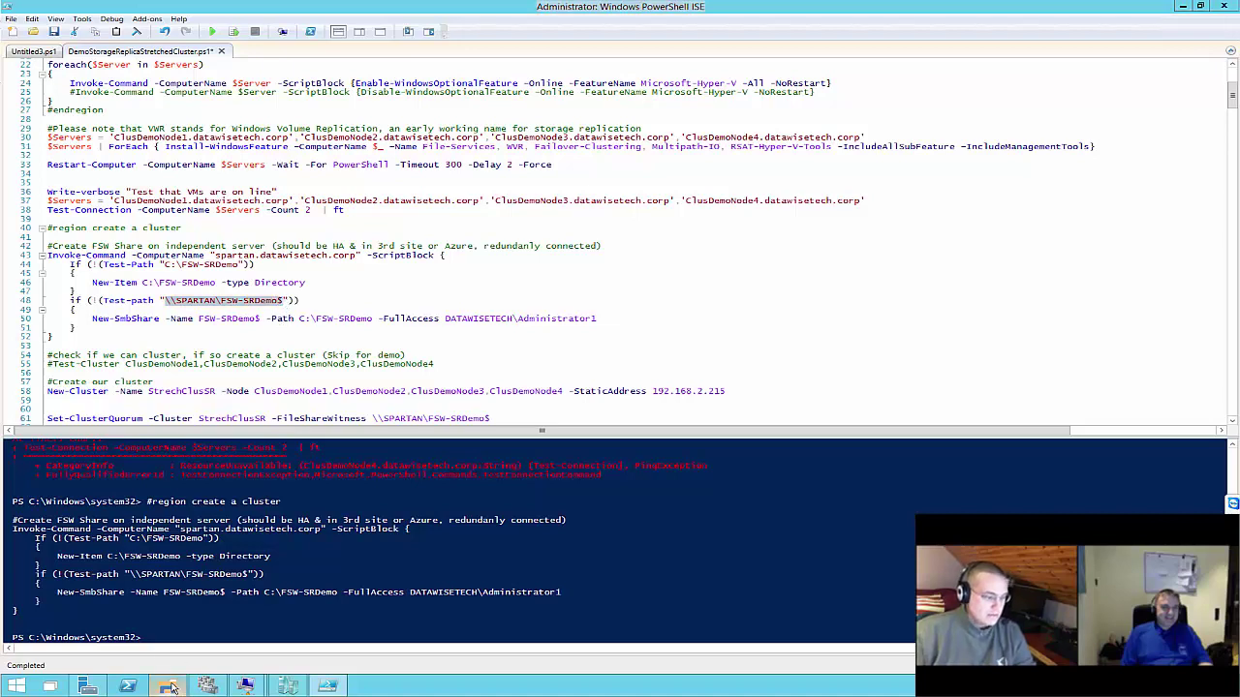
Navigate File Explorer to \\SPARTAN\FSW-SRDemo$
{"action": "left_click", "coordinate": [732, 211]}
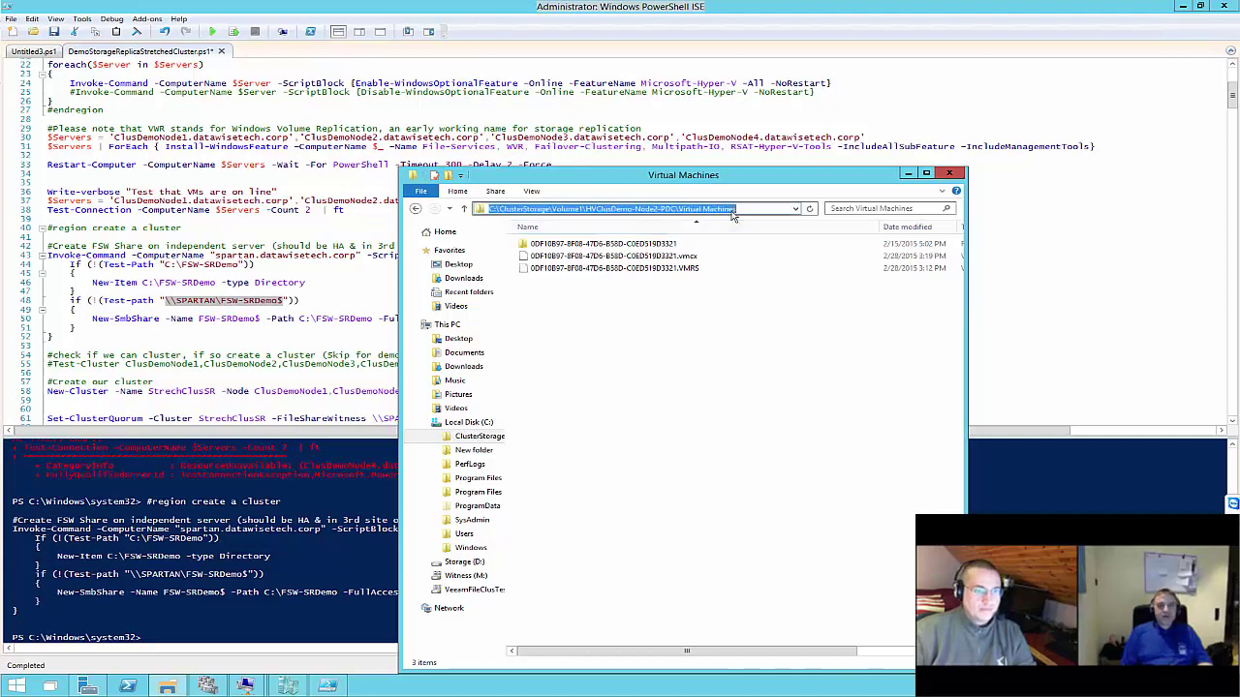
{"action": "key", "text": "ctrl+v"}
{"action": "key", "text": "Return"}
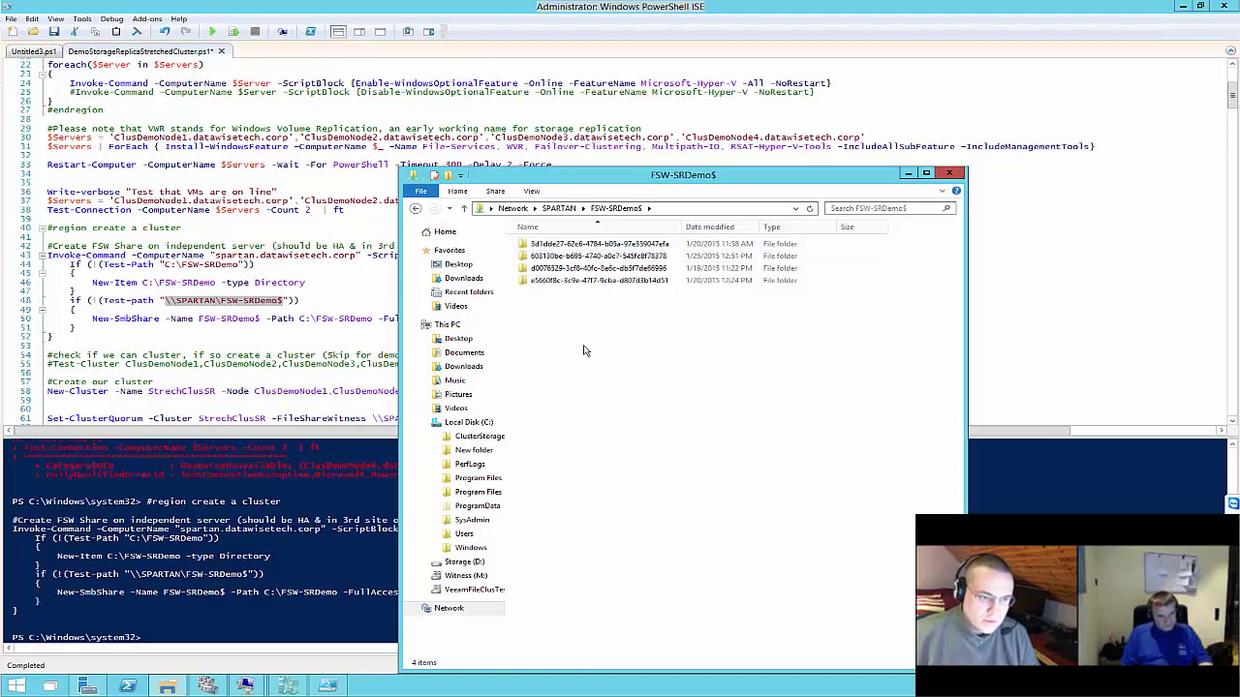
Permanently delete all four leftover folders in the share, then scroll the ISE script
{"action": "key", "text": "ctrl+a"}
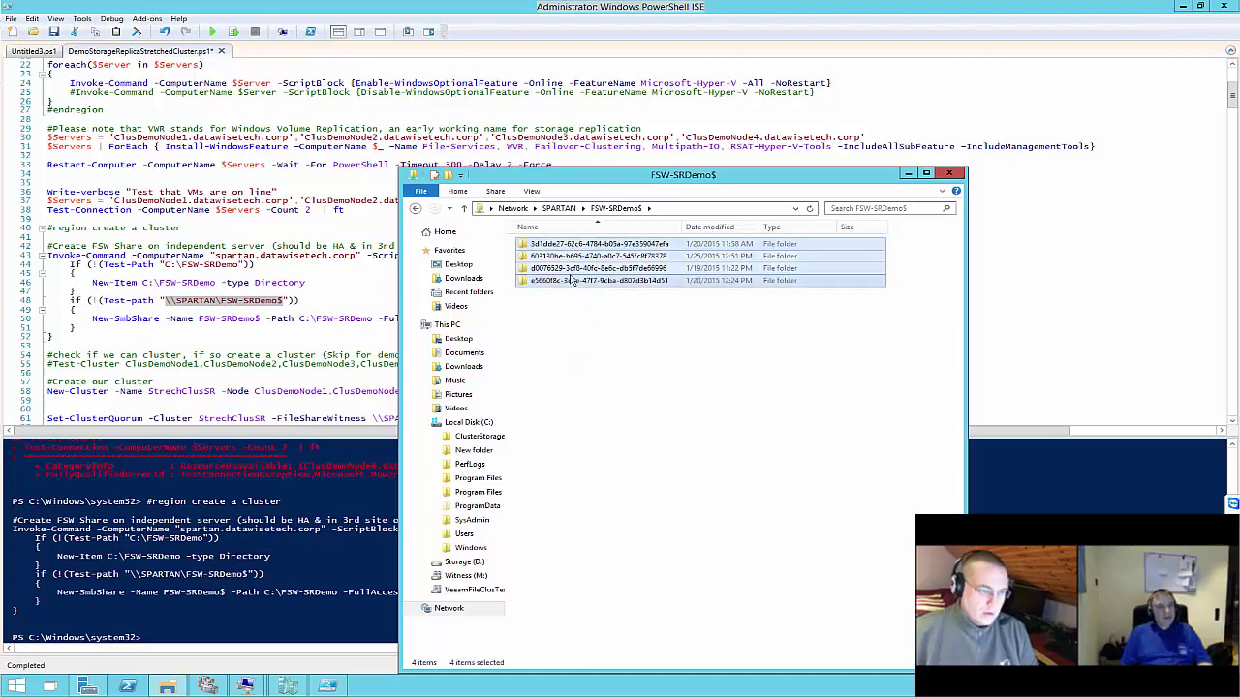
{"action": "key", "text": "Delete"}
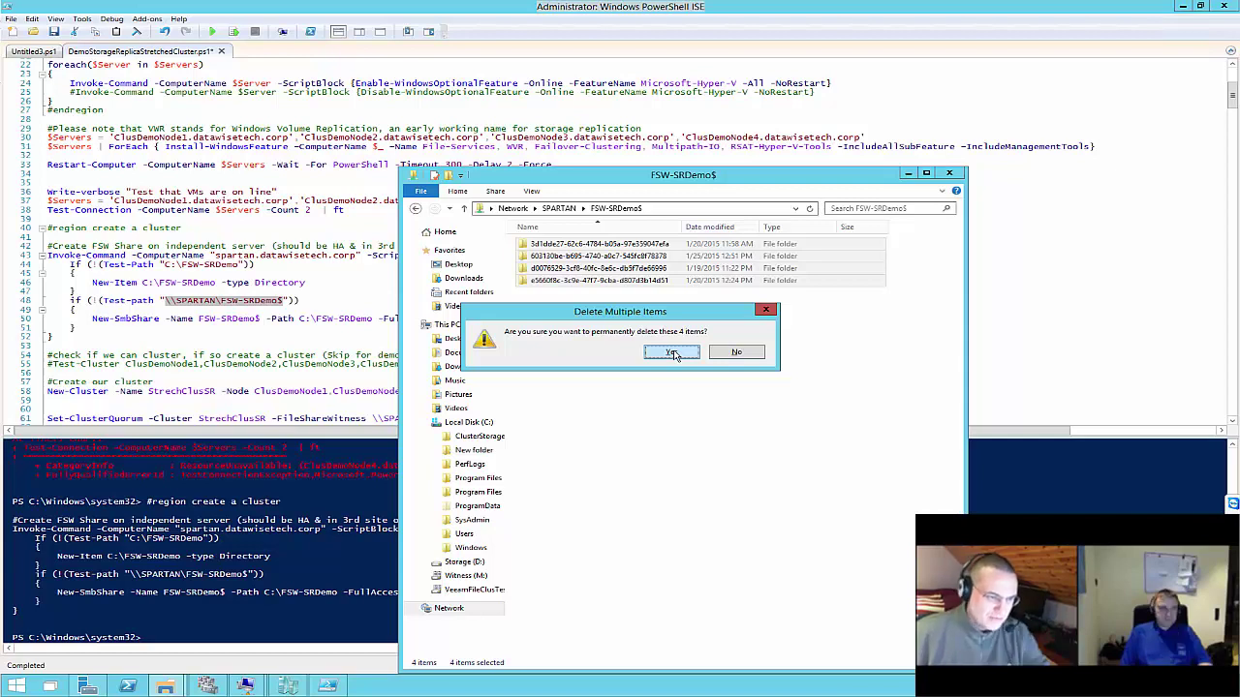
{"action": "left_click", "coordinate": [674, 352]}
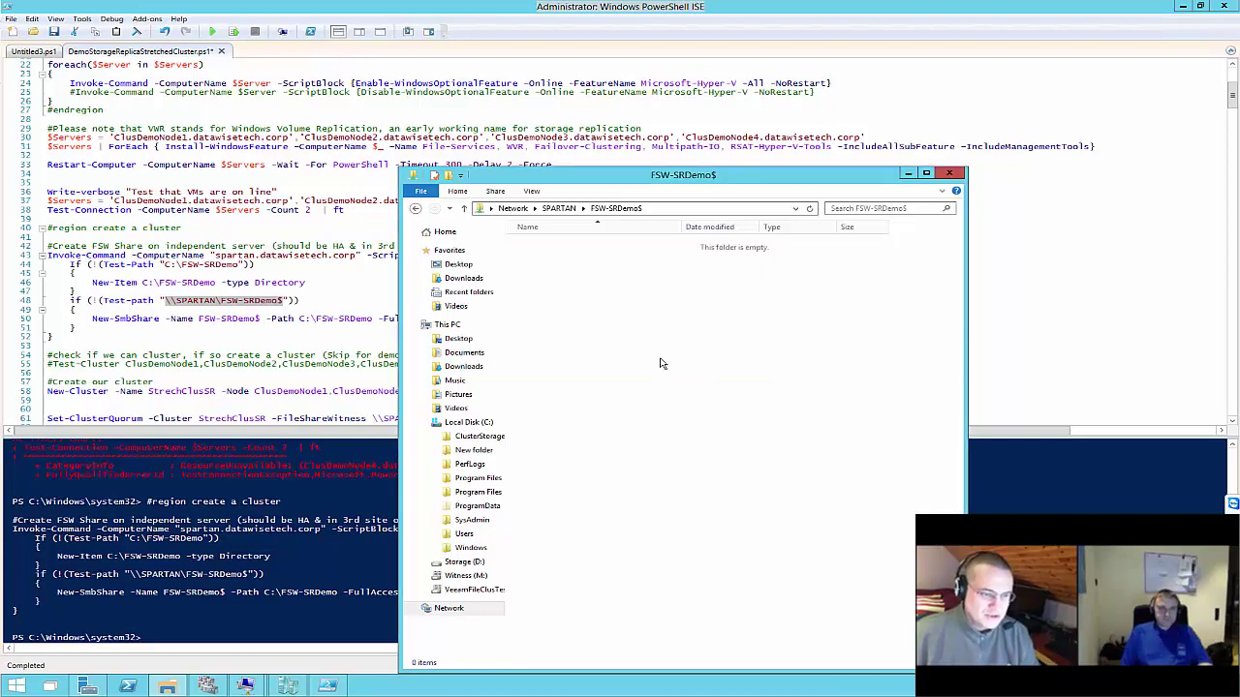
{"action": "left_click", "coordinate": [179, 354]}
{"action": "scroll", "coordinate": [209, 356], "scroll_direction": "down", "scroll_amount": 2}
{"action": "scroll", "coordinate": [209, 356], "scroll_direction": "down", "scroll_amount": 1}
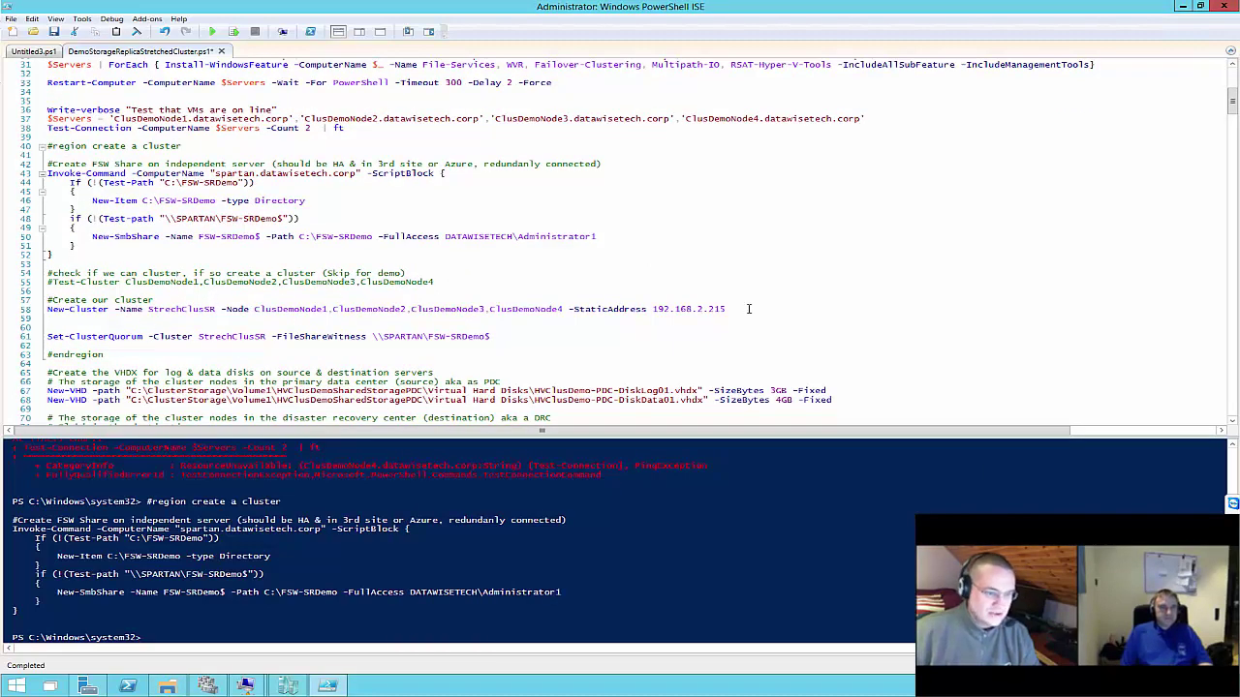
Run New-Cluster on line 58 to create StrechClusSR at 192.168.2.215 from the four ClusDemo nodes
{"action": "left_click_drag", "start_coordinate": [749, 309], "coordinate": [46, 309]}
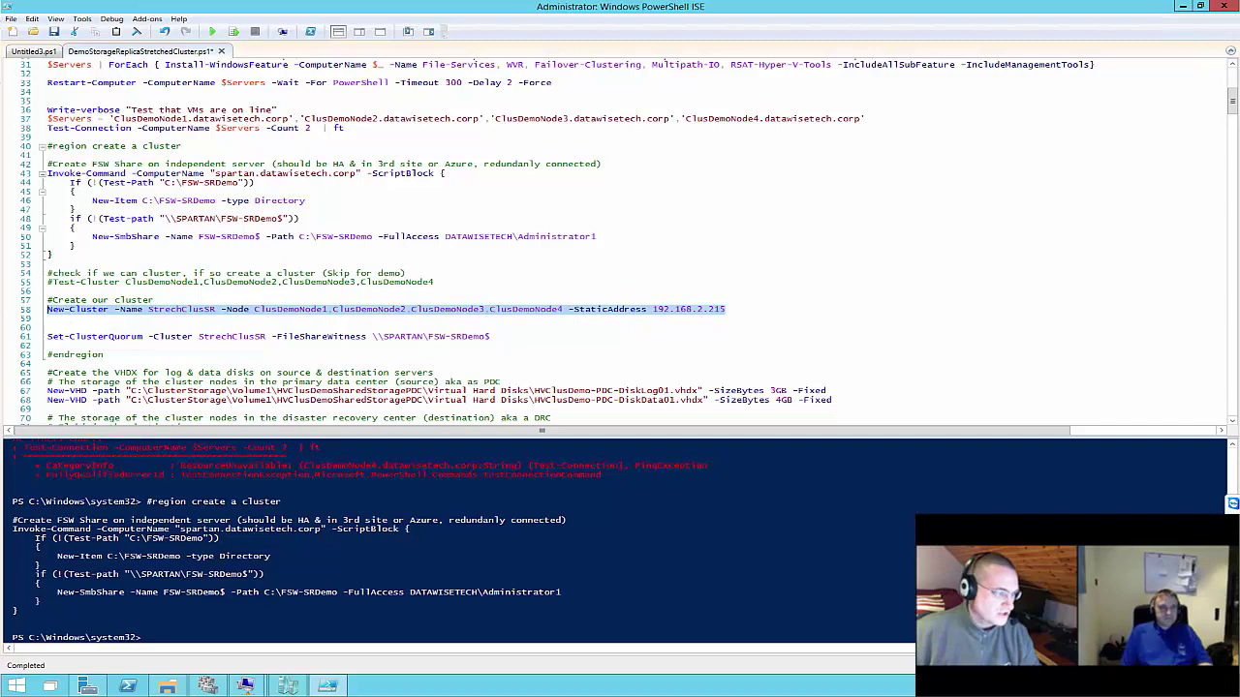
{"action": "left_click", "coordinate": [233, 31]}
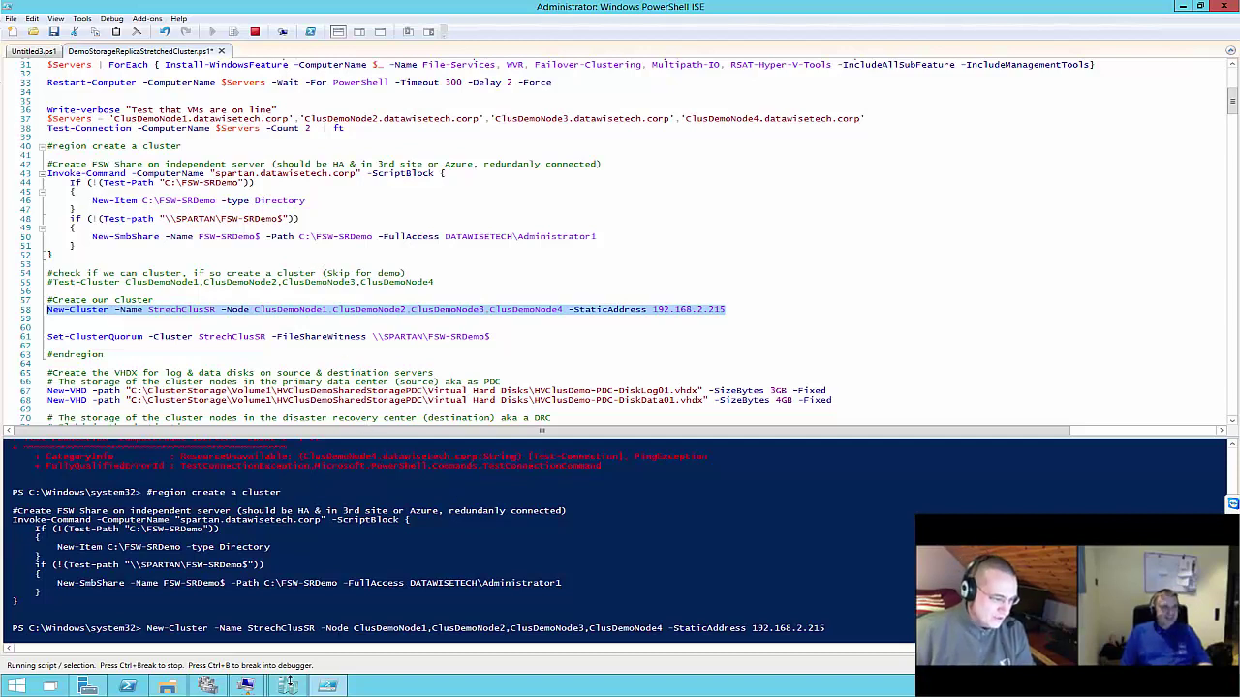
{"action": "left_click", "coordinate": [206, 686]}
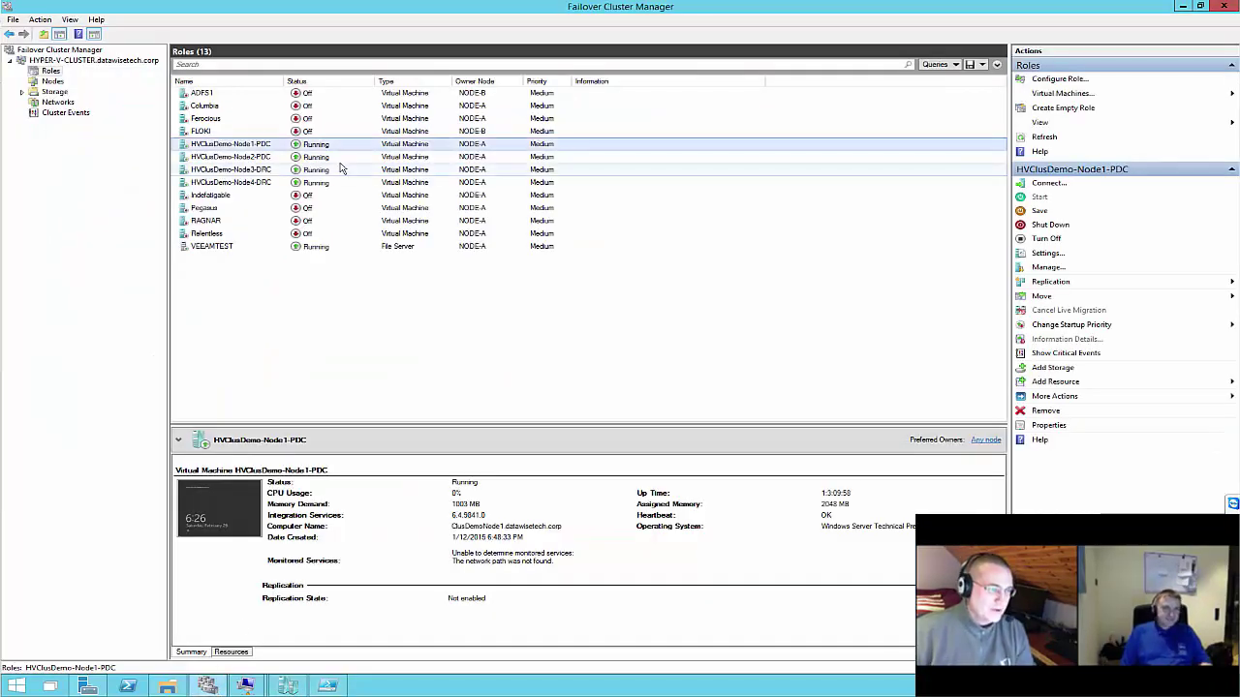
Maximize the Node1-PDC console, close its Explorer window, and refresh the Server Manager dashboard
{"action": "left_click", "coordinate": [245, 686]}
{"action": "left_click", "coordinate": [179, 620]}
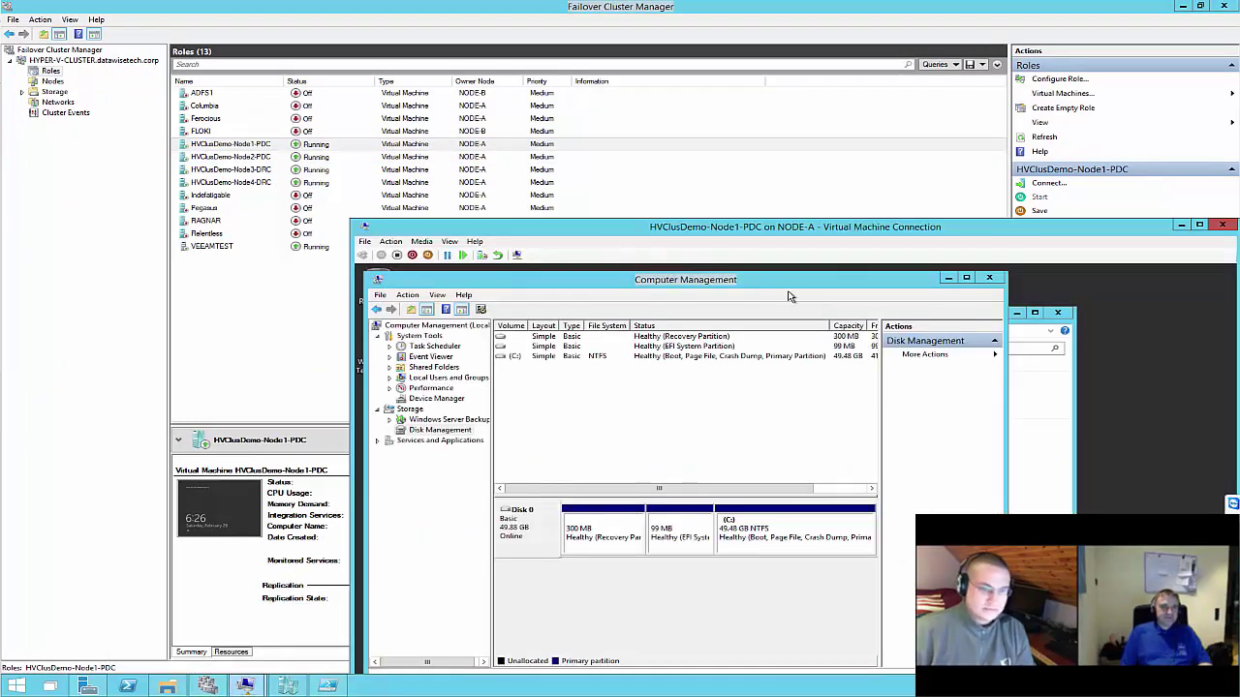
{"action": "double_click", "coordinate": [849, 231]}
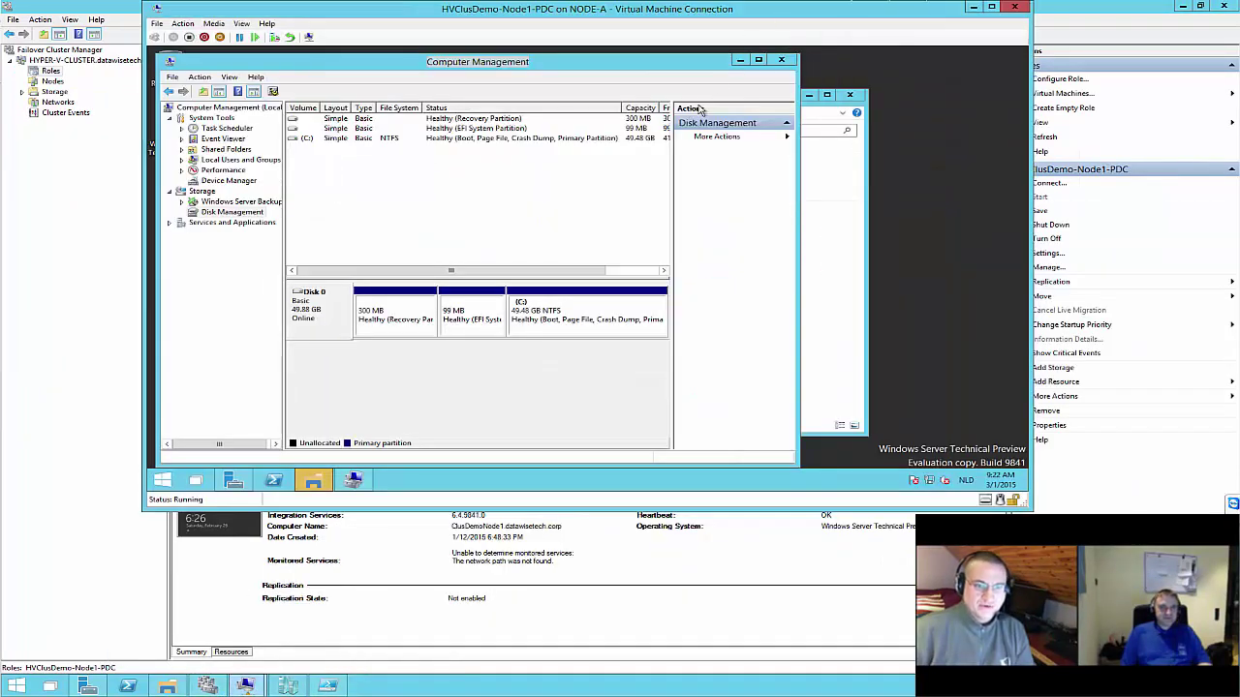
{"action": "left_click", "coordinate": [314, 483]}
{"action": "left_click", "coordinate": [852, 98]}
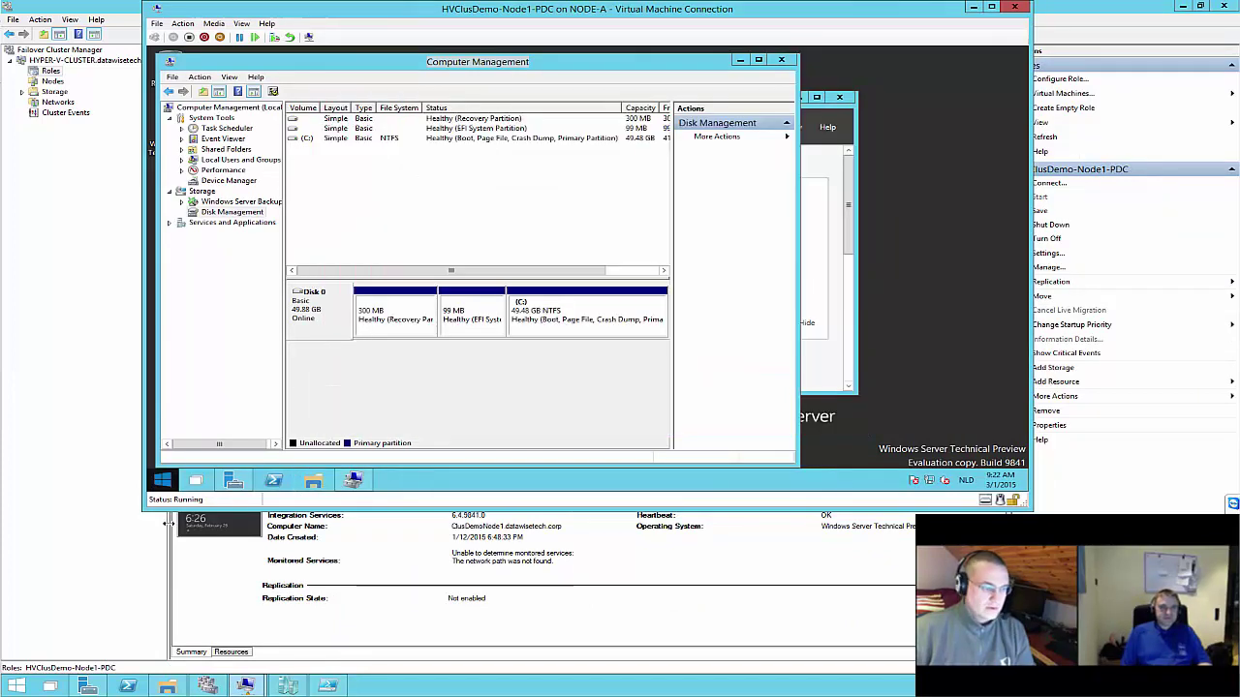
{"action": "left_click", "coordinate": [238, 483]}
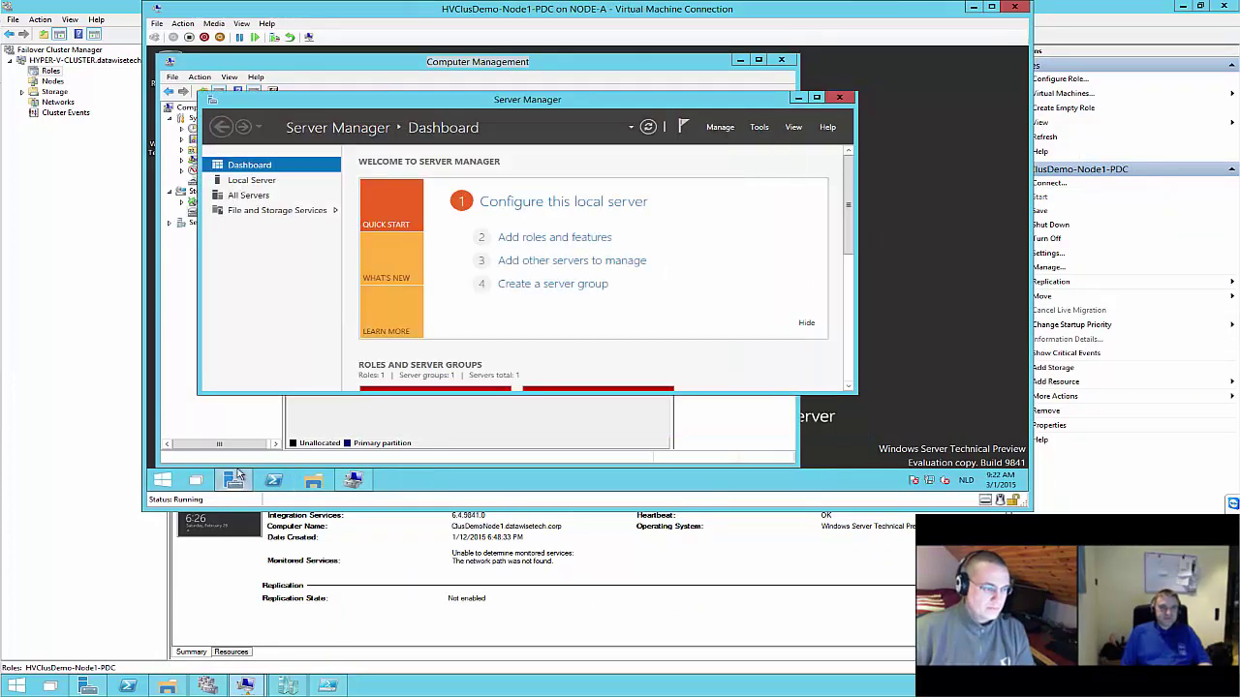
{"action": "left_click", "coordinate": [763, 130]}
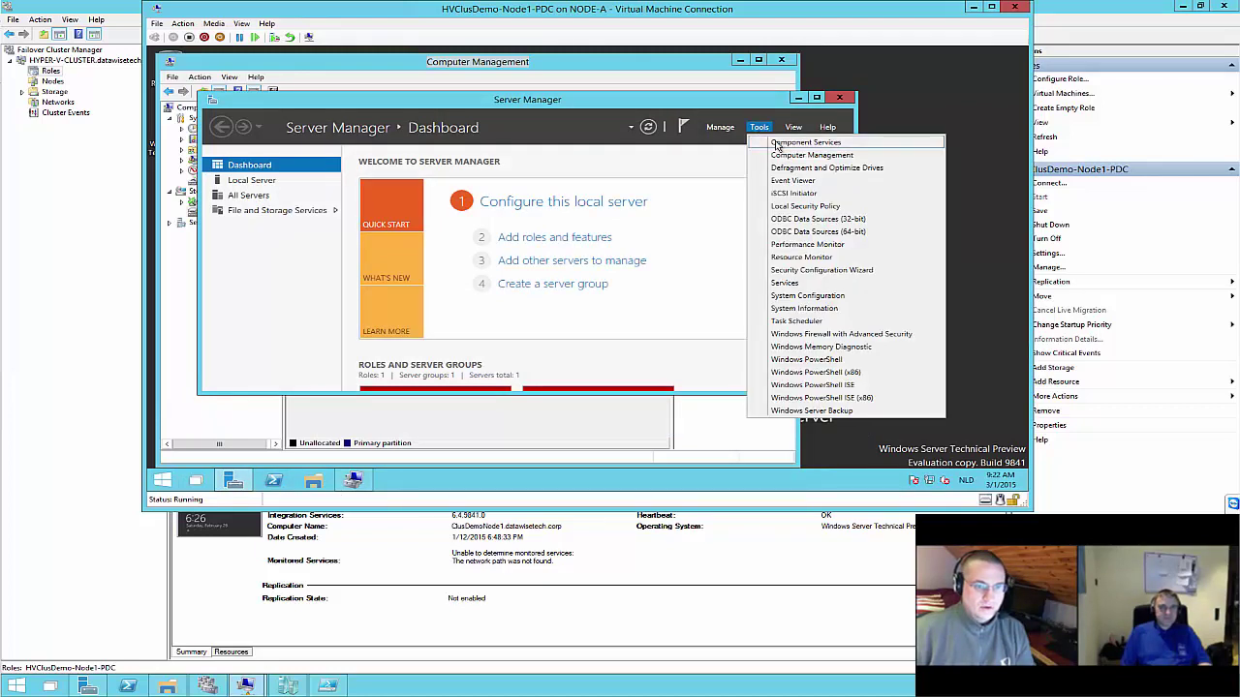
{"action": "left_click", "coordinate": [648, 128]}
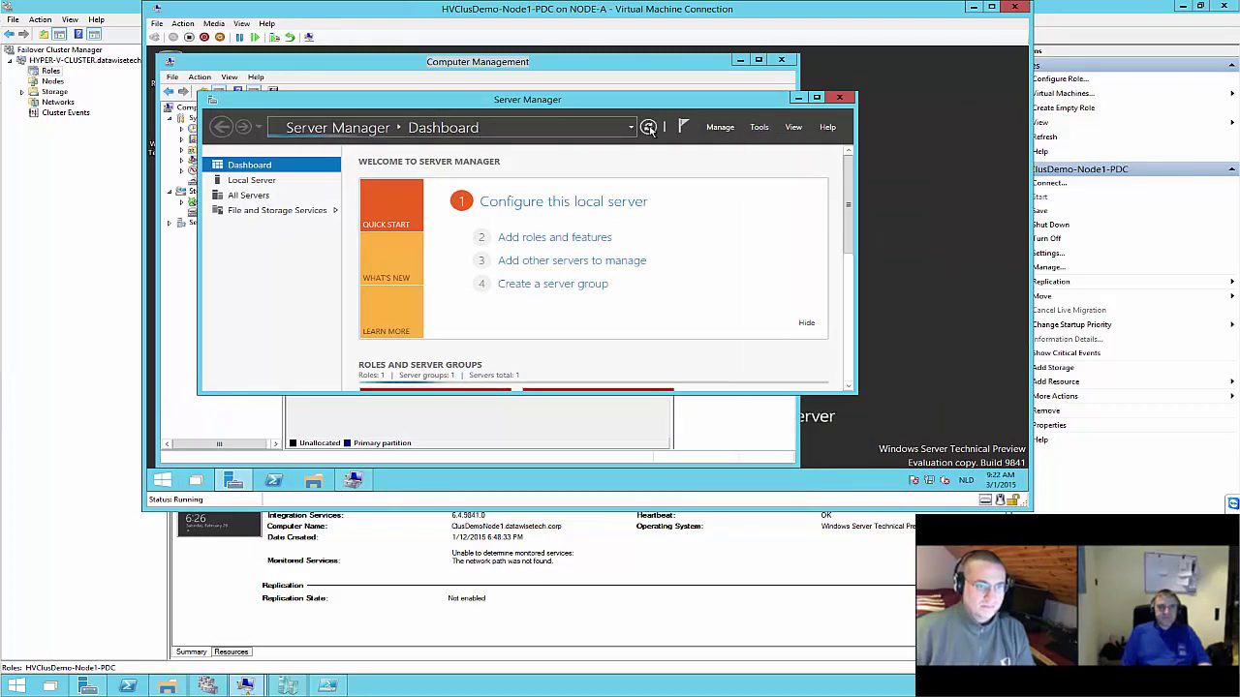
{"action": "left_click", "coordinate": [649, 128]}
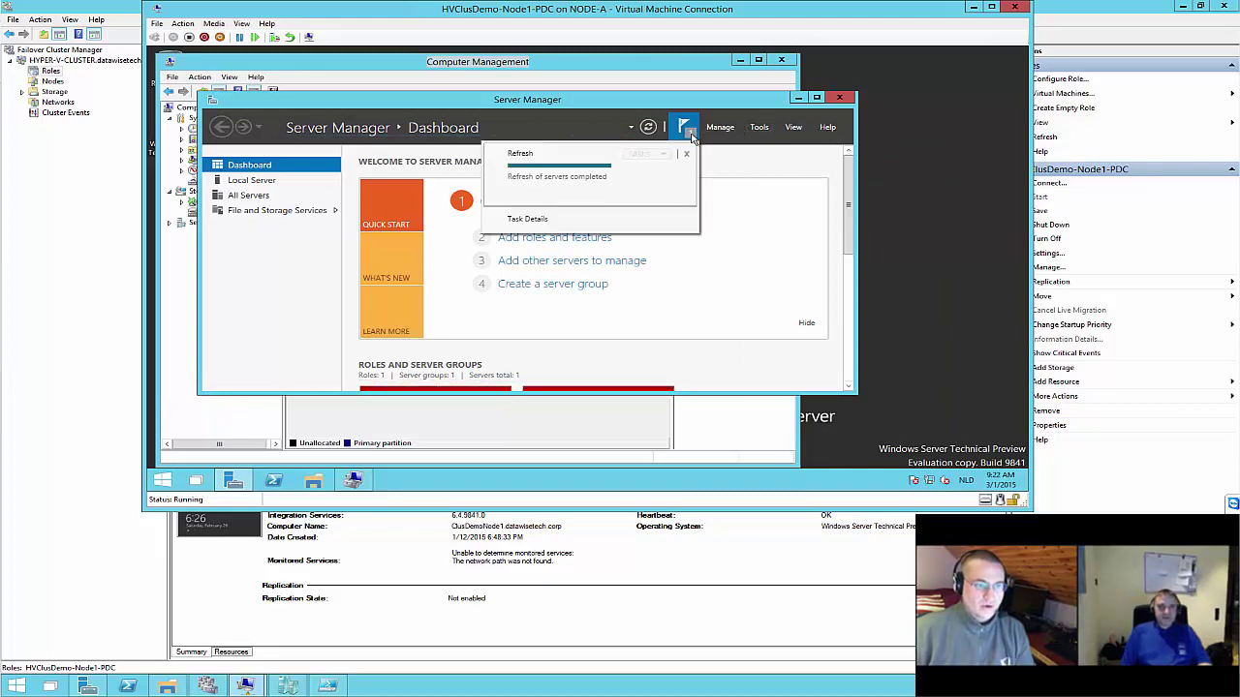
{"action": "left_click", "coordinate": [758, 129]}
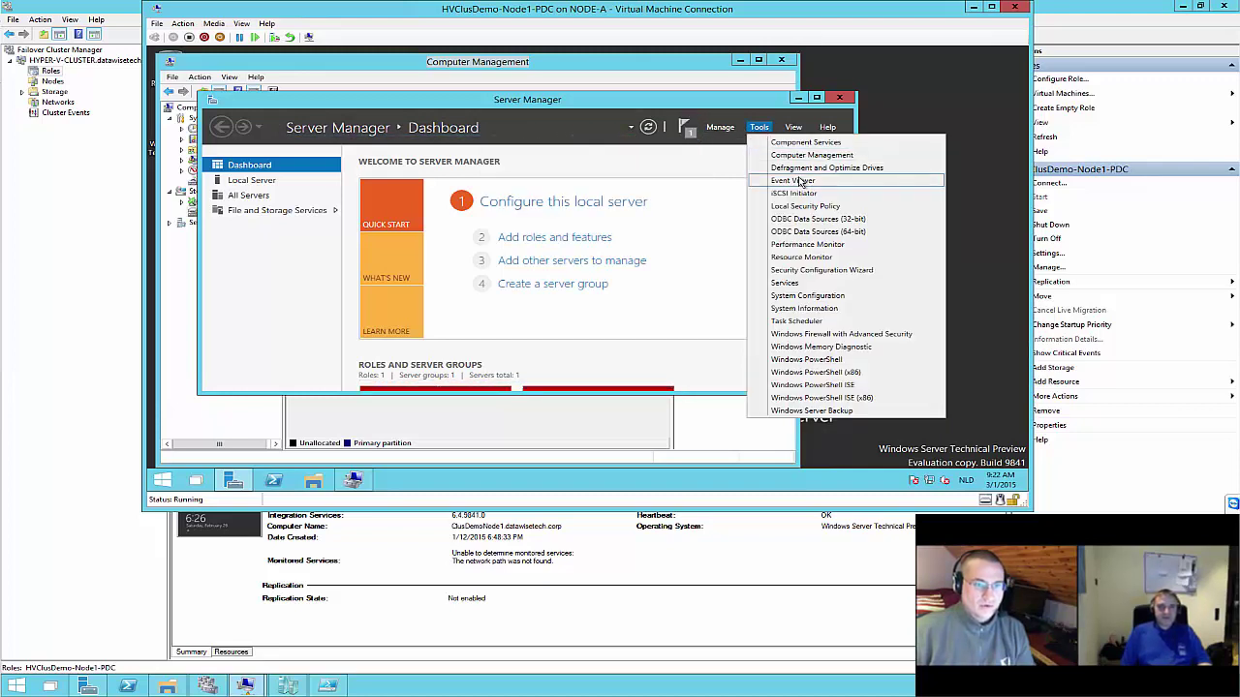
{"action": "left_click", "coordinate": [726, 98]}
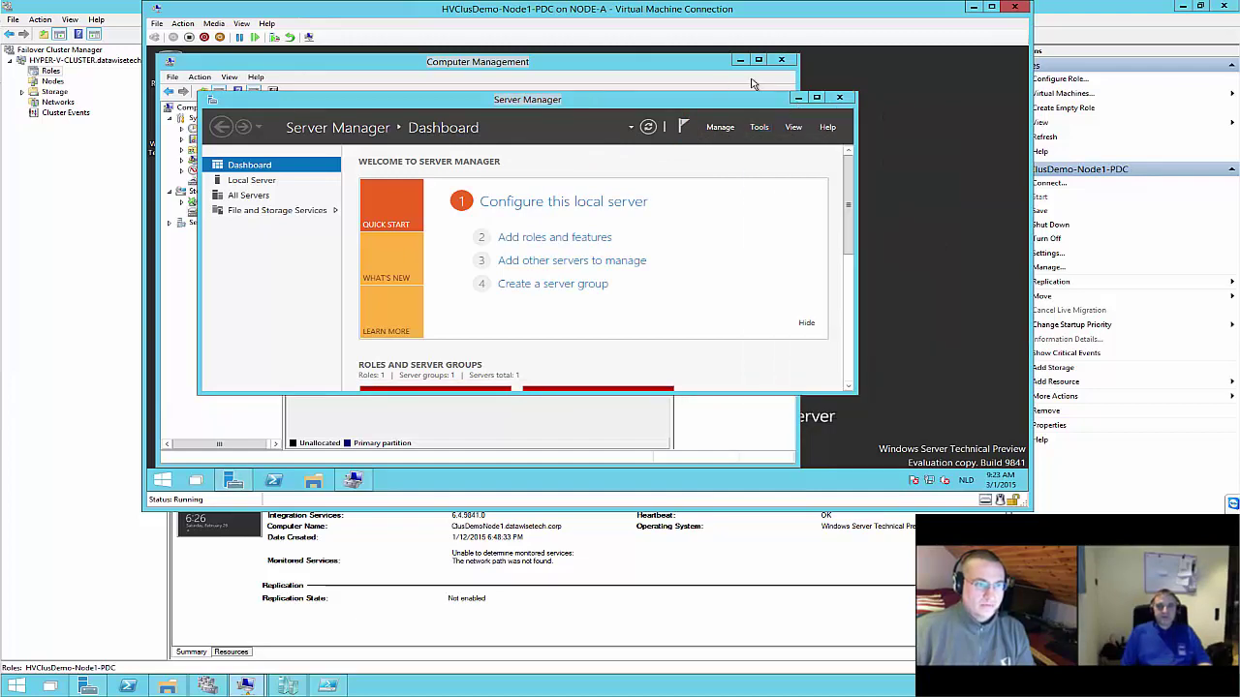
Bring up the Node3-DRC console maximized, showing Disk Management with Disk 0
{"action": "left_click", "coordinate": [332, 687]}
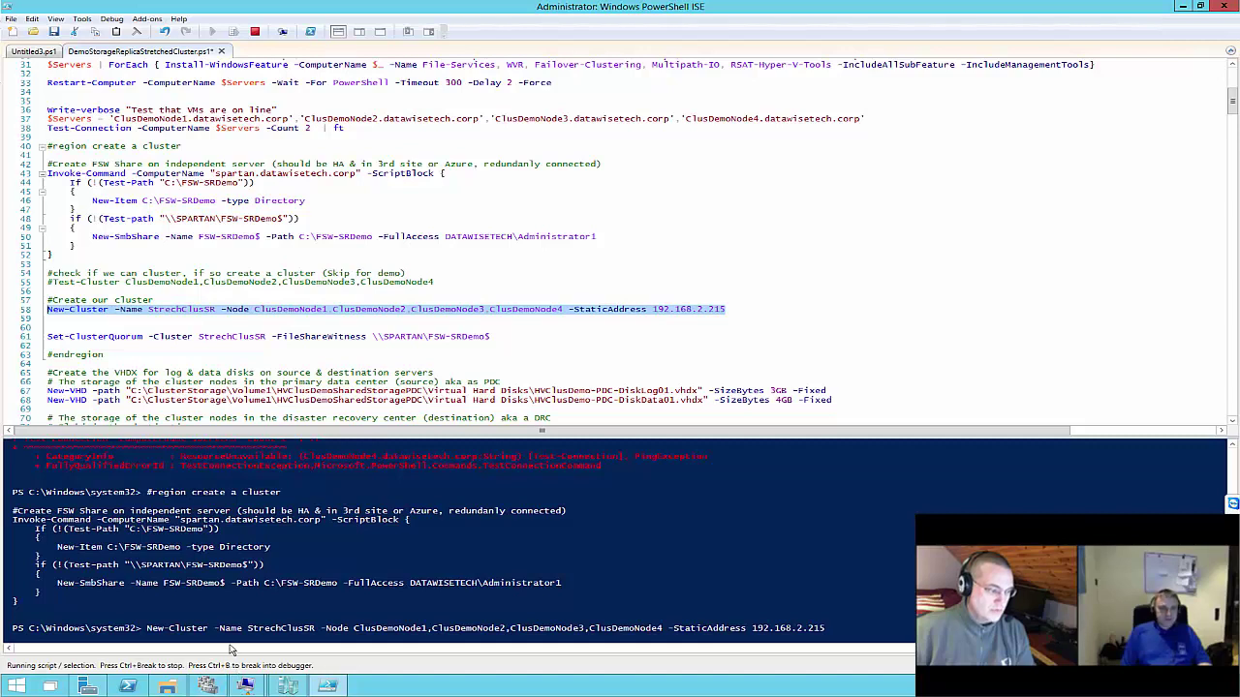
{"action": "mouse_move", "coordinate": [247, 687]}
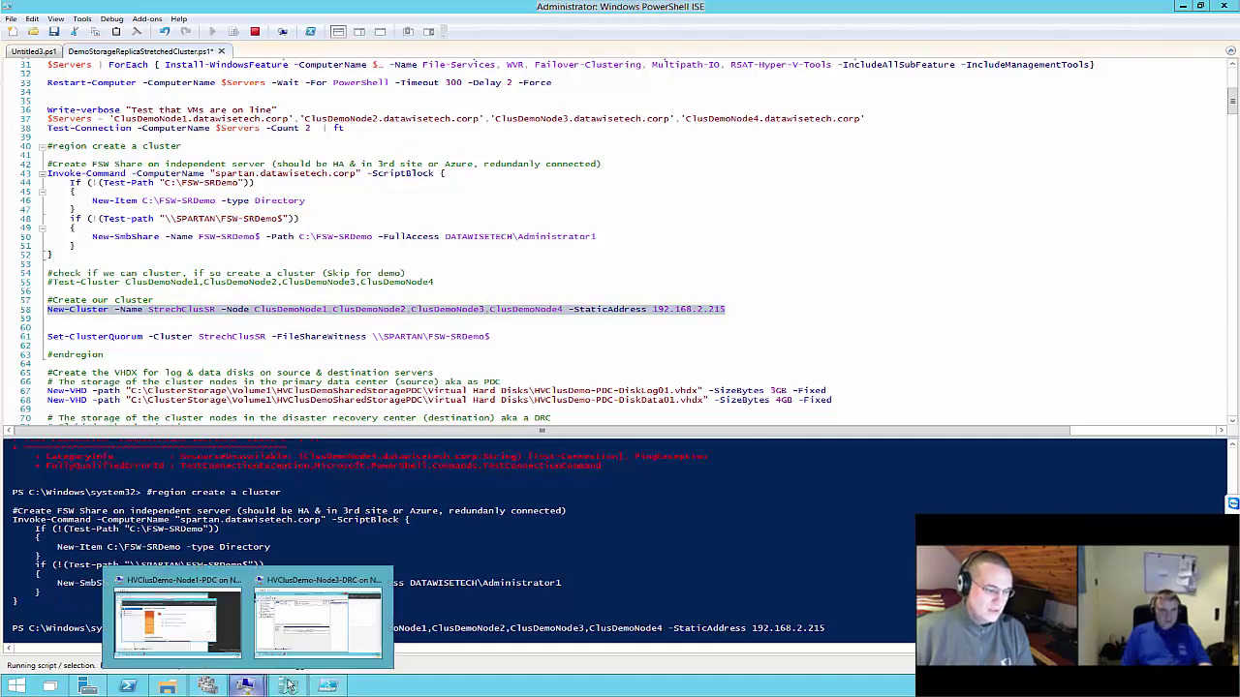
{"action": "left_click", "coordinate": [323, 632]}
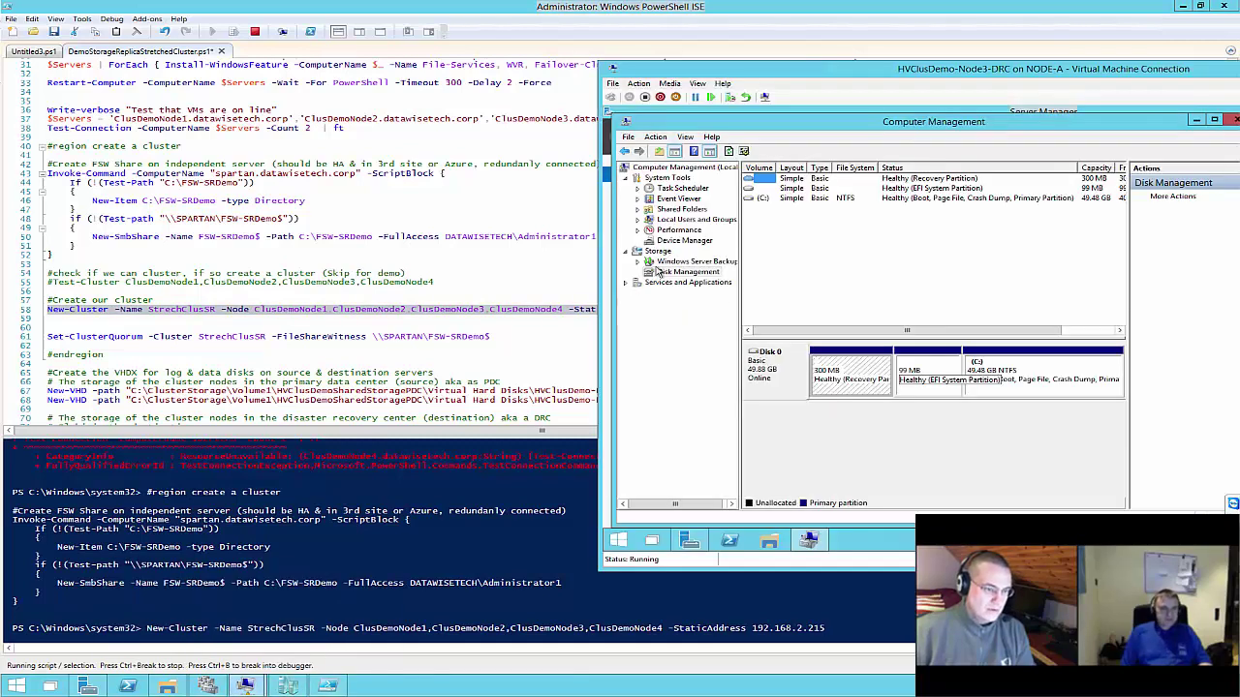
{"action": "double_click", "coordinate": [1018, 68]}
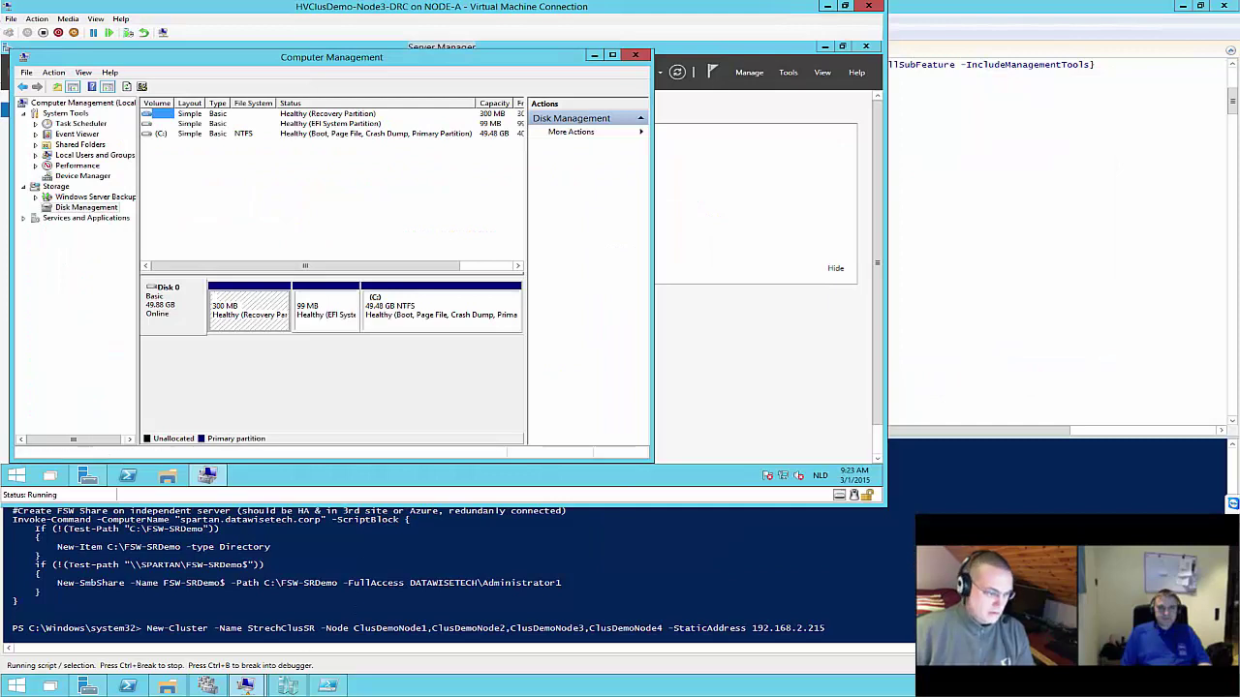
On the Node1-PDC console, choose Manage > Add Roles and Features in Server Manager
{"action": "mouse_move", "coordinate": [247, 685]}
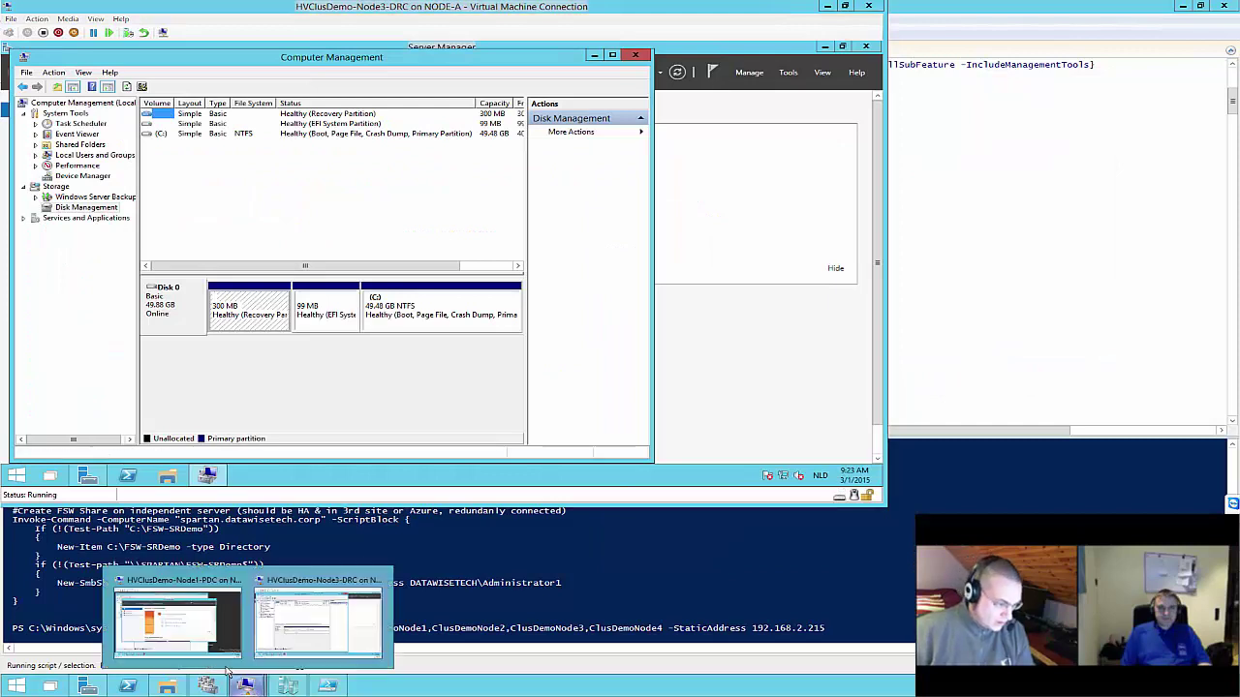
{"action": "left_click", "coordinate": [191, 630]}
{"action": "left_click", "coordinate": [758, 127]}
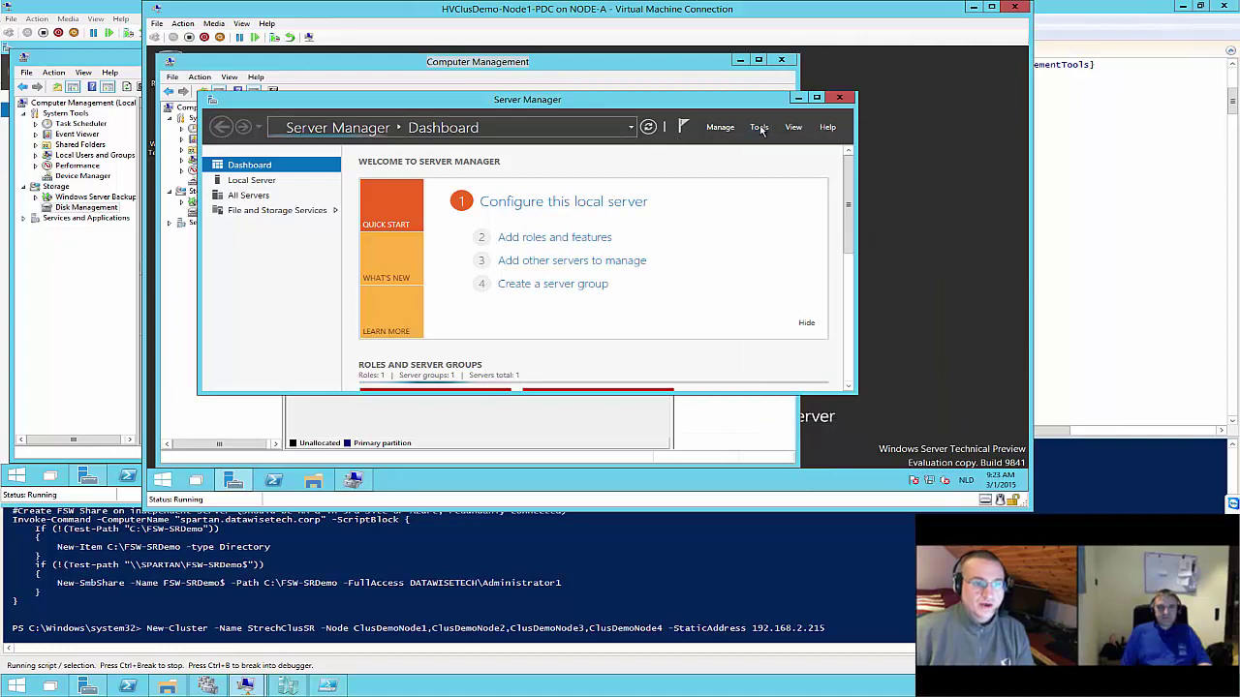
{"action": "left_click", "coordinate": [758, 127]}
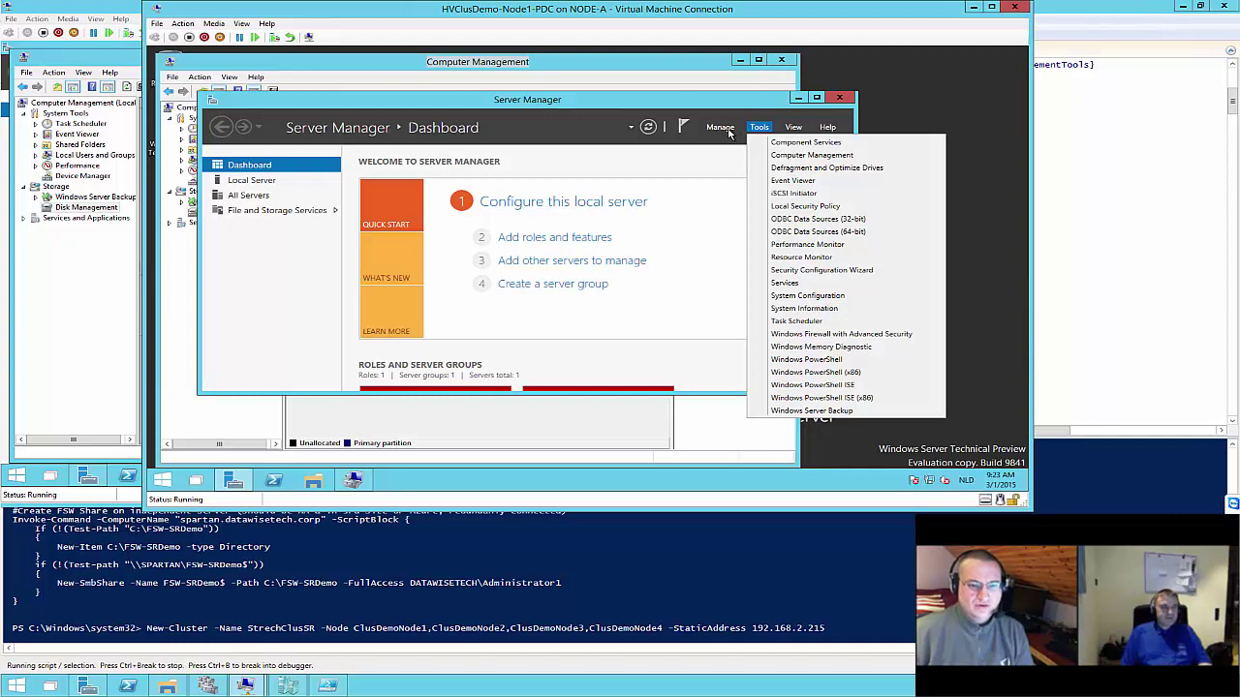
{"action": "left_click", "coordinate": [728, 130]}
{"action": "left_click", "coordinate": [729, 130]}
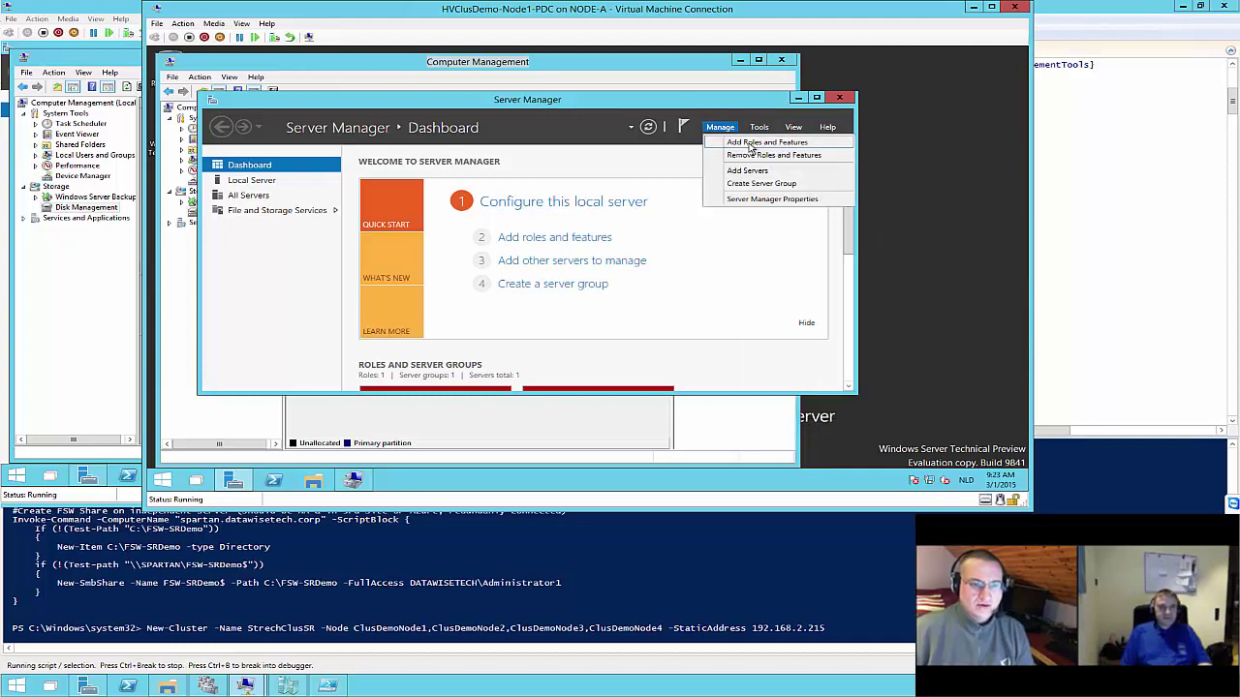
{"action": "left_click", "coordinate": [751, 144]}
Step through Node1's Add Roles and Features wizard to the features page, then cancel without installing
{"action": "left_click", "coordinate": [581, 433]}
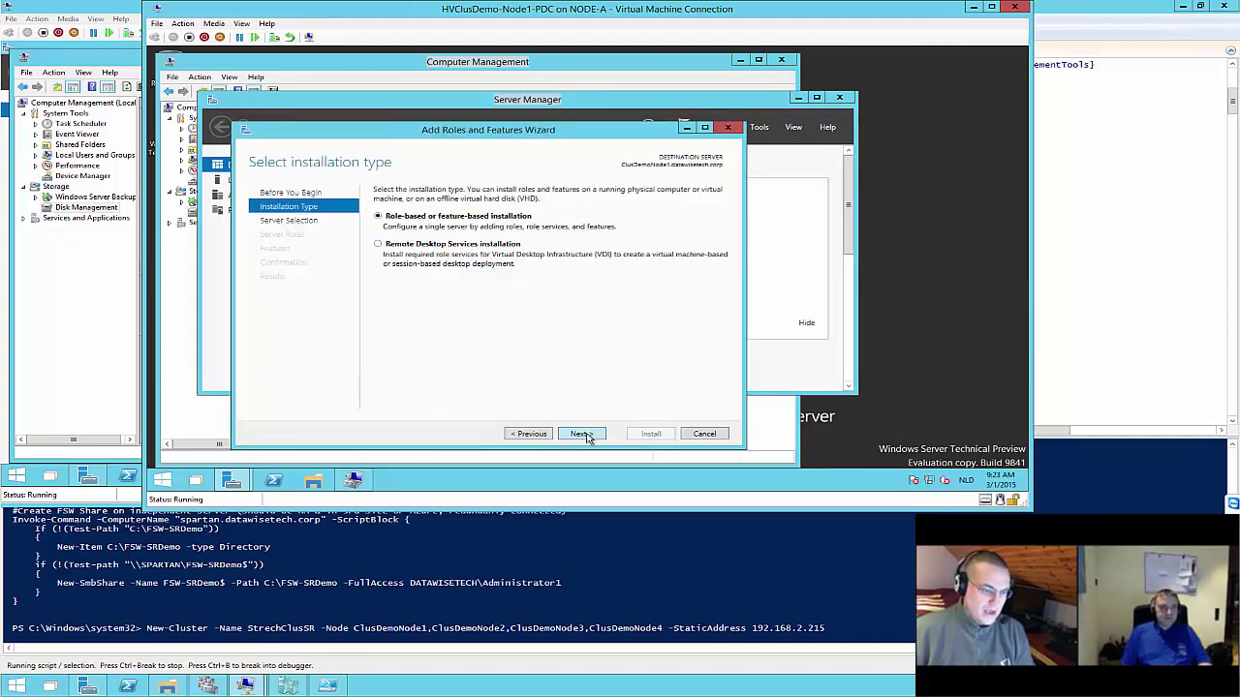
{"action": "left_click", "coordinate": [583, 435]}
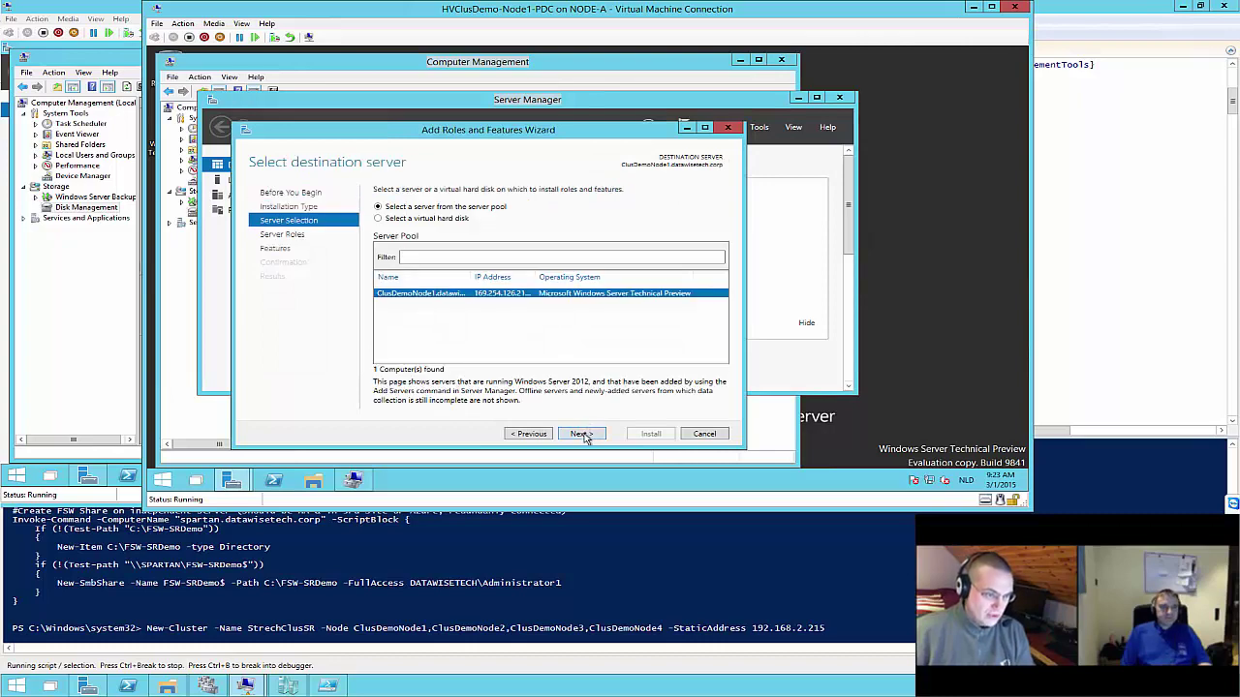
{"action": "left_click", "coordinate": [581, 433]}
{"action": "scroll", "coordinate": [535, 334], "scroll_direction": "down", "scroll_amount": 3}
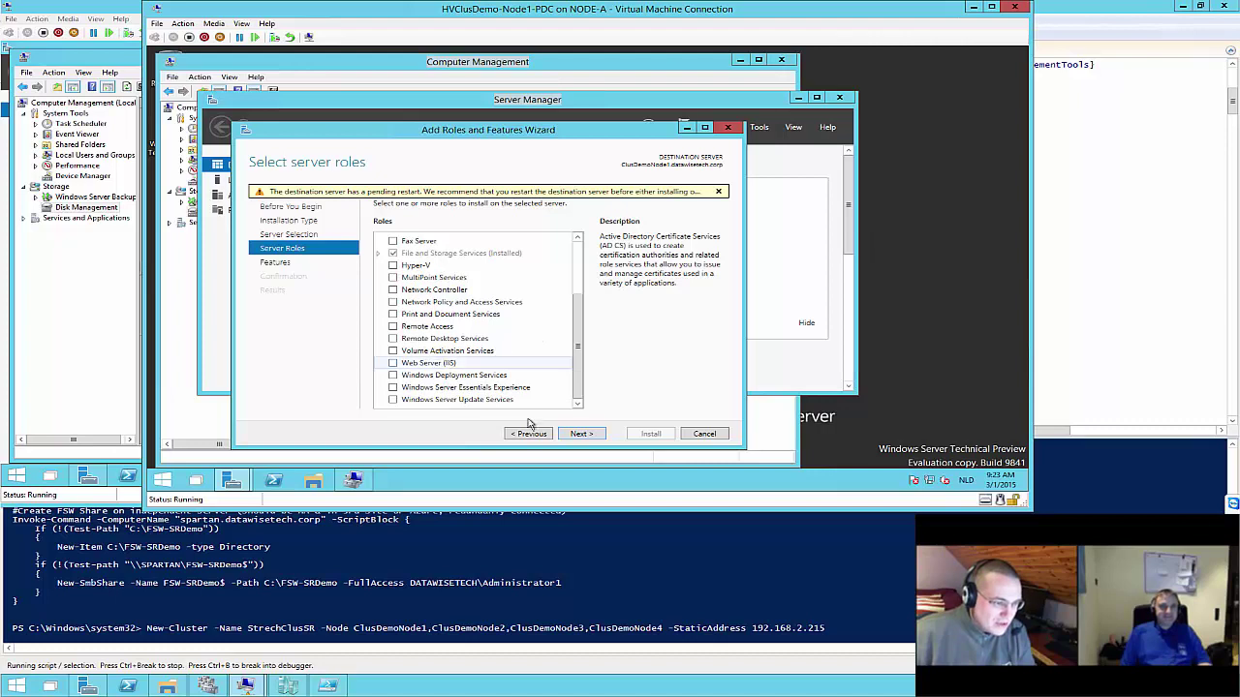
{"action": "left_click", "coordinate": [581, 435]}
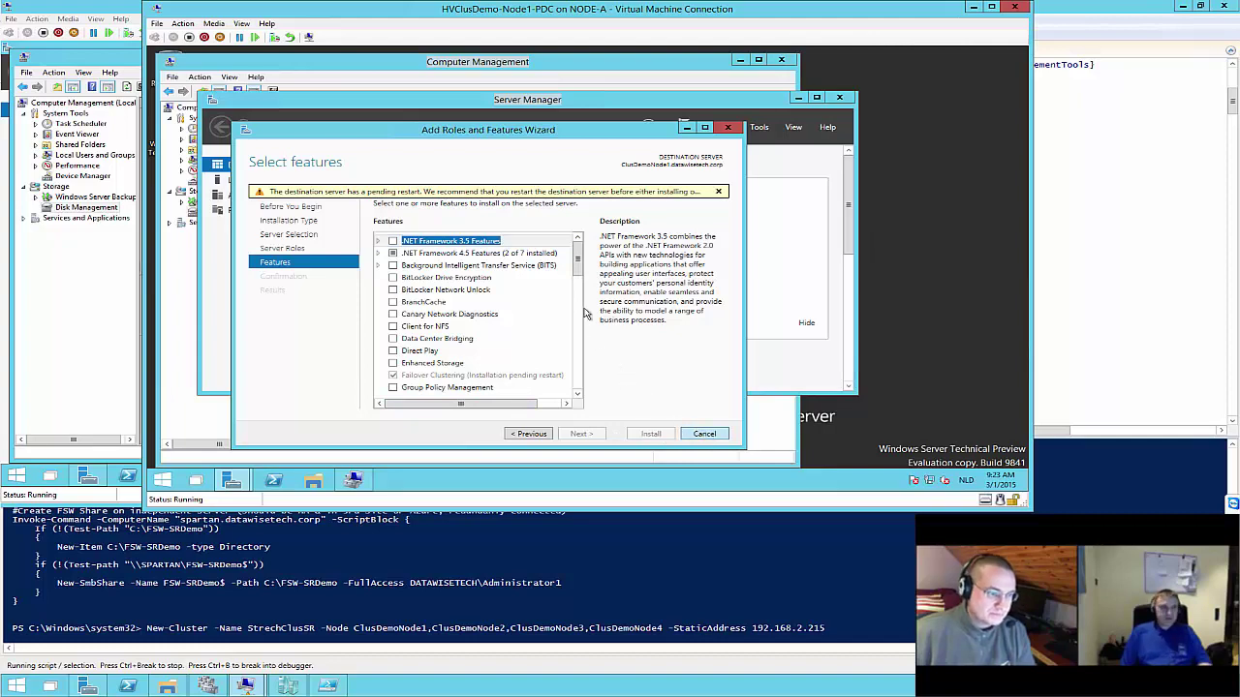
{"action": "left_click_drag", "start_coordinate": [578, 256], "coordinate": [594, 368]}
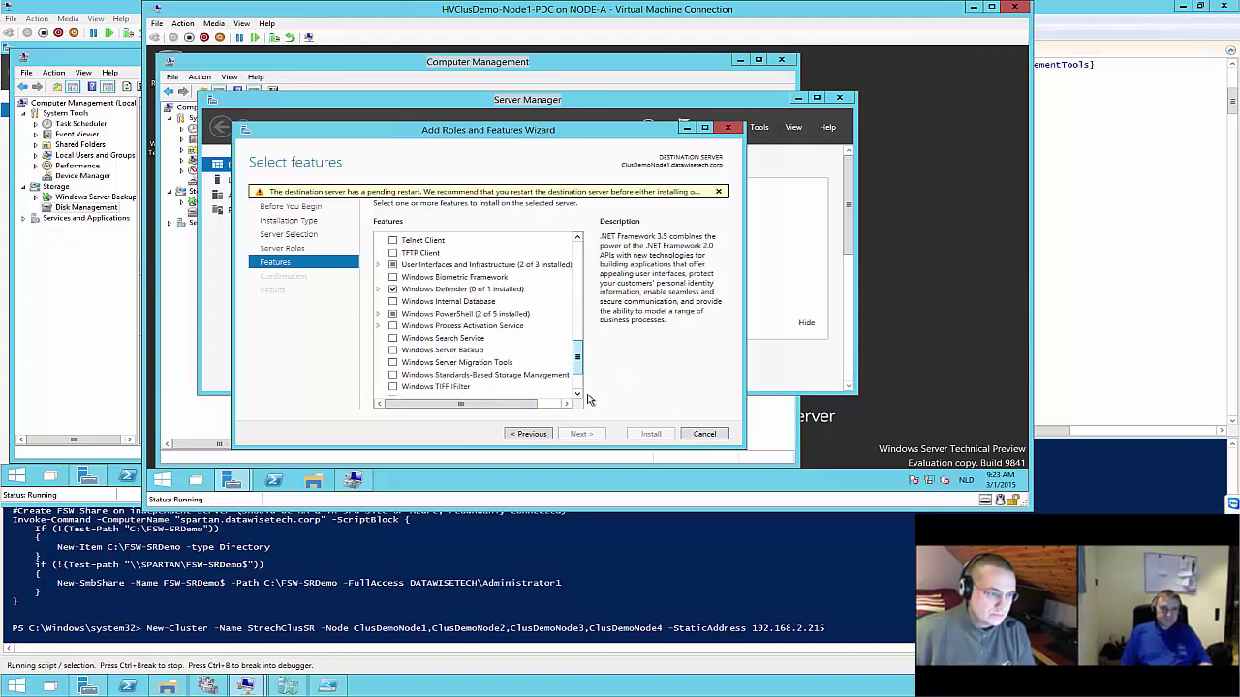
{"action": "left_click", "coordinate": [528, 434]}
{"action": "left_click", "coordinate": [581, 434]}
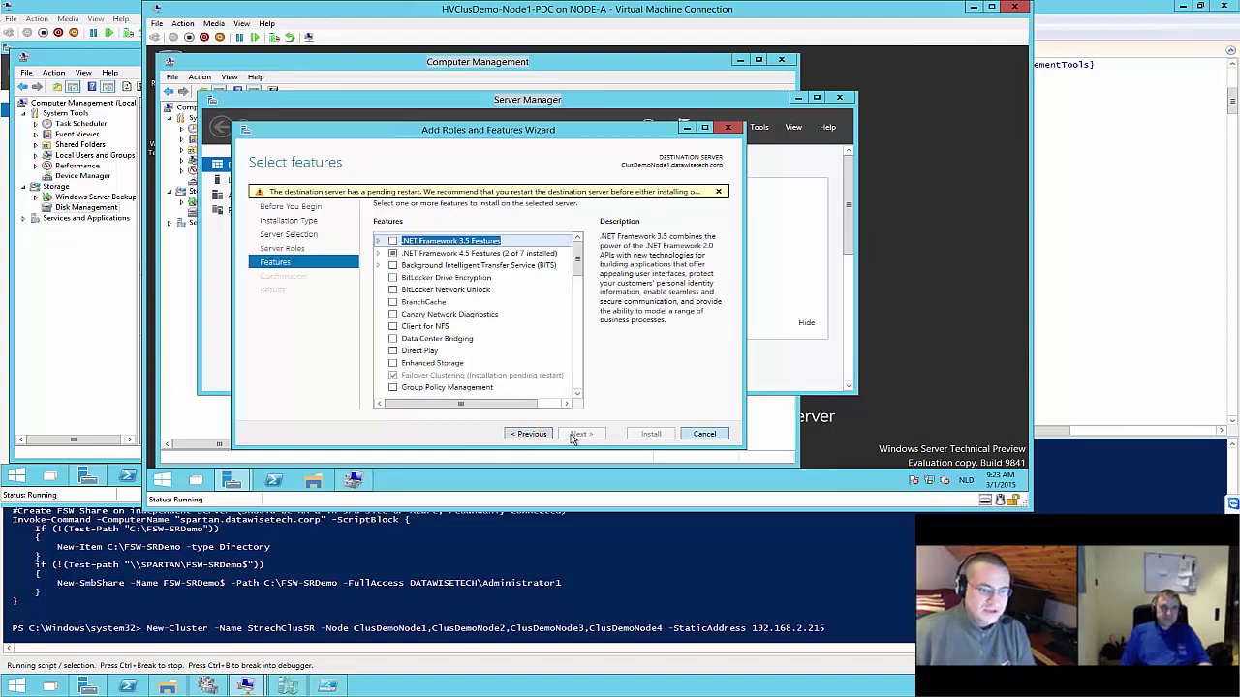
{"action": "left_click", "coordinate": [704, 433]}
Close Server Manager and Computer Management, cancel the VM shutdown, and return to Failover Cluster Manager
{"action": "left_click", "coordinate": [841, 98]}
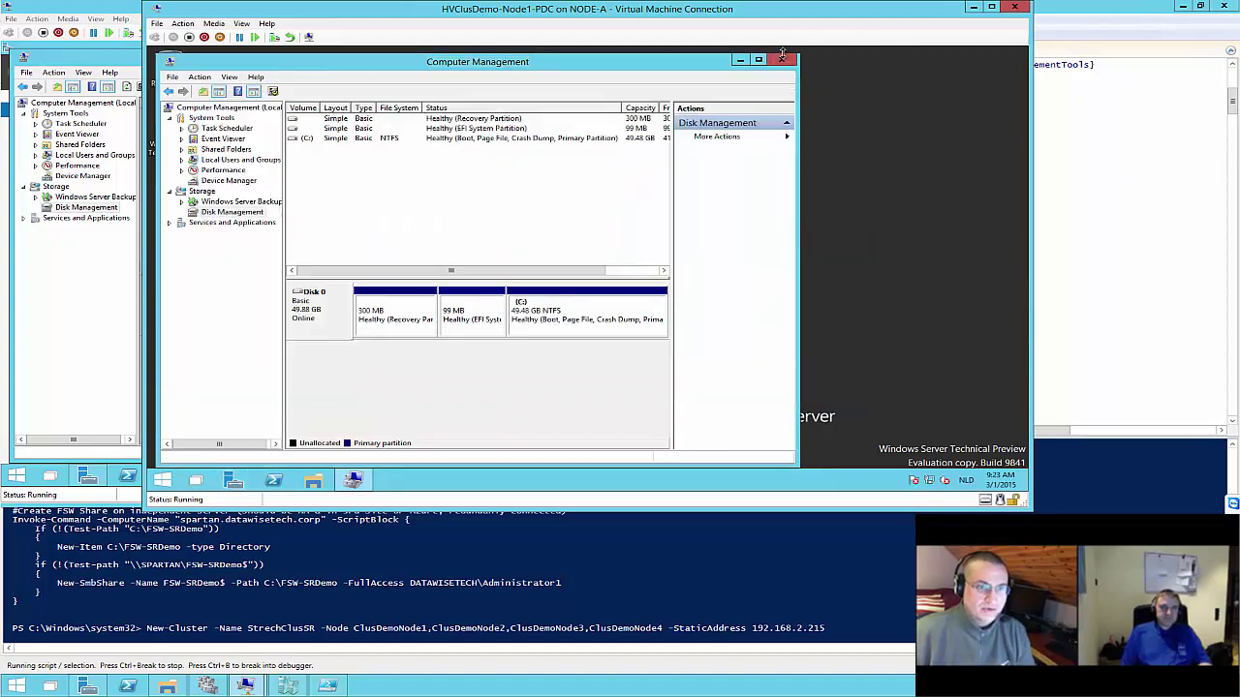
{"action": "left_click", "coordinate": [782, 59]}
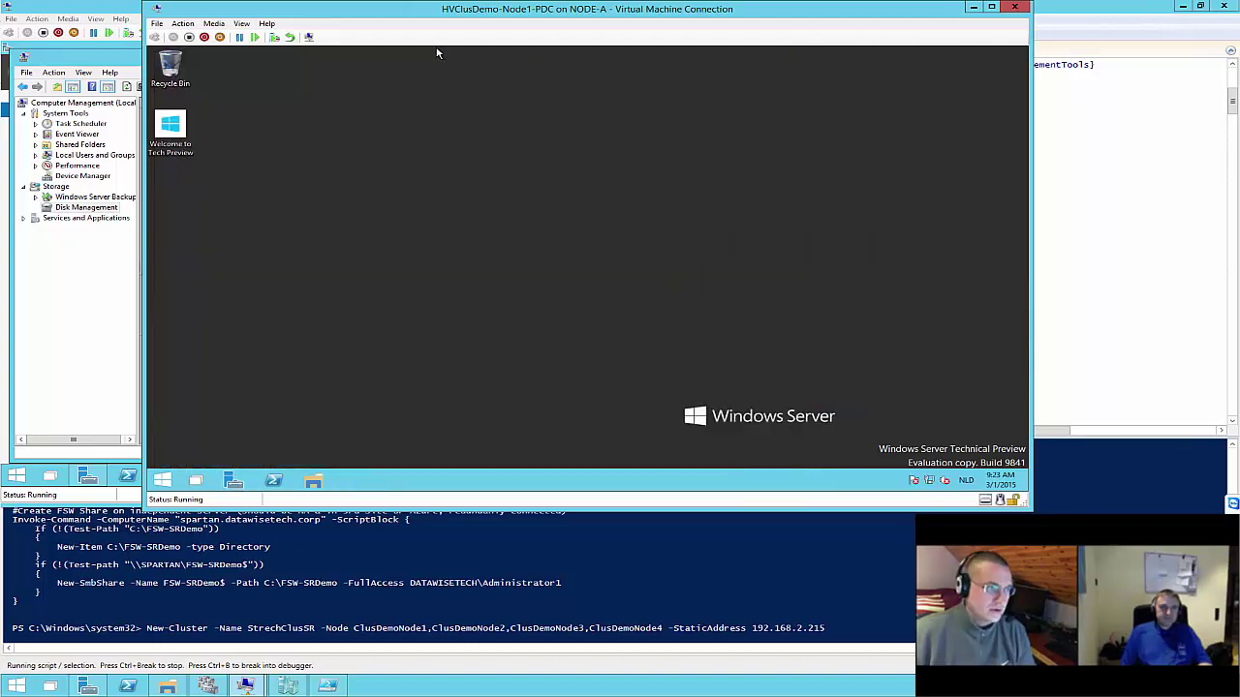
{"action": "left_click", "coordinate": [204, 37]}
{"action": "left_click", "coordinate": [713, 204]}
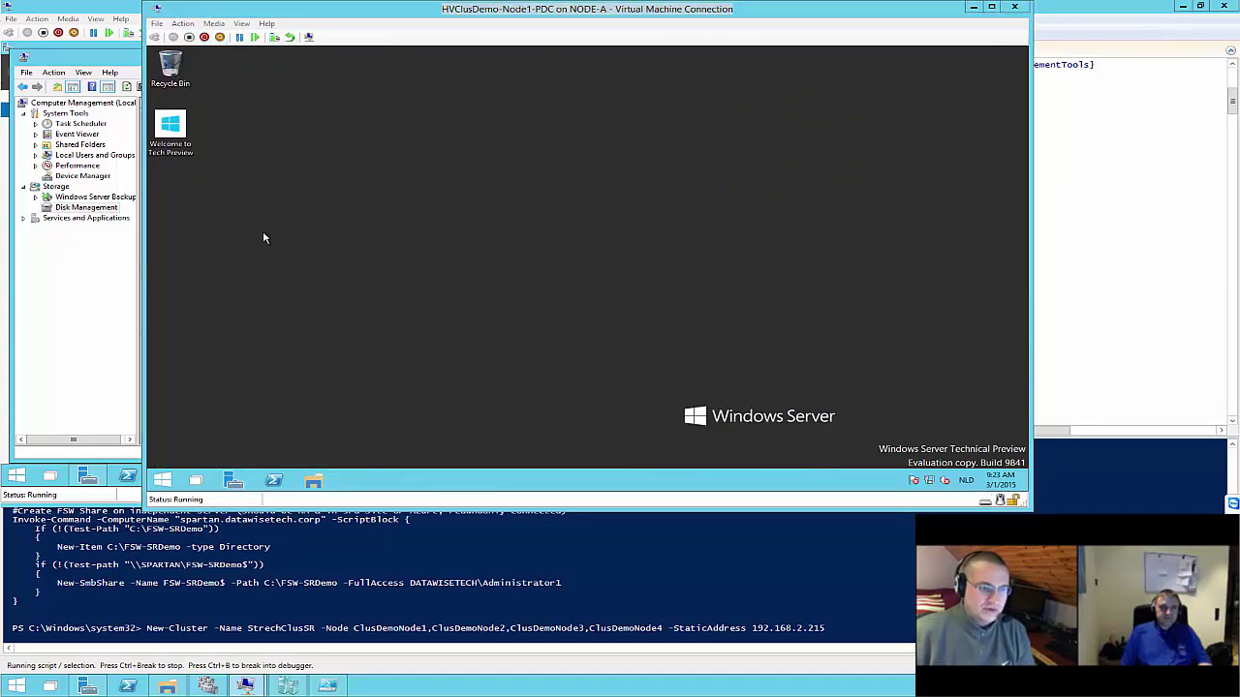
{"action": "left_click", "coordinate": [105, 268]}
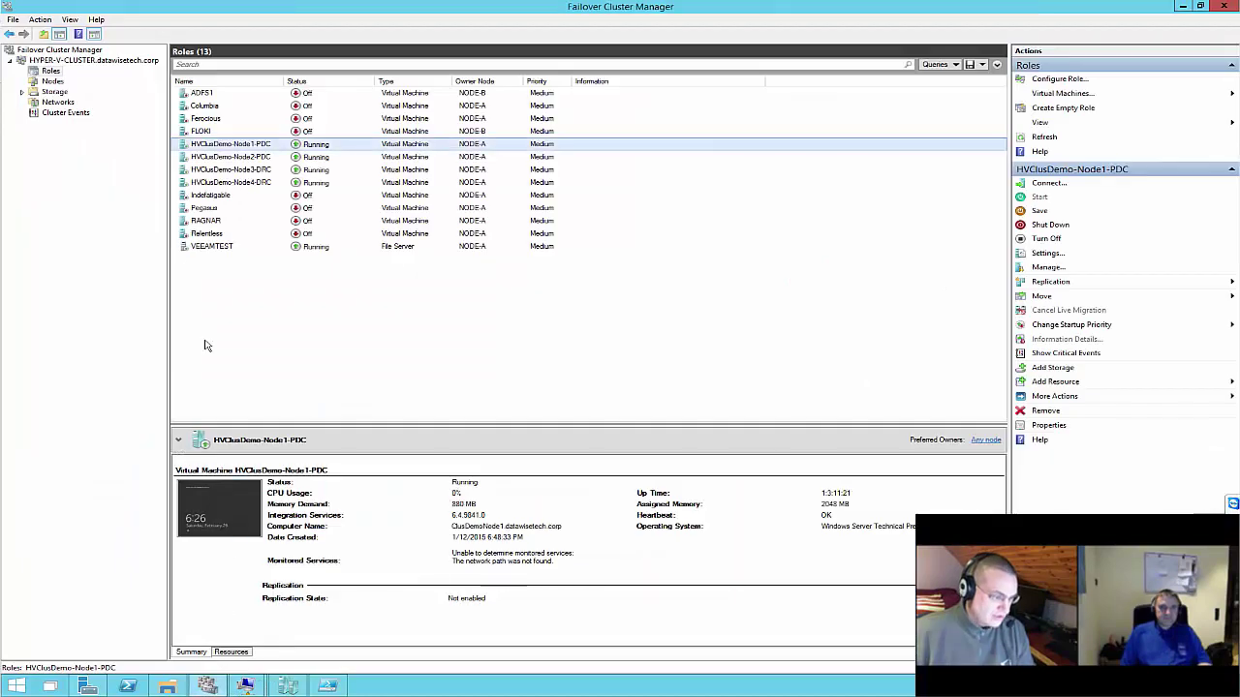
{"action": "left_click", "coordinate": [207, 685]}
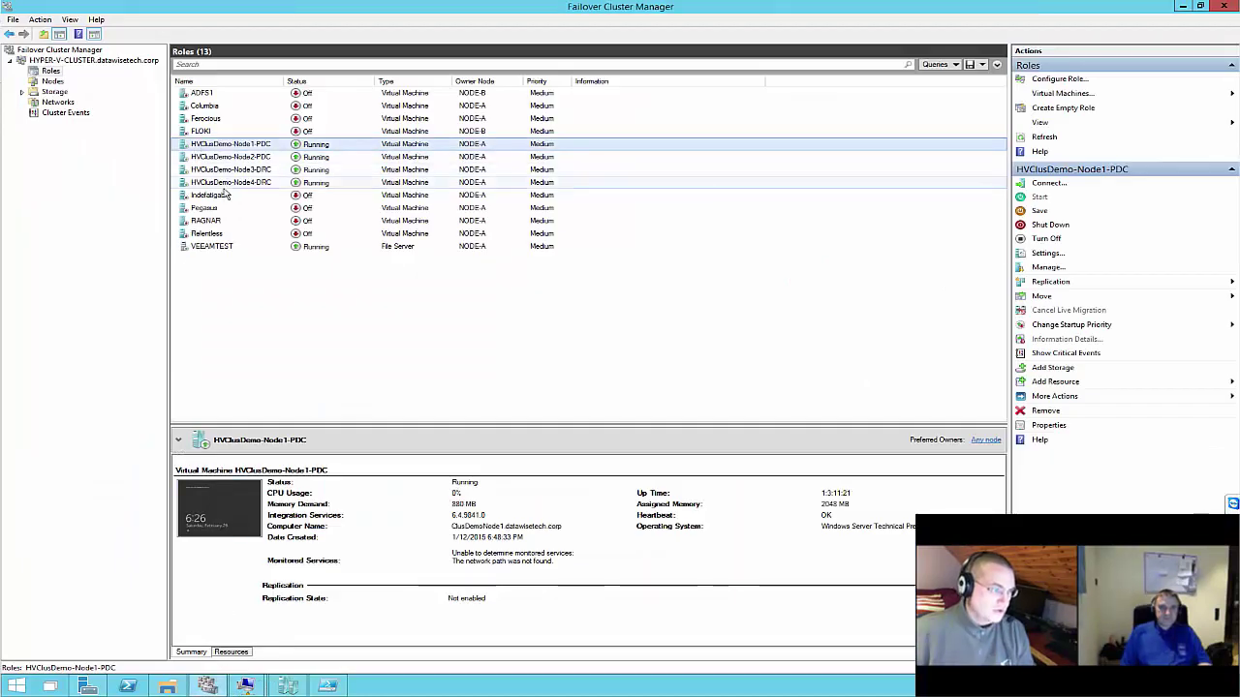
Shut down the four selected HVClusDemo virtual machines from the Roles list
{"action": "left_click", "coordinate": [227, 182], "text": "shift"}
{"action": "right_click", "coordinate": [227, 182]}
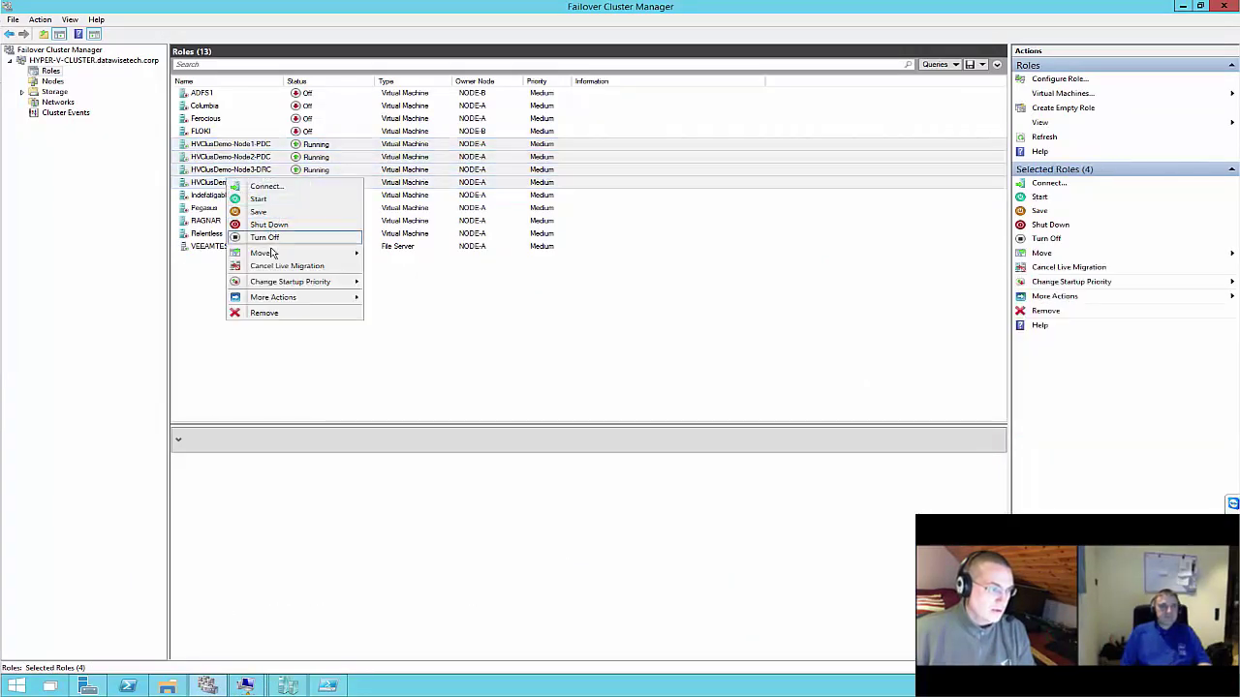
{"action": "left_click", "coordinate": [271, 226]}
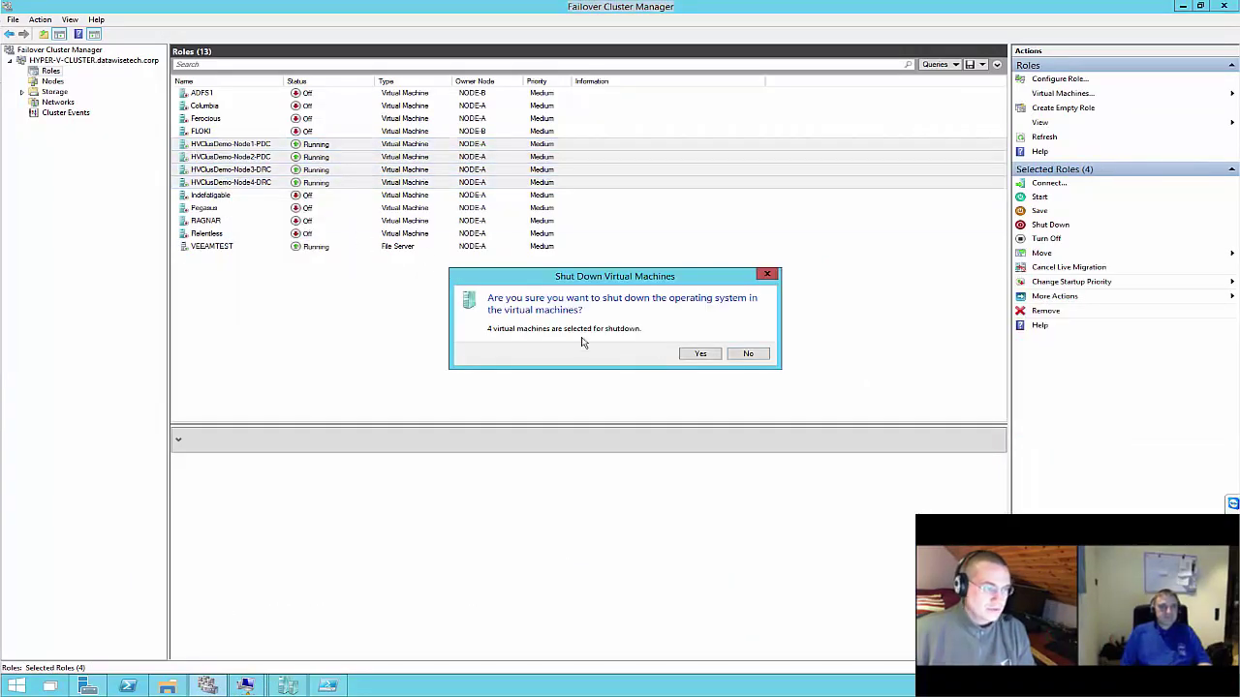
{"action": "left_click", "coordinate": [699, 355]}
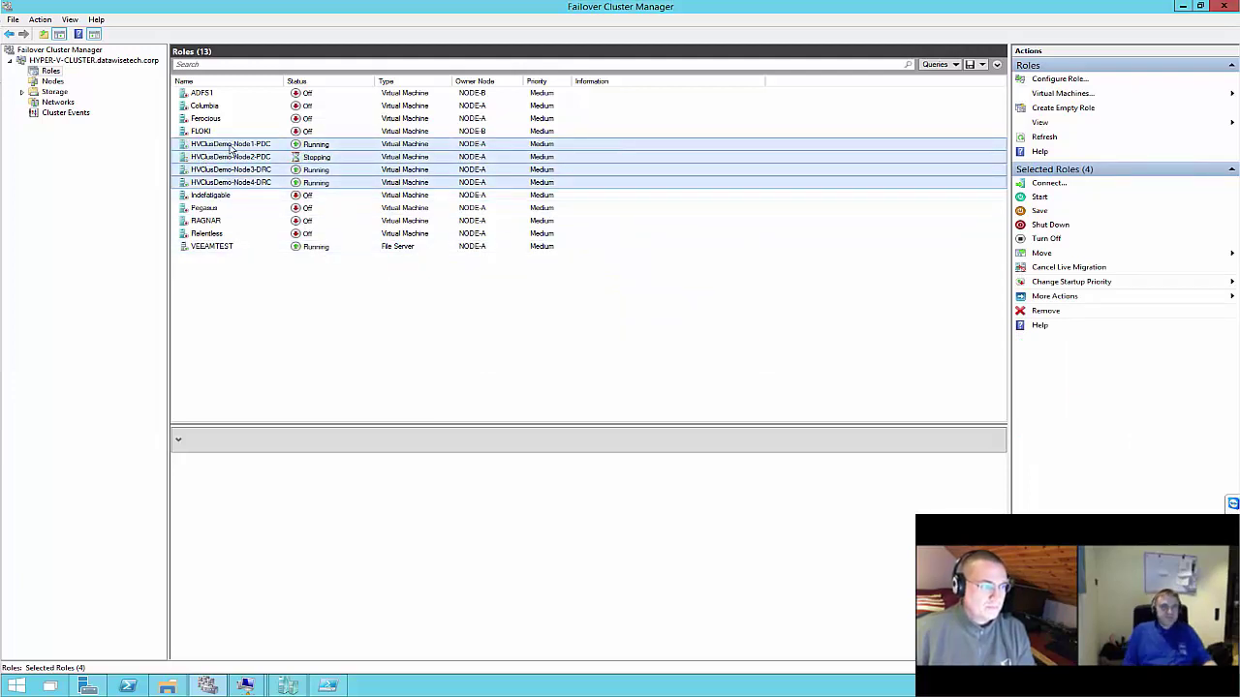
Check the VMs' status, then bring up the HVClusDemo-Node3-DRC console at its sign-in screen
{"action": "left_click", "coordinate": [225, 145]}
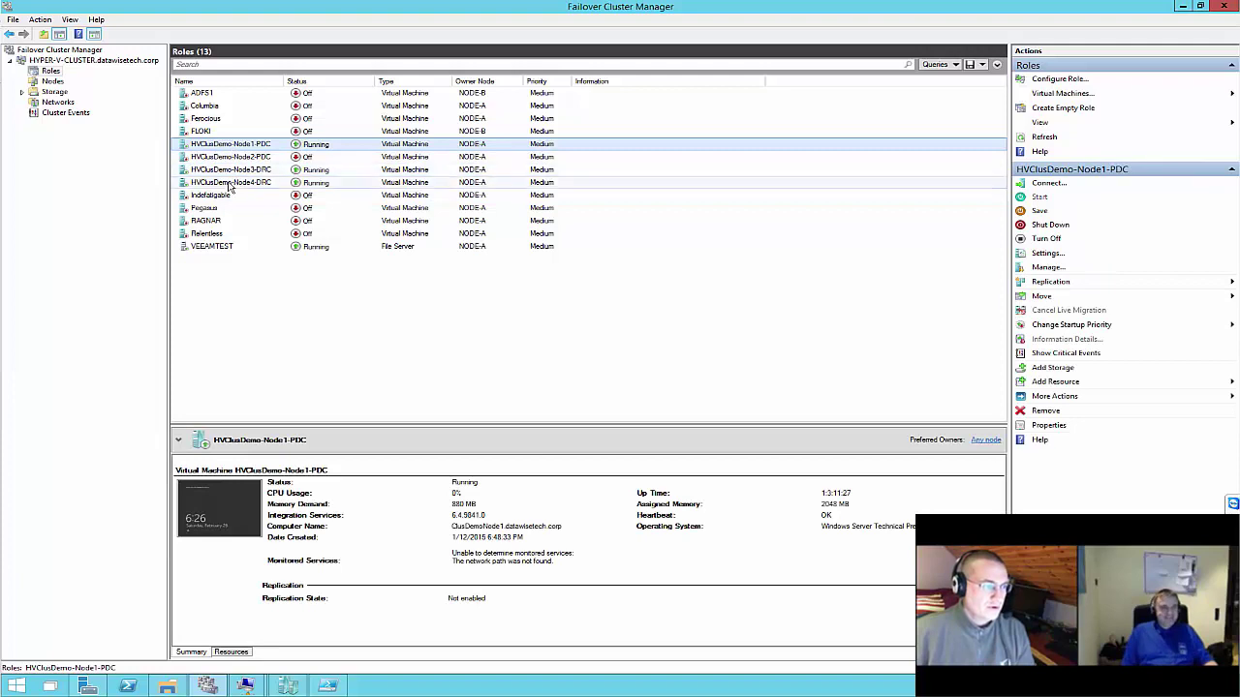
{"action": "left_click", "coordinate": [231, 183], "text": "shift"}
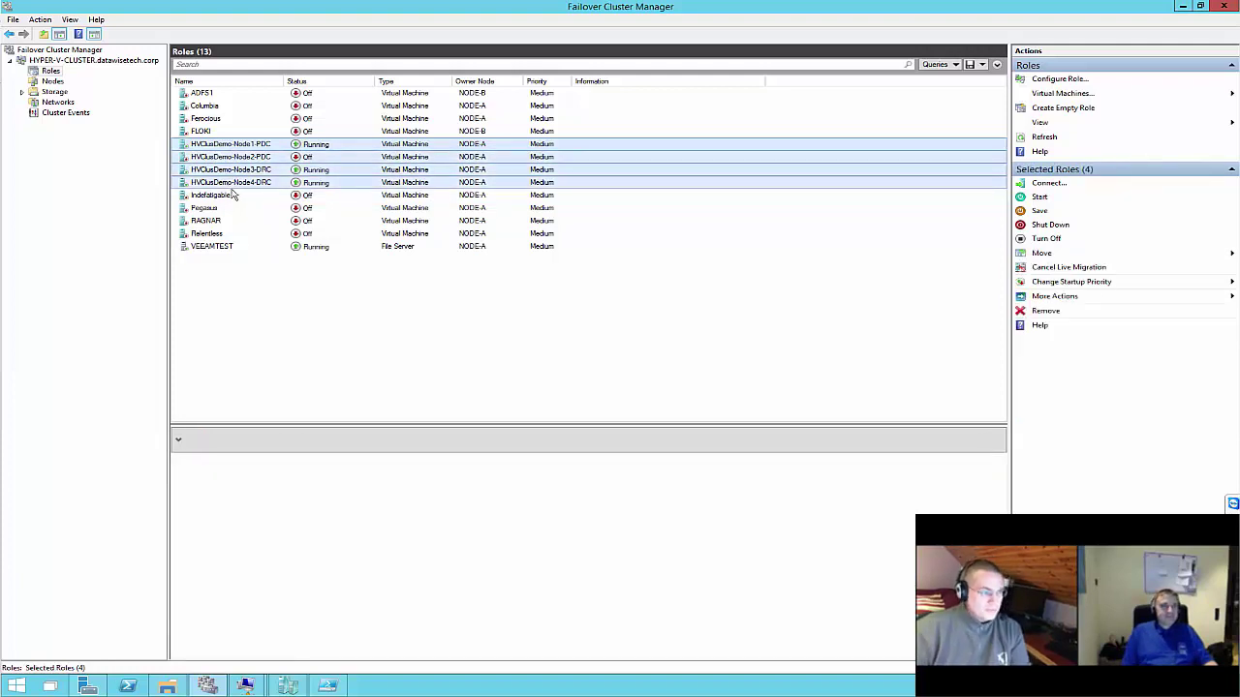
{"action": "left_click", "coordinate": [247, 208]}
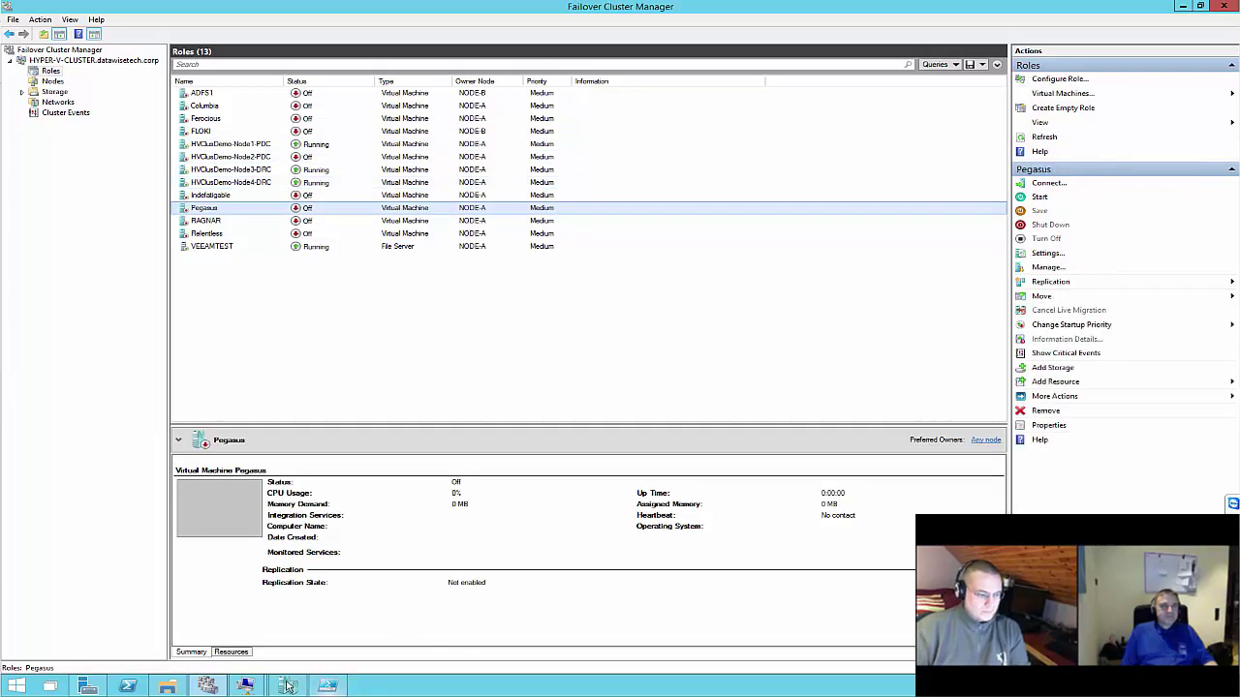
{"action": "mouse_move", "coordinate": [245, 686]}
{"action": "left_click", "coordinate": [304, 637]}
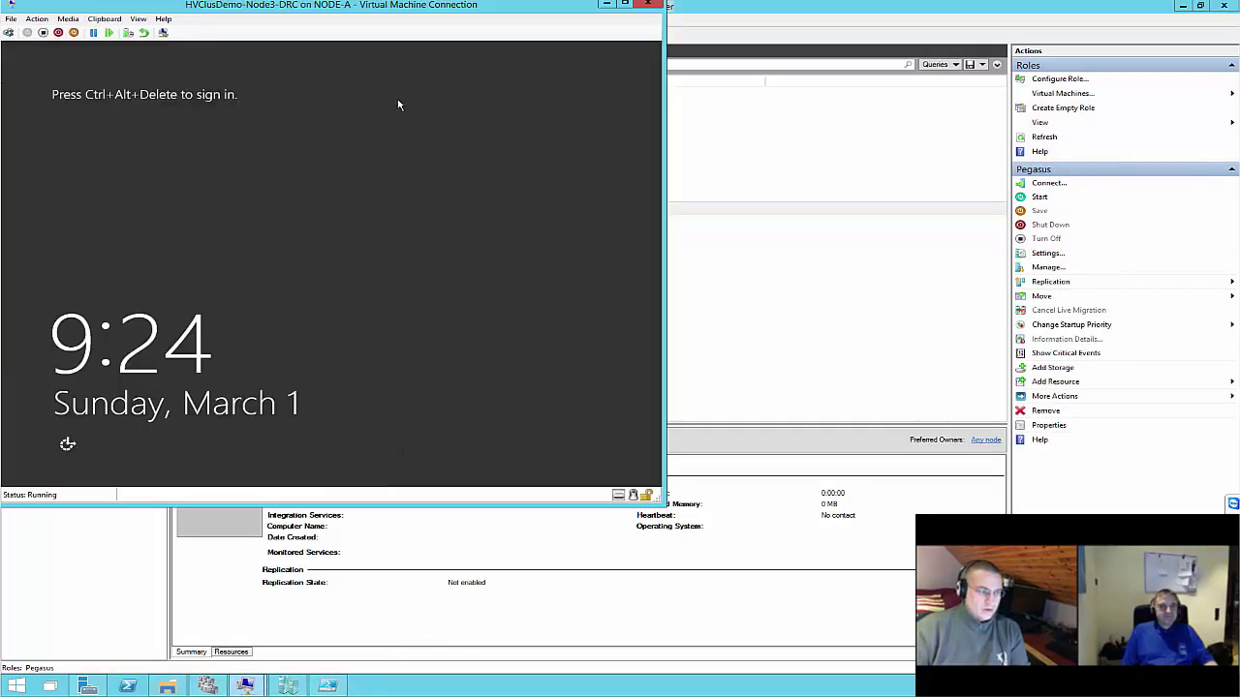
Check HVClusDemo-Node1-PDC and Node2-PDC status and briefly view the Node1-PDC console
{"action": "left_click_drag", "start_coordinate": [358, 18], "coordinate": [966, 109]}
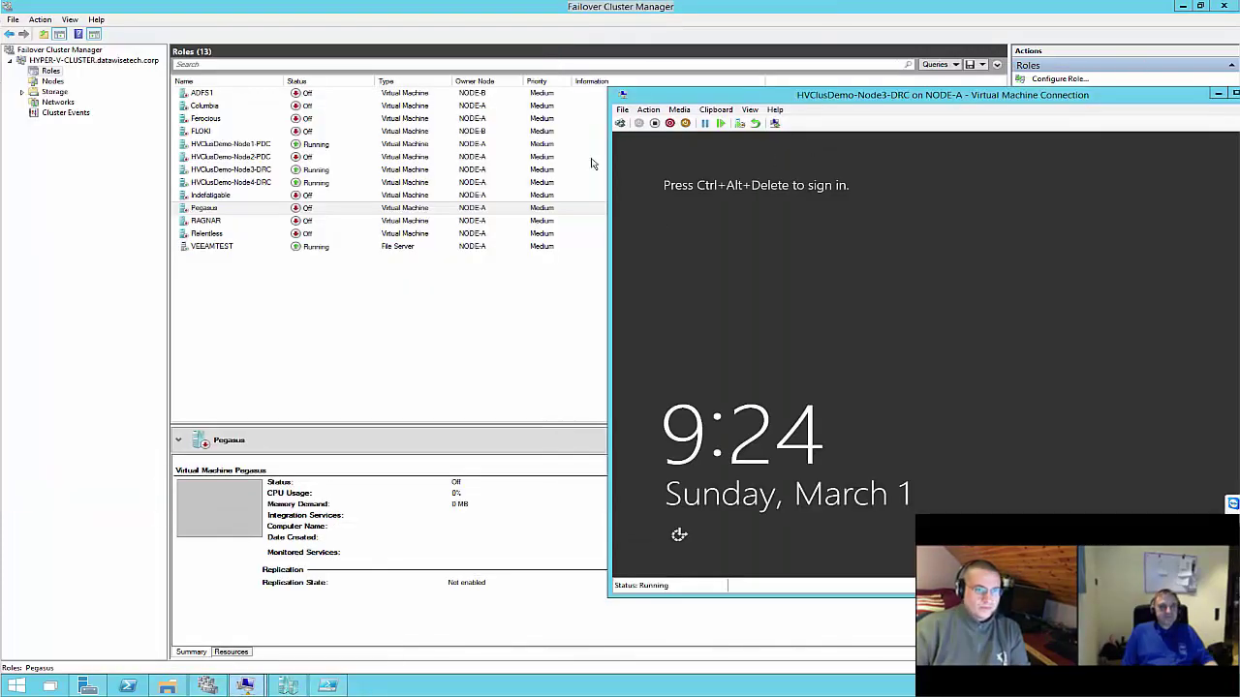
{"action": "left_click", "coordinate": [325, 148]}
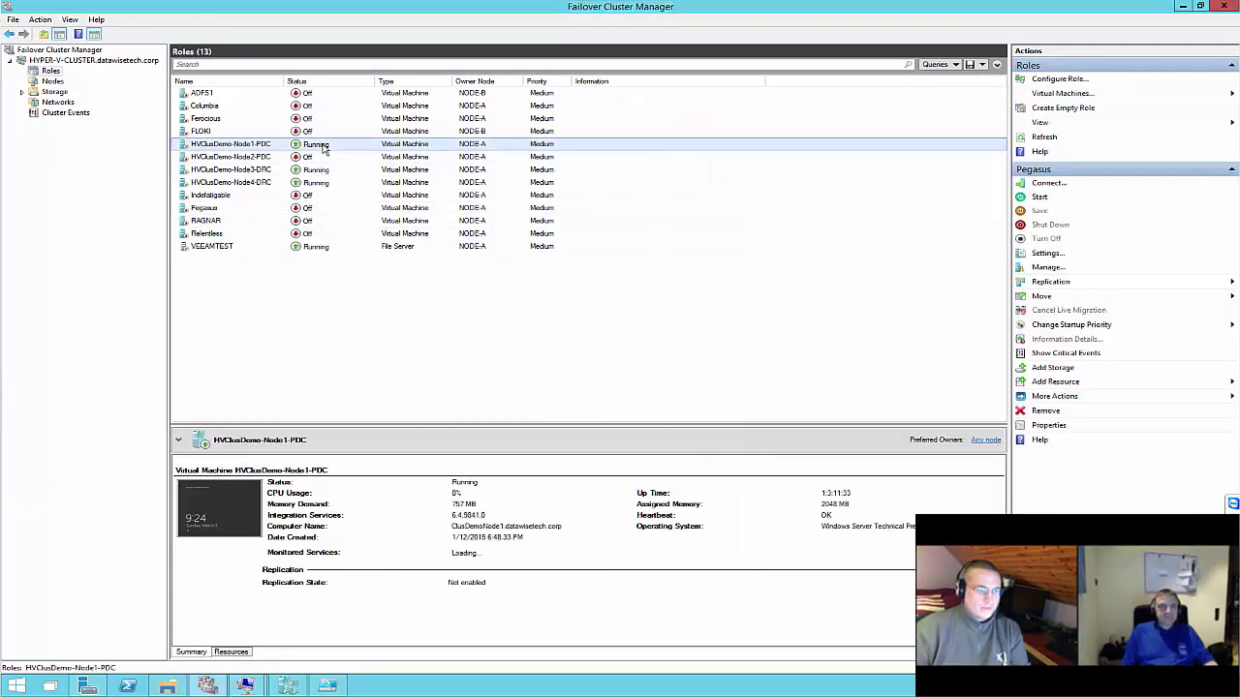
{"action": "left_click", "coordinate": [276, 157]}
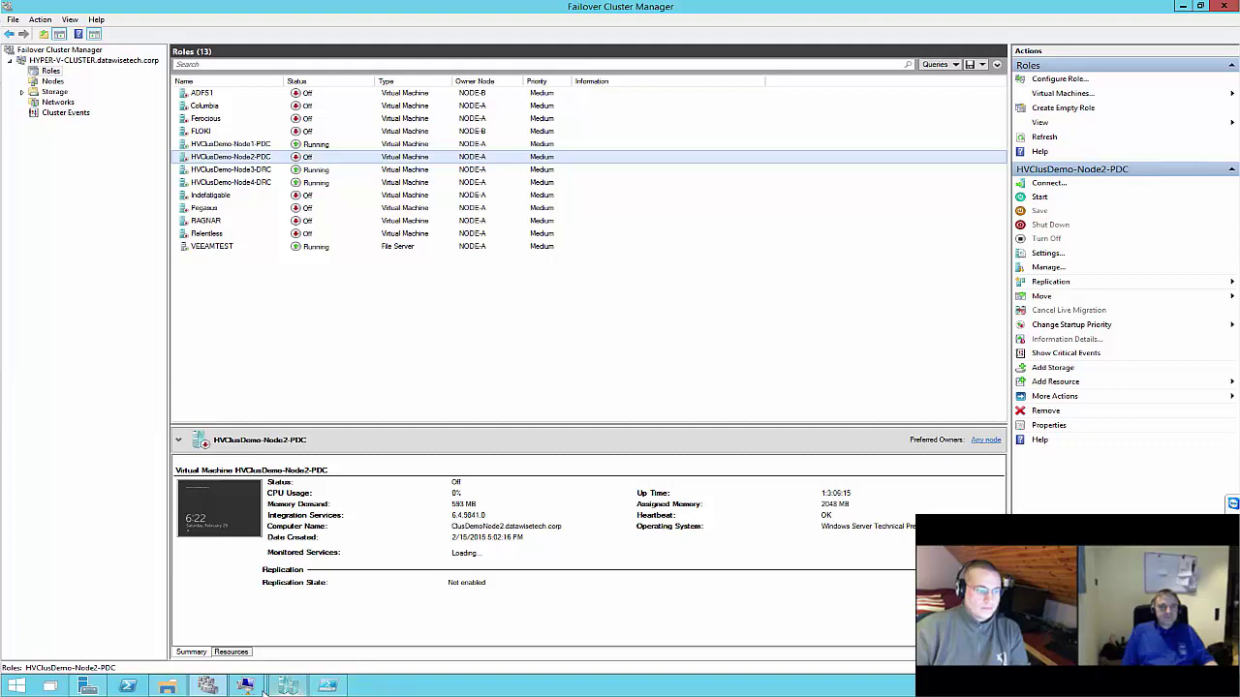
{"action": "left_click", "coordinate": [177, 620]}
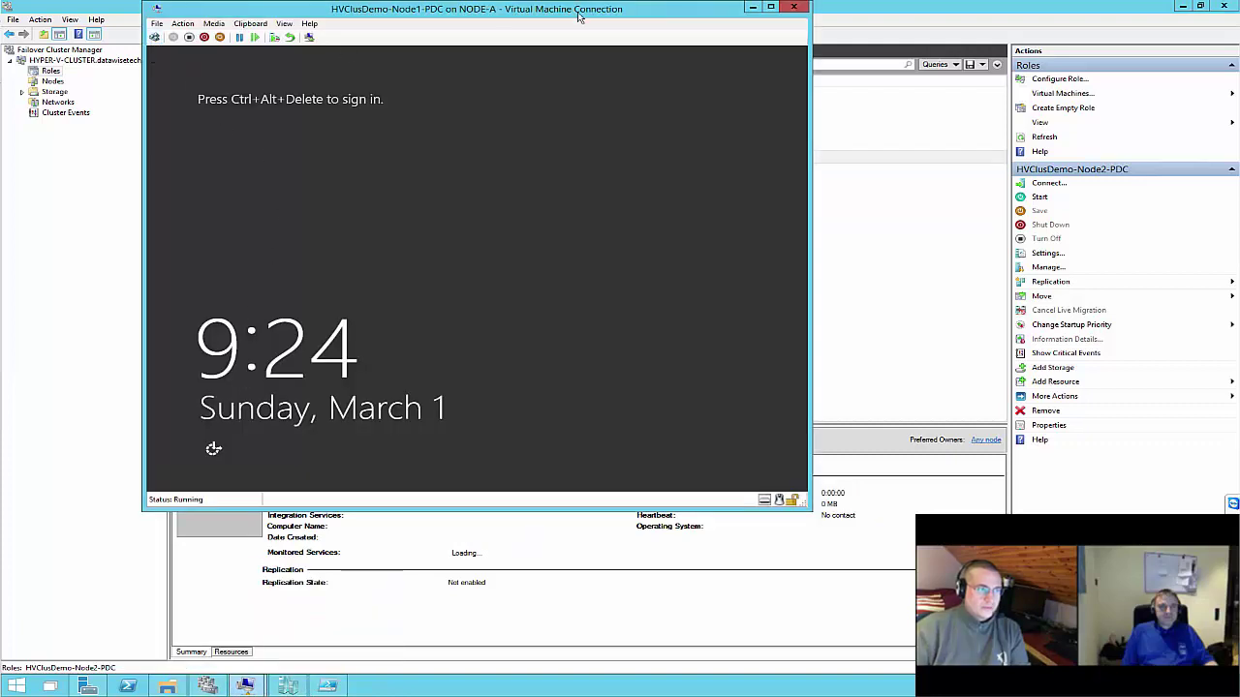
{"action": "left_click", "coordinate": [751, 7]}
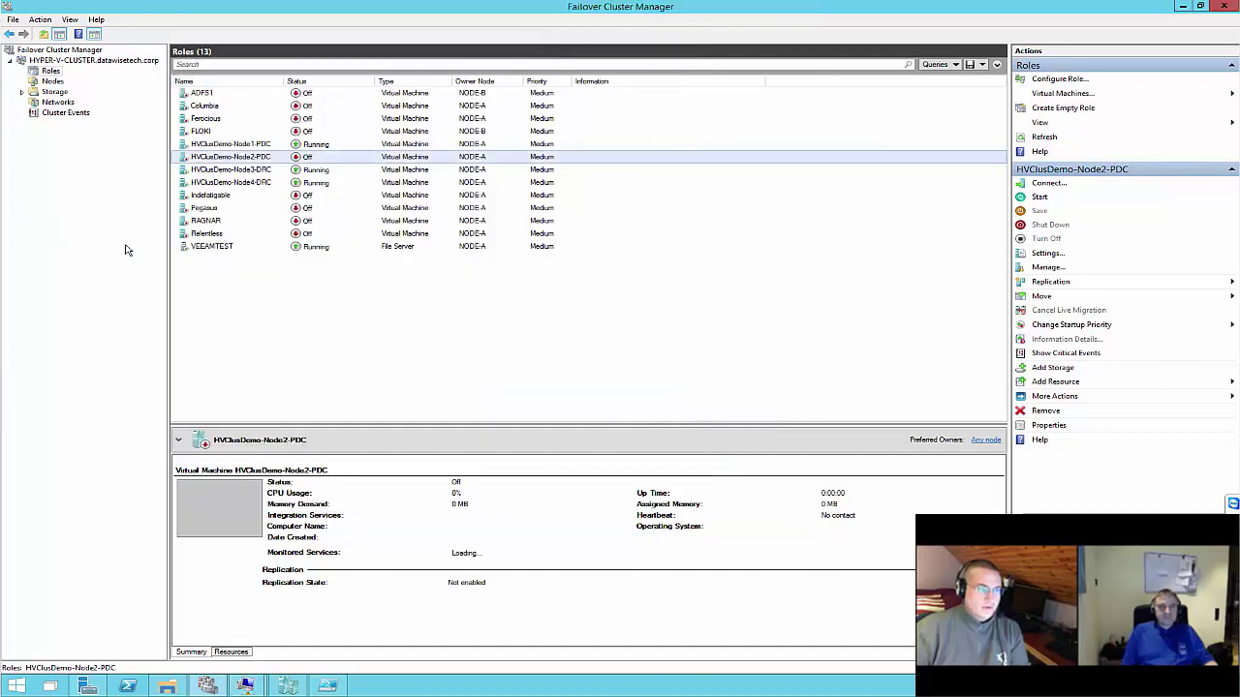
{"action": "left_click", "coordinate": [216, 145]}
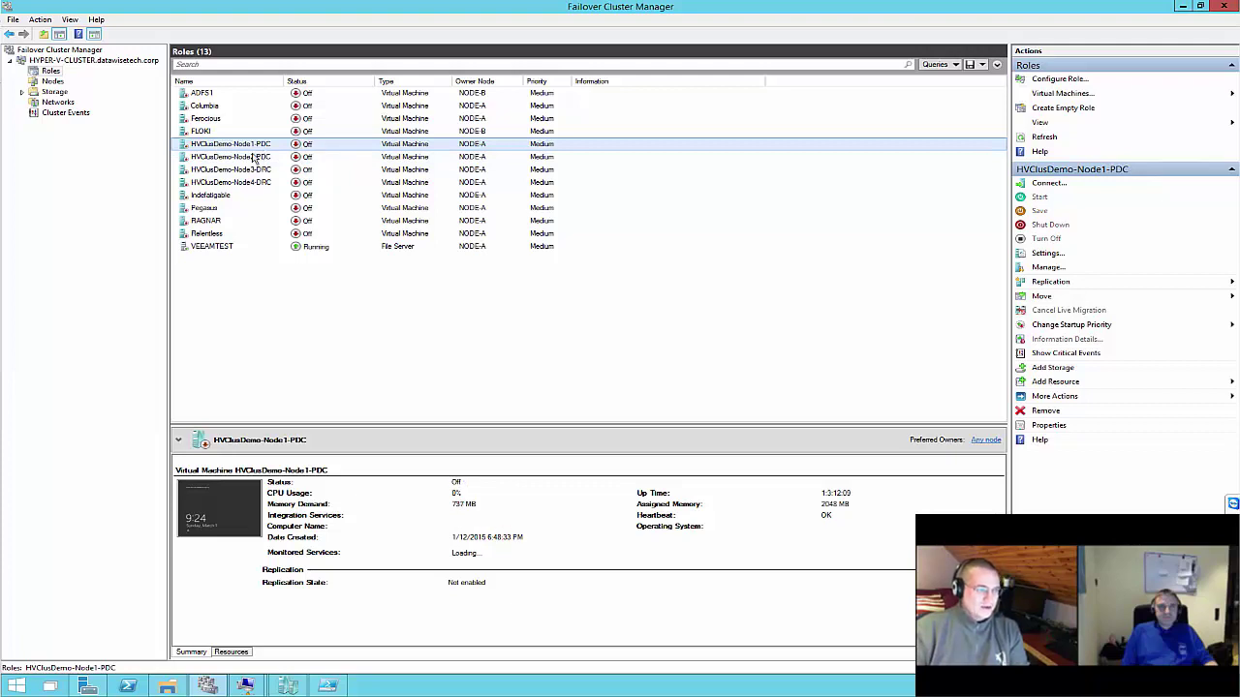
Start all four HVClusDemo VMs (Node1 through Node4) and return to PowerShell ISE
{"action": "left_click", "coordinate": [235, 184], "text": "shift"}
{"action": "right_click", "coordinate": [240, 187]}
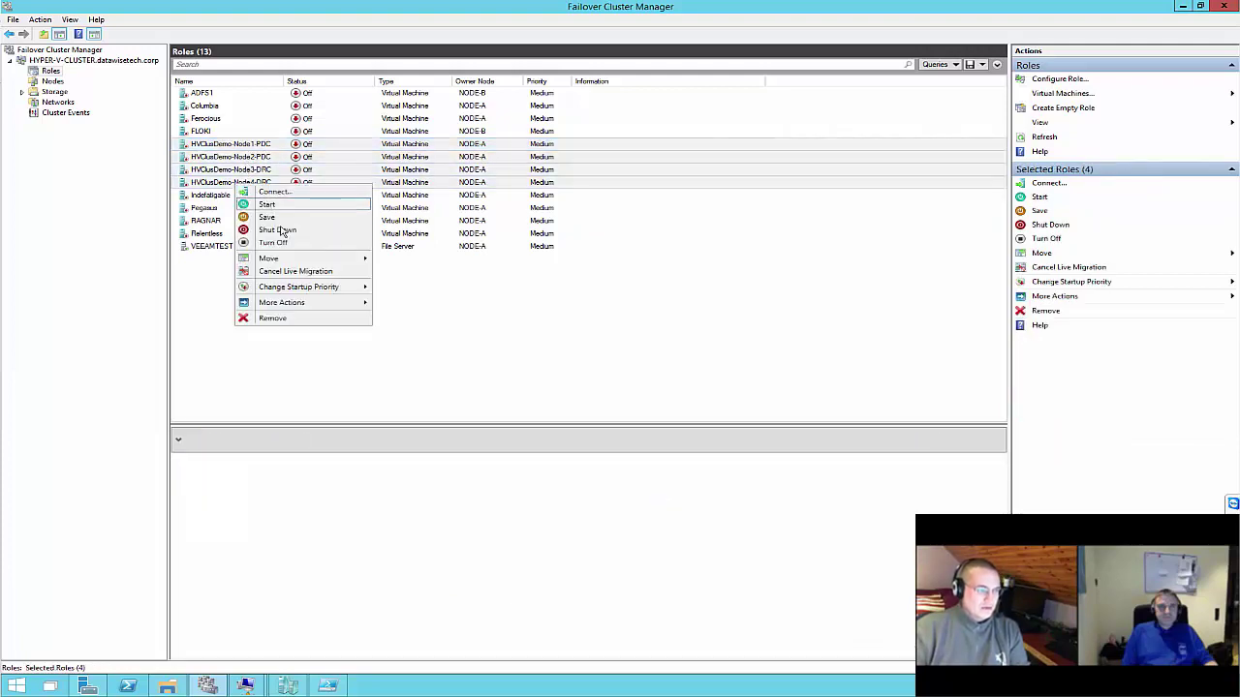
{"action": "left_click", "coordinate": [287, 215]}
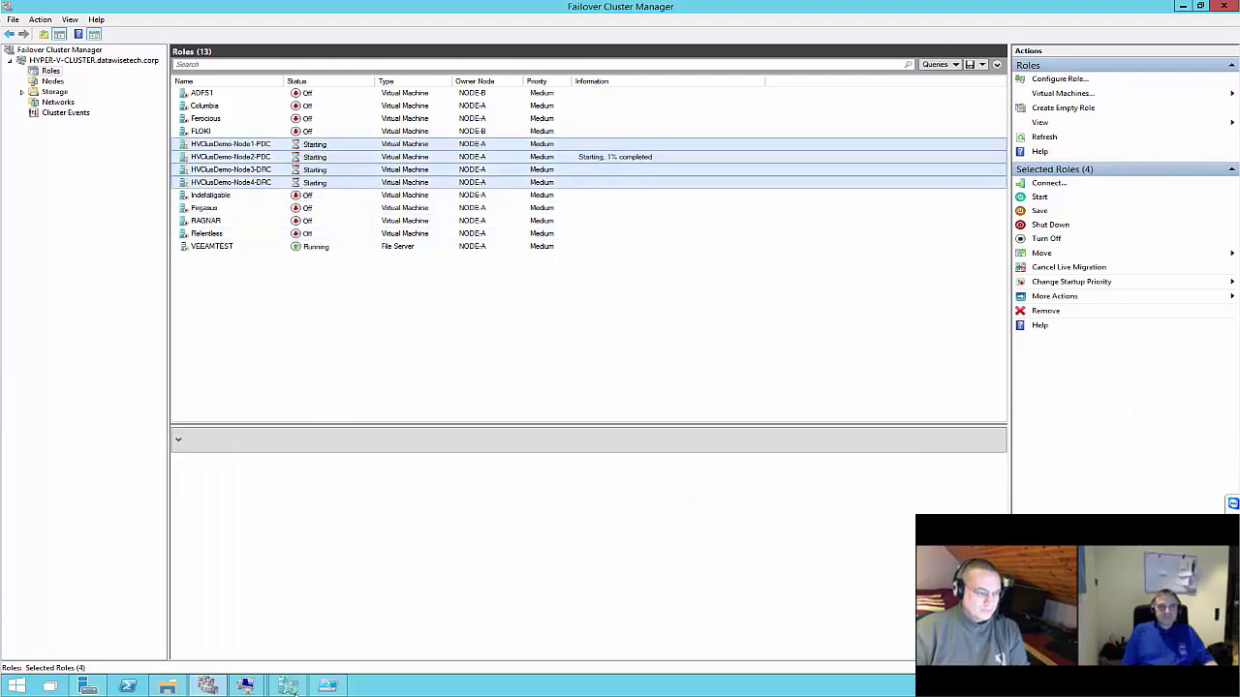
{"action": "left_click", "coordinate": [328, 686]}
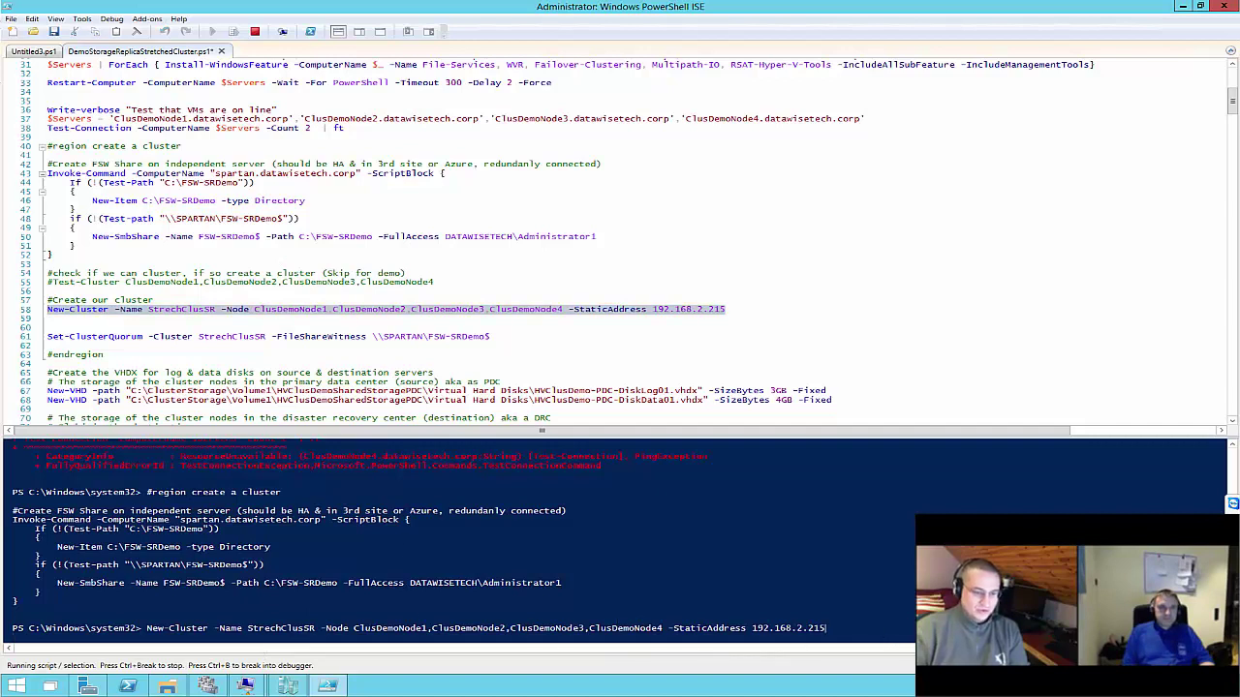
Stop the running New-Cluster command in PowerShell ISE and go back to the cluster Roles list
{"action": "left_click", "coordinate": [254, 32]}
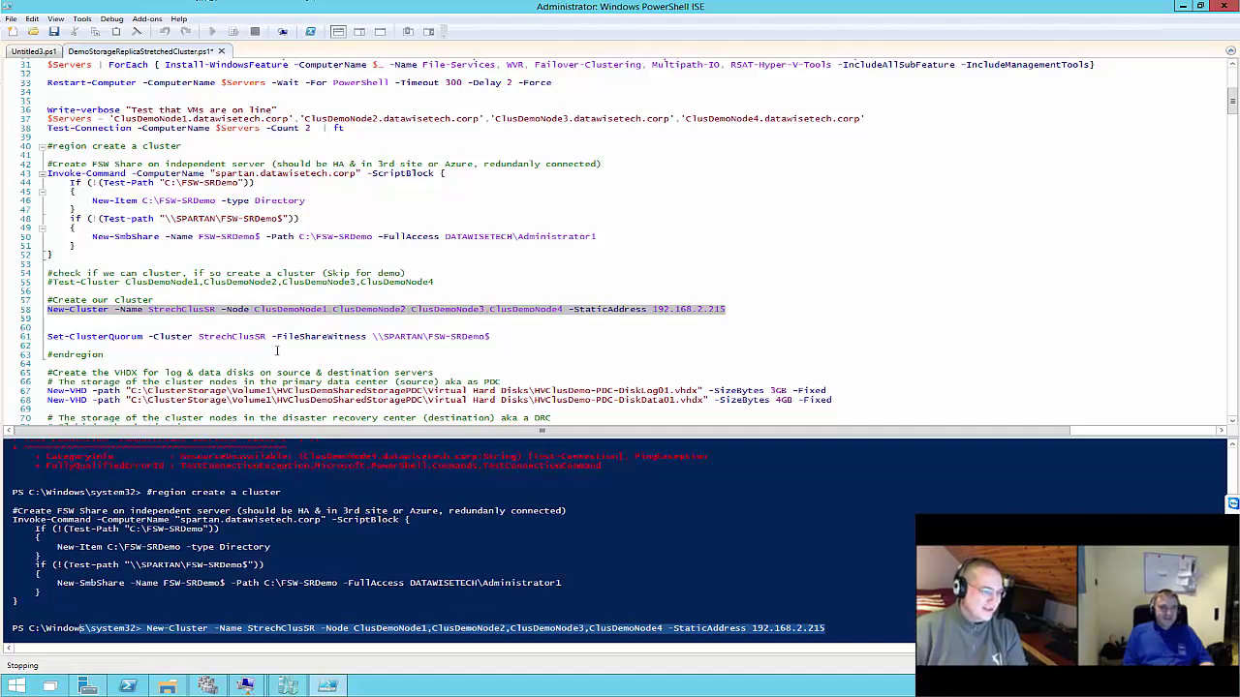
{"action": "left_click", "coordinate": [276, 351]}
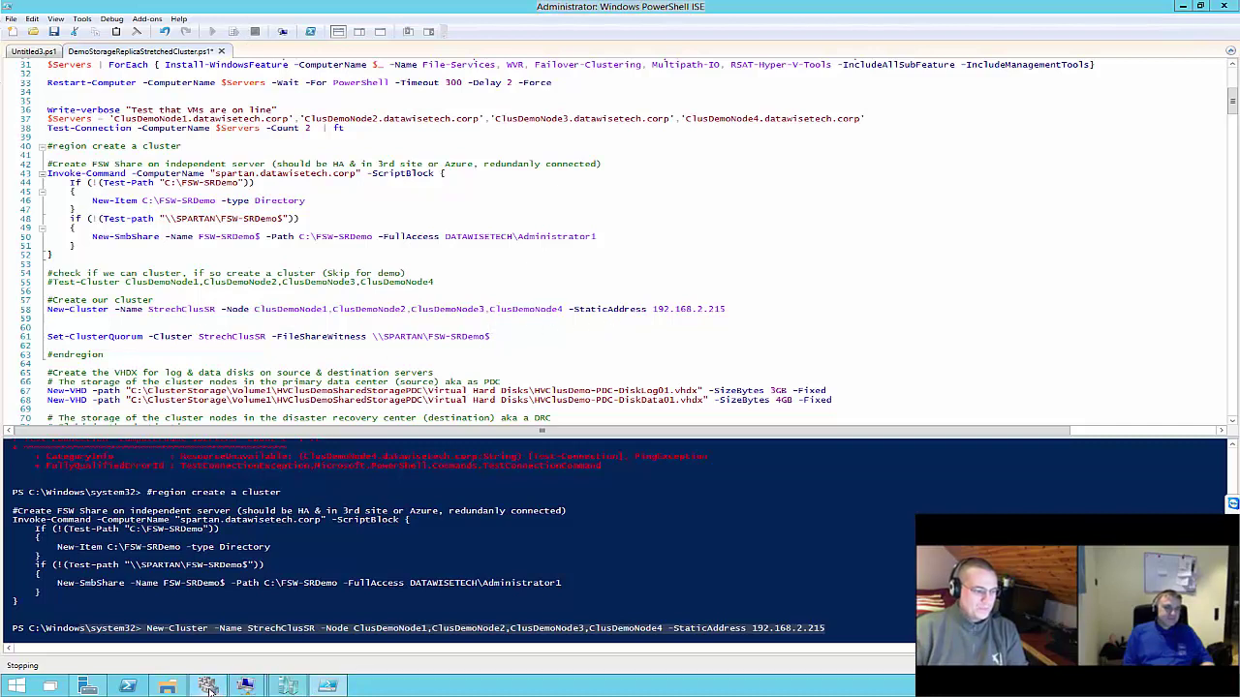
{"action": "left_click", "coordinate": [317, 688]}
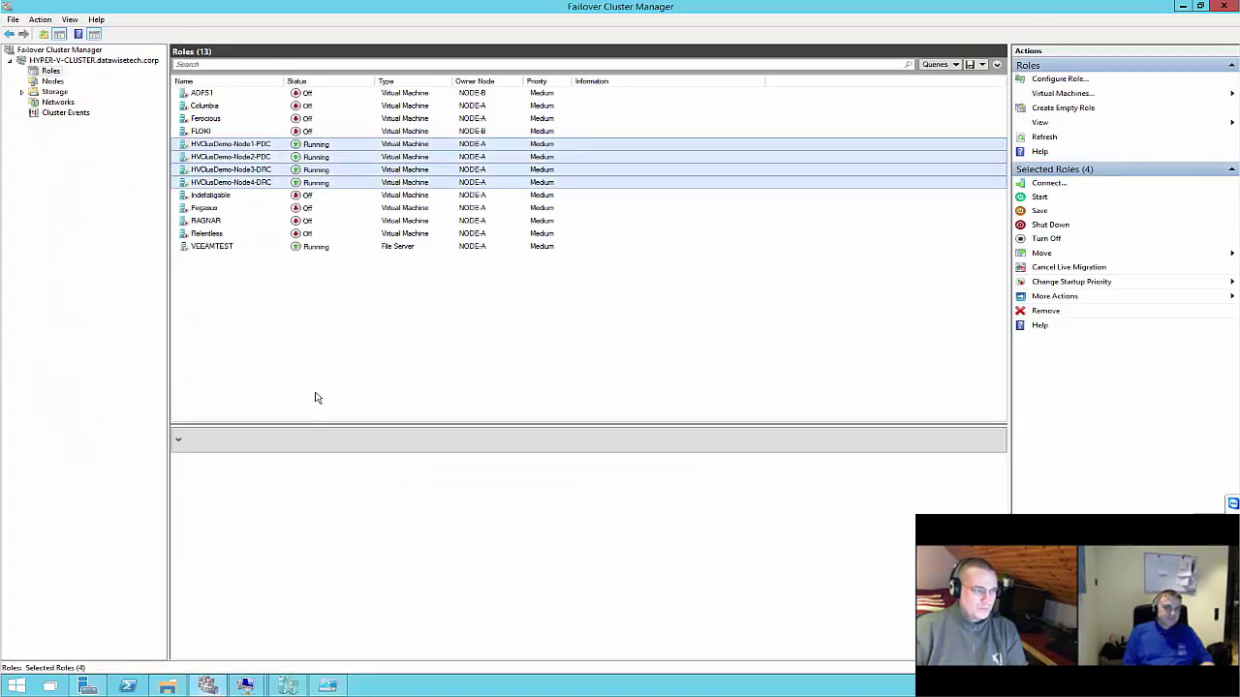
Connect consoles to the four demo VMs and arrange the Node3-DRC and Node2-PDC windows
{"action": "right_click", "coordinate": [311, 147]}
{"action": "left_click", "coordinate": [334, 153]}
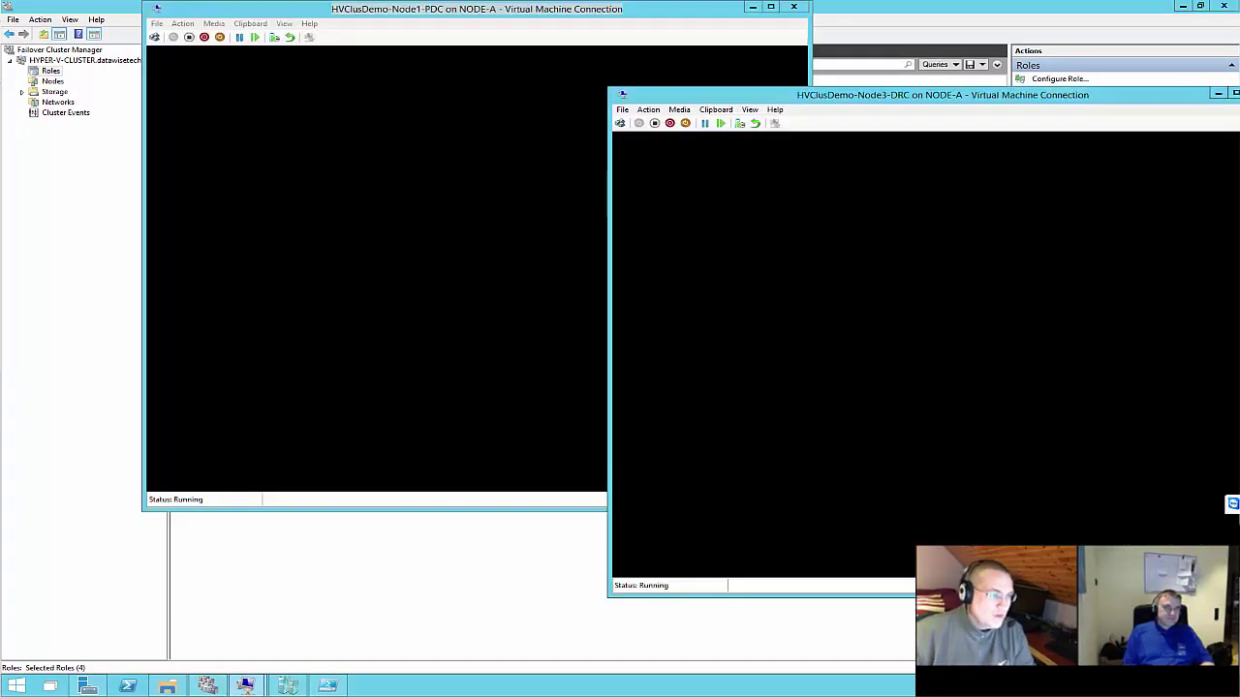
{"action": "left_click", "coordinate": [262, 276]}
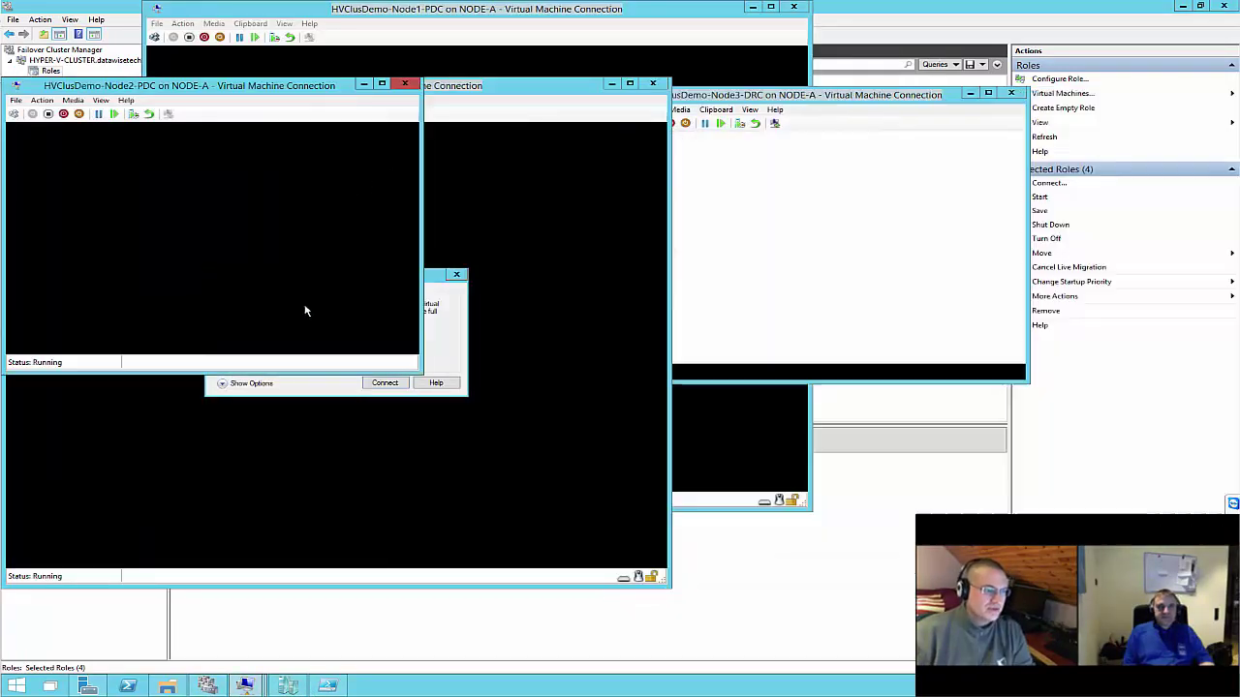
{"action": "left_click", "coordinate": [935, 89]}
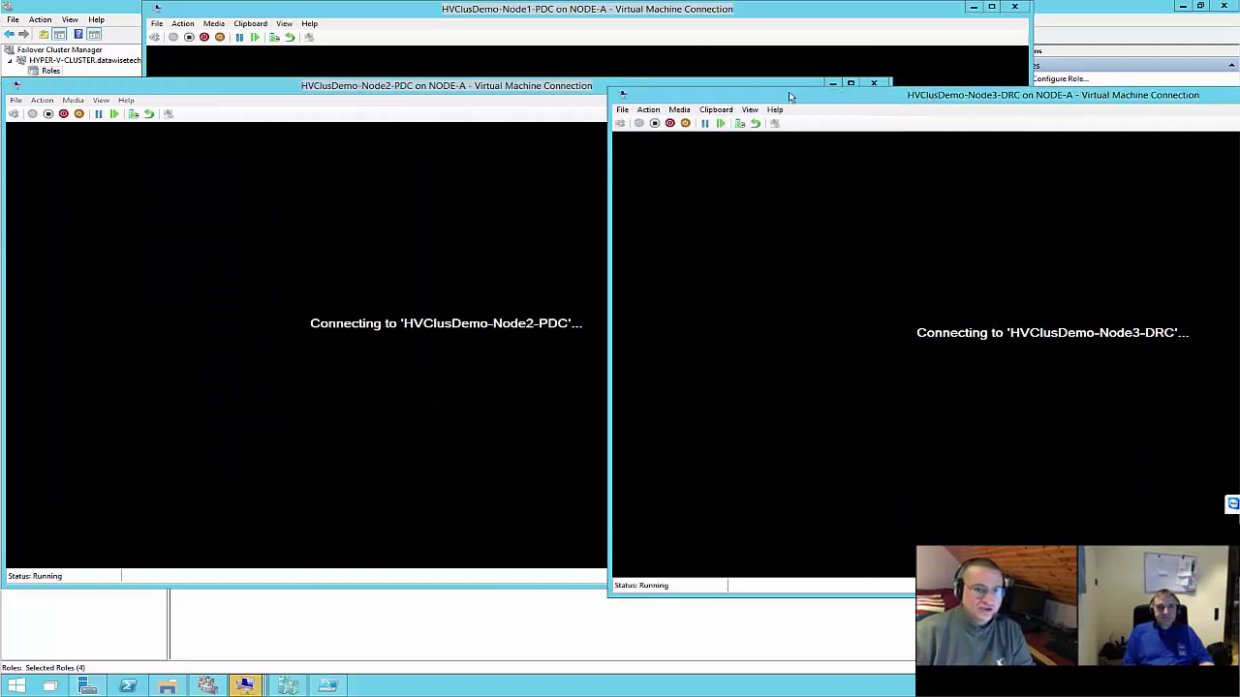
{"action": "left_click_drag", "start_coordinate": [788, 91], "coordinate": [649, 87]}
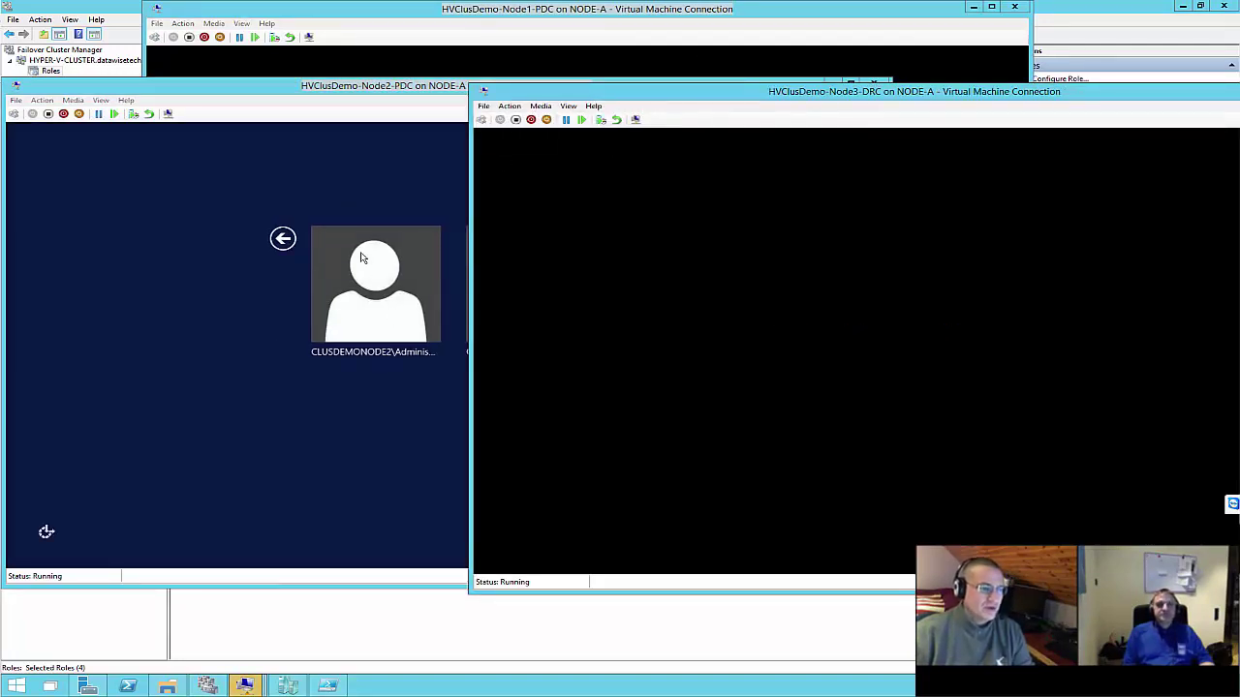
{"action": "left_click", "coordinate": [410, 207]}
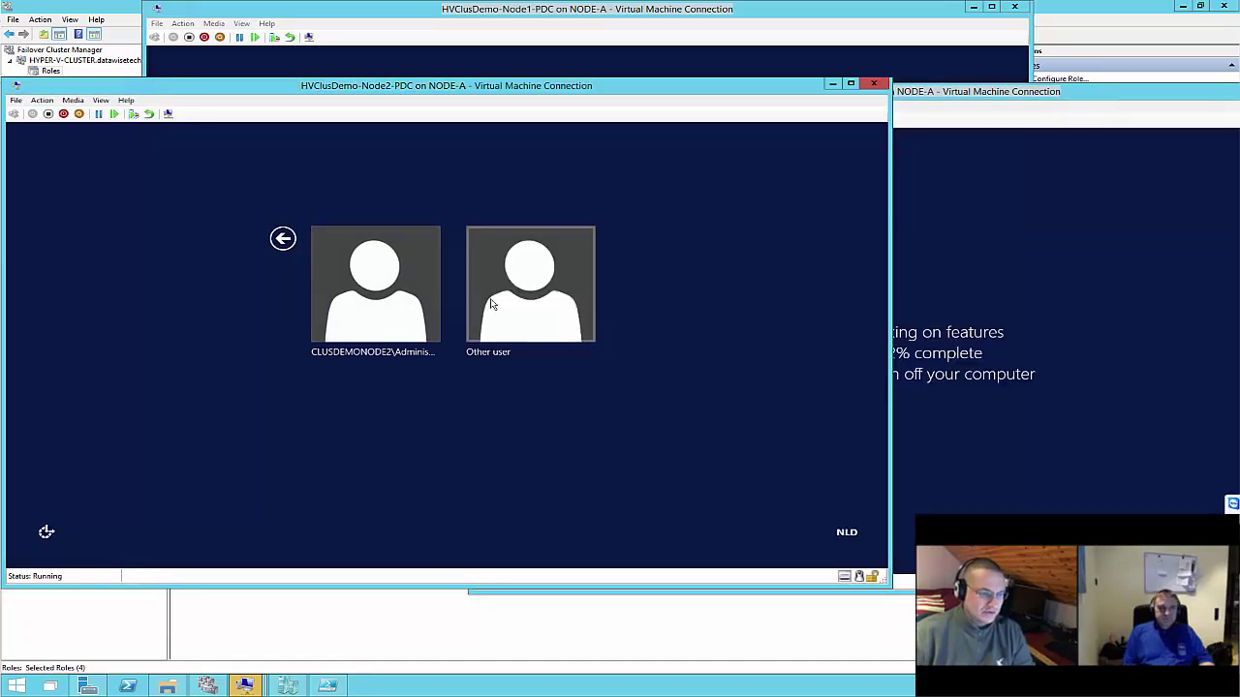
Sign in to Node2-PDC as Other user with the administrator account and password
{"action": "left_click", "coordinate": [491, 304]}
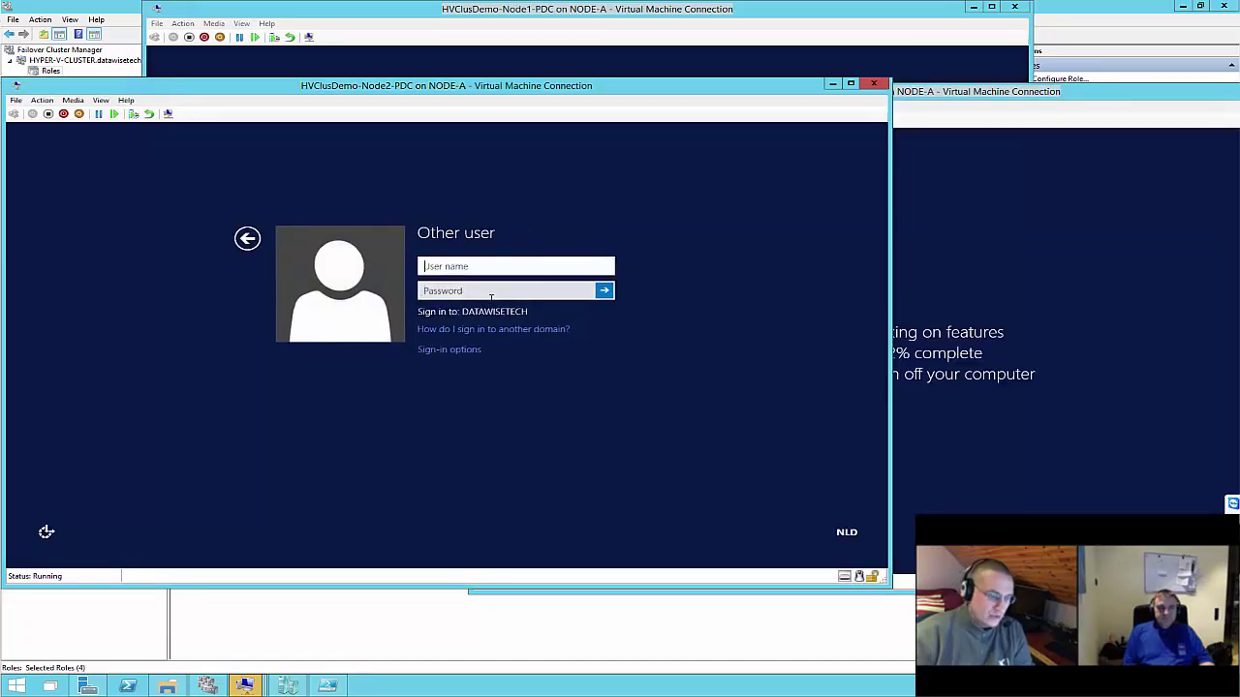
{"action": "type", "text": "administr"}
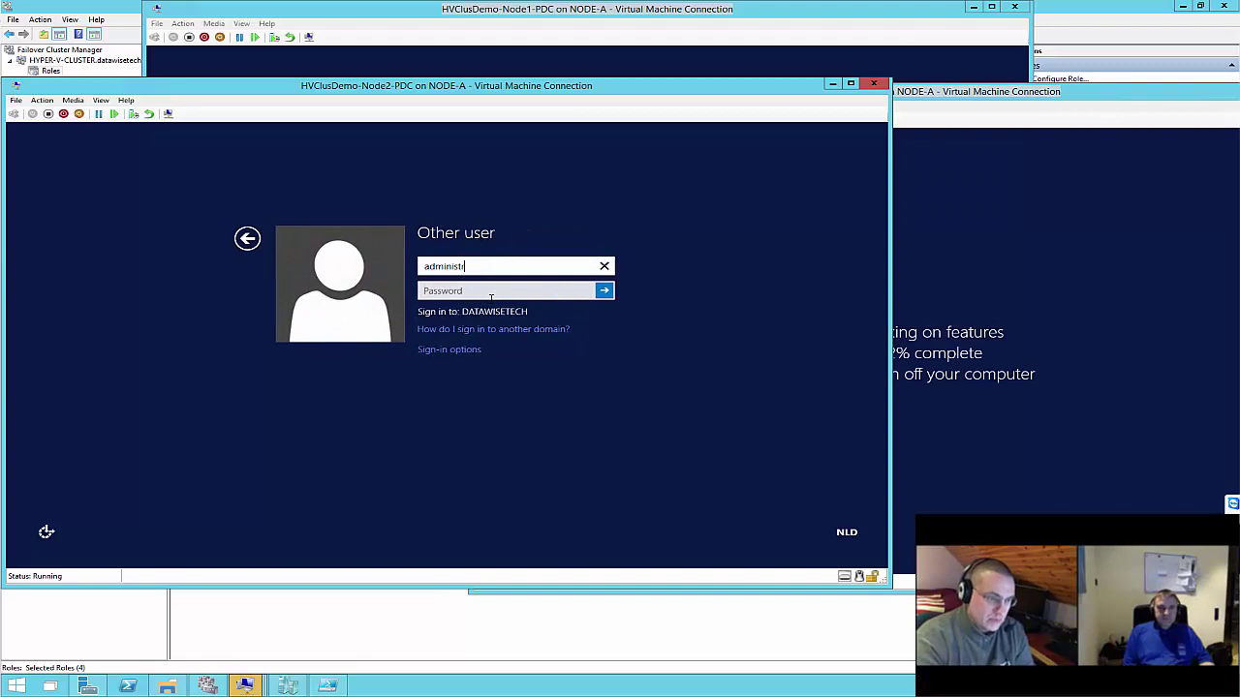
{"action": "type", "text": "ator"}
{"action": "key", "text": "Tab"}
{"action": "key", "text": "Tab"}
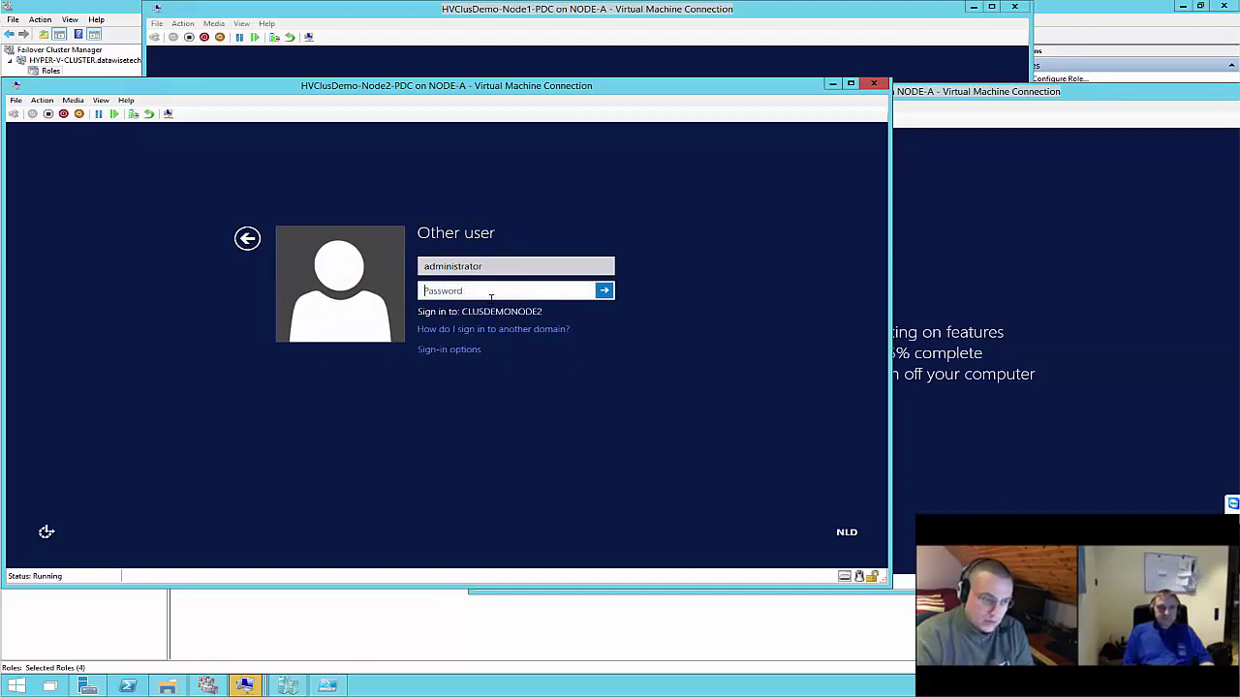
{"action": "key", "text": "Return"}
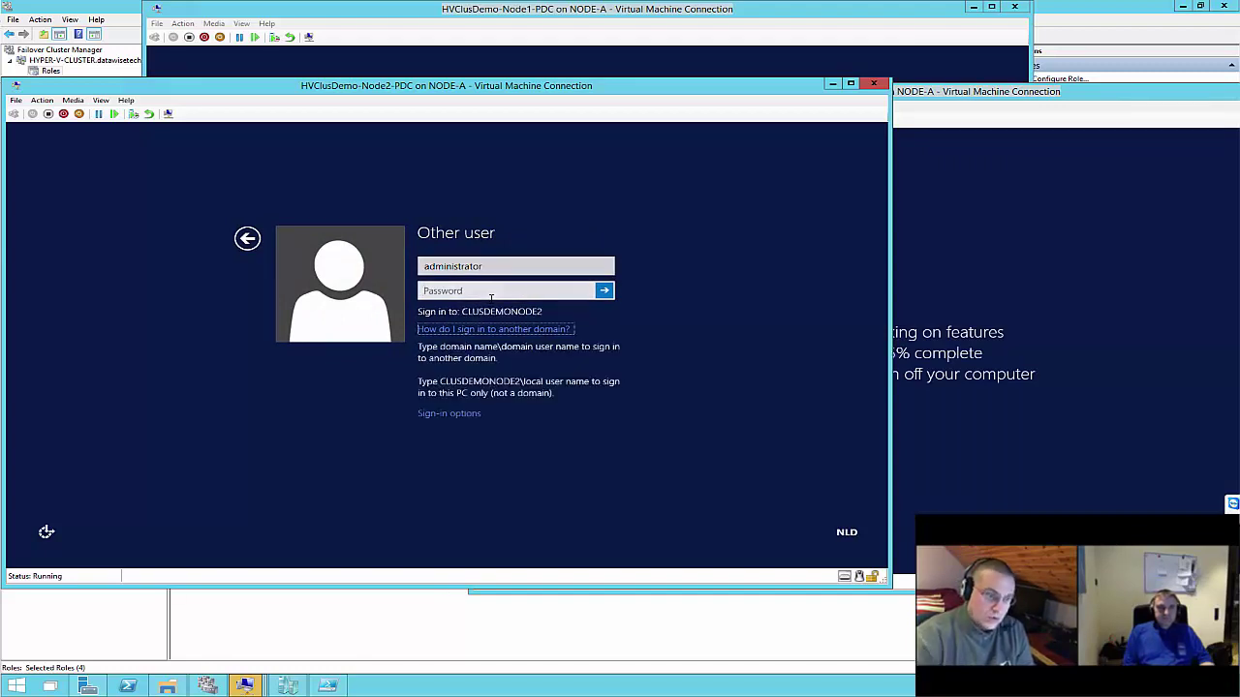
{"action": "left_click", "coordinate": [491, 295]}
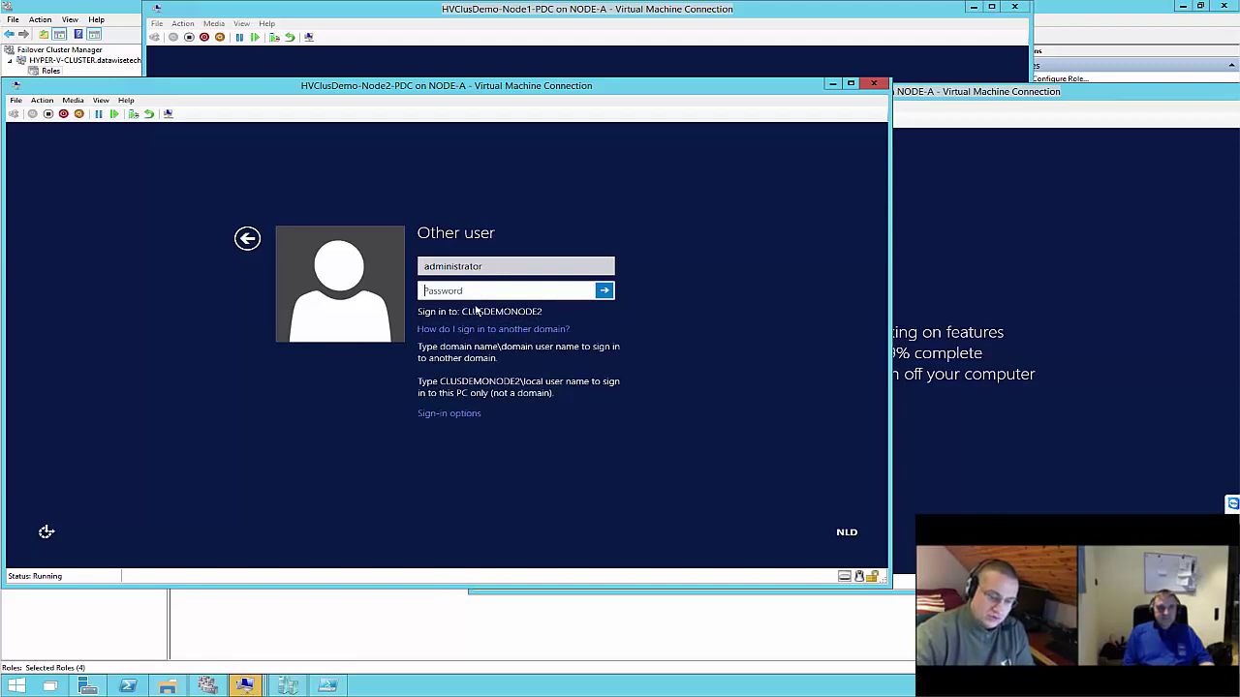
{"action": "key", "text": "Tab"}
{"action": "left_click", "coordinate": [508, 265]}
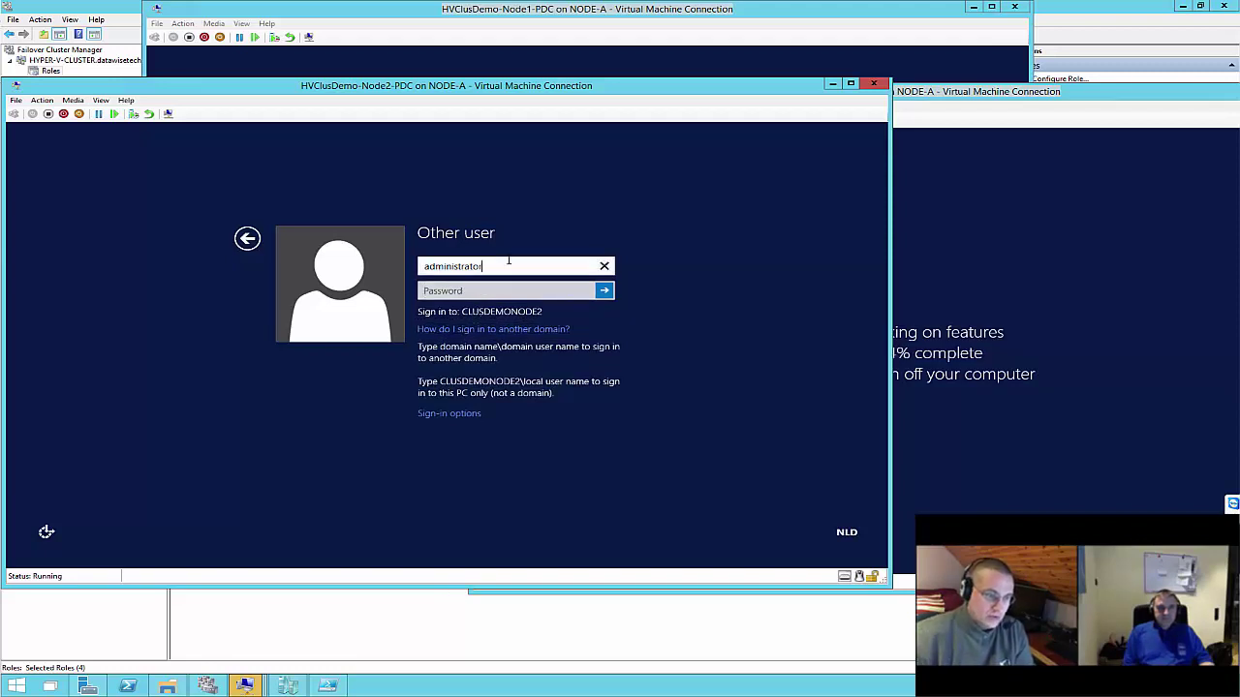
{"action": "type", "text": "1"}
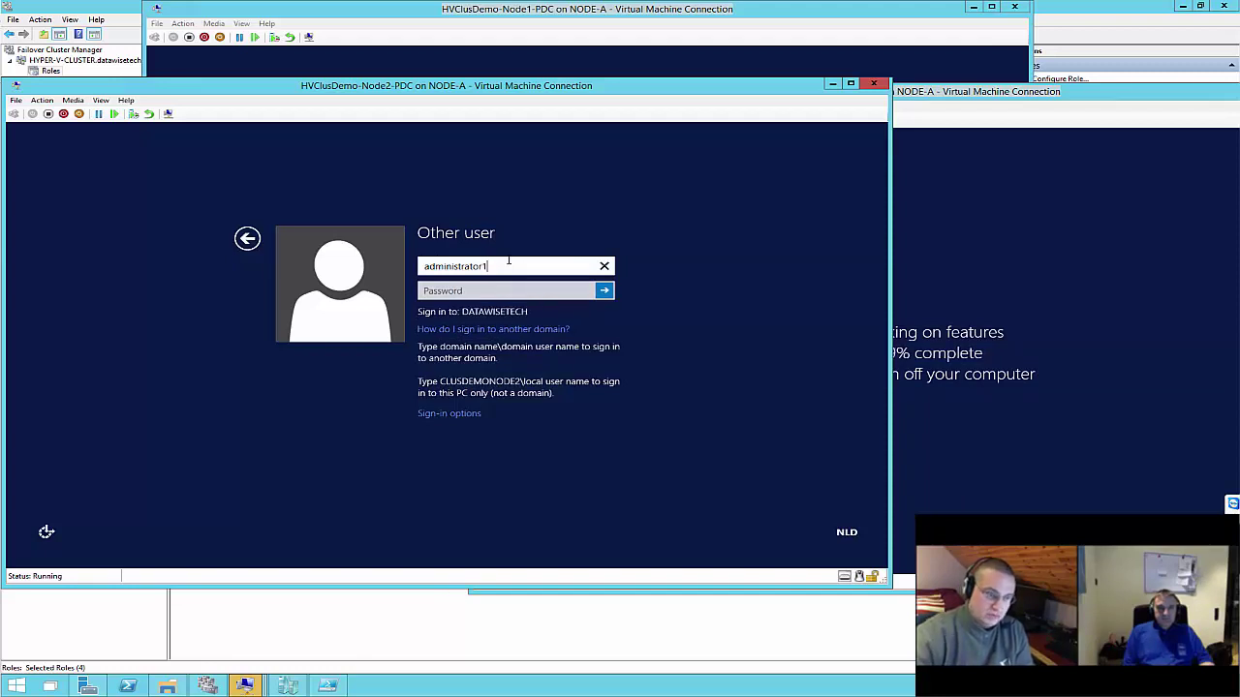
{"action": "key", "text": "Tab"}
{"action": "type", "text": "••"}
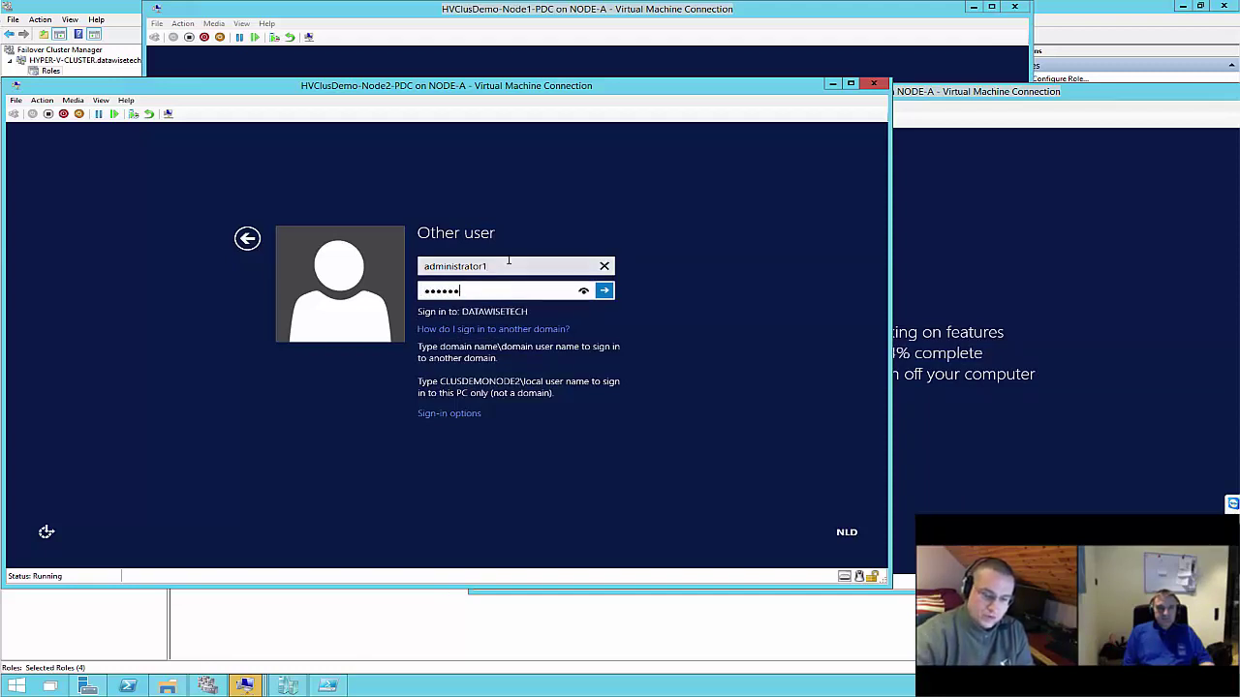
{"action": "type", "text": "••••"}
{"action": "key", "text": "Return"}
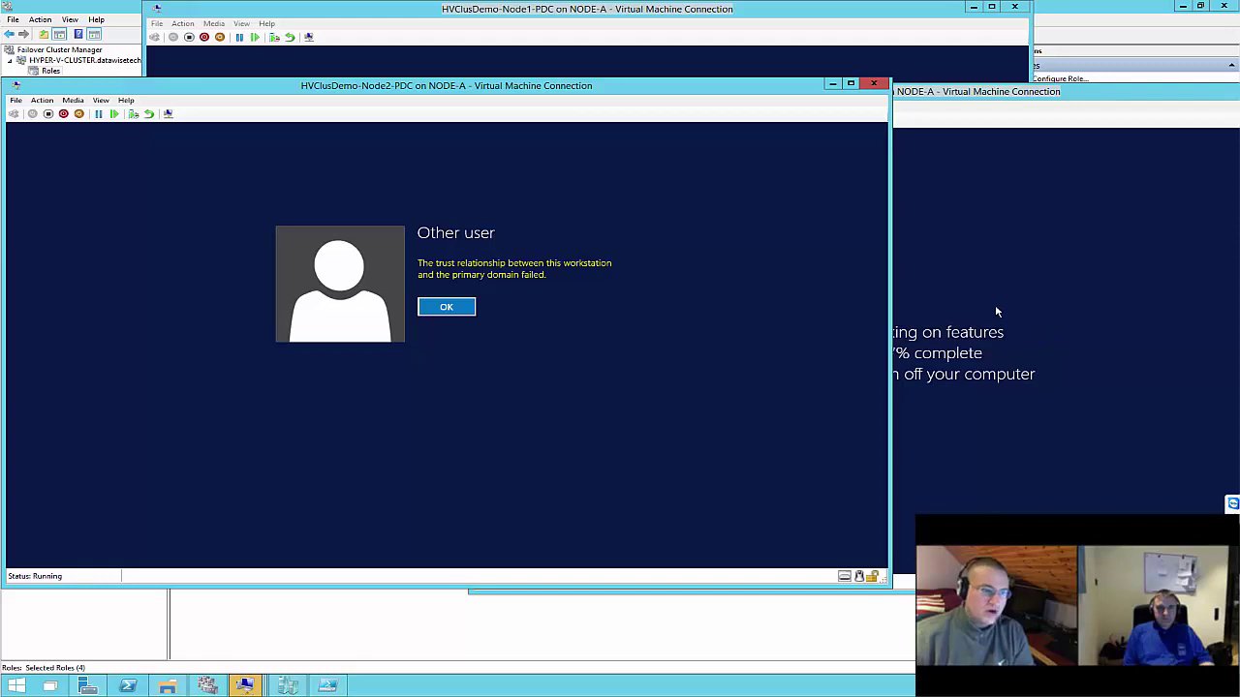
Check Node3-DRC's progress, then dismiss the trust-relationship error on Node2-PDC
{"action": "left_click", "coordinate": [977, 268]}
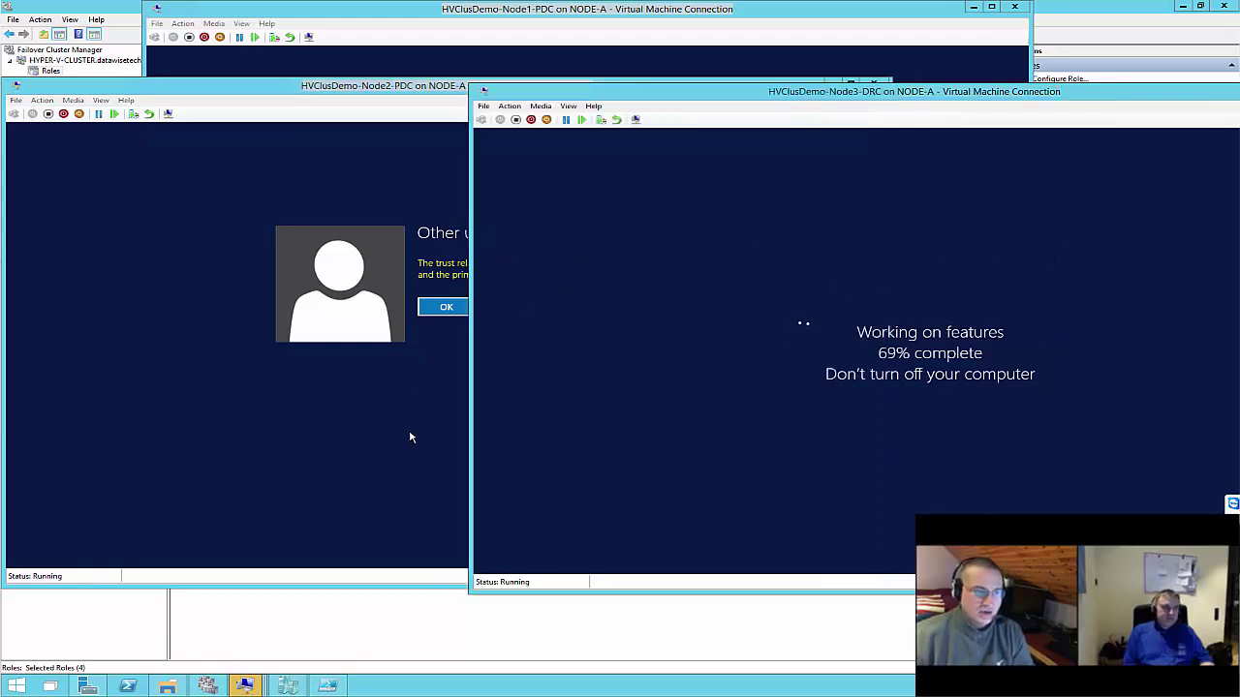
{"action": "left_click", "coordinate": [307, 174]}
{"action": "left_click", "coordinate": [1033, 238]}
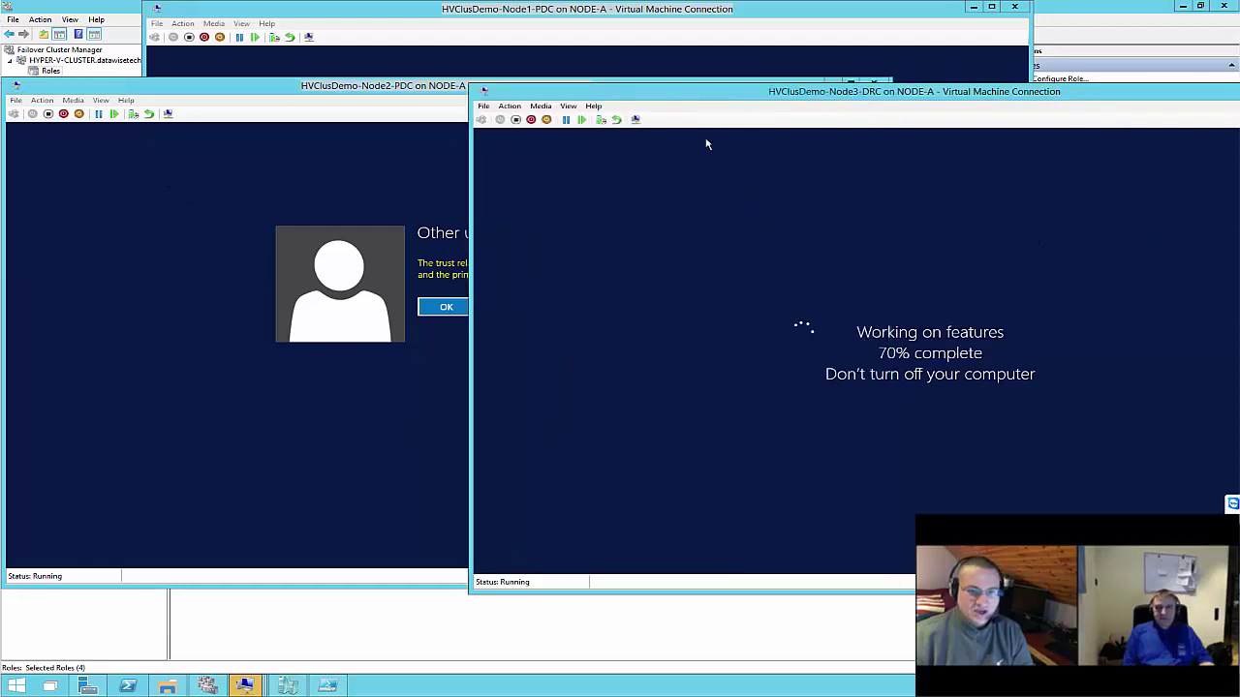
{"action": "left_click", "coordinate": [322, 206]}
{"action": "left_click", "coordinate": [465, 310]}
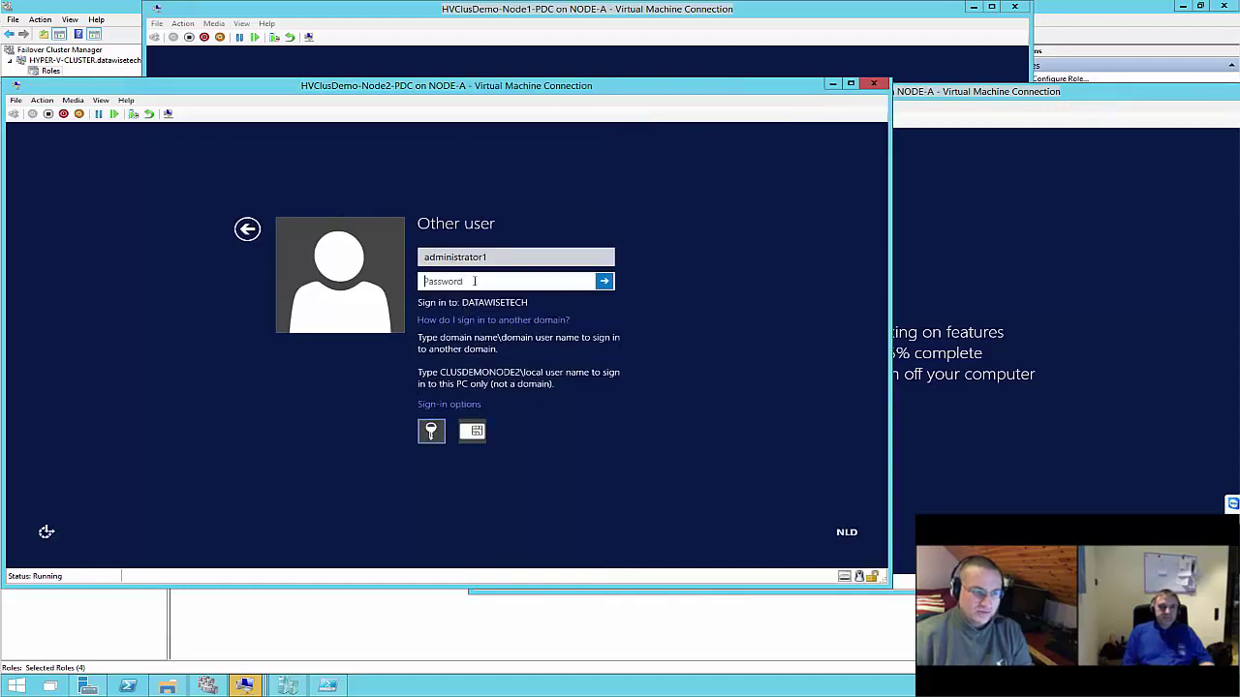
Retry the Node2-PDC sign-in, dismiss the repeated trust-relationship error, and switch to Node3-DRC
{"action": "type", "text": "Pa"}
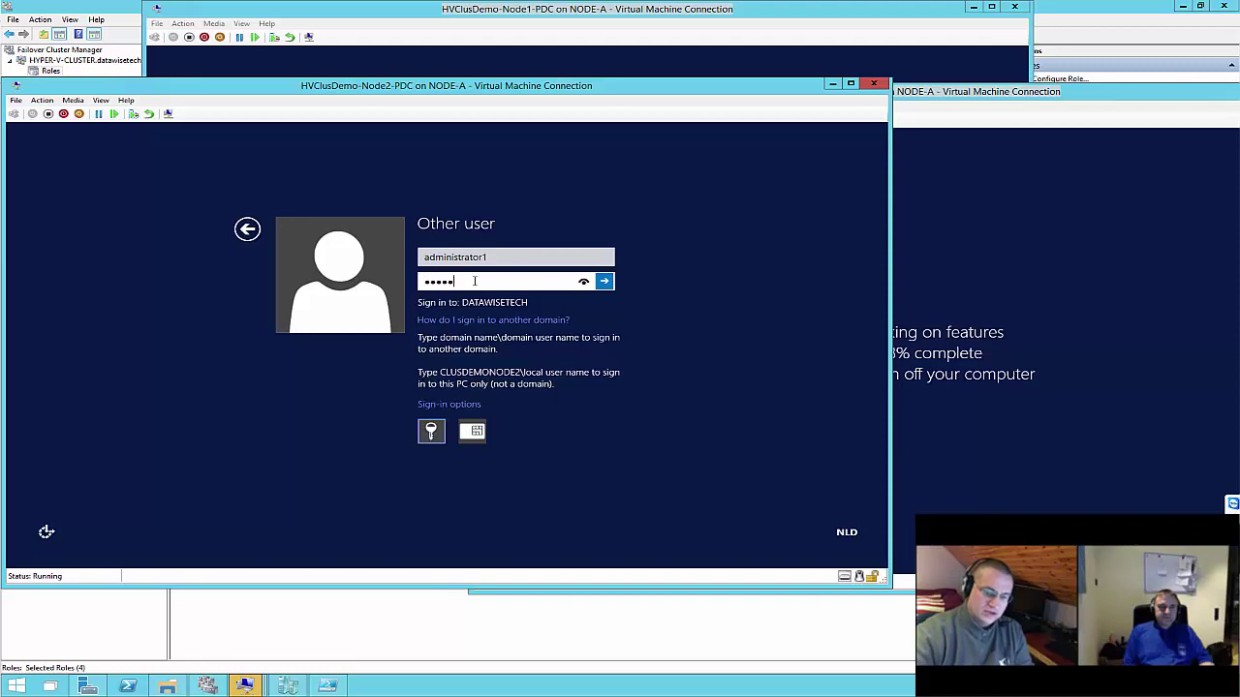
{"action": "key", "text": "BackSpace"}
{"action": "key", "text": "BackSpace"}
{"action": "key", "text": "BackSpace"}
{"action": "key", "text": "BackSpace"}
{"action": "key", "text": "BackSpace"}
{"action": "type", "text": "P"}
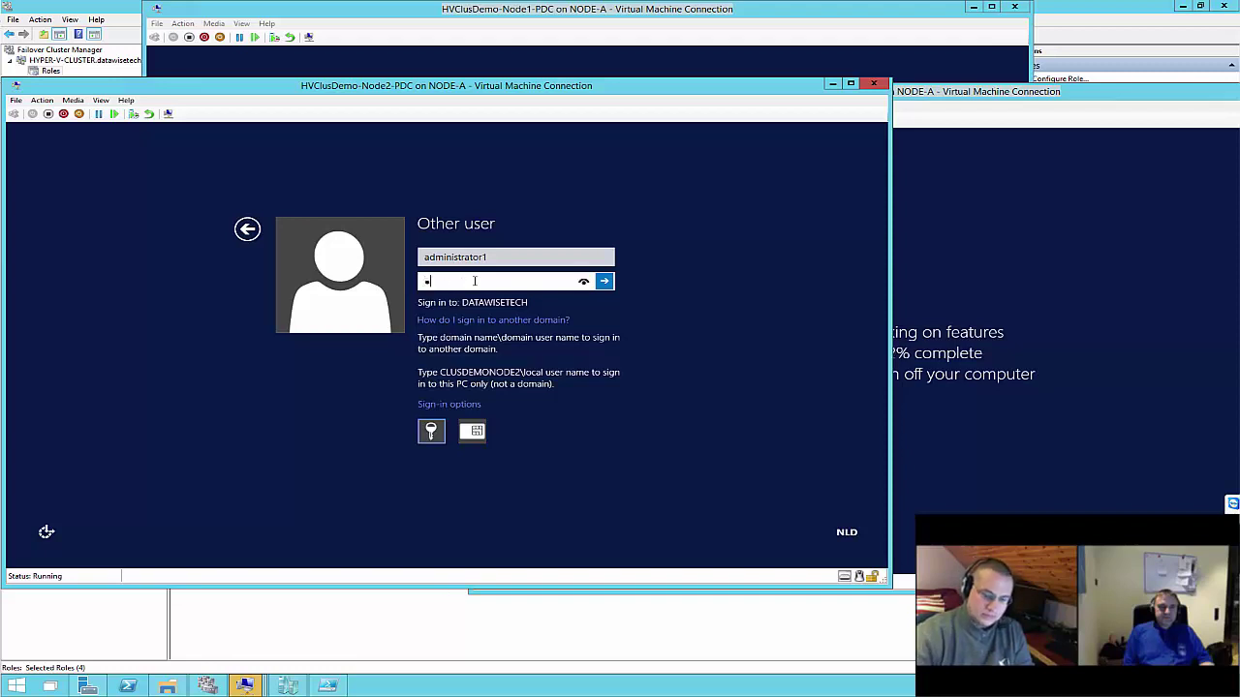
{"action": "key", "text": "Return"}
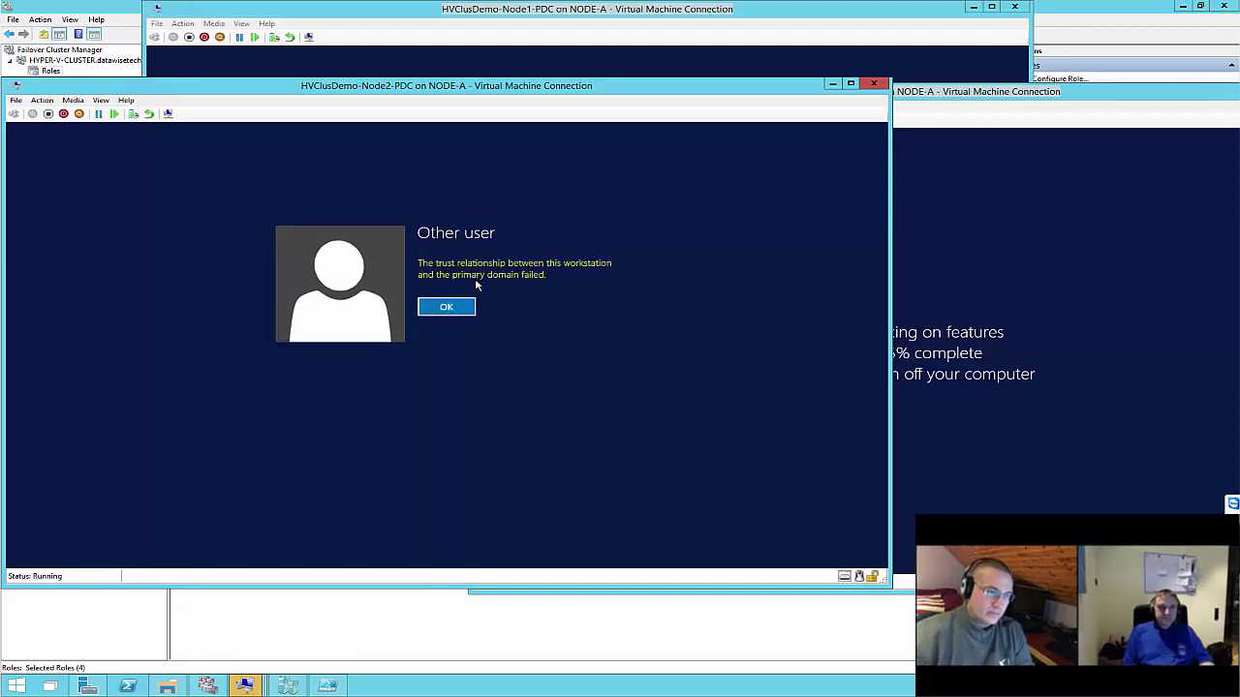
{"action": "left_click", "coordinate": [445, 306]}
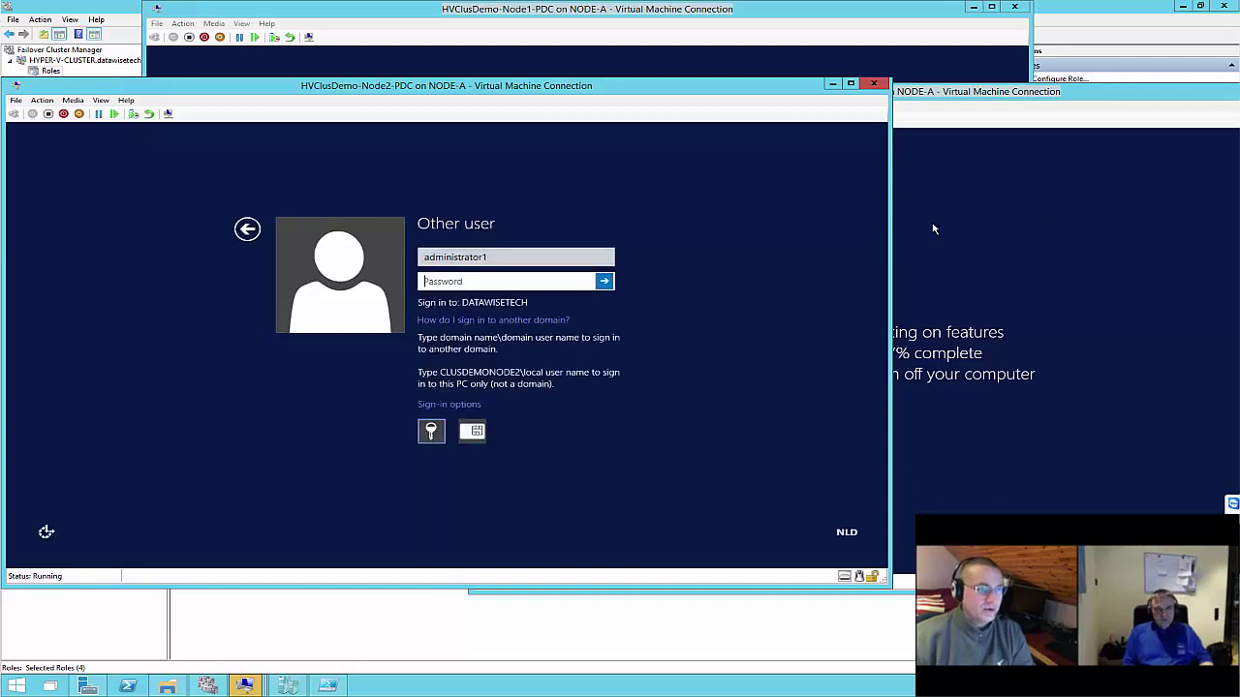
{"action": "left_click", "coordinate": [899, 385]}
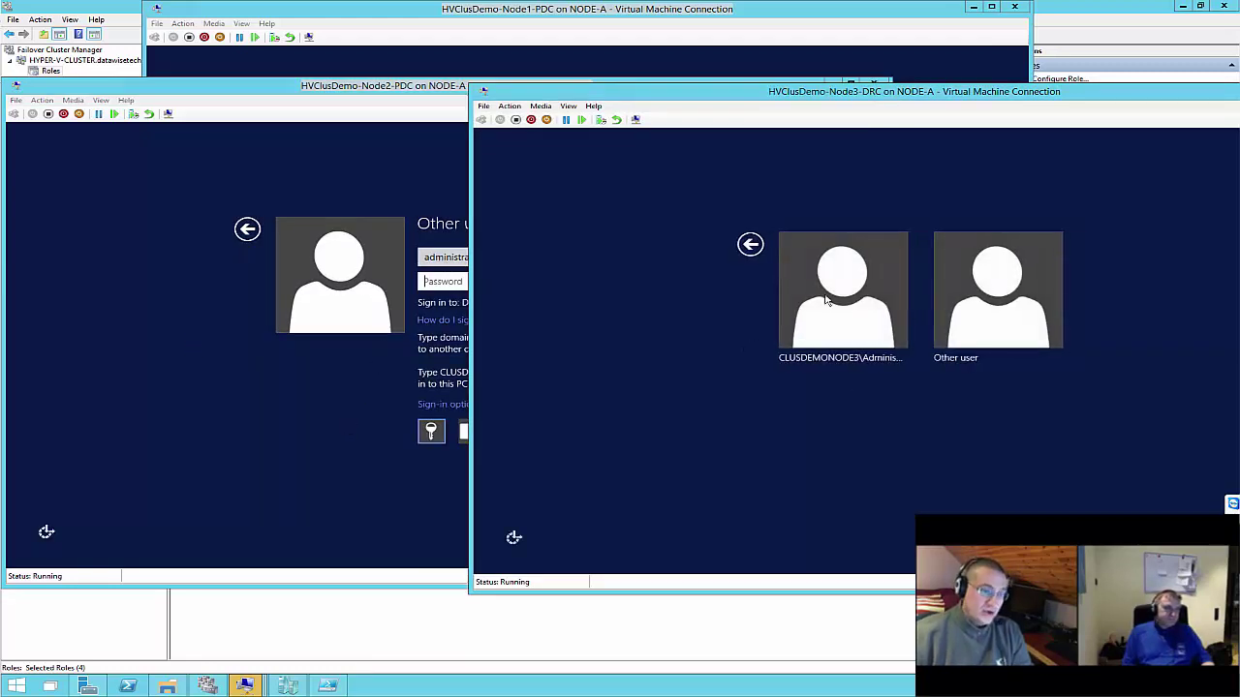
Sign Node3-DRC in as Other user with the domain administrator account and password
{"action": "left_click", "coordinate": [988, 291]}
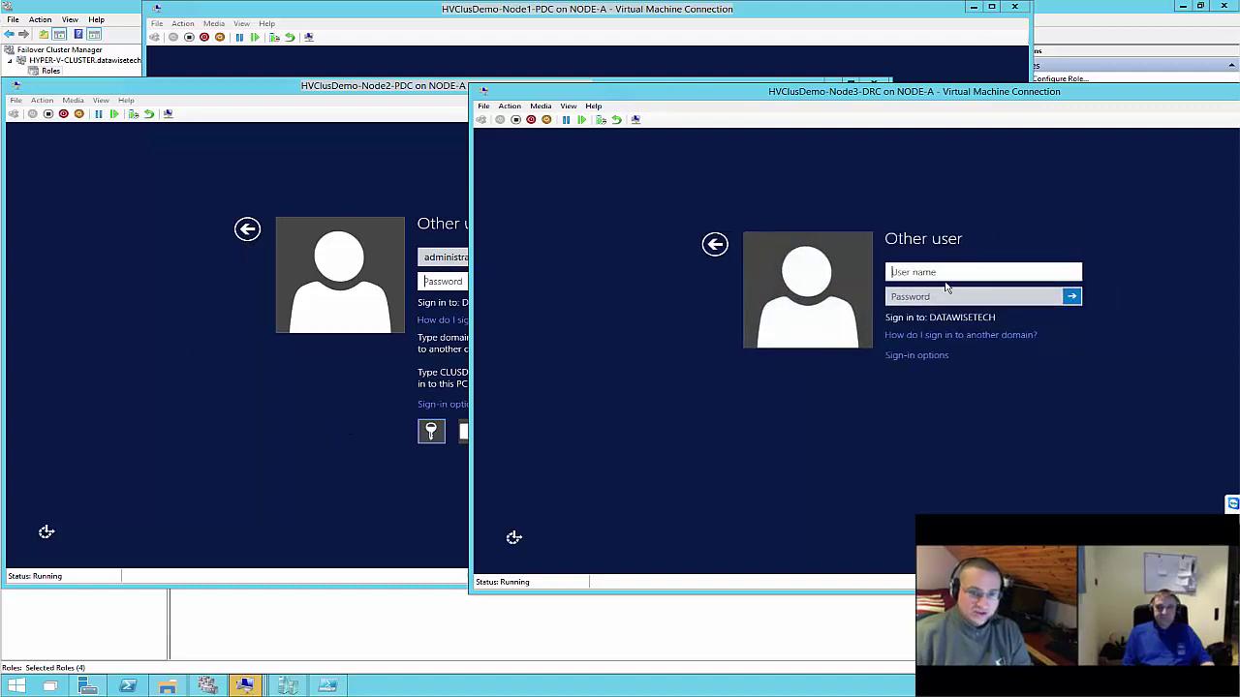
{"action": "type", "text": "a"}
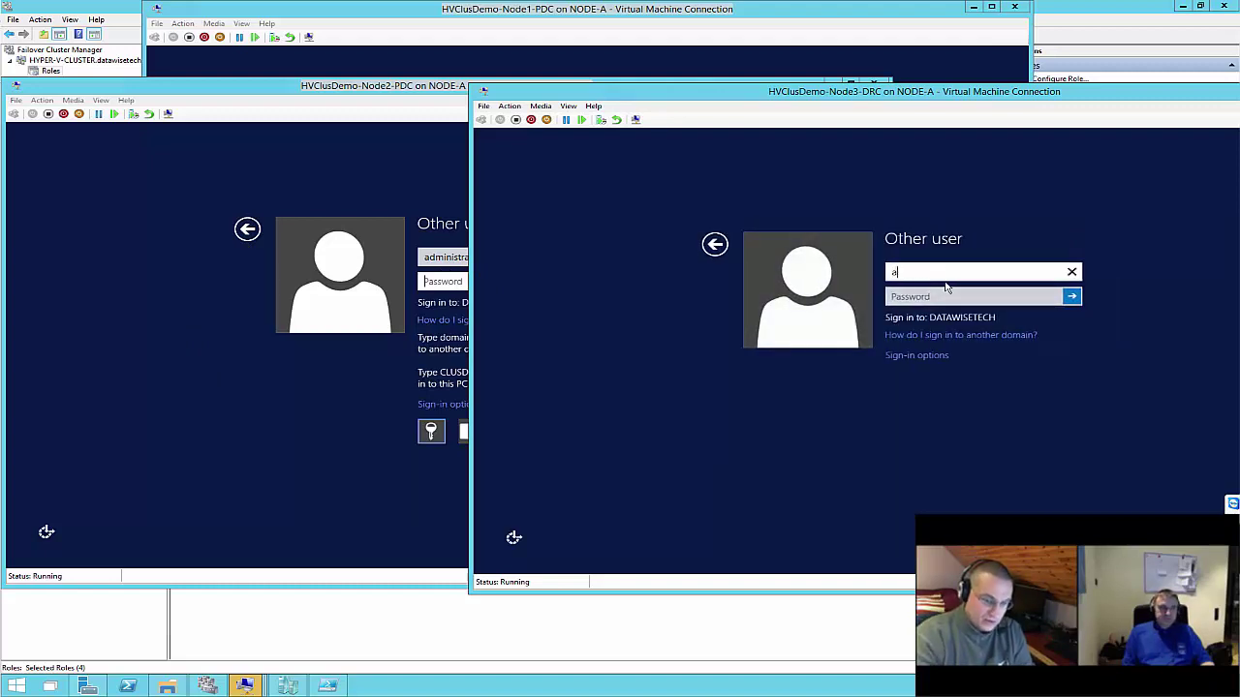
{"action": "type", "text": "dministrat"}
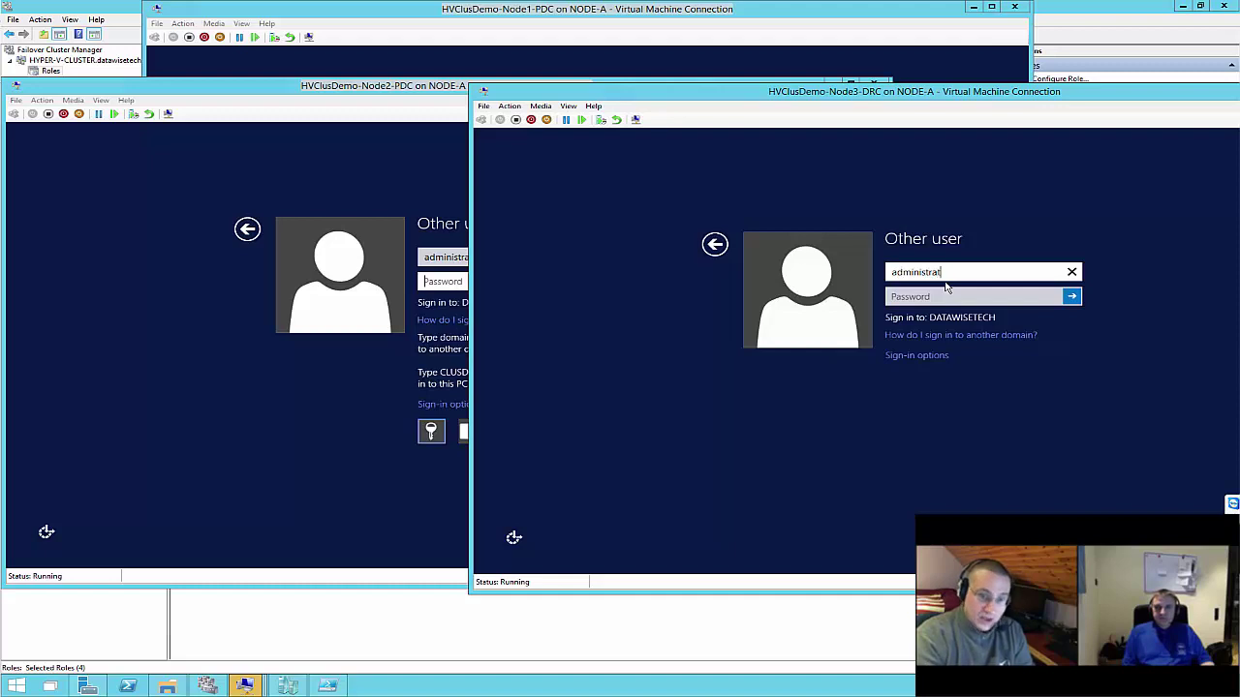
{"action": "type", "text": "r1"}
{"action": "key", "text": "Tab"}
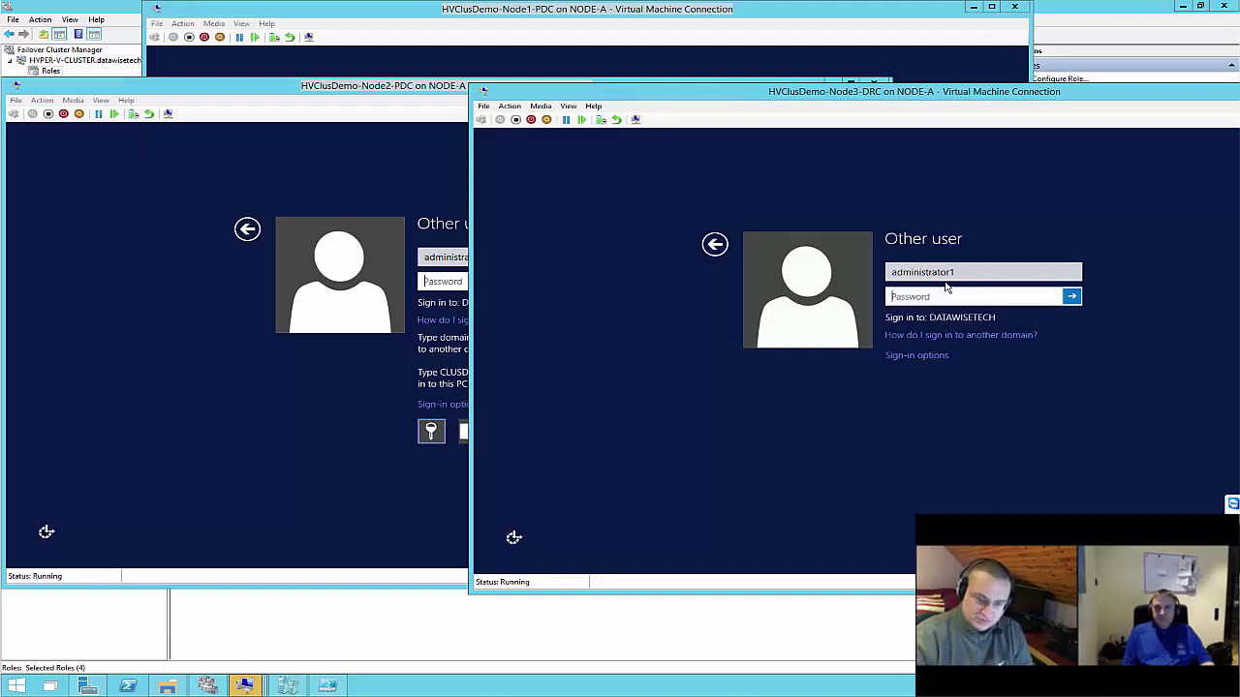
{"action": "type", "text": "••"}
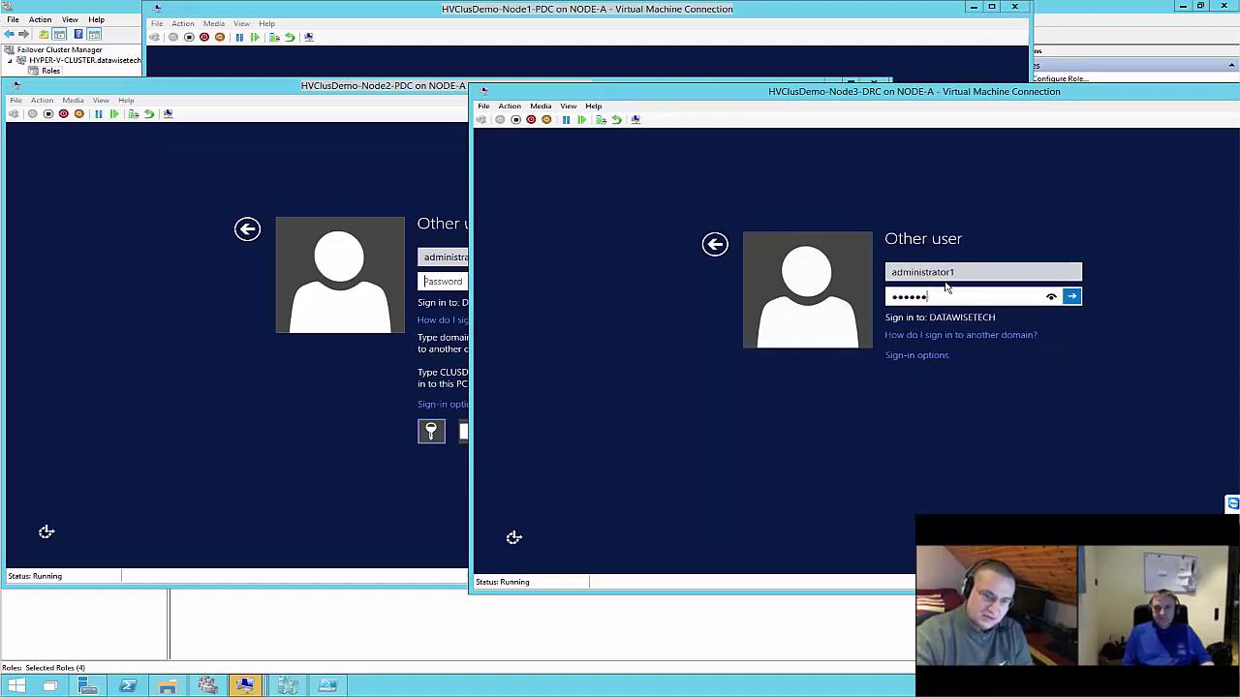
{"action": "type", "text": "••••"}
{"action": "key", "text": "Return"}
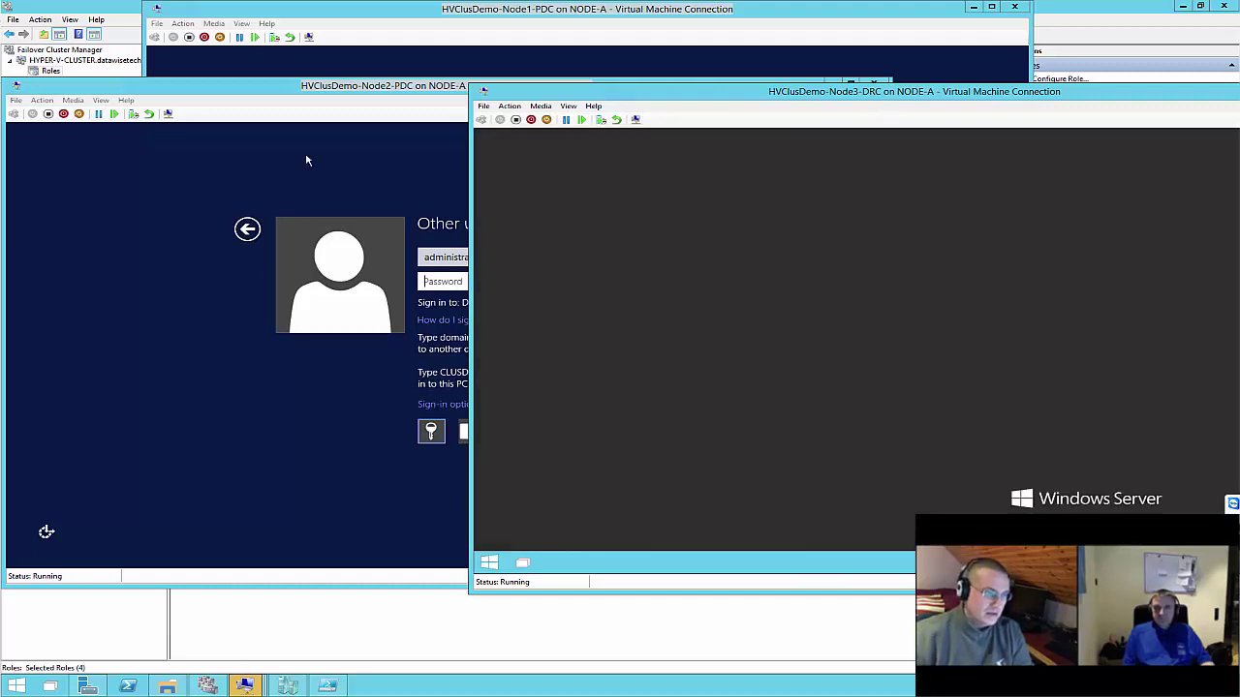
Sign Node1-PDC in as Other user with the domain administrator account and password
{"action": "left_click", "coordinate": [316, 146]}
{"action": "left_click", "coordinate": [305, 68]}
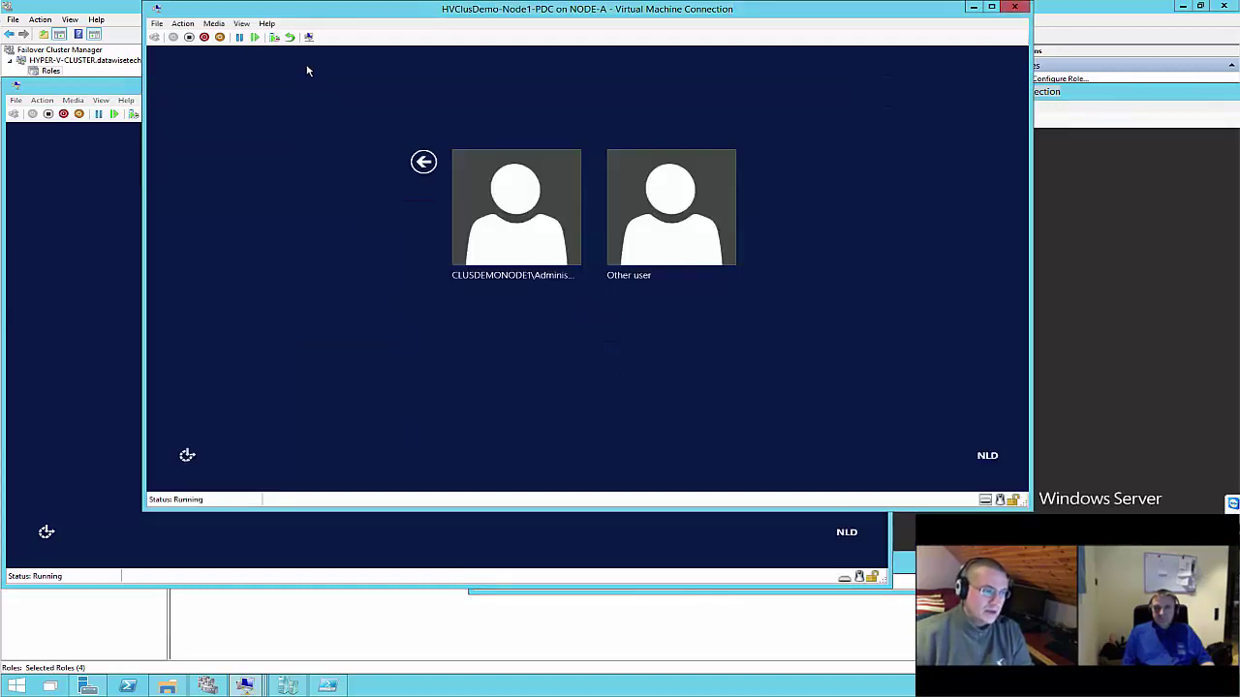
{"action": "left_click", "coordinate": [649, 211]}
{"action": "type", "text": "admini"}
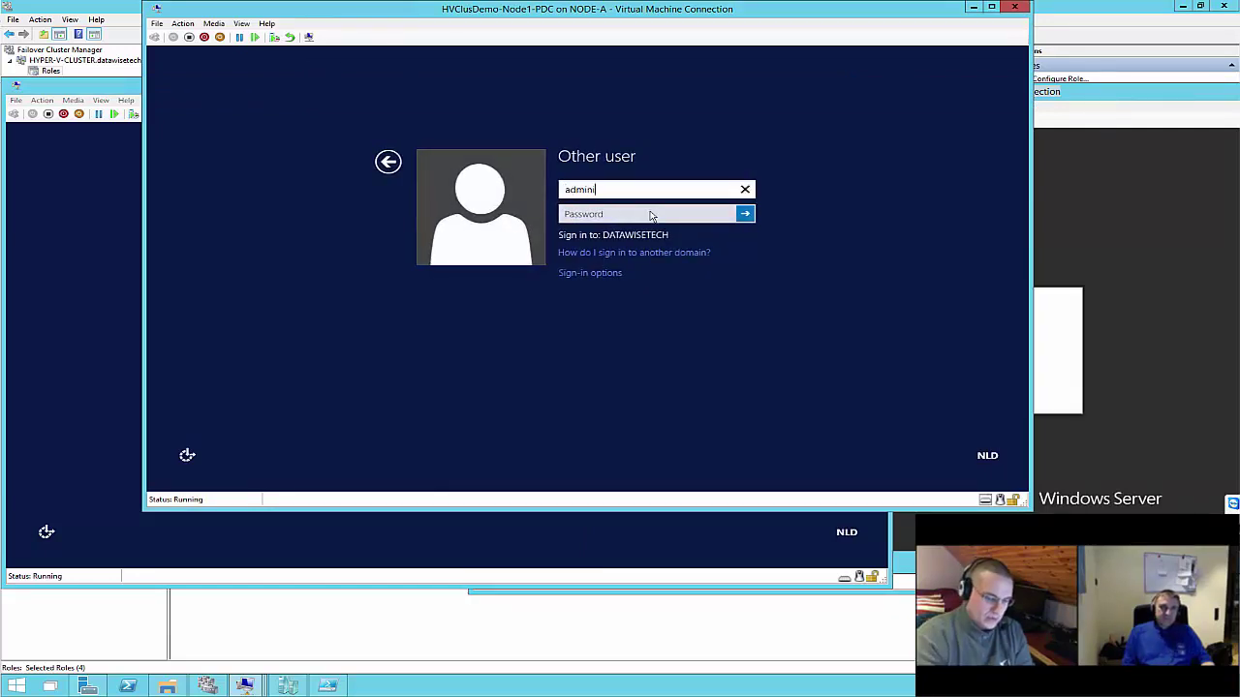
{"action": "type", "text": "strator1"}
{"action": "key", "text": "Tab"}
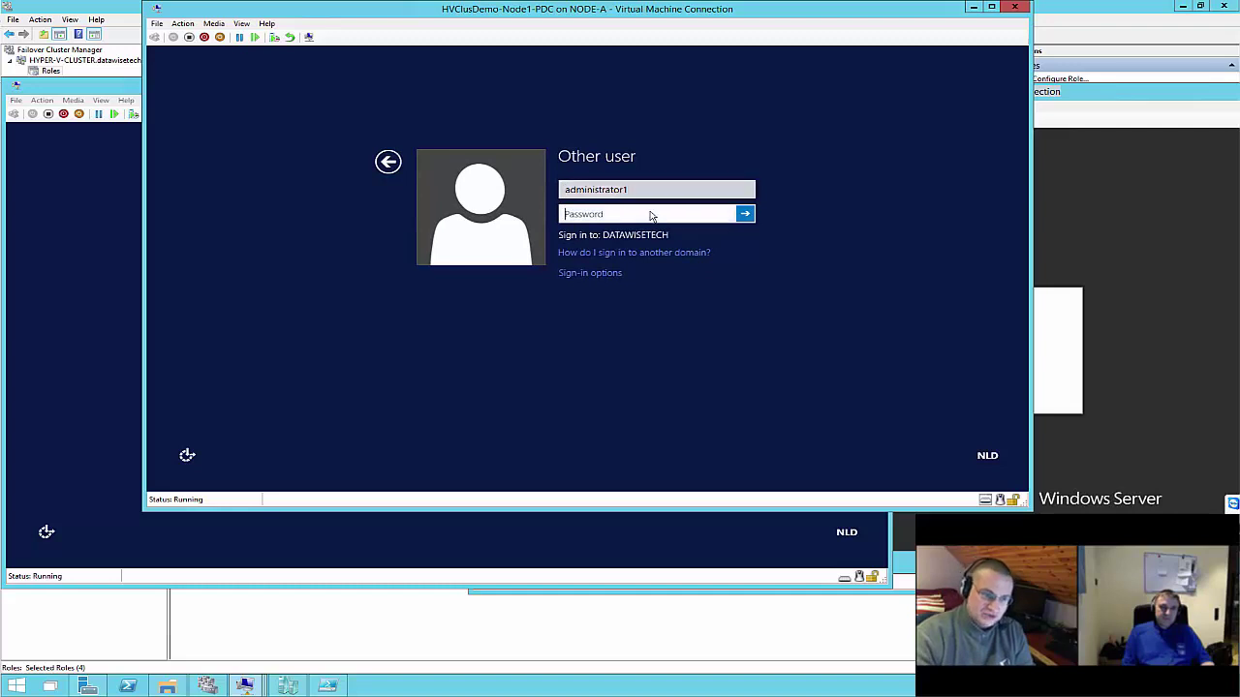
{"action": "type", "text": "••••••"}
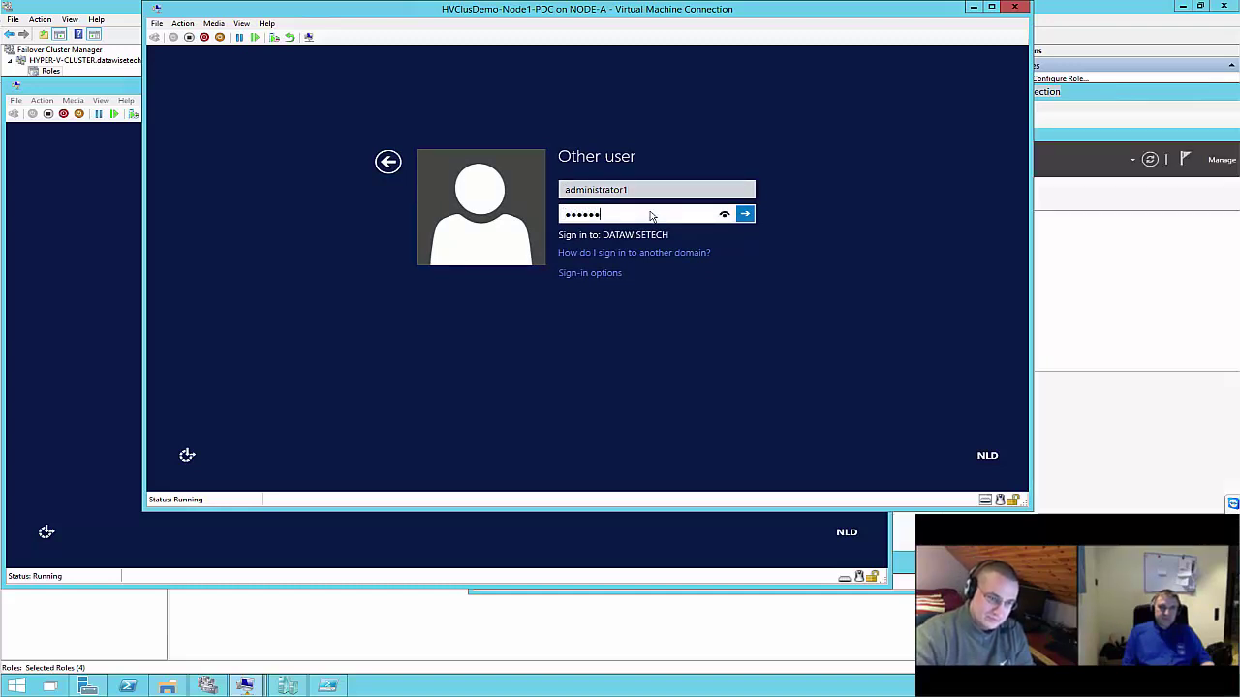
{"action": "key", "text": "Return"}
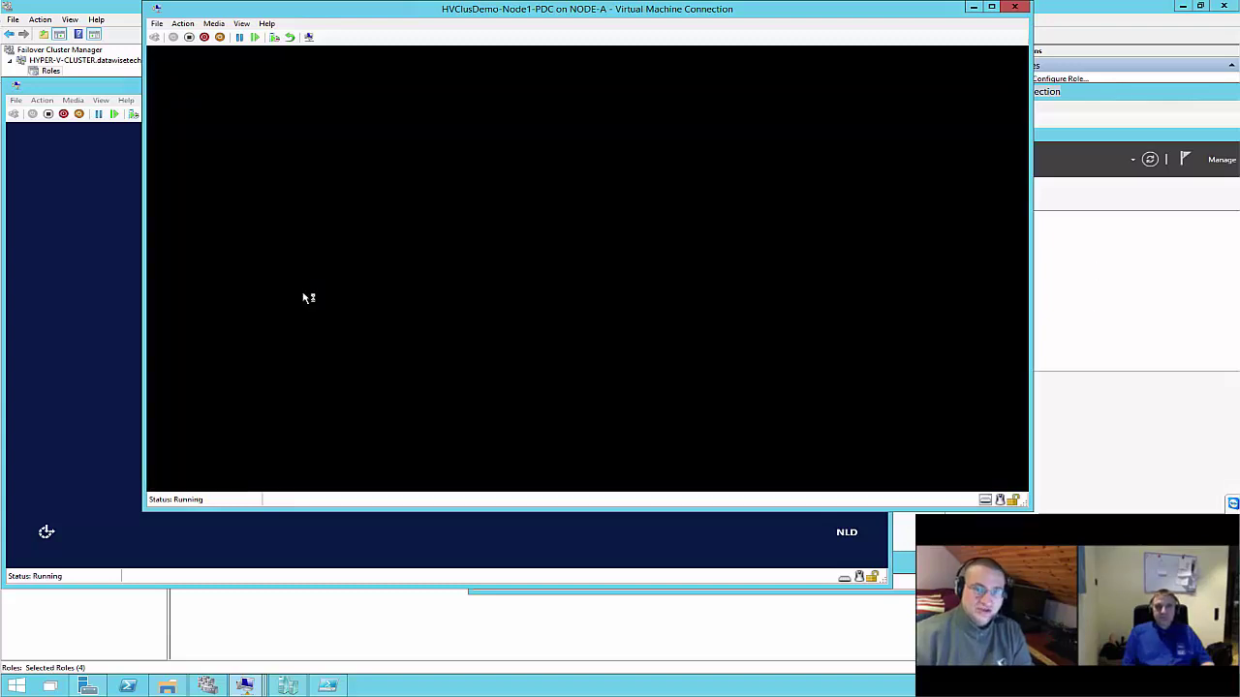
{"action": "left_click", "coordinate": [96, 299]}
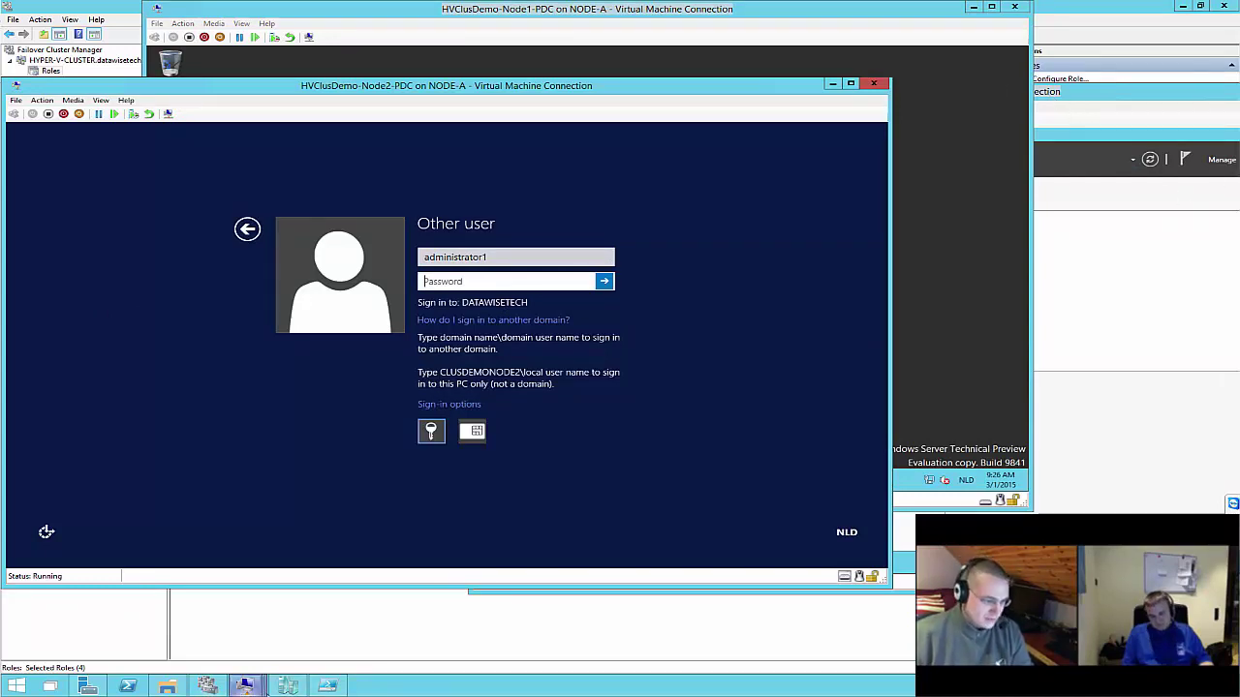
Open a console to HVClusDemo-Node4-DRC from the Roles list, accepting the default display size
{"action": "left_click", "coordinate": [206, 686]}
{"action": "left_click", "coordinate": [231, 183]}
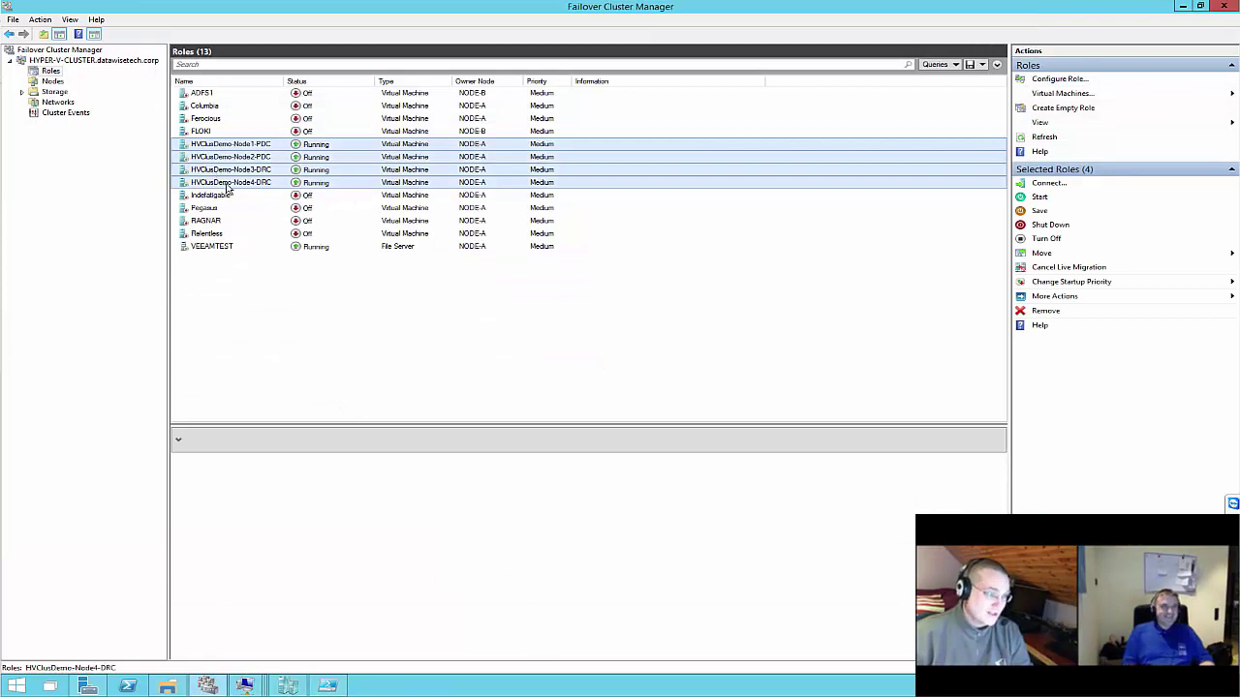
{"action": "right_click", "coordinate": [231, 183]}
{"action": "left_click", "coordinate": [264, 192]}
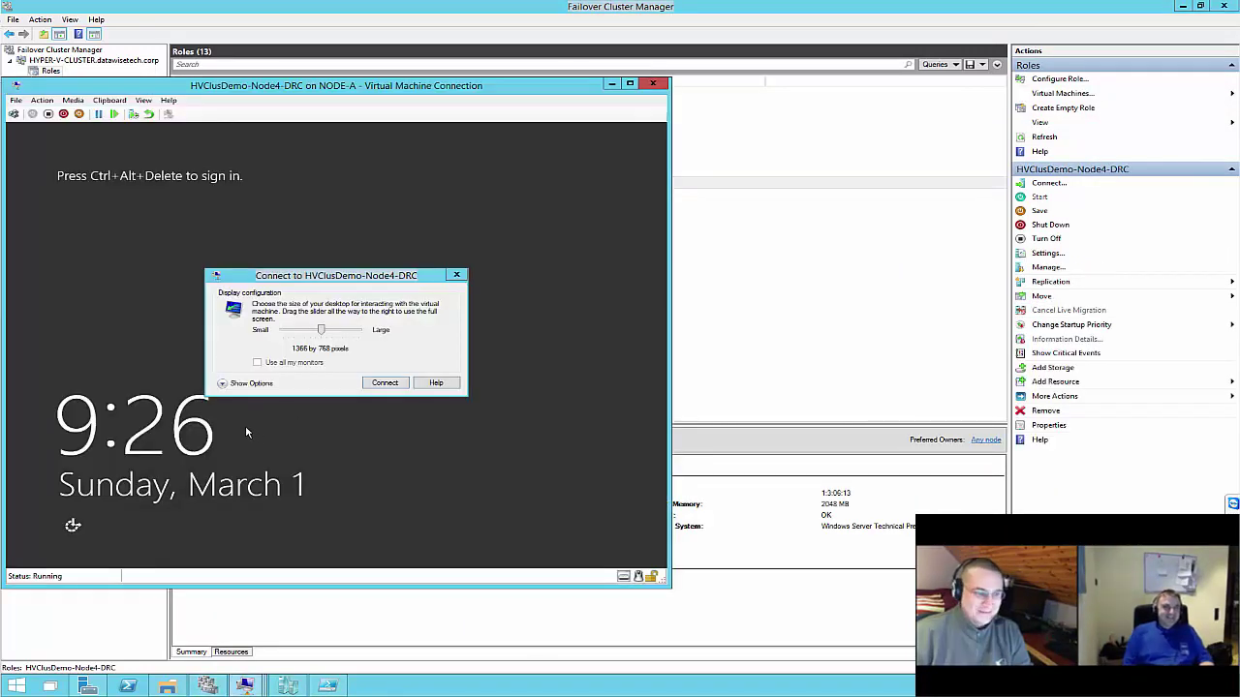
{"action": "left_click", "coordinate": [384, 382]}
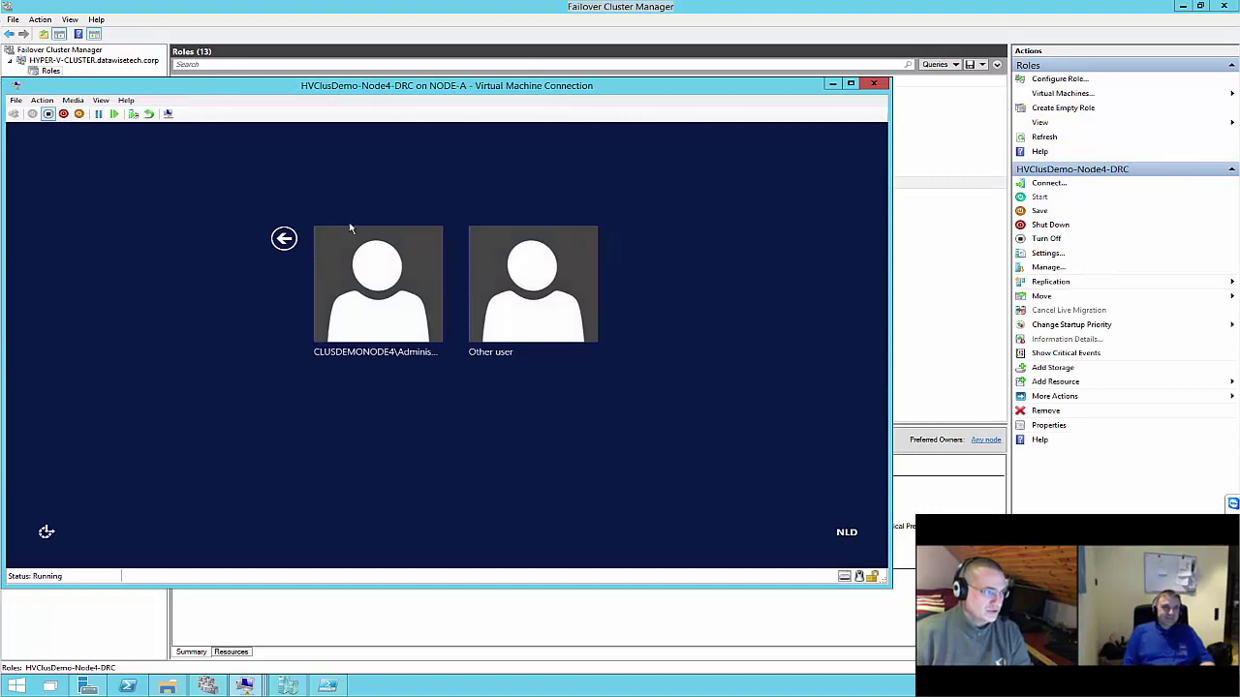
Sign Node4-DRC in as Other user with the domain administrator credentials
{"action": "left_click", "coordinate": [499, 291]}
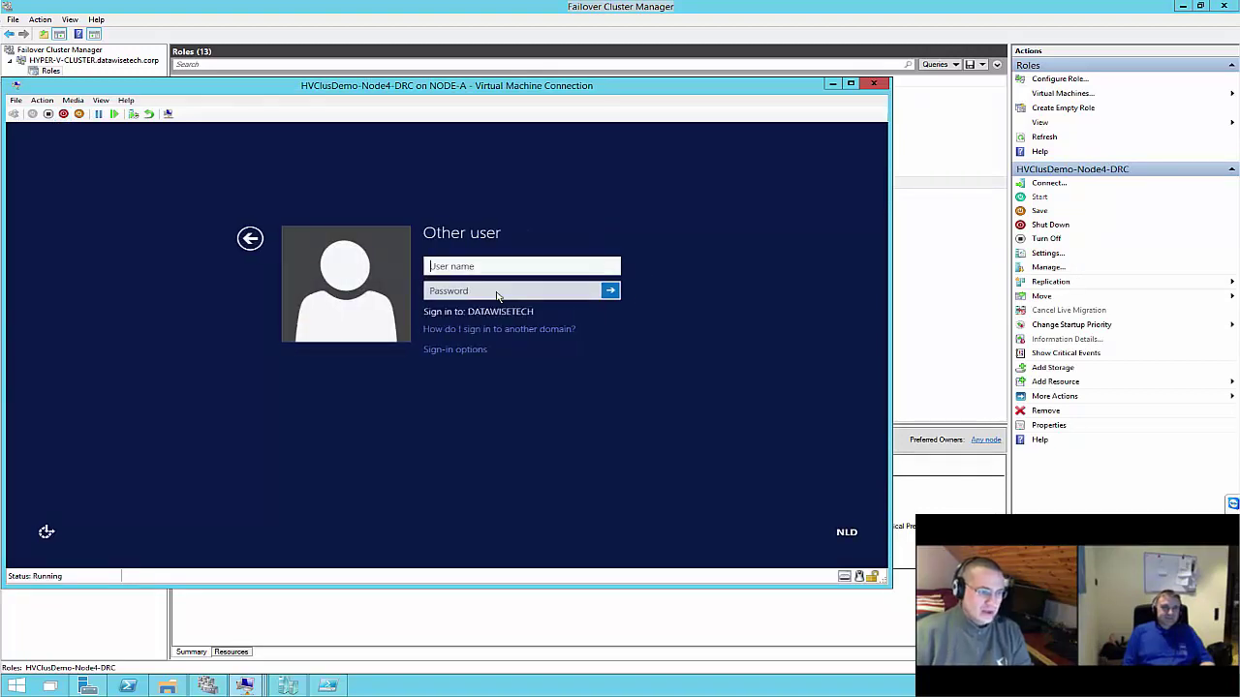
{"action": "type", "text": "admin"}
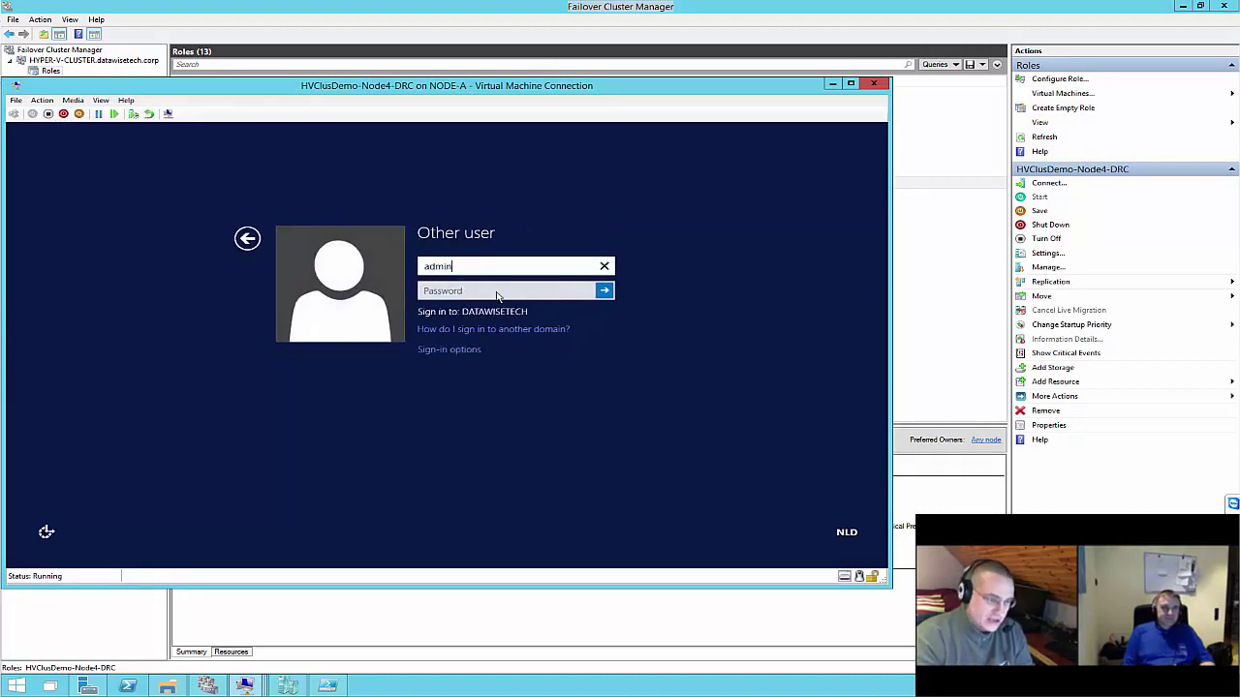
{"action": "type", "text": "istrato"}
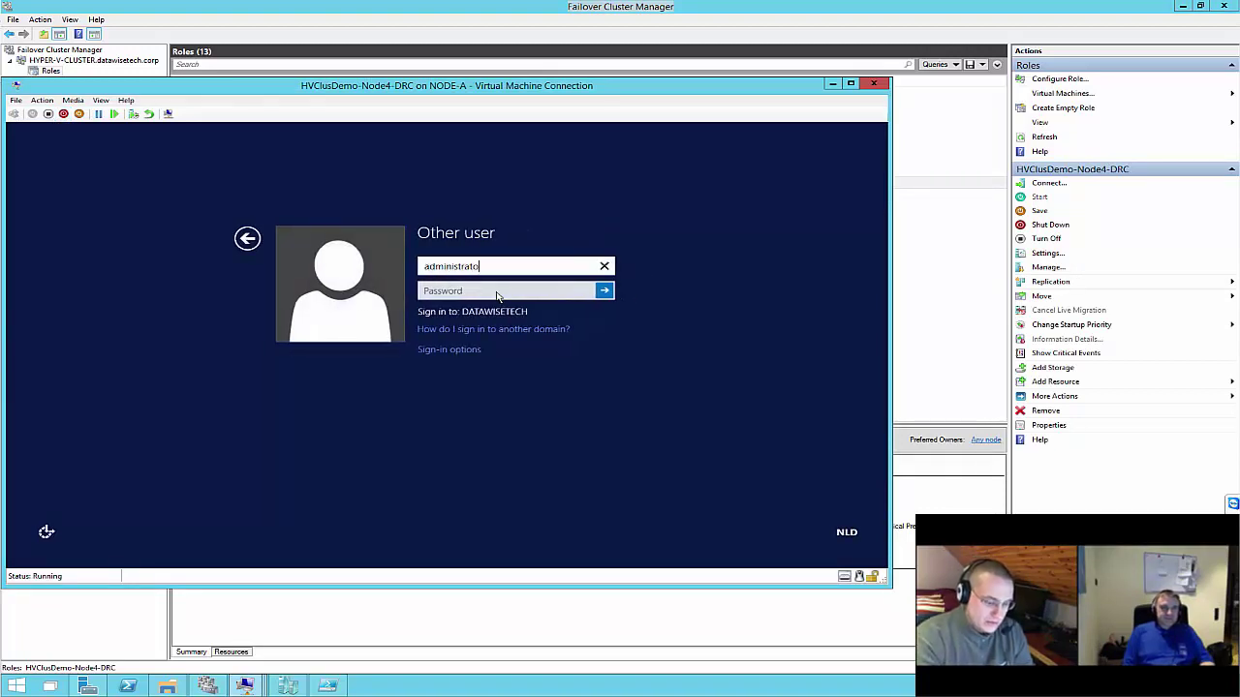
{"action": "type", "text": "r1"}
{"action": "key", "text": "Tab"}
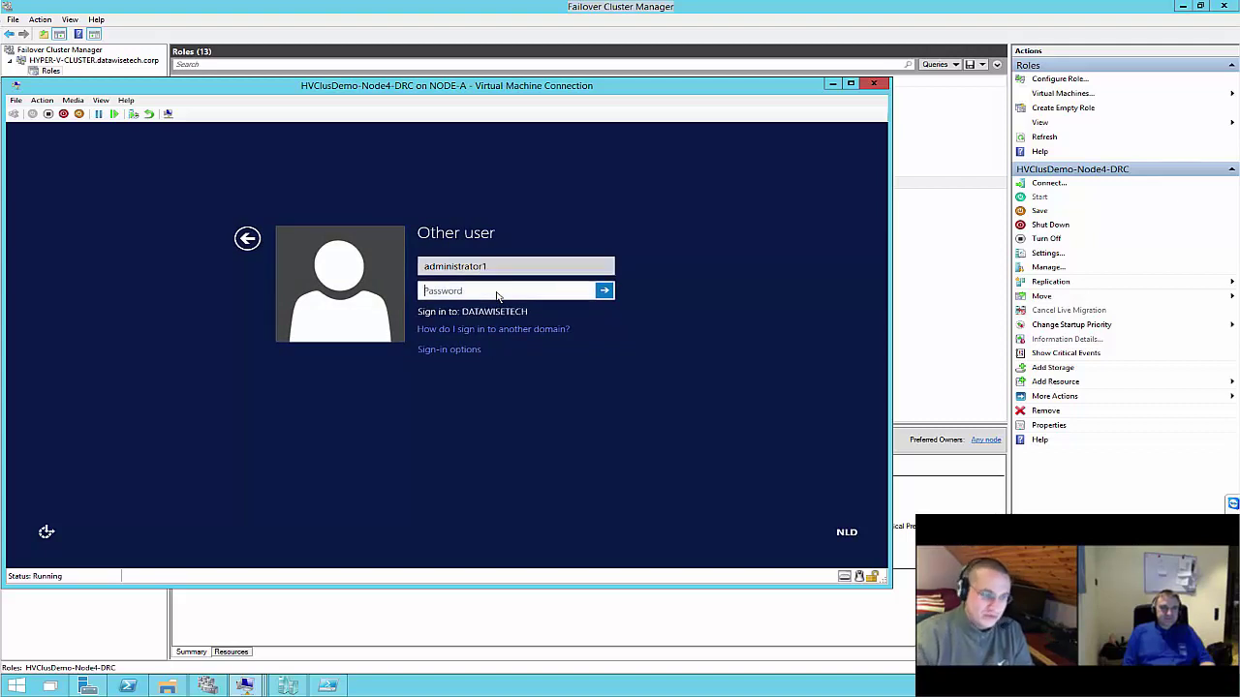
{"action": "type", "text": "••"}
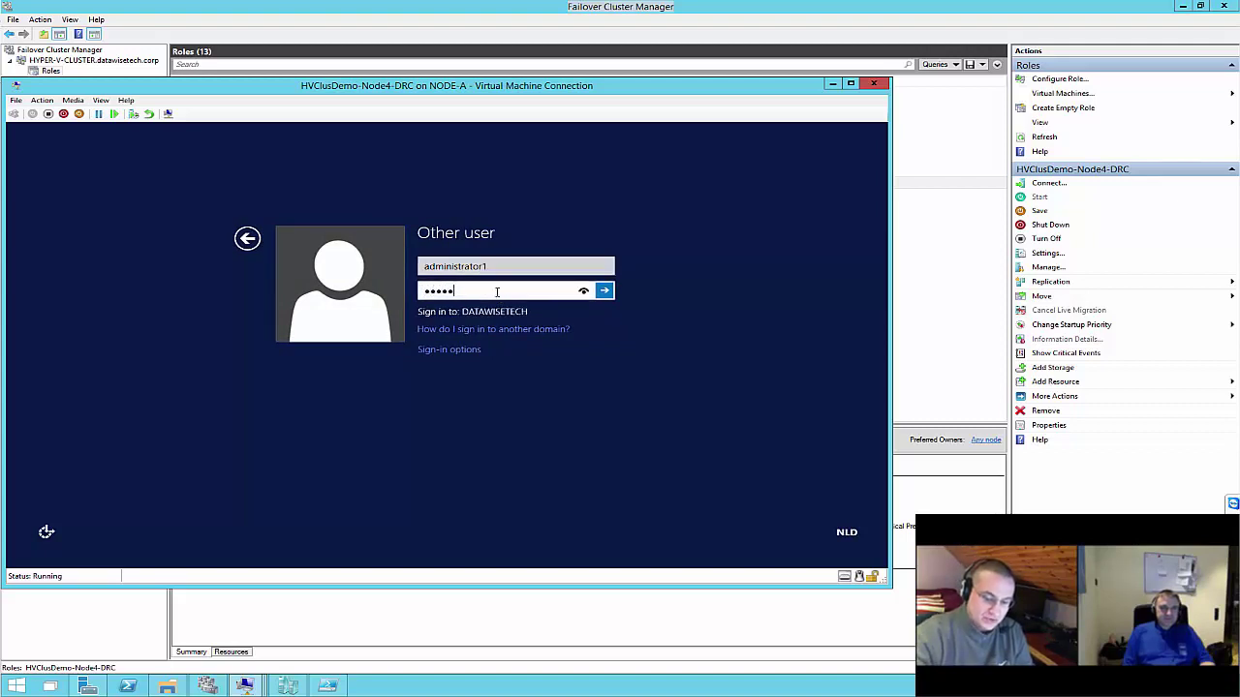
{"action": "key", "text": "Return"}
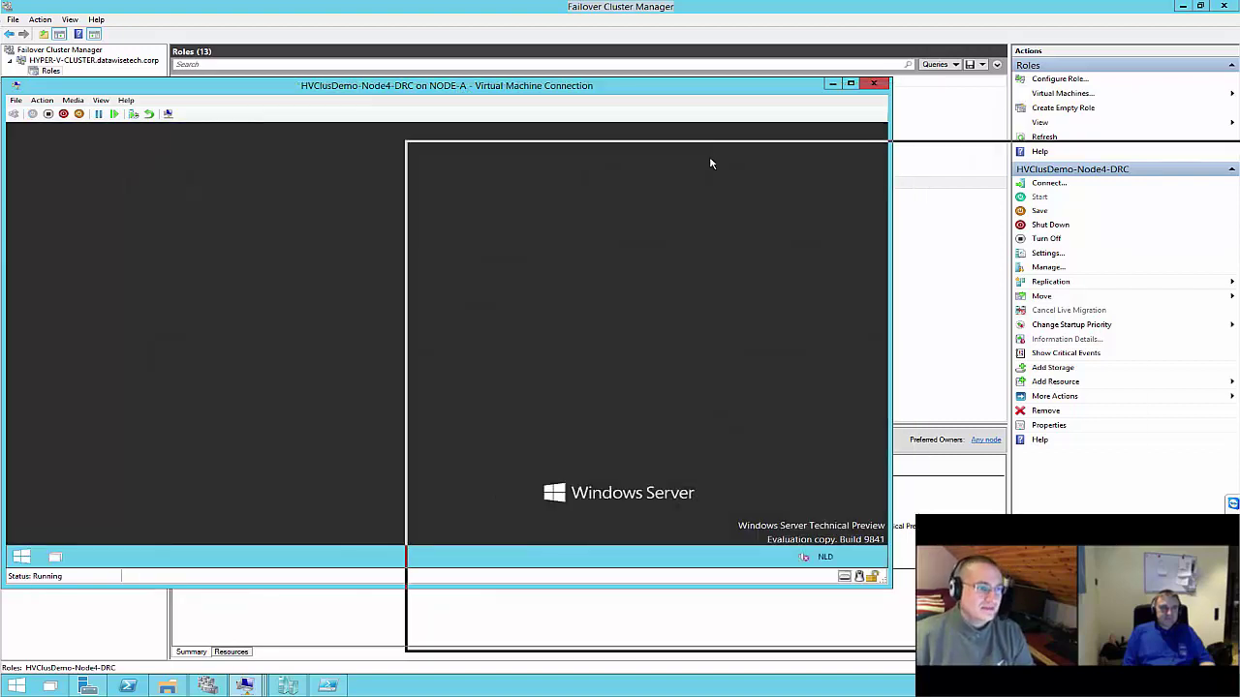
{"action": "left_click_drag", "start_coordinate": [710, 164], "coordinate": [710, 163]}
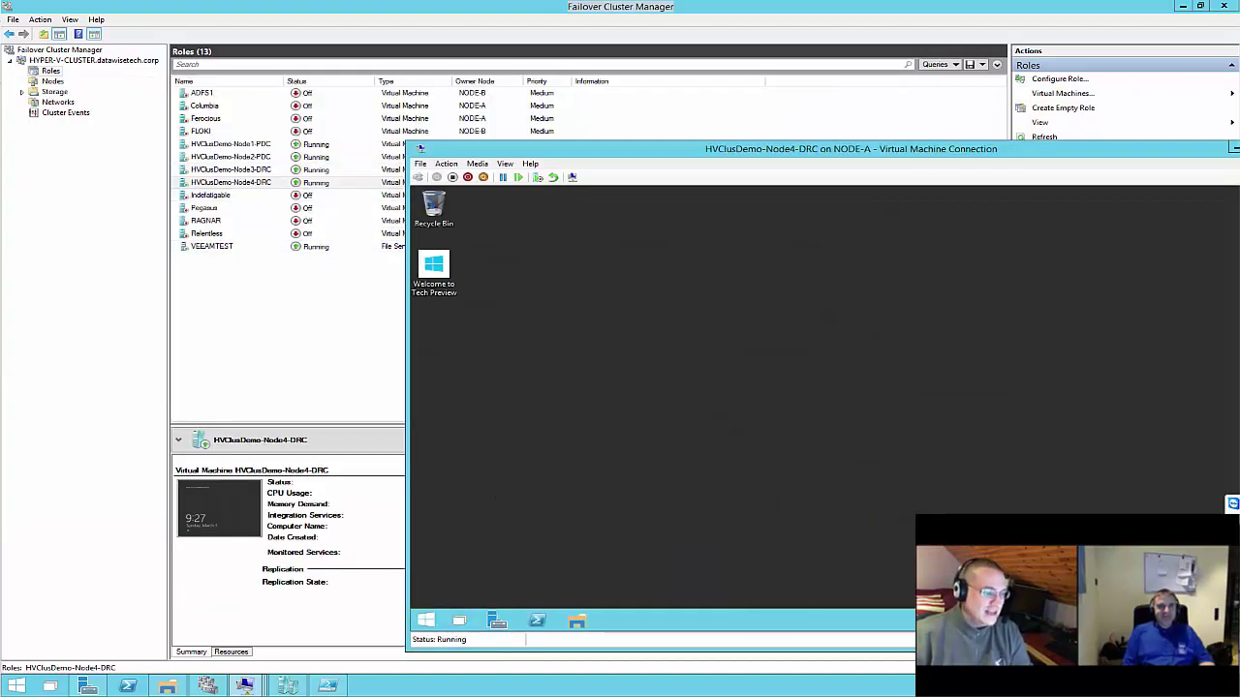
{"action": "mouse_move", "coordinate": [256, 689]}
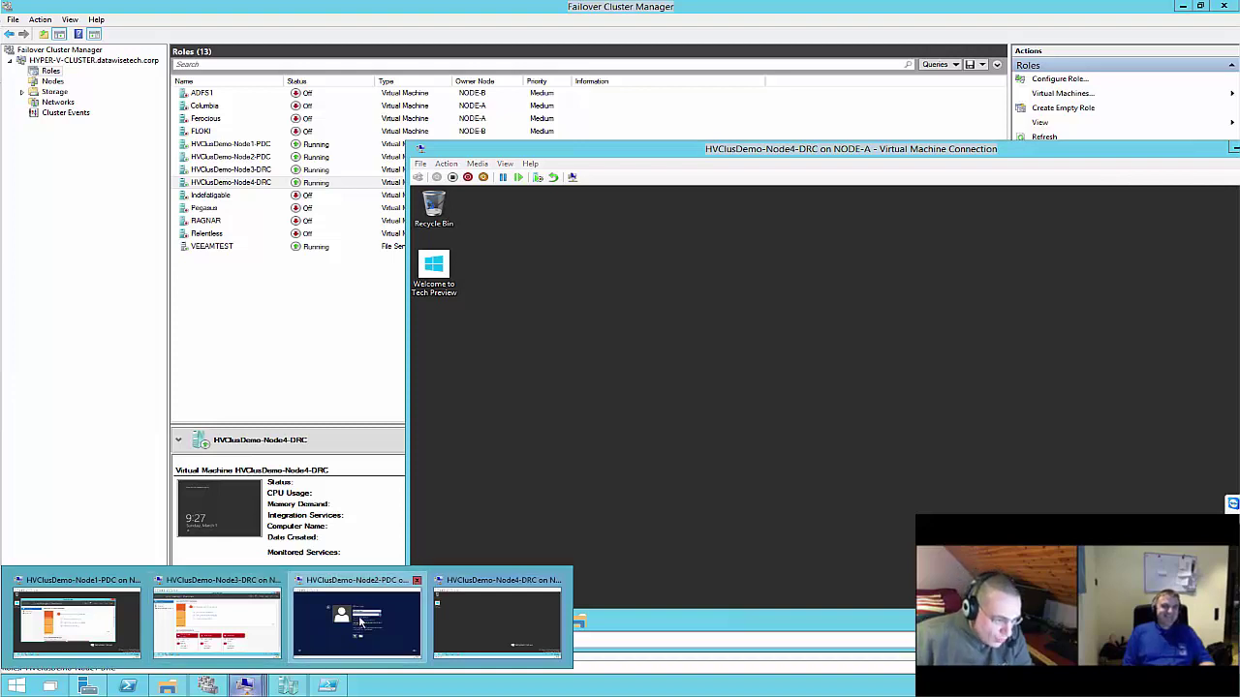
{"action": "left_click", "coordinate": [332, 620]}
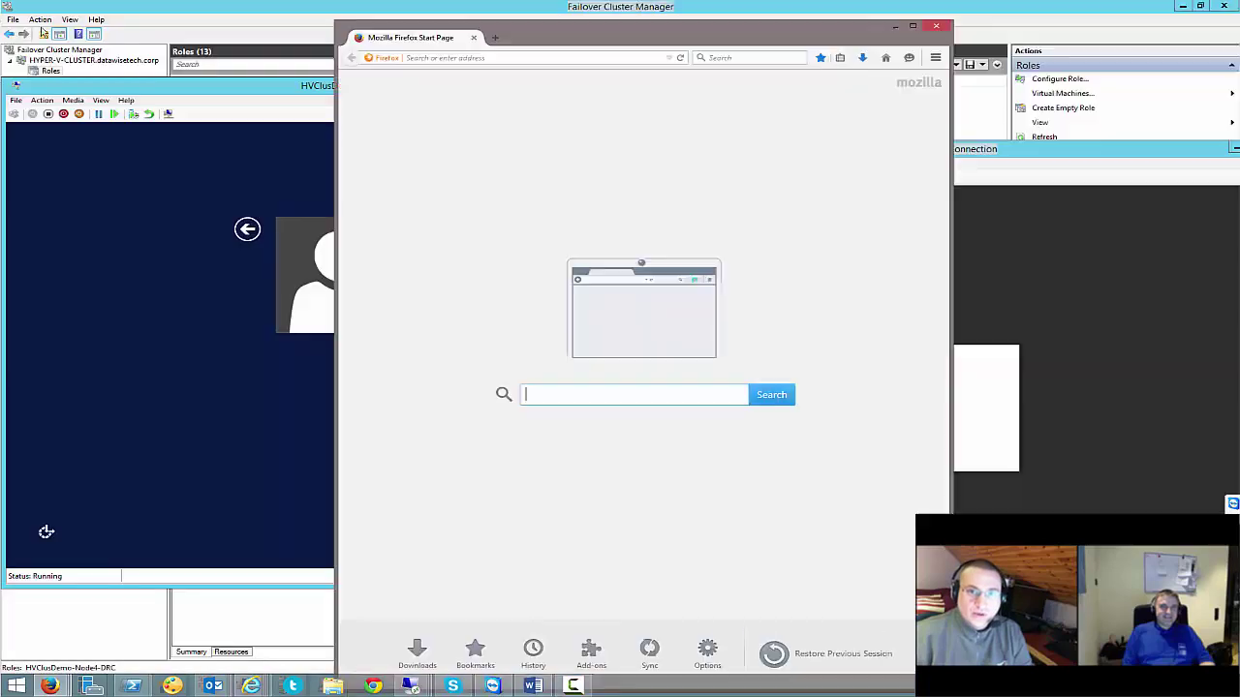
Minimize Firefox to reveal the Node2-PDC sign-in screen
{"action": "left_click", "coordinate": [1182, 6]}
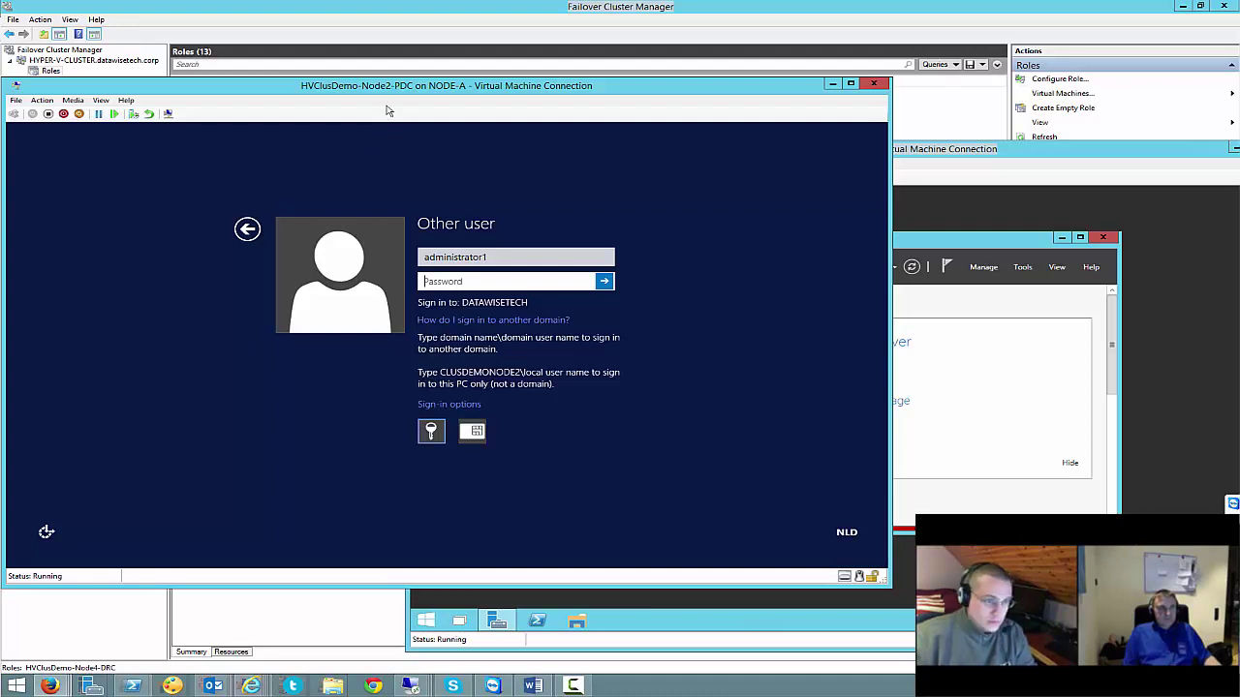
Sign in to Node2-PDC with the local administrator account, re-entering the password after an incorrect attempt
{"action": "left_click", "coordinate": [626, 79]}
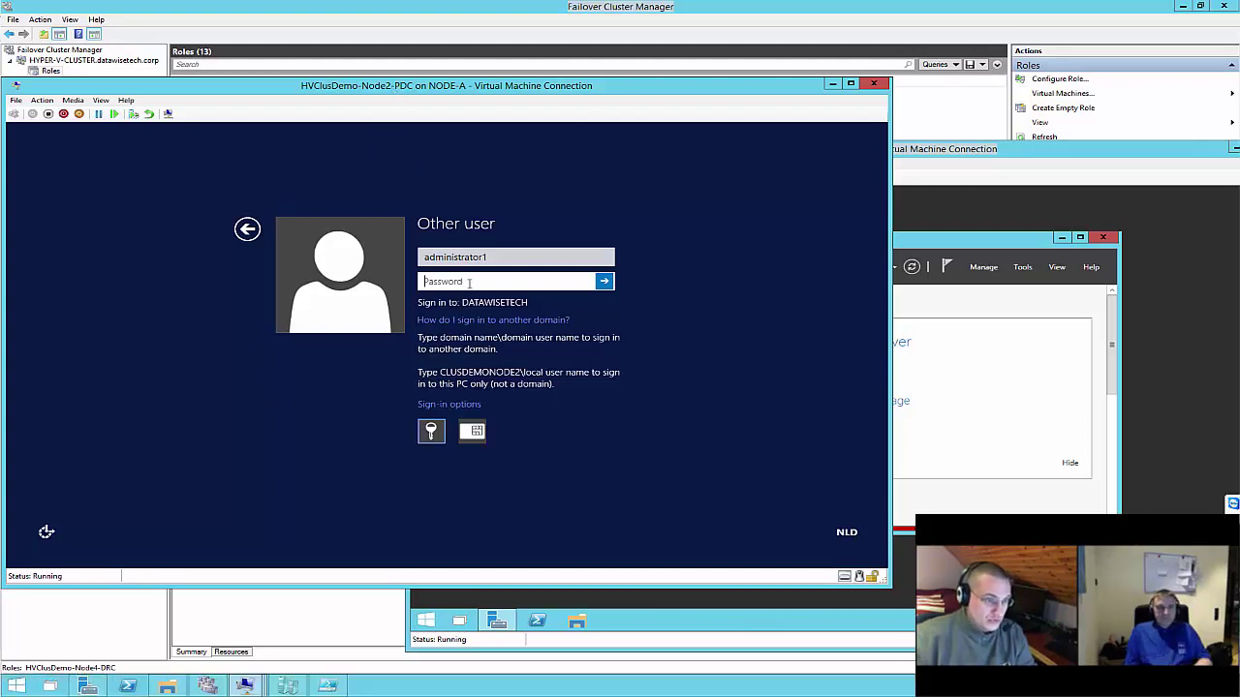
{"action": "key", "text": "Escape"}
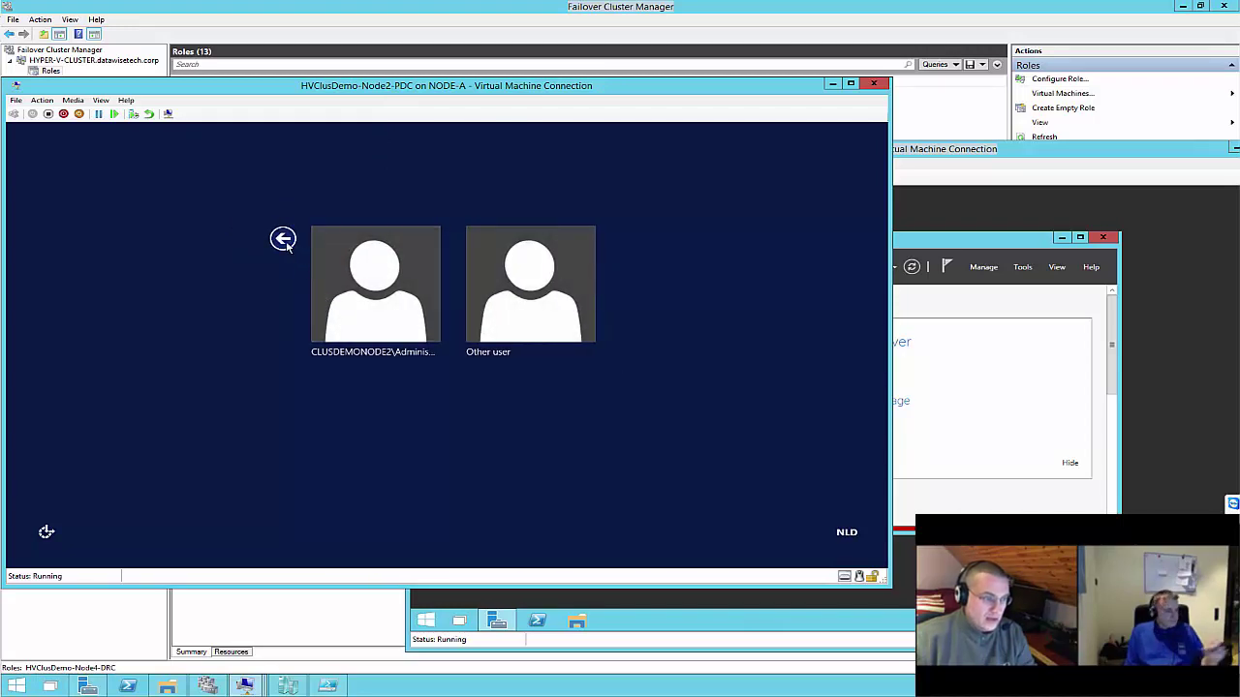
{"action": "left_click", "coordinate": [372, 273]}
{"action": "key", "text": "Tab"}
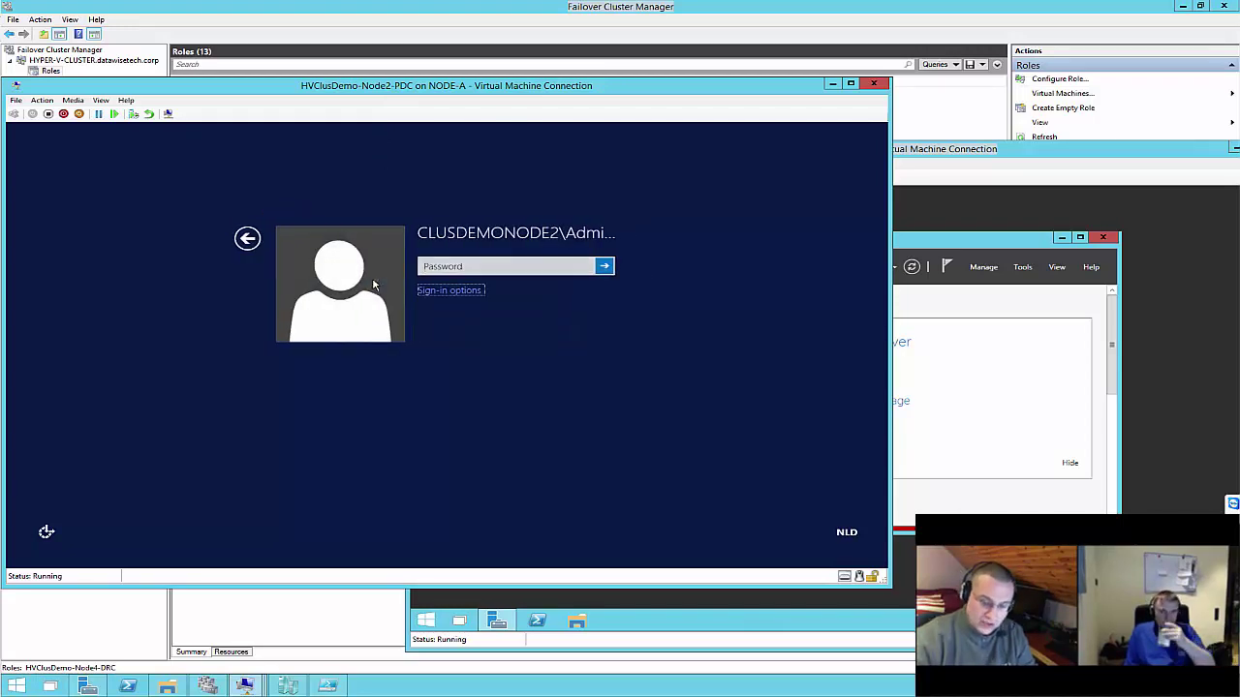
{"action": "left_click", "coordinate": [464, 265]}
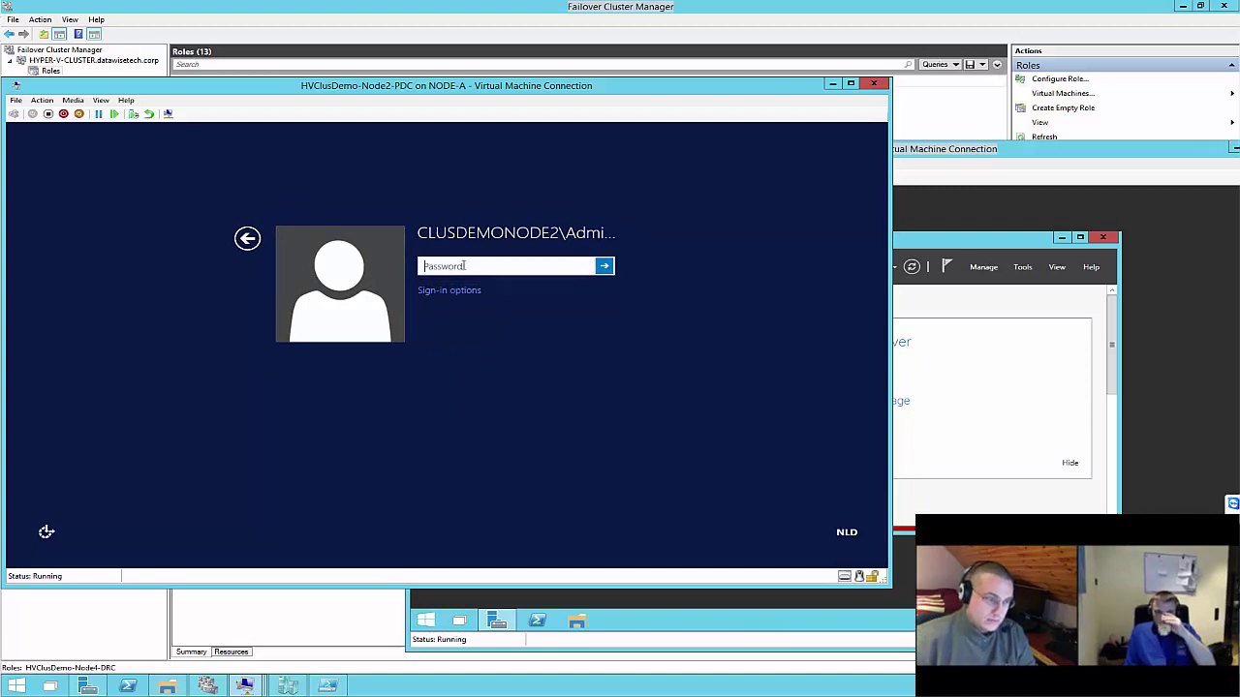
{"action": "key", "text": "Tab"}
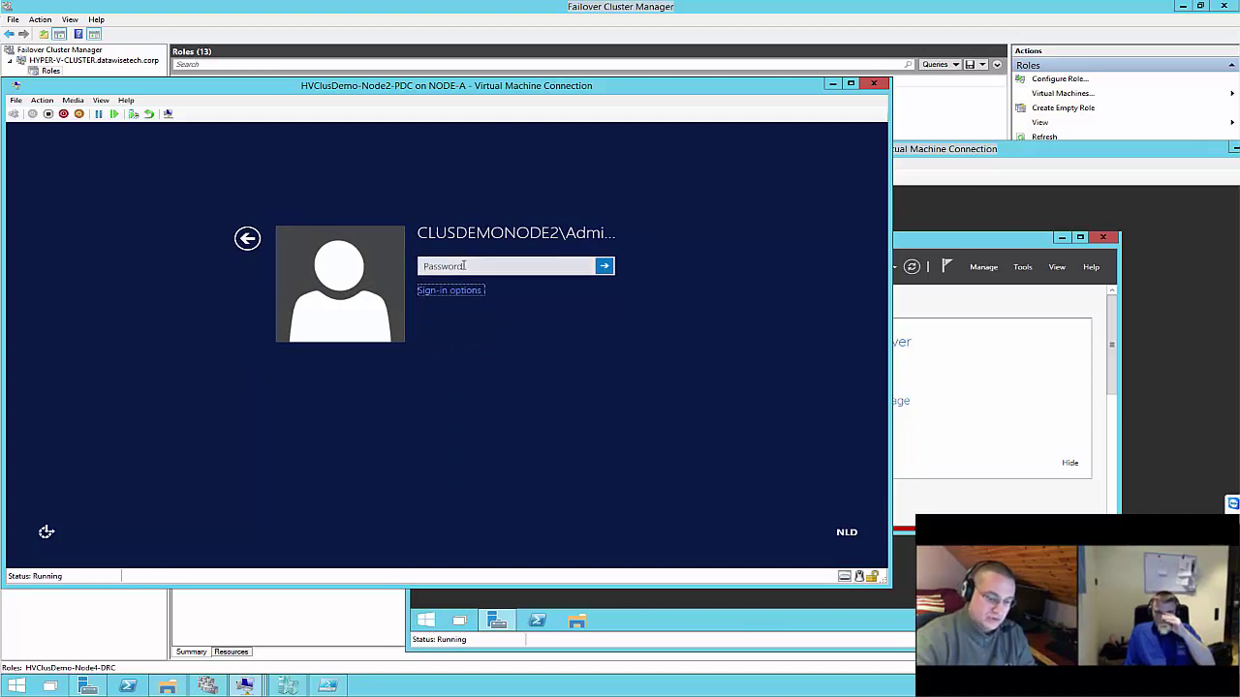
{"action": "left_click", "coordinate": [464, 265]}
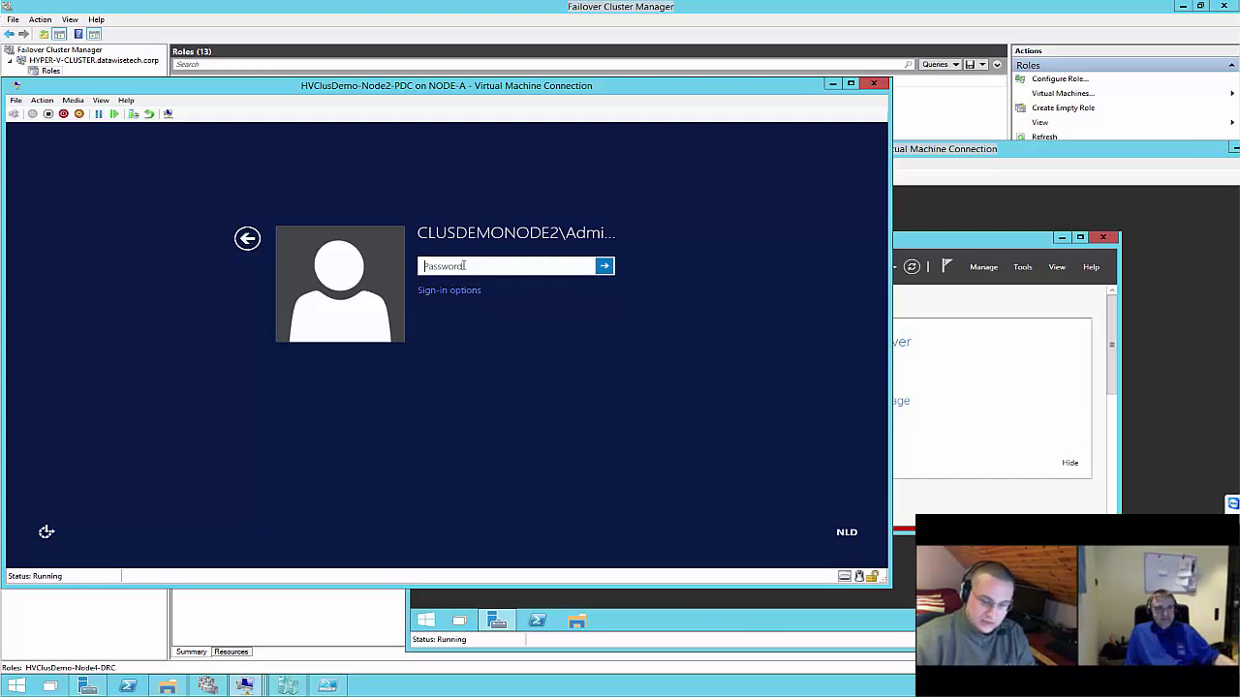
{"action": "type", "text": "••••••••"}
{"action": "key", "text": "Return"}
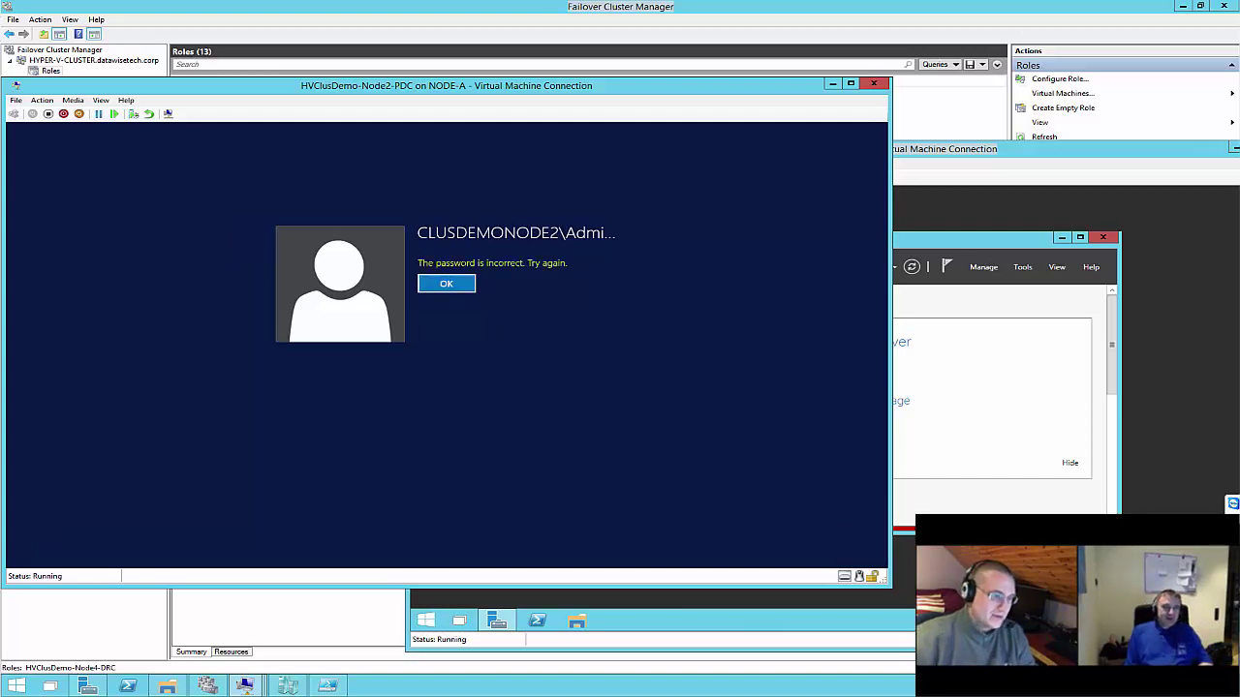
{"action": "left_click", "coordinate": [441, 282]}
{"action": "type", "text": "•••"}
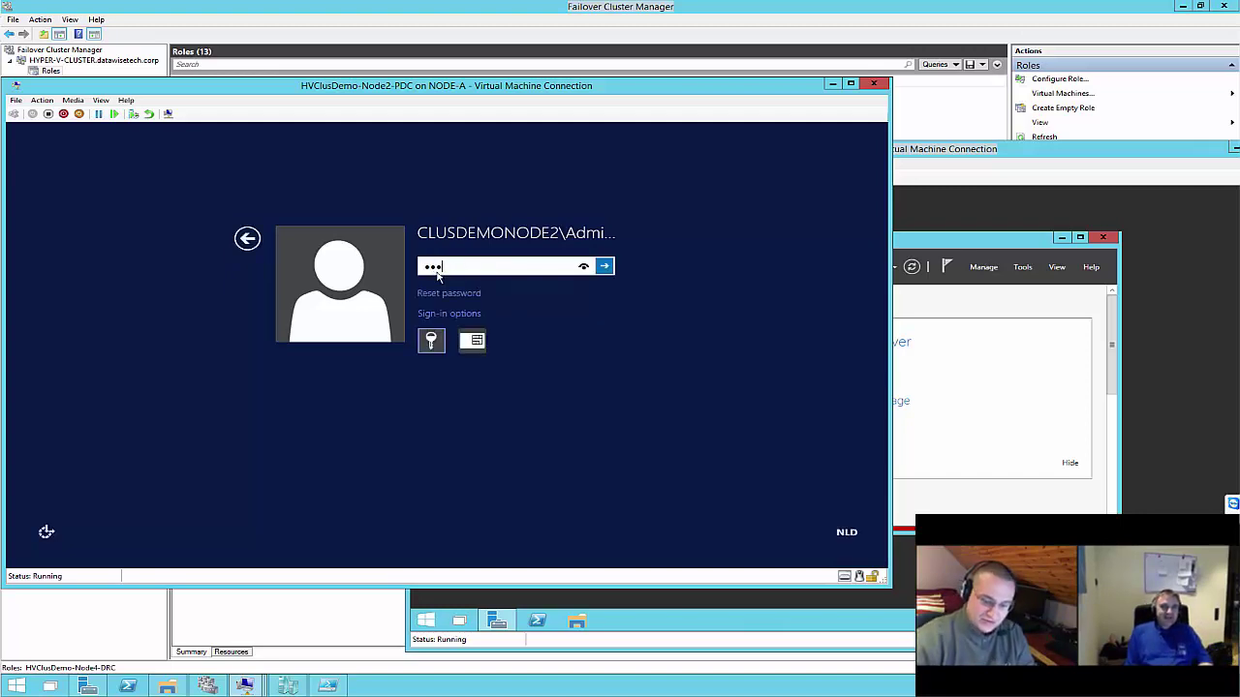
{"action": "type", "text": "•••••••••••"}
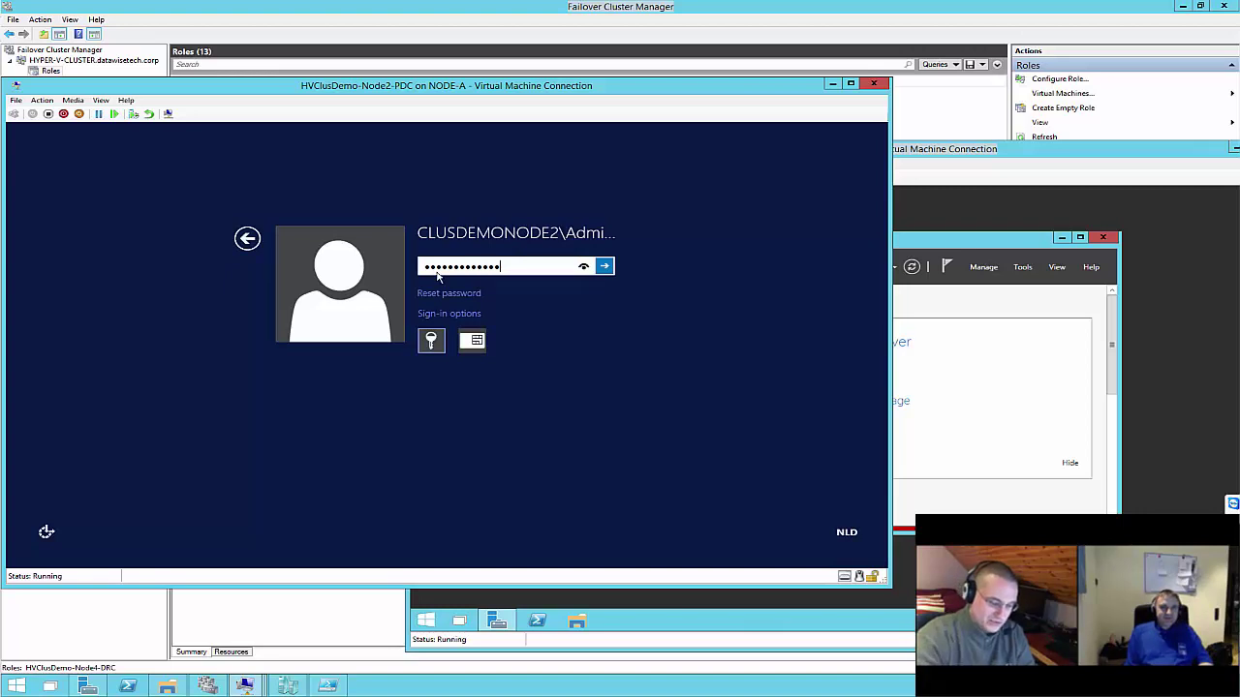
{"action": "key", "text": "Return"}
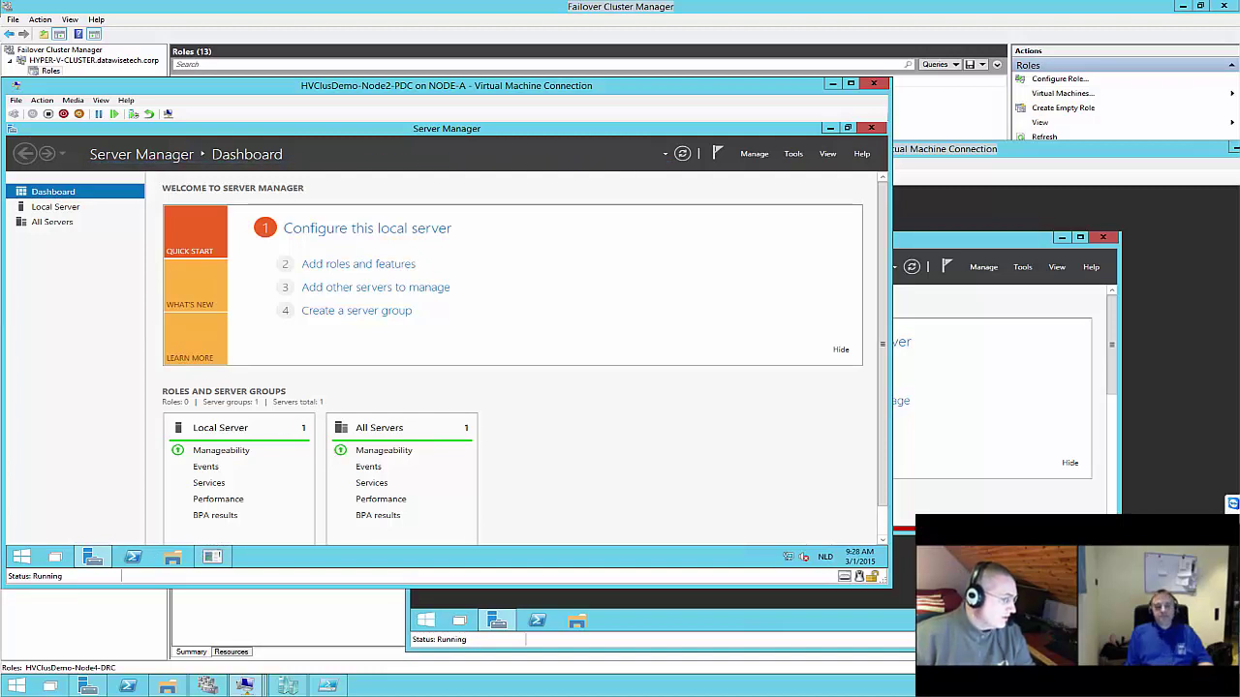
Launch PowerShell ISE as Administrator from the taskbar, closing the plain console opened by mistake
{"action": "right_click", "coordinate": [136, 556]}
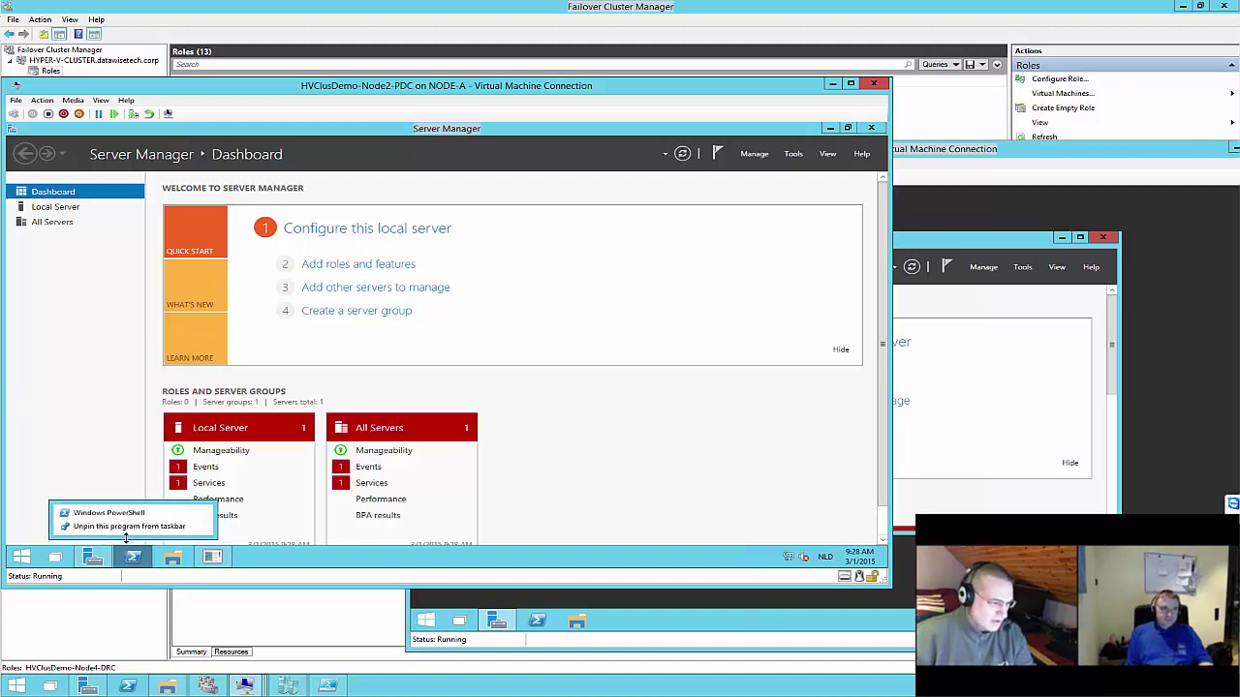
{"action": "left_click", "coordinate": [124, 523]}
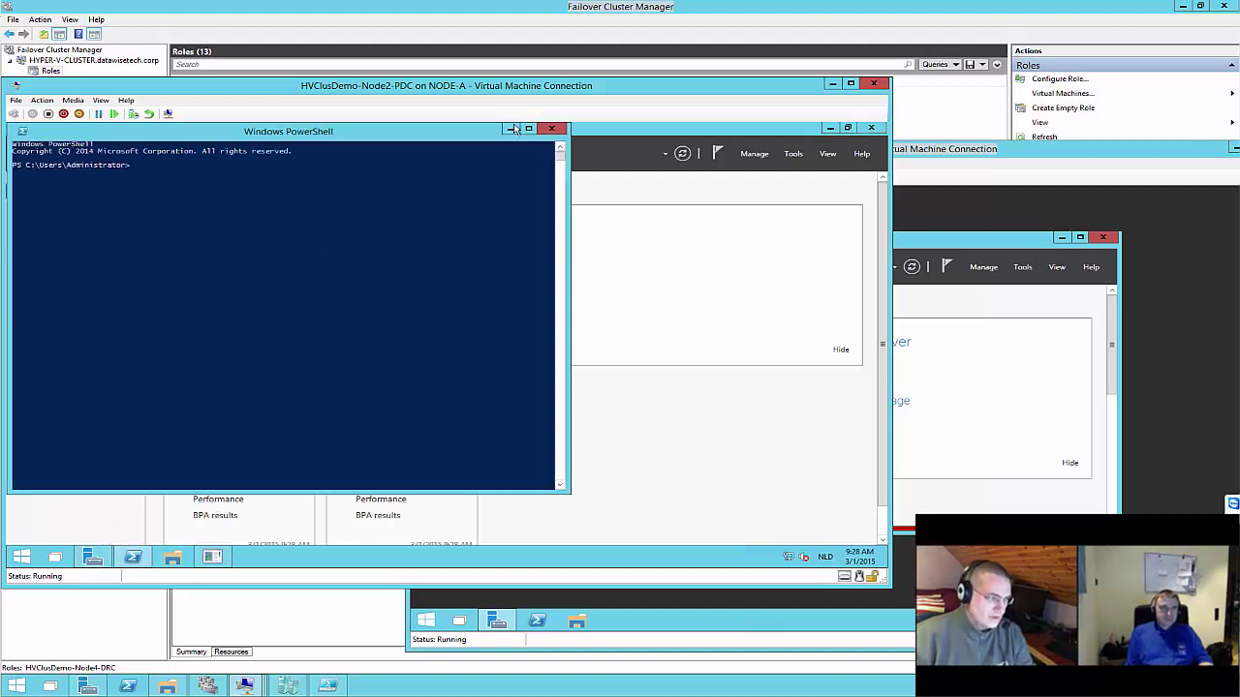
{"action": "left_click", "coordinate": [551, 130]}
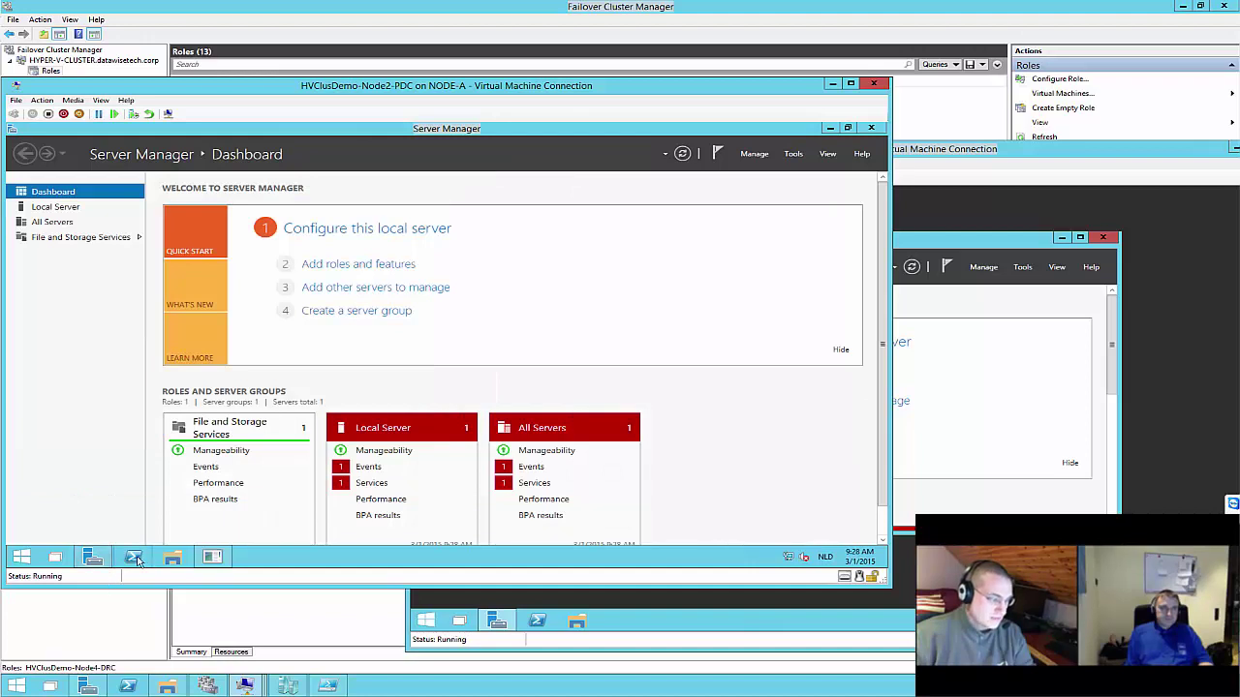
{"action": "right_click", "coordinate": [133, 557]}
{"action": "left_click", "coordinate": [114, 471]}
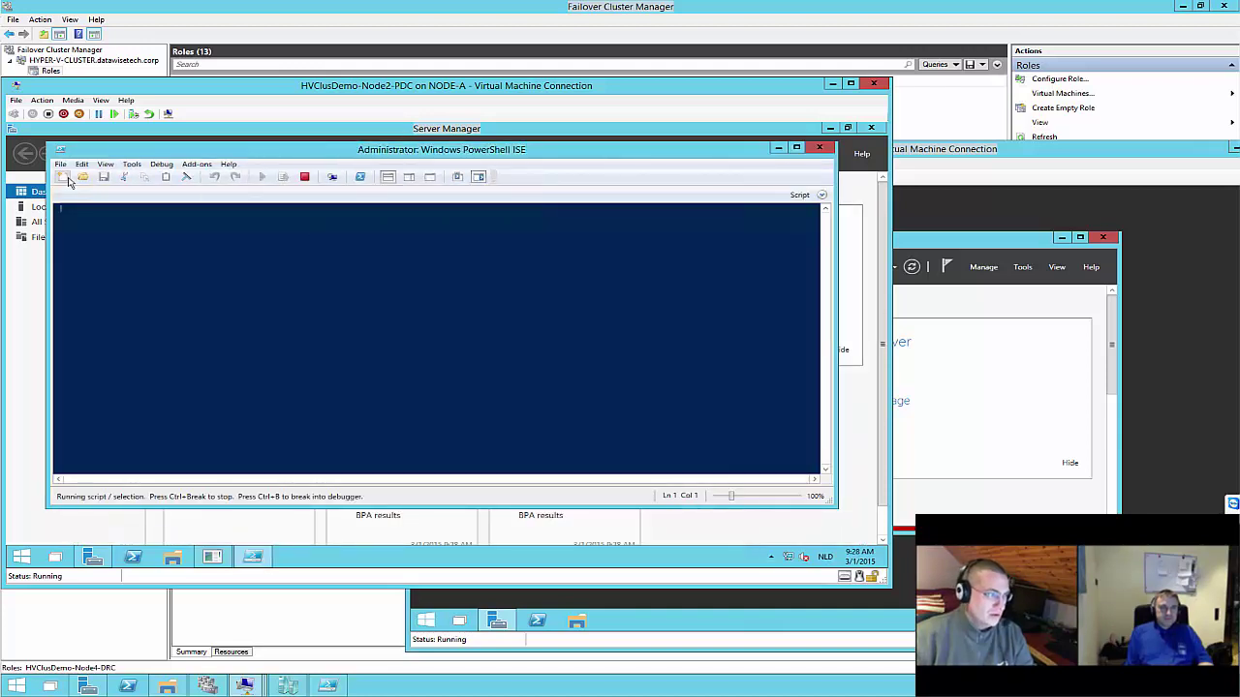
Type Reset-ComputerMachinePassword -Credential -server SPAR into the untitled script
{"action": "type", "text": "Res"}
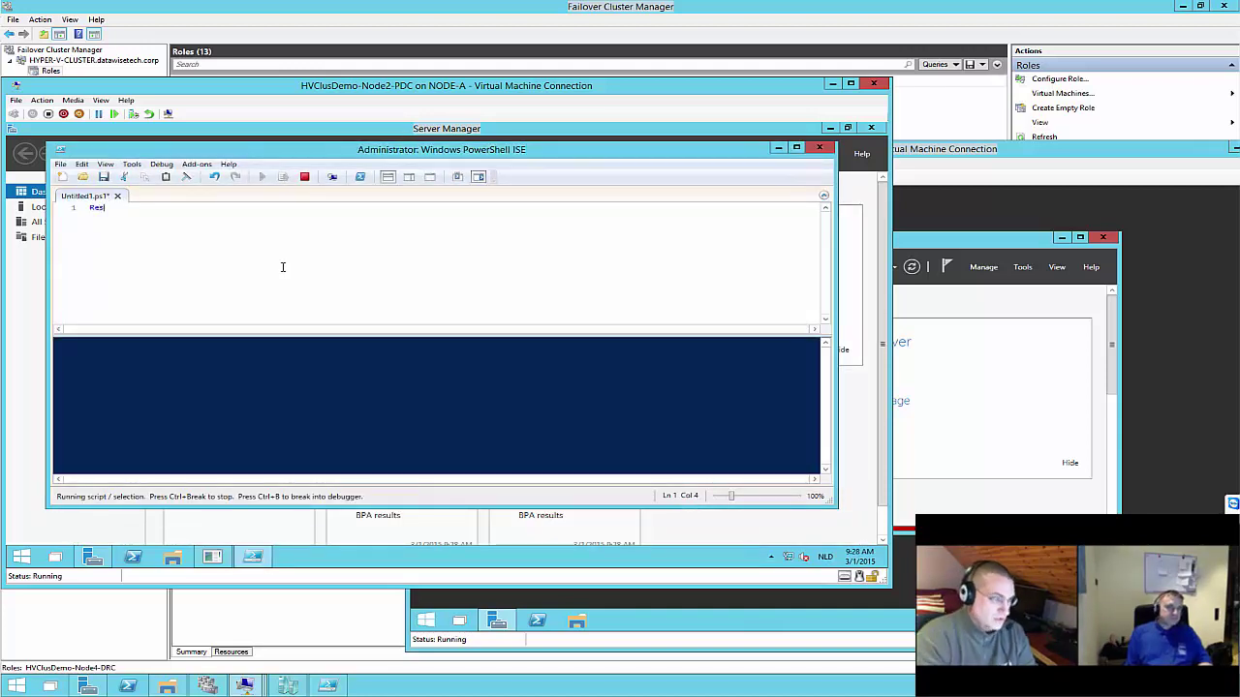
{"action": "type", "text": "et"}
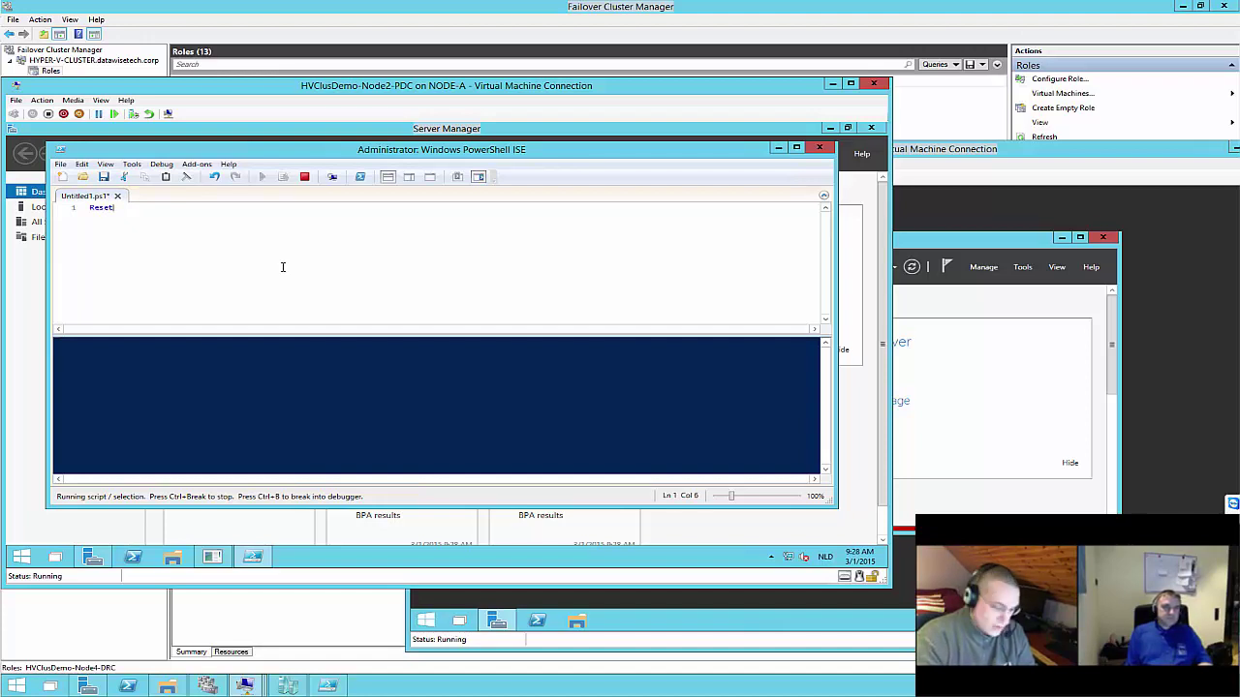
{"action": "type", "text": "-co"}
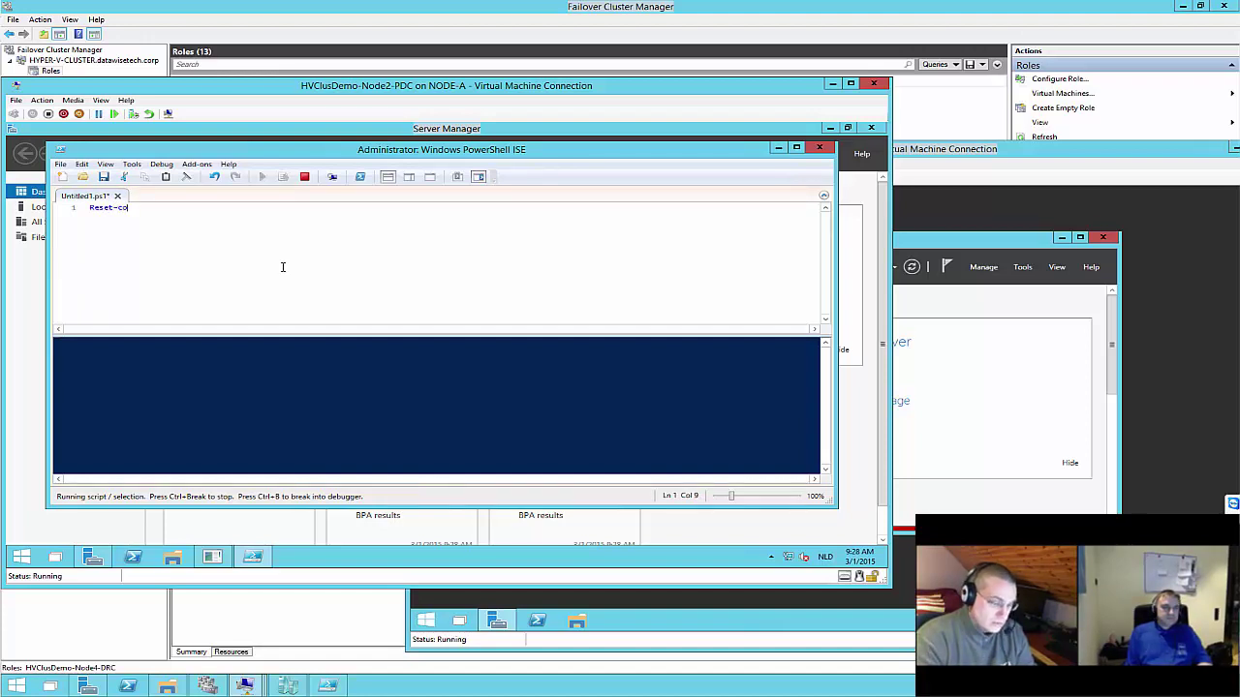
{"action": "type", "text": "mp"}
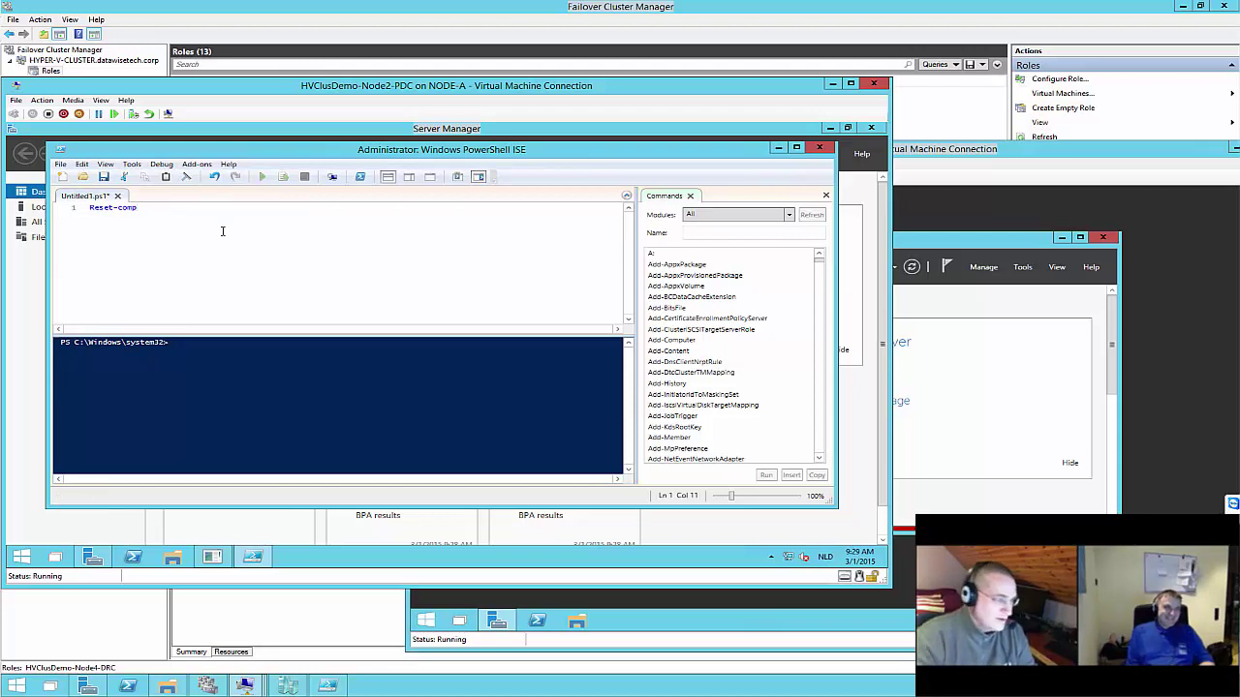
{"action": "key", "text": "Tab"}
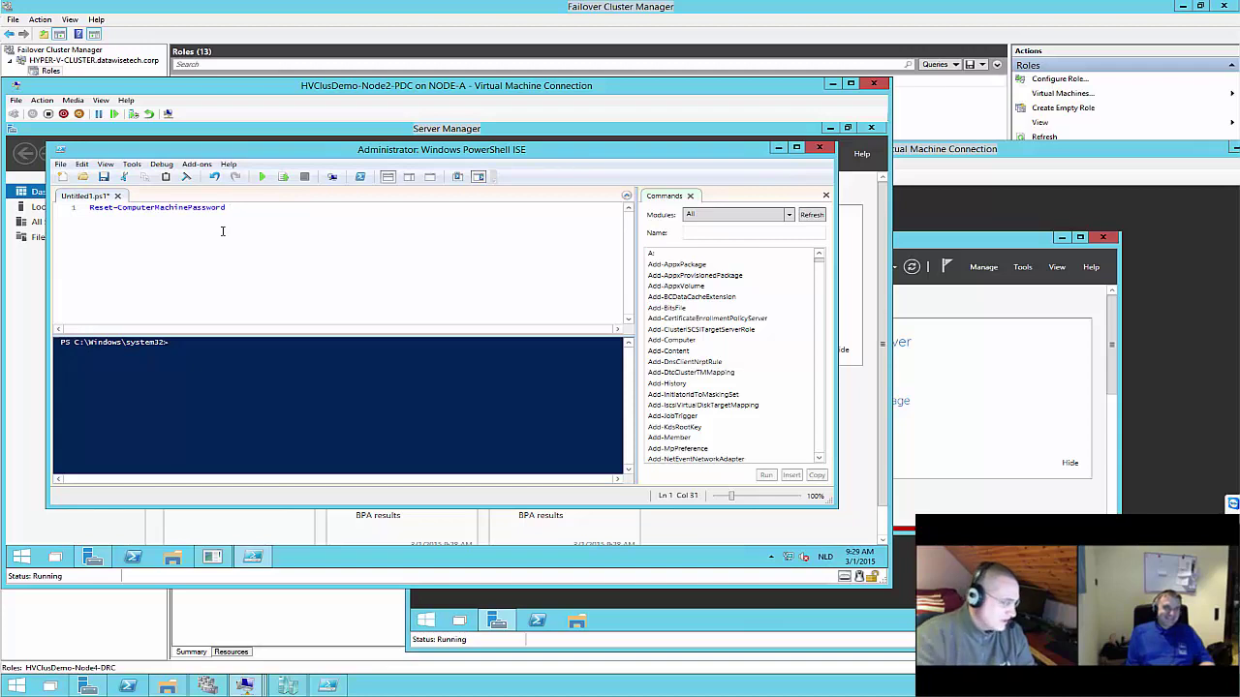
{"action": "type", "text": "-Credential"}
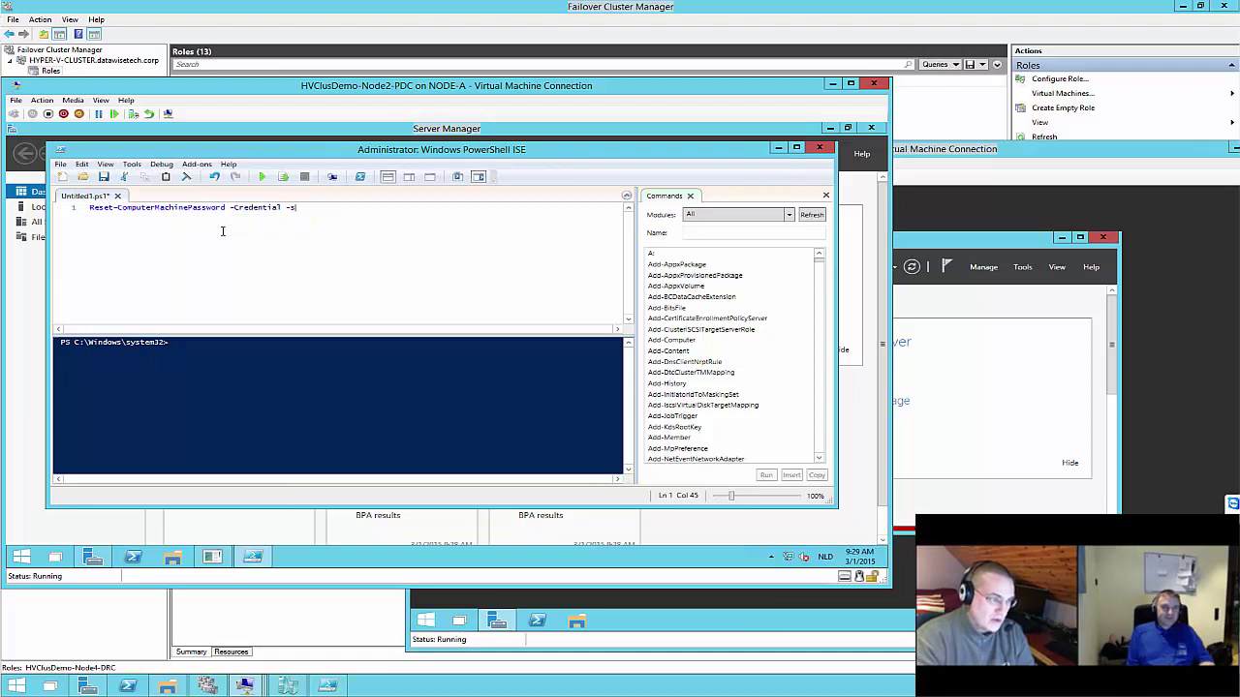
{"action": "type", "text": " -ser"}
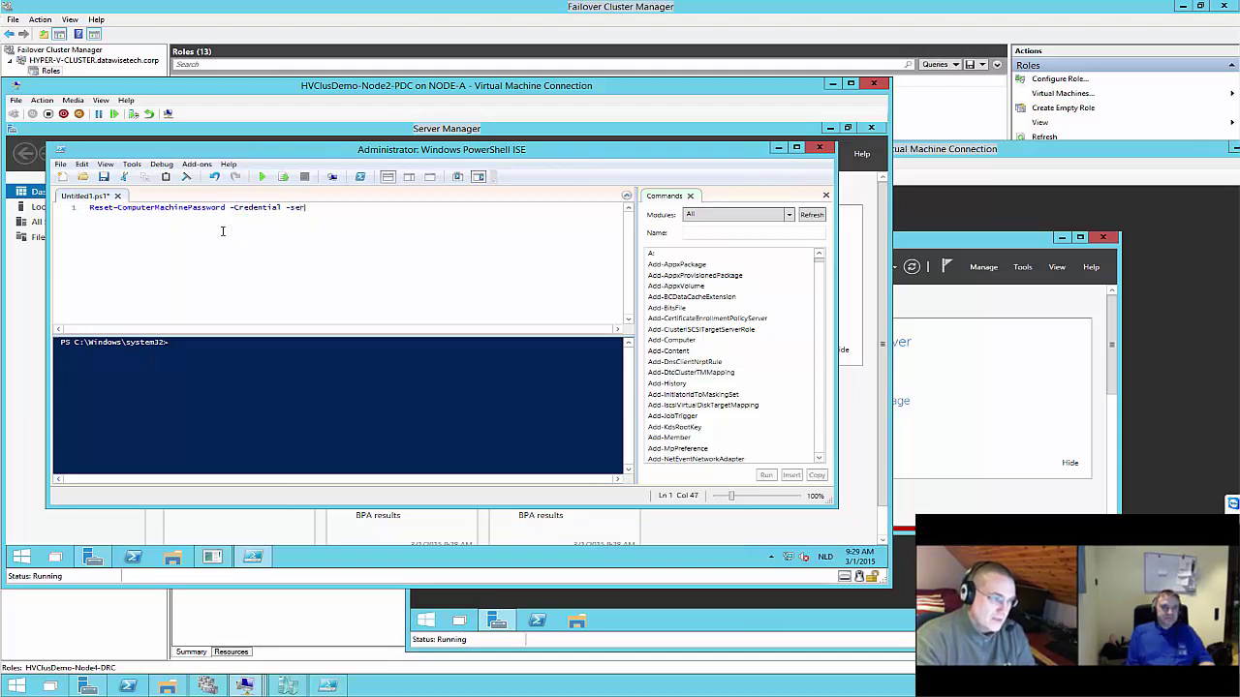
{"action": "type", "text": "ver SPARTAN"}
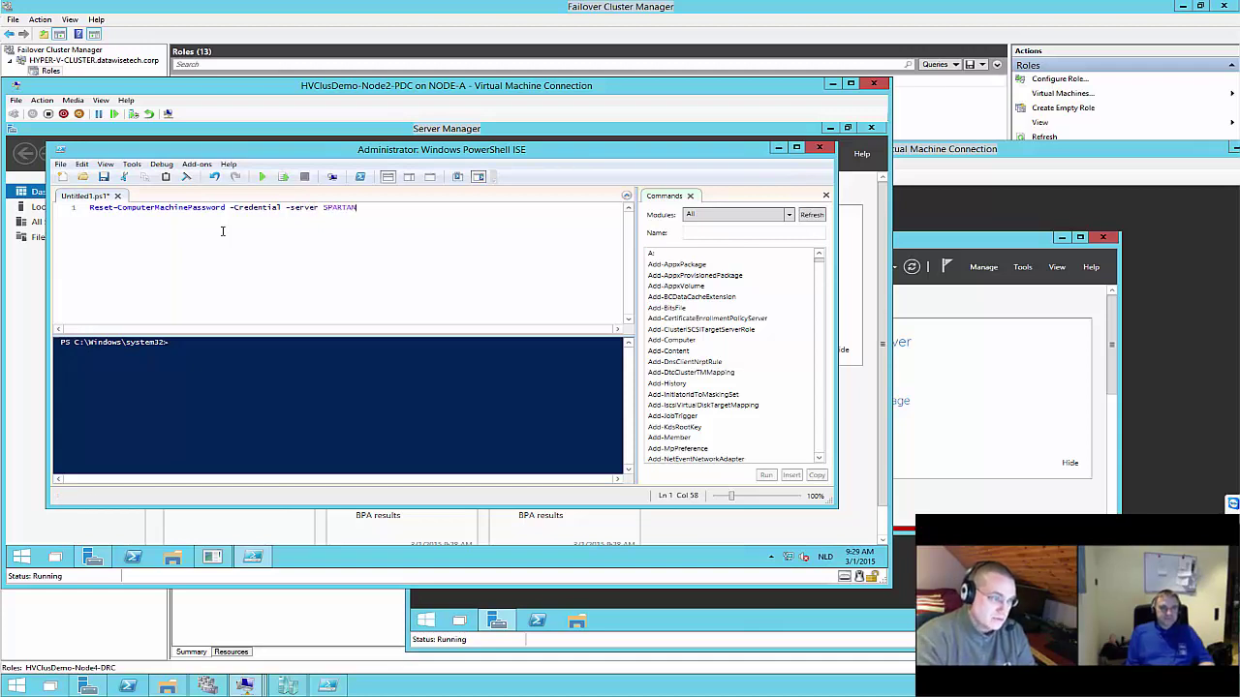
Reset the machine password against SPARTAN with the domain administrator credential, then return to Server Manager
{"action": "left_click", "coordinate": [261, 176]}
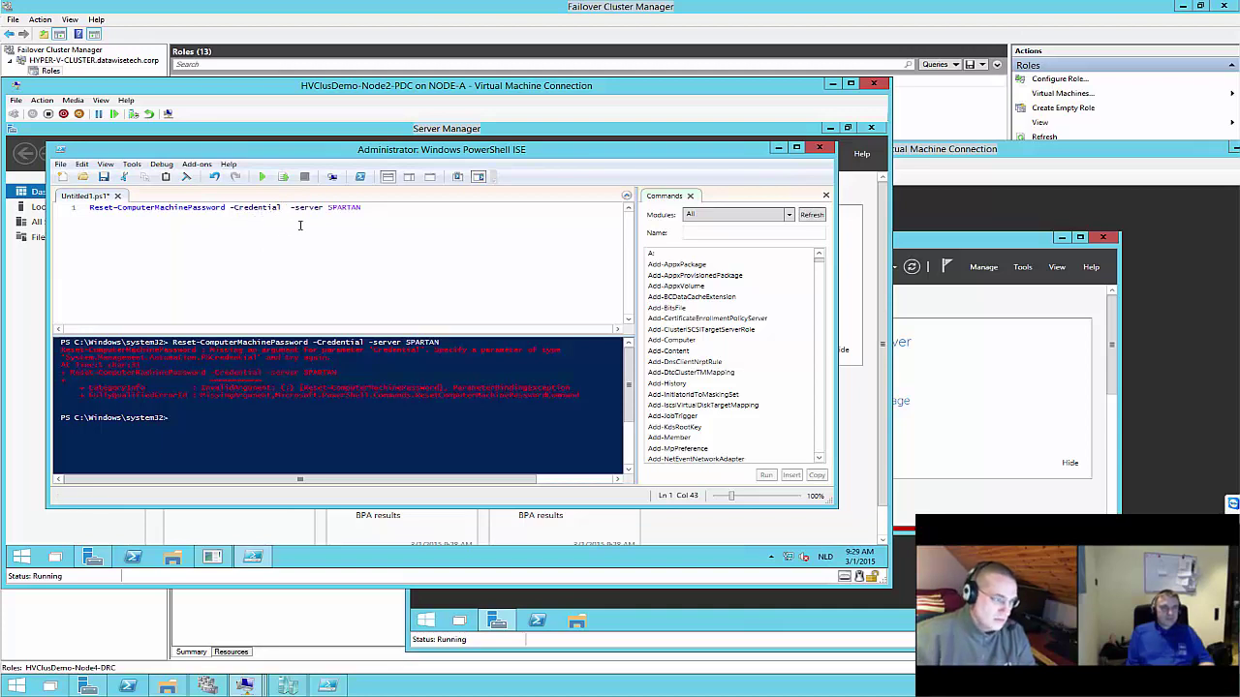
{"action": "type", "text": "DATAWIS"}
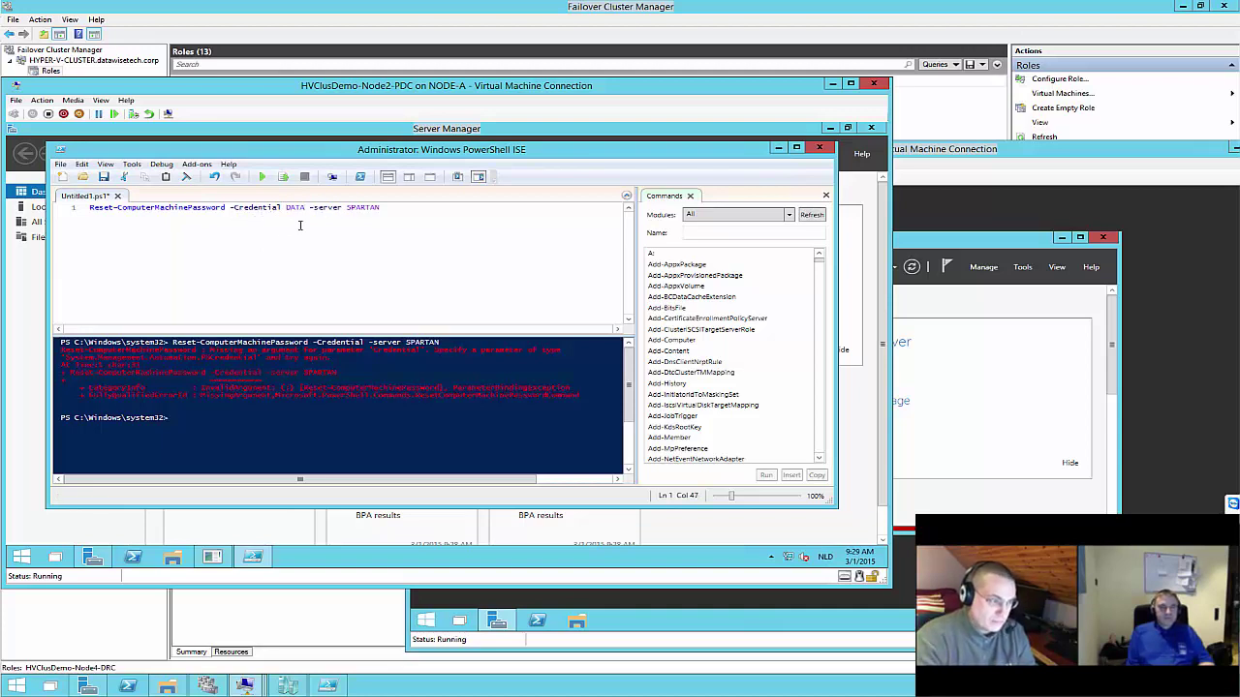
{"action": "type", "text": "ETEC"}
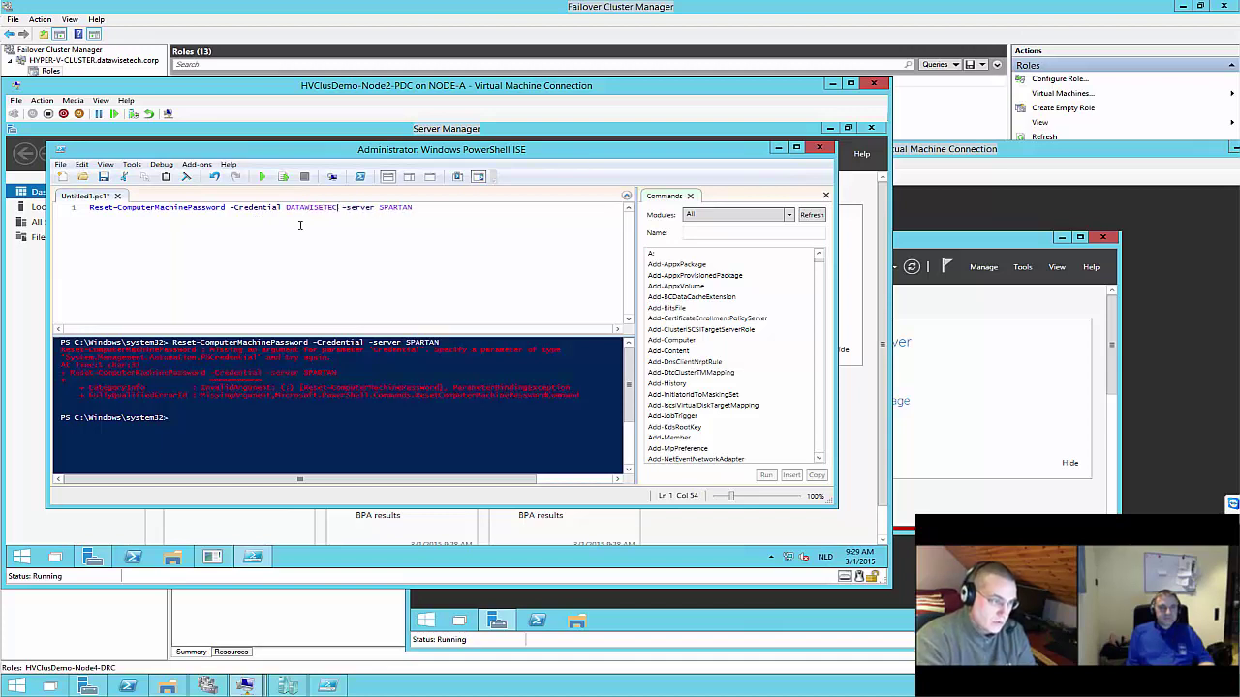
{"action": "type", "text": "H\\"}
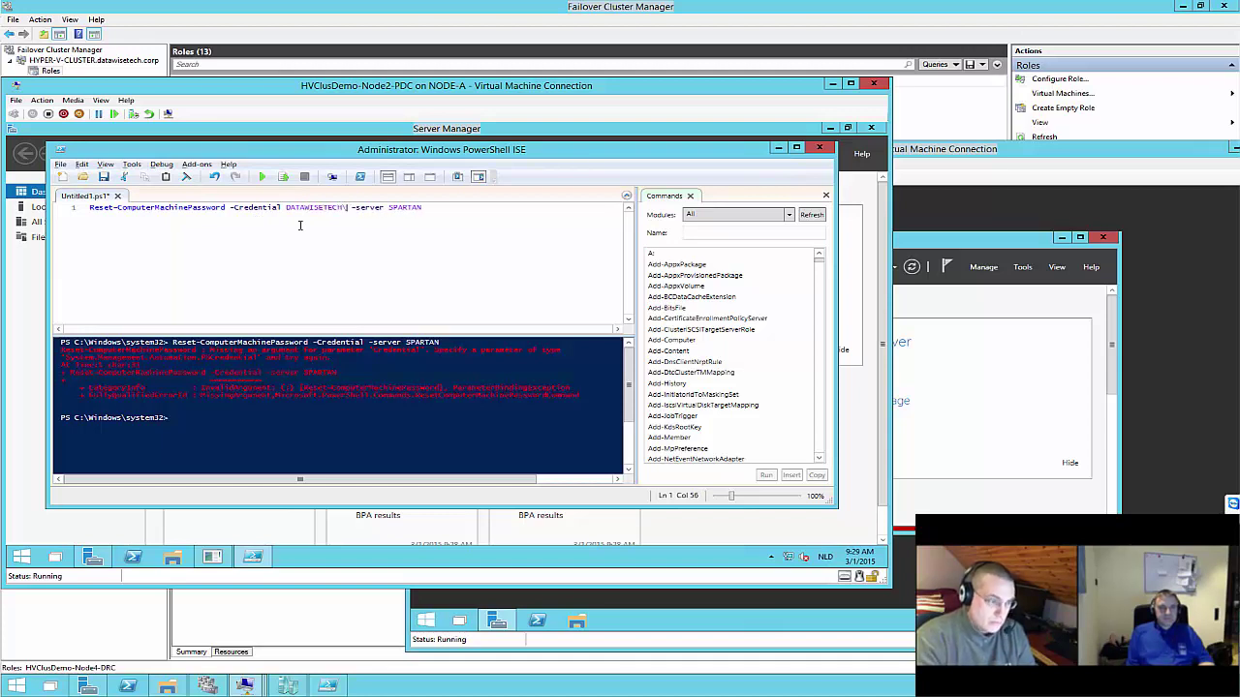
{"action": "type", "text": "adminis"}
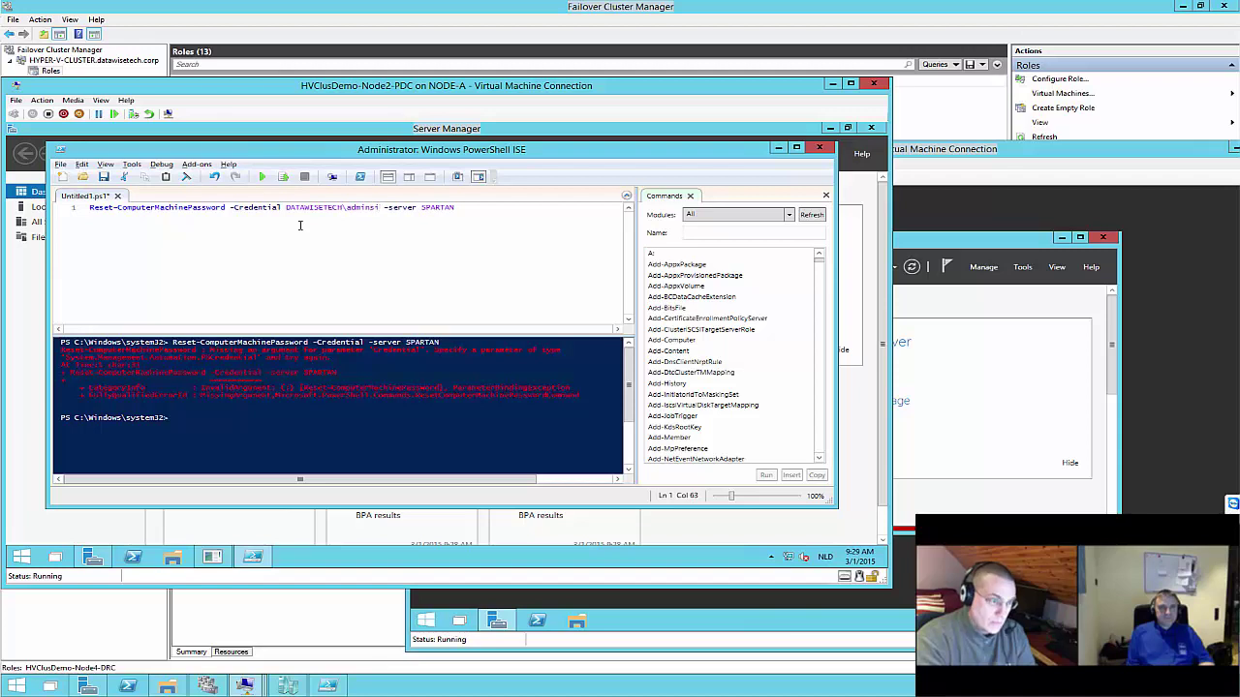
{"action": "key", "text": "BackSpace"}
{"action": "key", "text": "BackSpace"}
{"action": "type", "text": "i"}
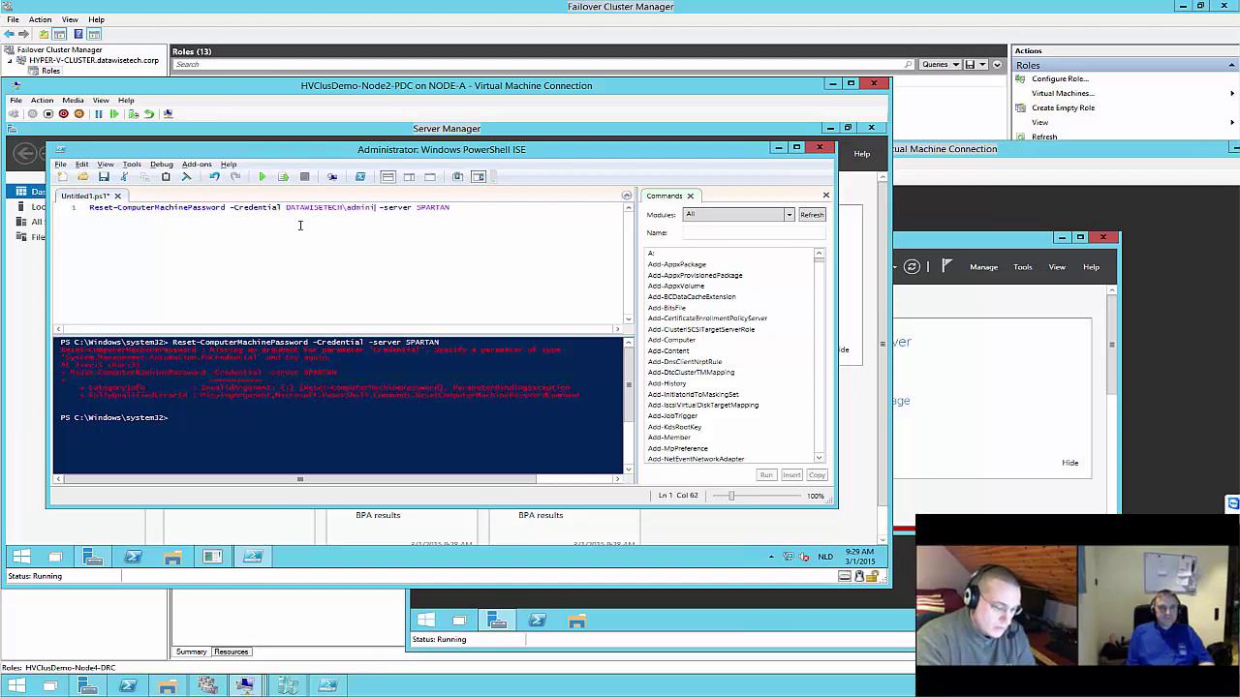
{"action": "type", "text": "strator1"}
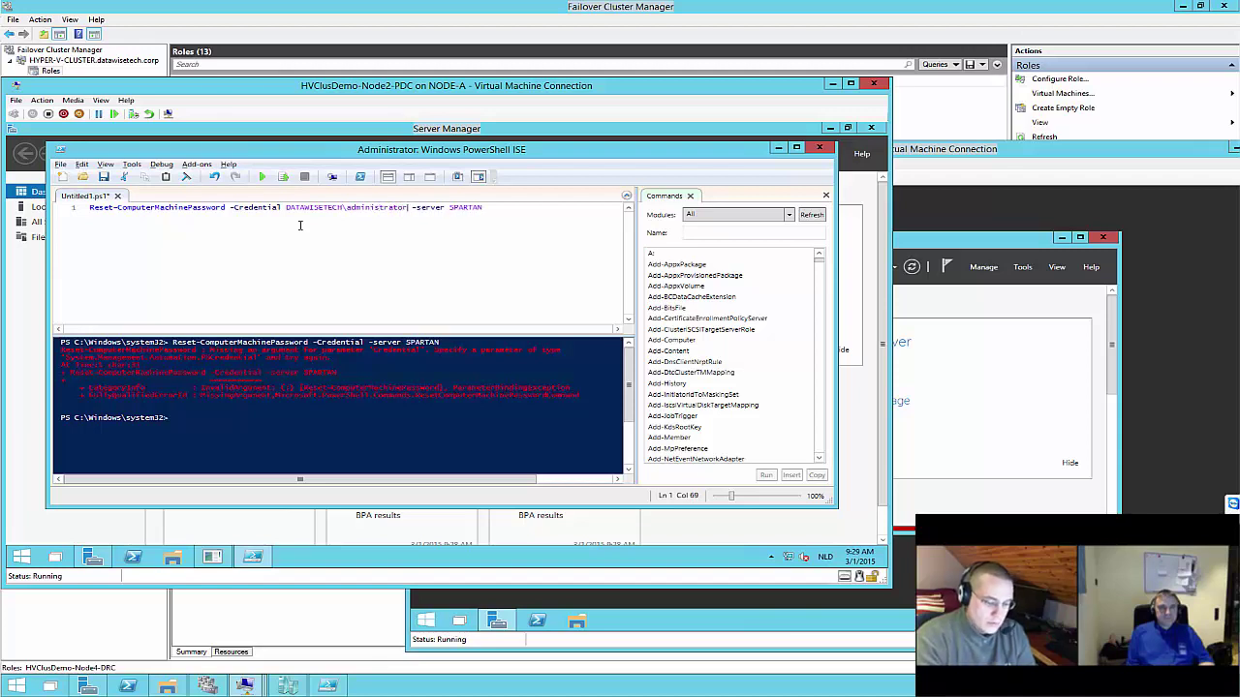
{"action": "left_click", "coordinate": [274, 178]}
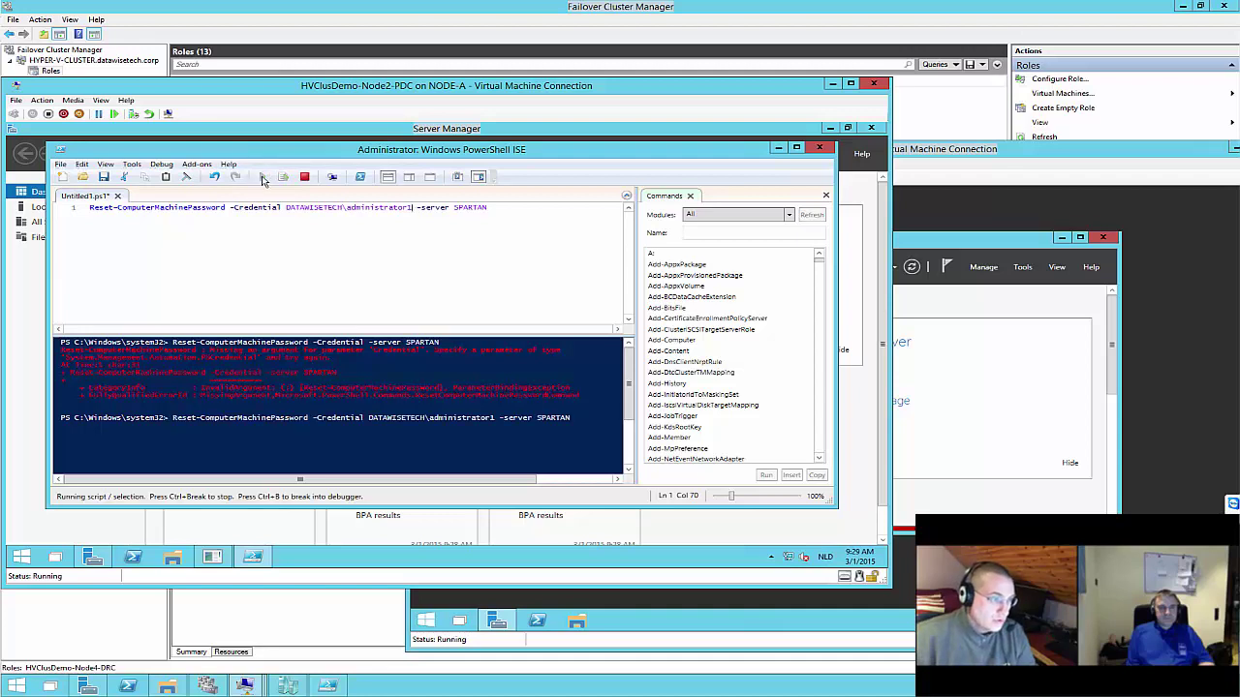
{"action": "type", "text": "*****"}
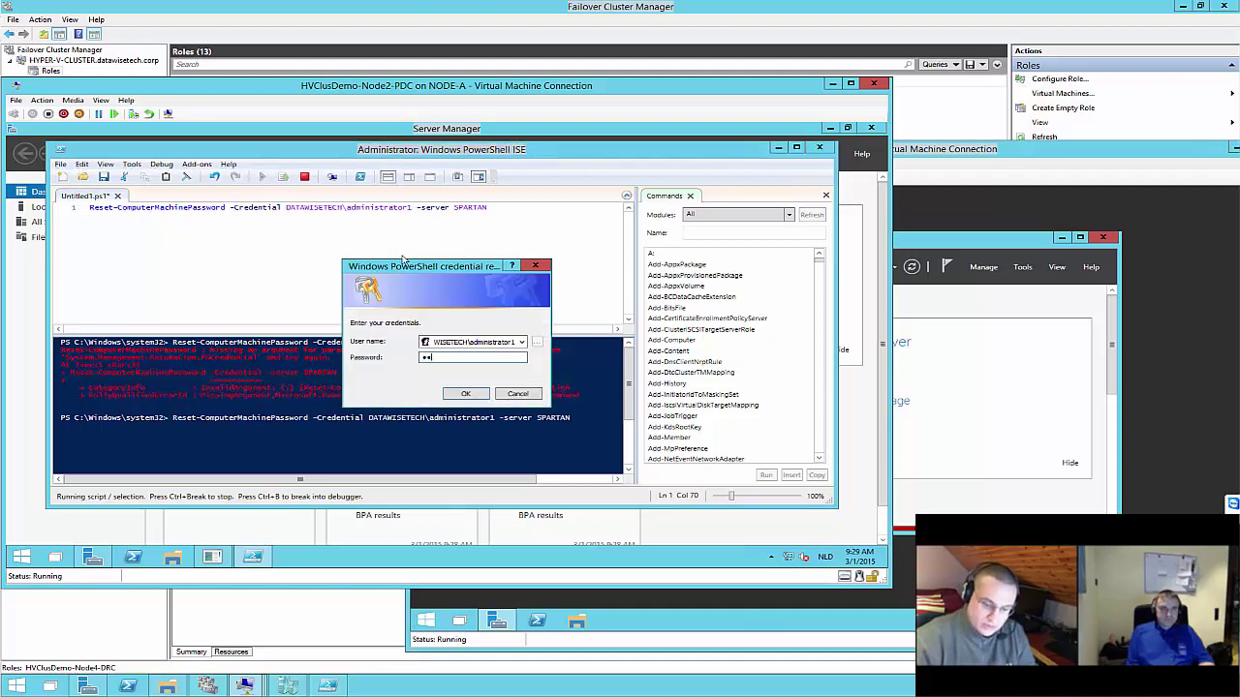
{"action": "key", "text": "Return"}
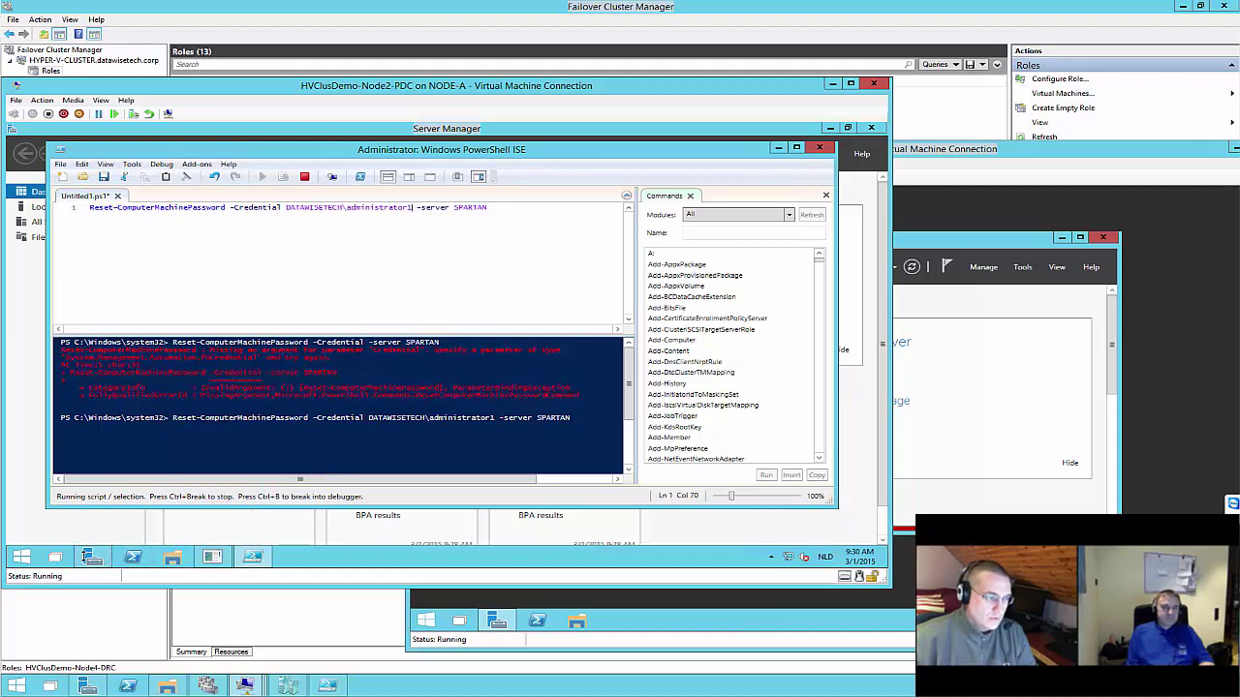
{"action": "left_click", "coordinate": [92, 558]}
{"action": "left_click", "coordinate": [793, 154]}
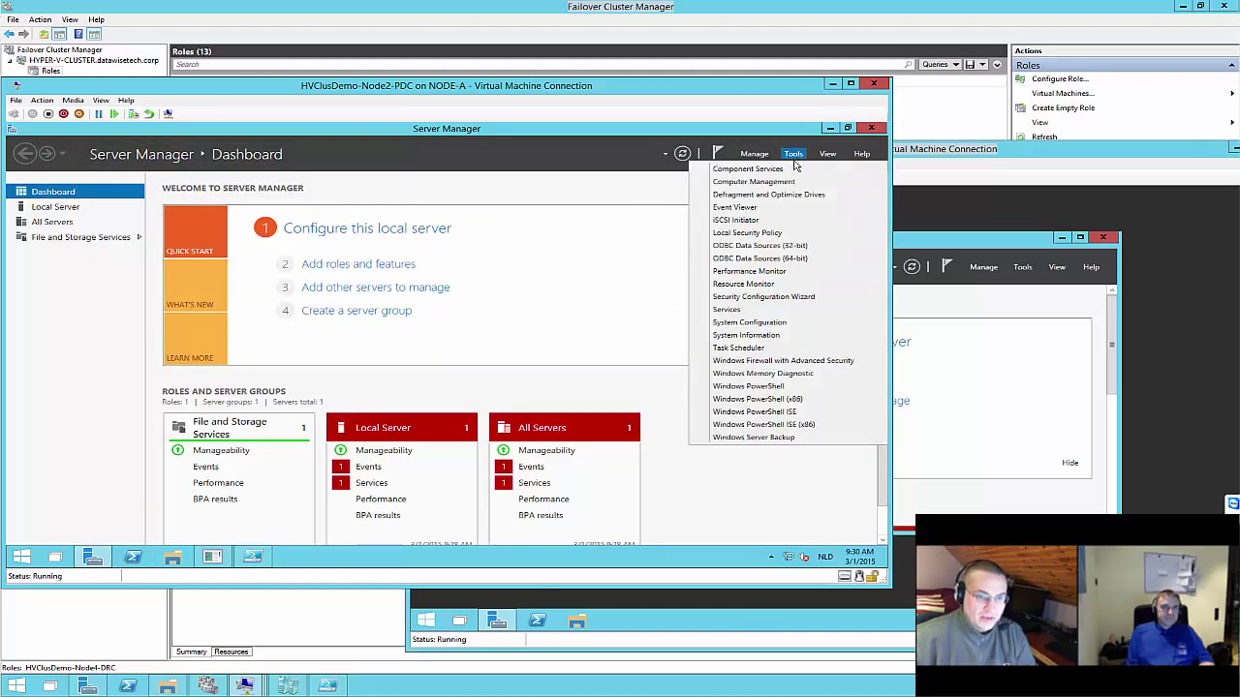
Start the Add Roles and Features Wizard and advance through to the Features page
{"action": "left_click", "coordinate": [717, 154]}
{"action": "left_click", "coordinate": [753, 154]}
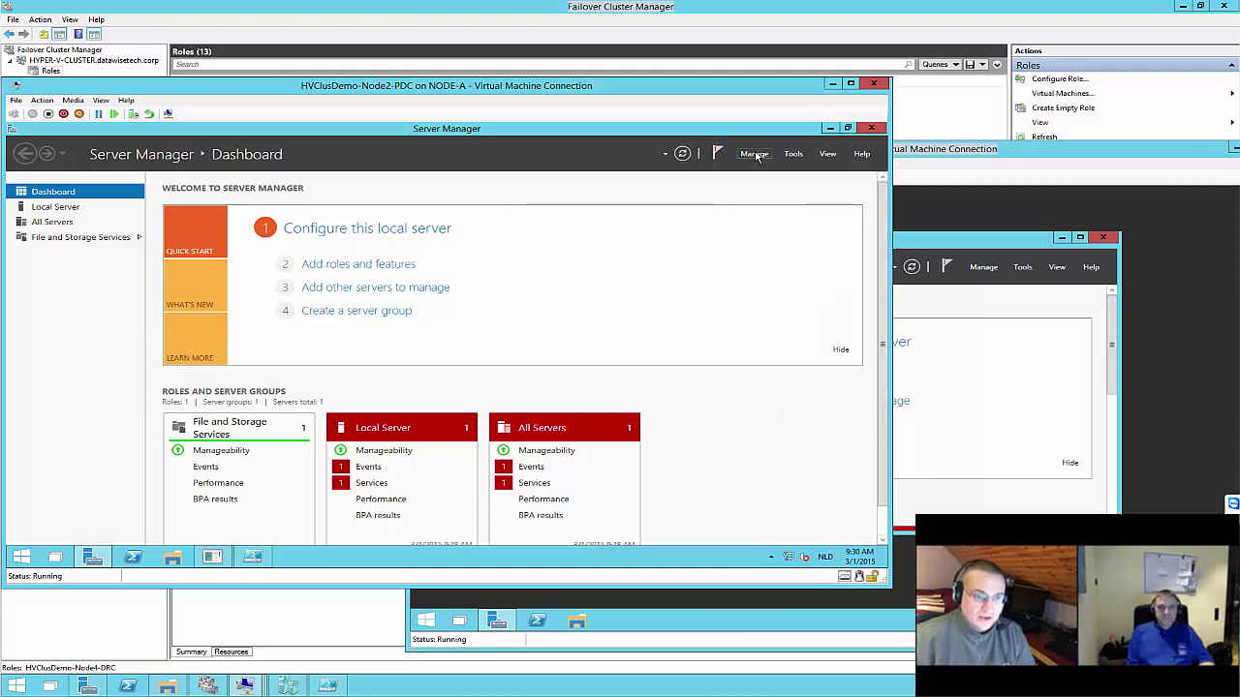
{"action": "left_click", "coordinate": [753, 154]}
{"action": "left_click", "coordinate": [768, 170]}
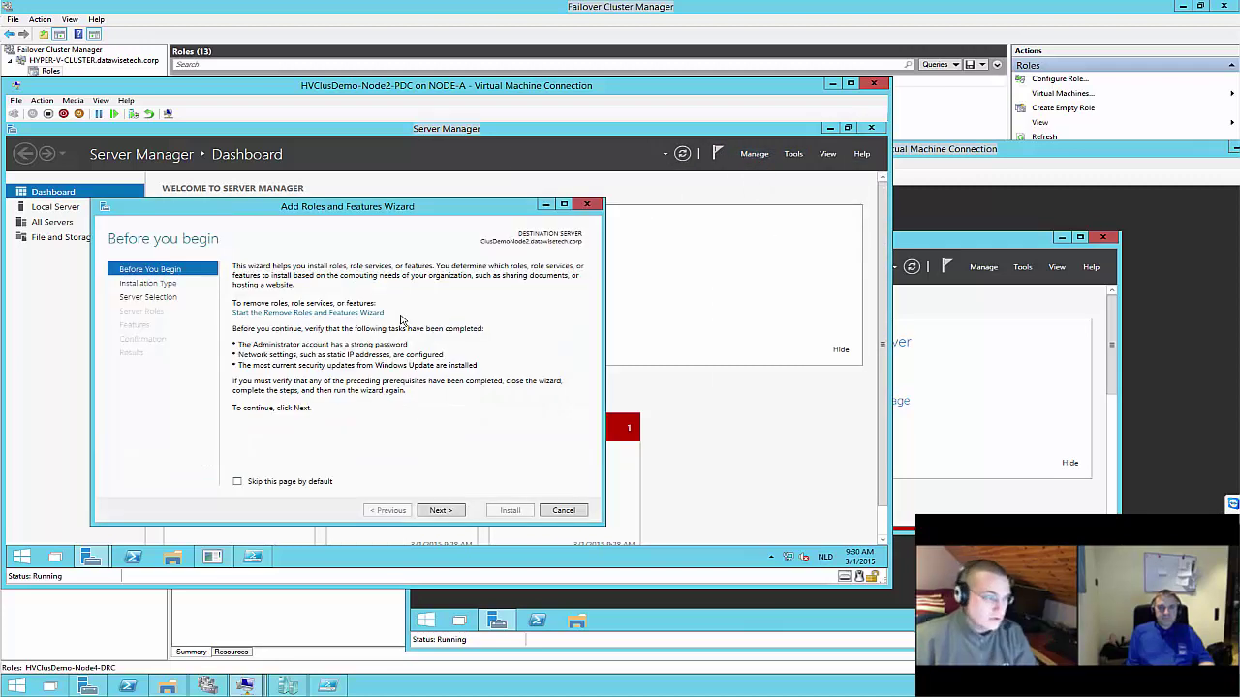
{"action": "left_click", "coordinate": [164, 284]}
{"action": "left_click", "coordinate": [155, 299]}
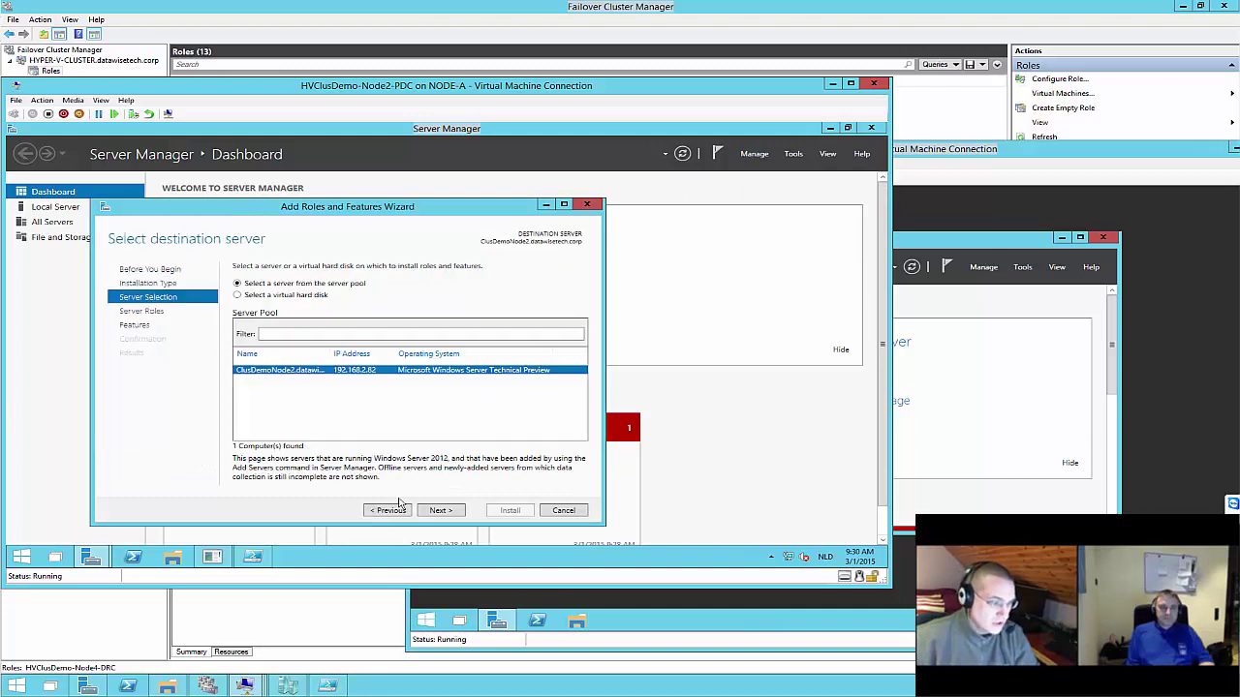
{"action": "left_click", "coordinate": [439, 510]}
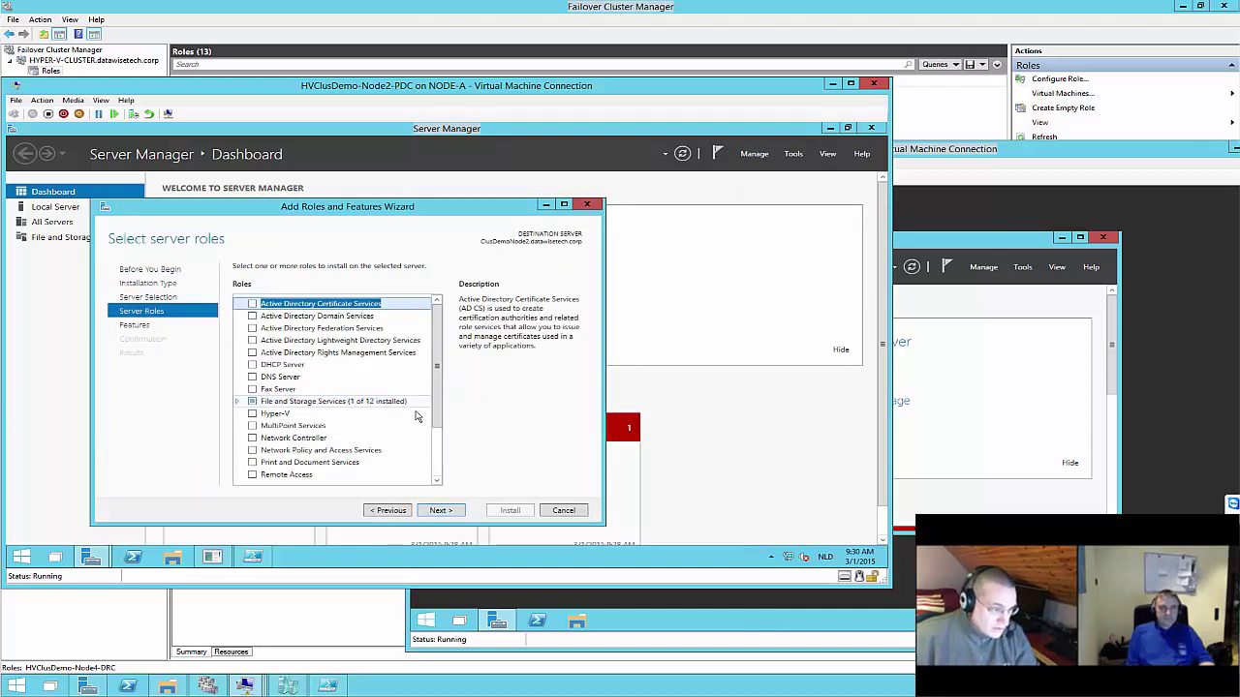
{"action": "scroll", "coordinate": [388, 436], "scroll_direction": "down", "scroll_amount": 2}
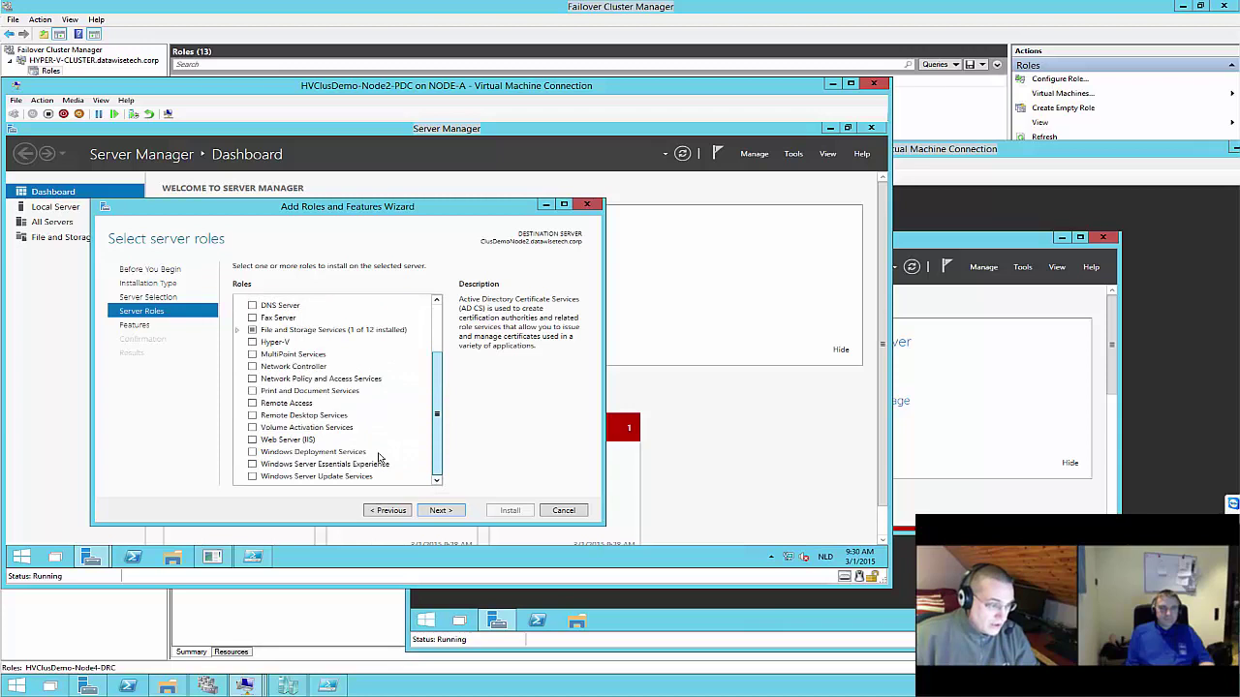
{"action": "left_click", "coordinate": [133, 326]}
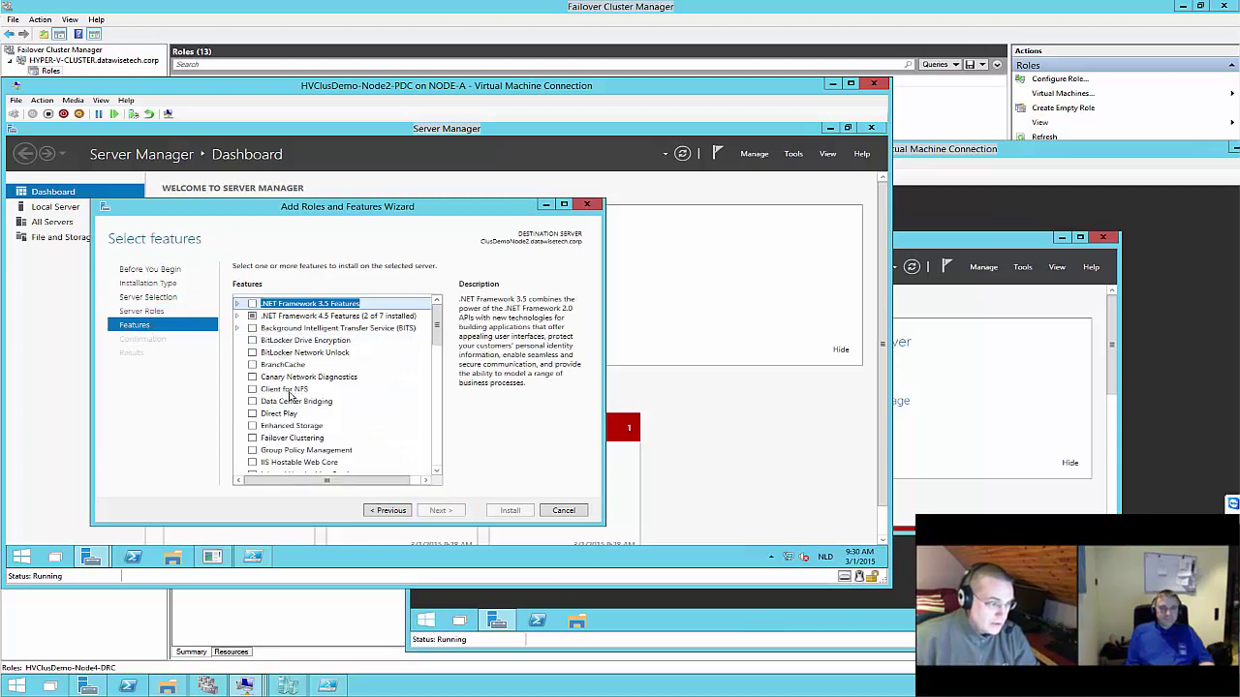
Select Windows Volume Replication and proceed to the confirmation page
{"action": "left_click", "coordinate": [258, 441]}
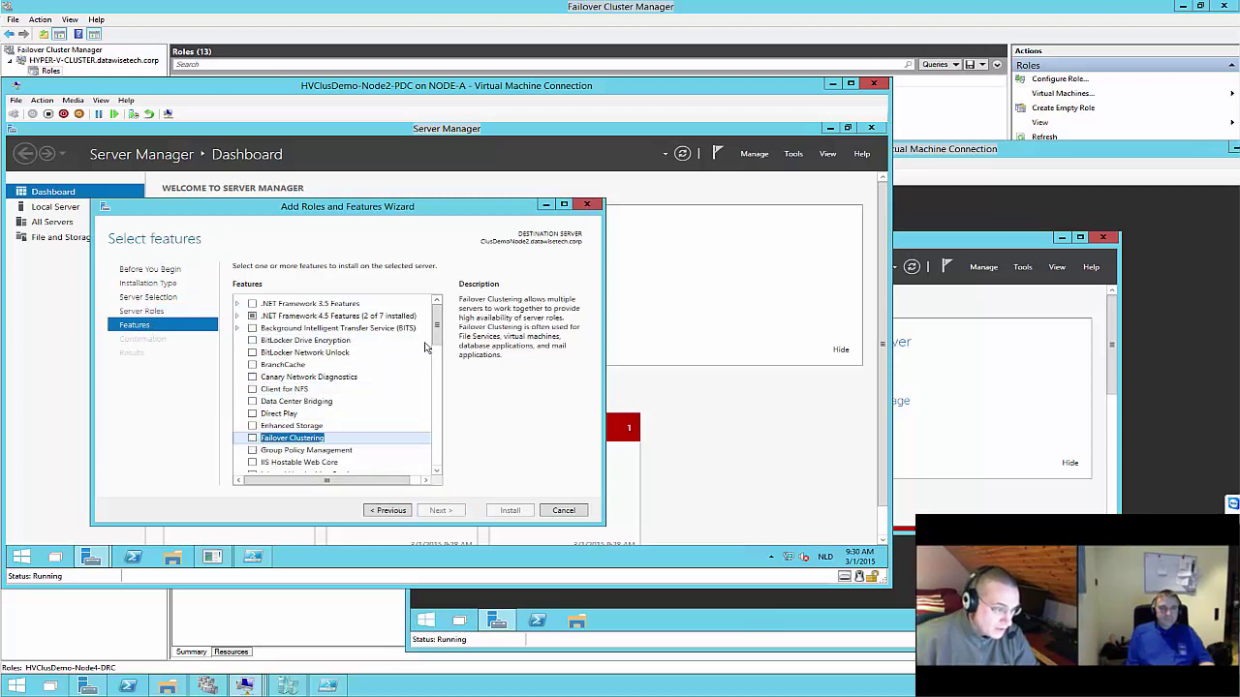
{"action": "left_click_drag", "start_coordinate": [437, 329], "coordinate": [434, 455]}
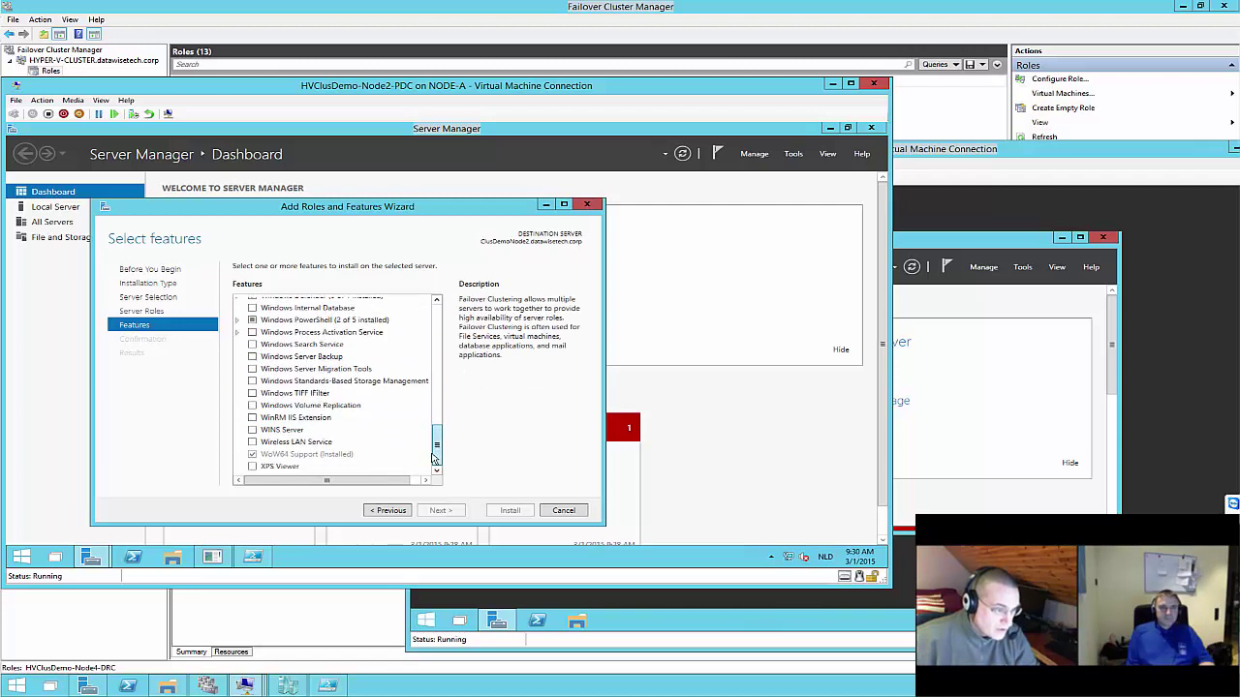
{"action": "left_click", "coordinate": [252, 405]}
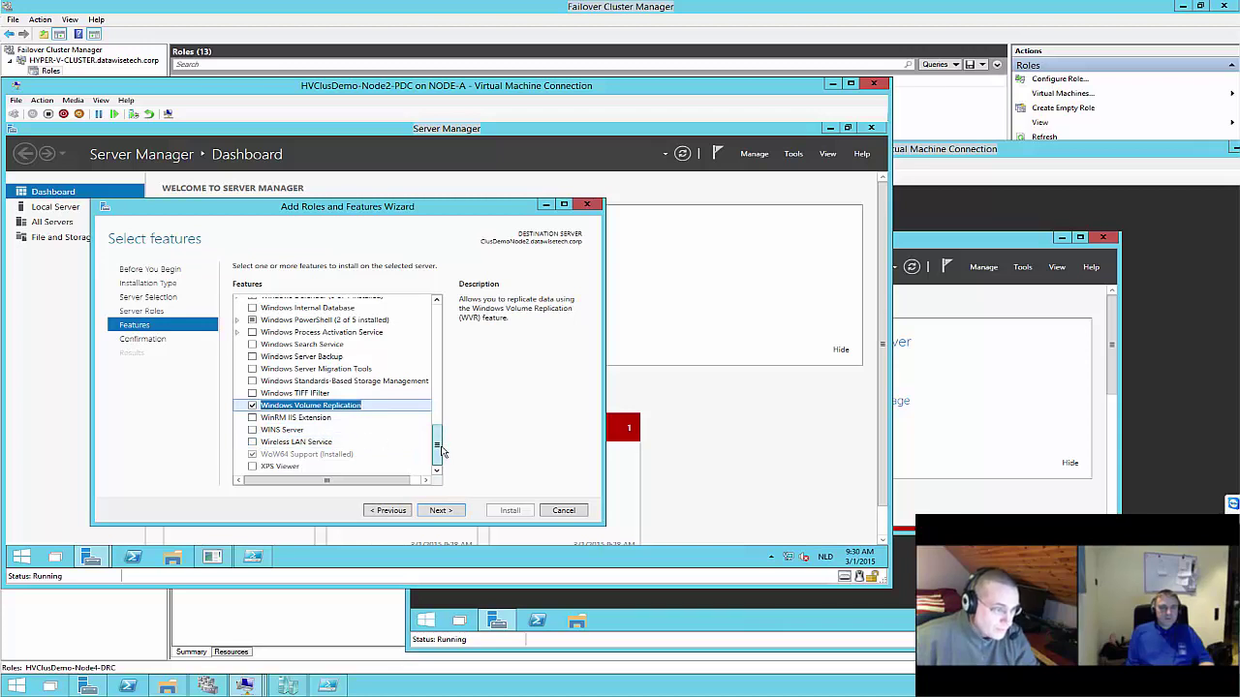
{"action": "left_click_drag", "start_coordinate": [442, 452], "coordinate": [439, 408]}
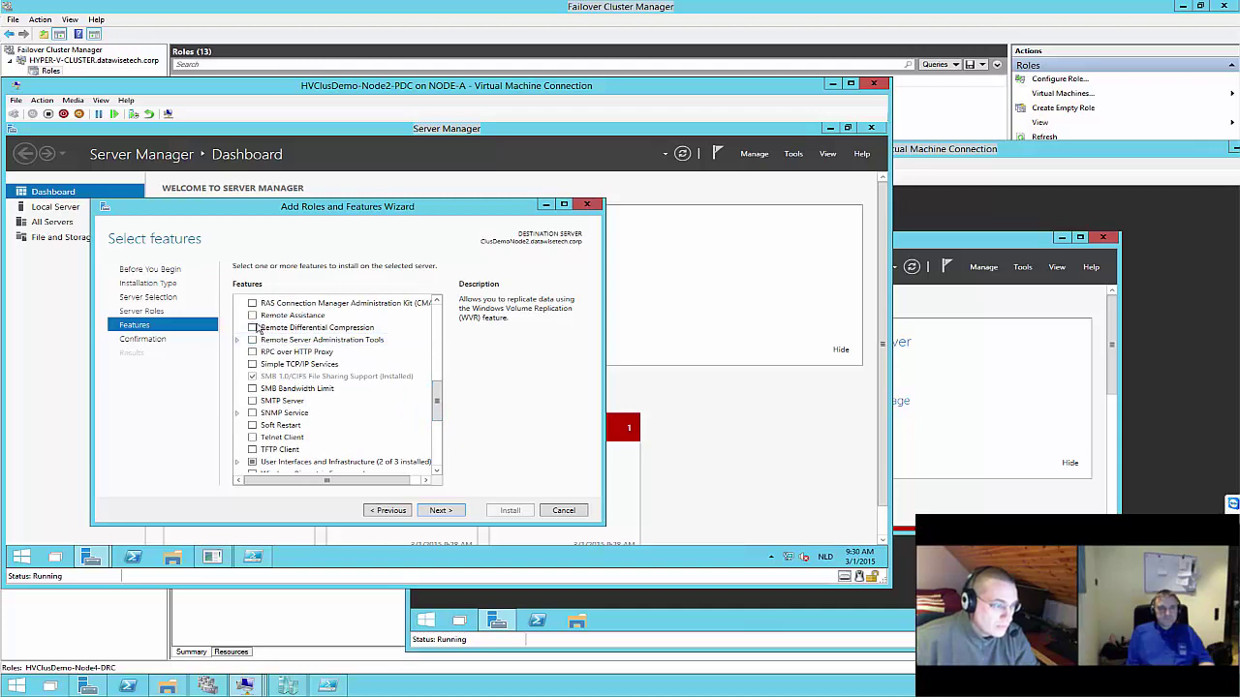
{"action": "scroll", "coordinate": [339, 357], "scroll_direction": "up", "scroll_amount": 1}
{"action": "scroll", "coordinate": [341, 356], "scroll_direction": "up", "scroll_amount": 3}
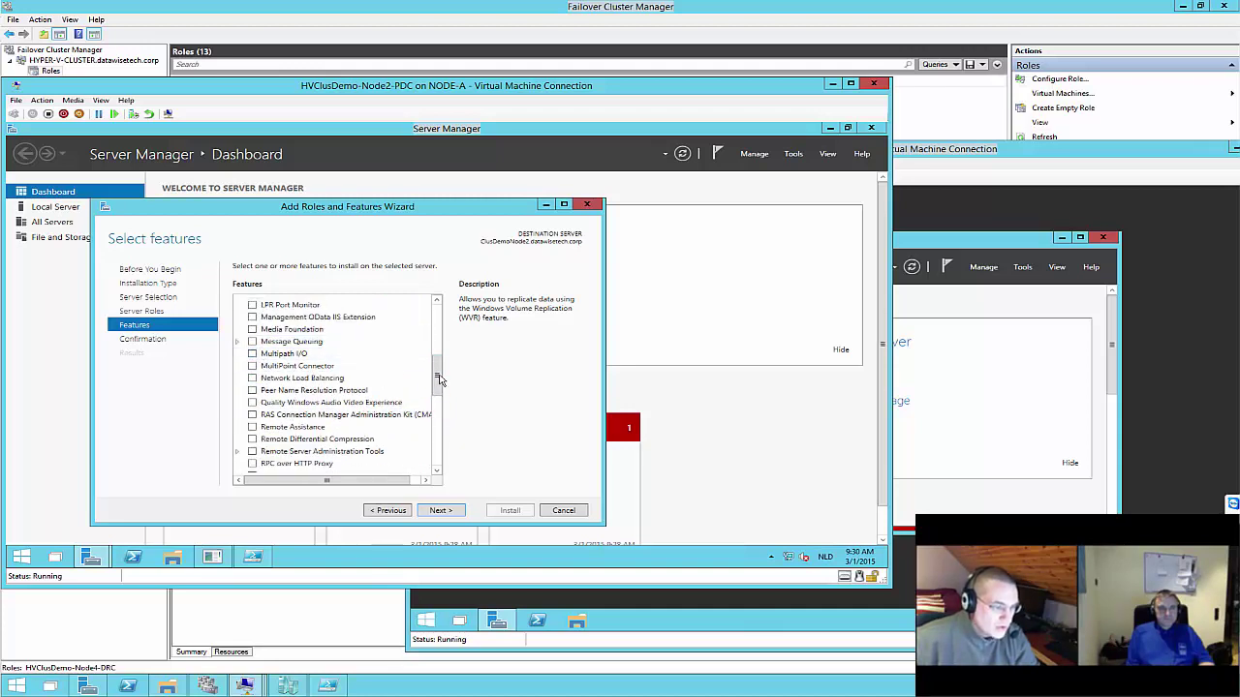
{"action": "left_click_drag", "start_coordinate": [439, 380], "coordinate": [438, 458]}
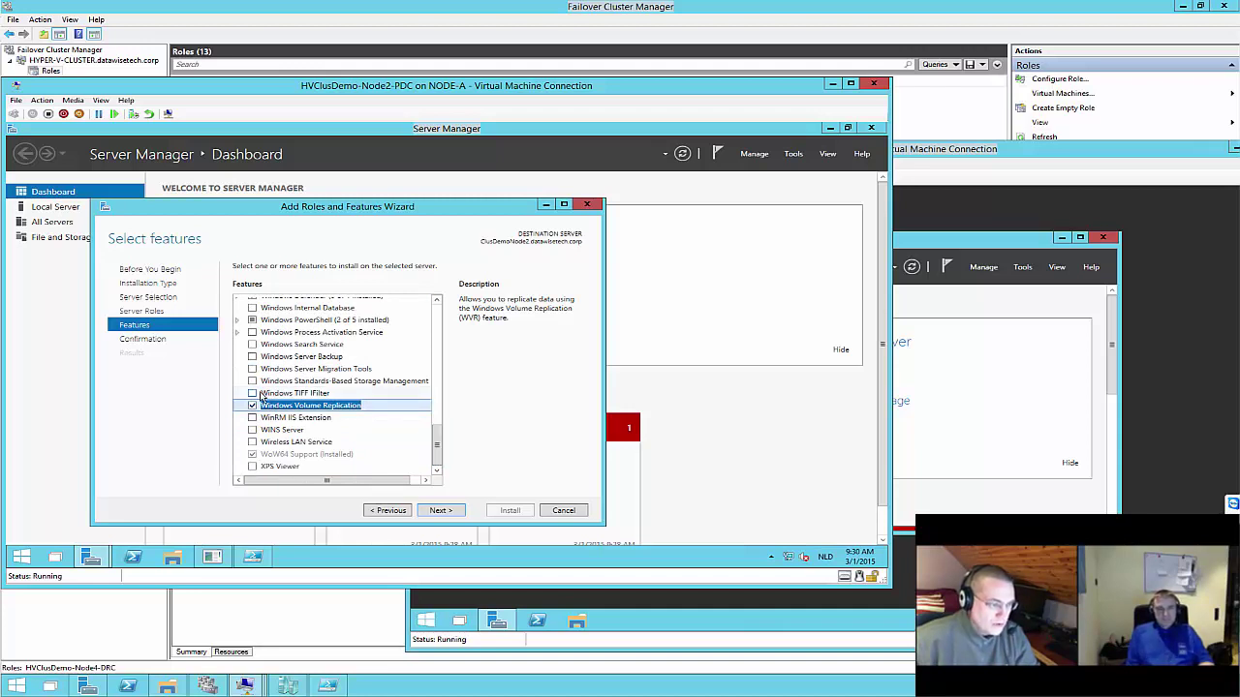
{"action": "left_click", "coordinate": [449, 513]}
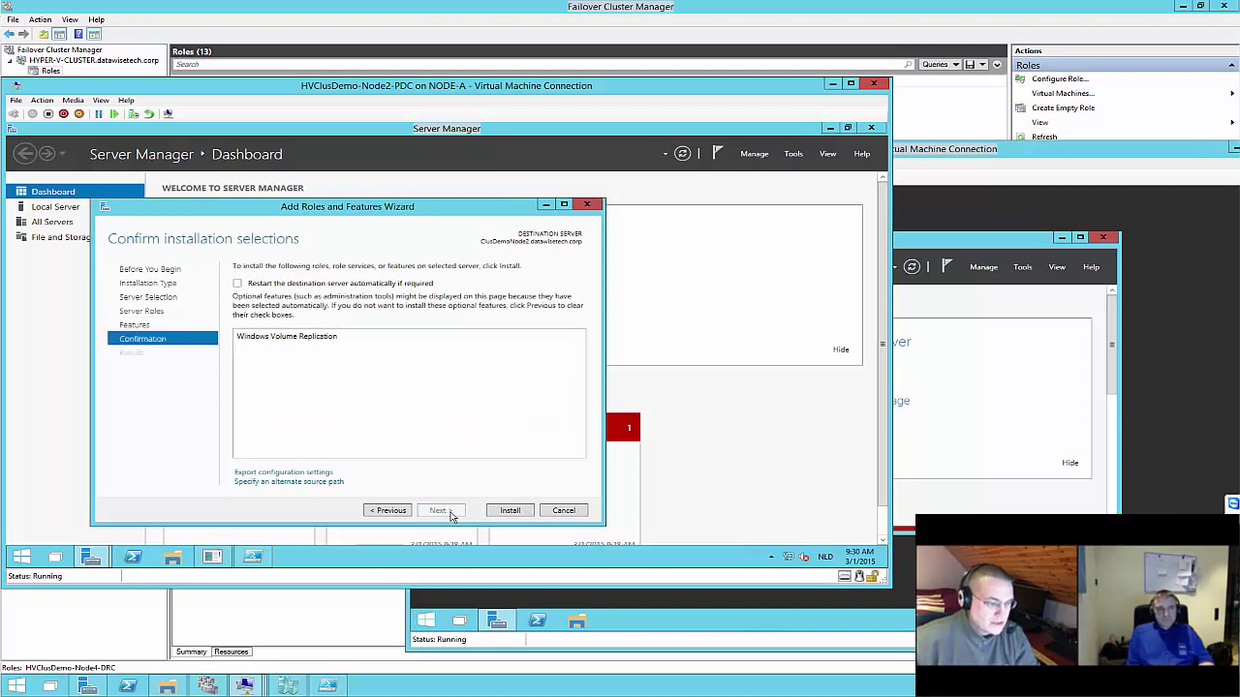
Leave automatic restart turned off and go back to feature selection
{"action": "left_click", "coordinate": [238, 284]}
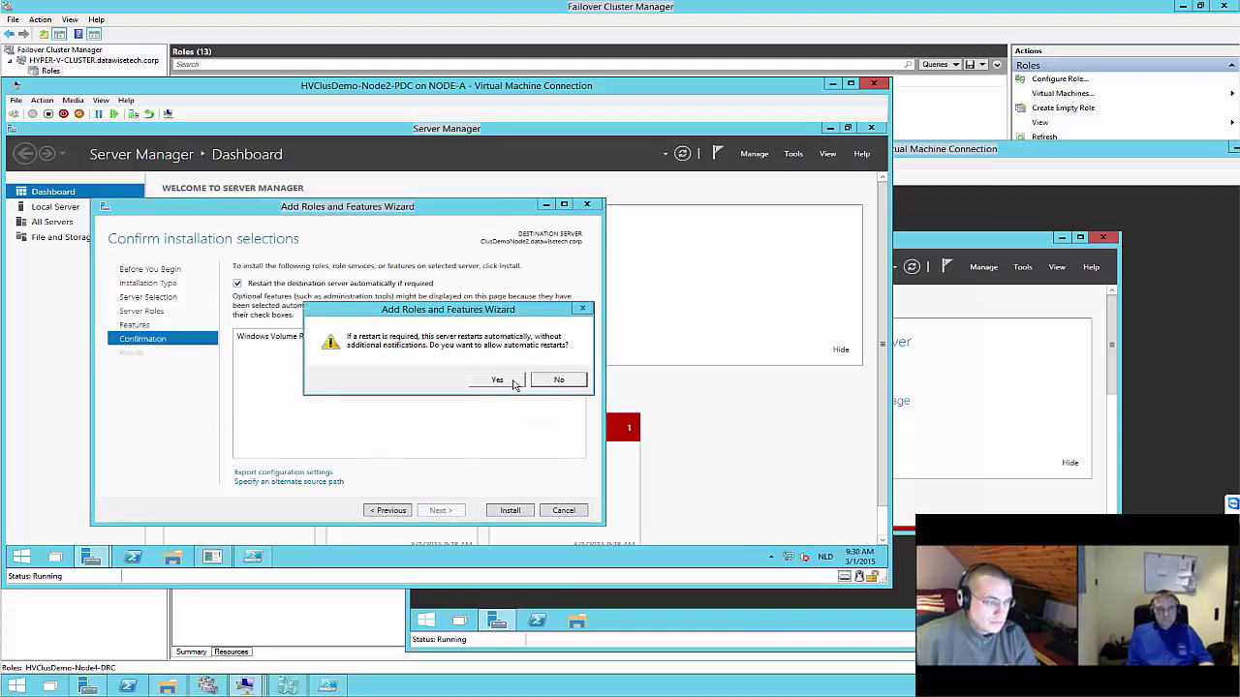
{"action": "left_click", "coordinate": [561, 382]}
{"action": "left_click", "coordinate": [405, 513]}
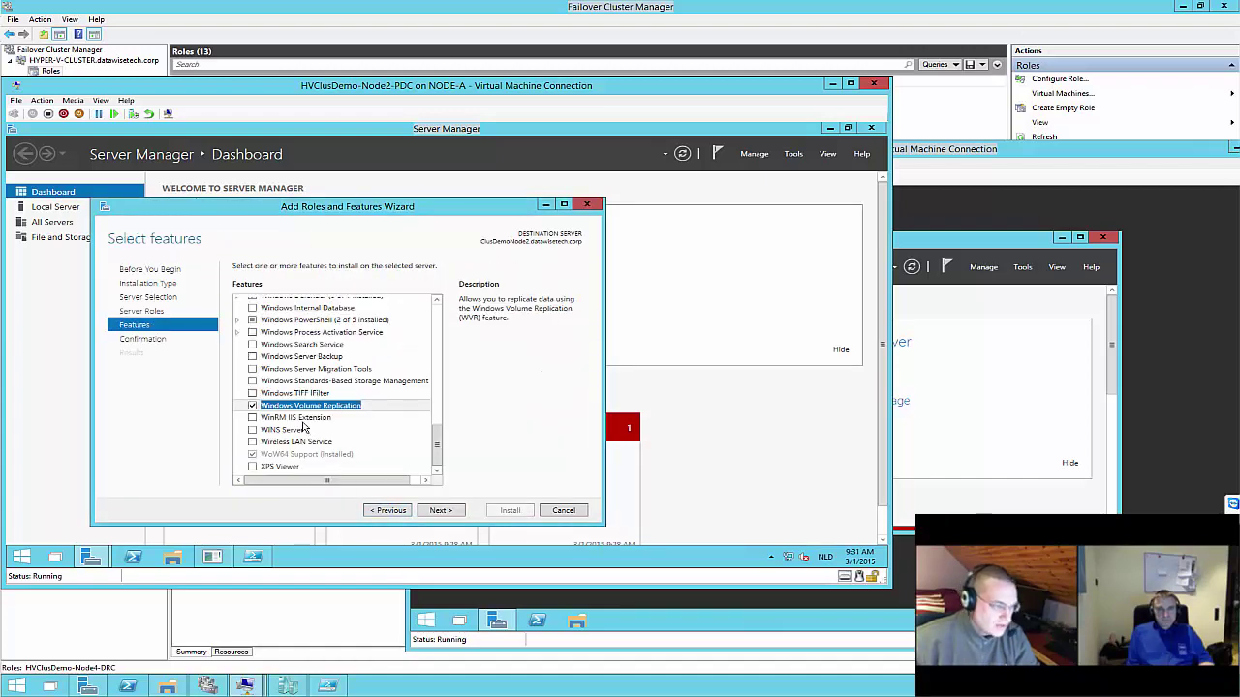
Add Failover Clustering with its management tools plus Multipath I/O, then start the installation
{"action": "left_click_drag", "start_coordinate": [438, 455], "coordinate": [435, 347]}
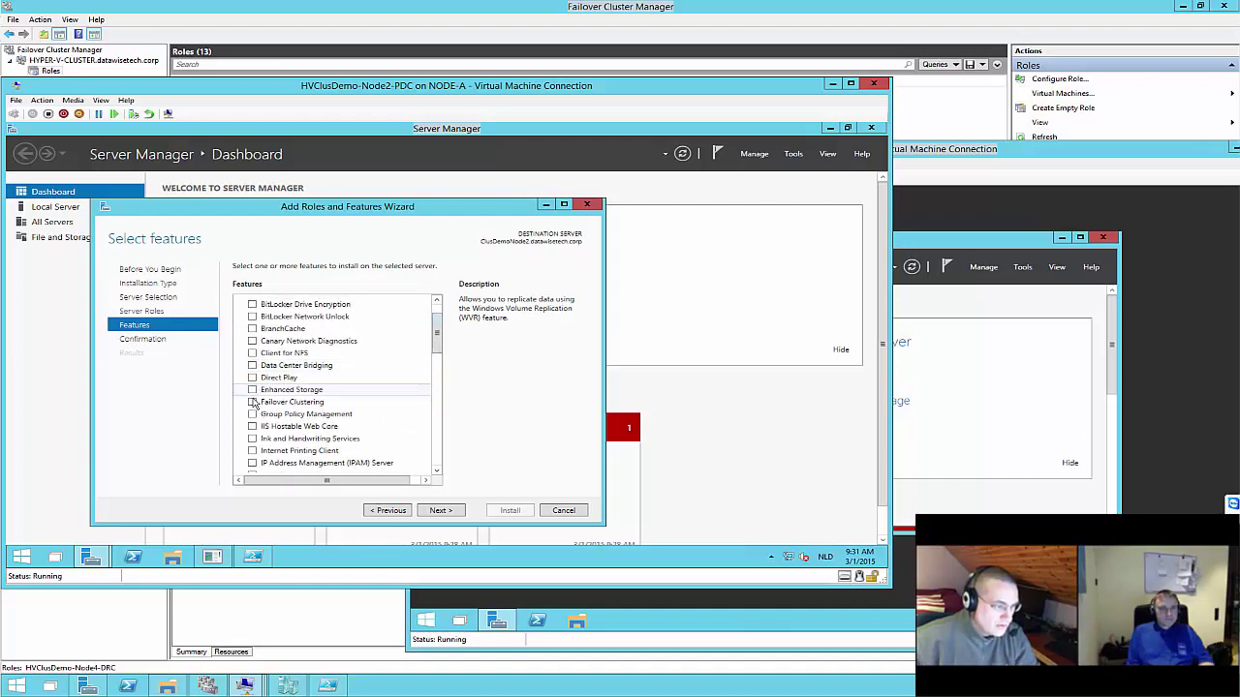
{"action": "left_click", "coordinate": [253, 402]}
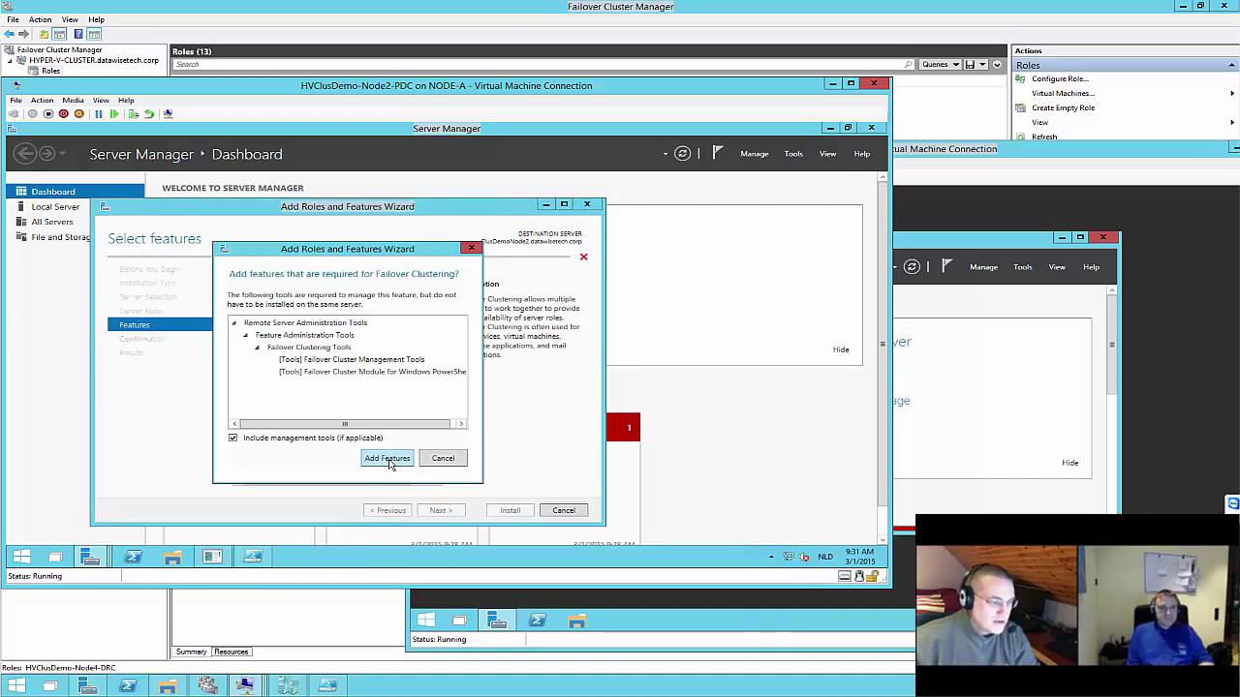
{"action": "left_click", "coordinate": [390, 458]}
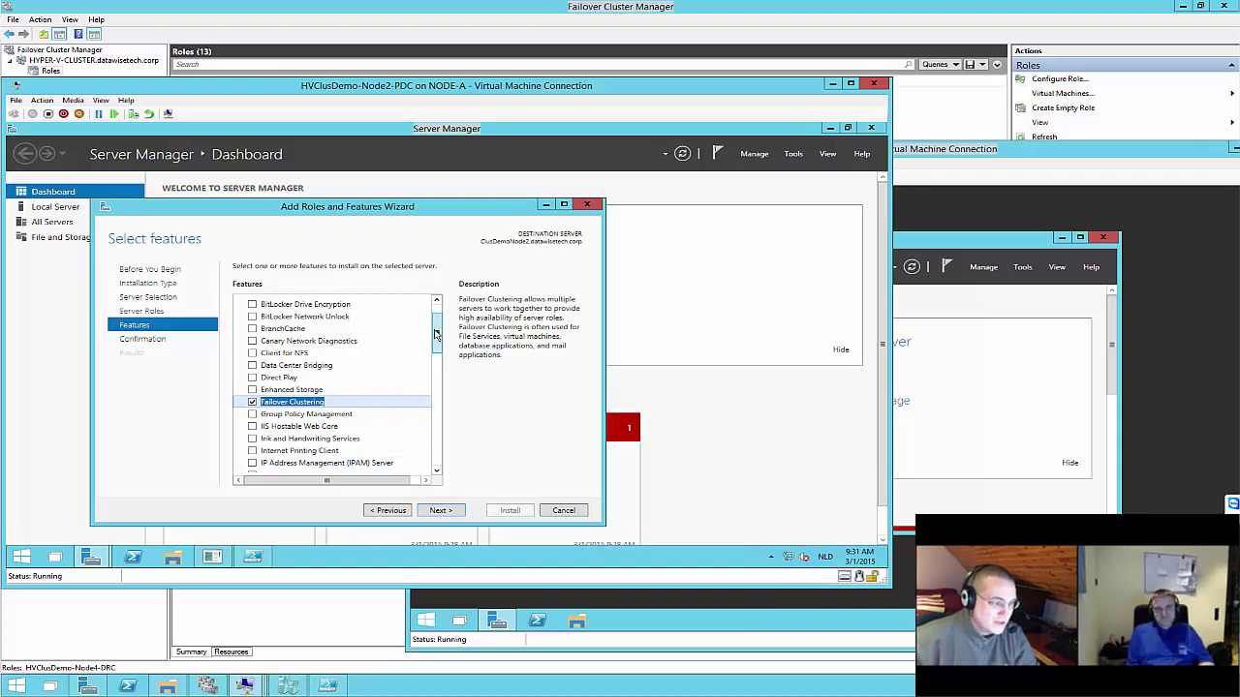
{"action": "left_click_drag", "start_coordinate": [434, 335], "coordinate": [435, 326]}
{"action": "scroll", "coordinate": [319, 397], "scroll_direction": "down", "scroll_amount": 4}
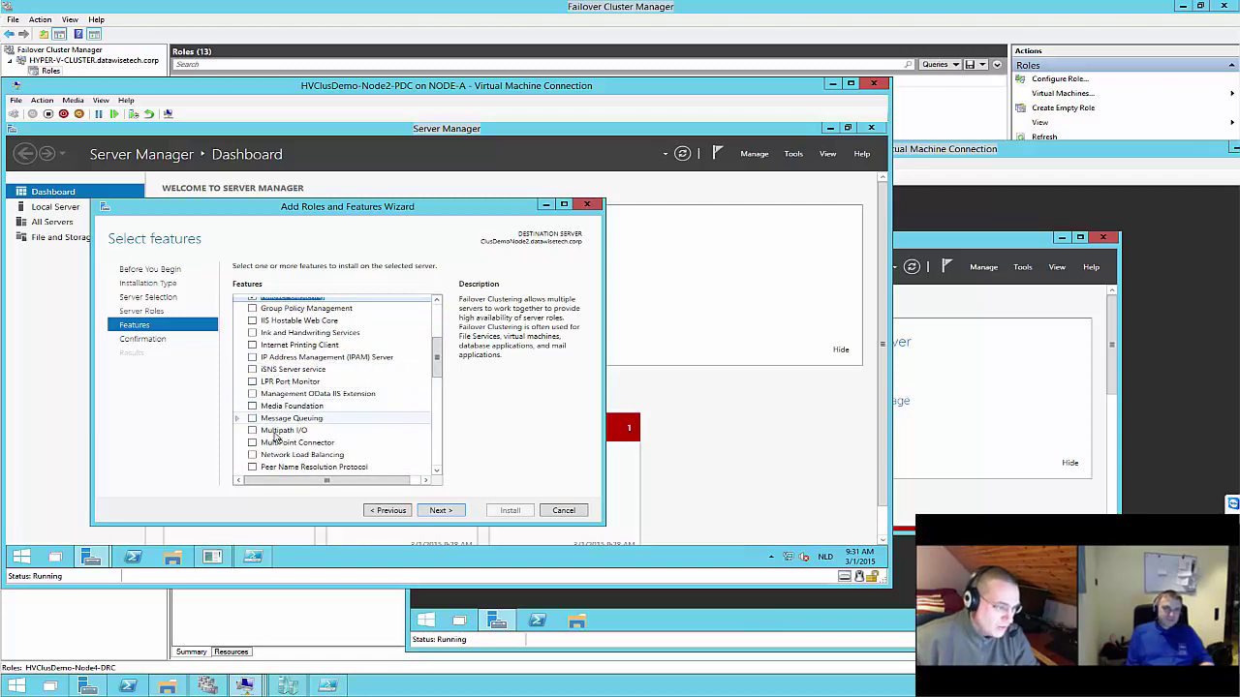
{"action": "left_click", "coordinate": [252, 430]}
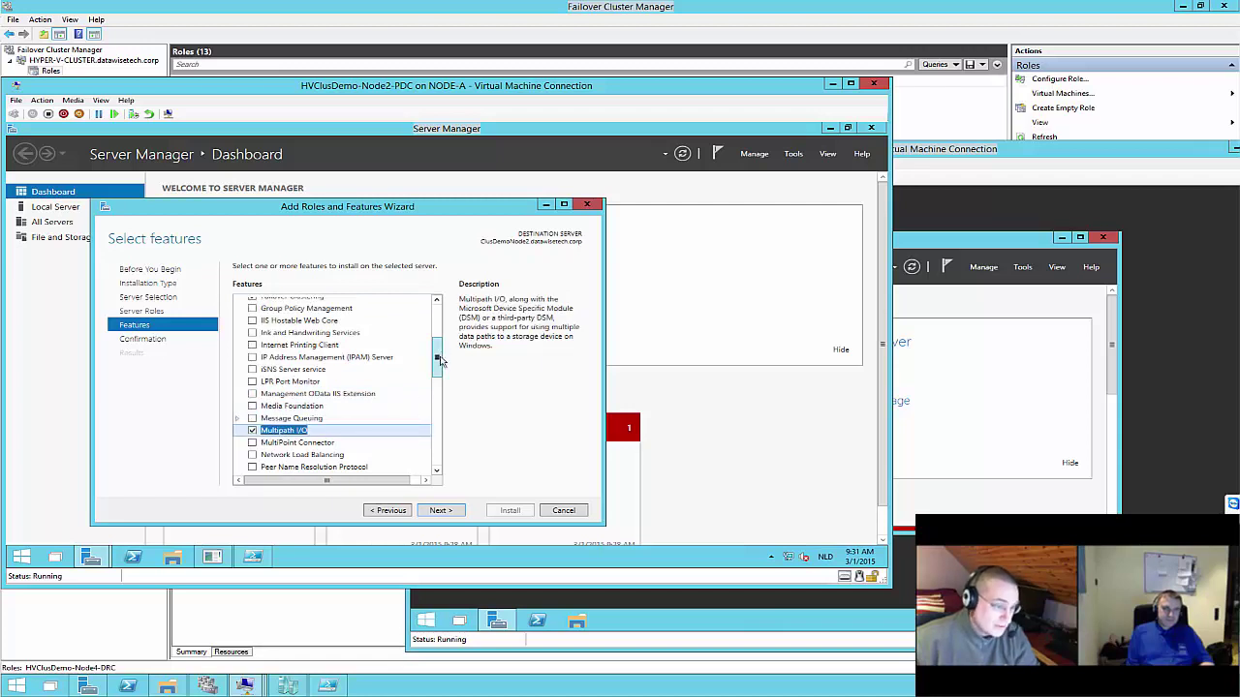
{"action": "left_click_drag", "start_coordinate": [435, 359], "coordinate": [434, 421]}
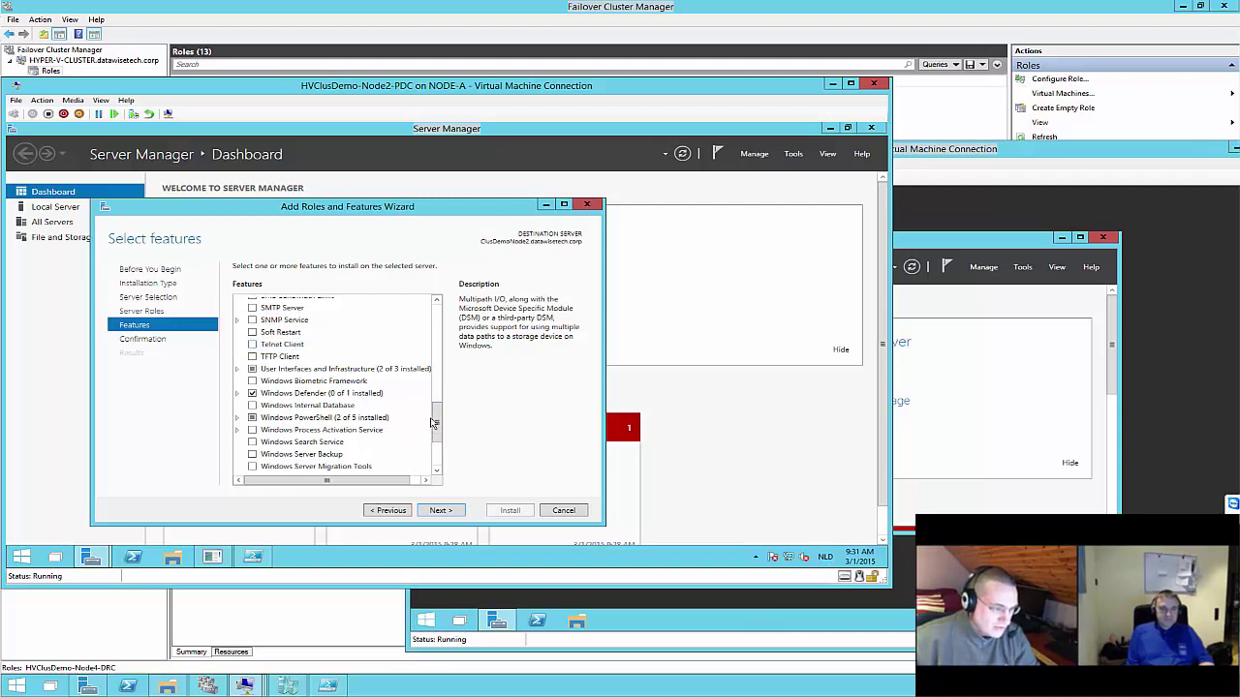
{"action": "left_click_drag", "start_coordinate": [433, 422], "coordinate": [438, 450]}
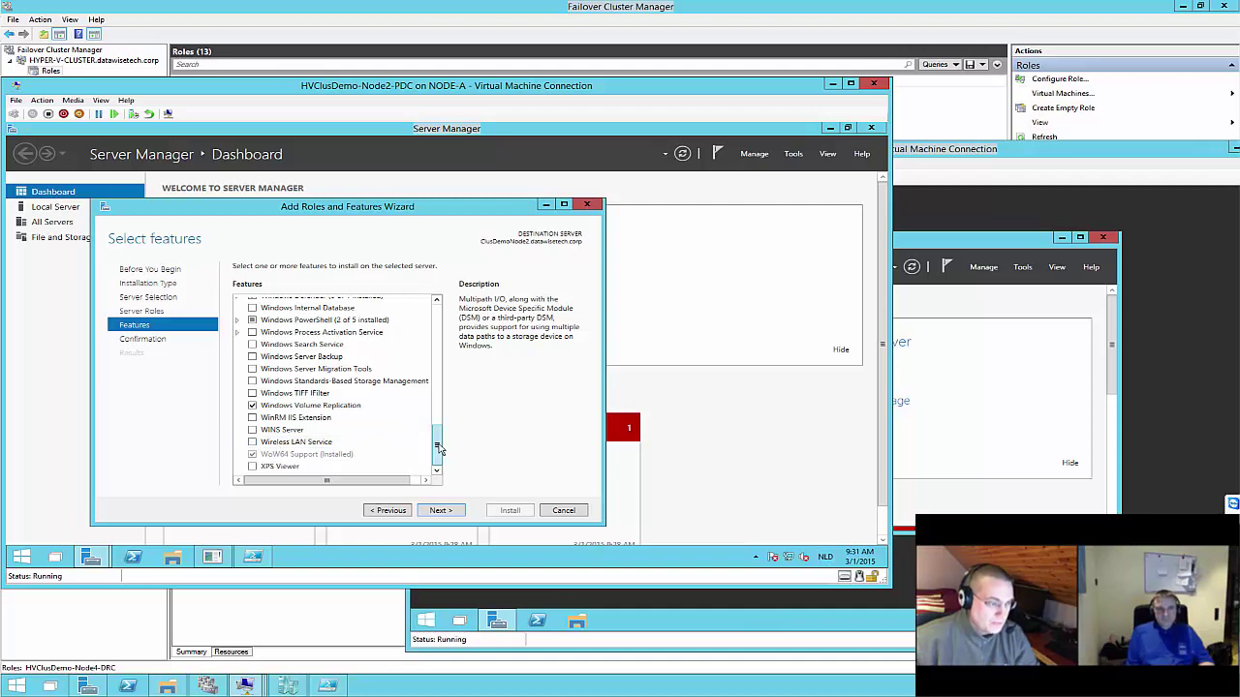
{"action": "left_click", "coordinate": [448, 511]}
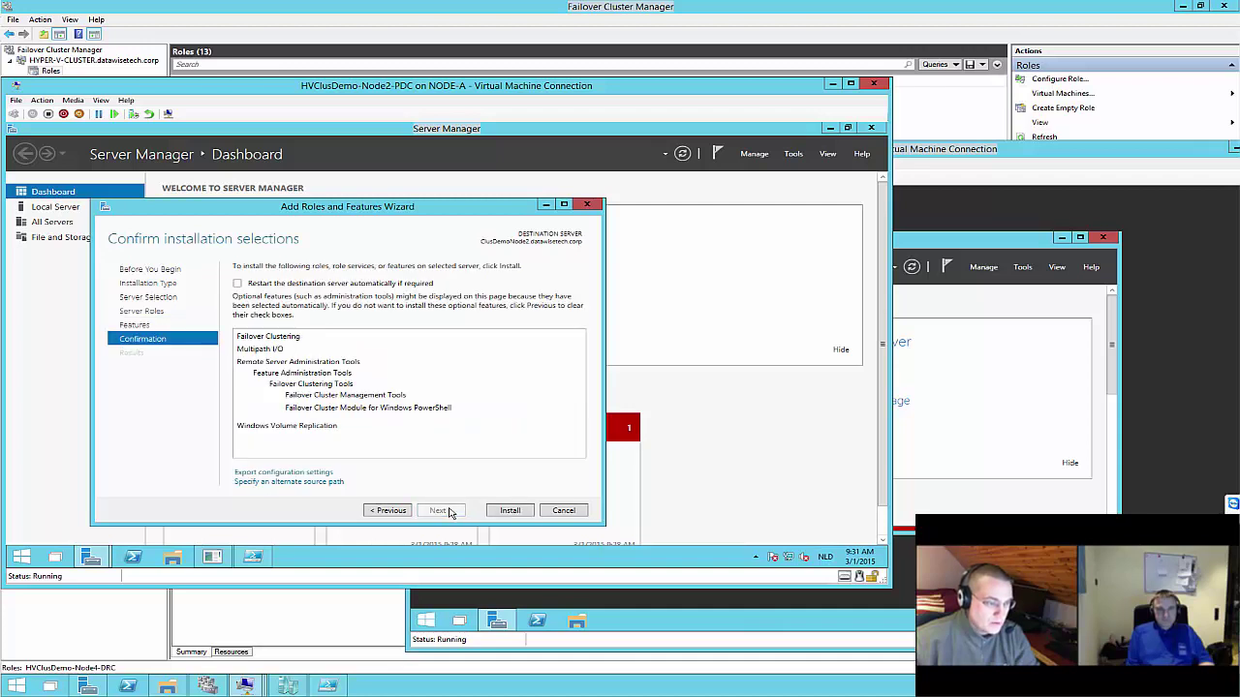
{"action": "left_click", "coordinate": [508, 511]}
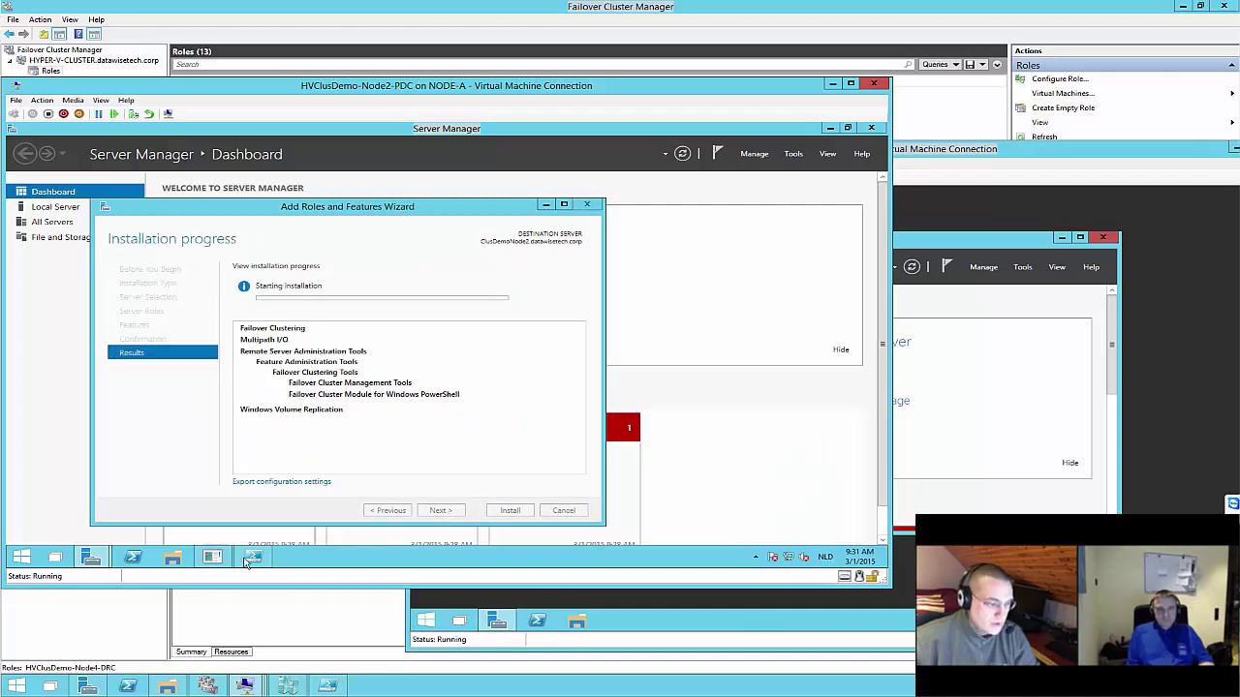
{"action": "key", "text": "alt+Tab"}
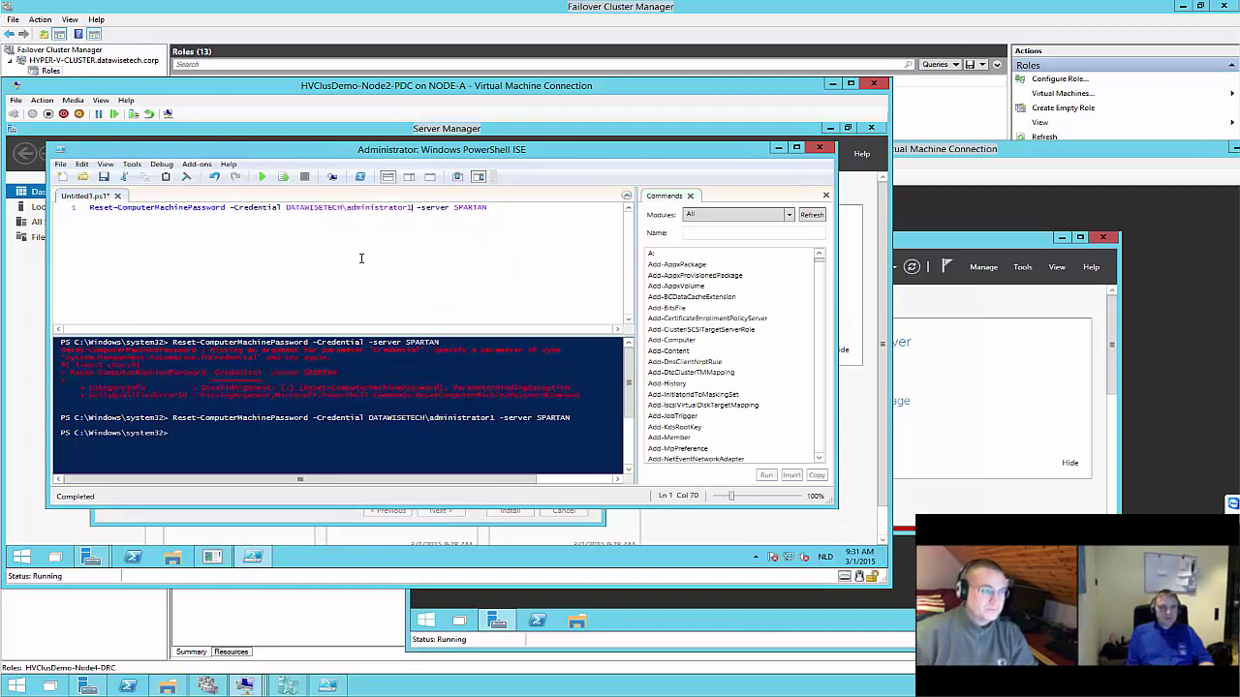
{"action": "key", "text": "alt+Tab"}
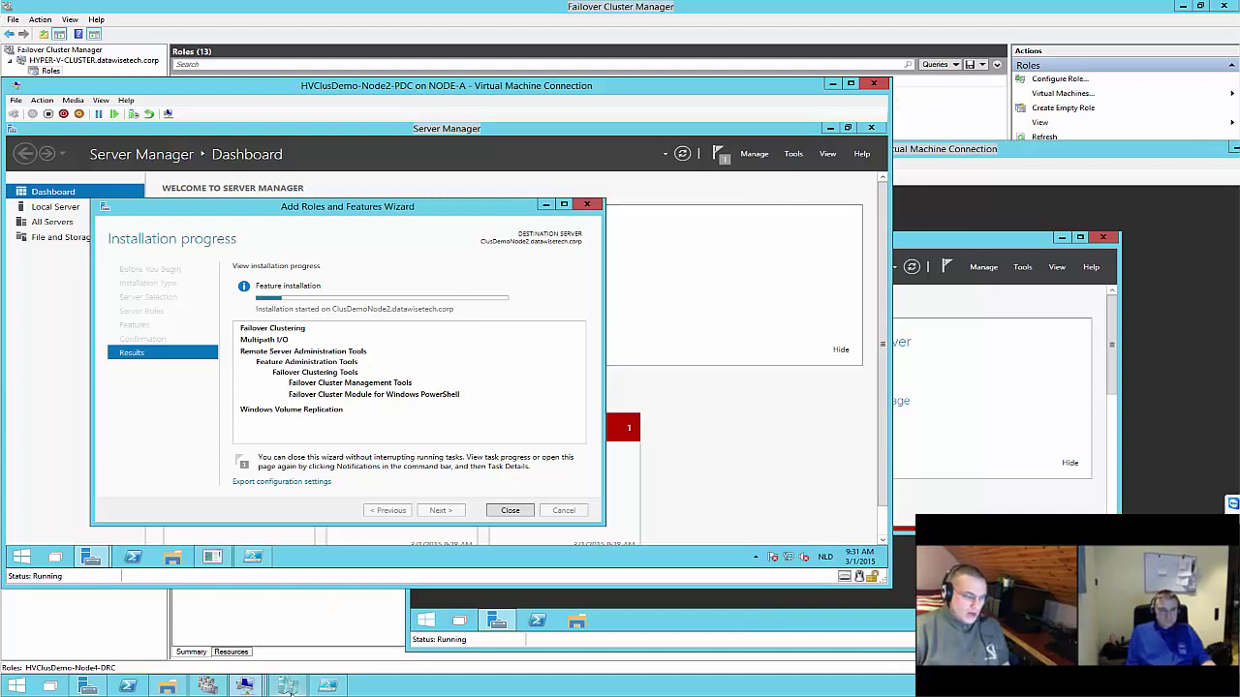
Run script lines 65–73 to create the 3GB log and 4GB data VHDX files on both volumes
{"action": "left_click", "coordinate": [327, 686]}
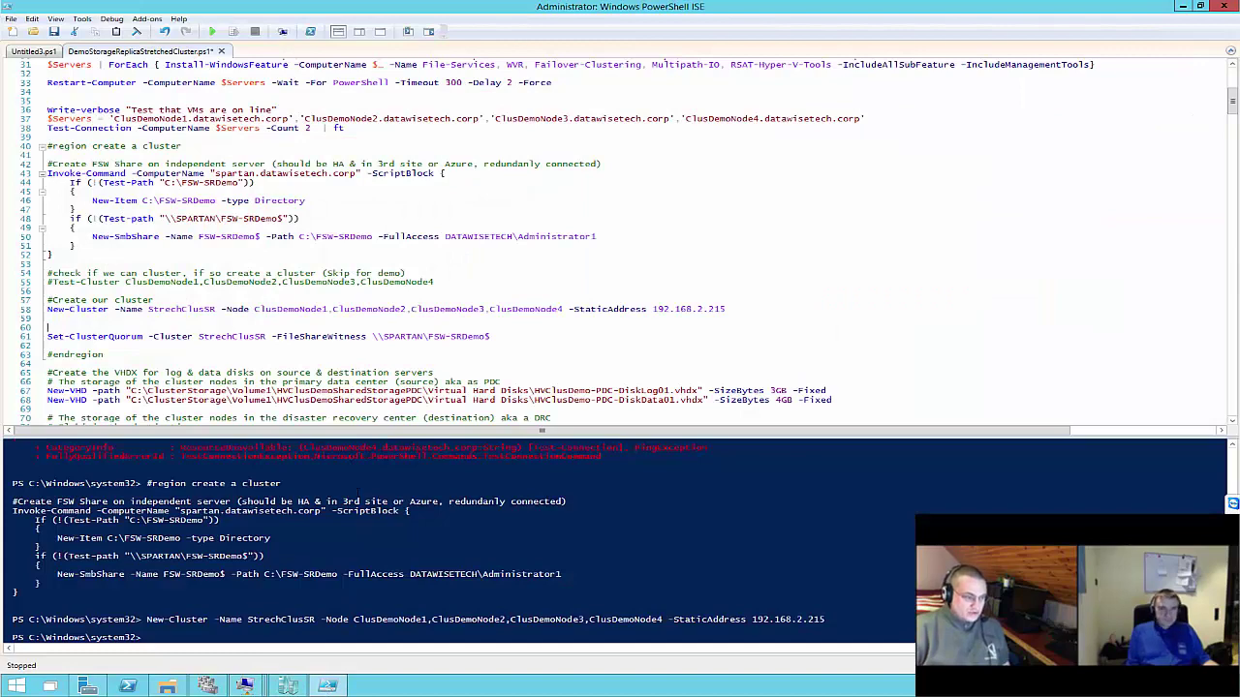
{"action": "scroll", "coordinate": [395, 399], "scroll_direction": "down", "scroll_amount": 6}
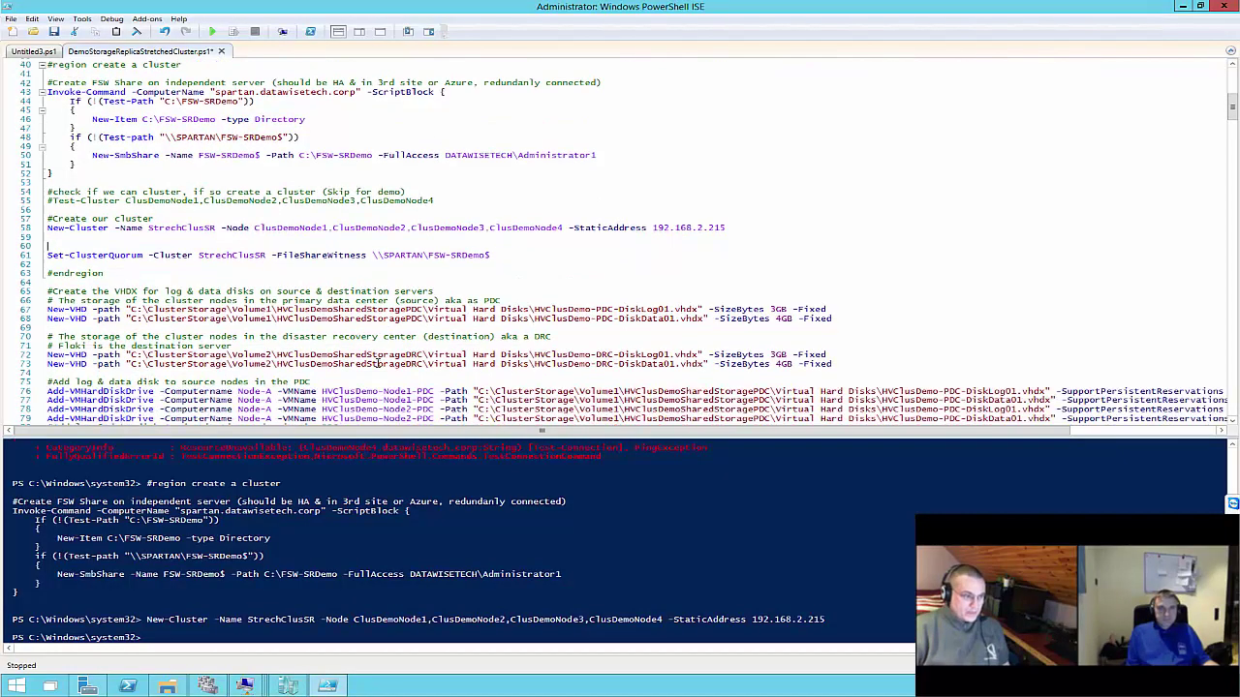
{"action": "scroll", "coordinate": [383, 360], "scroll_direction": "down", "scroll_amount": 1}
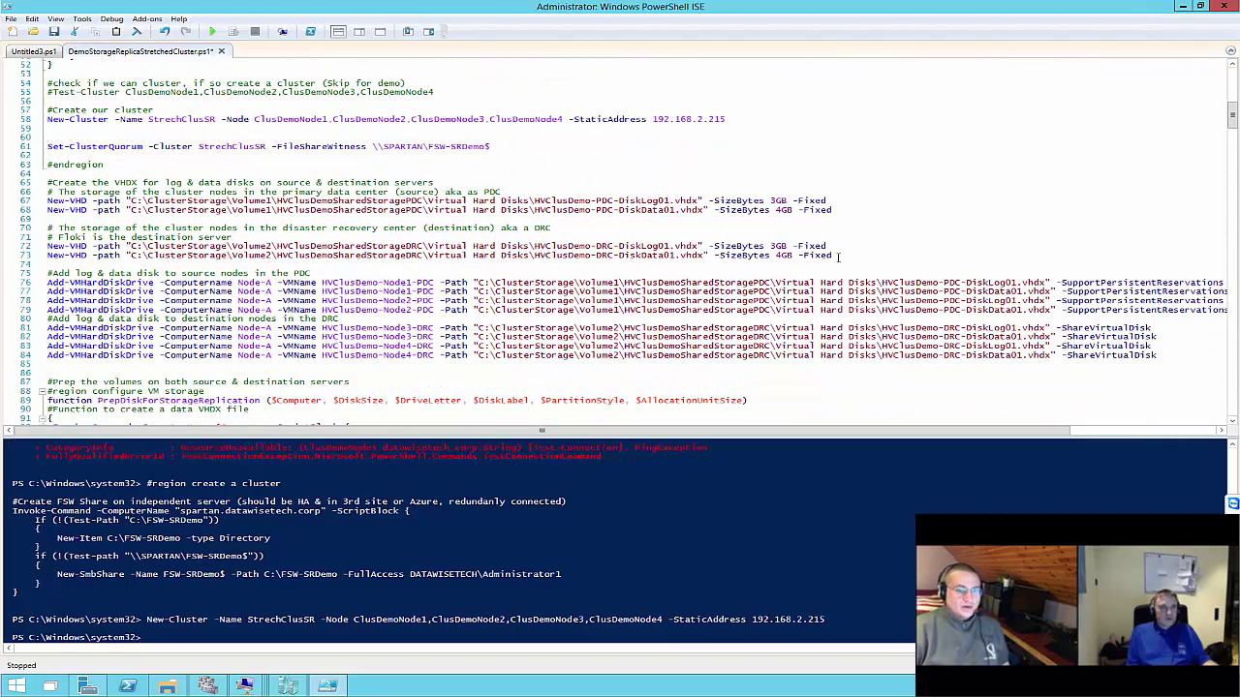
{"action": "left_click_drag", "start_coordinate": [833, 255], "coordinate": [47, 182]}
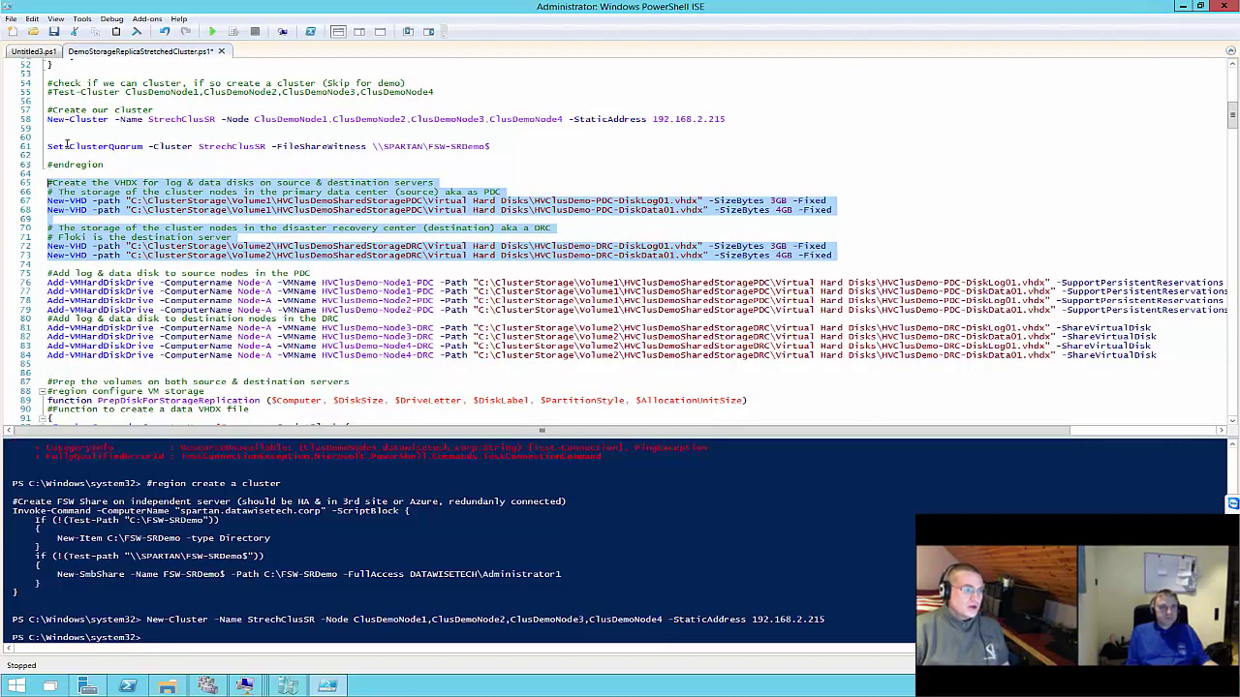
{"action": "left_click", "coordinate": [233, 34]}
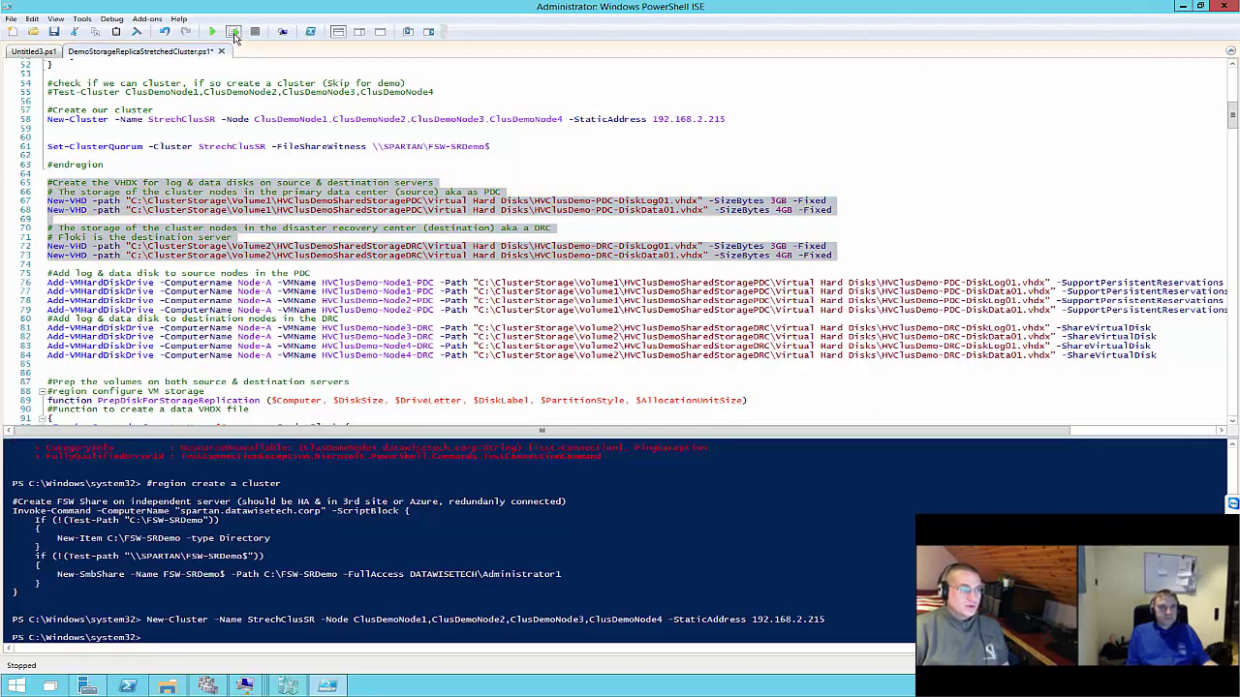
{"action": "left_click", "coordinate": [234, 34]}
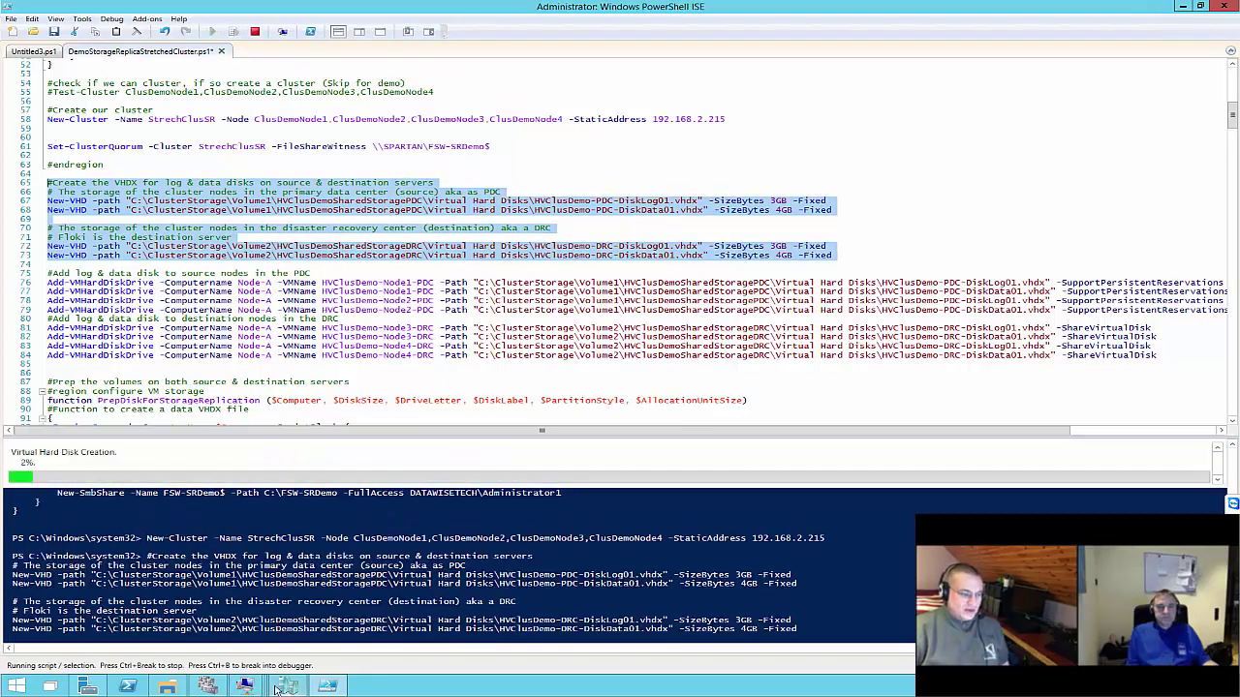
Check Node2's installation progress, then return to the ISE while the VHDX files are created
{"action": "mouse_move", "coordinate": [327, 687]}
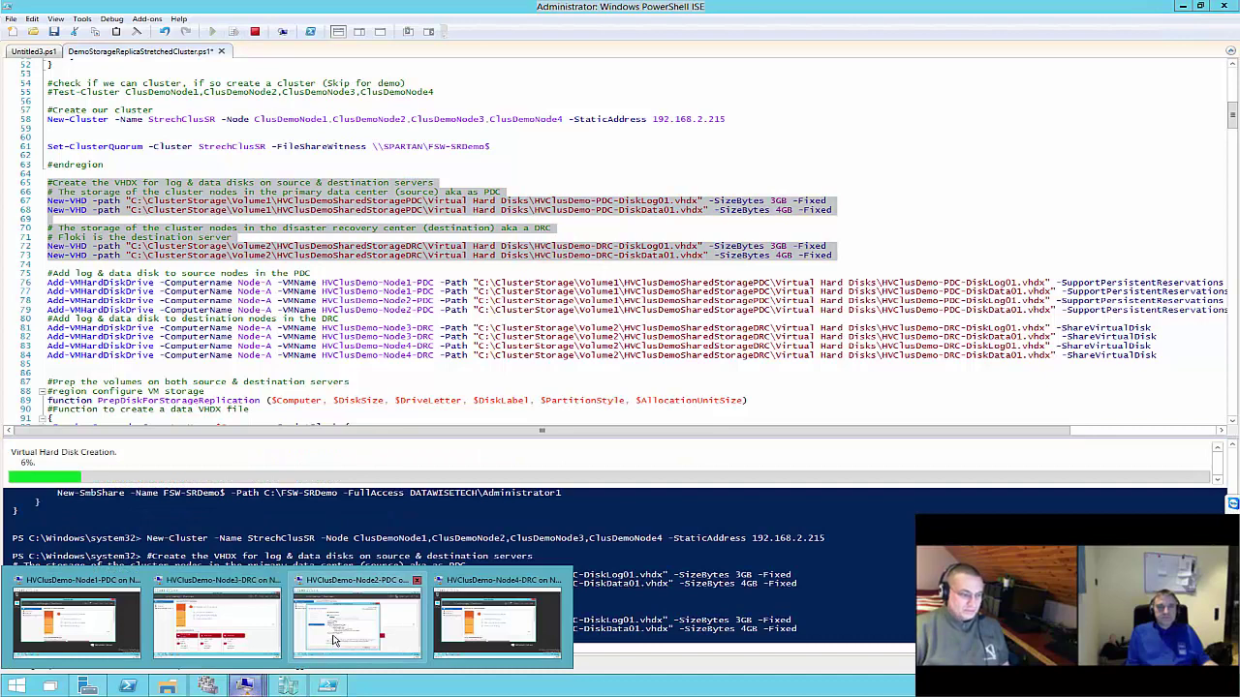
{"action": "left_click", "coordinate": [334, 641]}
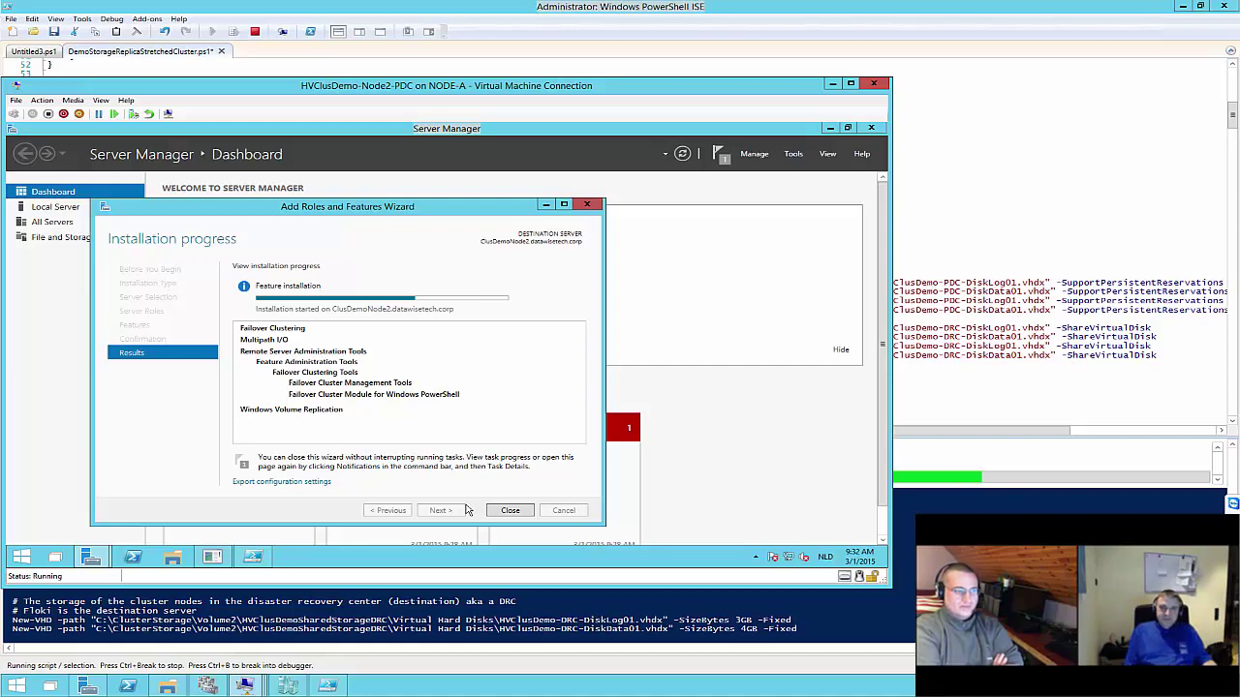
{"action": "left_click", "coordinate": [1084, 467]}
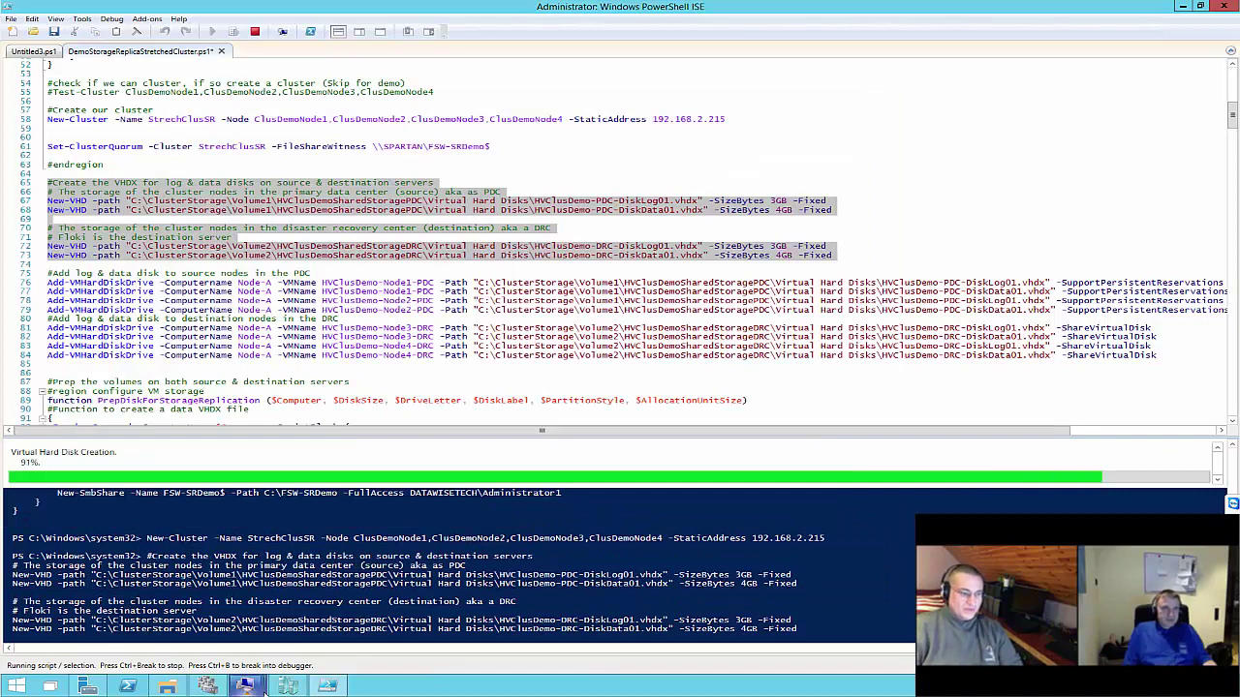
{"action": "mouse_move", "coordinate": [265, 689]}
{"action": "left_click", "coordinate": [380, 582]}
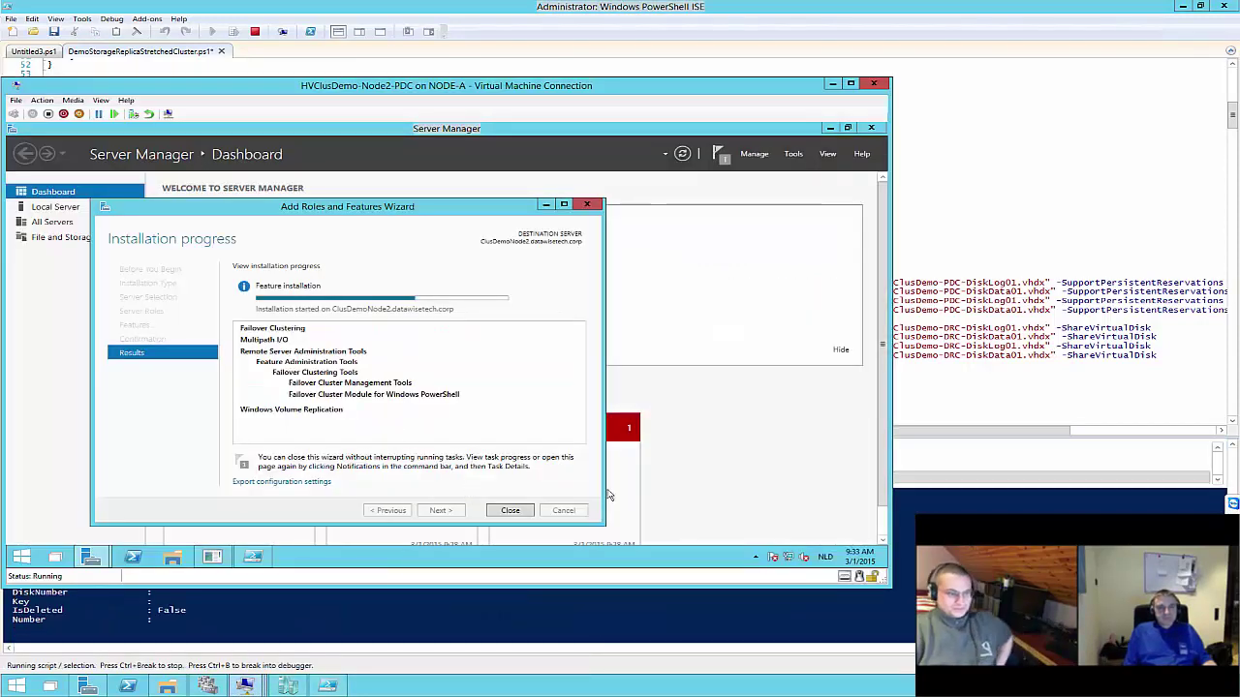
{"action": "key", "text": "alt+Tab"}
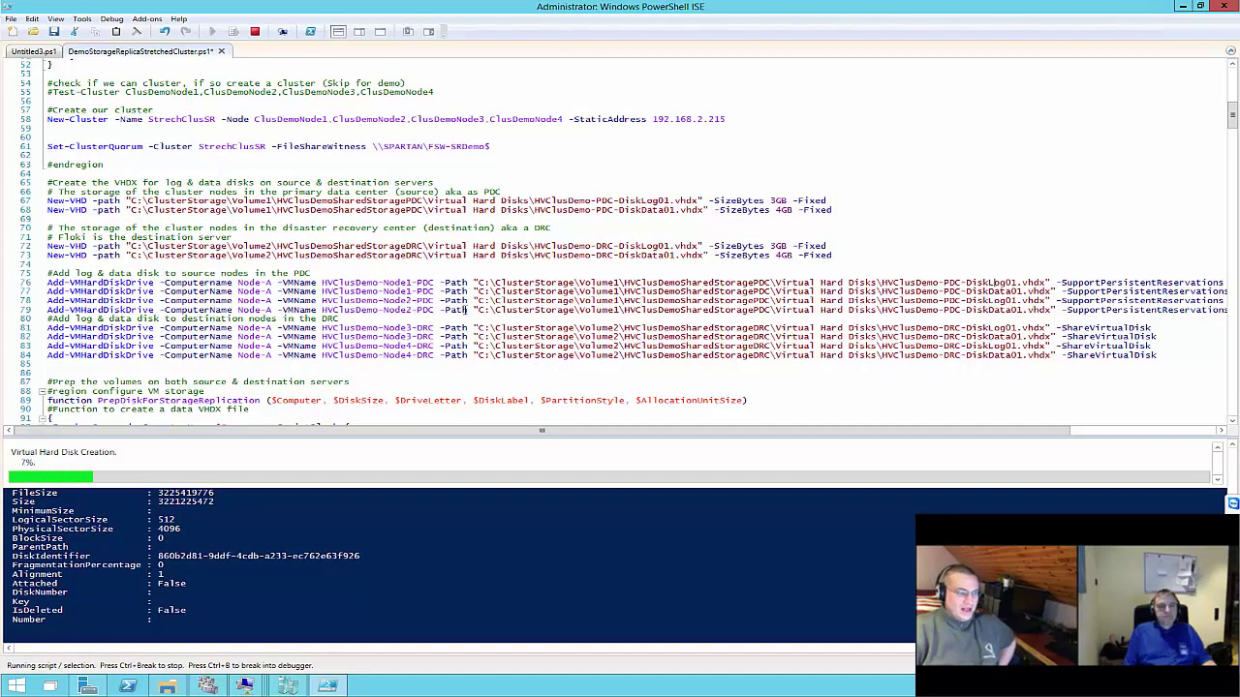
{"action": "scroll", "coordinate": [365, 231], "scroll_direction": "down", "scroll_amount": 4}
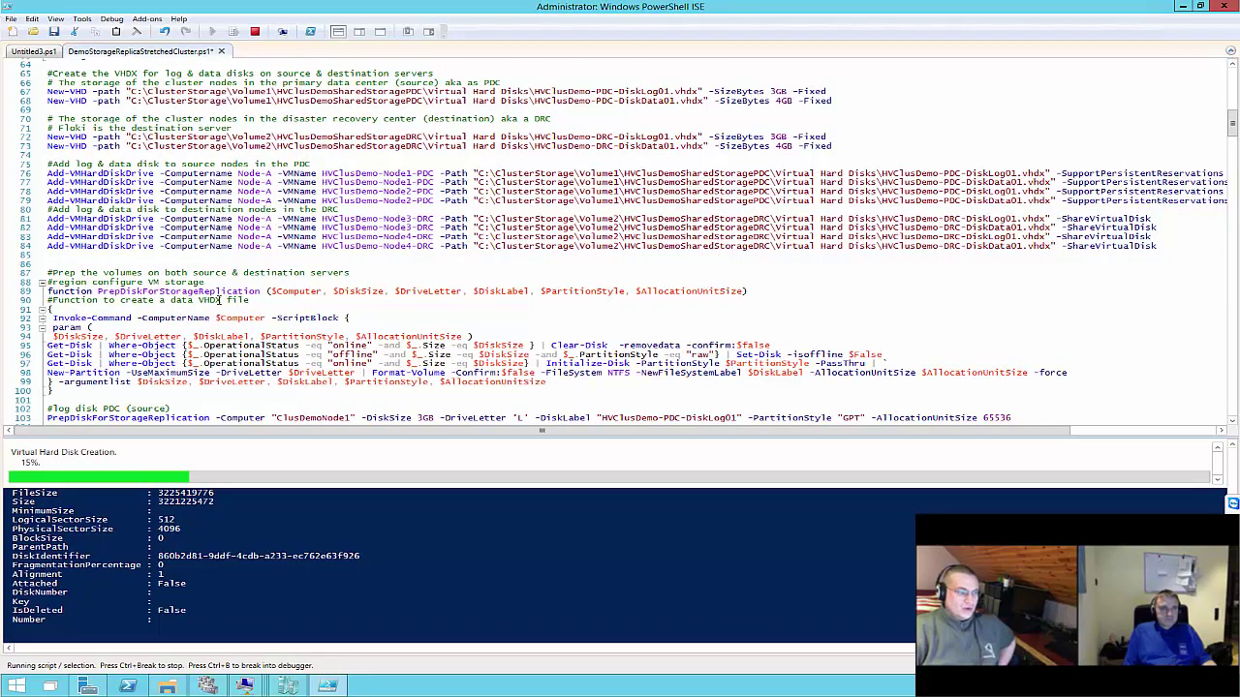
{"action": "scroll", "coordinate": [220, 299], "scroll_direction": "down", "scroll_amount": 2}
{"action": "scroll", "coordinate": [379, 305], "scroll_direction": "down", "scroll_amount": 2}
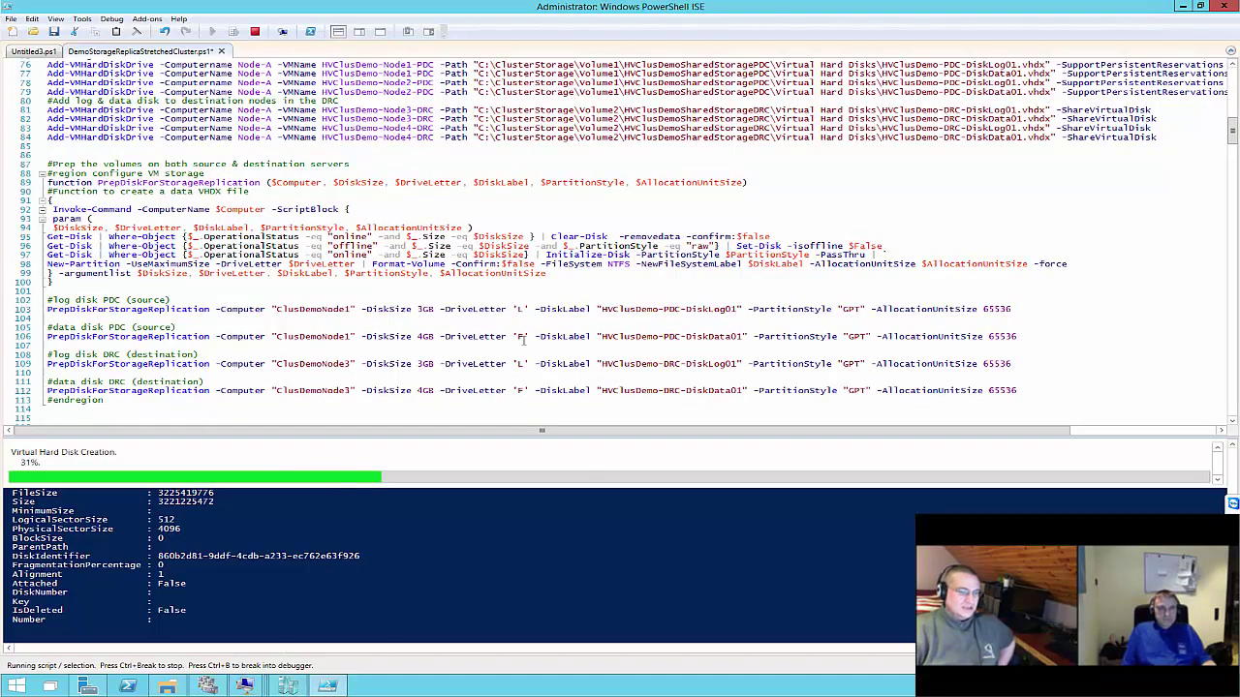
{"action": "scroll", "coordinate": [536, 342], "scroll_direction": "down", "scroll_amount": 2}
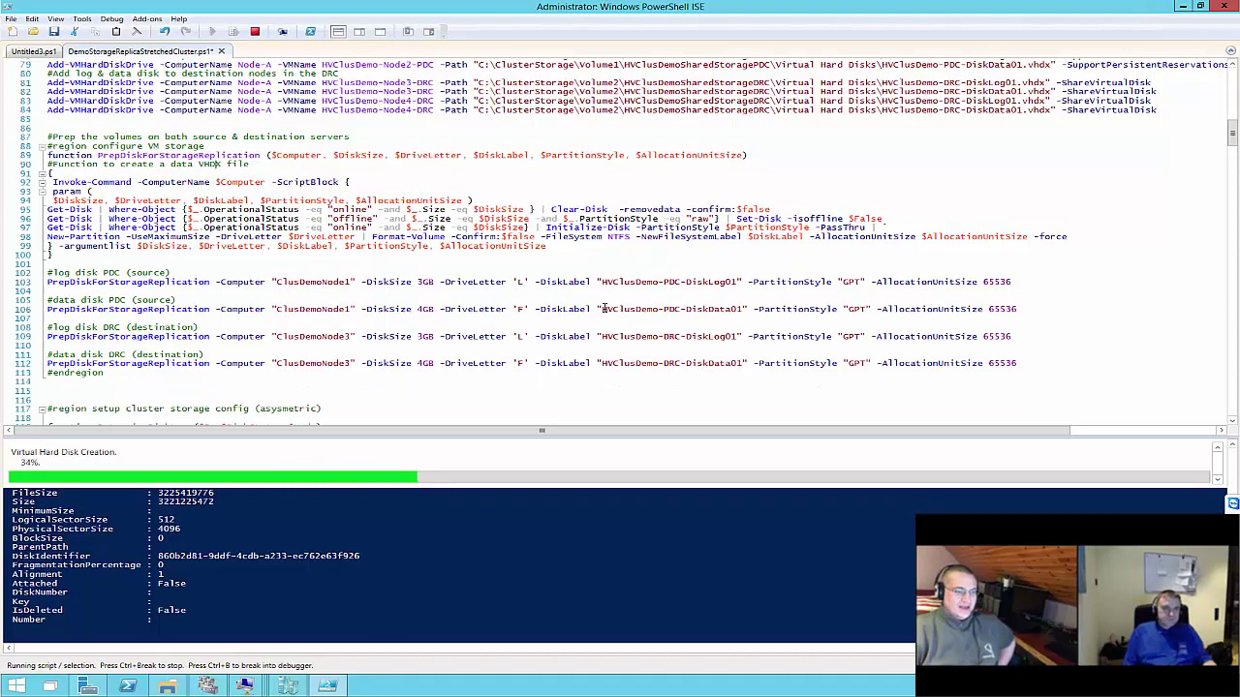
{"action": "scroll", "coordinate": [604, 309], "scroll_direction": "down", "scroll_amount": 10}
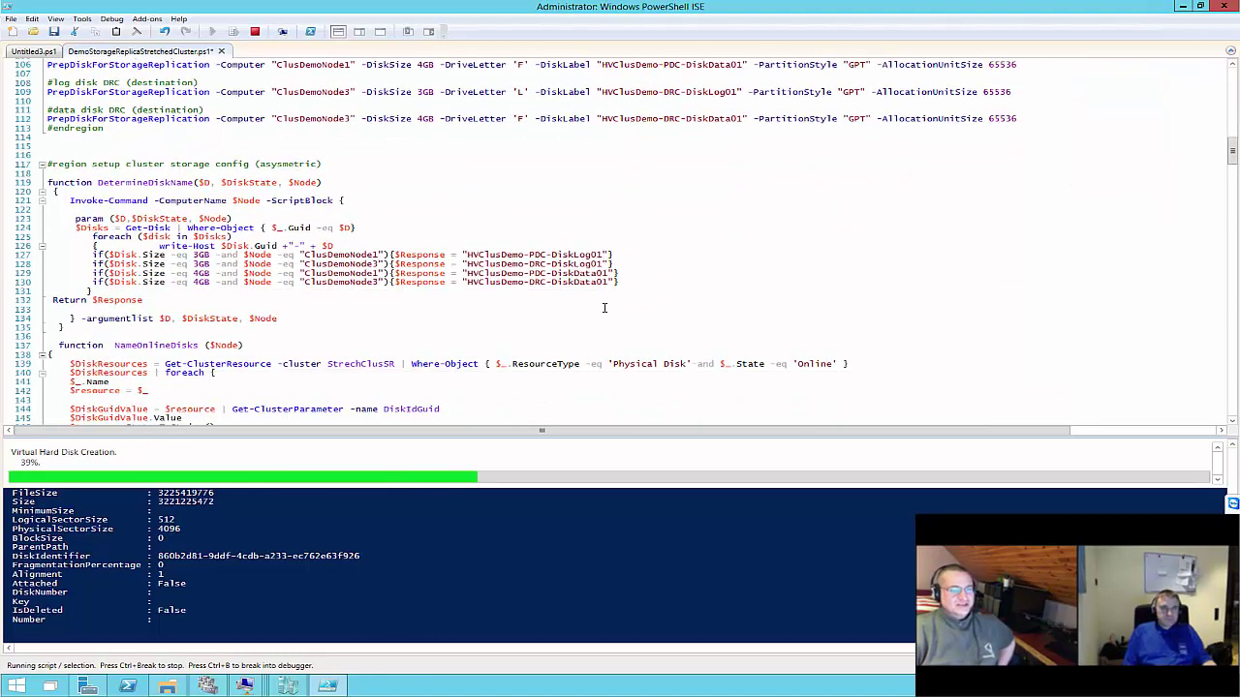
{"action": "scroll", "coordinate": [604, 309], "scroll_direction": "down", "scroll_amount": 1}
{"action": "scroll", "coordinate": [604, 308], "scroll_direction": "up", "scroll_amount": 1}
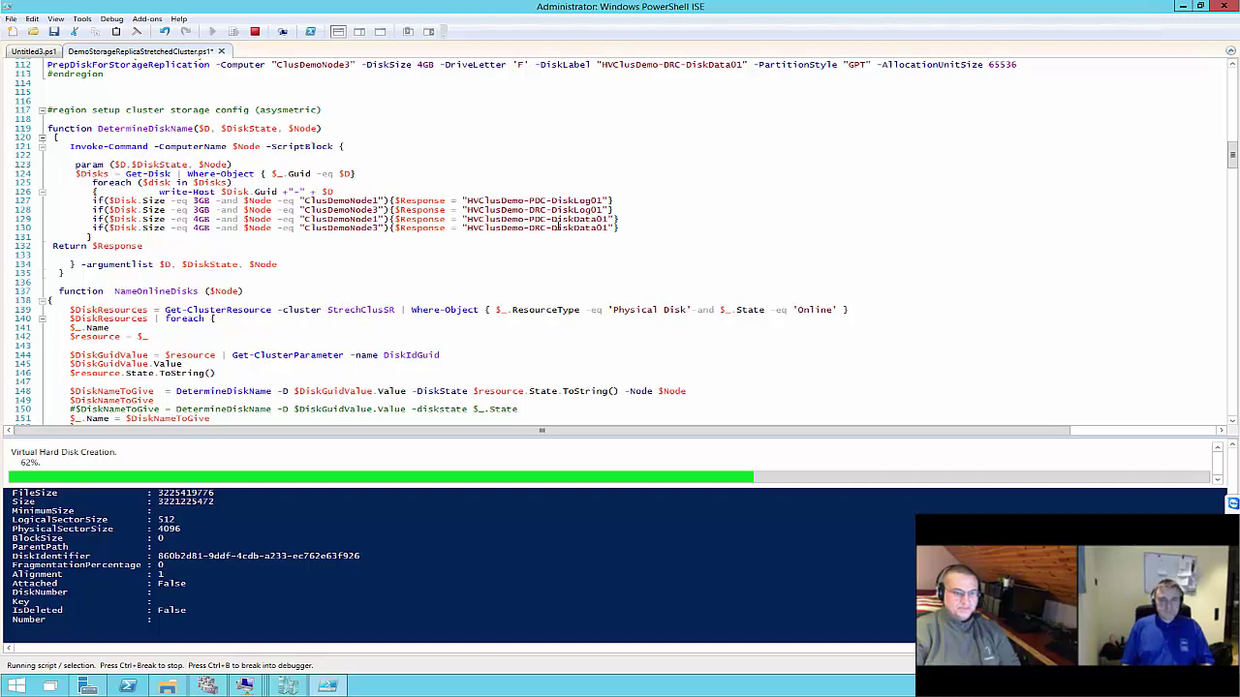
{"action": "scroll", "coordinate": [471, 277], "scroll_direction": "down", "scroll_amount": 2}
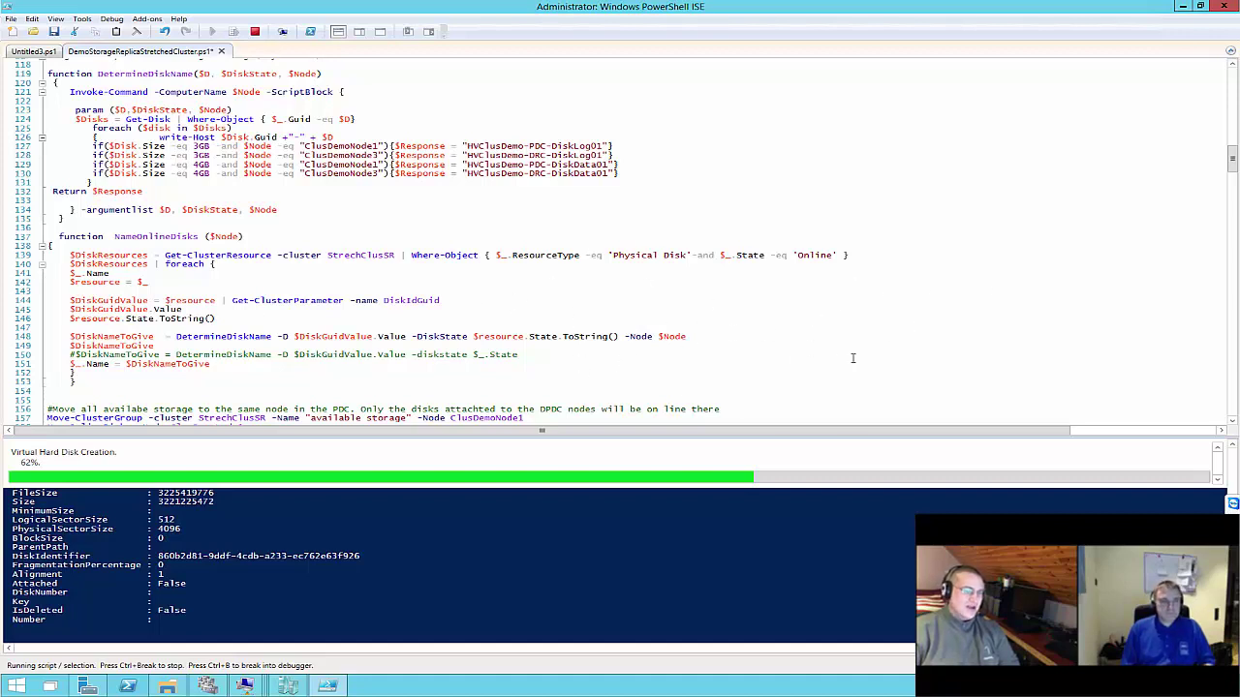
{"action": "scroll", "coordinate": [317, 314], "scroll_direction": "down", "scroll_amount": 1}
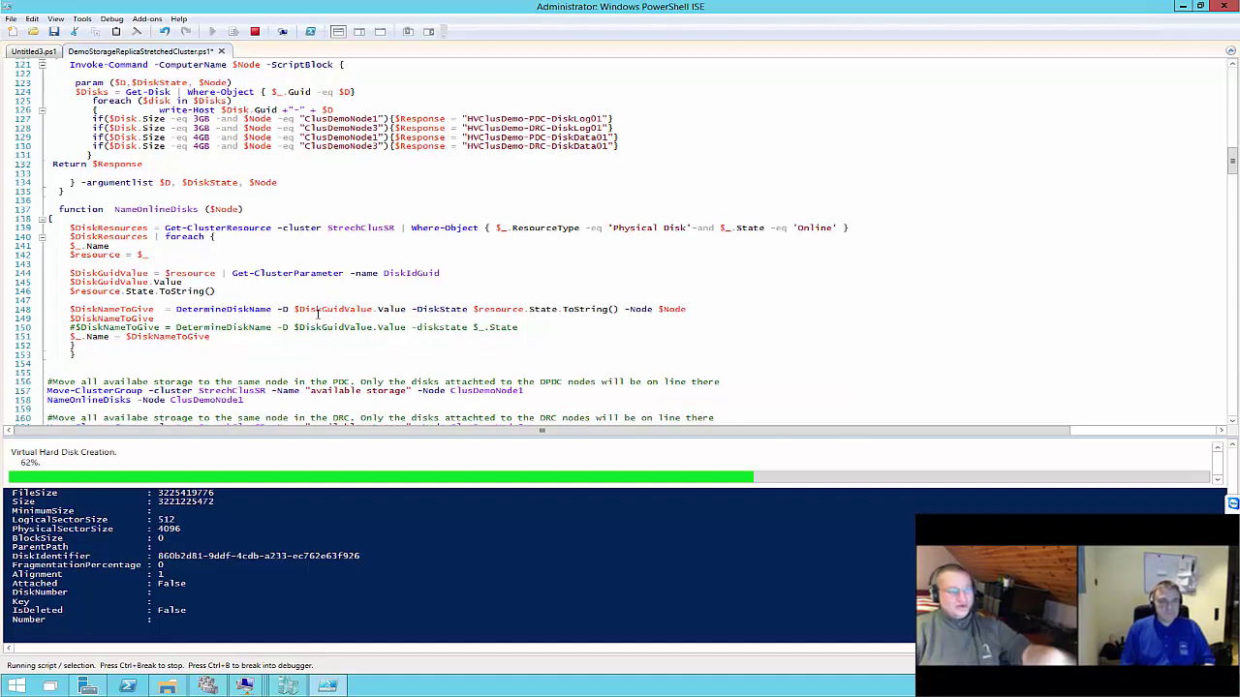
{"action": "scroll", "coordinate": [316, 314], "scroll_direction": "down", "scroll_amount": 4}
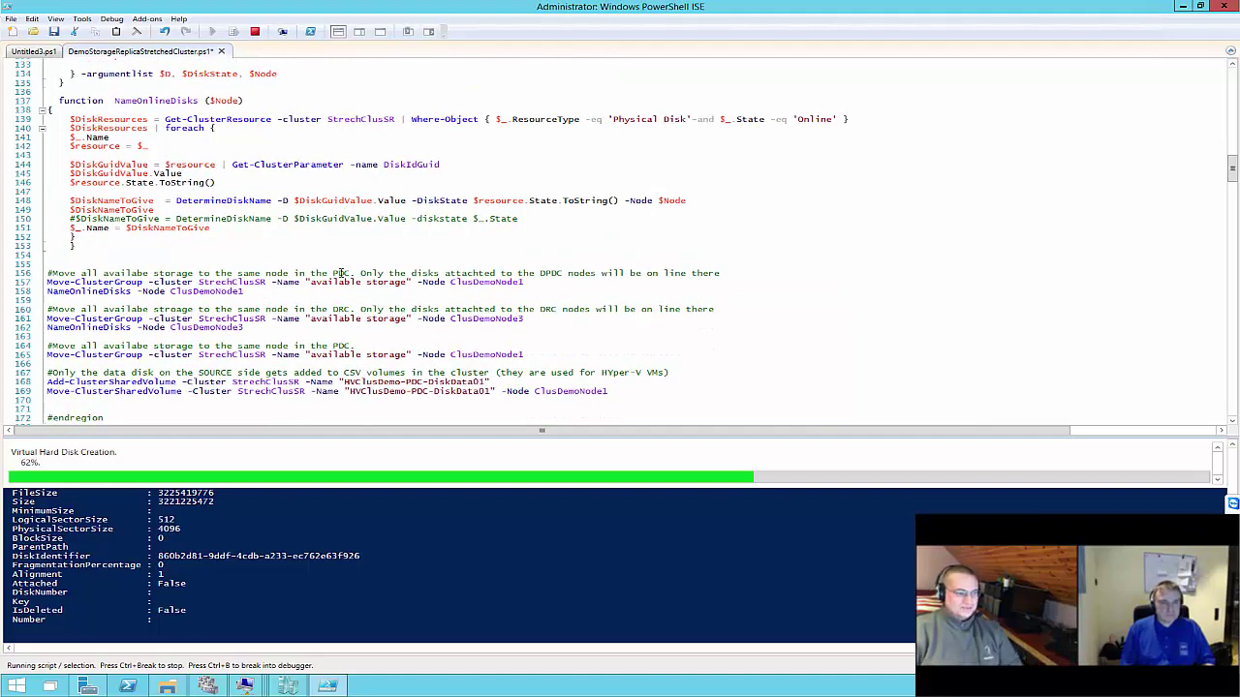
{"action": "scroll", "coordinate": [341, 274], "scroll_direction": "down", "scroll_amount": 4}
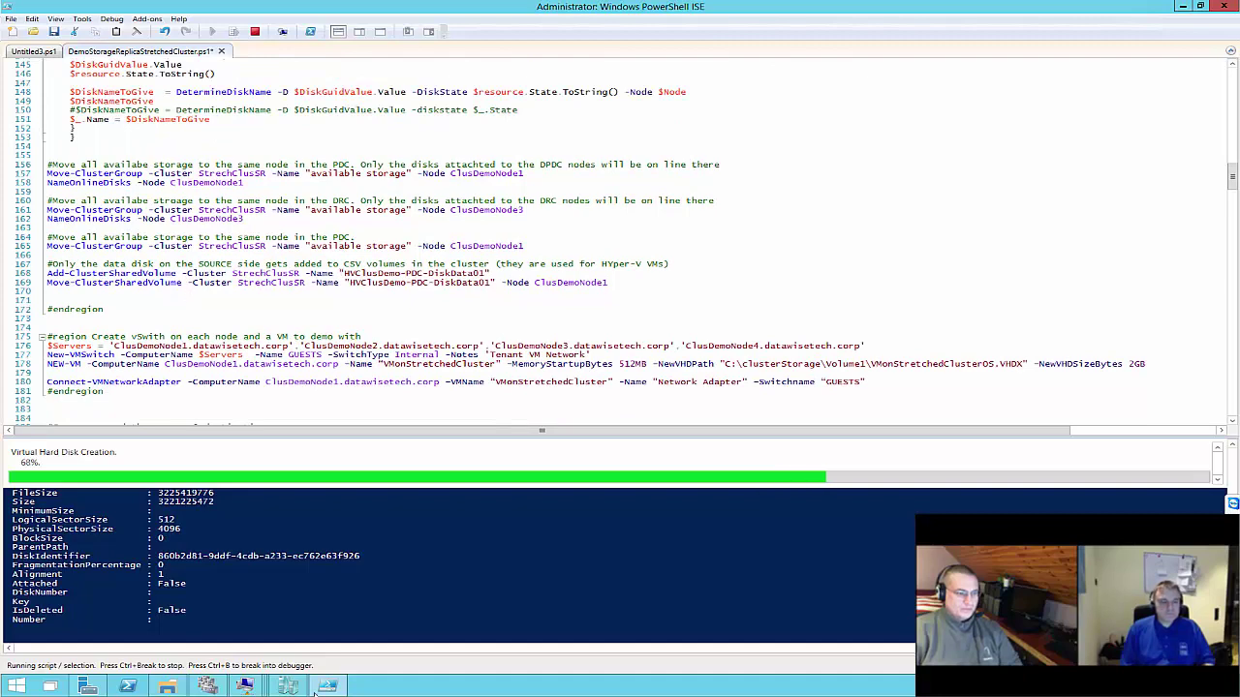
Close the finished feature wizard on Node2-PDC and restart the VM with the default reason
{"action": "mouse_move", "coordinate": [247, 684]}
{"action": "left_click", "coordinate": [350, 629]}
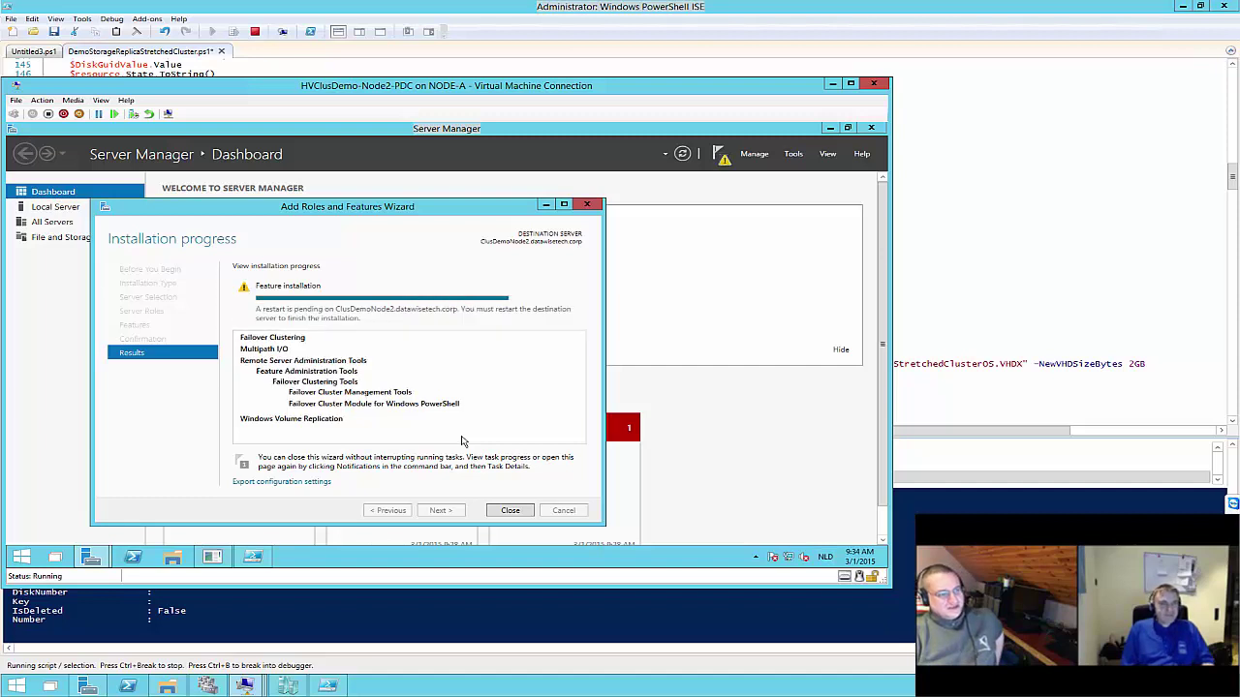
{"action": "left_click", "coordinate": [515, 513]}
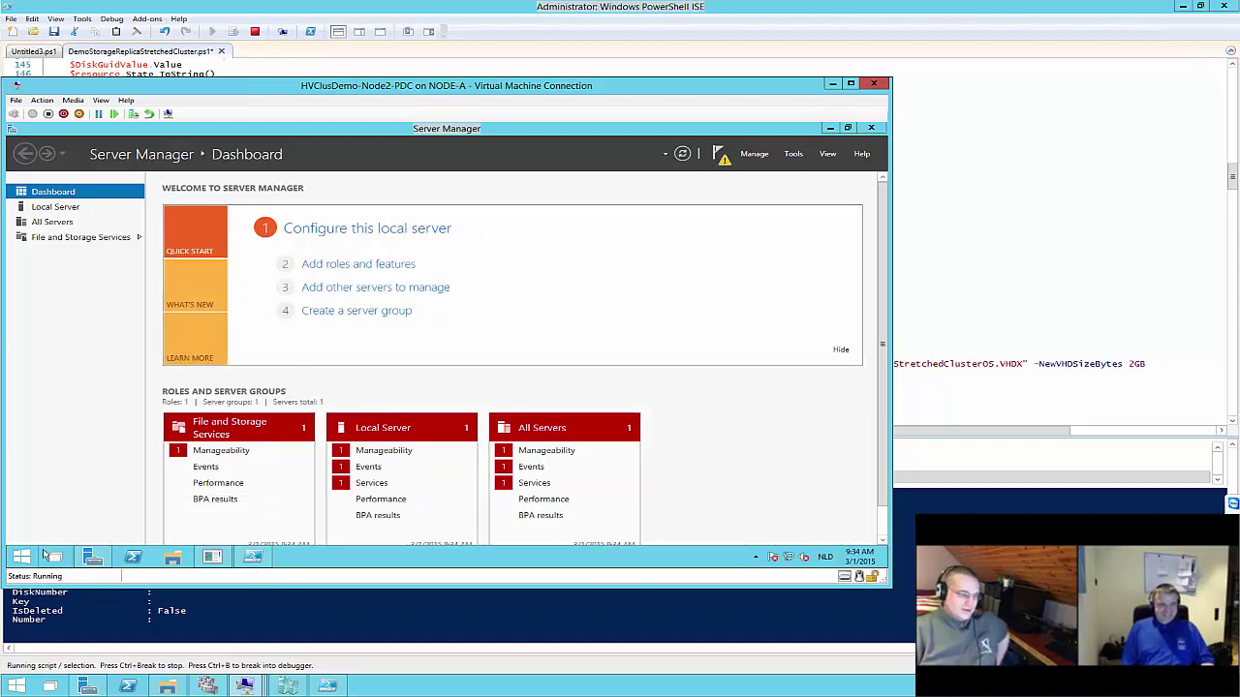
{"action": "key", "text": "super"}
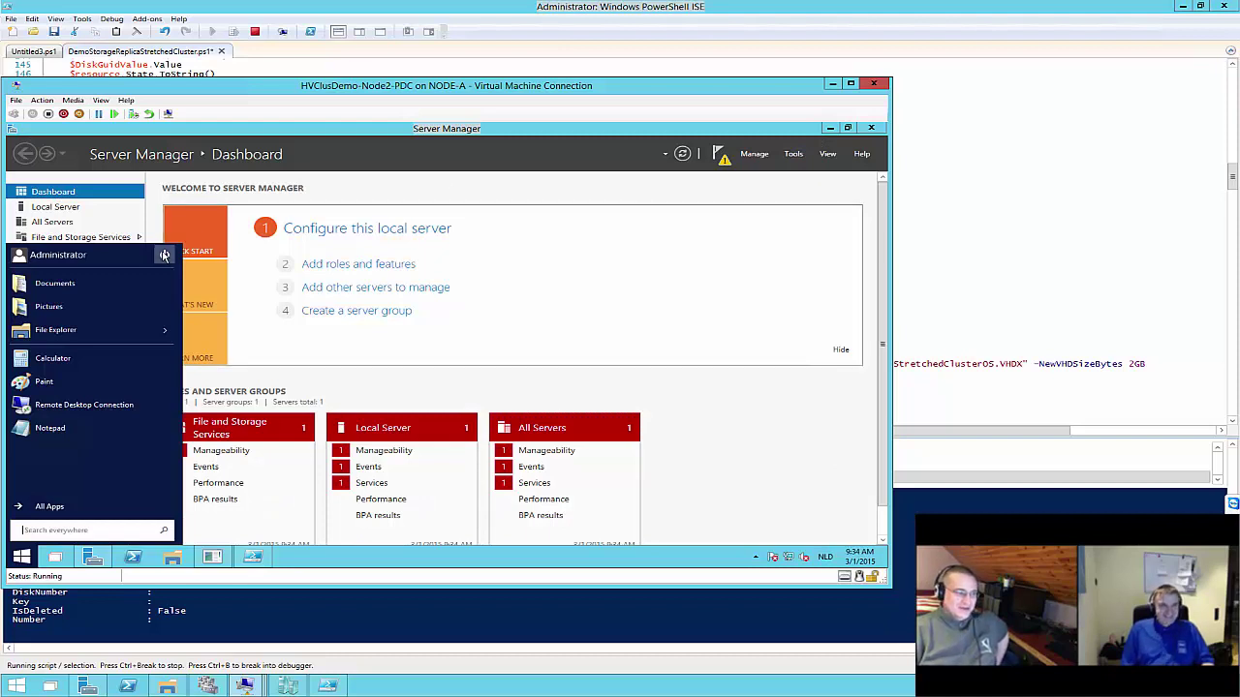
{"action": "left_click", "coordinate": [163, 254]}
{"action": "left_click", "coordinate": [136, 325]}
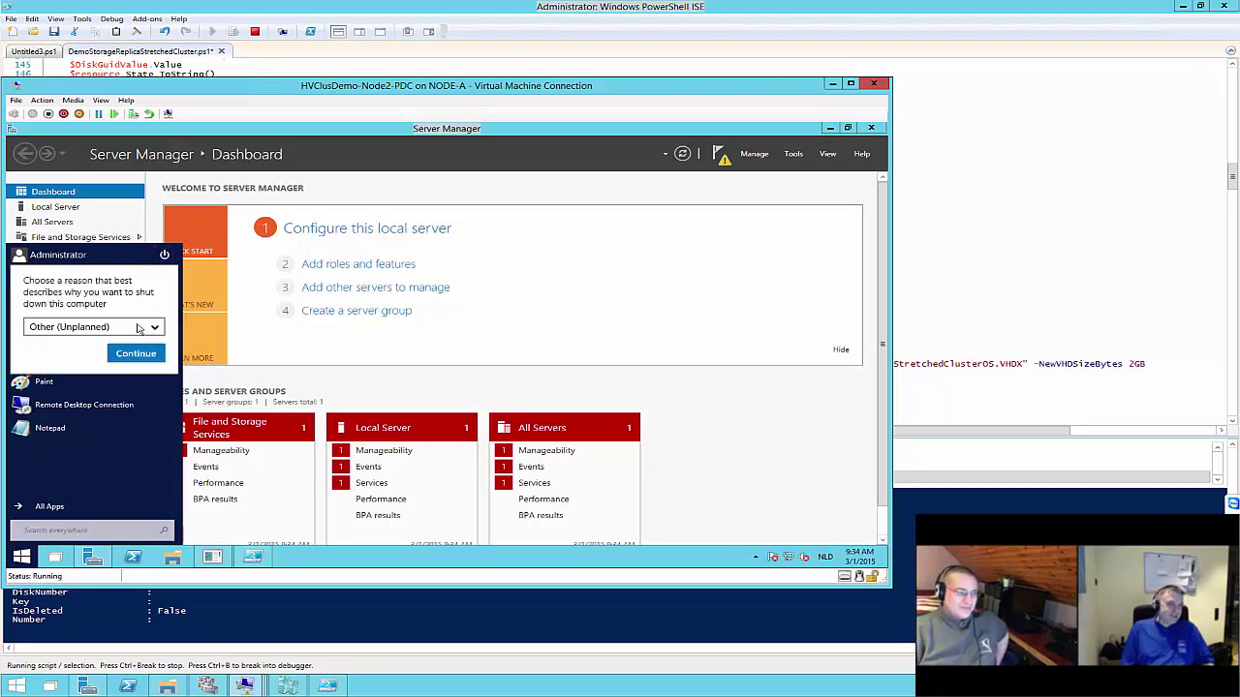
{"action": "left_click", "coordinate": [135, 354]}
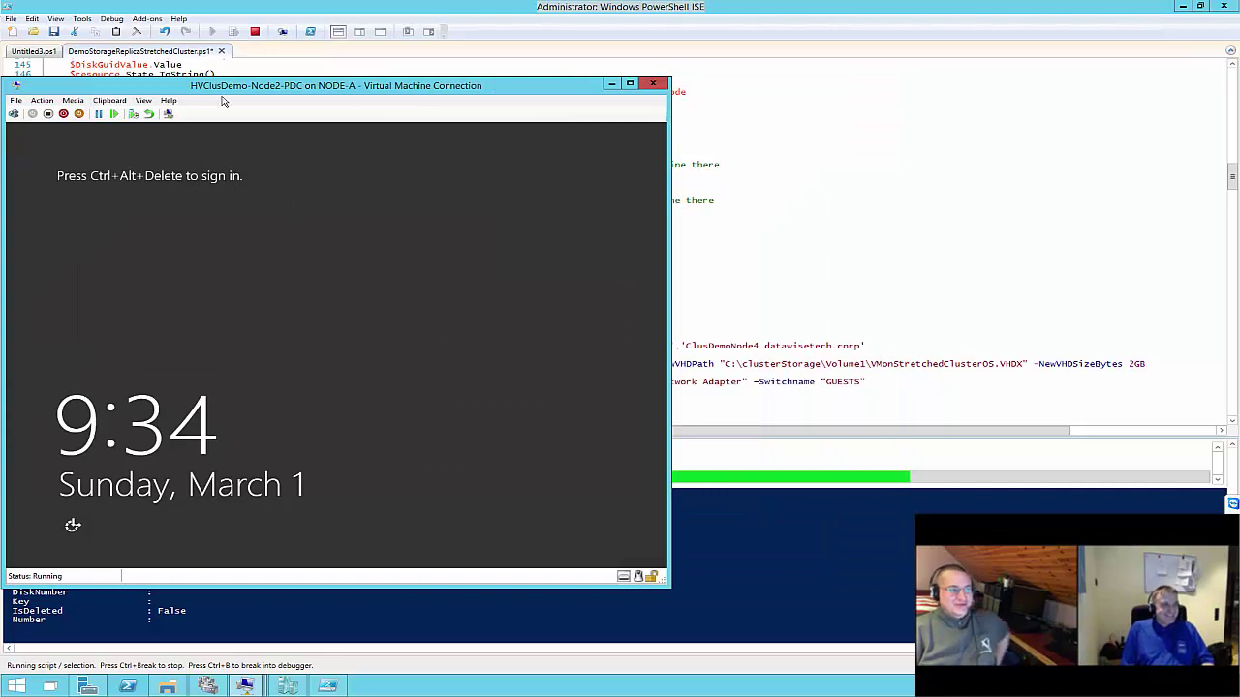
Try shutting down Node2-PDC from the VM toolbar, dismiss the failure error, and return to the script
{"action": "left_click_drag", "start_coordinate": [242, 92], "coordinate": [440, 106]}
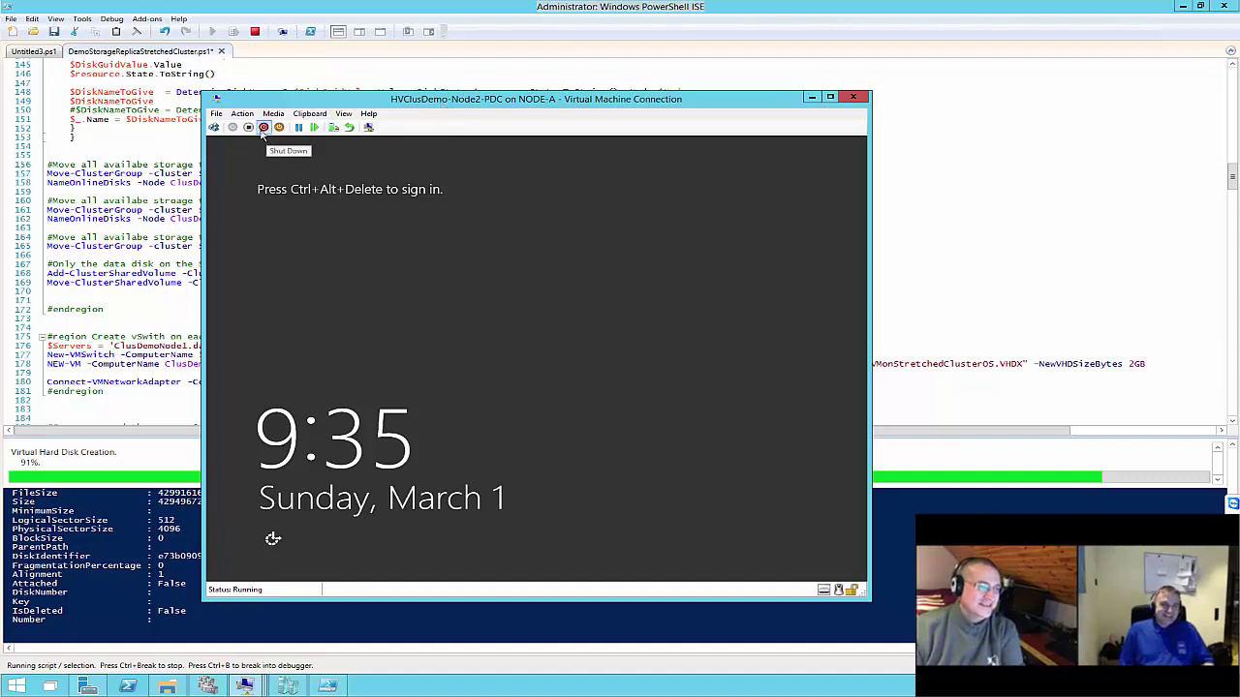
{"action": "left_click", "coordinate": [263, 128]}
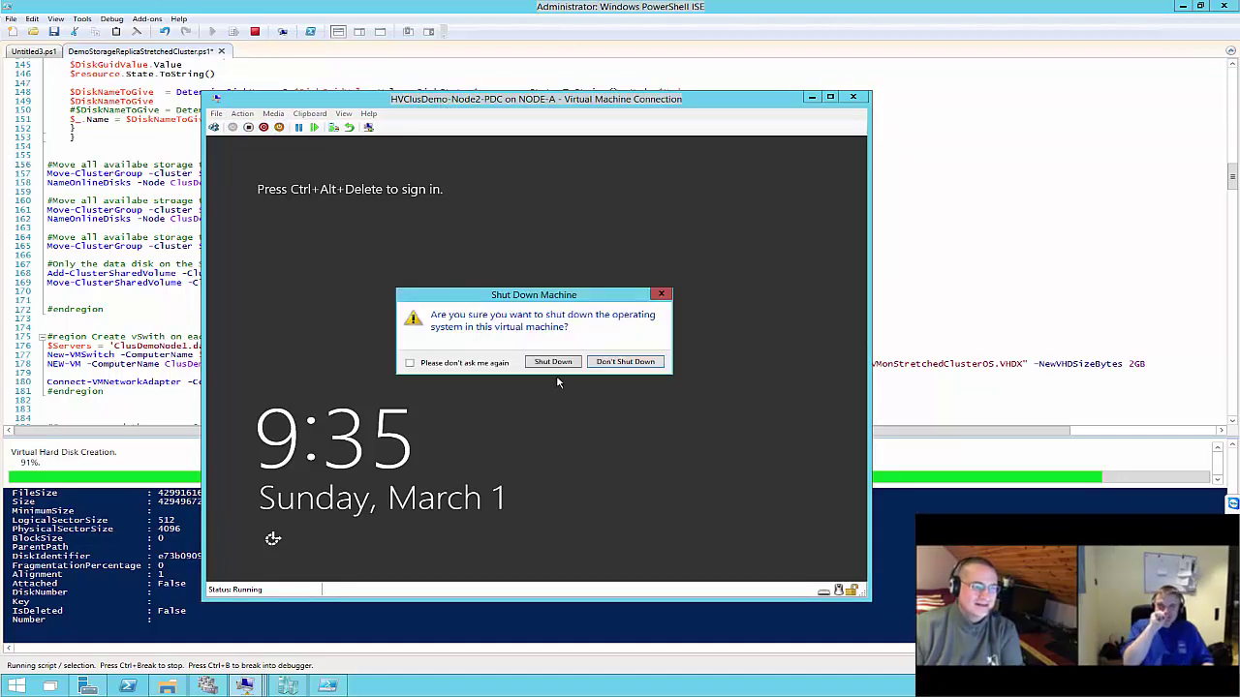
{"action": "left_click", "coordinate": [553, 361]}
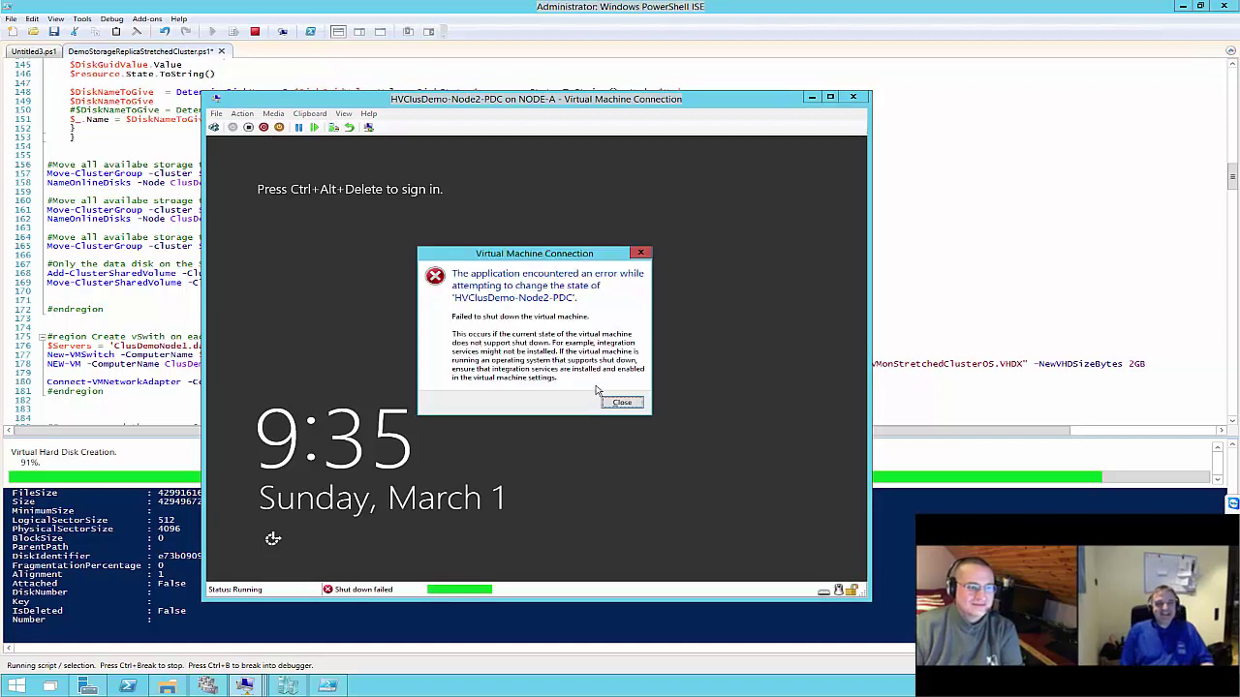
{"action": "left_click", "coordinate": [618, 403]}
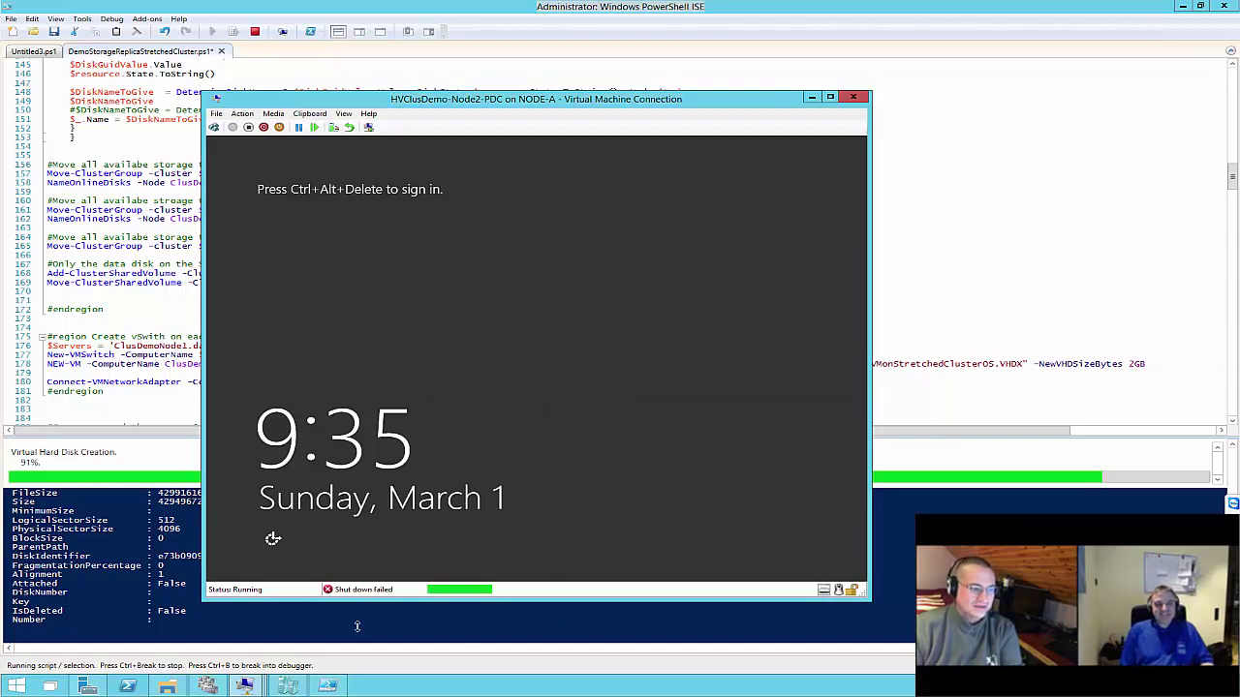
{"action": "left_click_drag", "start_coordinate": [515, 101], "coordinate": [762, 104]}
{"action": "left_click", "coordinate": [254, 286]}
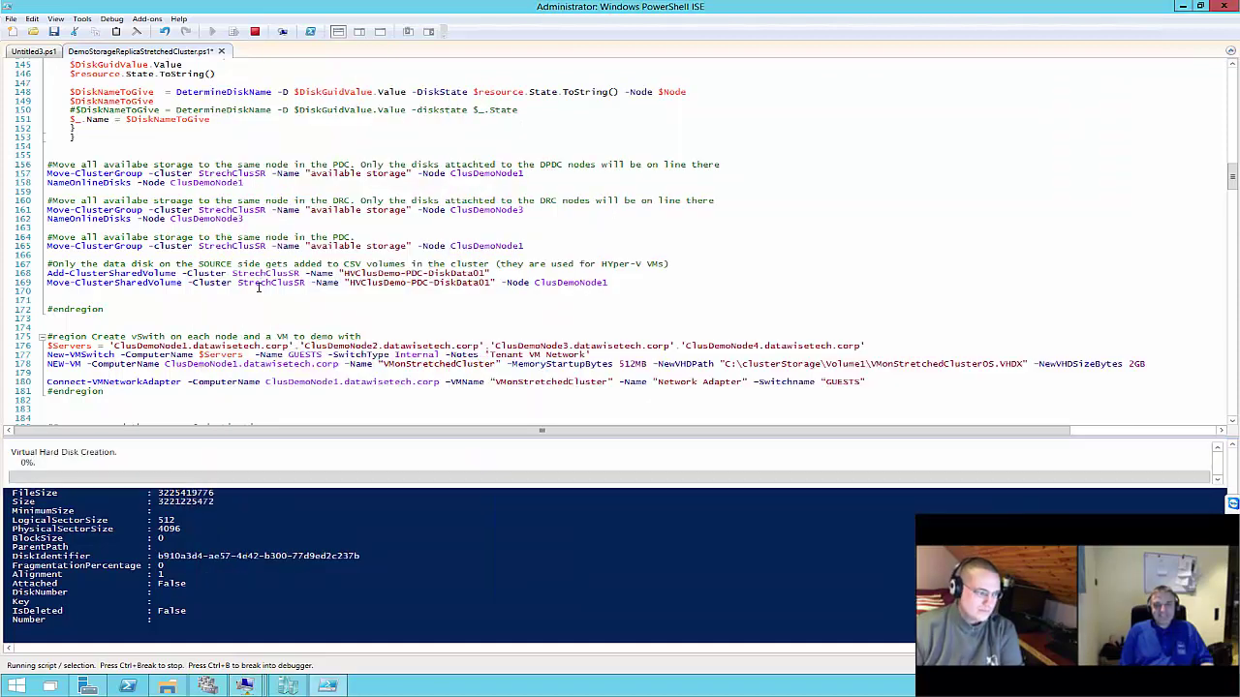
Browse to C:\ClusterStorage\Volume1\HVClusDemoSharedStoragePDC\Virtual Hard Disks to see the new VHDX files
{"action": "left_click", "coordinate": [167, 685]}
{"action": "left_click", "coordinate": [476, 436]}
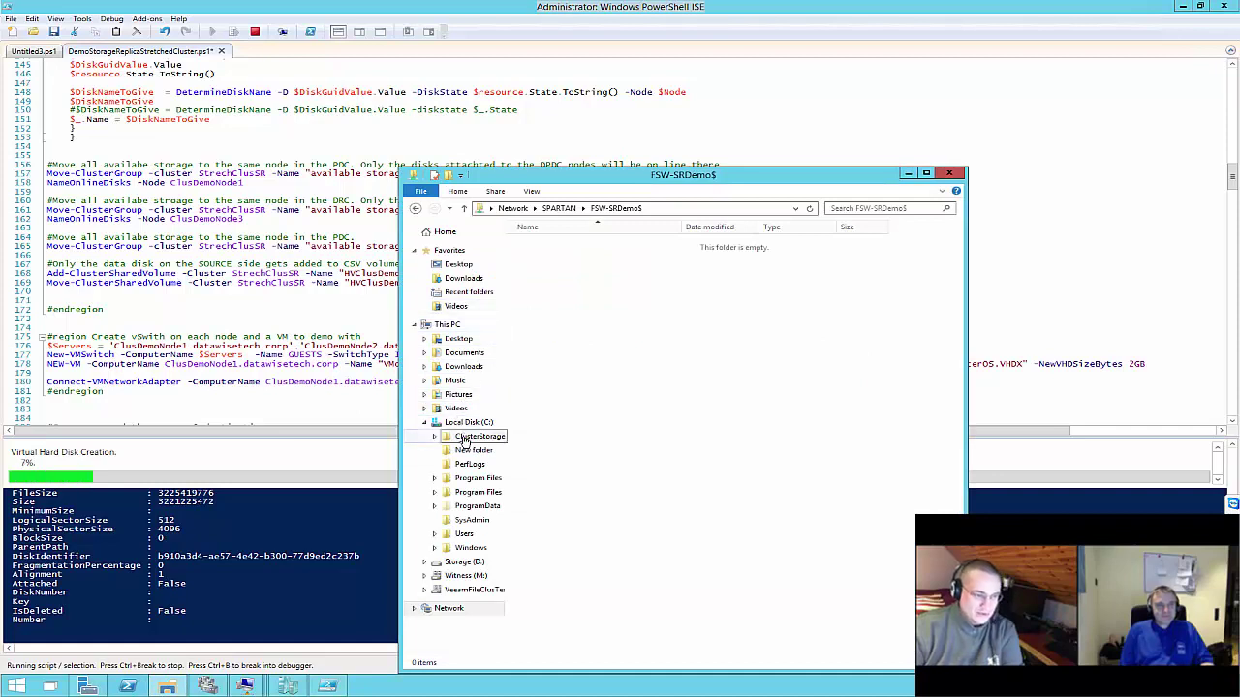
{"action": "double_click", "coordinate": [545, 244]}
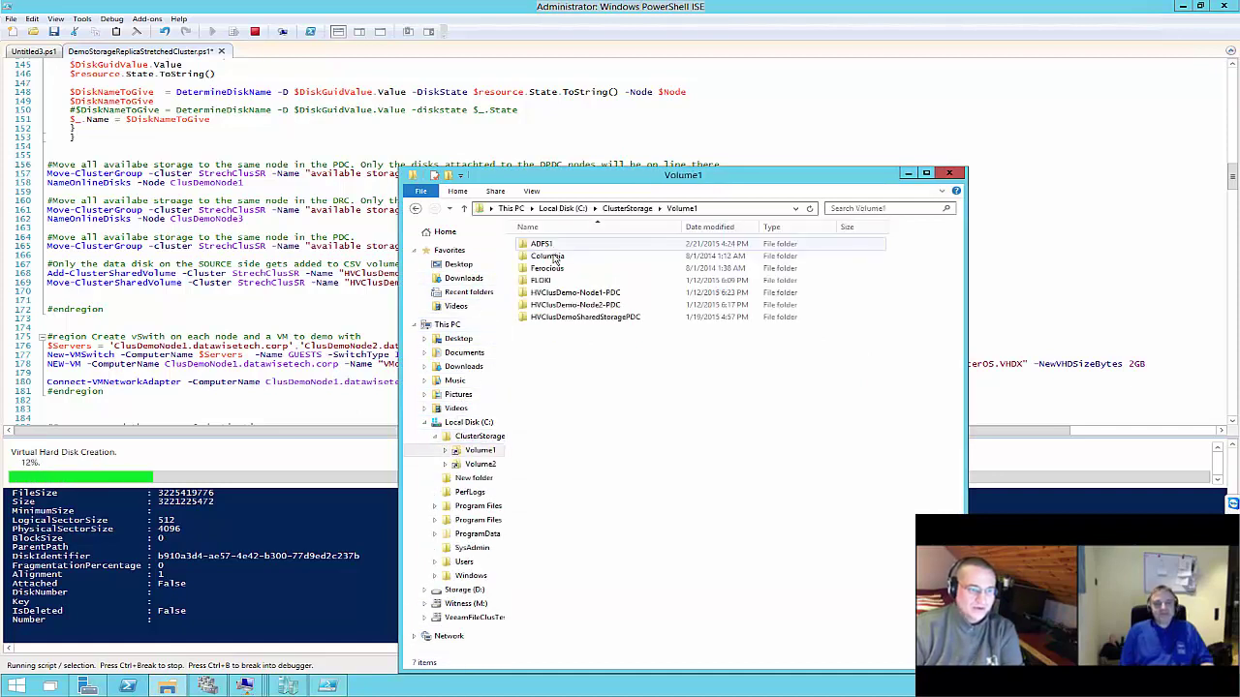
{"action": "double_click", "coordinate": [562, 318]}
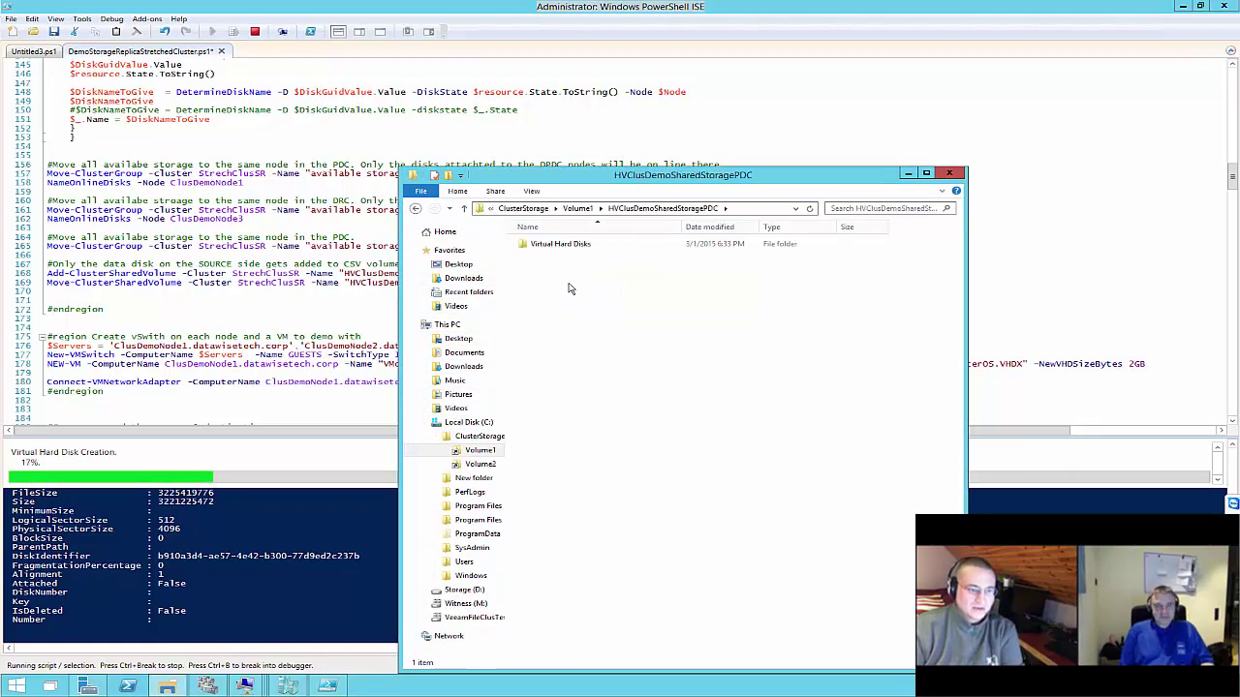
{"action": "double_click", "coordinate": [569, 245]}
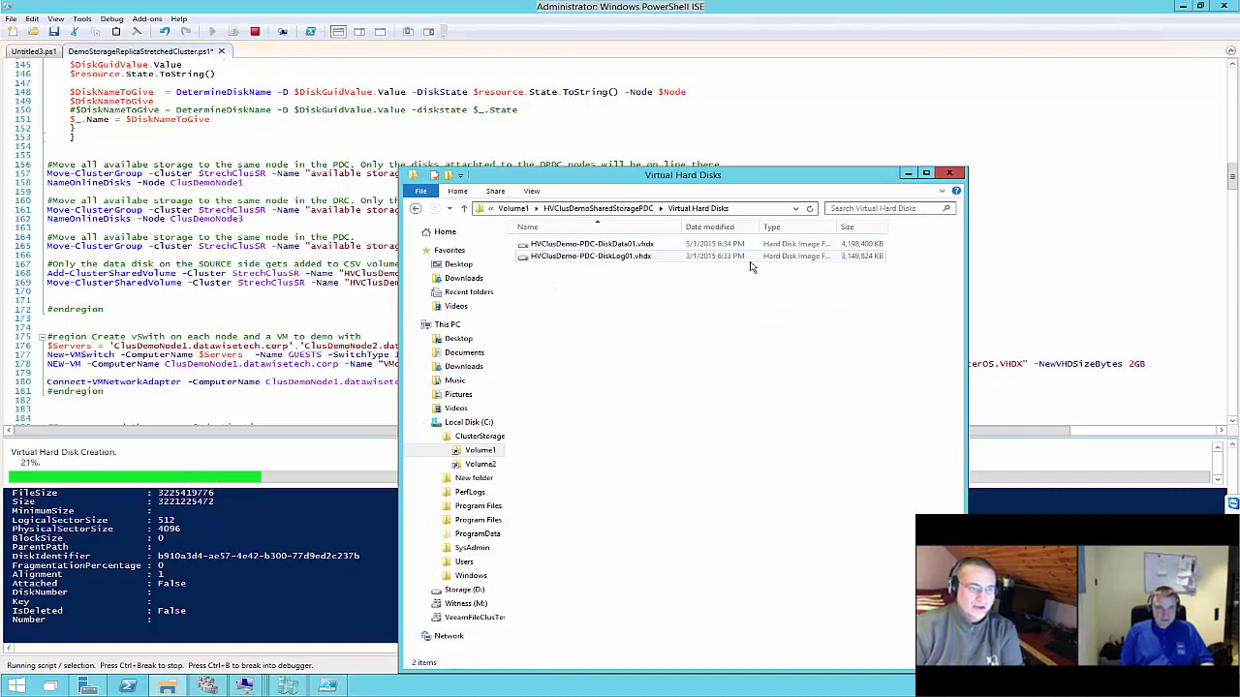
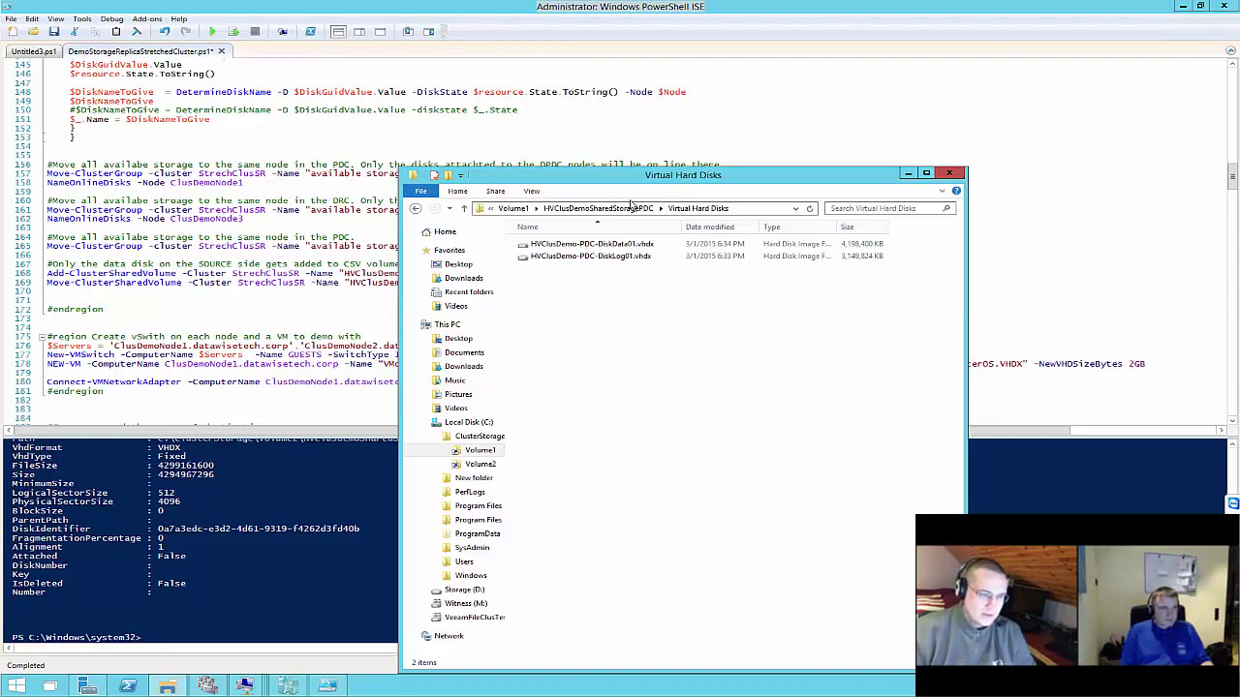
Browse from the PDC shared storage up to Volume2's HVClusDemo-Node4-DRC Virtual Hard Disks folder
{"action": "left_click", "coordinate": [593, 210]}
{"action": "left_click", "coordinate": [581, 208]}
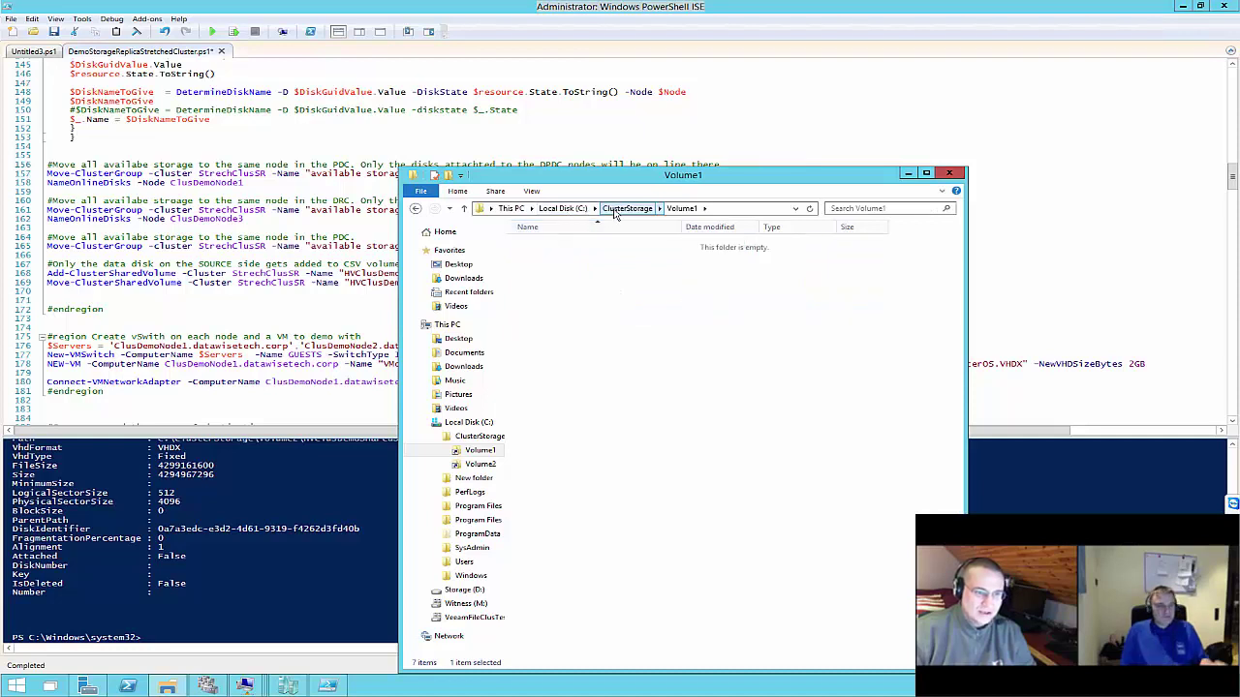
{"action": "left_click", "coordinate": [627, 208]}
{"action": "double_click", "coordinate": [545, 255]}
{"action": "double_click", "coordinate": [563, 280]}
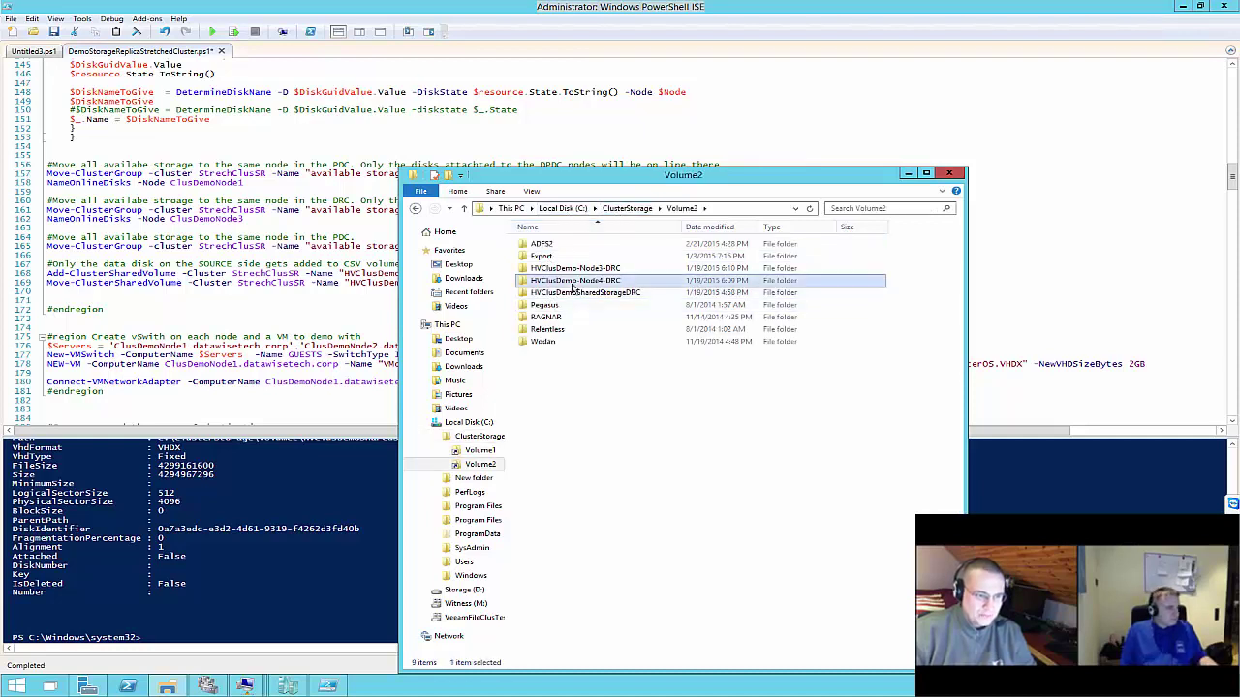
{"action": "double_click", "coordinate": [563, 257]}
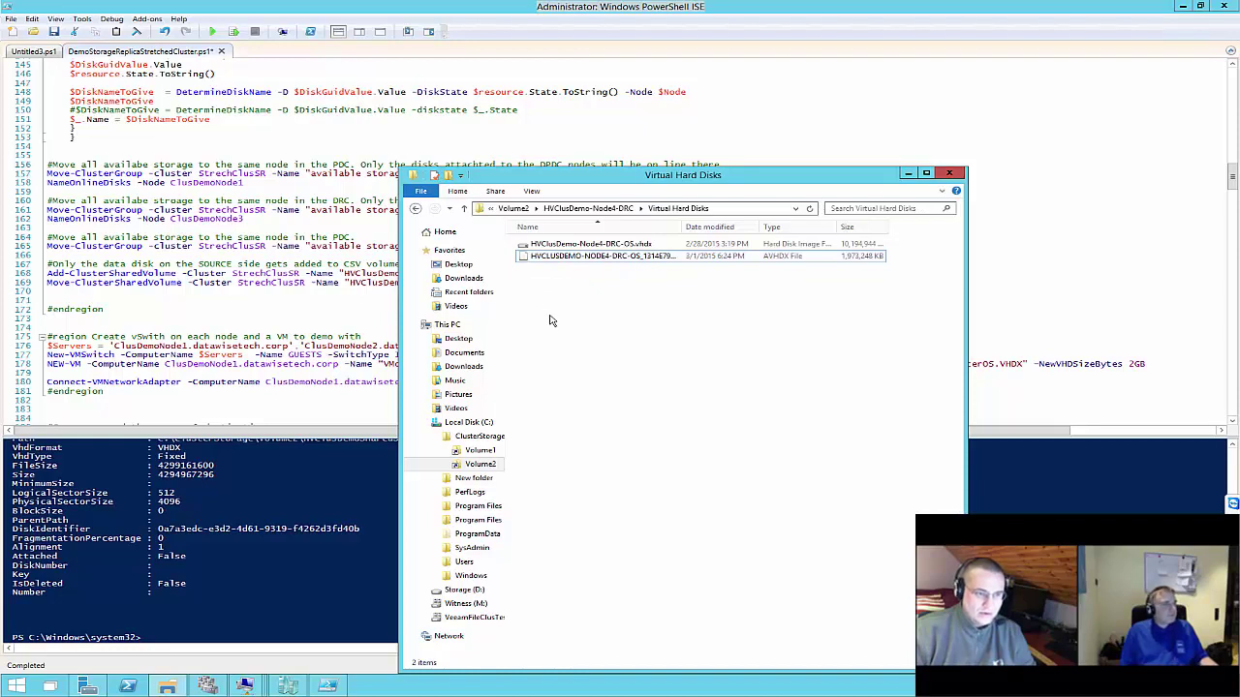
Inspect the log and data VHDX files in the HVClusDemoSharedStorageDRC Virtual Hard Disks folder
{"action": "left_click", "coordinate": [513, 208]}
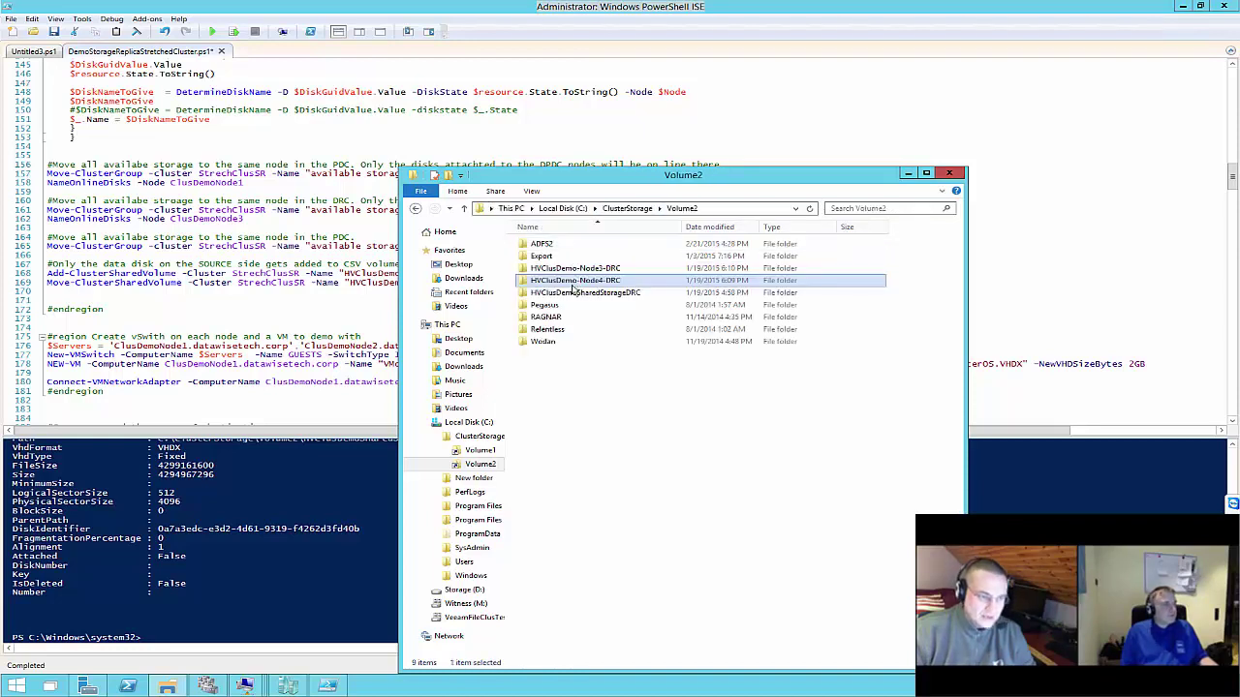
{"action": "double_click", "coordinate": [553, 293]}
{"action": "double_click", "coordinate": [579, 245]}
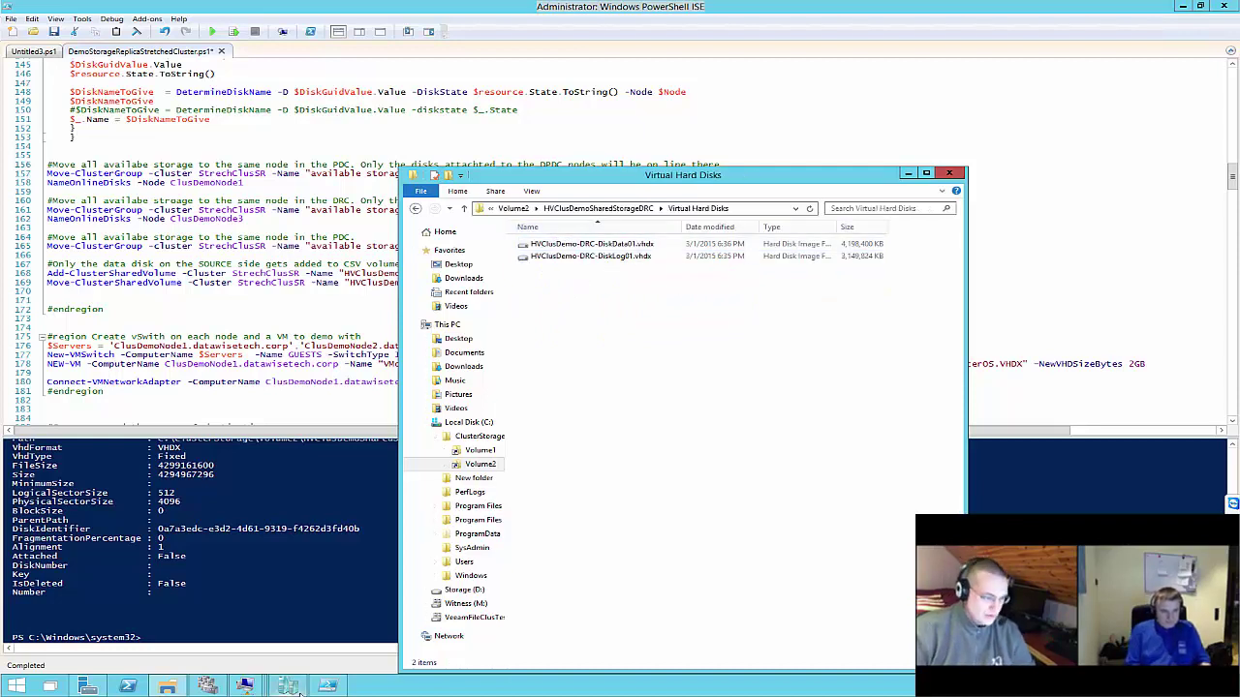
Check the HVClusDemo-Node2-PDC VM in Failover Cluster Manager, then return to the cluster script
{"action": "left_click", "coordinate": [244, 686]}
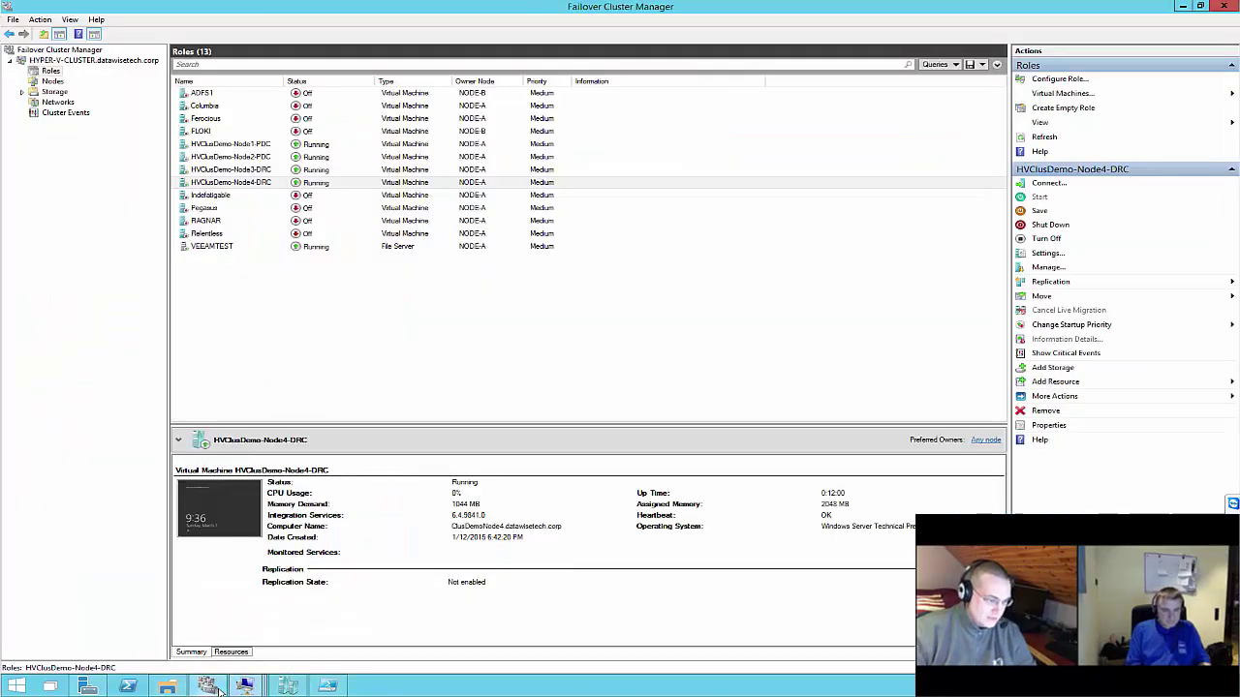
{"action": "left_click", "coordinate": [267, 157]}
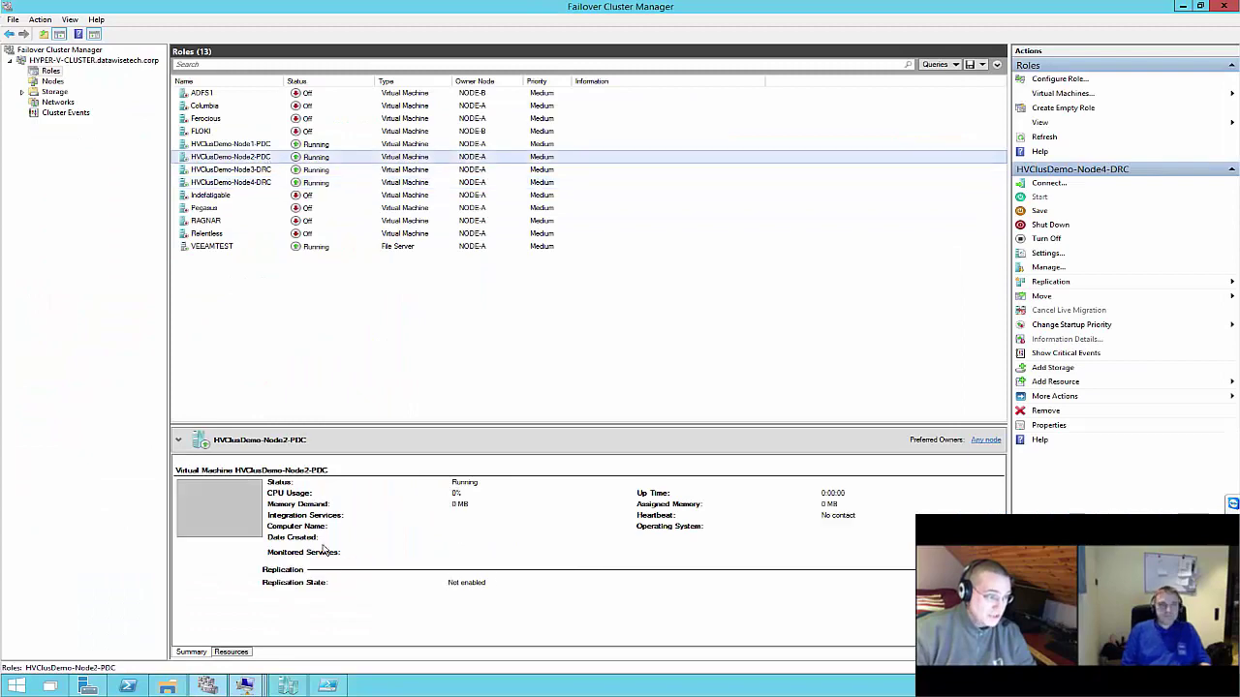
{"action": "left_click", "coordinate": [328, 686]}
{"action": "scroll", "coordinate": [311, 300], "scroll_direction": "up", "scroll_amount": 20}
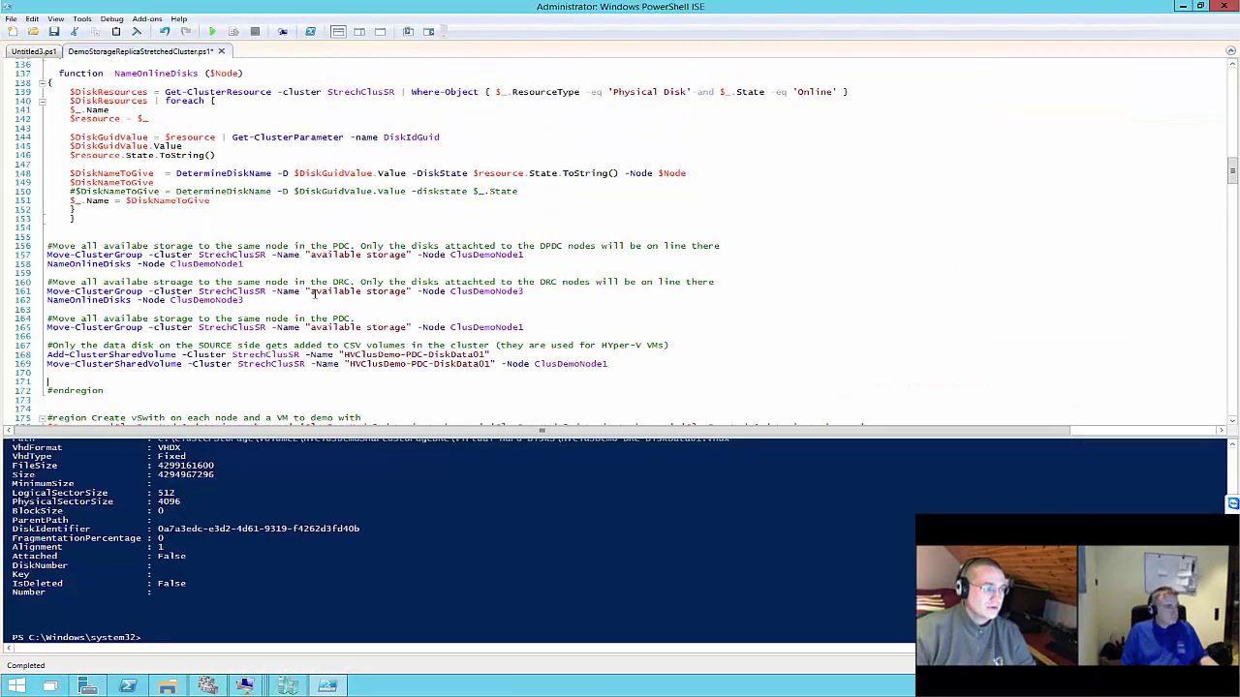
Run New-Cluster lines 57–58 for StrechClusSR; it fails because the computer object already exists
{"action": "scroll", "coordinate": [322, 321], "scroll_direction": "up", "scroll_amount": 9}
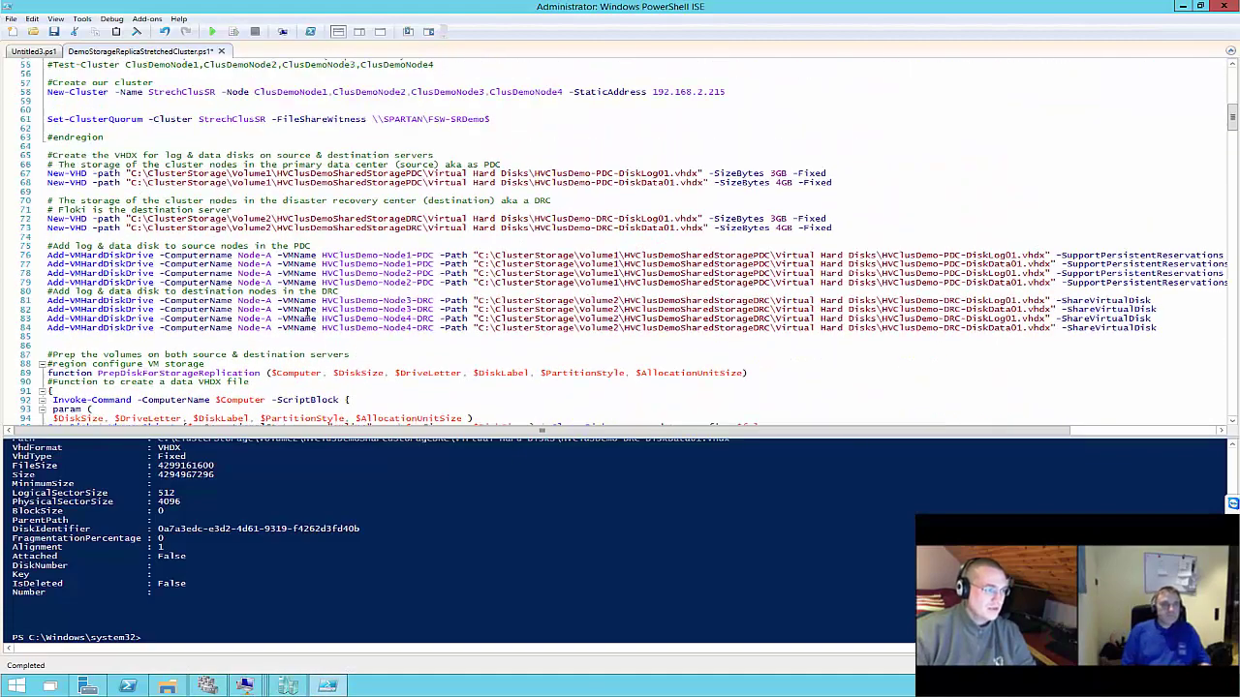
{"action": "scroll", "coordinate": [249, 192], "scroll_direction": "up", "scroll_amount": 1}
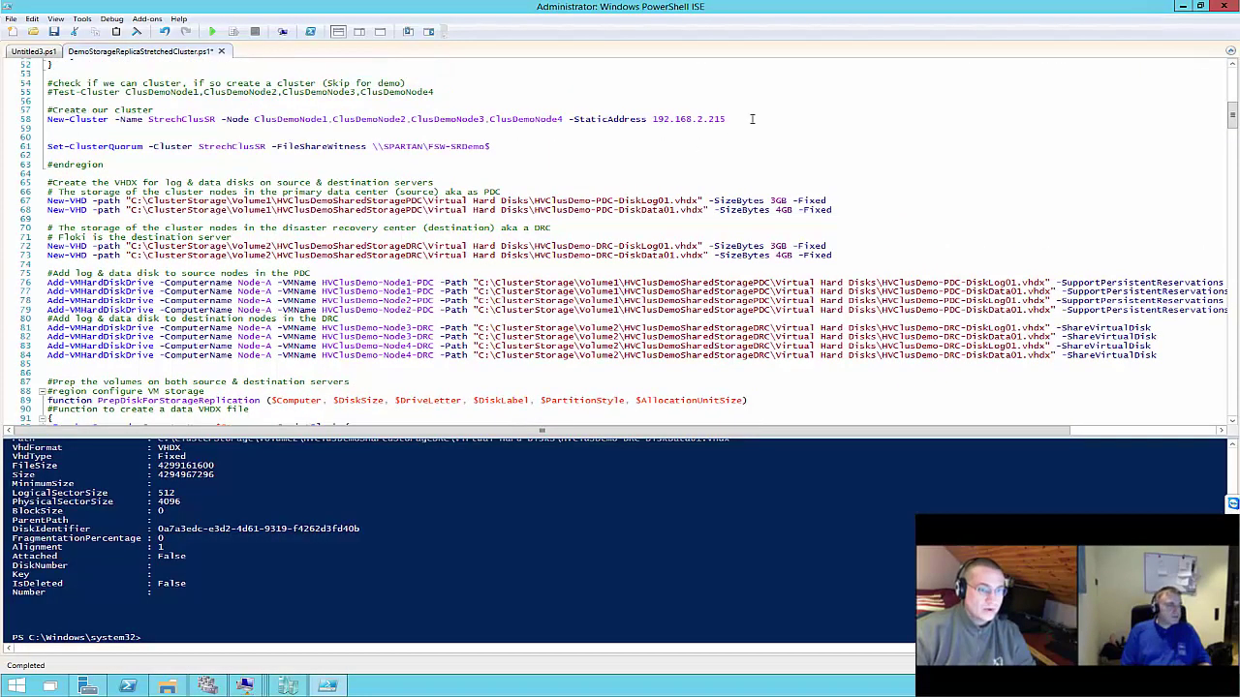
{"action": "left_click_drag", "start_coordinate": [19, 118], "coordinate": [20, 110]}
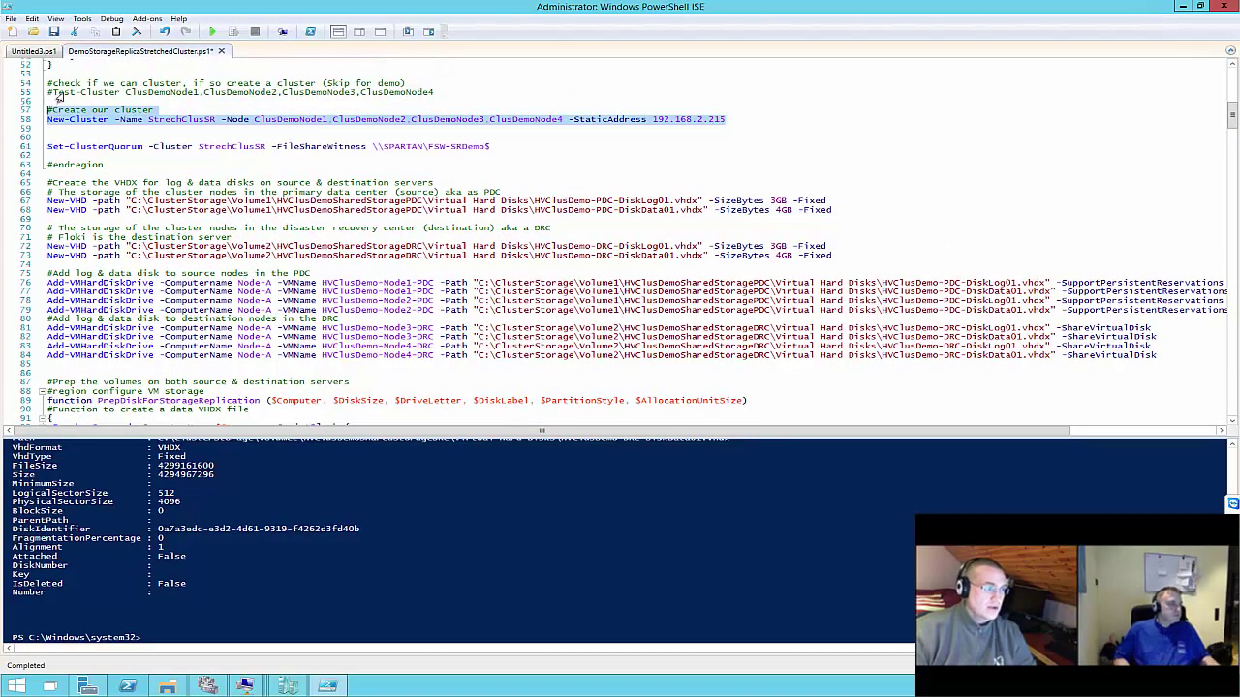
{"action": "left_click", "coordinate": [234, 32]}
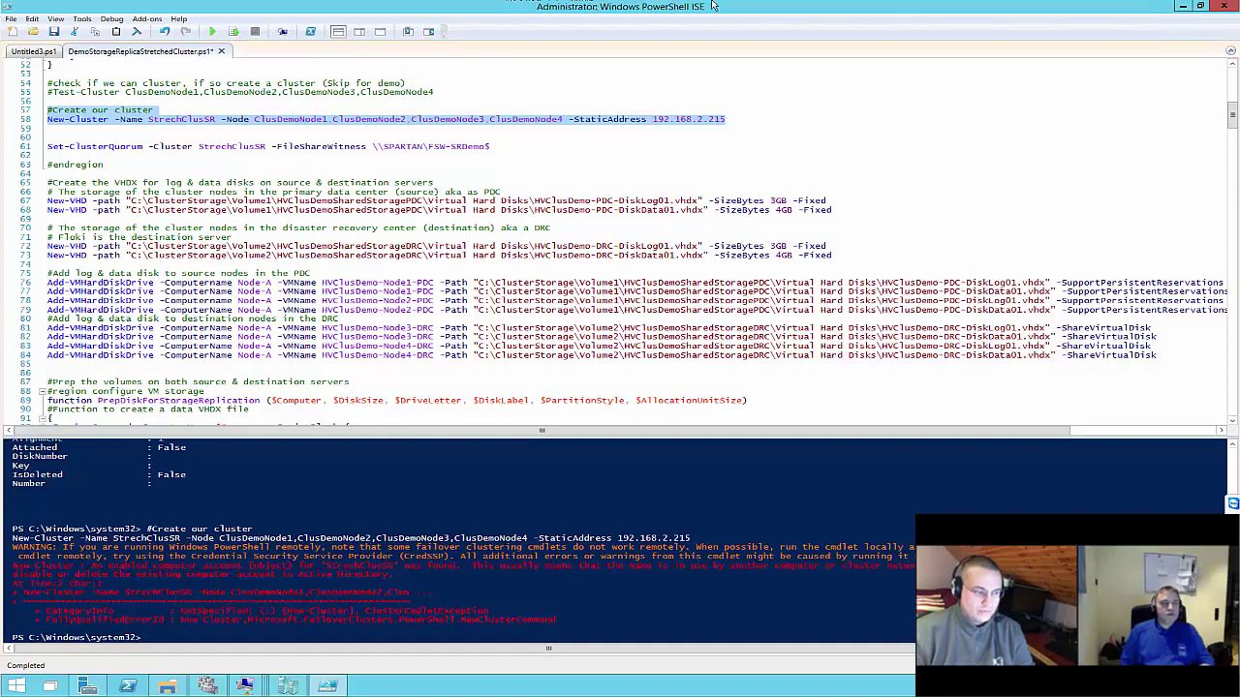
{"action": "left_click", "coordinate": [1199, 6]}
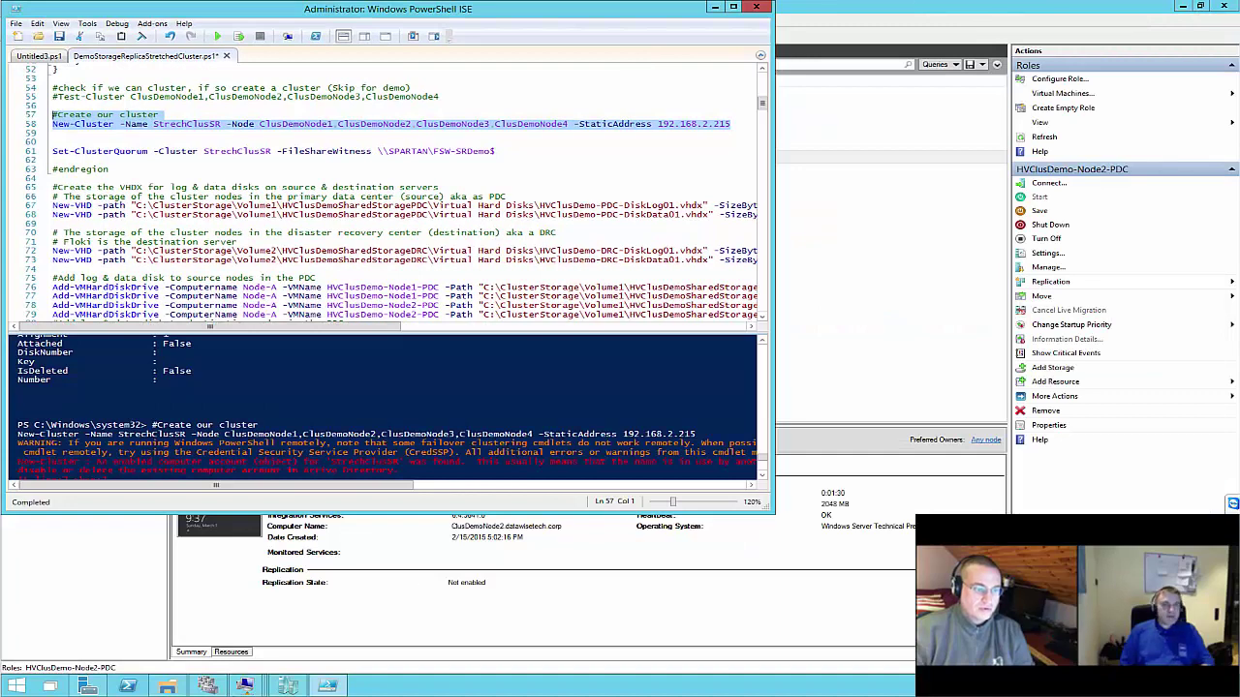
{"action": "key", "text": "alt+Tab"}
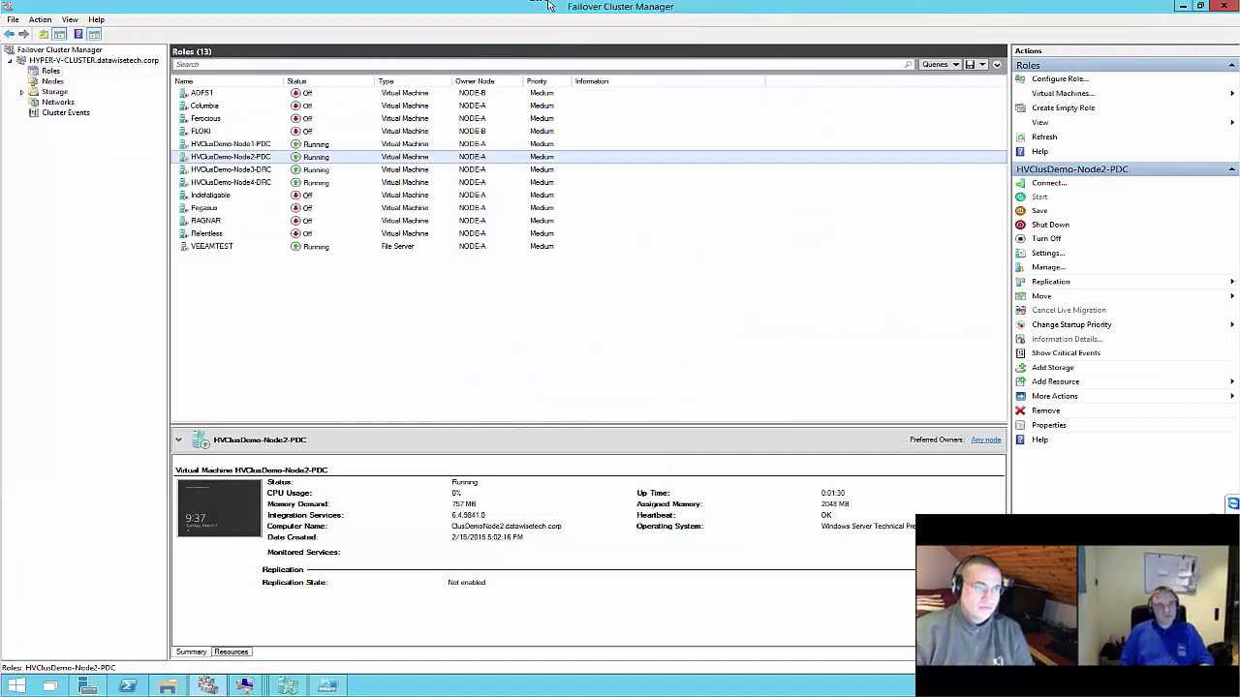
Take Failover Cluster Manager out of full screen and move the ISE window aside
{"action": "double_click", "coordinate": [541, 6]}
{"action": "key", "text": "alt+Tab"}
{"action": "left_click_drag", "start_coordinate": [543, 9], "coordinate": [587, 74]}
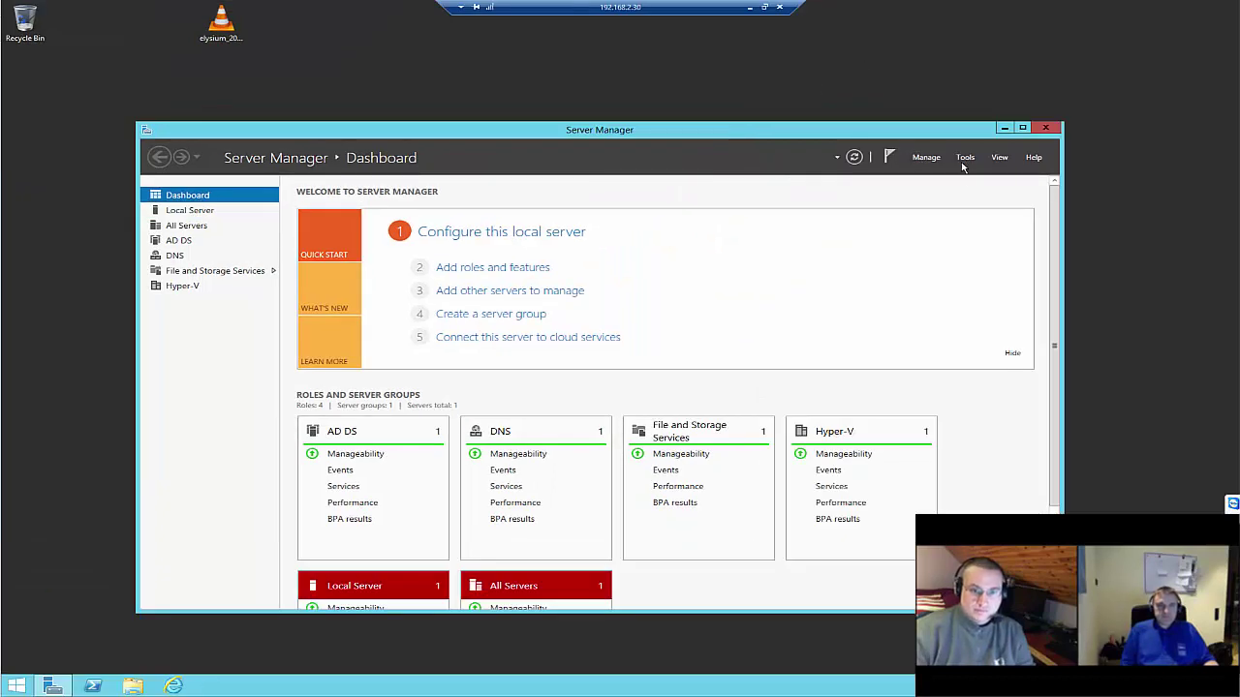
Delete the StrechClusSR computer object from Computers in Active Directory Users and Computers
{"action": "left_click", "coordinate": [966, 160]}
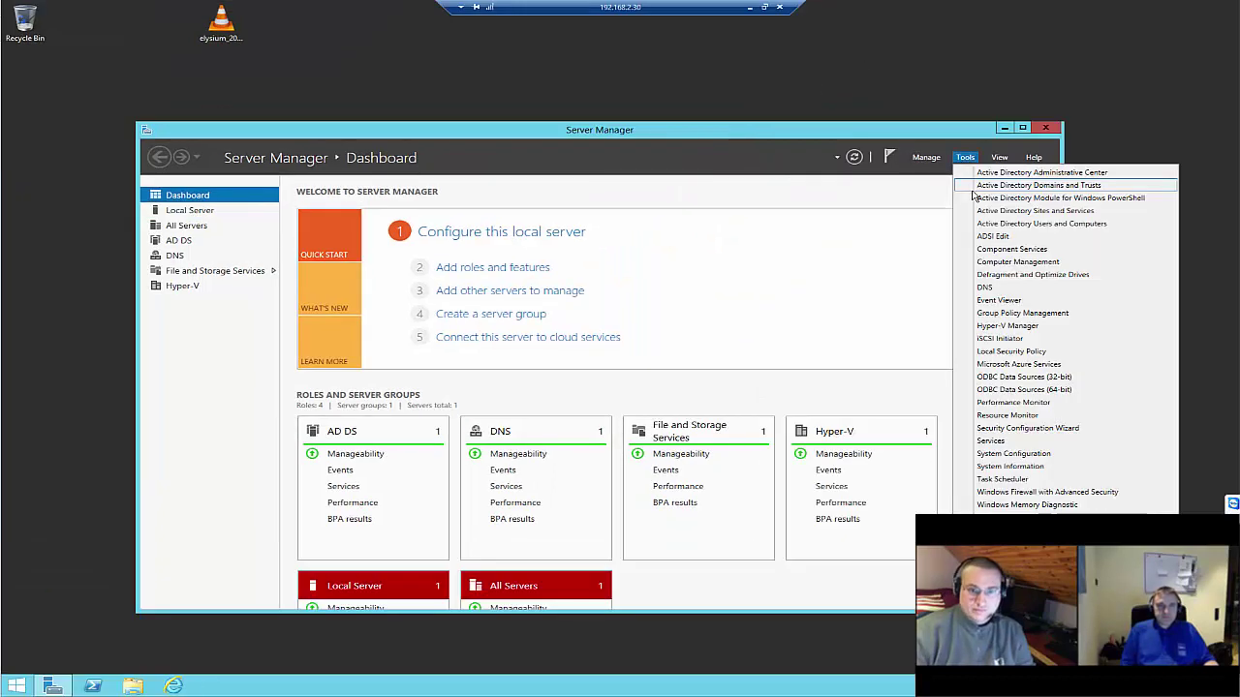
{"action": "left_click", "coordinate": [998, 236]}
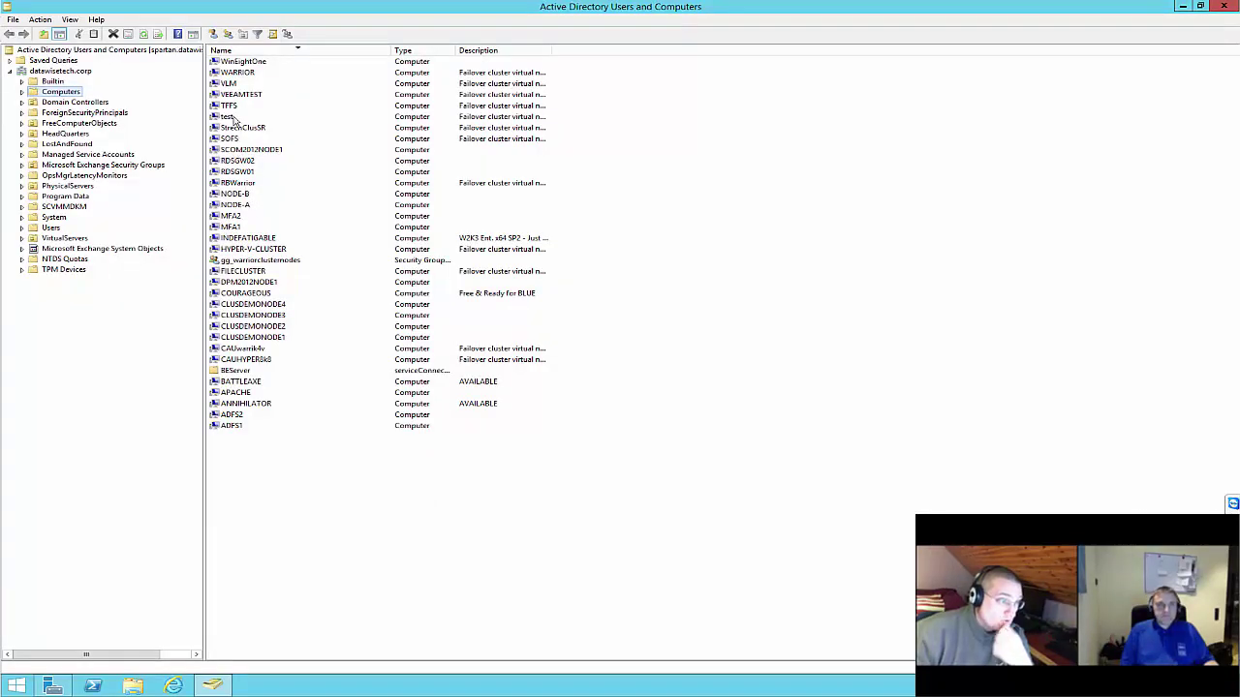
{"action": "left_click", "coordinate": [241, 128]}
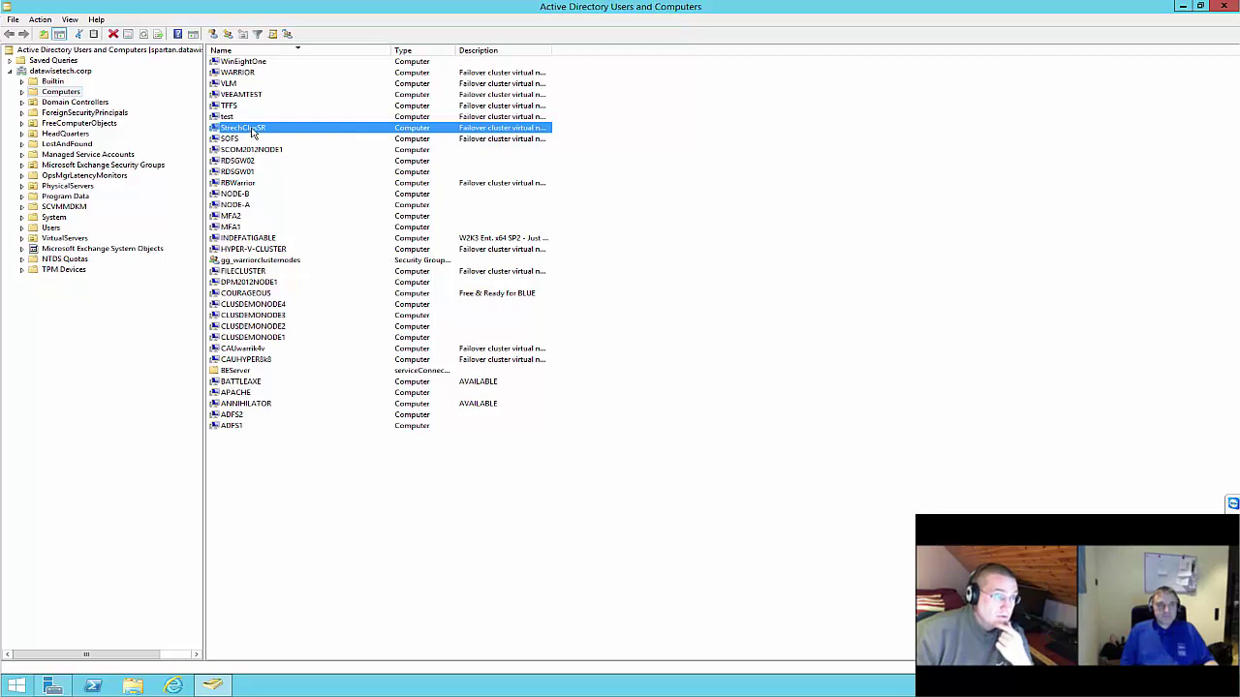
{"action": "right_click", "coordinate": [251, 130]}
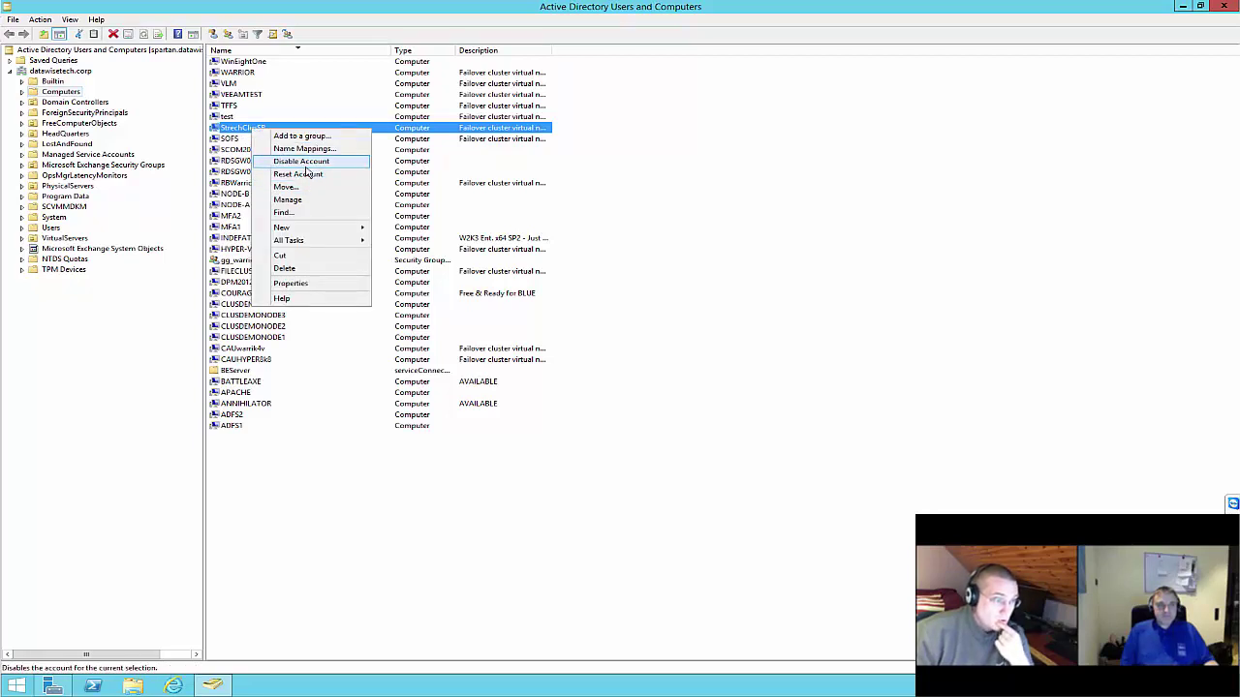
{"action": "left_click", "coordinate": [290, 268]}
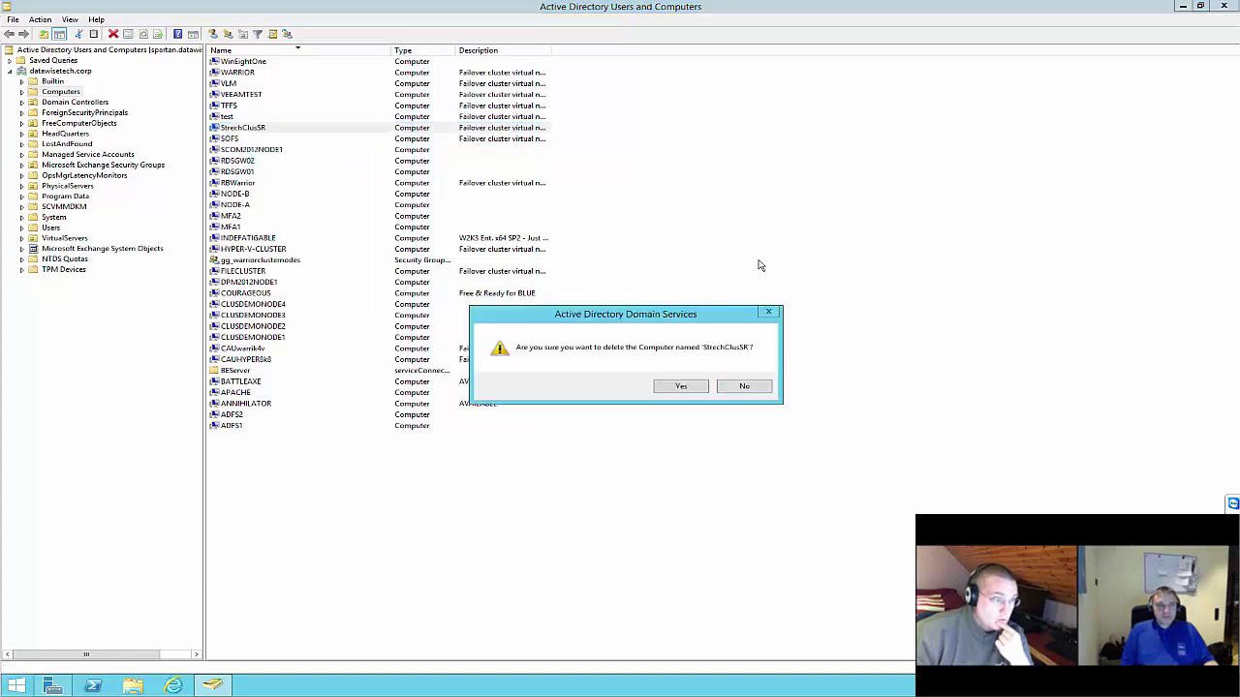
{"action": "left_click", "coordinate": [678, 385]}
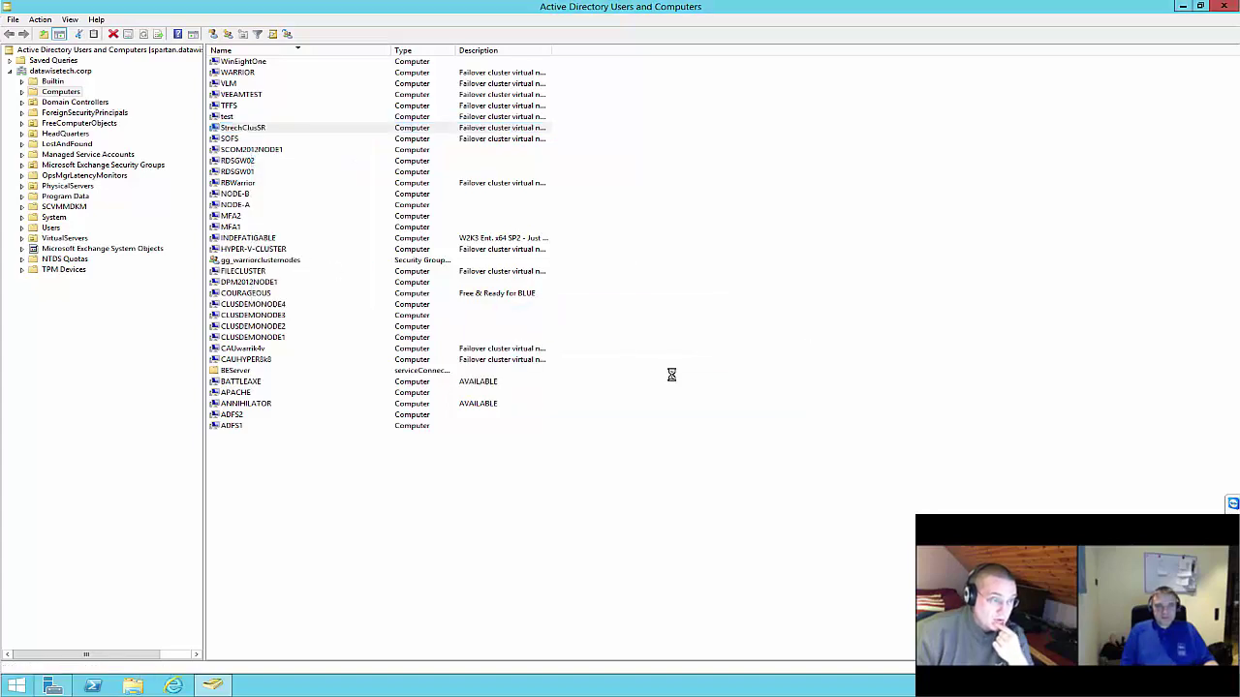
{"action": "left_click", "coordinate": [48, 71]}
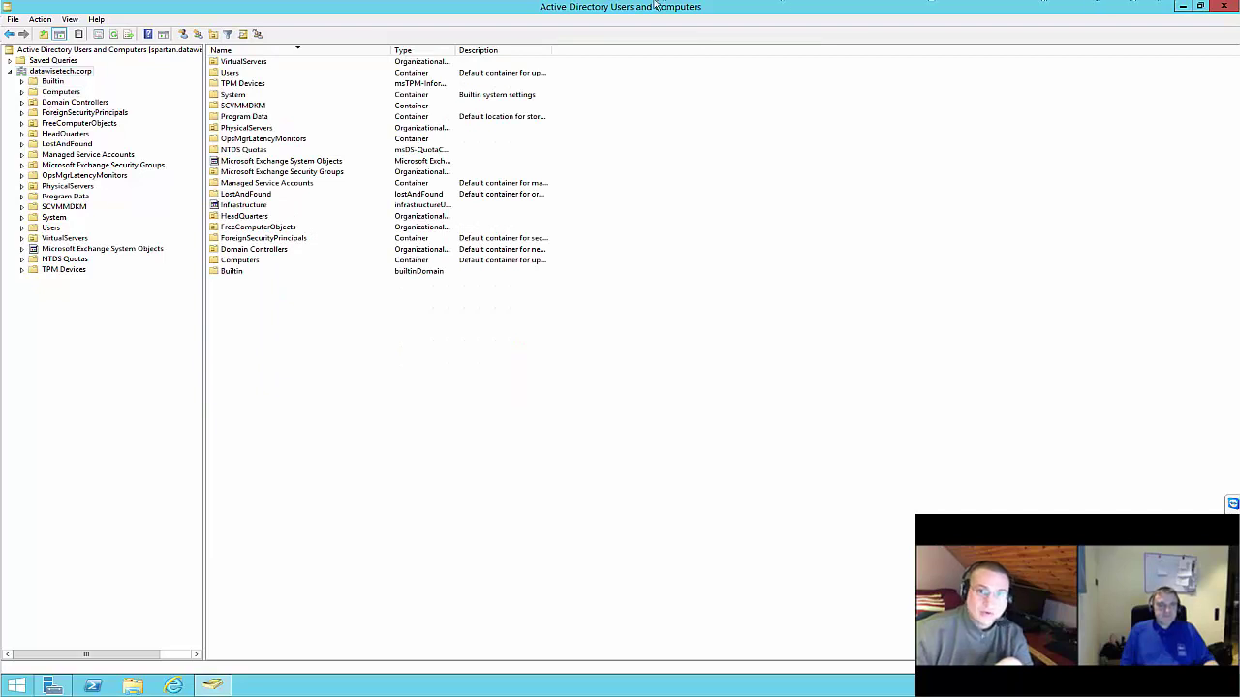
Rerun New-Cluster line 58 to create the StrechClusSR cluster
{"action": "mouse_move", "coordinate": [645, 6]}
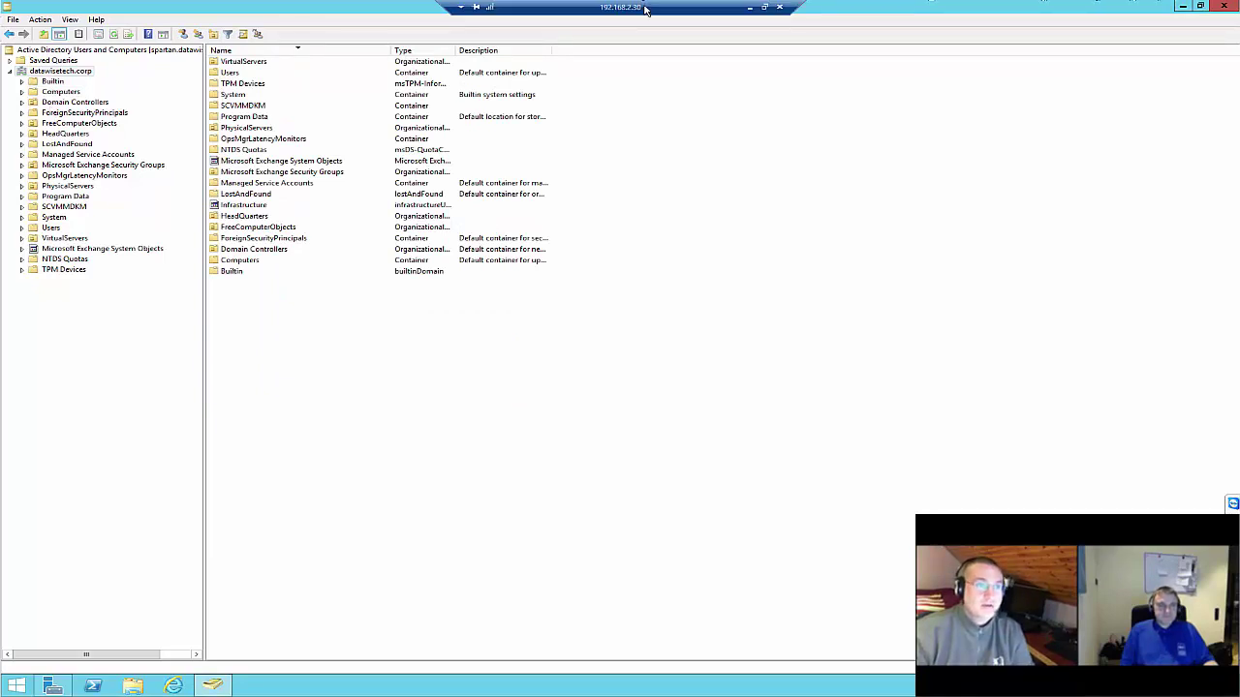
{"action": "double_click", "coordinate": [645, 7]}
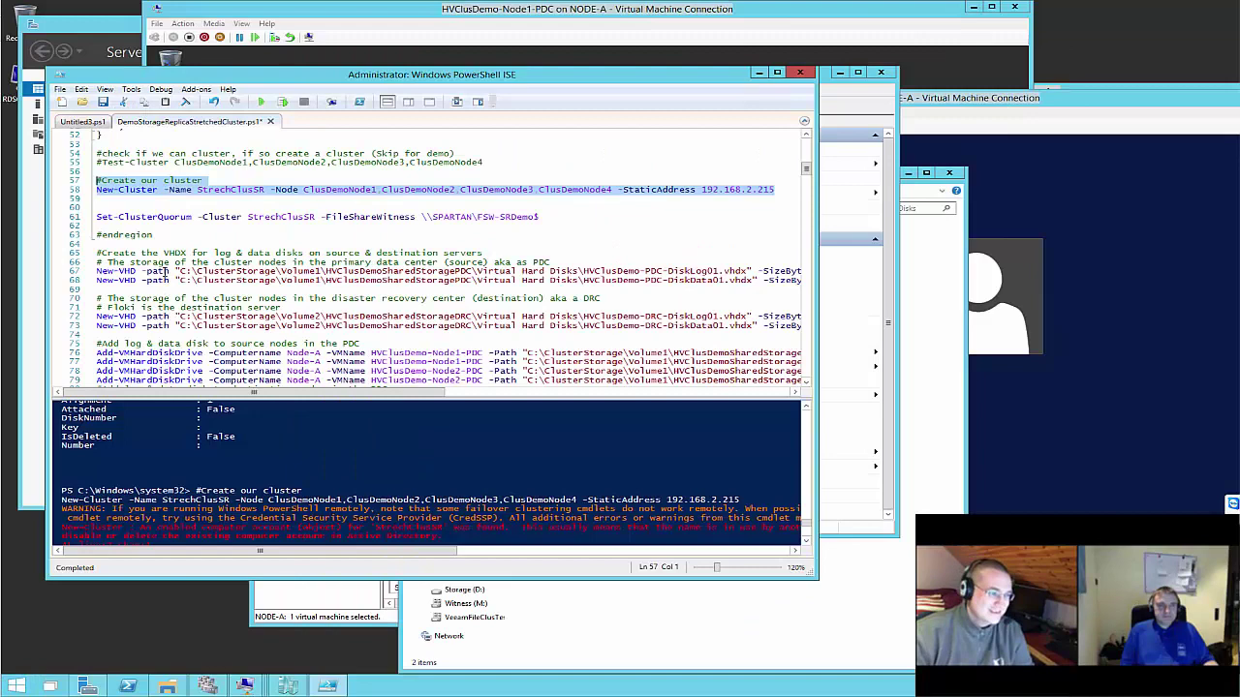
{"action": "left_click", "coordinate": [167, 286]}
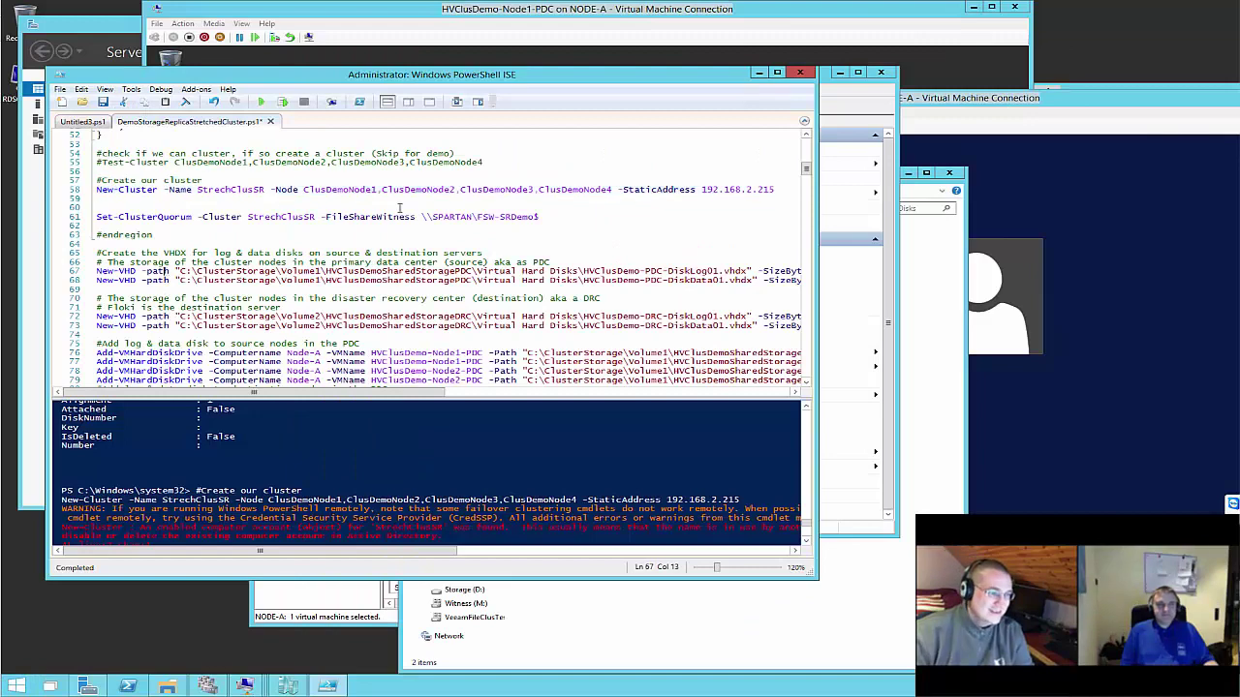
{"action": "left_click", "coordinate": [102, 191]}
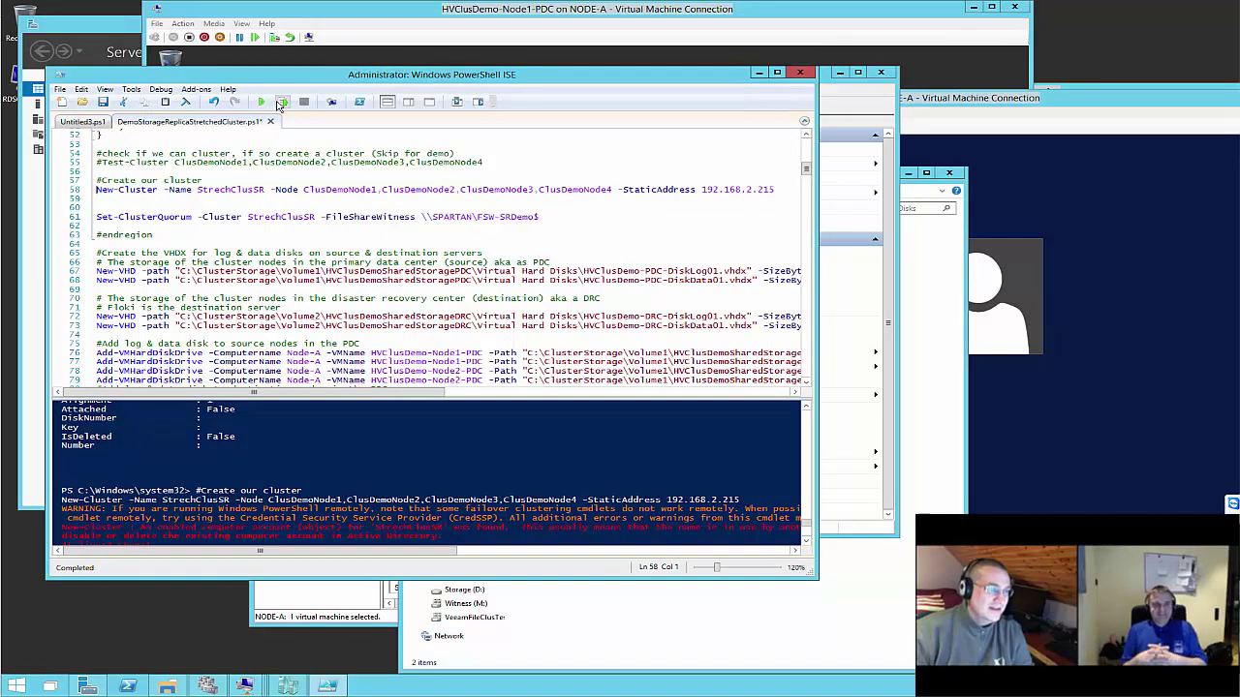
{"action": "left_click", "coordinate": [282, 101]}
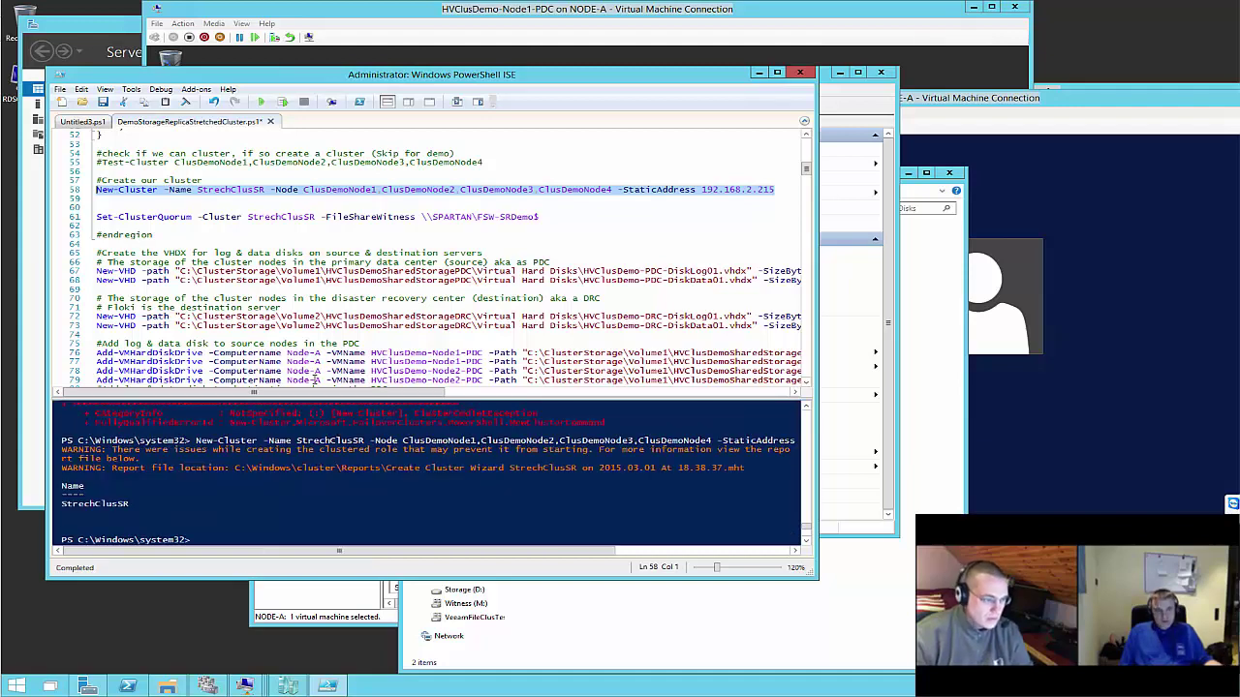
{"action": "scroll", "coordinate": [426, 474], "scroll_direction": "up", "scroll_amount": 1}
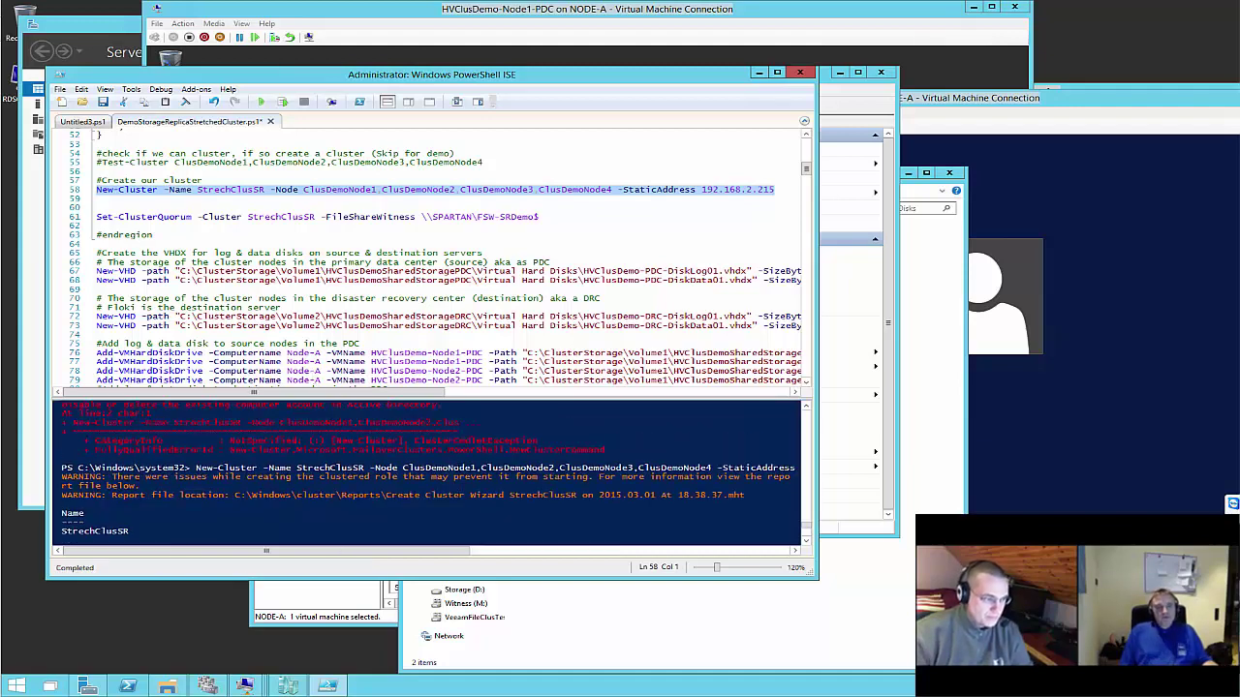
{"action": "scroll", "coordinate": [426, 474], "scroll_direction": "up", "scroll_amount": 1}
{"action": "scroll", "coordinate": [426, 475], "scroll_direction": "up", "scroll_amount": 1}
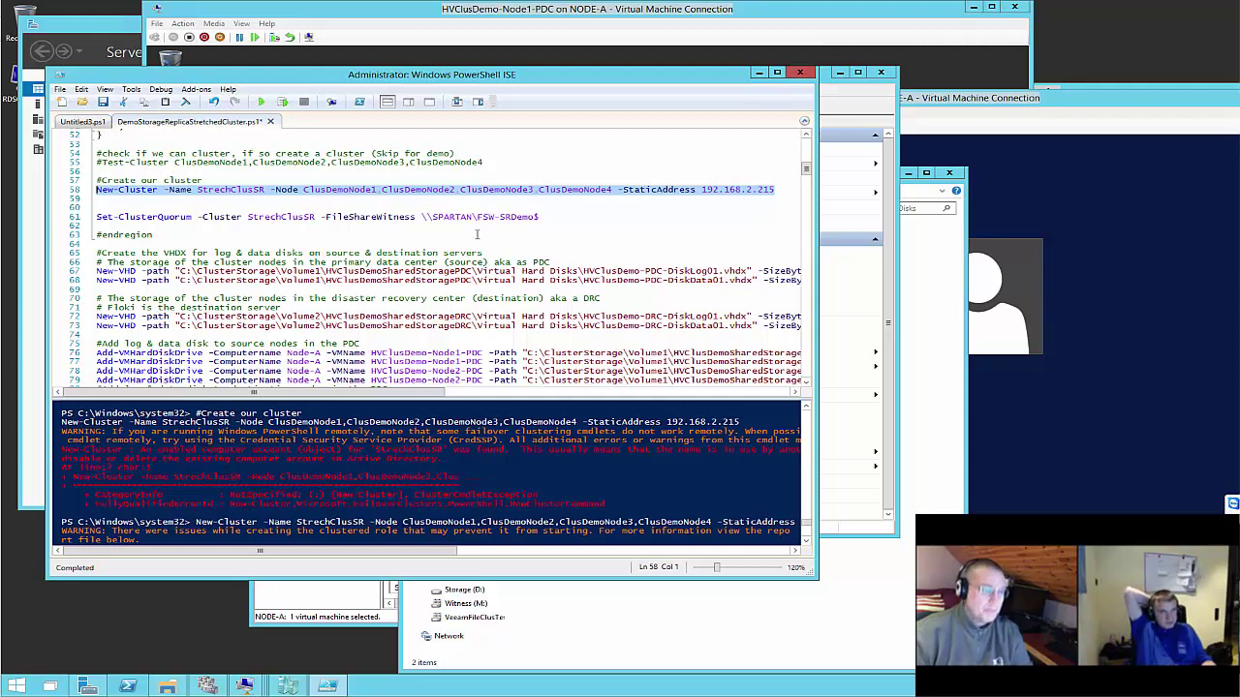
Run Set-ClusterQuorum line 61 to use the \\SPARTAN\FSW-SRDemo$ file share witness
{"action": "left_click", "coordinate": [440, 216]}
{"action": "key", "text": "End"}
{"action": "key", "text": "shift+Home"}
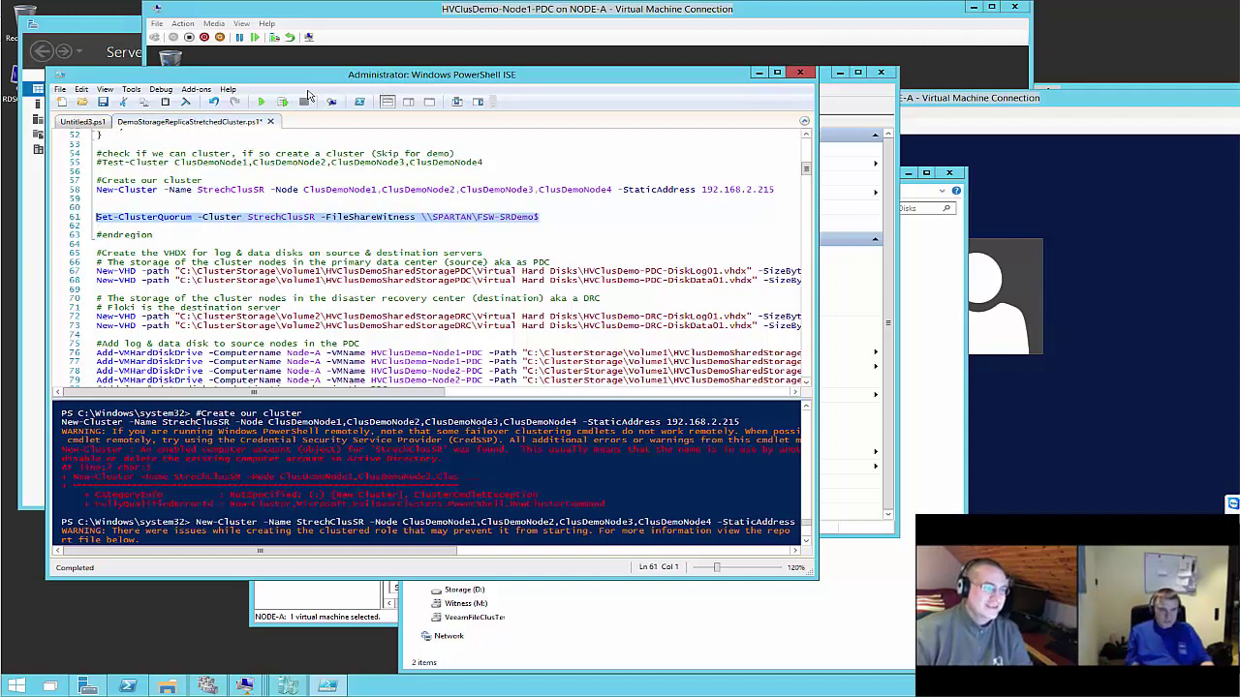
{"action": "left_click", "coordinate": [284, 102]}
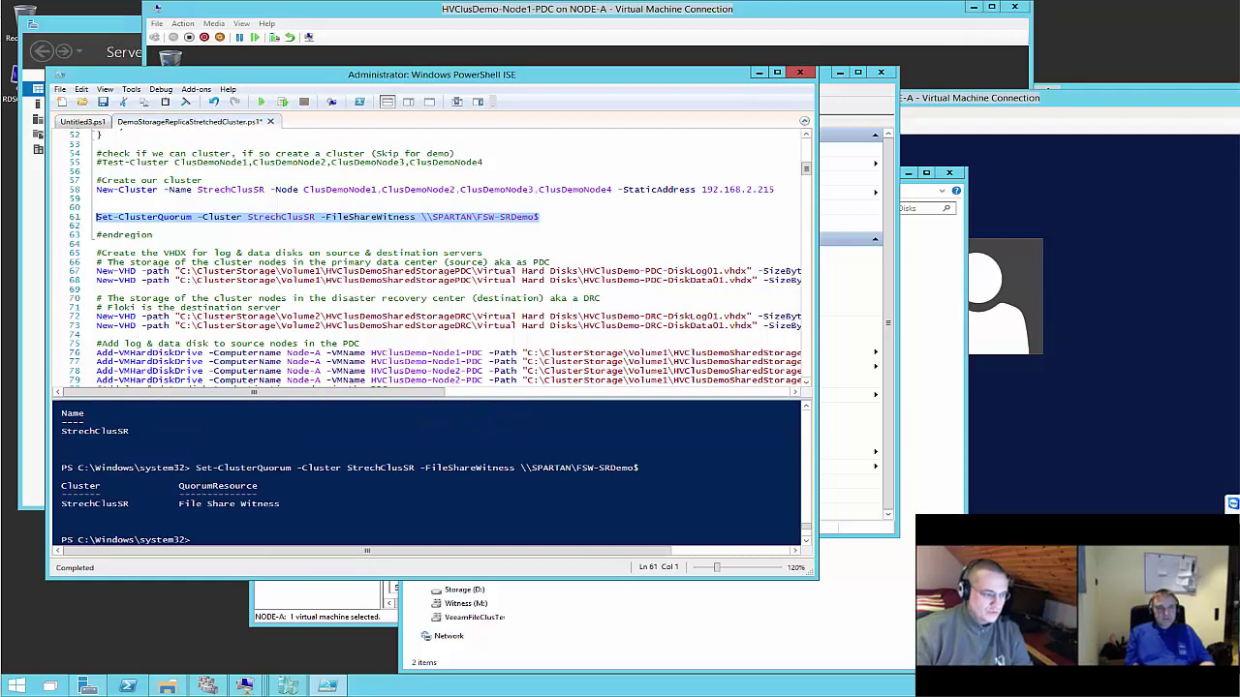
{"action": "left_click", "coordinate": [245, 686]}
{"action": "mouse_move", "coordinate": [281, 686]}
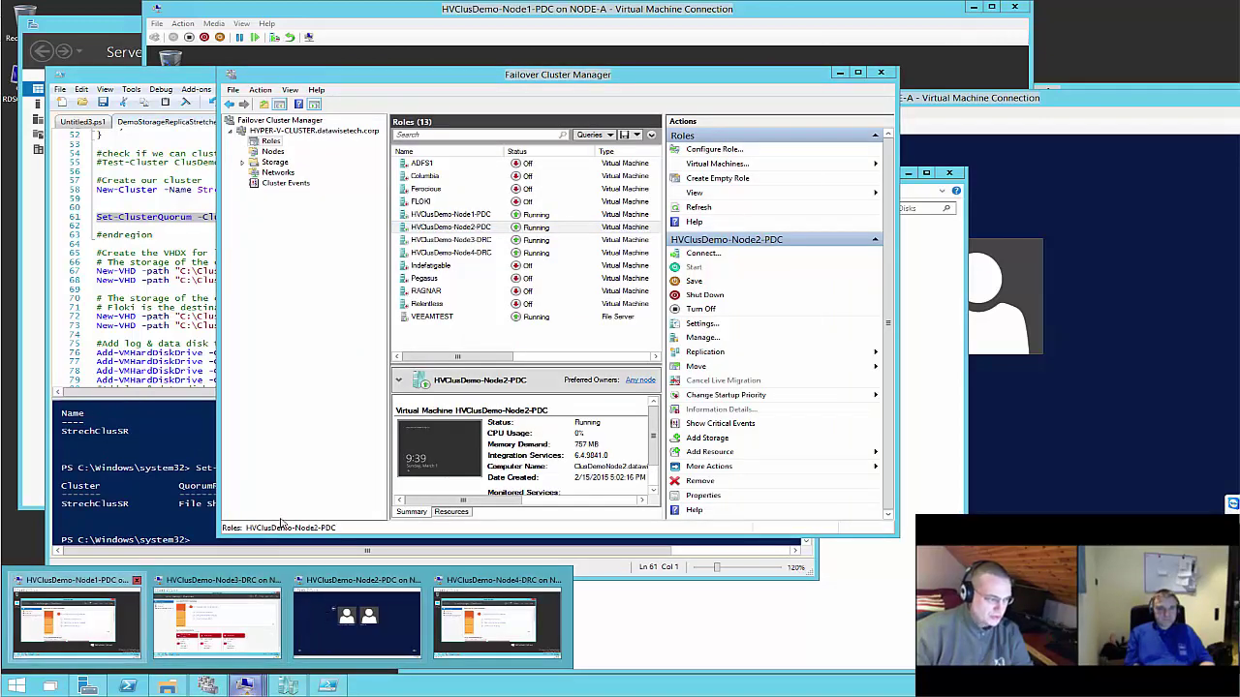
On Node1-PDC, verify StrechClusSR has no disks yet and ClusDemoNode1–ClusDemoNode4 are all Up
{"action": "left_click", "coordinate": [77, 620]}
{"action": "left_click", "coordinate": [763, 129]}
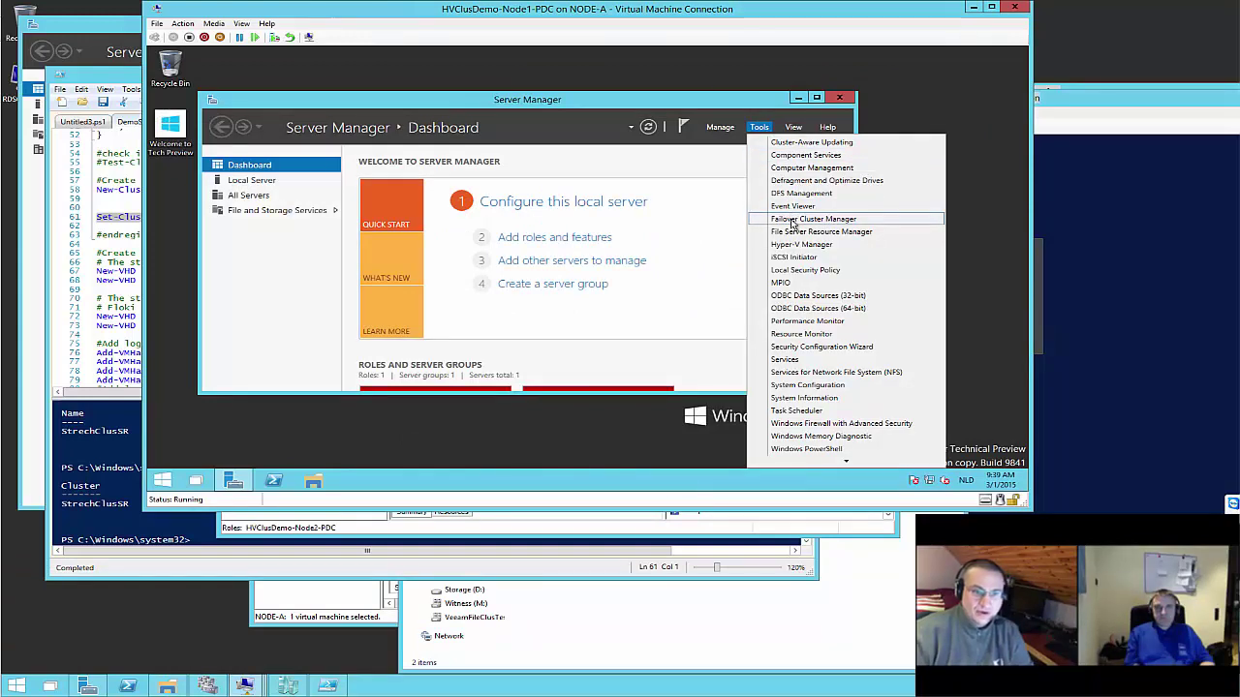
{"action": "left_click", "coordinate": [792, 220]}
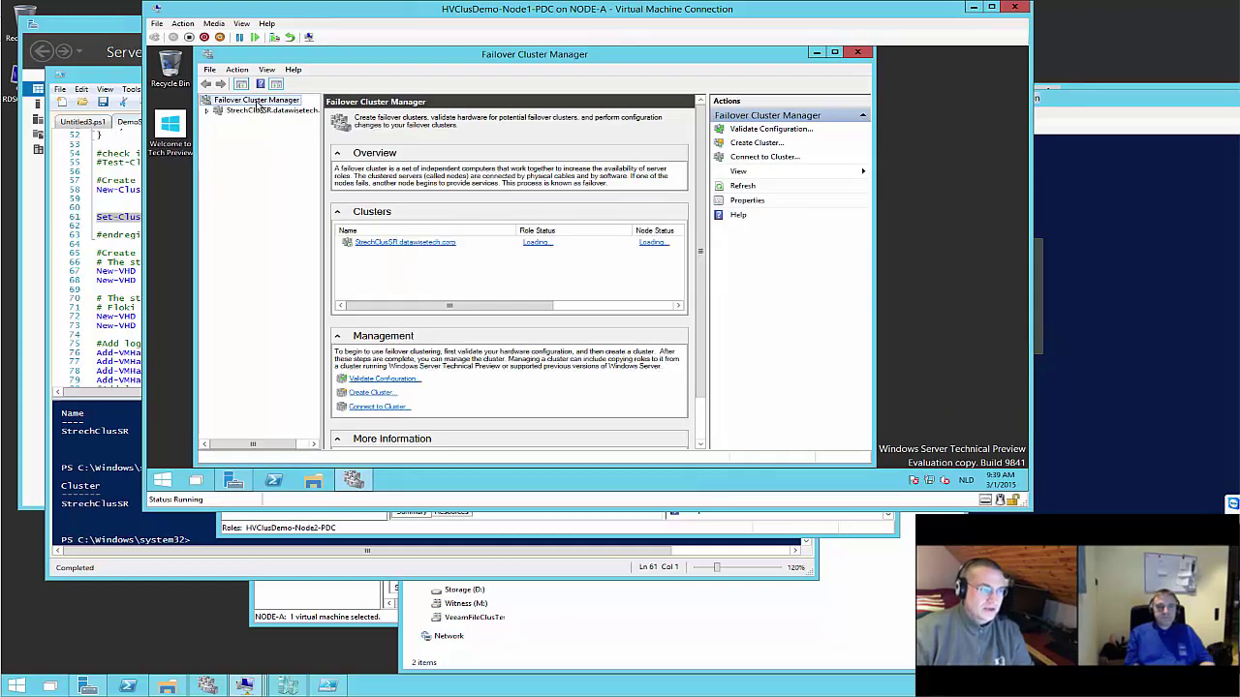
{"action": "left_click", "coordinate": [207, 111]}
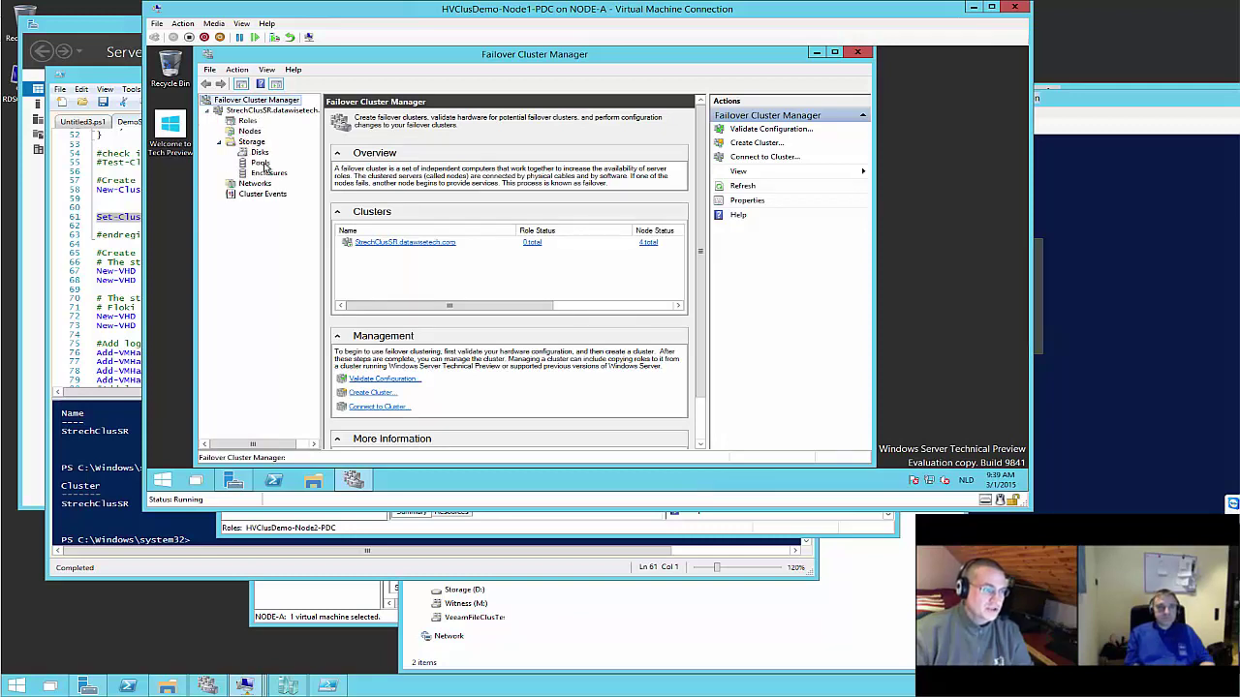
{"action": "left_click", "coordinate": [259, 153]}
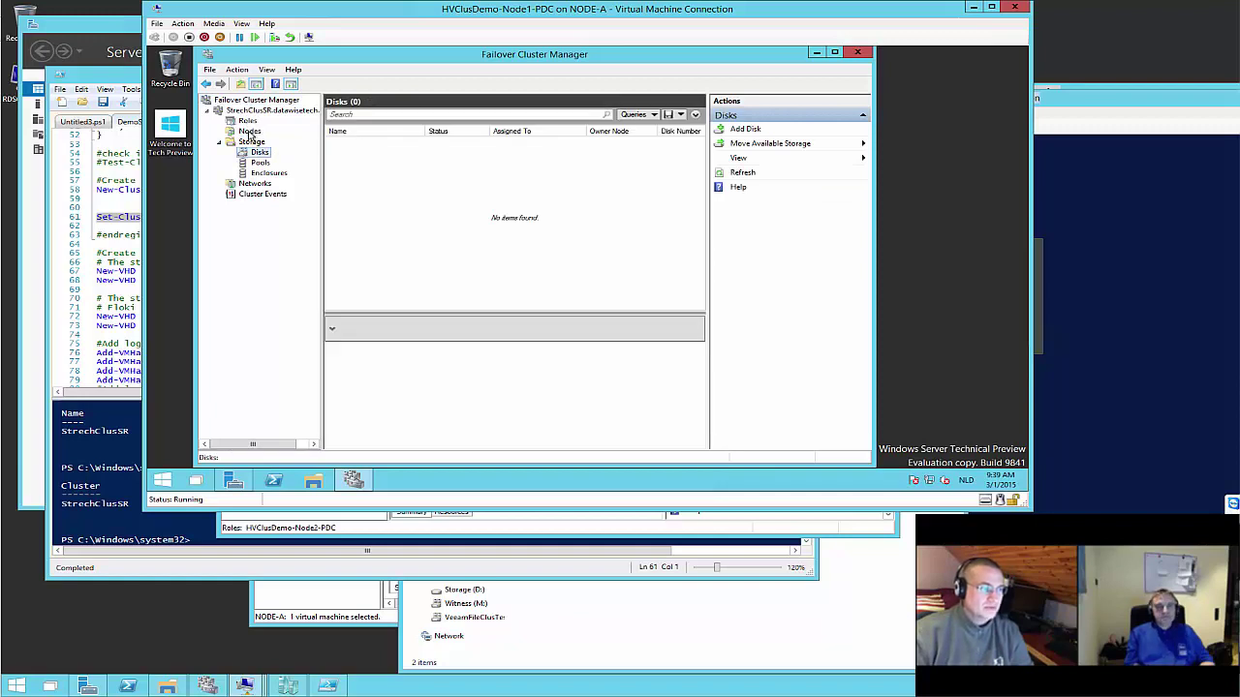
{"action": "left_click", "coordinate": [249, 132]}
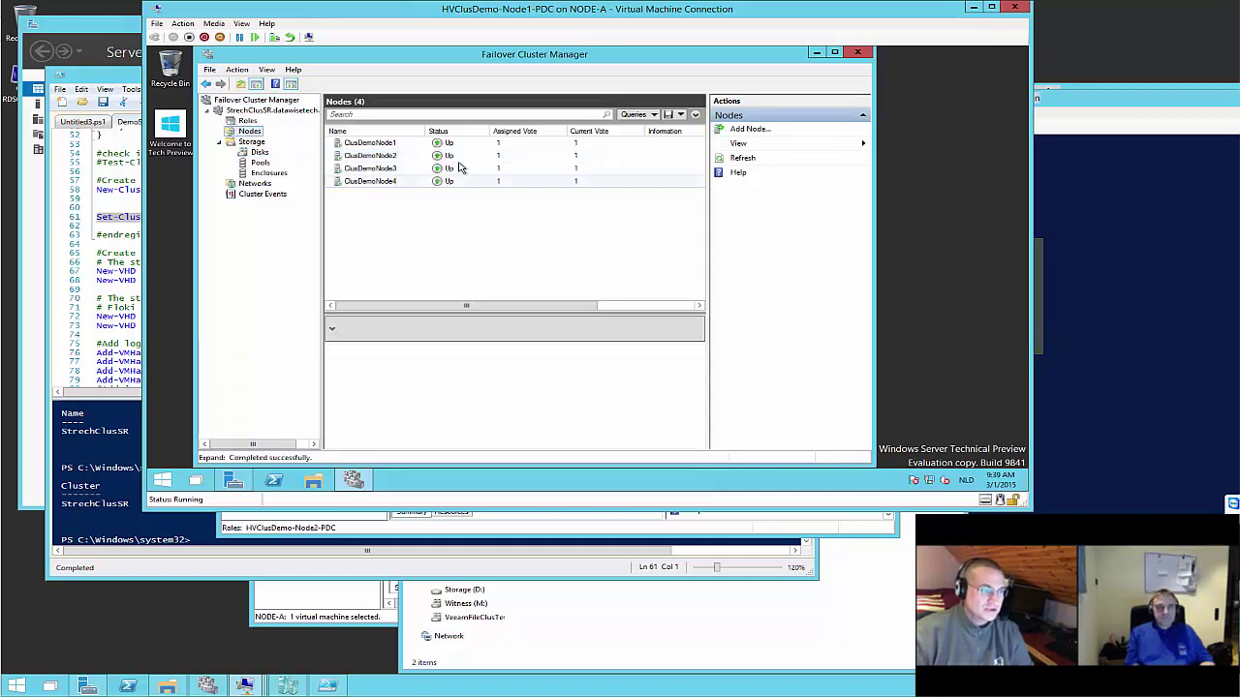
{"action": "left_click", "coordinate": [367, 182]}
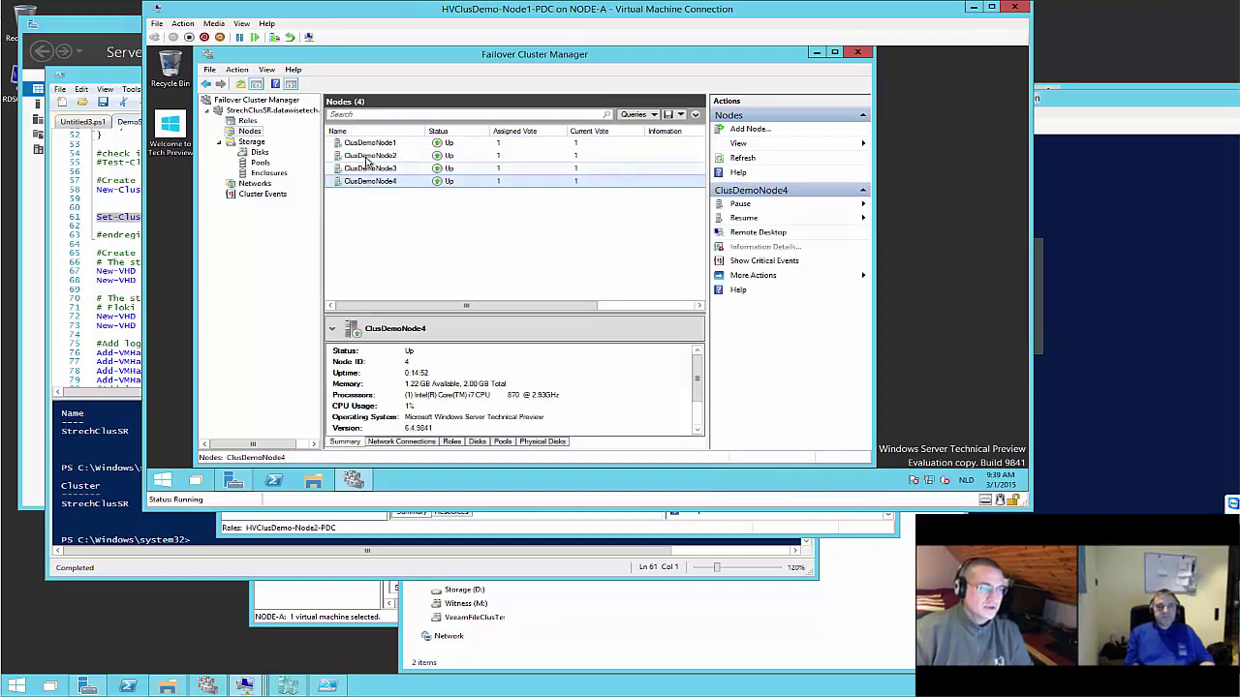
Run Add-VMHardDiskDrive lines 75–84 to attach log and data VHDX disks to the four node VMs
{"action": "left_click", "coordinate": [126, 271]}
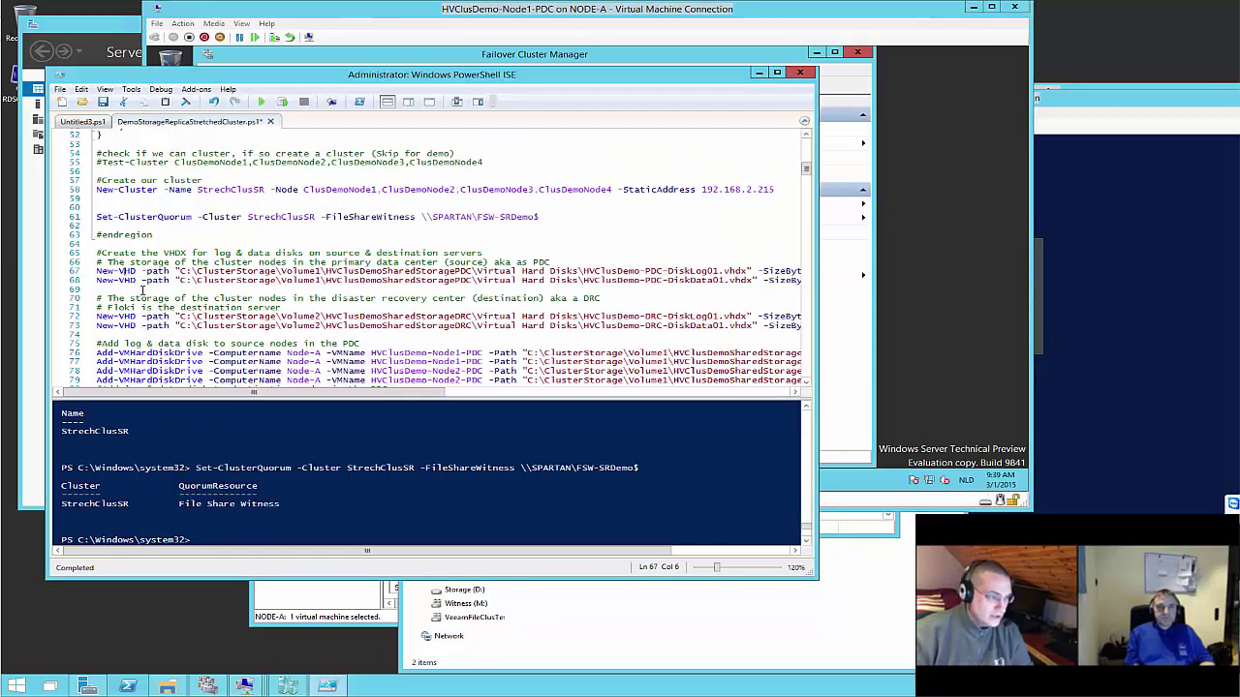
{"action": "scroll", "coordinate": [126, 271], "scroll_direction": "down", "scroll_amount": 3}
{"action": "scroll", "coordinate": [423, 217], "scroll_direction": "up", "scroll_amount": 1}
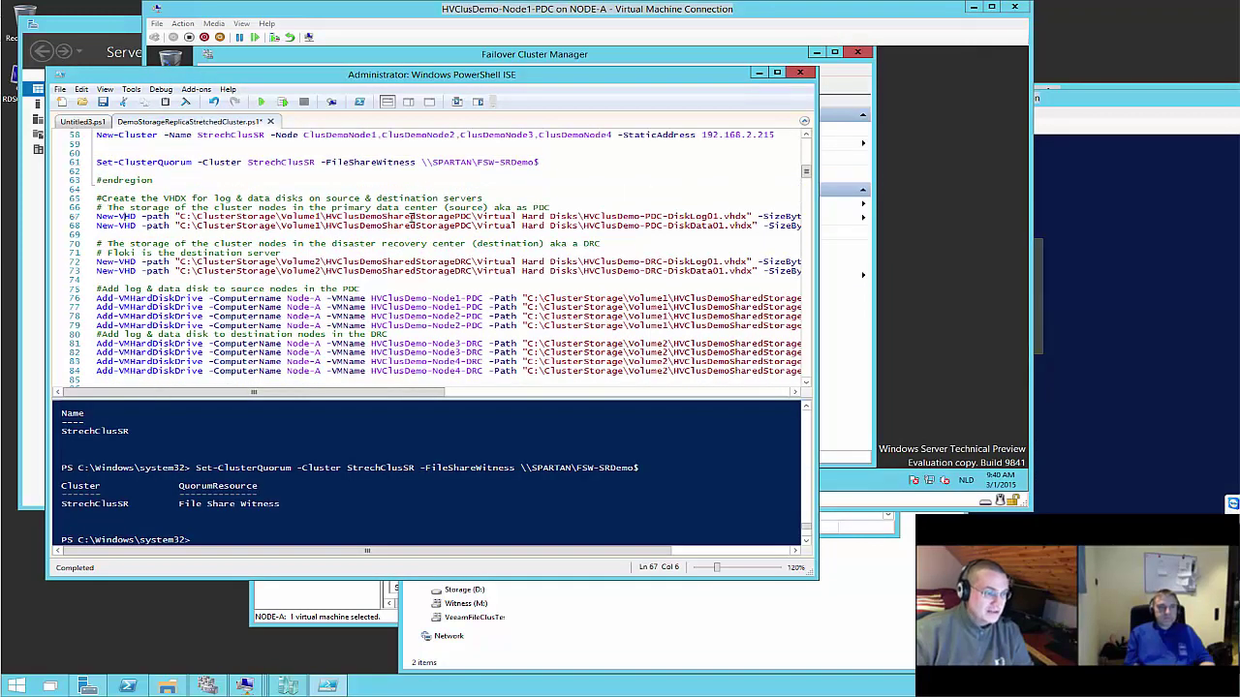
{"action": "scroll", "coordinate": [406, 231], "scroll_direction": "down", "scroll_amount": 3}
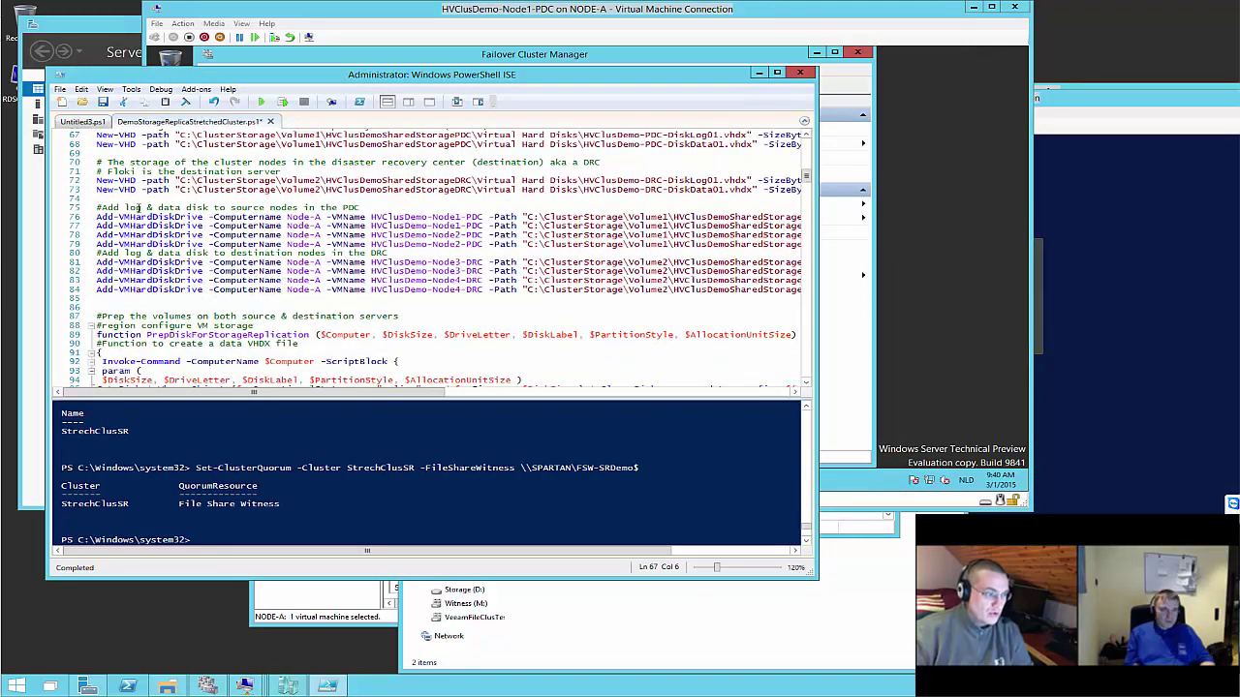
{"action": "left_click_drag", "start_coordinate": [96, 207], "coordinate": [748, 303]}
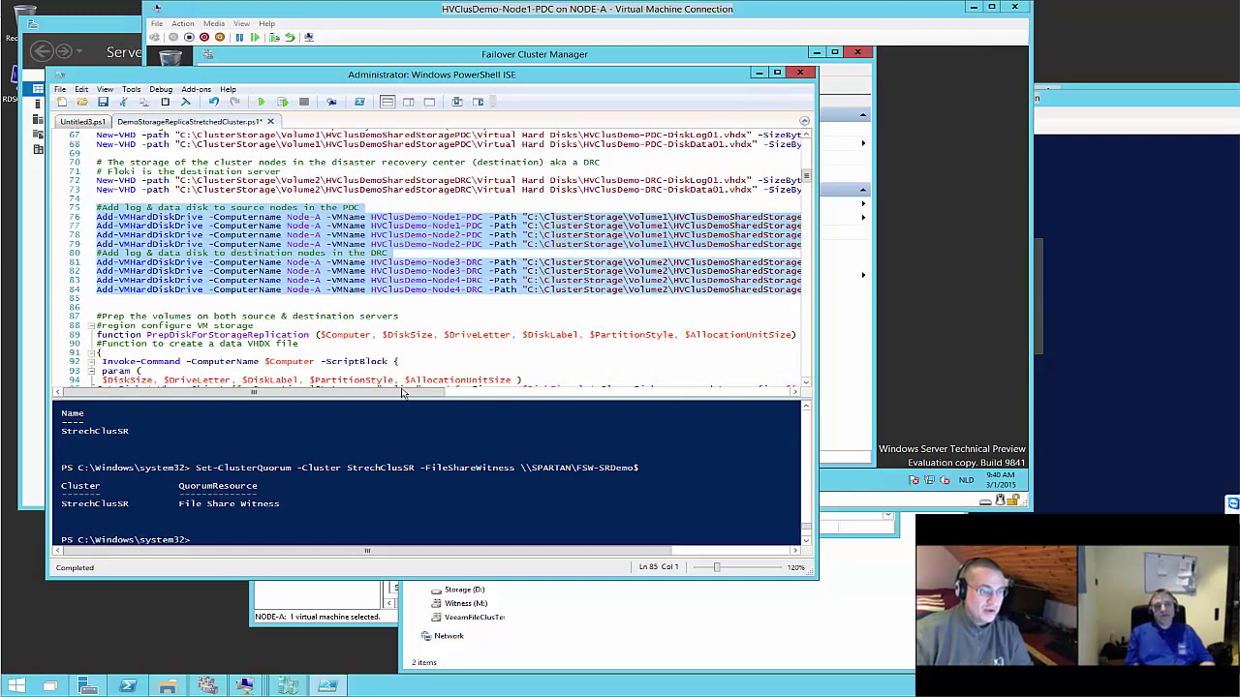
{"action": "left_click_drag", "start_coordinate": [403, 394], "coordinate": [749, 395]}
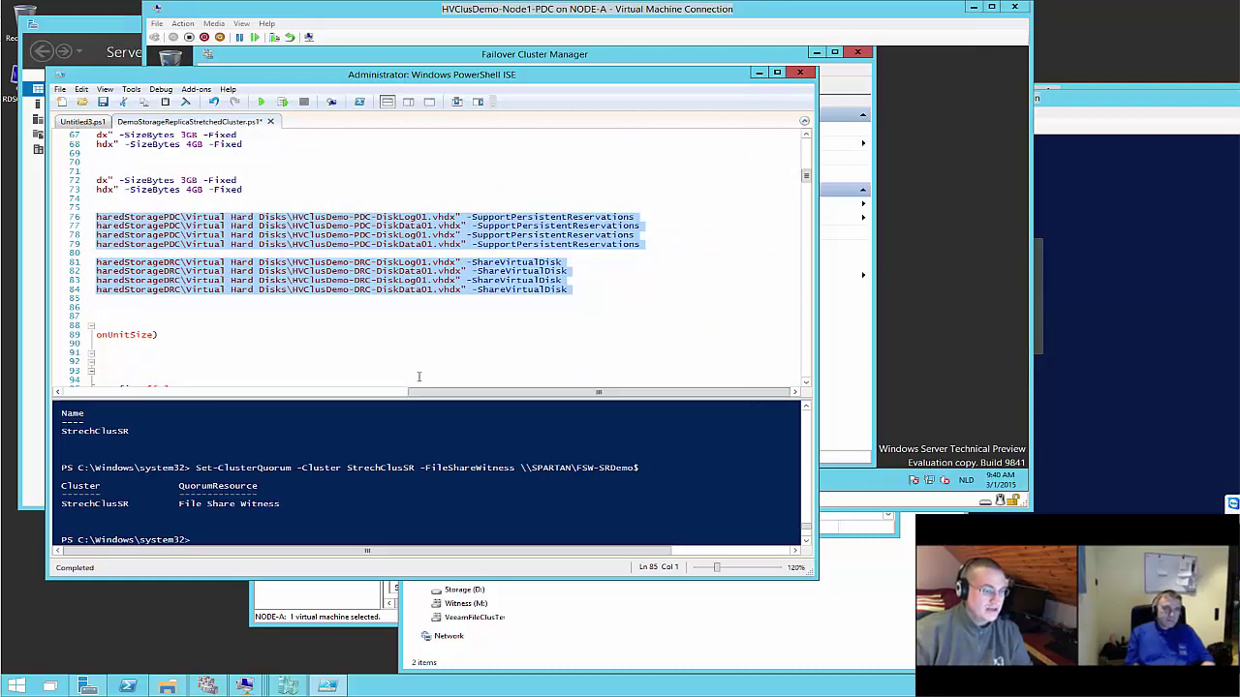
{"action": "left_click", "coordinate": [281, 101]}
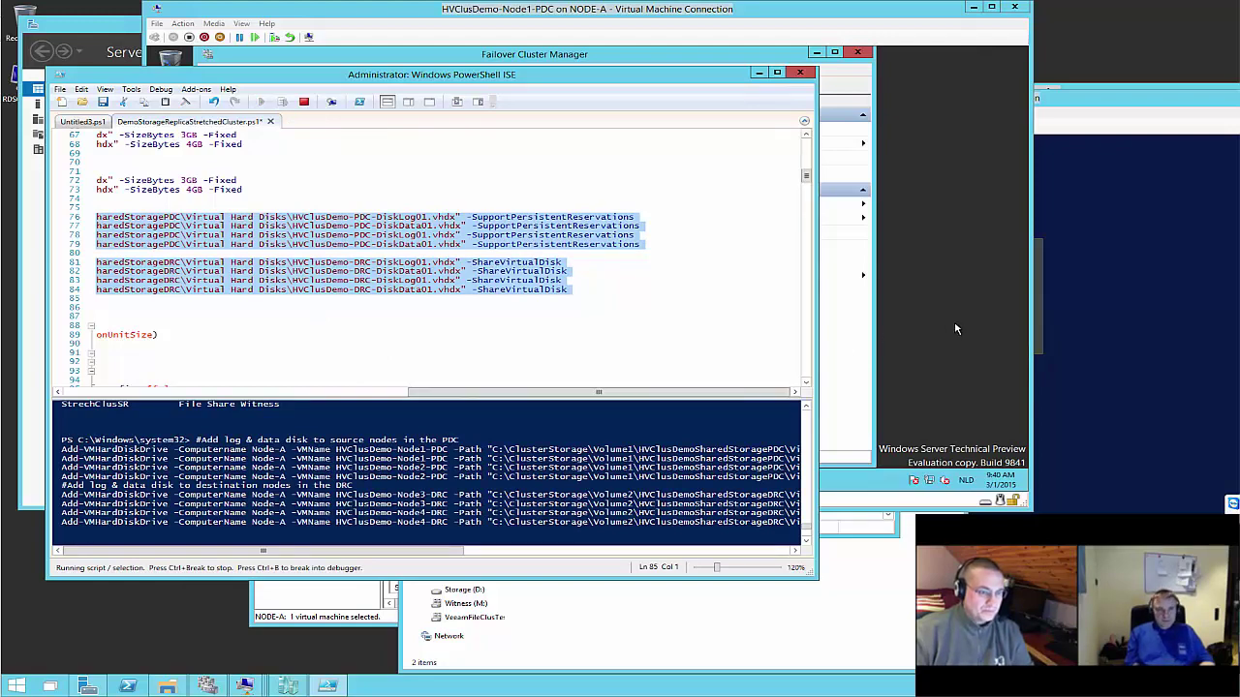
{"action": "left_click", "coordinate": [920, 364]}
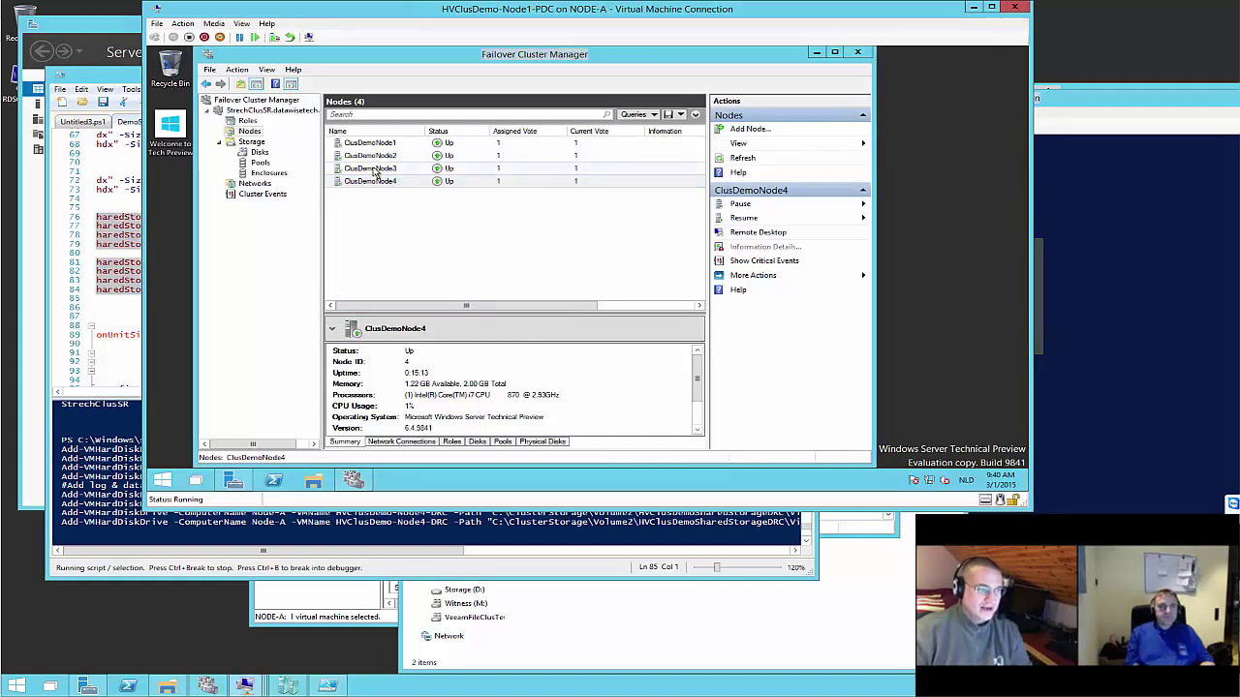
Open Disk Management on Node1-PDC, showing the new 3 GB and 4 GB disks offline and unallocated
{"action": "left_click", "coordinate": [233, 480]}
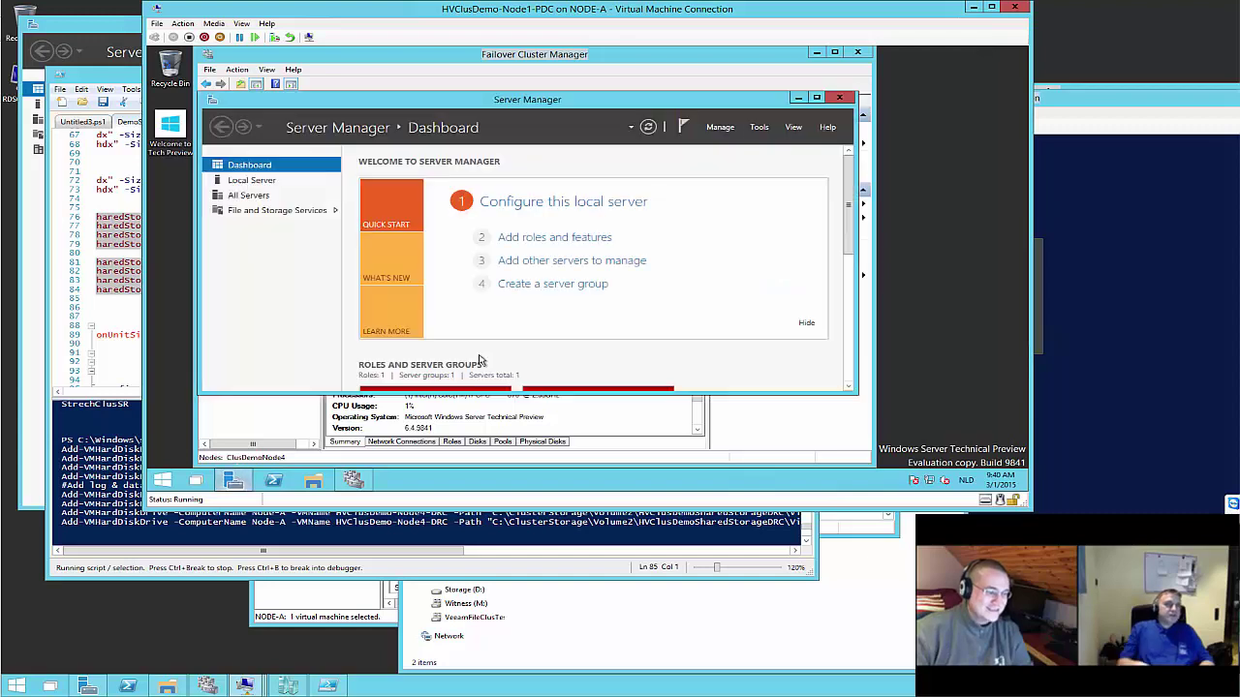
{"action": "left_click", "coordinate": [758, 129]}
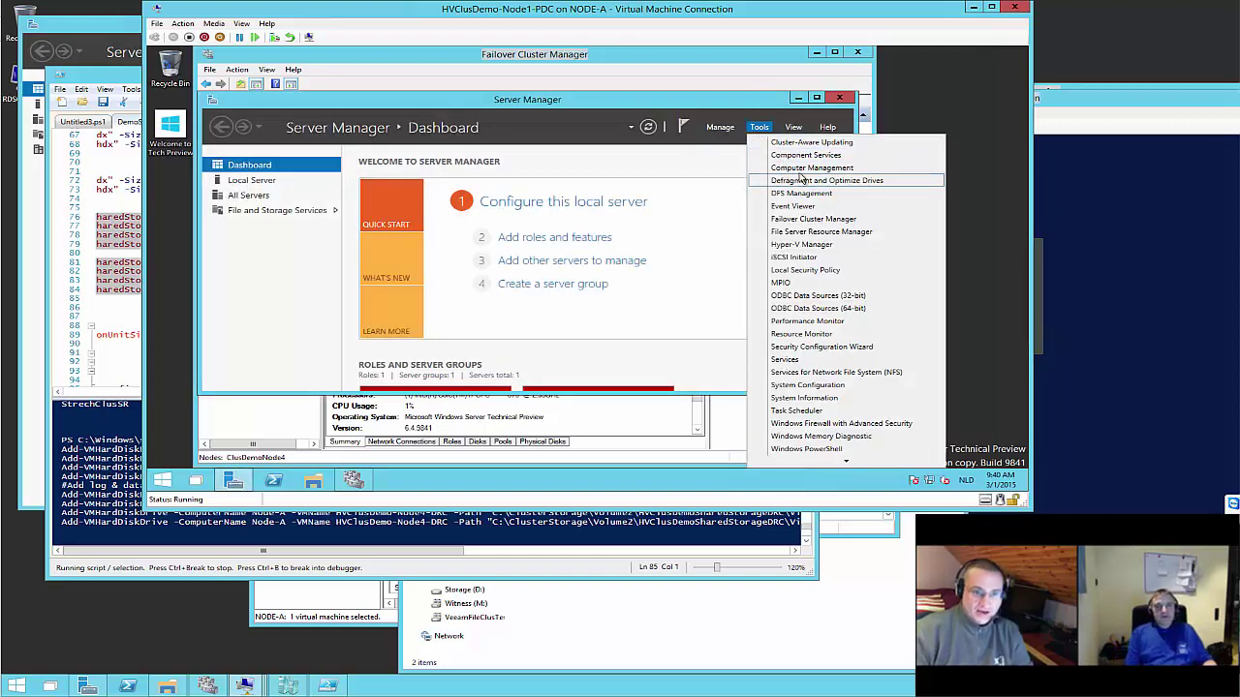
{"action": "left_click", "coordinate": [801, 176]}
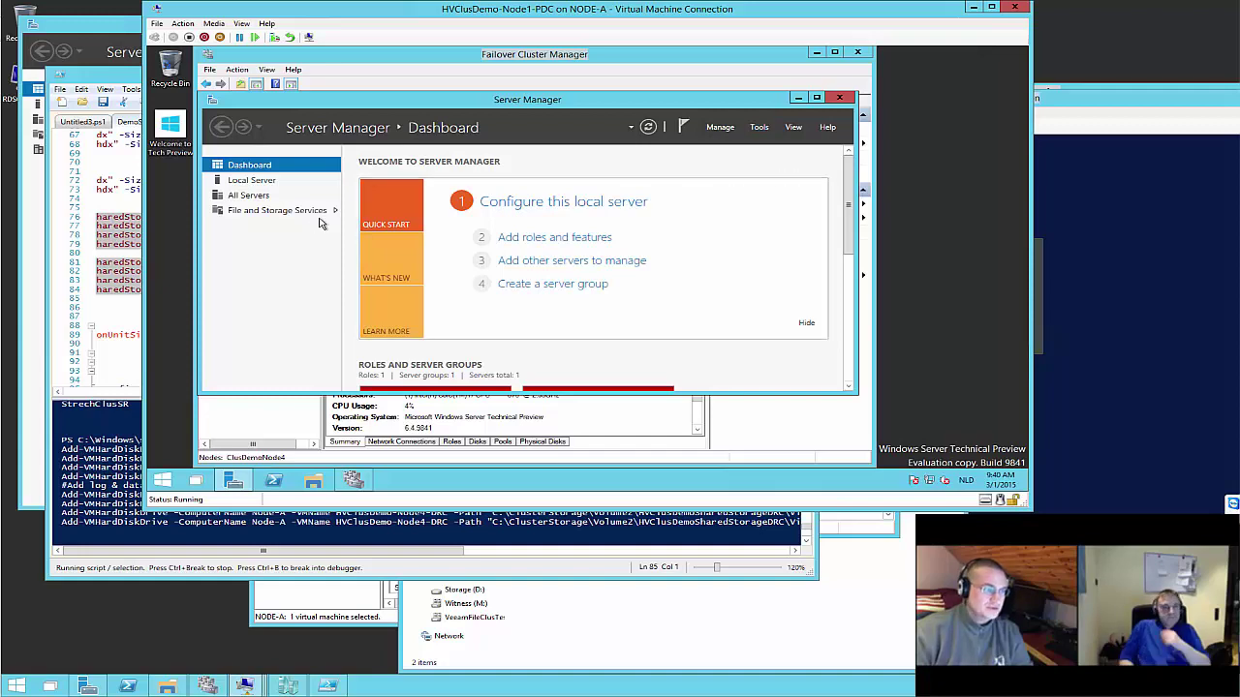
{"action": "key", "text": "alt+Tab"}
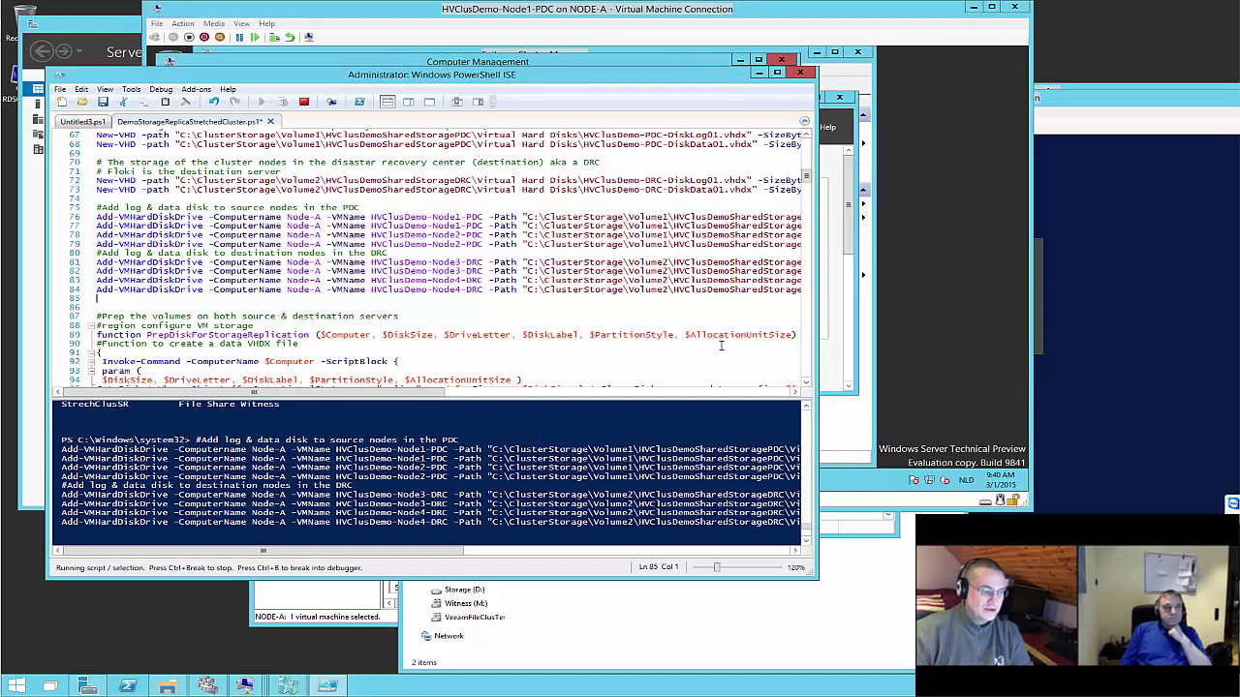
{"action": "left_click", "coordinate": [833, 254]}
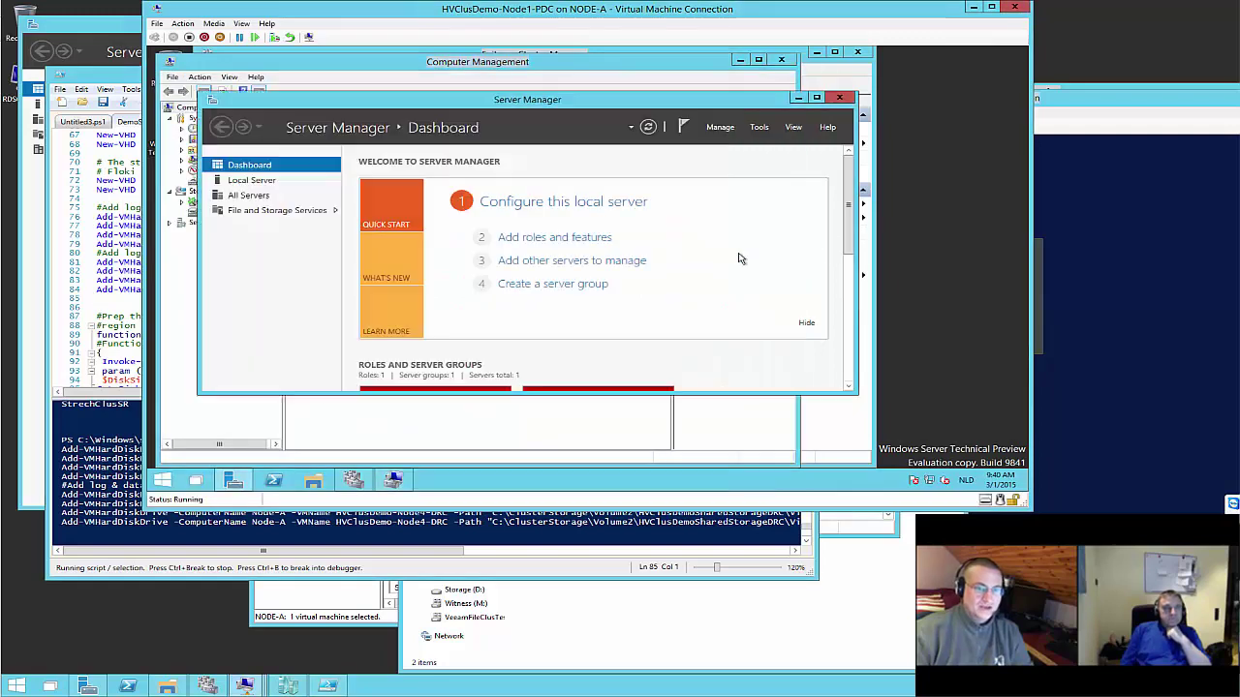
{"action": "left_click", "coordinate": [353, 481]}
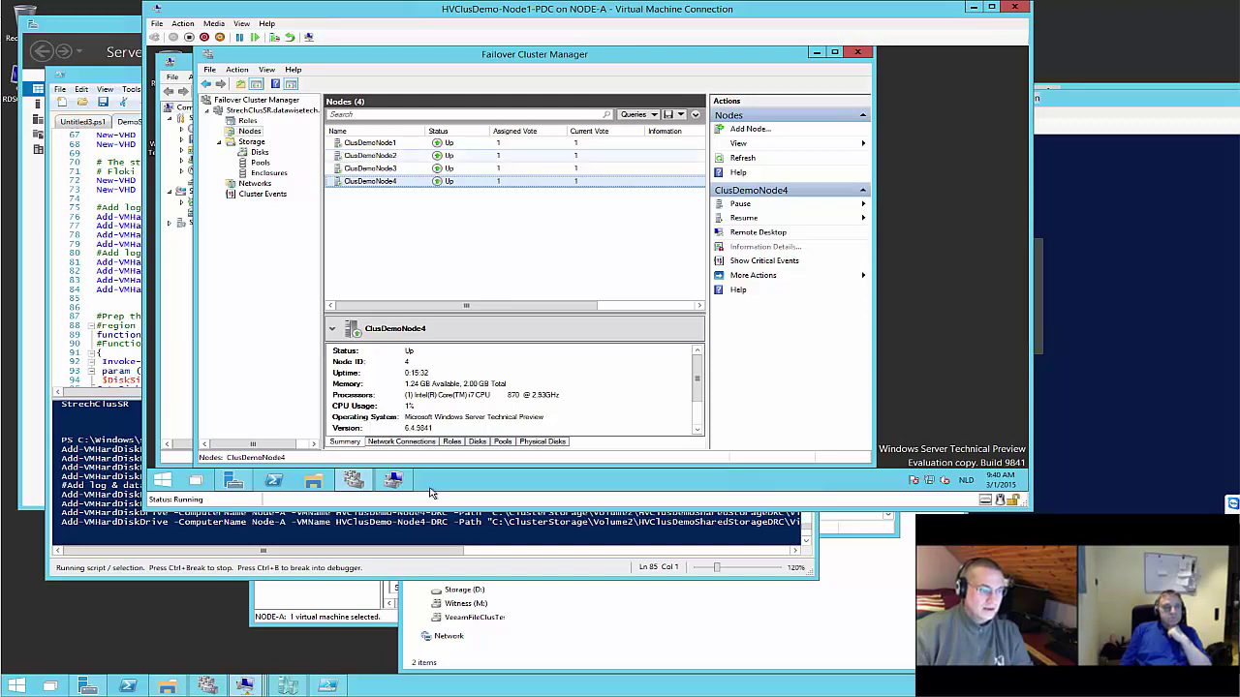
{"action": "left_click", "coordinate": [353, 480]}
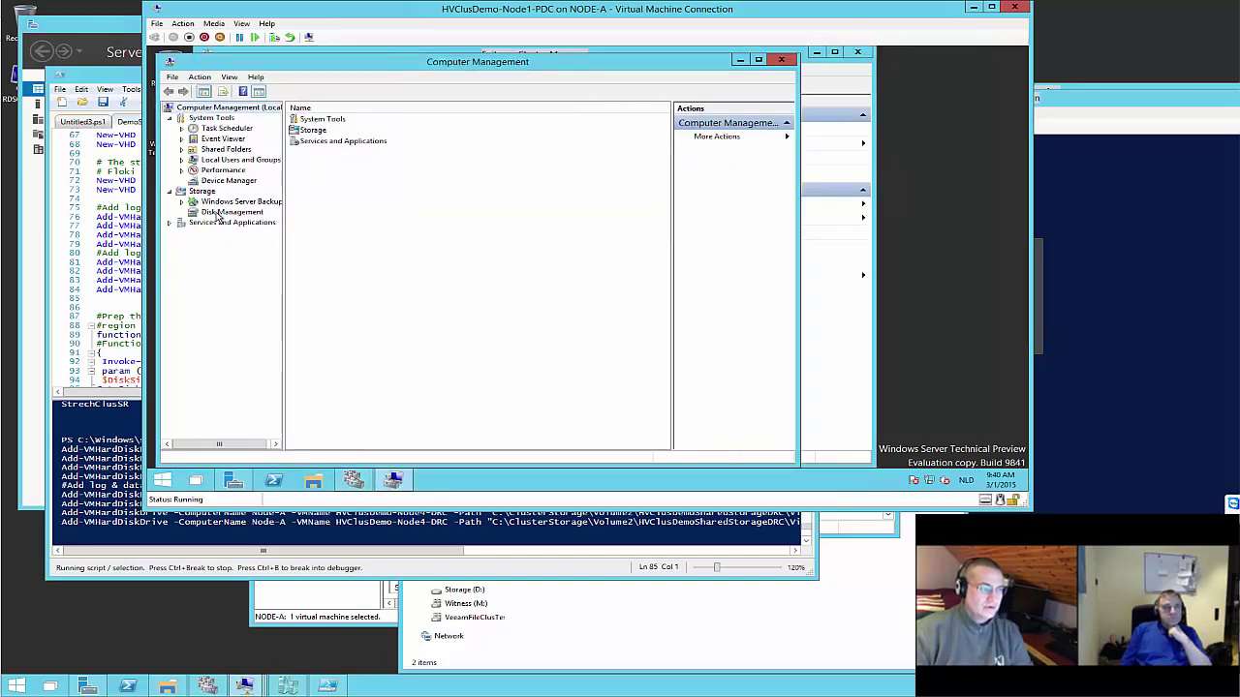
{"action": "left_click", "coordinate": [219, 212]}
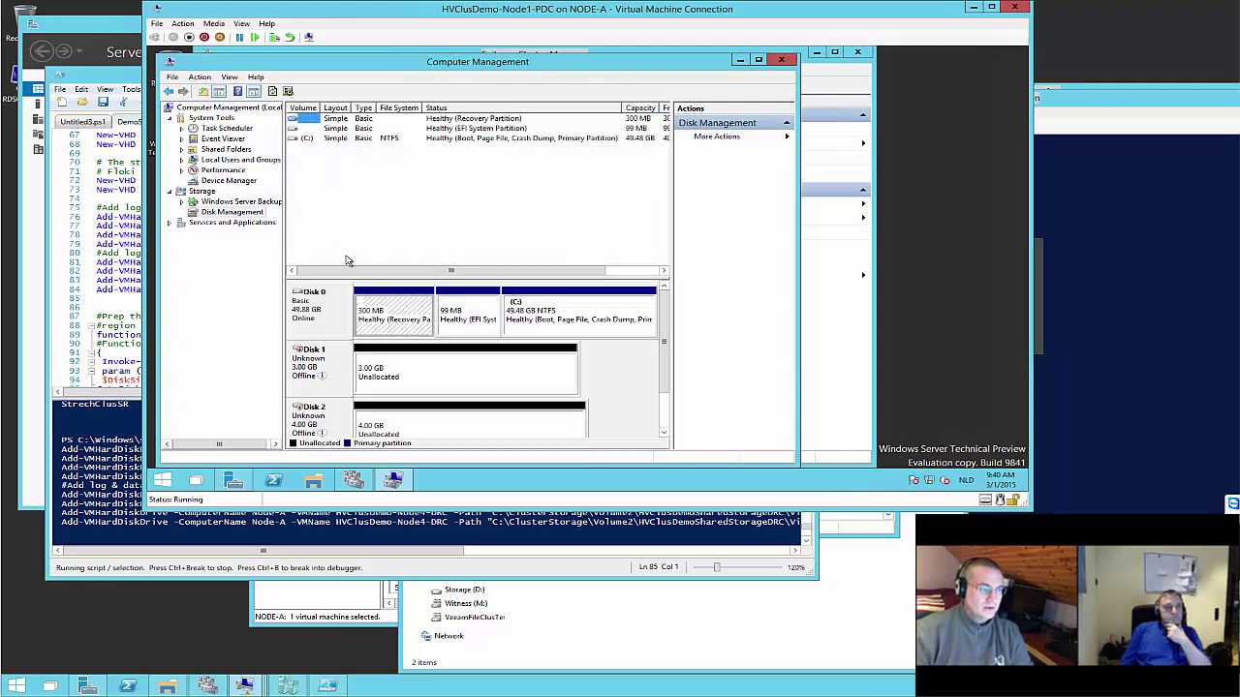
{"action": "left_click_drag", "start_coordinate": [666, 378], "coordinate": [672, 422]}
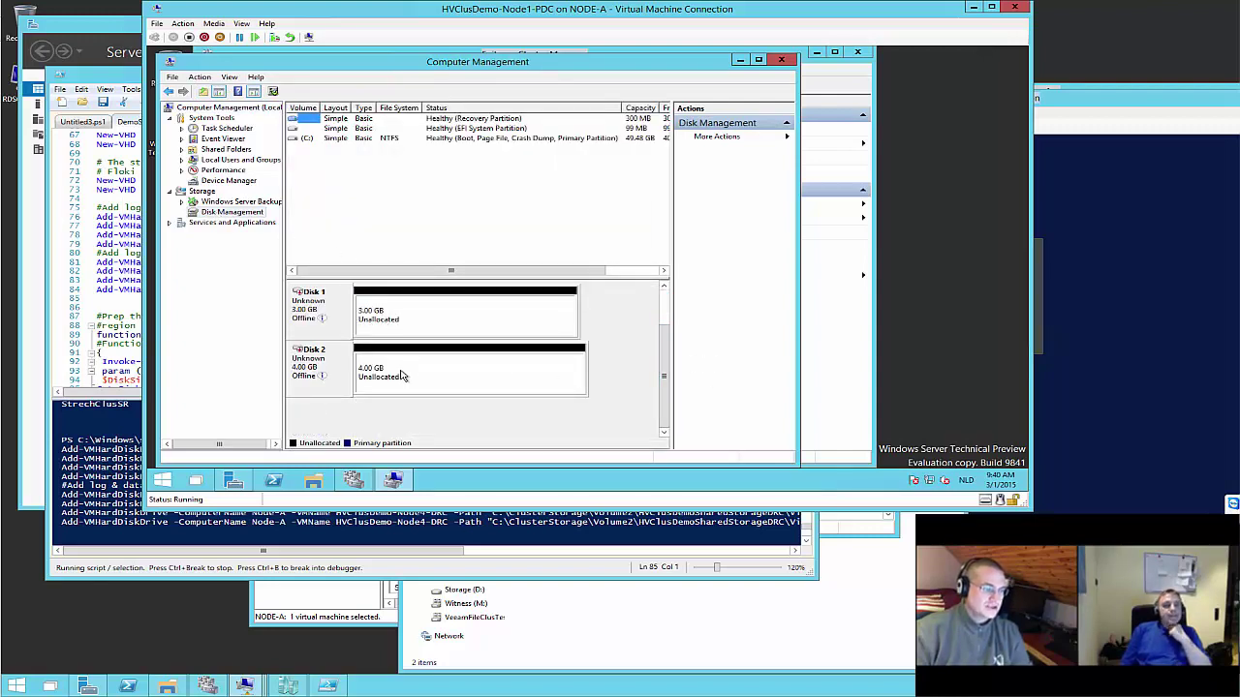
{"action": "left_click", "coordinate": [244, 685]}
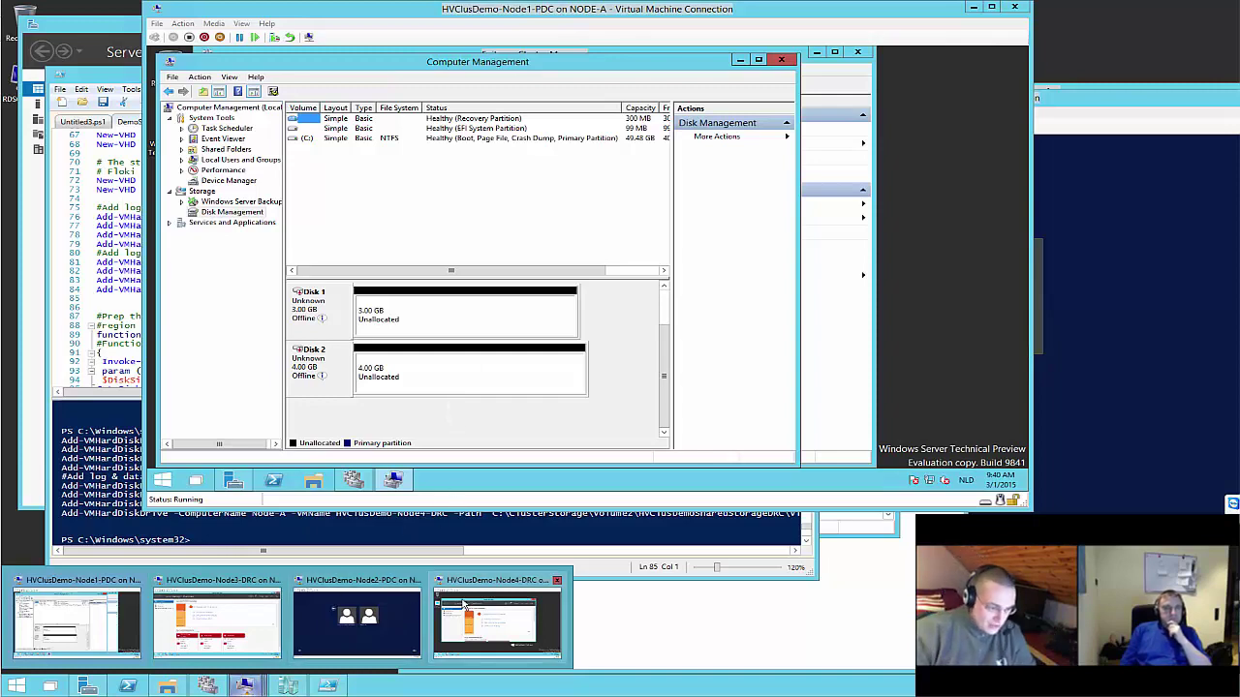
On the Node3-DRC VM, open Disk Management to see its offline 3 GB and 4 GB disks
{"action": "left_click", "coordinate": [218, 624]}
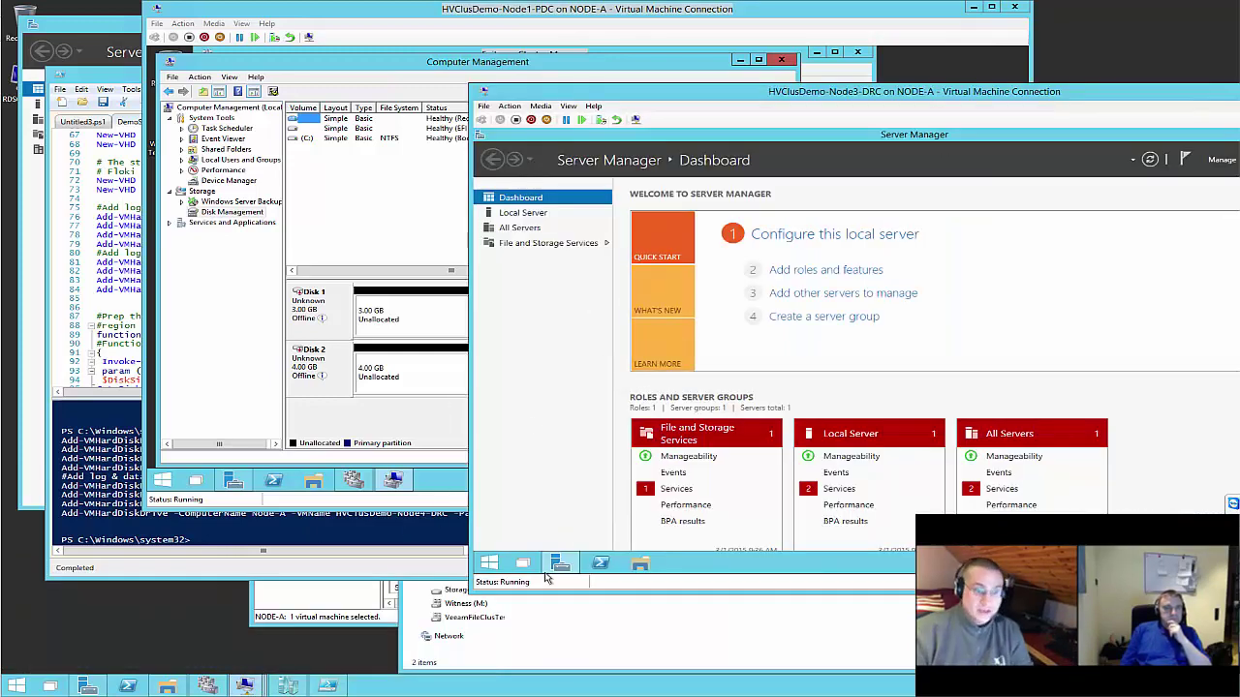
{"action": "left_click_drag", "start_coordinate": [1109, 92], "coordinate": [842, 48]}
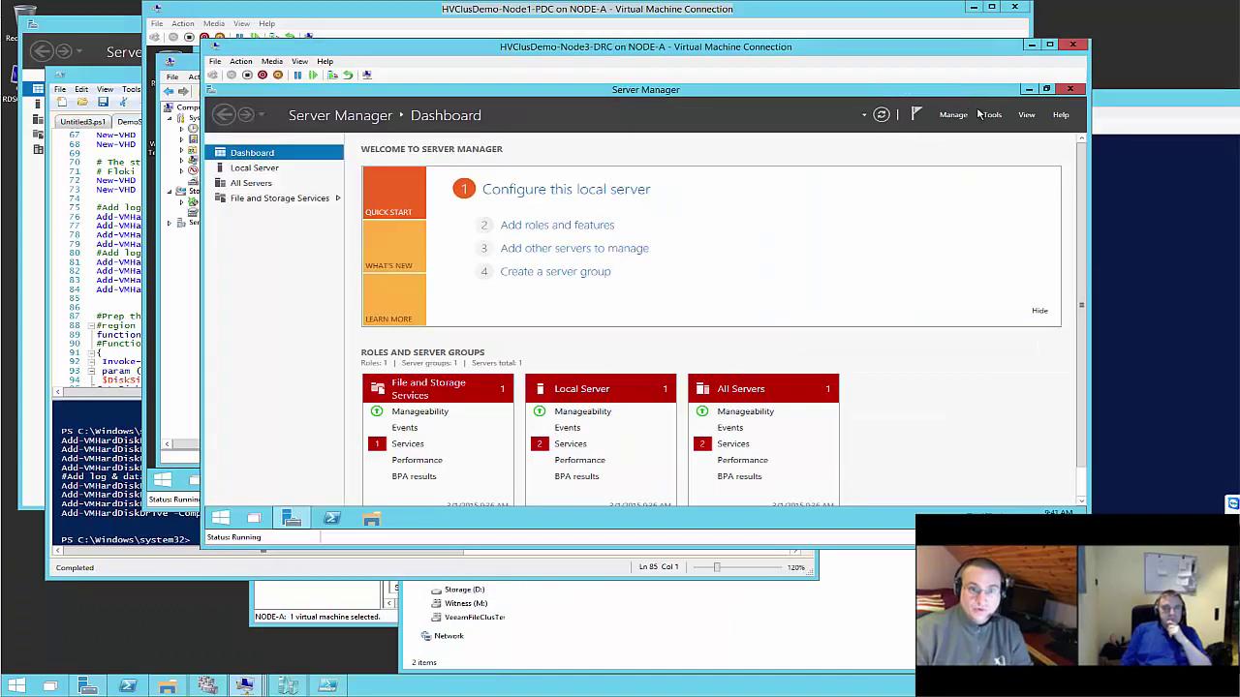
{"action": "left_click", "coordinate": [992, 116]}
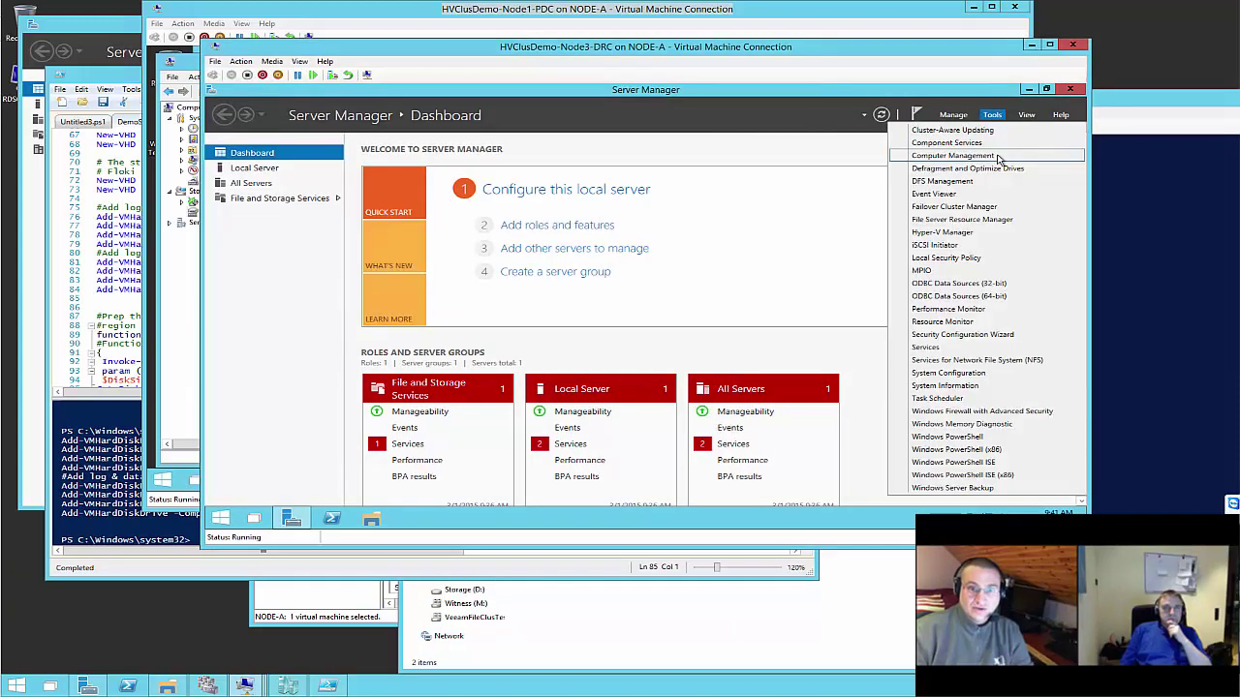
{"action": "left_click", "coordinate": [974, 158]}
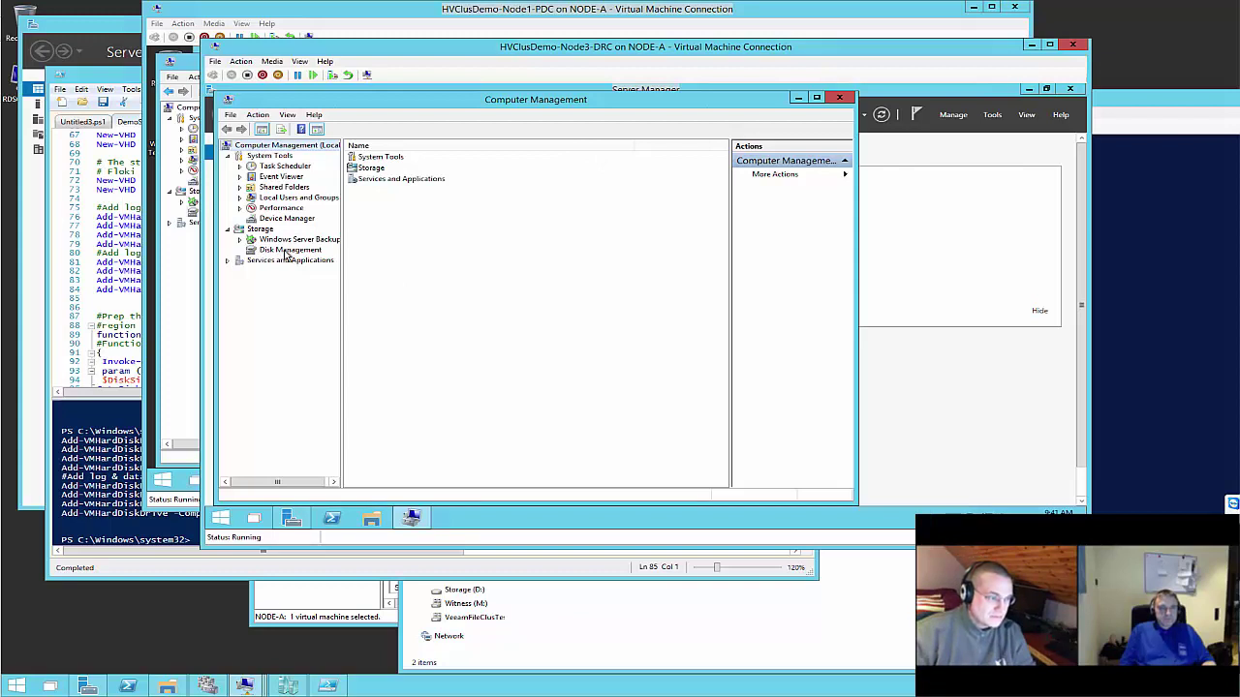
{"action": "left_click", "coordinate": [288, 251]}
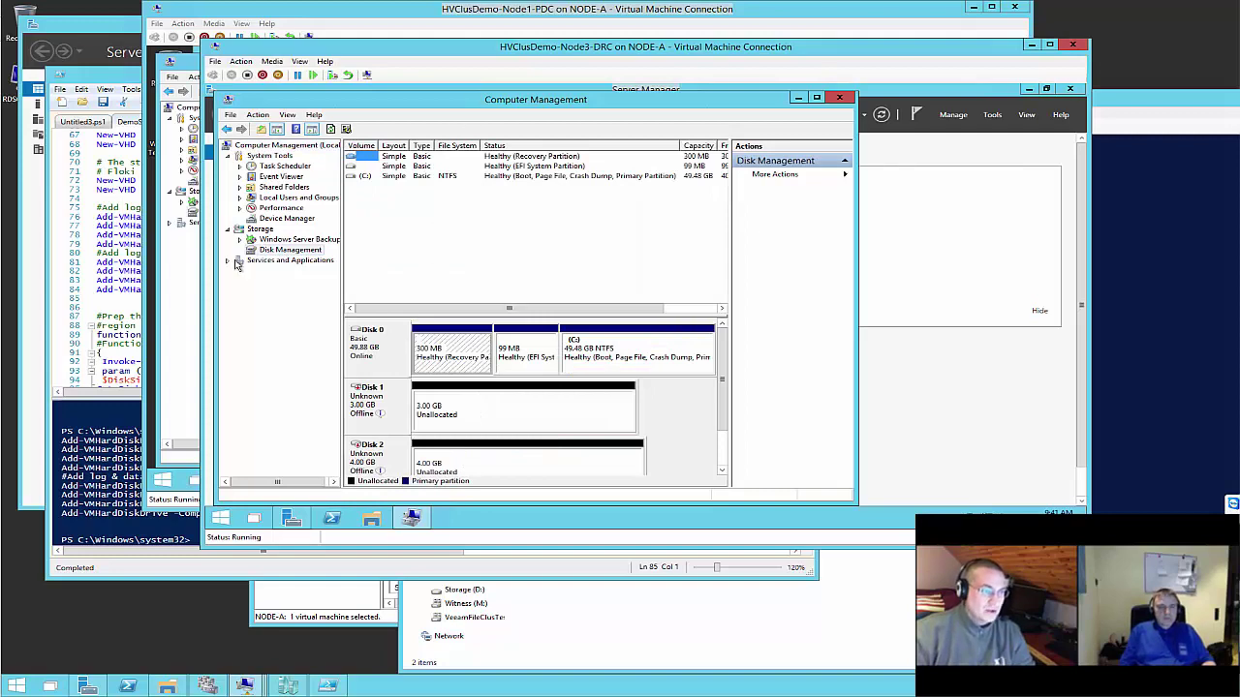
{"action": "left_click", "coordinate": [162, 324]}
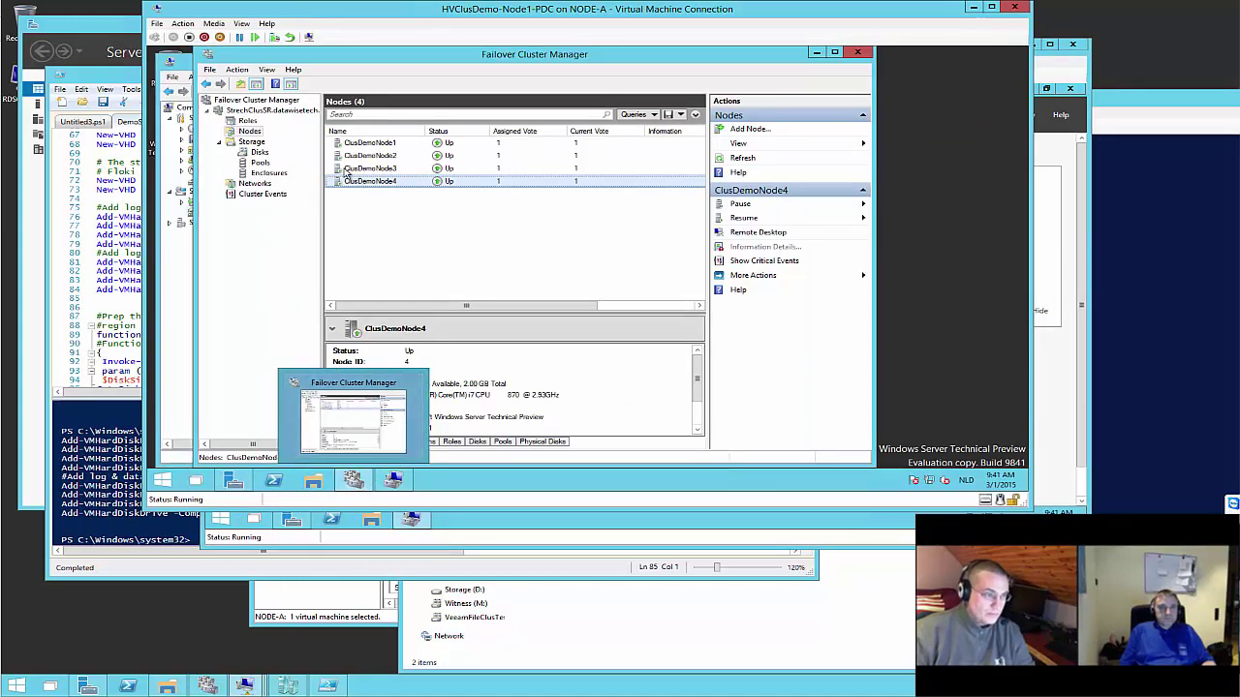
Try Add Disk on StrechClusSR's Storage > Disks and dismiss the 'no suitable disks' message
{"action": "left_click", "coordinate": [261, 154]}
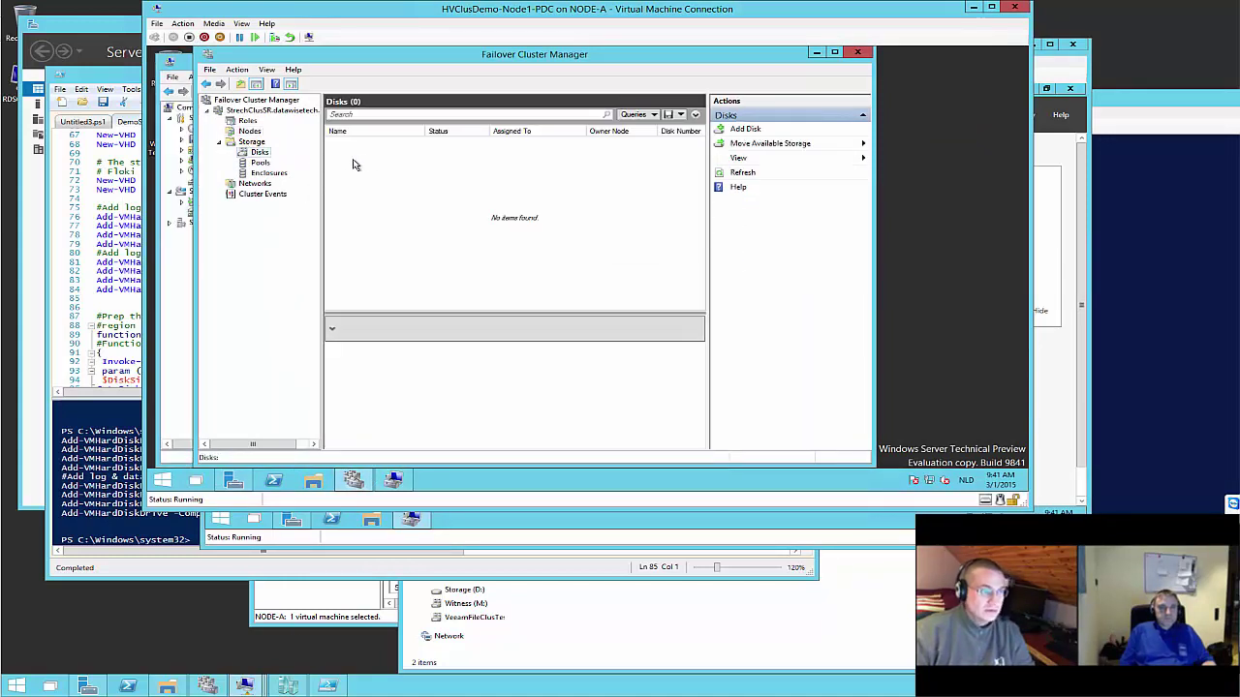
{"action": "right_click", "coordinate": [251, 156]}
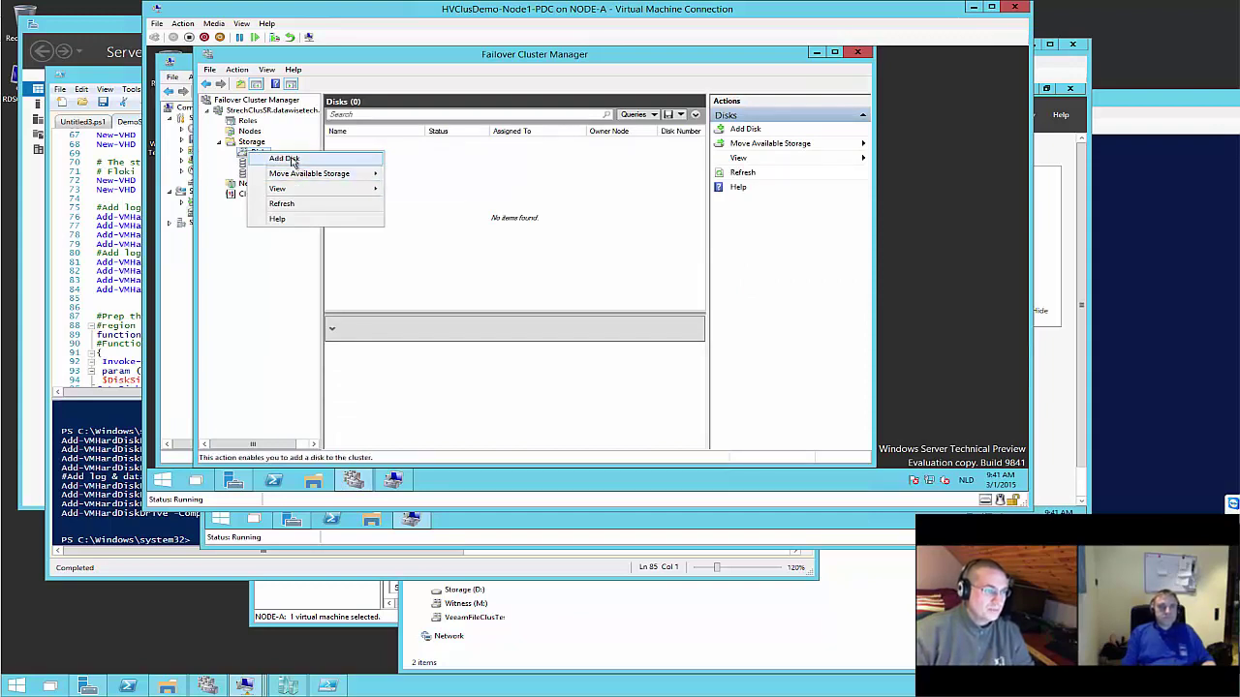
{"action": "left_click", "coordinate": [284, 158]}
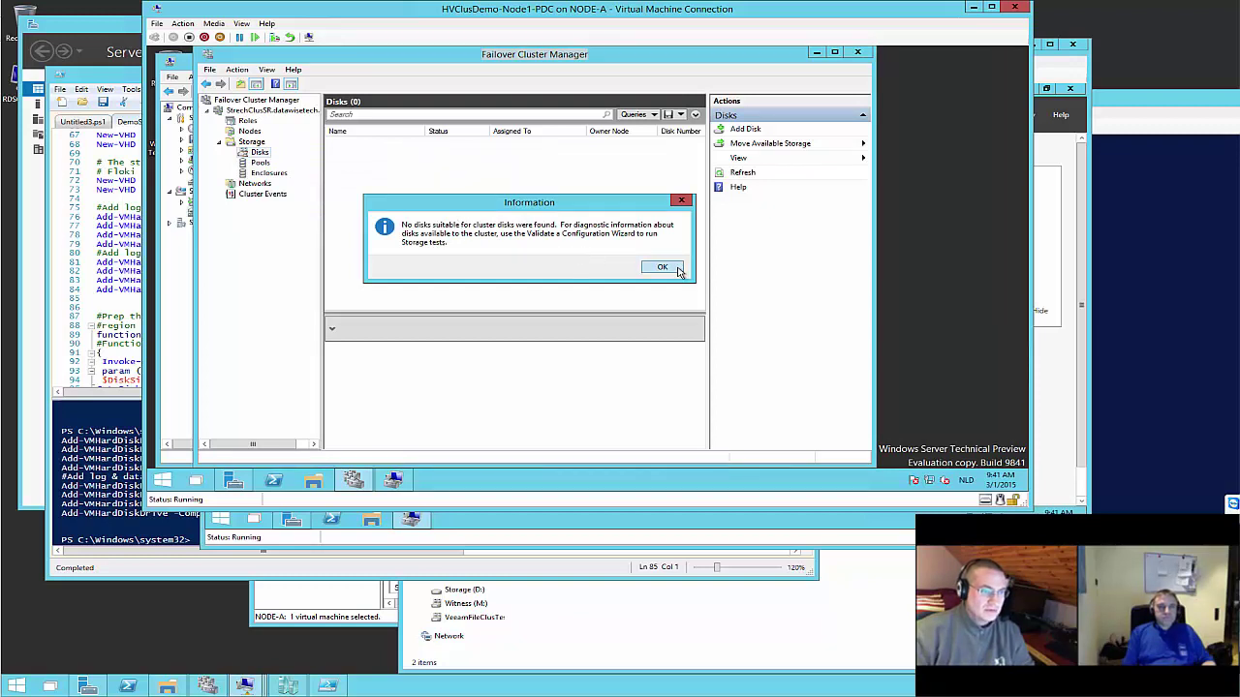
{"action": "left_click", "coordinate": [661, 266]}
Recheck Disk Management, then load the StrechClusSR cluster summary in Failover Cluster Manager
{"action": "left_click", "coordinate": [395, 479]}
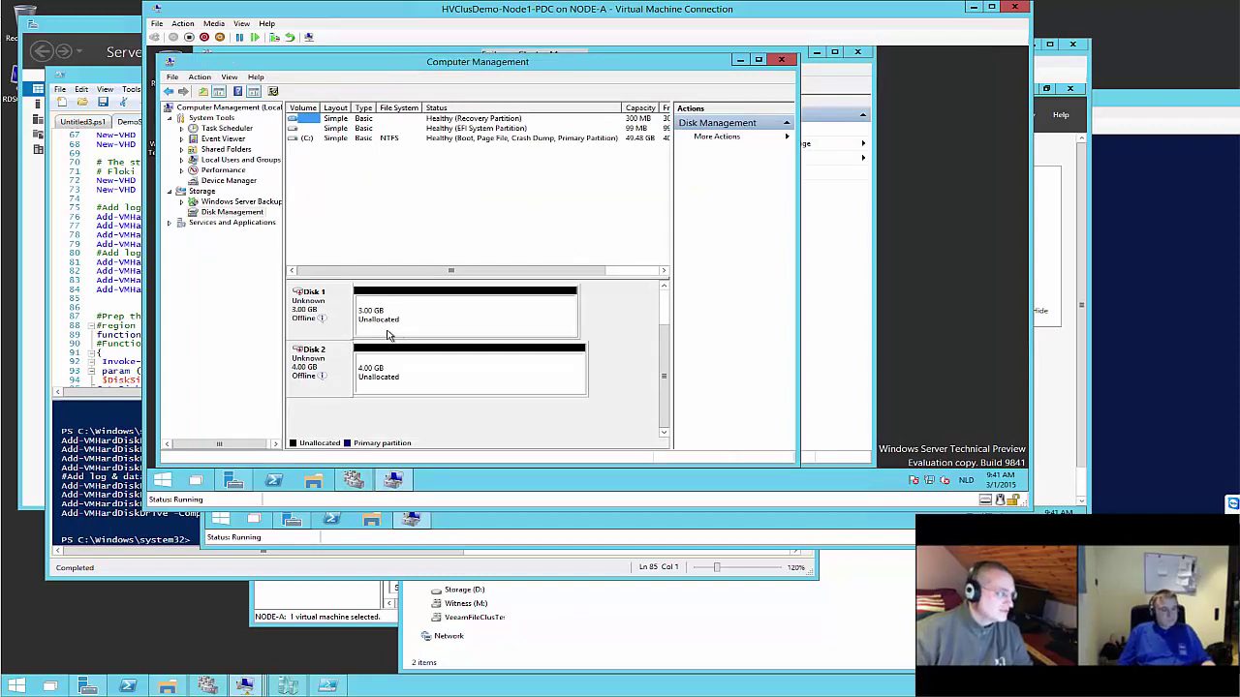
{"action": "left_click", "coordinate": [355, 481]}
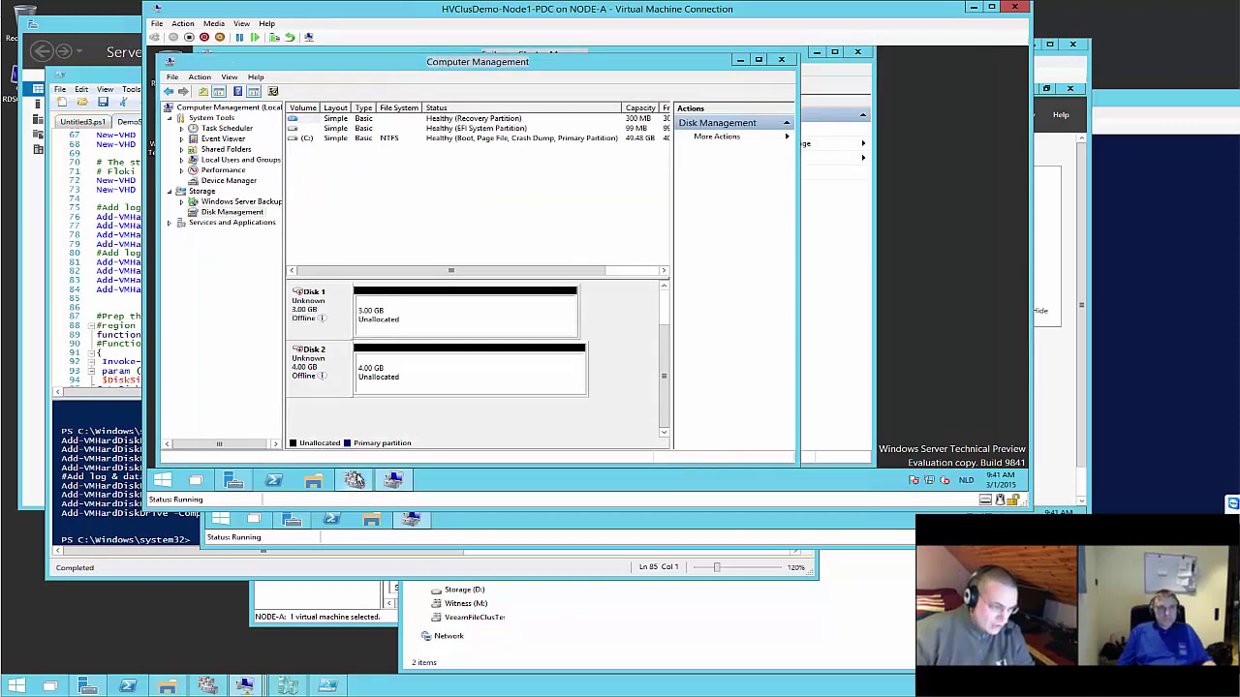
{"action": "left_click", "coordinate": [257, 110]}
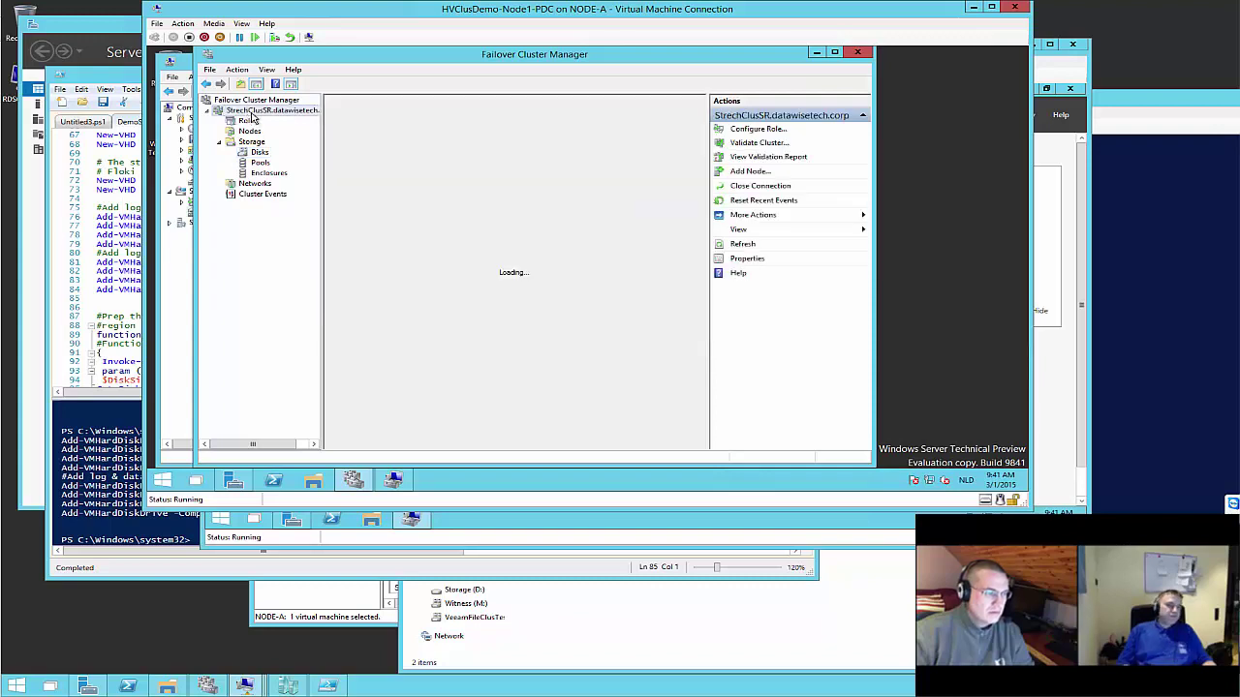
{"action": "right_click", "coordinate": [254, 113]}
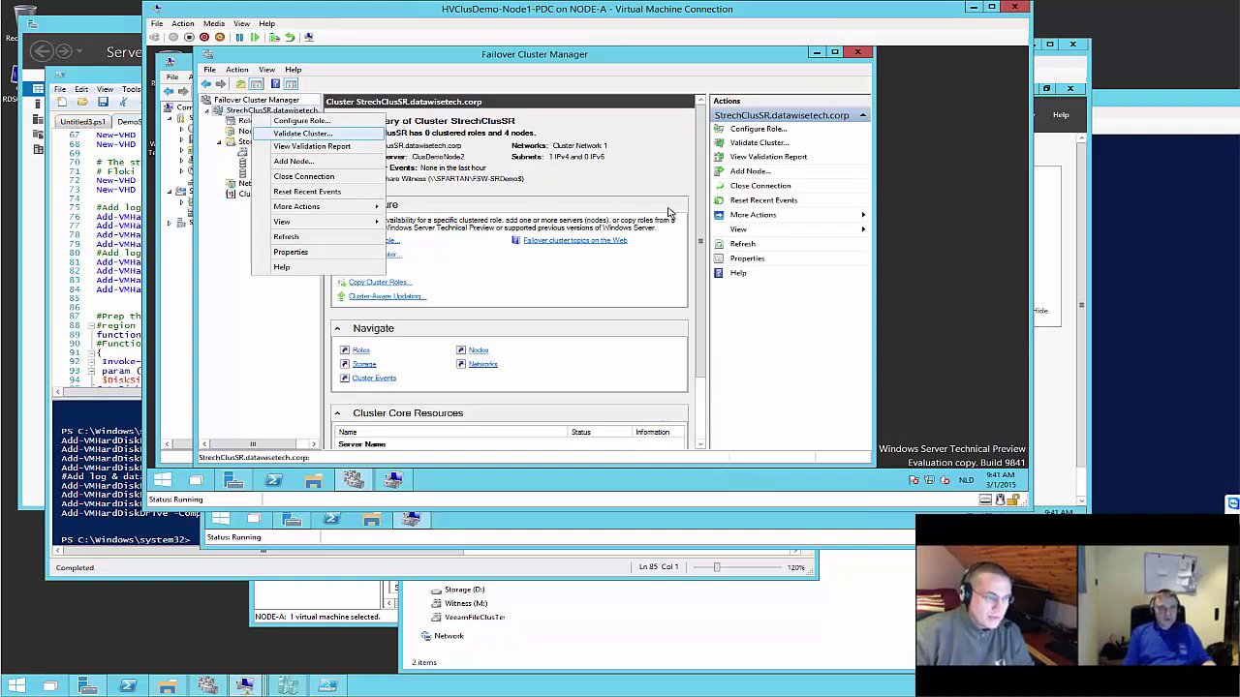
{"action": "left_click", "coordinate": [201, 157]}
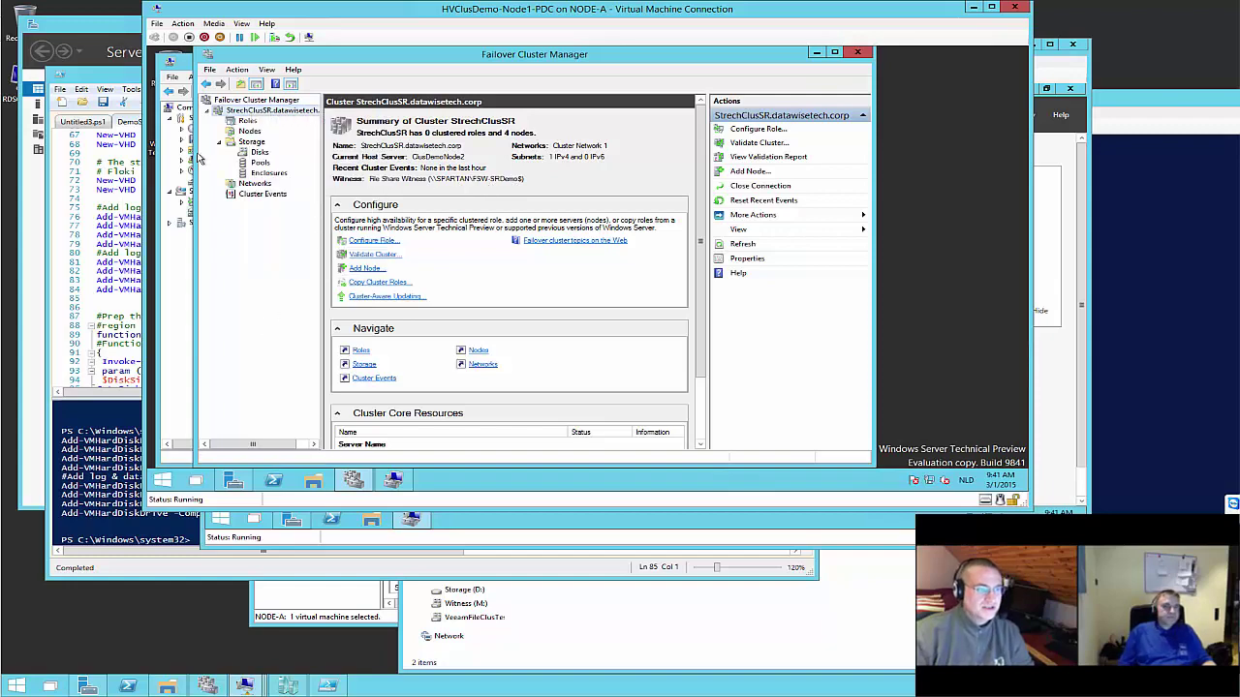
{"action": "left_click", "coordinate": [100, 325]}
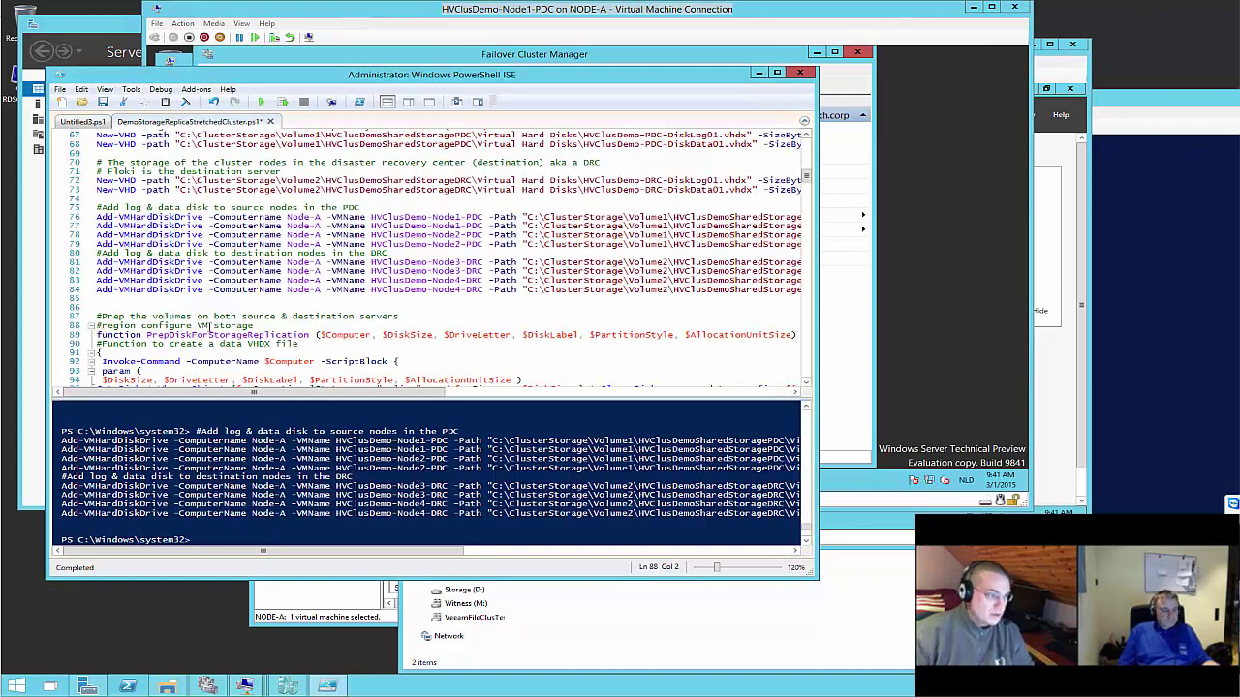
Collapse the VM storage preparation #region at line 88
{"action": "scroll", "coordinate": [210, 325], "scroll_direction": "down", "scroll_amount": 3}
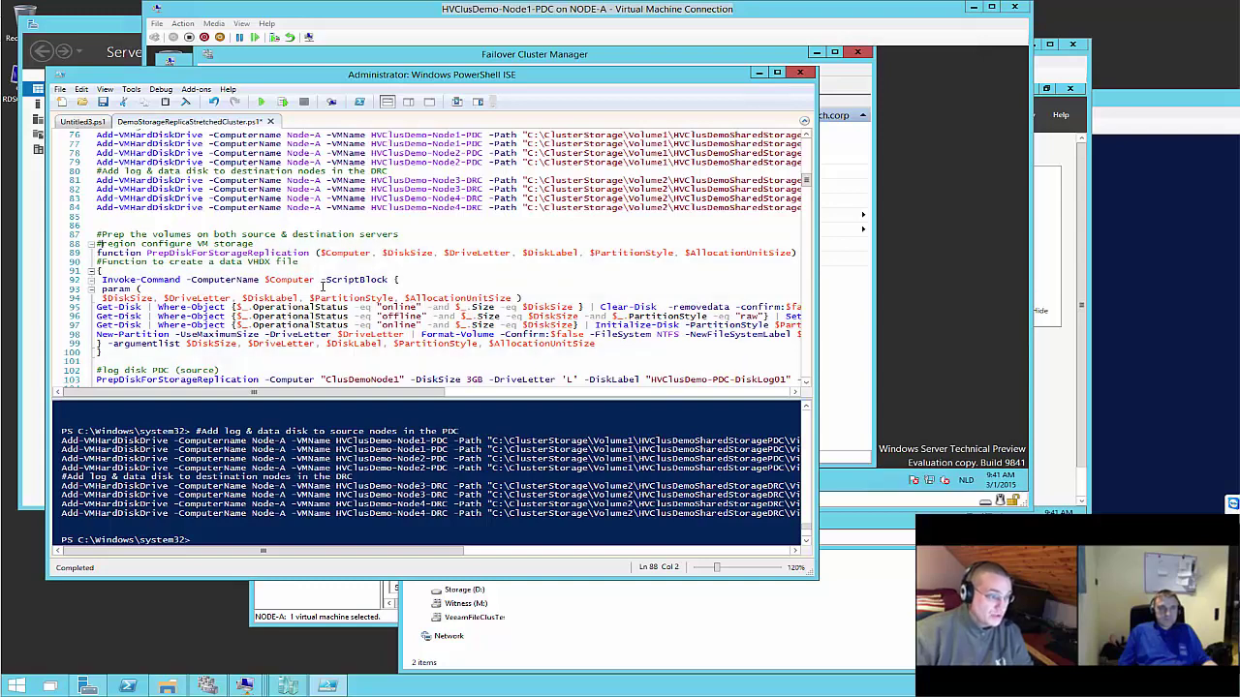
{"action": "scroll", "coordinate": [322, 286], "scroll_direction": "down", "scroll_amount": 2}
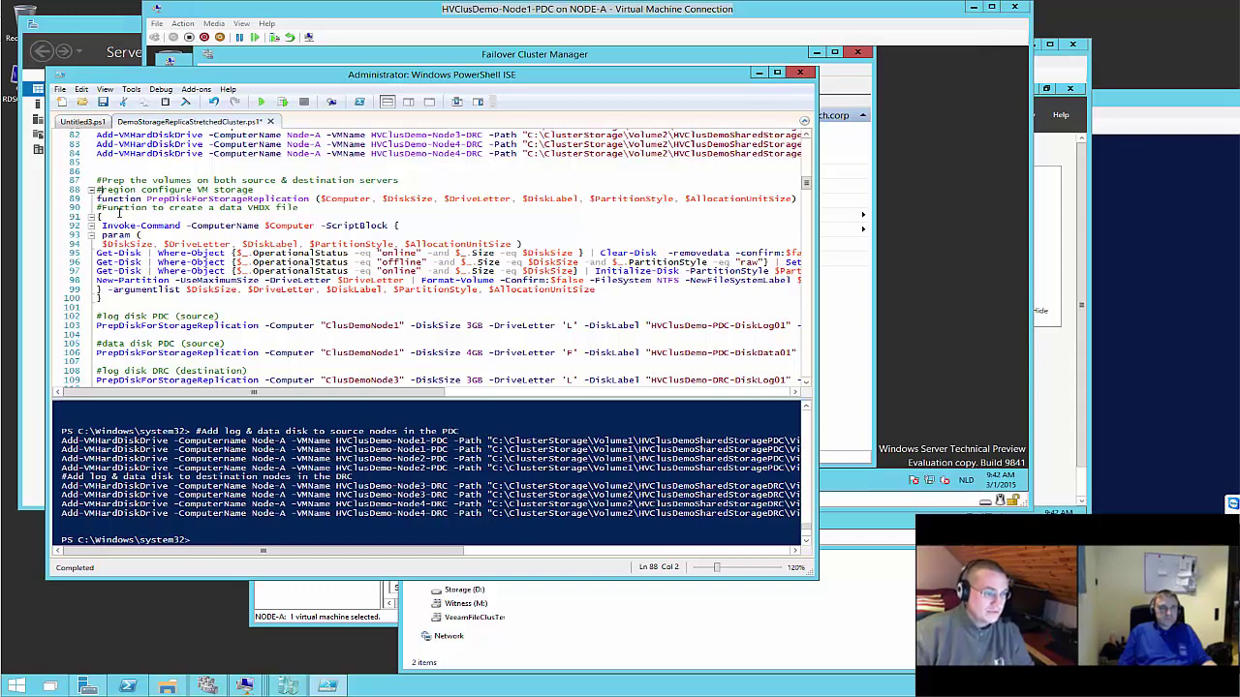
{"action": "left_click", "coordinate": [91, 190]}
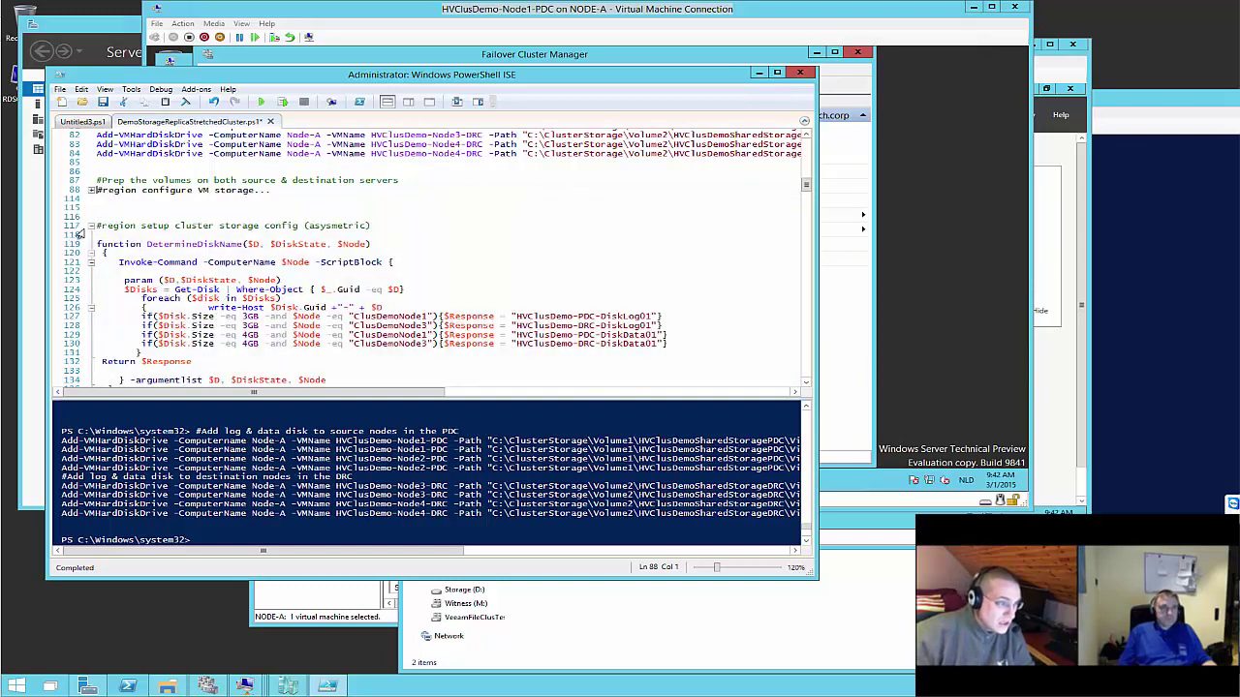
{"action": "left_click", "coordinate": [92, 192]}
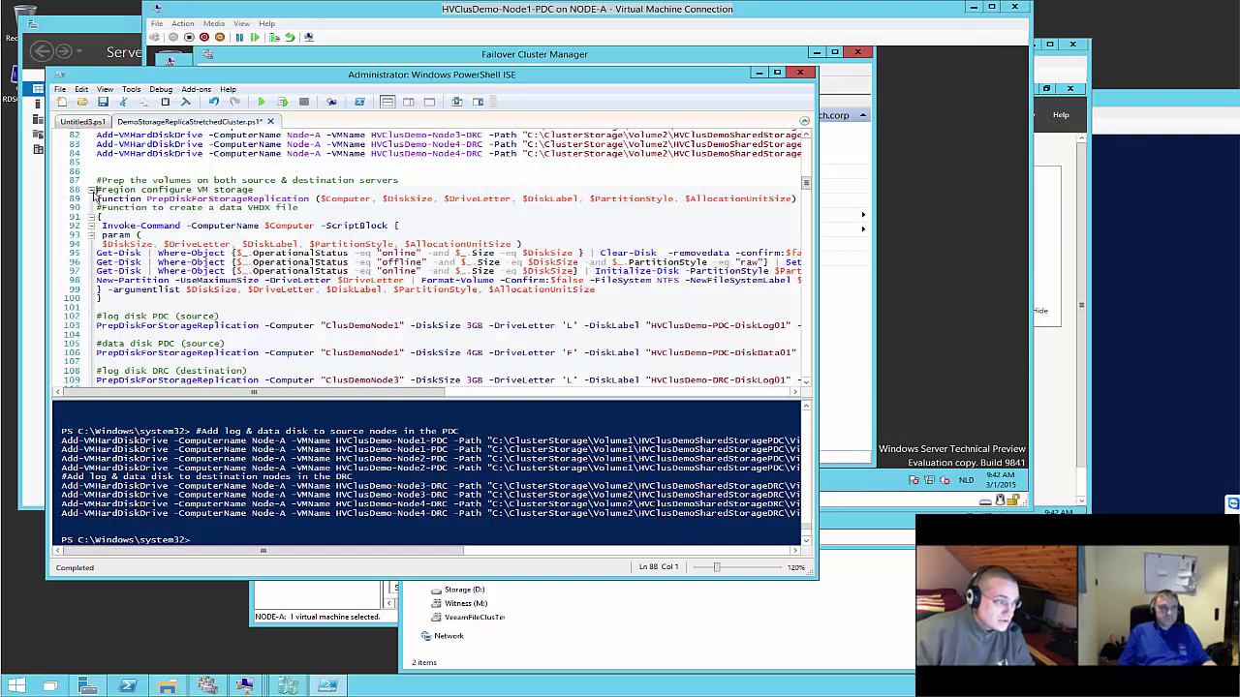
{"action": "left_click", "coordinate": [92, 192]}
Review further down and collapse the asymmetric cluster storage config #region at line 117
{"action": "scroll", "coordinate": [294, 262], "scroll_direction": "down", "scroll_amount": 3}
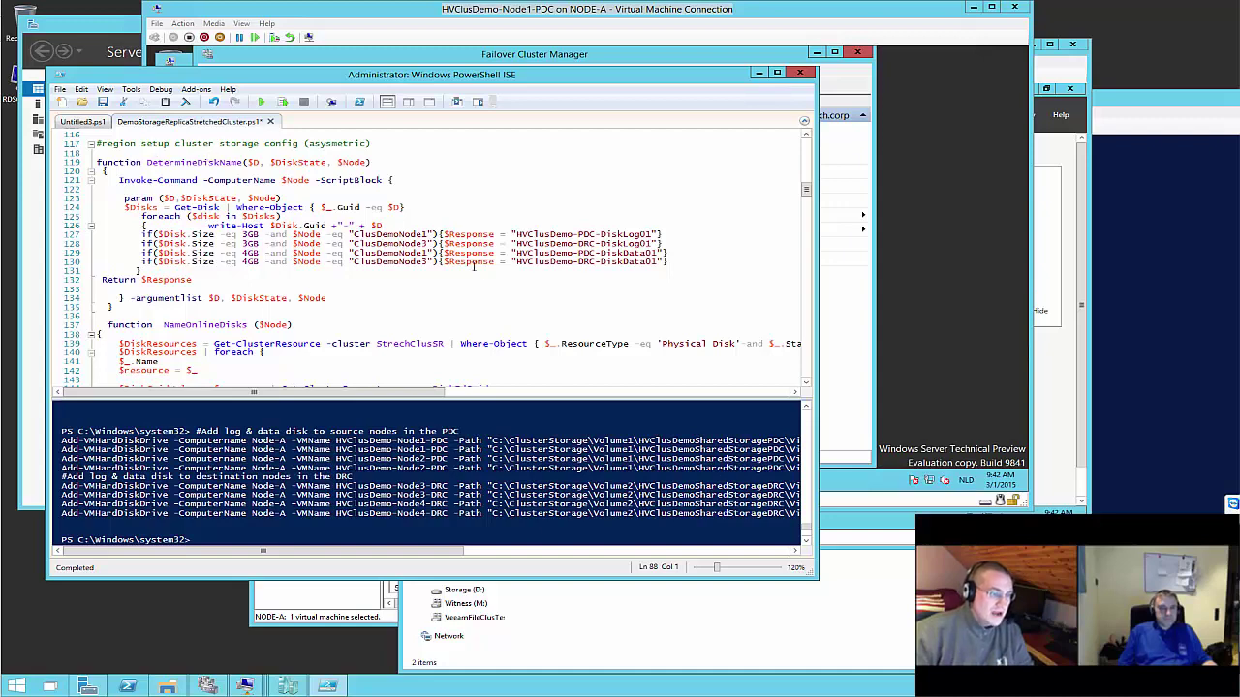
{"action": "scroll", "coordinate": [462, 242], "scroll_direction": "down", "scroll_amount": 2}
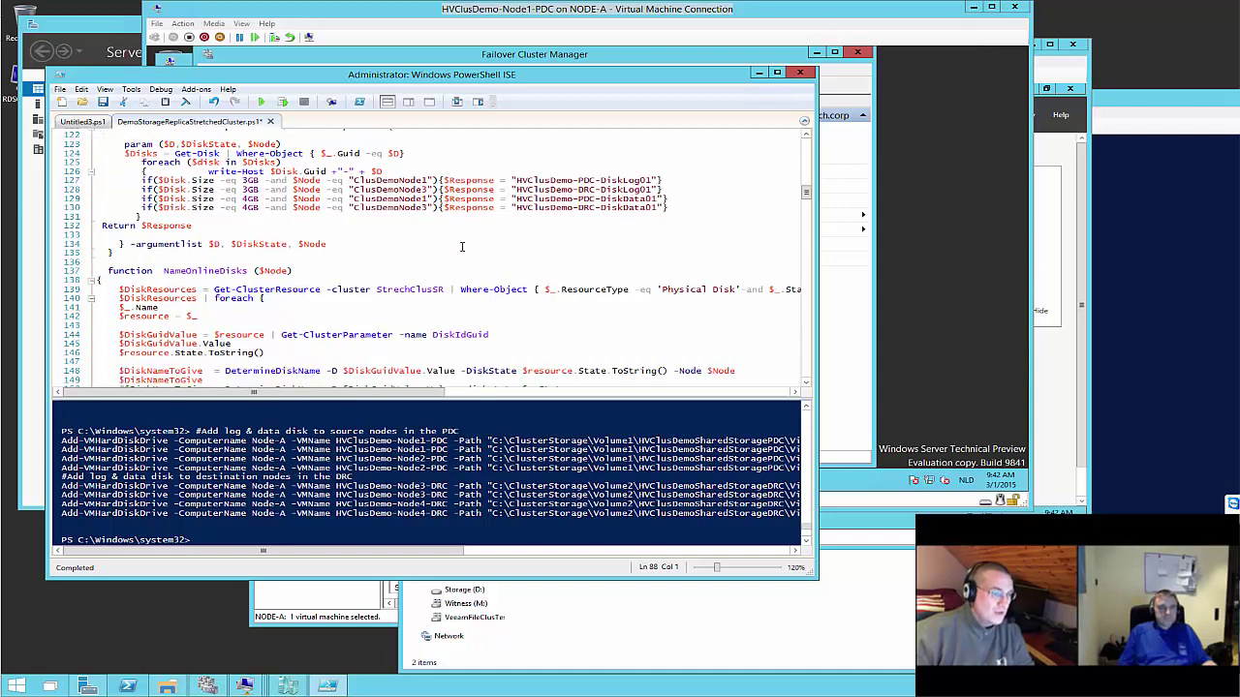
{"action": "scroll", "coordinate": [372, 248], "scroll_direction": "down", "scroll_amount": 2}
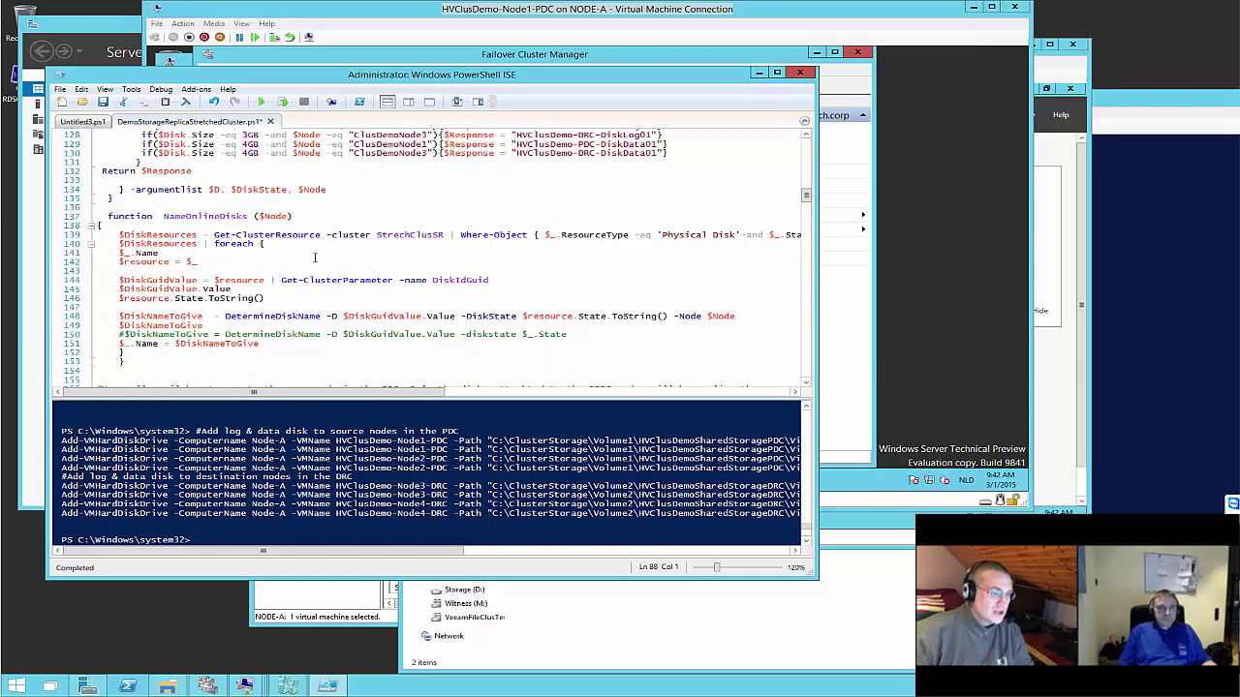
{"action": "scroll", "coordinate": [315, 256], "scroll_direction": "down", "scroll_amount": 3}
{"action": "scroll", "coordinate": [306, 265], "scroll_direction": "up", "scroll_amount": 2}
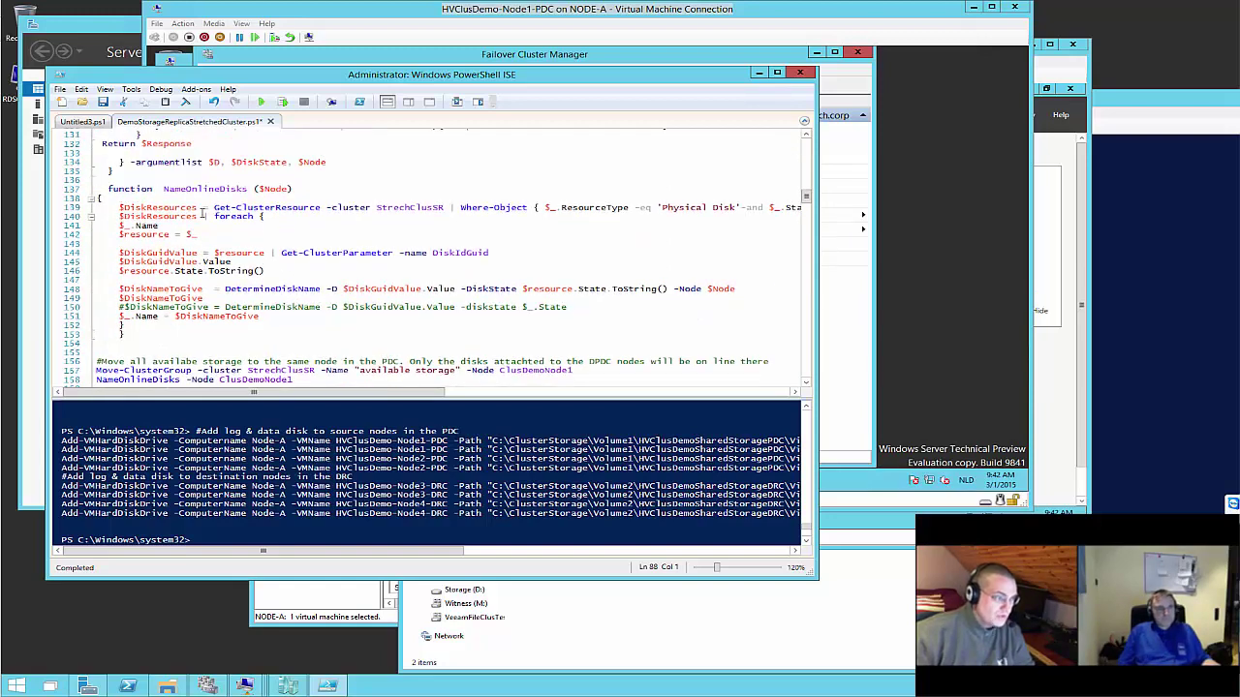
{"action": "scroll", "coordinate": [201, 215], "scroll_direction": "up", "scroll_amount": 6}
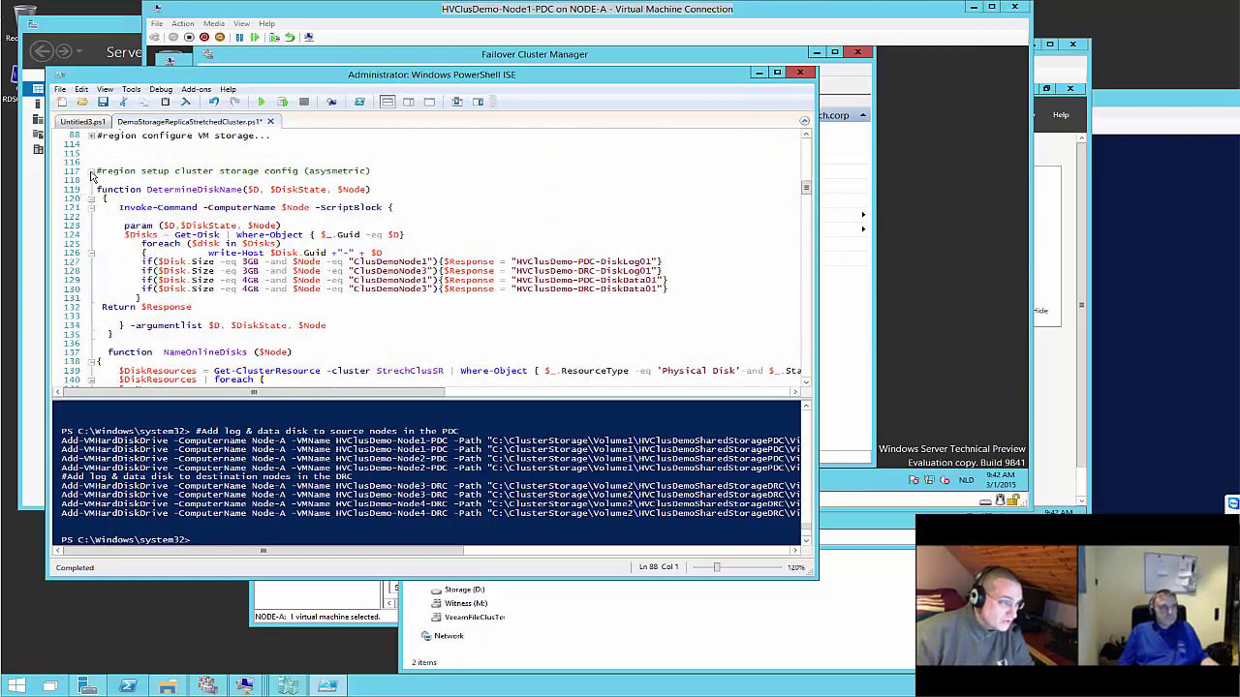
{"action": "left_click", "coordinate": [91, 172]}
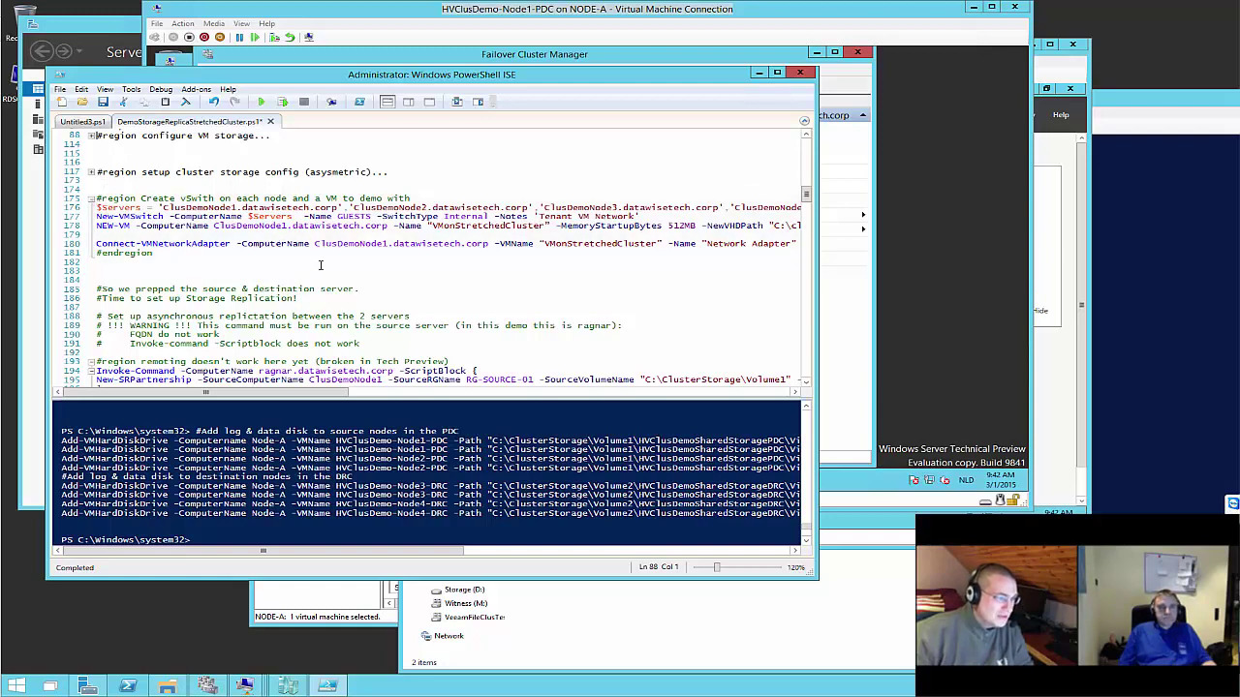
{"action": "scroll", "coordinate": [160, 215], "scroll_direction": "up", "scroll_amount": 1}
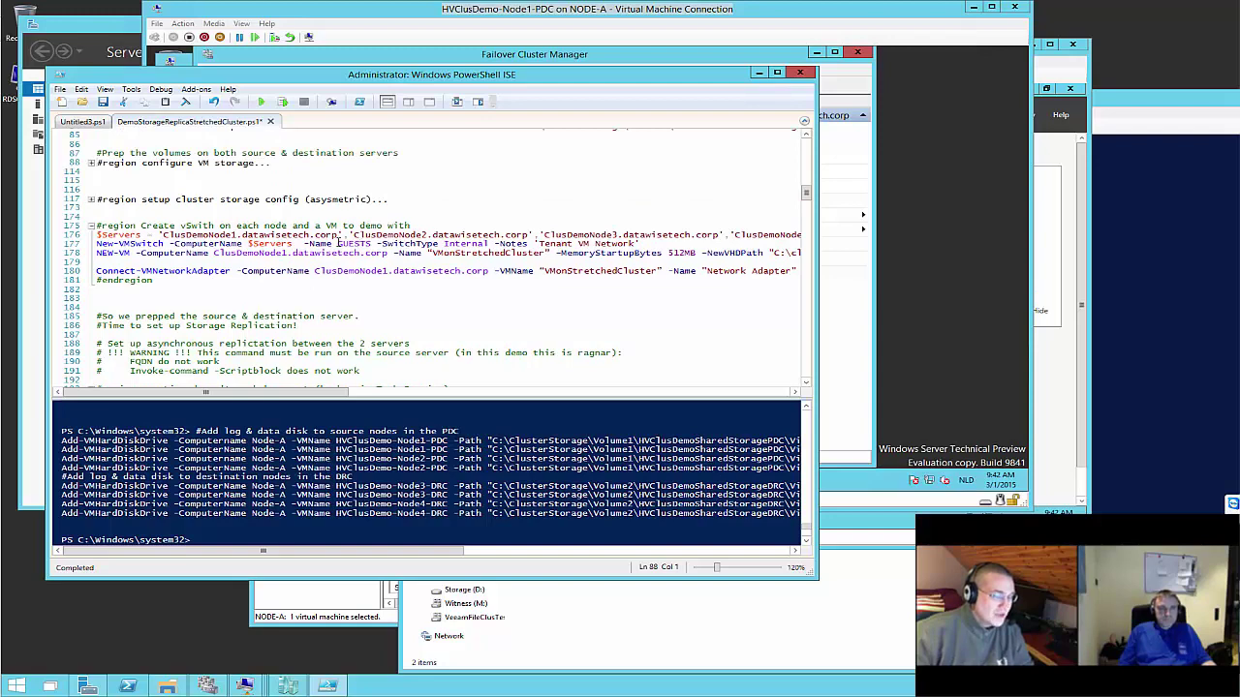
{"action": "scroll", "coordinate": [344, 241], "scroll_direction": "up", "scroll_amount": 2}
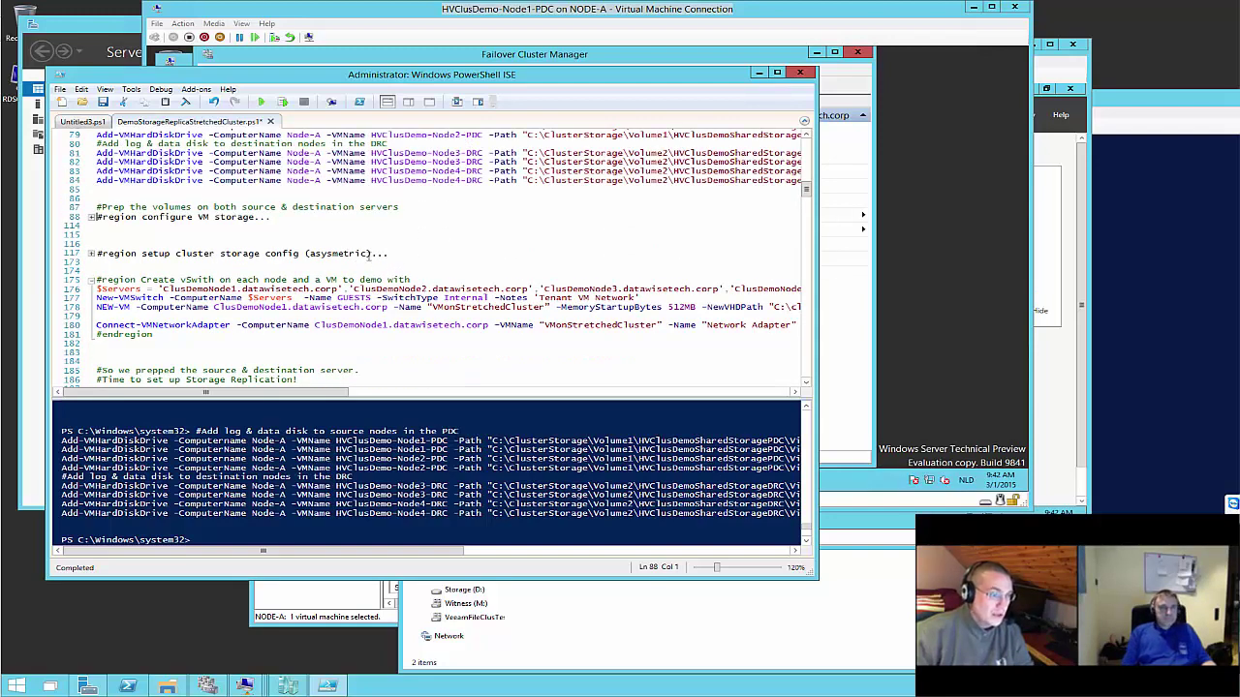
Run script lines 87–117, the VM storage and asymmetric cluster storage regions
{"action": "left_click_drag", "start_coordinate": [369, 254], "coordinate": [63, 210]}
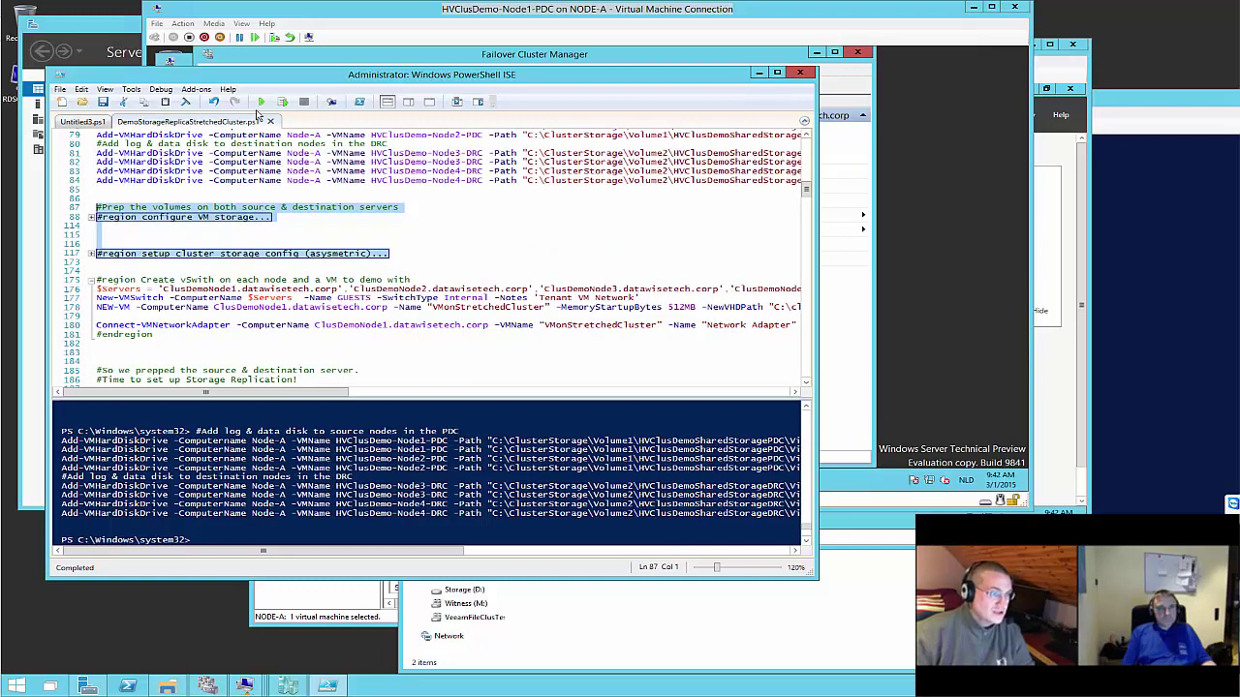
{"action": "left_click", "coordinate": [284, 102]}
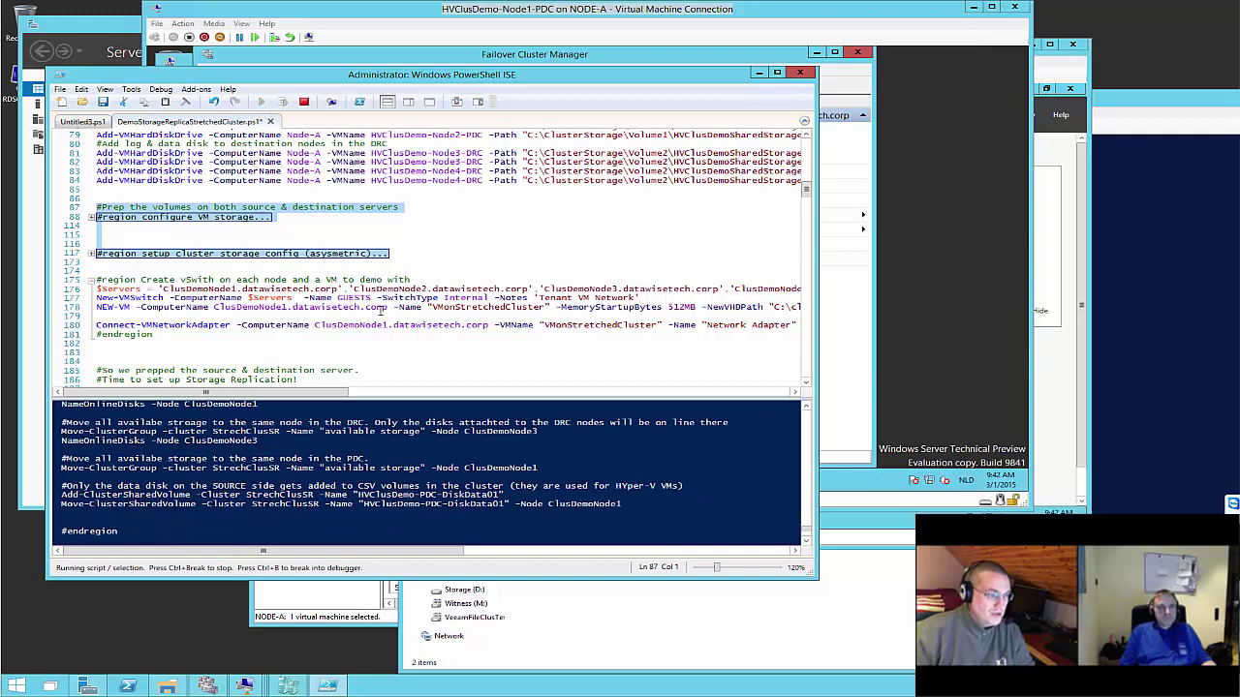
On the Node1-PDC VM, rescan disks so PDC-DiskLog01 (L:) and PDC-DiskData01 come online
{"action": "left_click", "coordinate": [922, 291]}
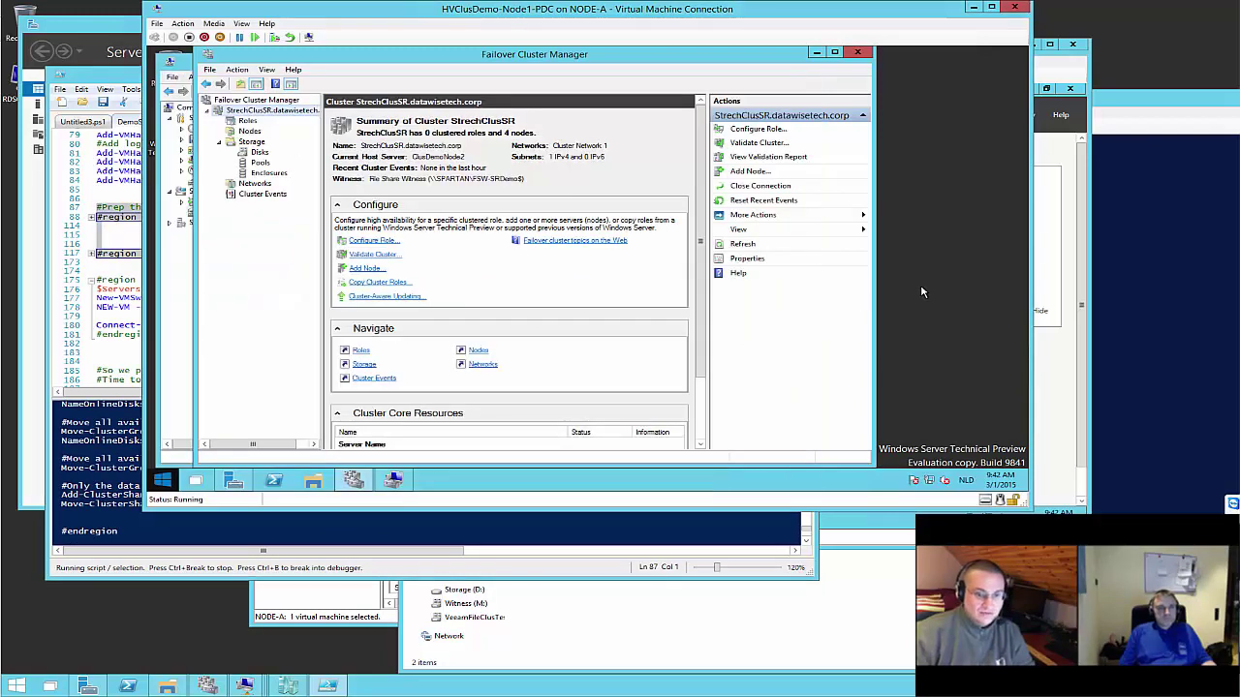
{"action": "left_click", "coordinate": [403, 483]}
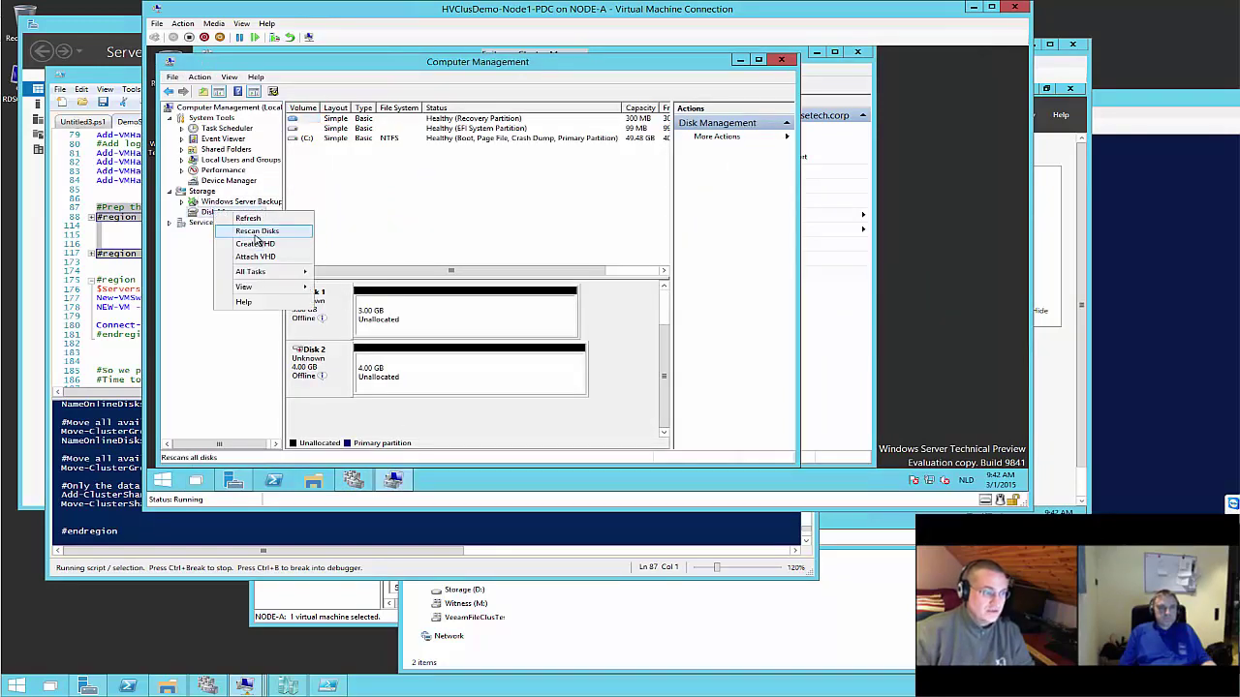
{"action": "left_click", "coordinate": [256, 233]}
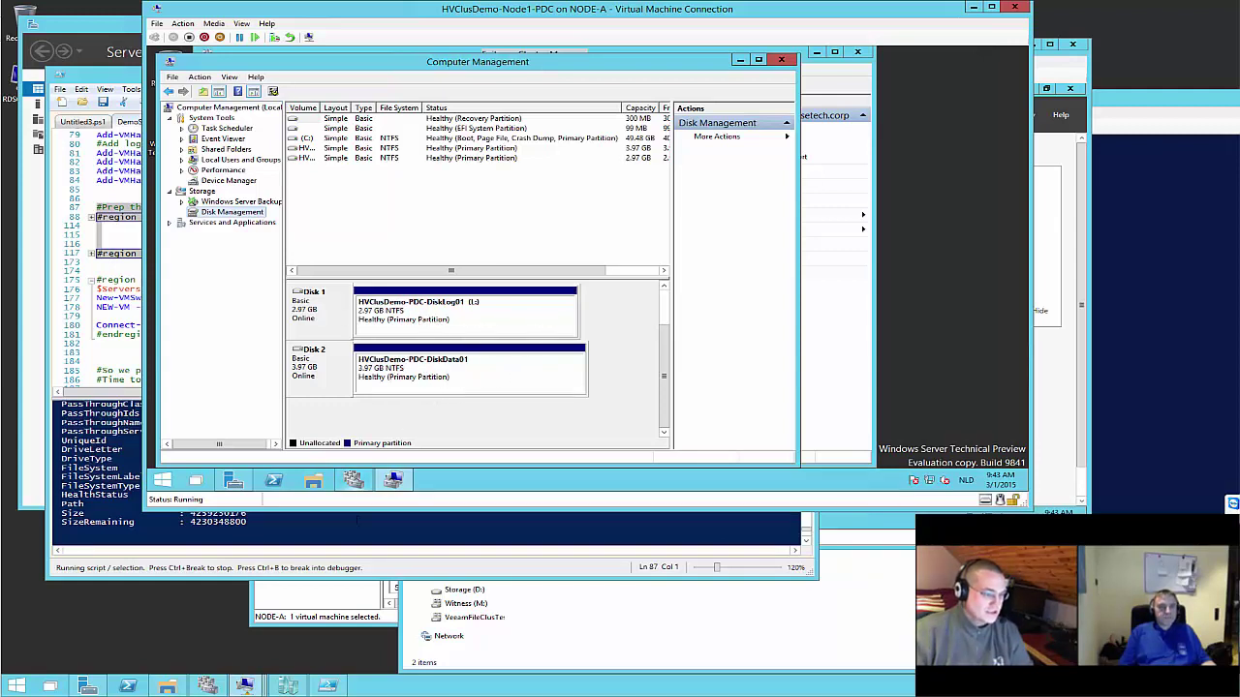
{"action": "mouse_move", "coordinate": [247, 686]}
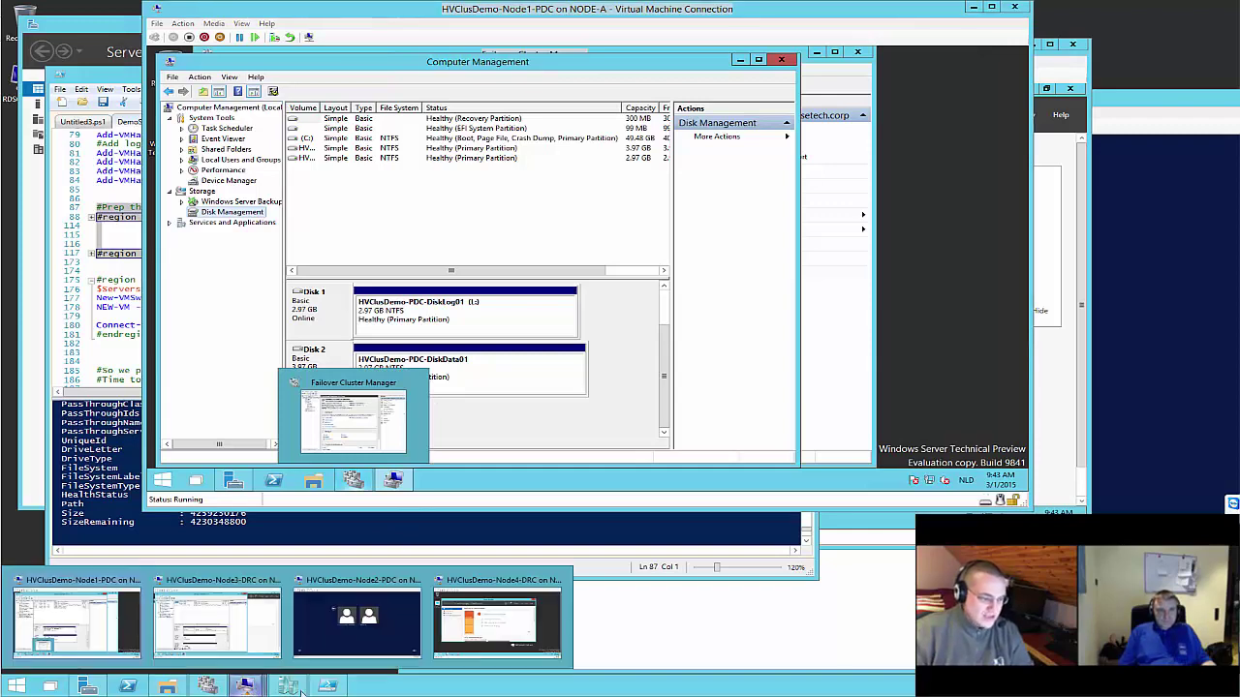
On the Node3-DRC VM, rescan disks so DRC-DiskLog01 (L:) and DRC-DiskData01 (F:) come online
{"action": "left_click", "coordinate": [259, 605]}
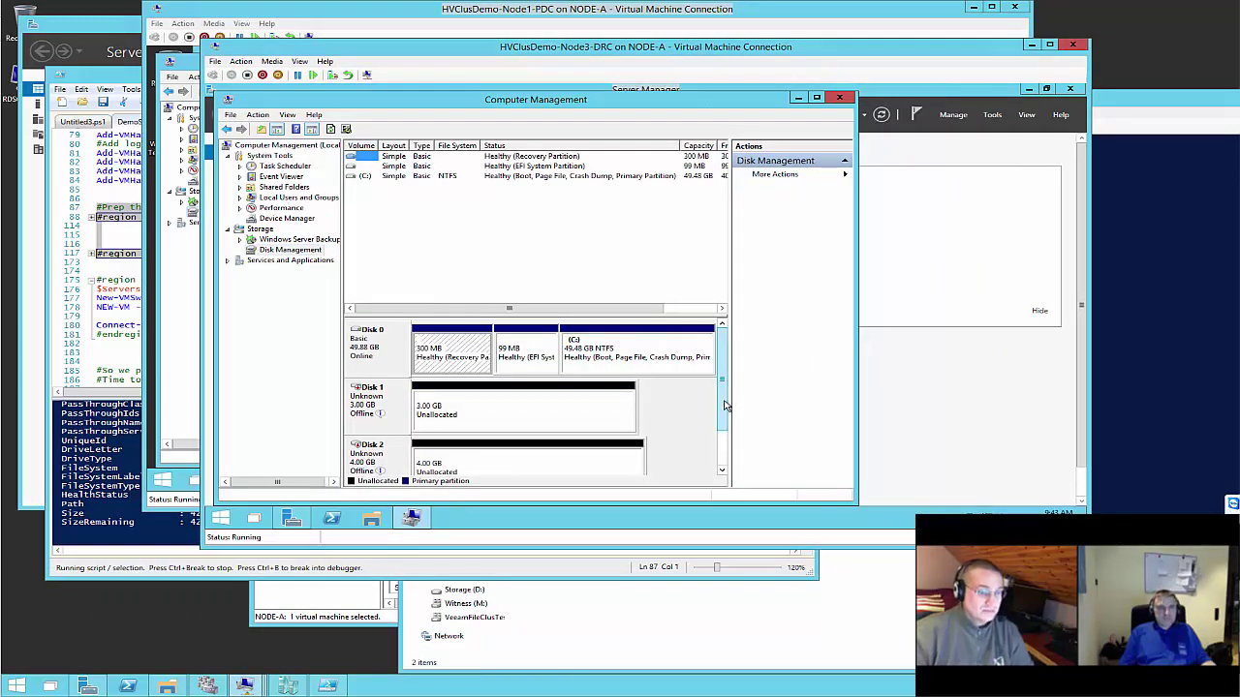
{"action": "scroll", "coordinate": [725, 402], "scroll_direction": "down", "scroll_amount": 2}
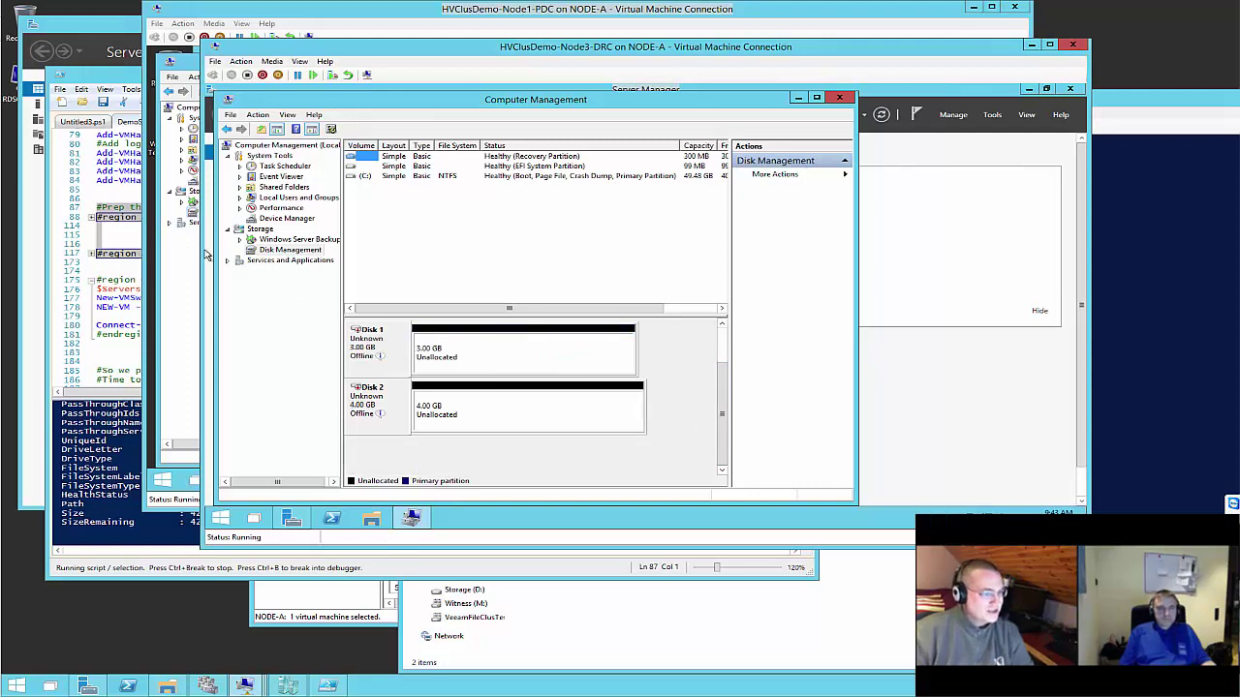
{"action": "right_click", "coordinate": [289, 251]}
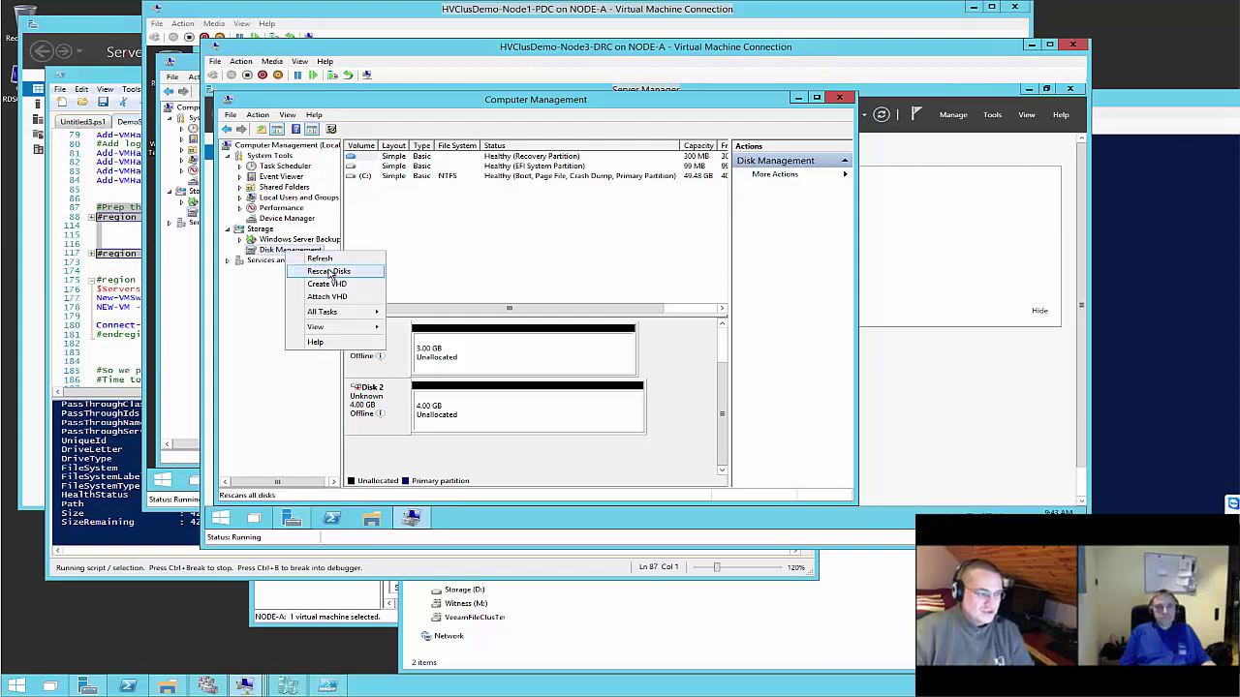
{"action": "left_click", "coordinate": [330, 272]}
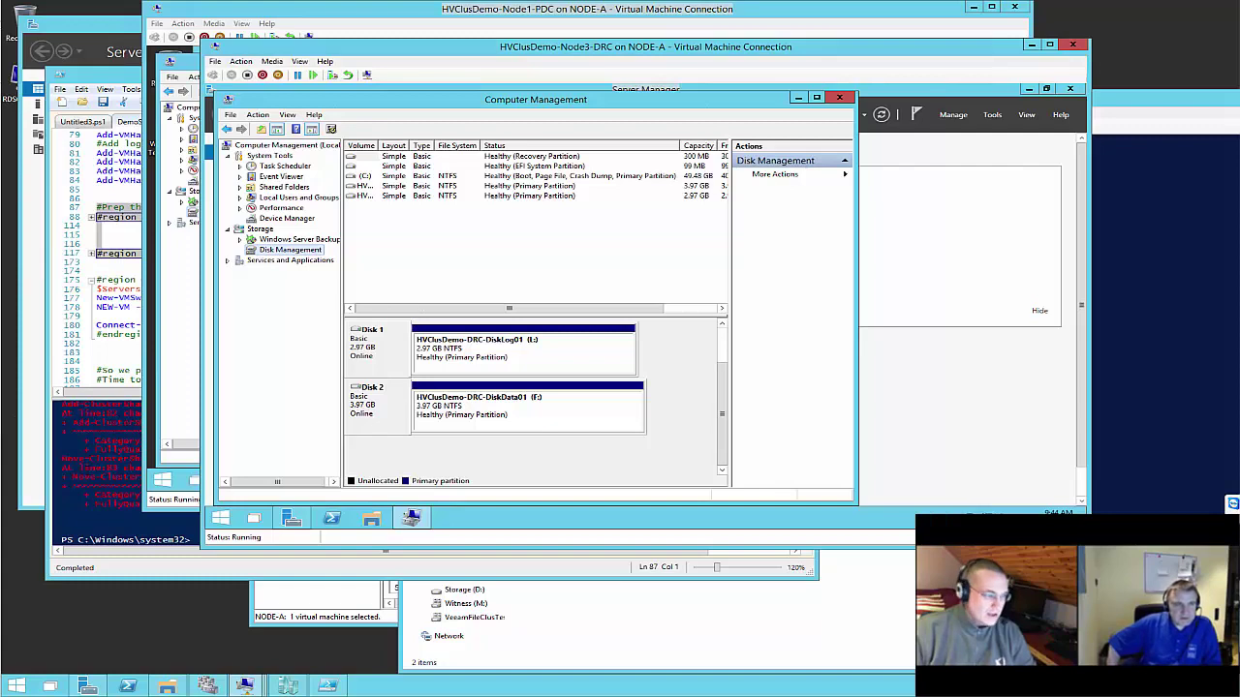
{"action": "left_click", "coordinate": [87, 470]}
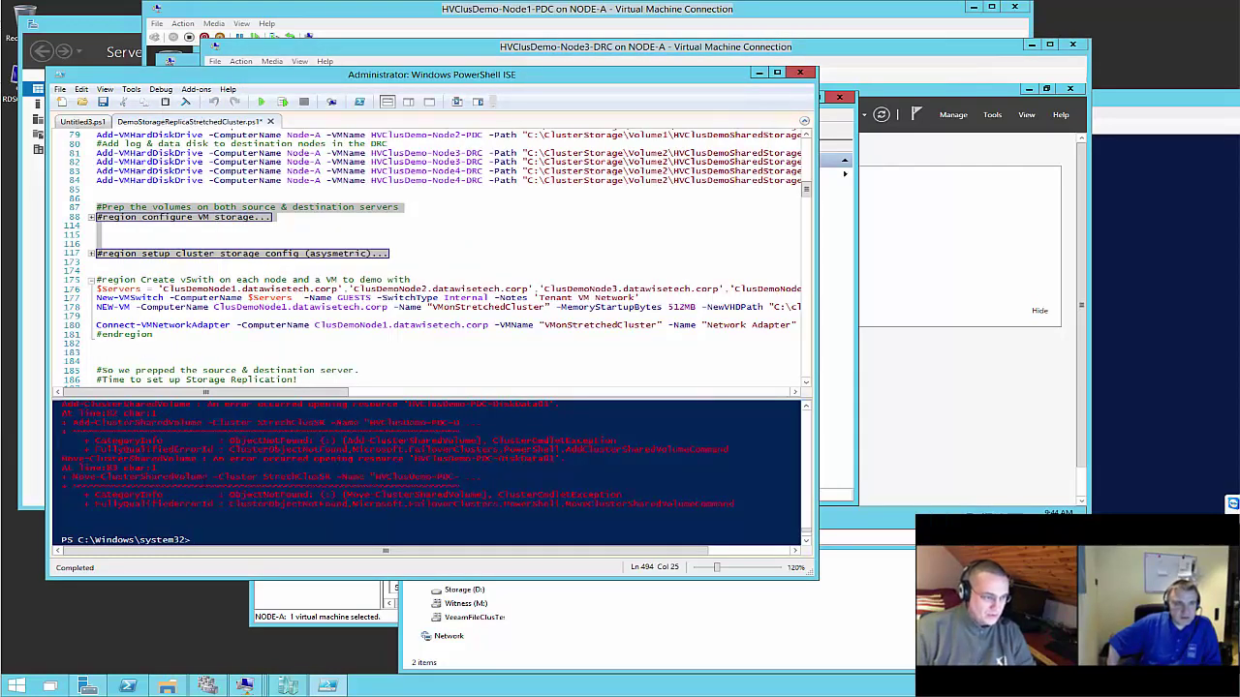
Bring up Failover Cluster Manager on the Node1-PDC VM at StrechClusSR's empty Disks list
{"action": "scroll", "coordinate": [435, 472], "scroll_direction": "up", "scroll_amount": 2}
{"action": "scroll", "coordinate": [436, 472], "scroll_direction": "down", "scroll_amount": 1}
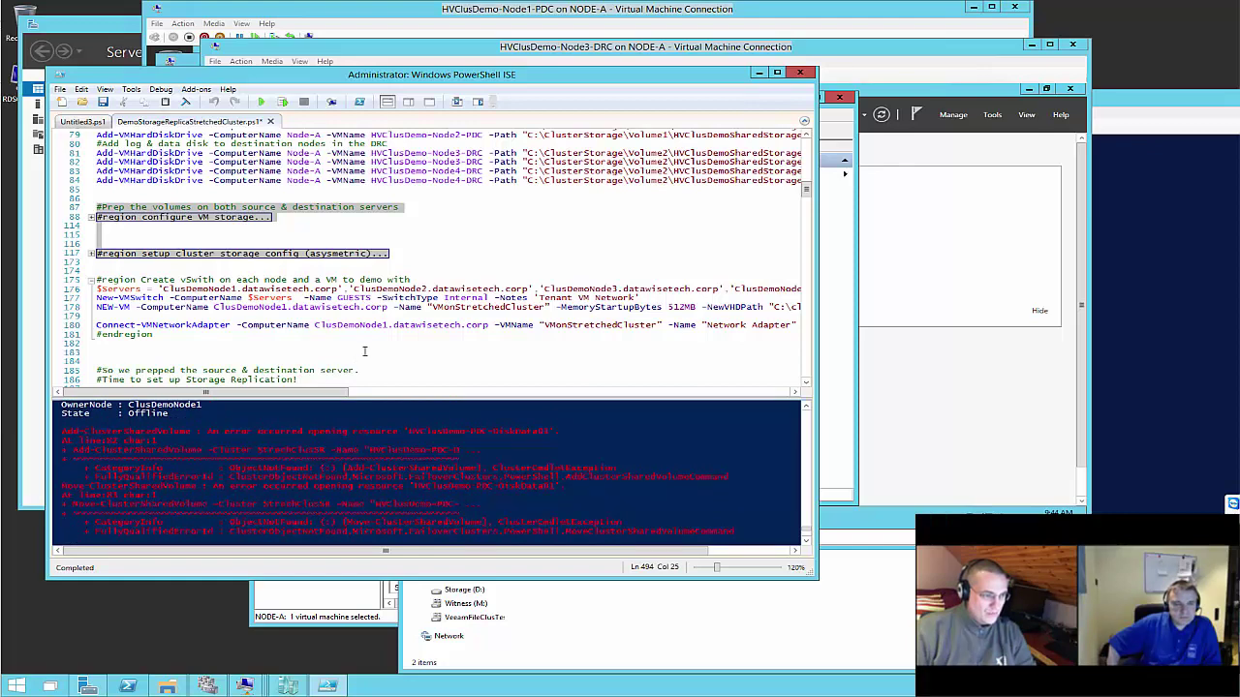
{"action": "scroll", "coordinate": [364, 351], "scroll_direction": "down", "scroll_amount": 1}
{"action": "left_click", "coordinate": [850, 392]}
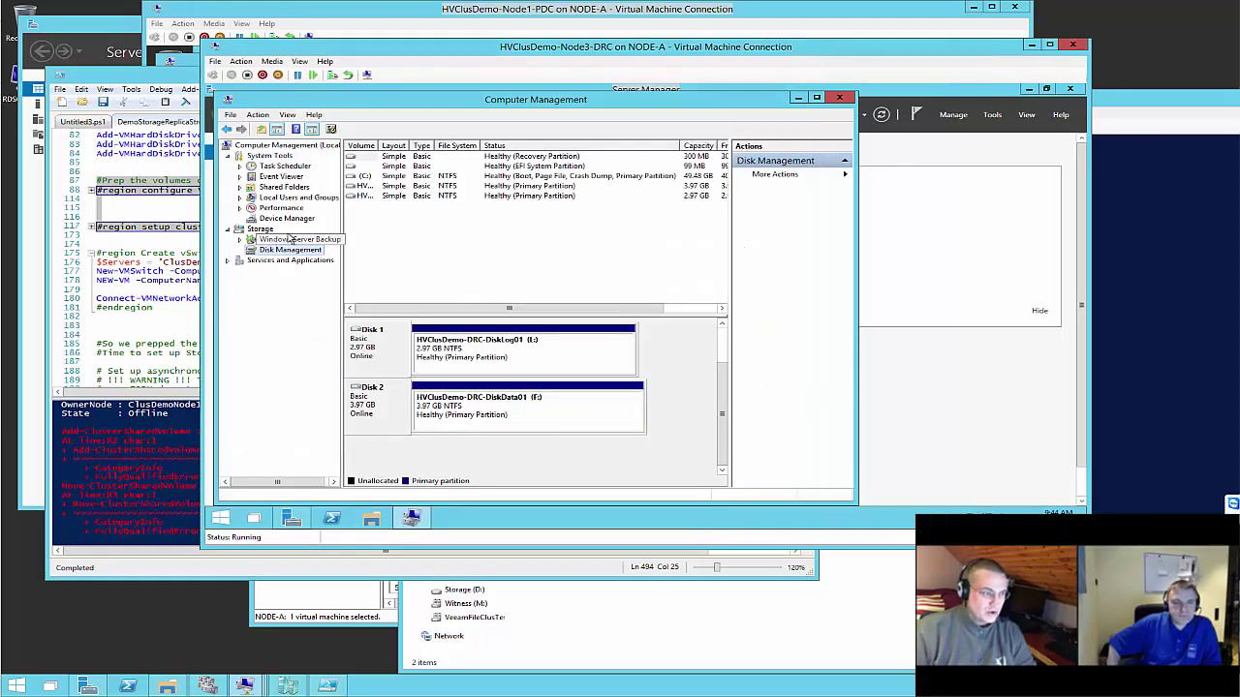
{"action": "left_click", "coordinate": [245, 686]}
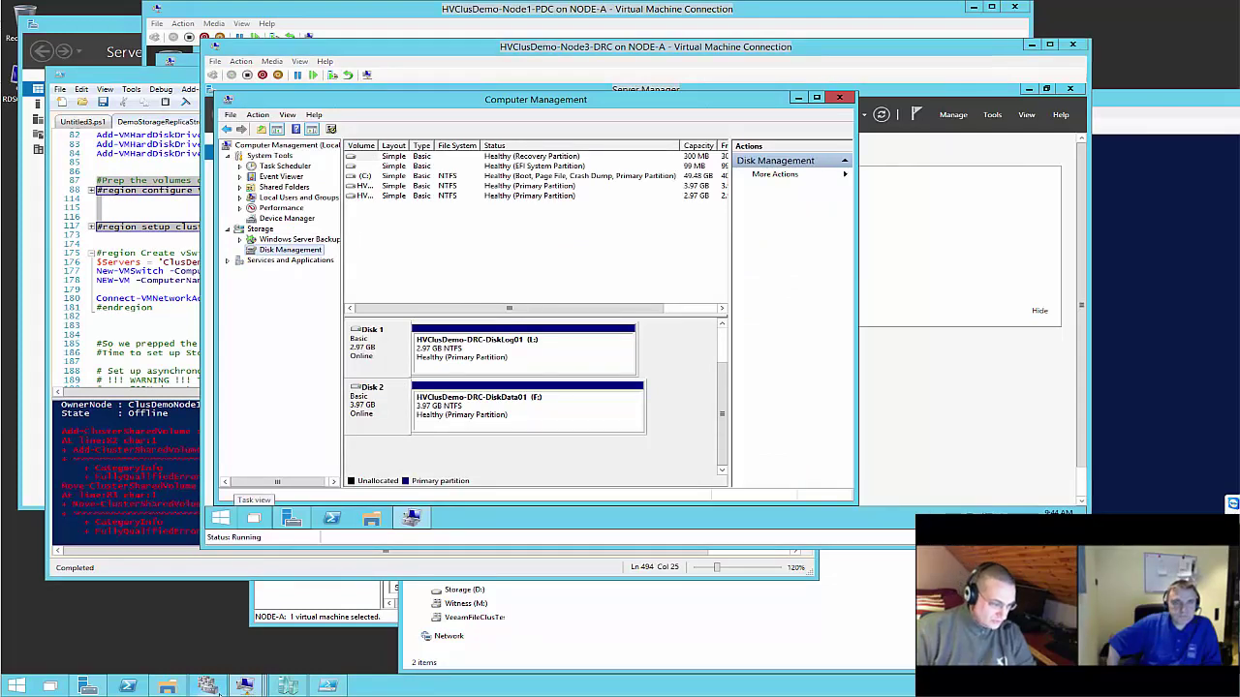
{"action": "mouse_move", "coordinate": [288, 686]}
{"action": "left_click", "coordinate": [77, 631]}
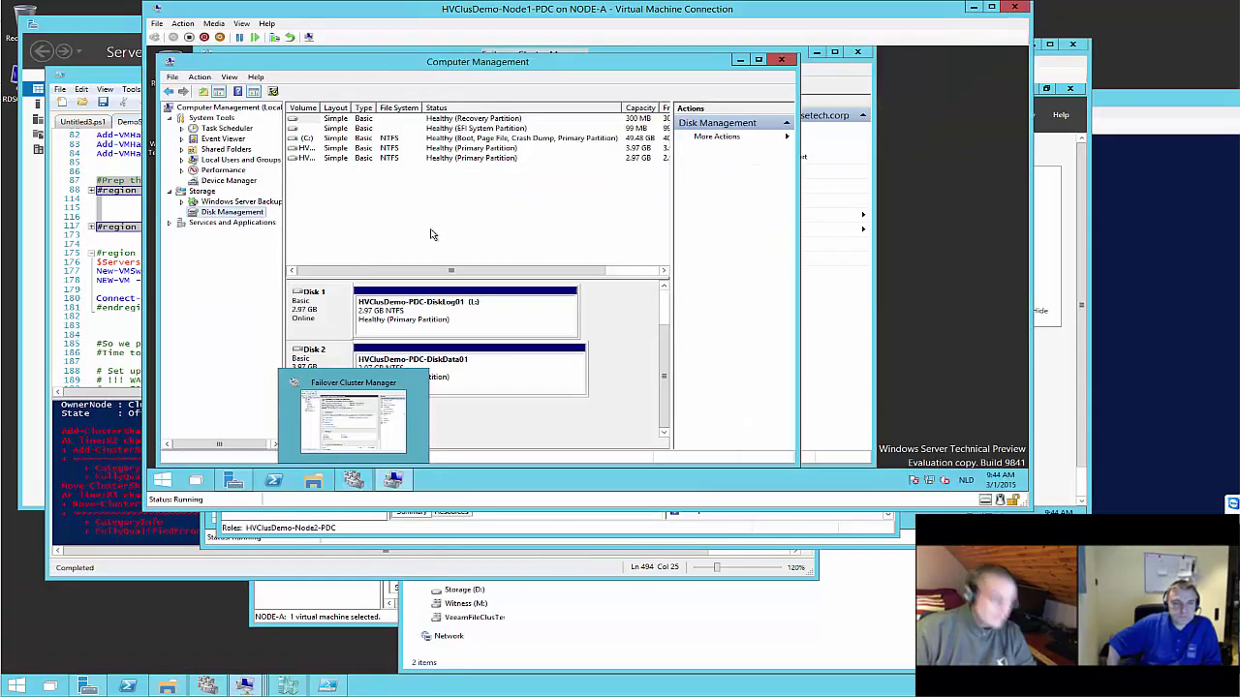
{"action": "left_click", "coordinate": [353, 480]}
Review StrechClusSR's four available disks in Add Disk, cancel without adding, and show Server Manager
{"action": "left_click", "coordinate": [261, 155]}
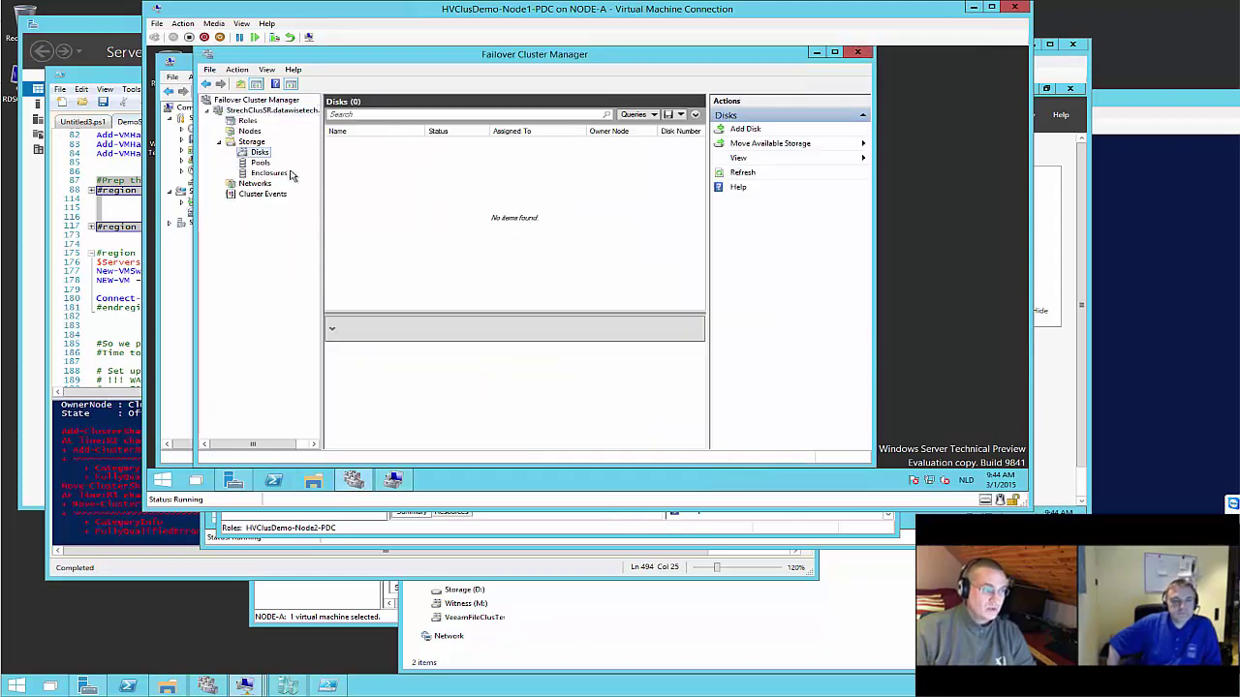
{"action": "right_click", "coordinate": [260, 155]}
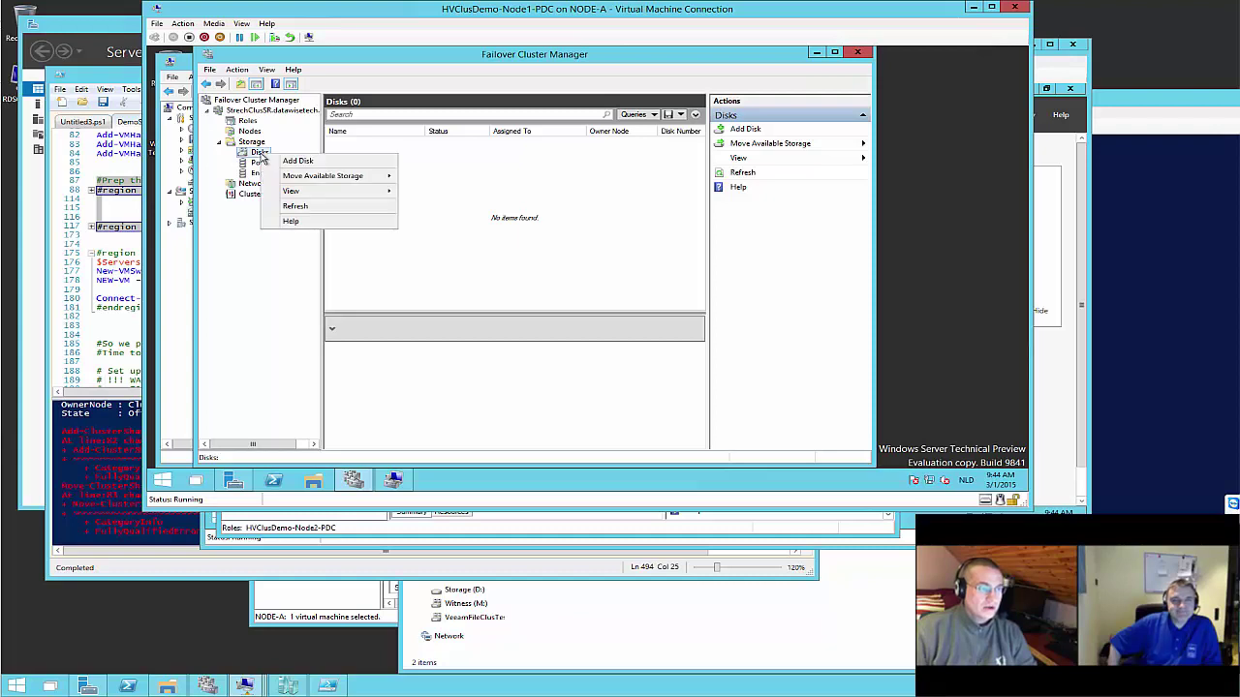
{"action": "left_click", "coordinate": [284, 163]}
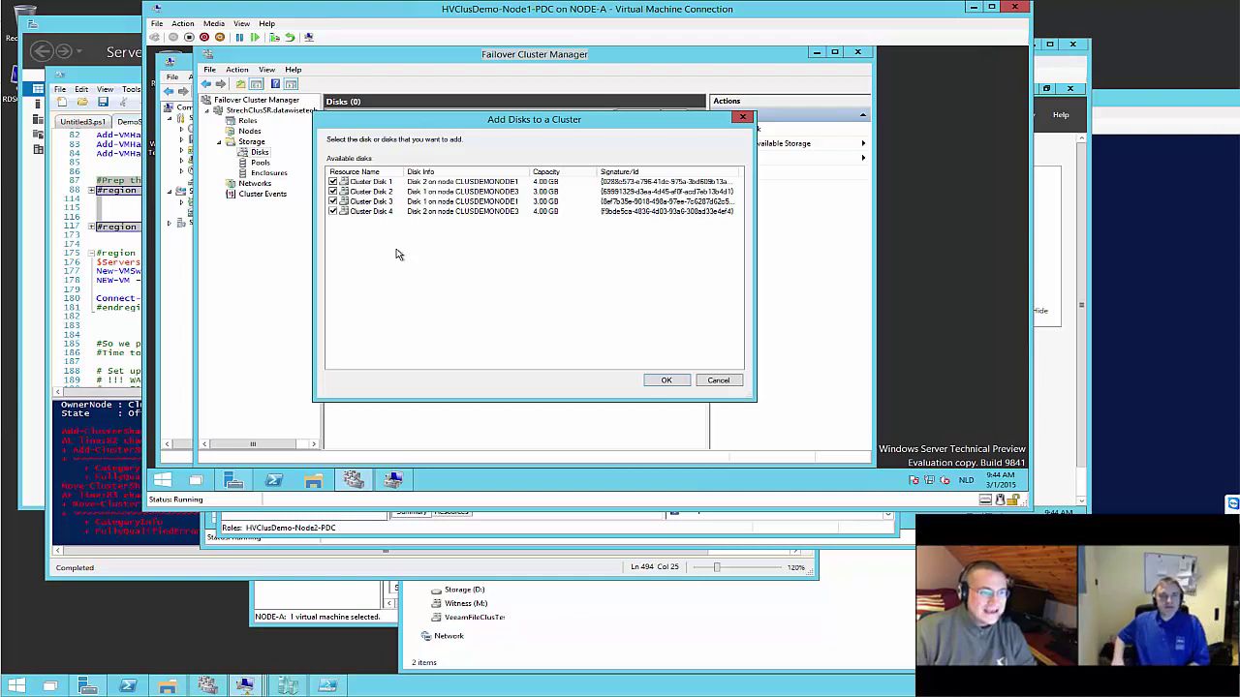
{"action": "left_click", "coordinate": [720, 381]}
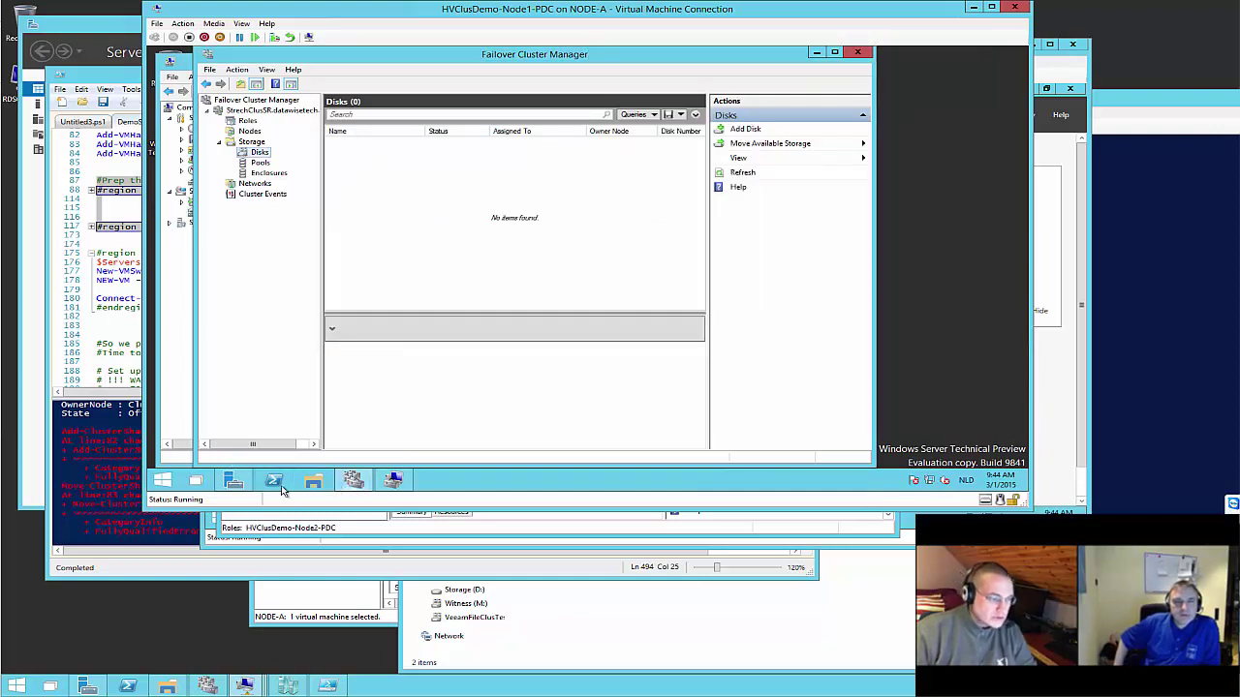
{"action": "left_click", "coordinate": [242, 487]}
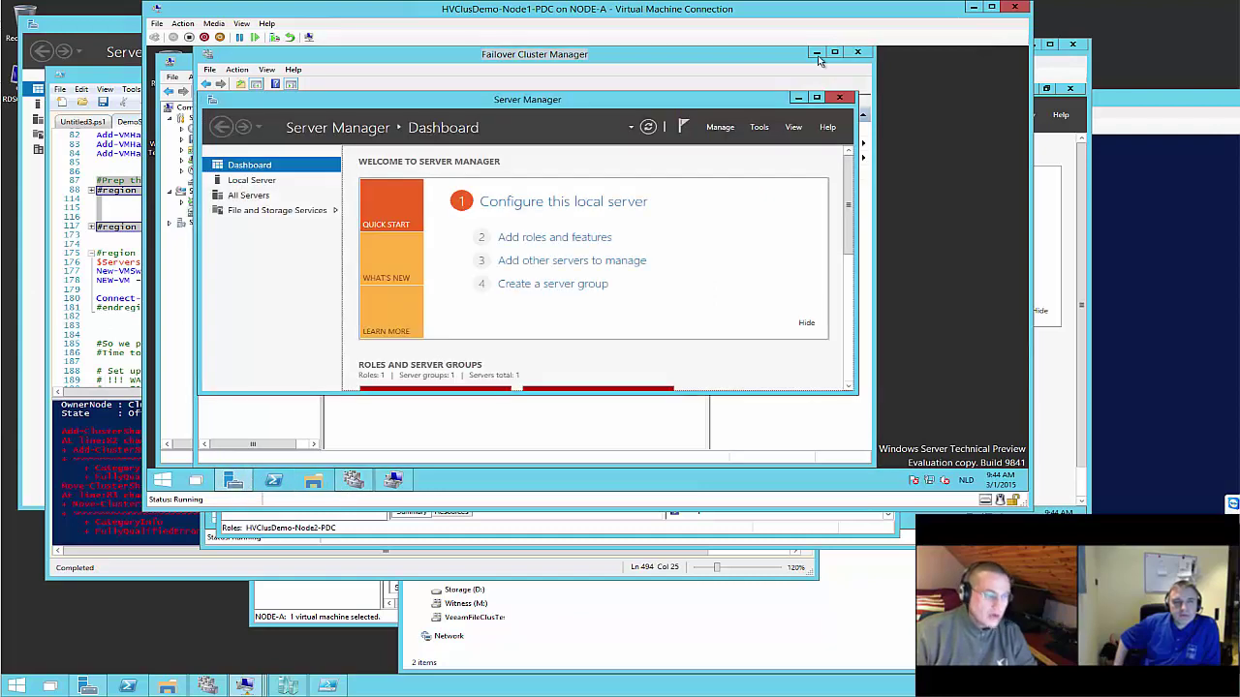
{"action": "left_click", "coordinate": [759, 128]}
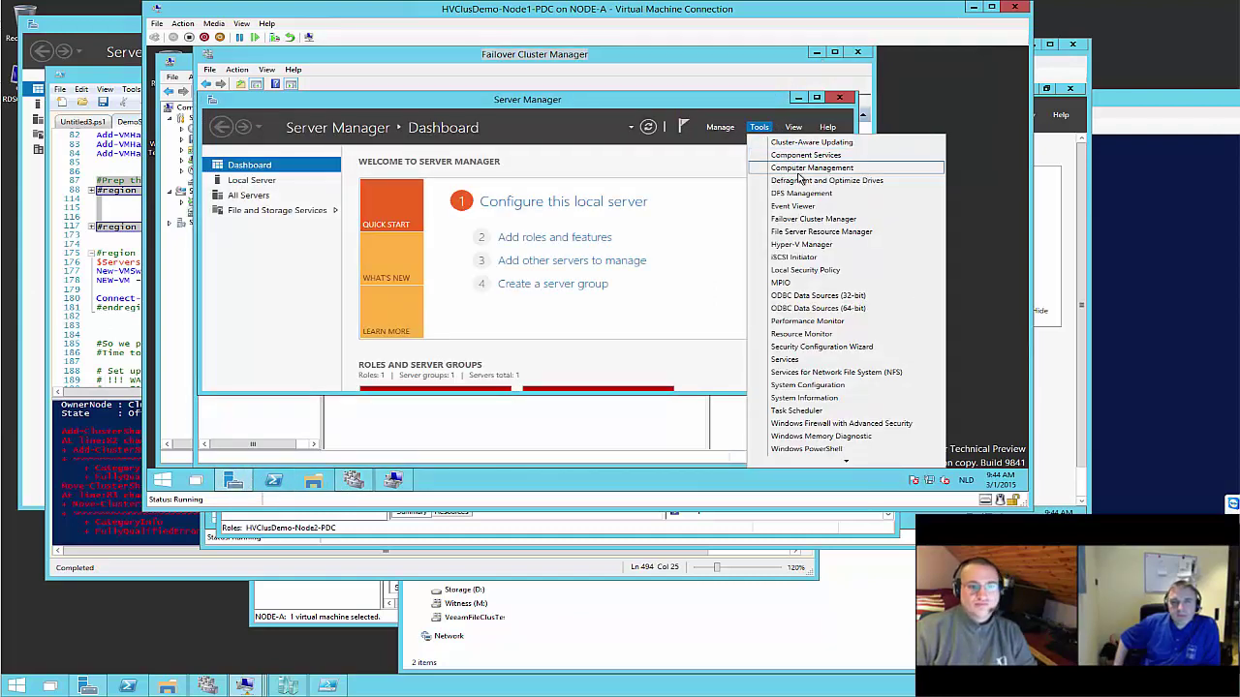
{"action": "left_click", "coordinate": [720, 129]}
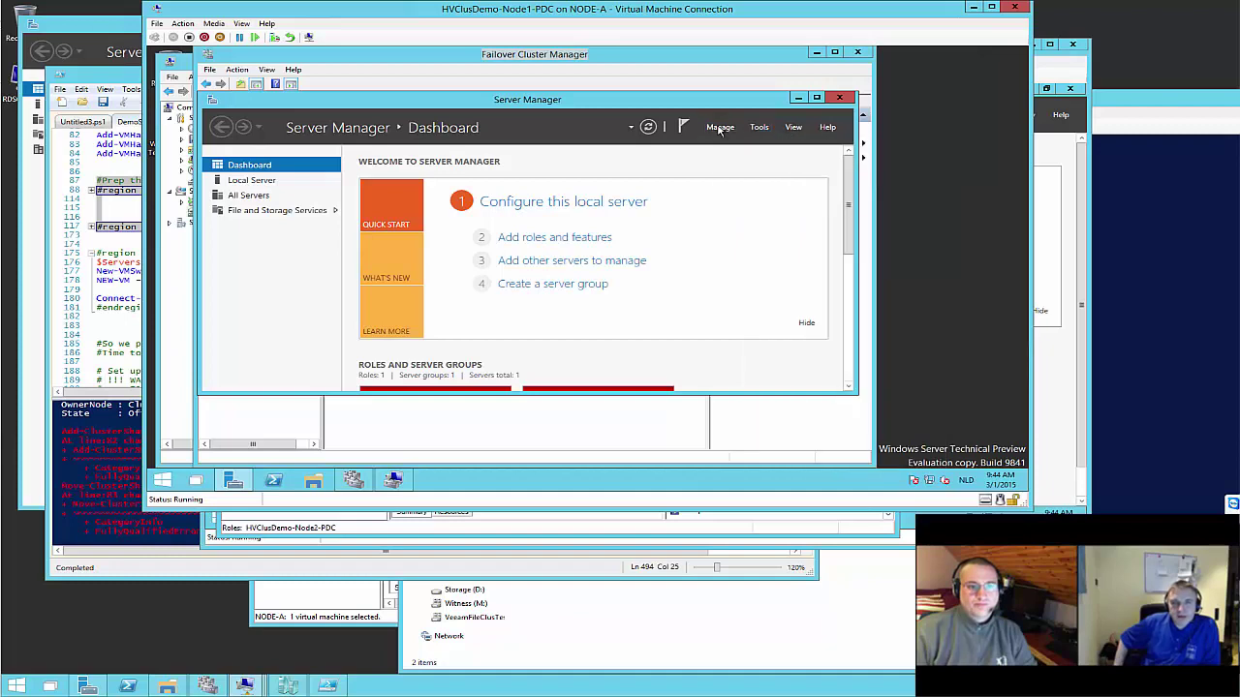
{"action": "left_click", "coordinate": [719, 129]}
{"action": "left_click", "coordinate": [733, 144]}
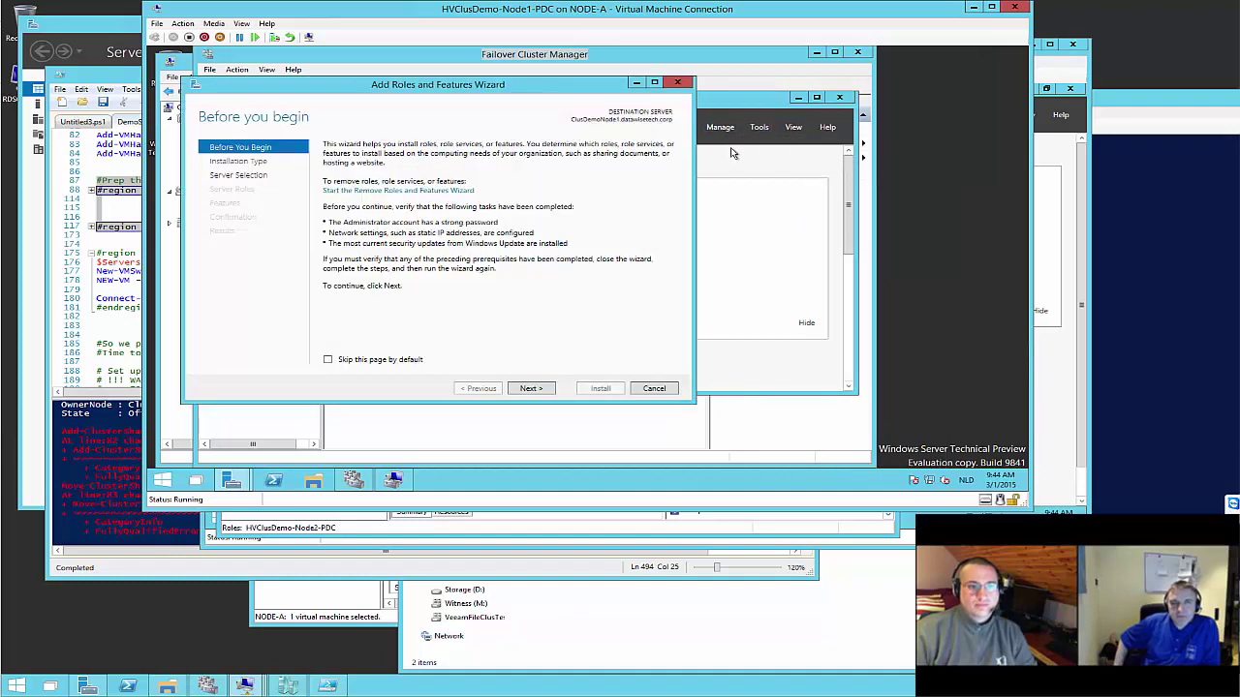
{"action": "left_click", "coordinate": [531, 388]}
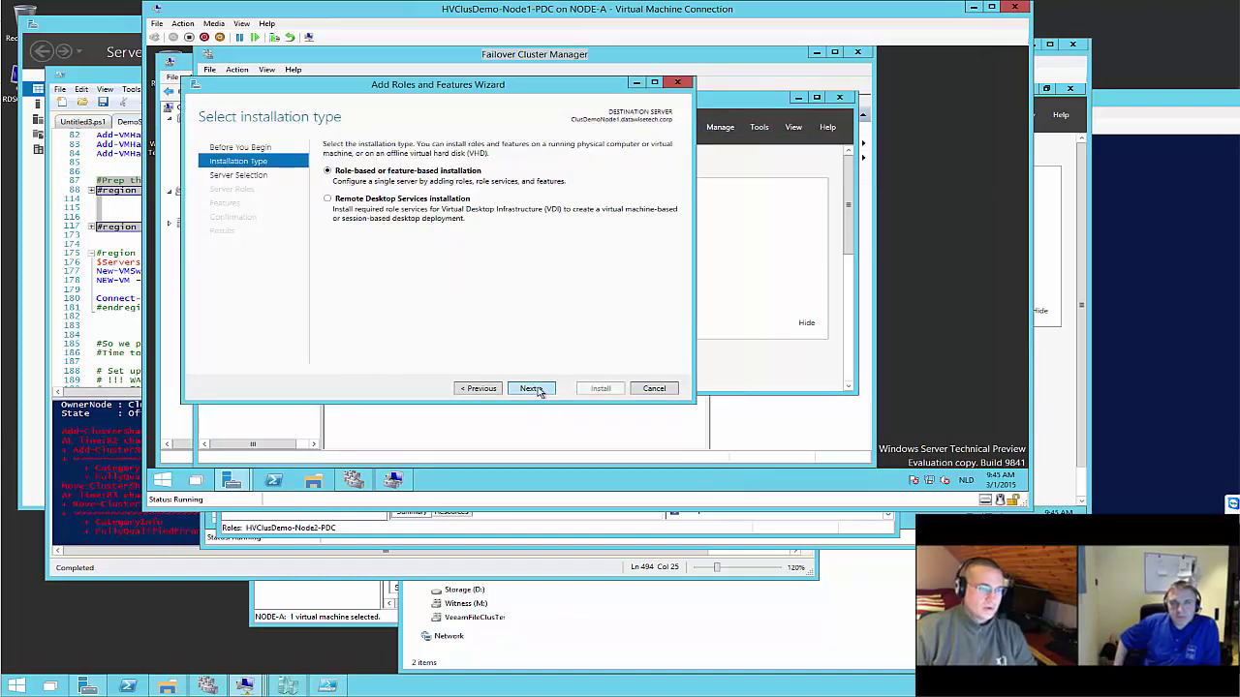
{"action": "left_click", "coordinate": [531, 389]}
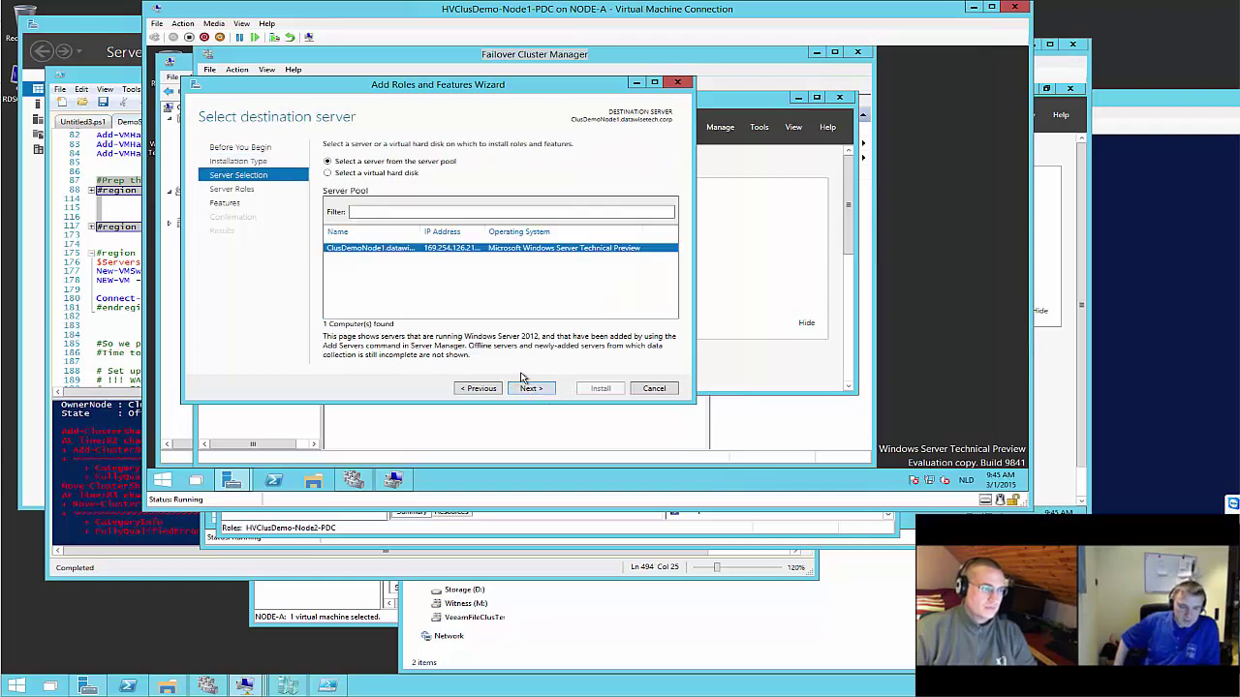
{"action": "left_click", "coordinate": [540, 389]}
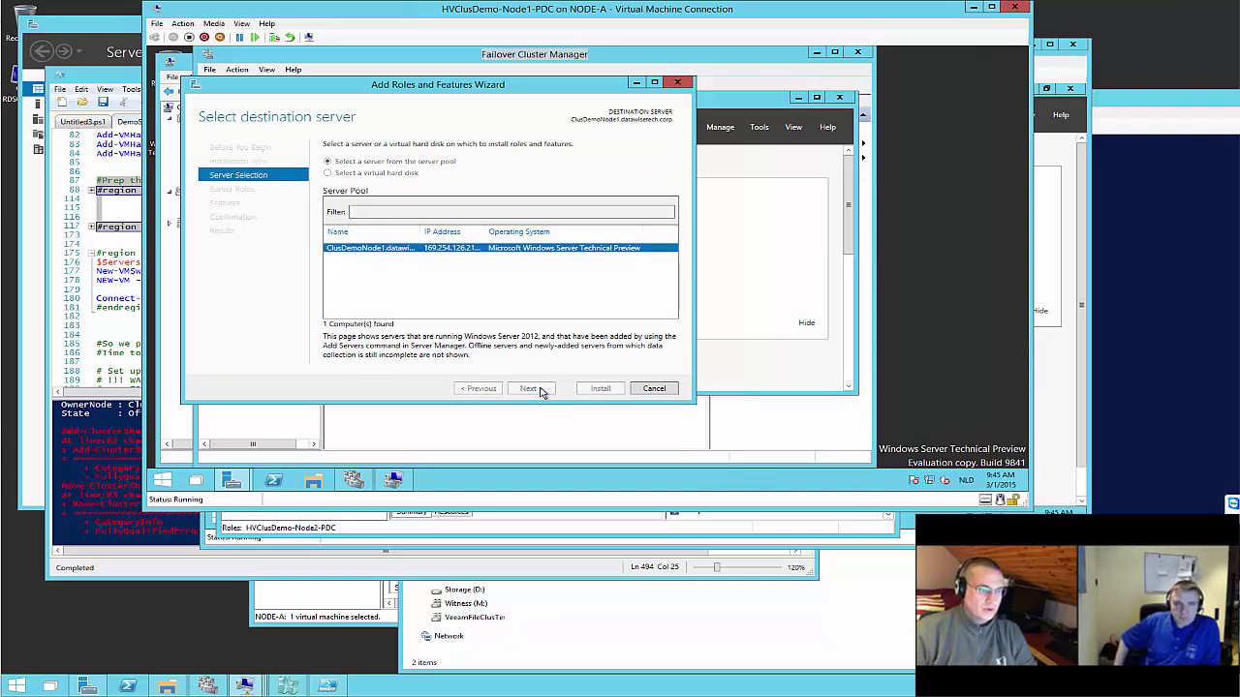
{"action": "left_click_drag", "start_coordinate": [527, 259], "coordinate": [541, 285]}
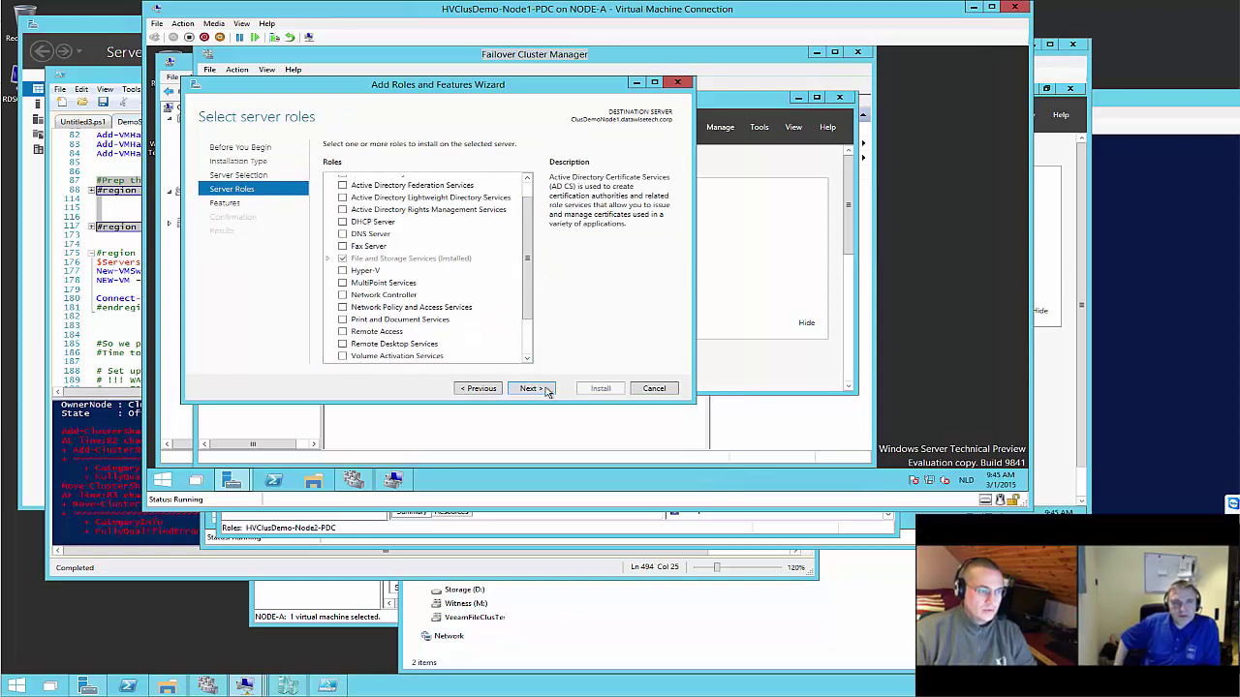
{"action": "left_click", "coordinate": [533, 389]}
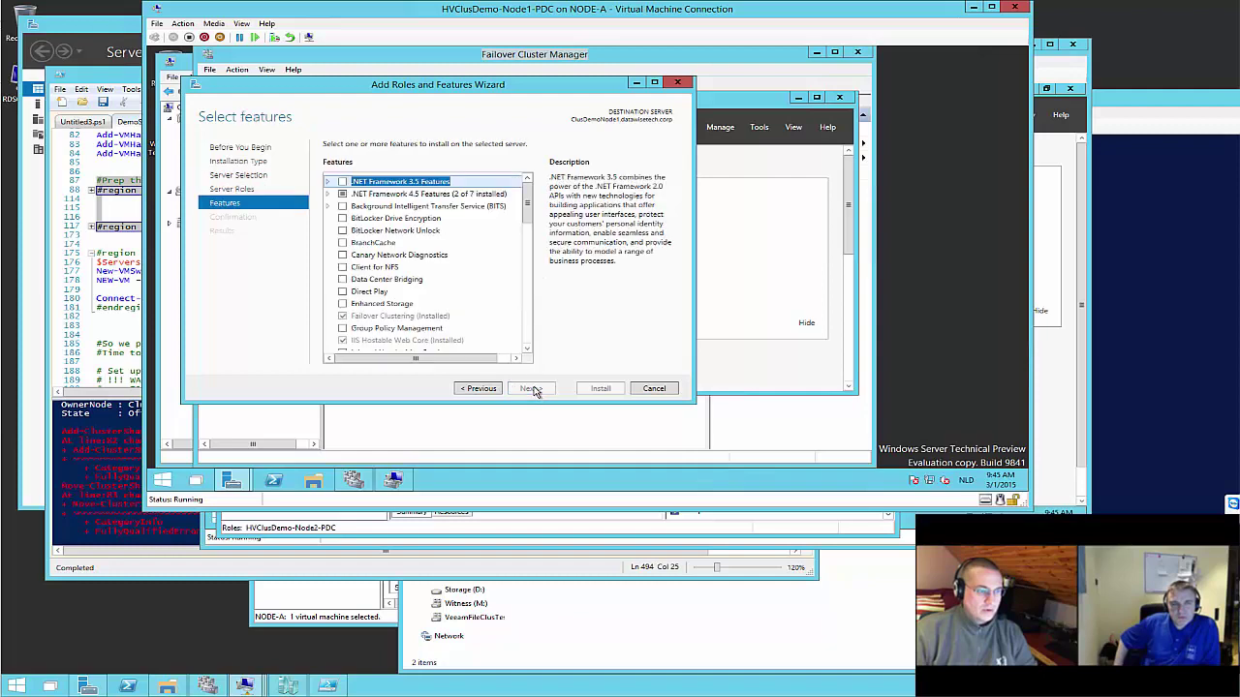
{"action": "left_click_drag", "start_coordinate": [526, 214], "coordinate": [533, 344]}
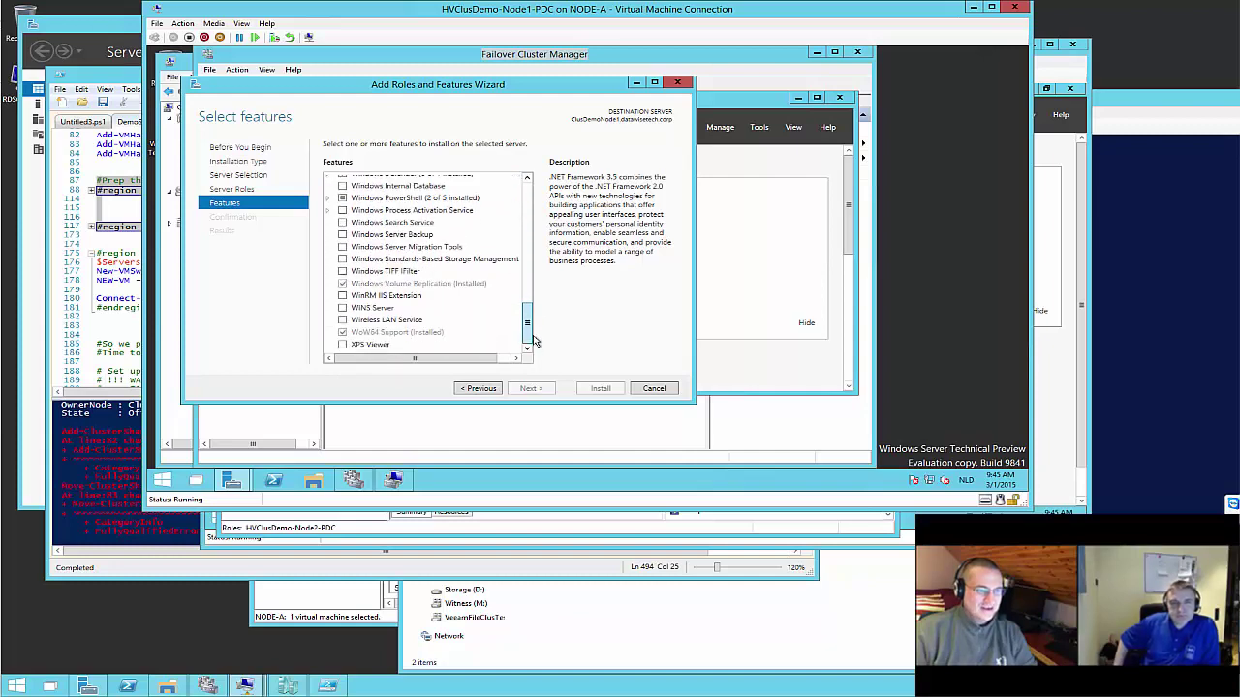
{"action": "scroll", "coordinate": [533, 339], "scroll_direction": "up", "scroll_amount": 15}
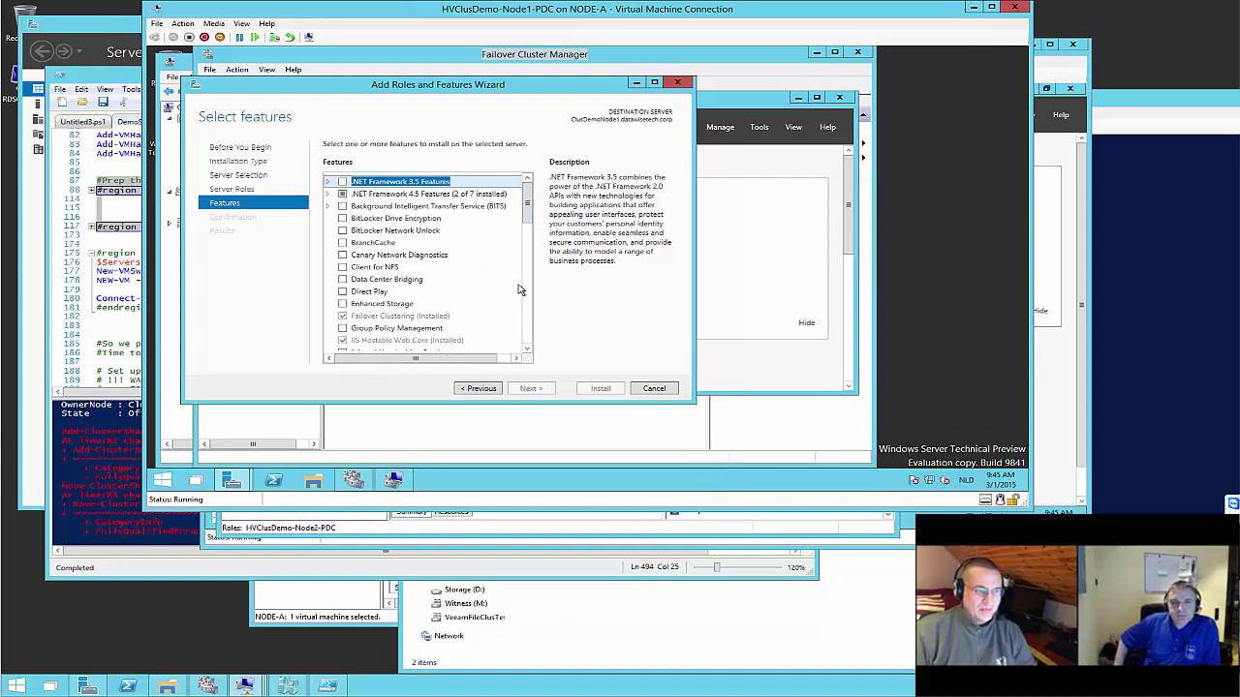
{"action": "scroll", "coordinate": [532, 309], "scroll_direction": "down", "scroll_amount": 5}
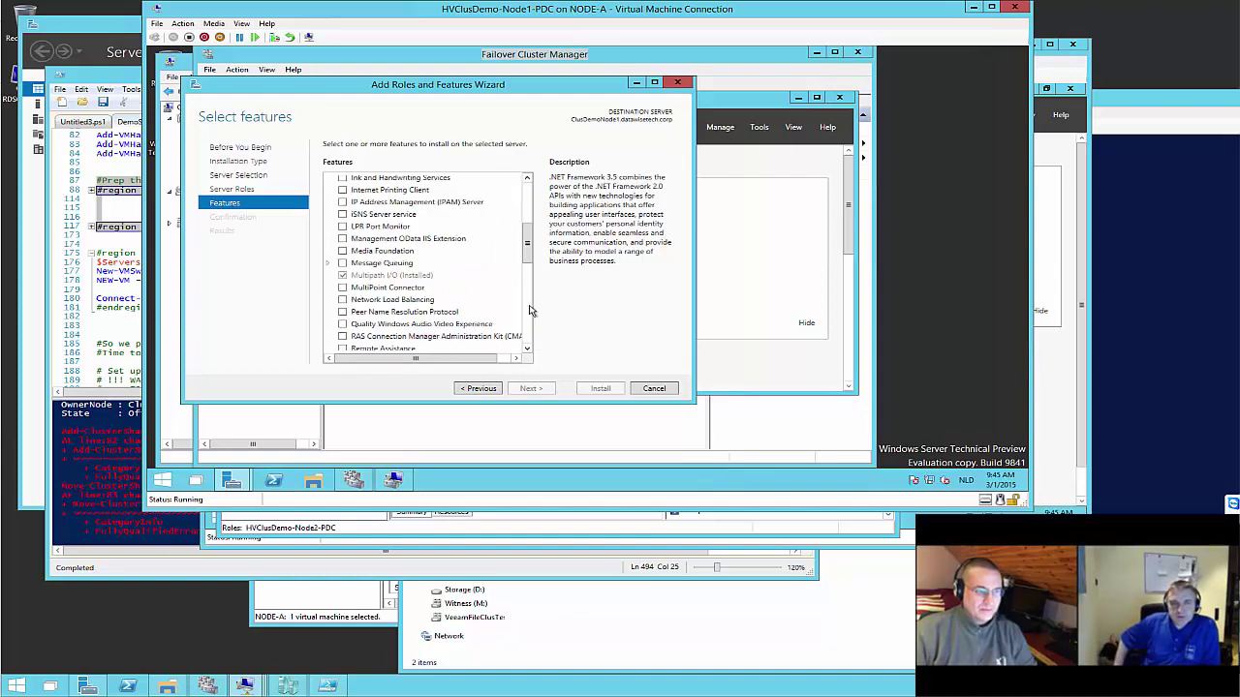
{"action": "left_click", "coordinate": [652, 388]}
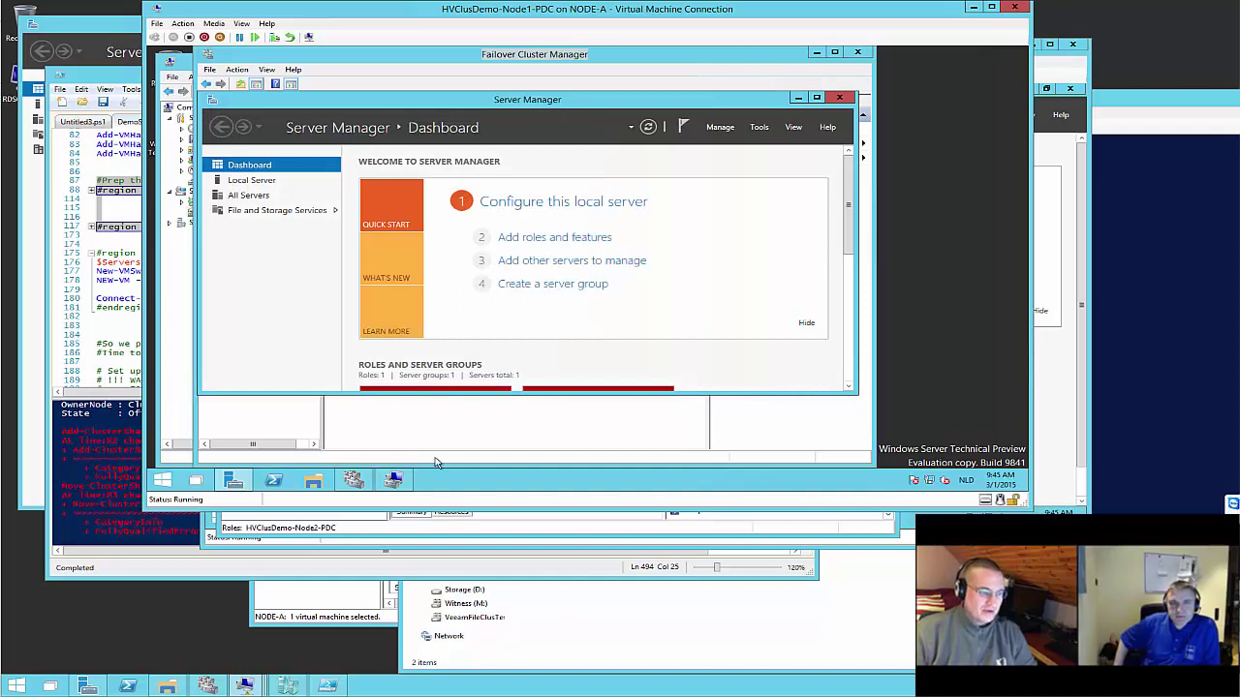
{"action": "mouse_move", "coordinate": [354, 484]}
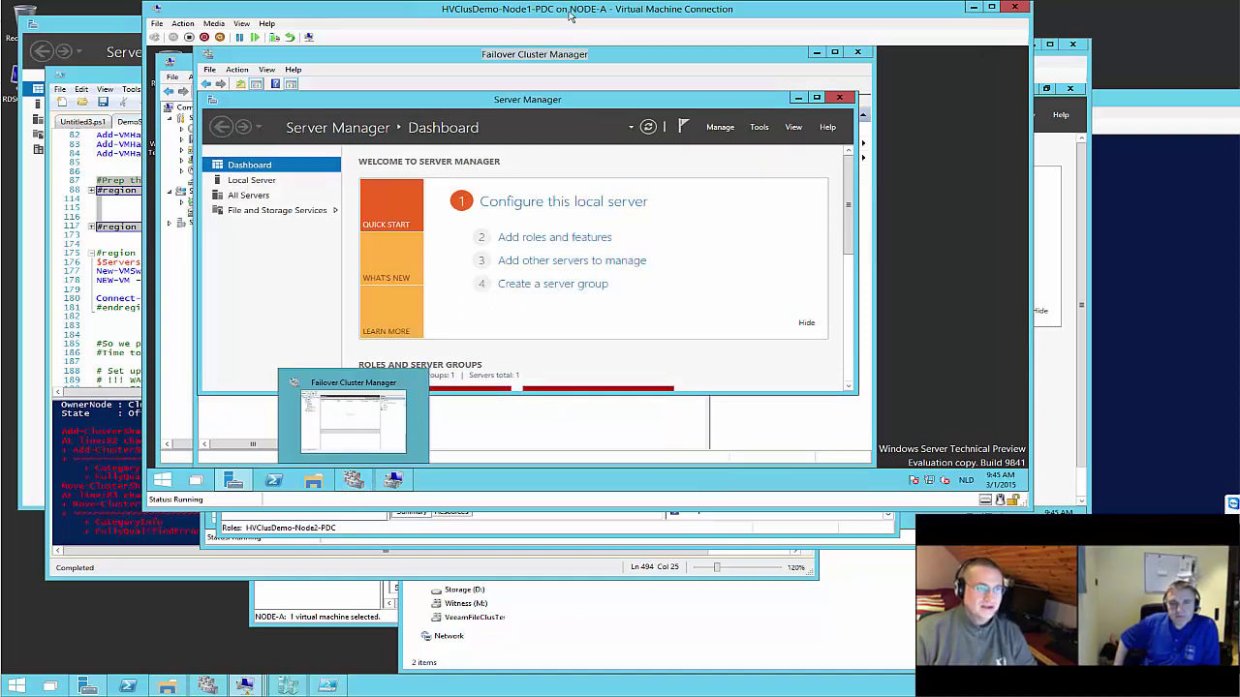
Switch to the Node2-PDC VM and sign in as another user with the administrator credentials
{"action": "left_click_drag", "start_coordinate": [572, 12], "coordinate": [533, 318]}
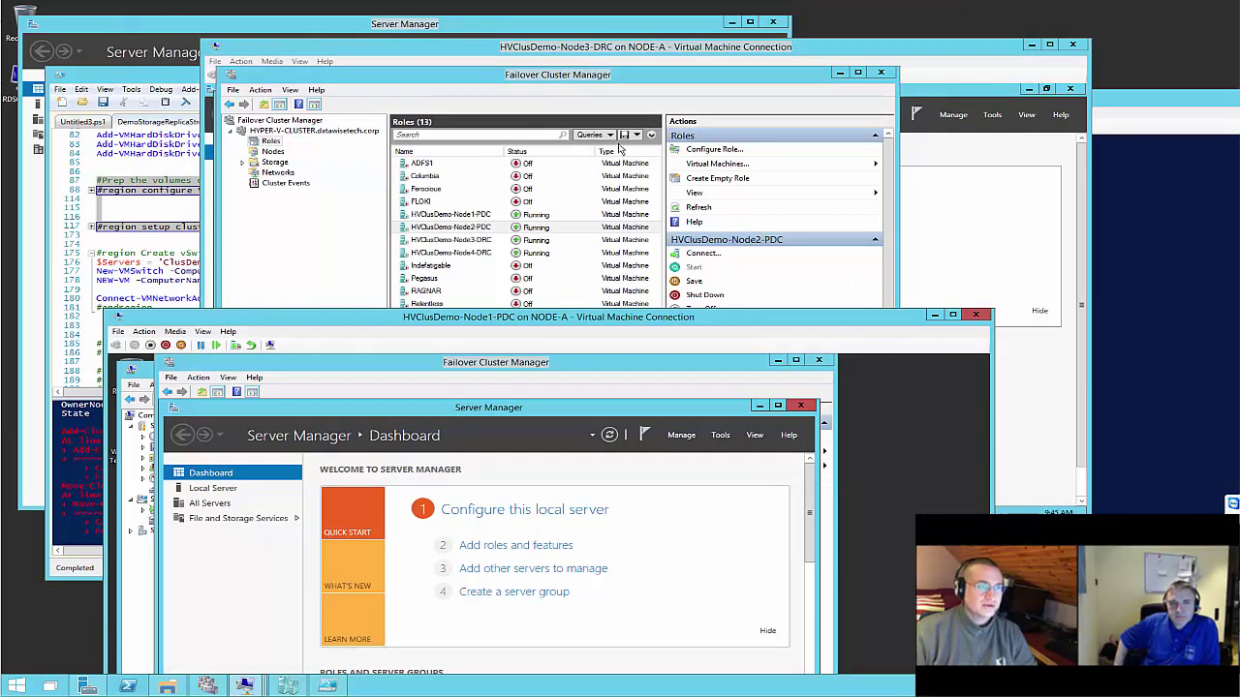
{"action": "mouse_move", "coordinate": [244, 684]}
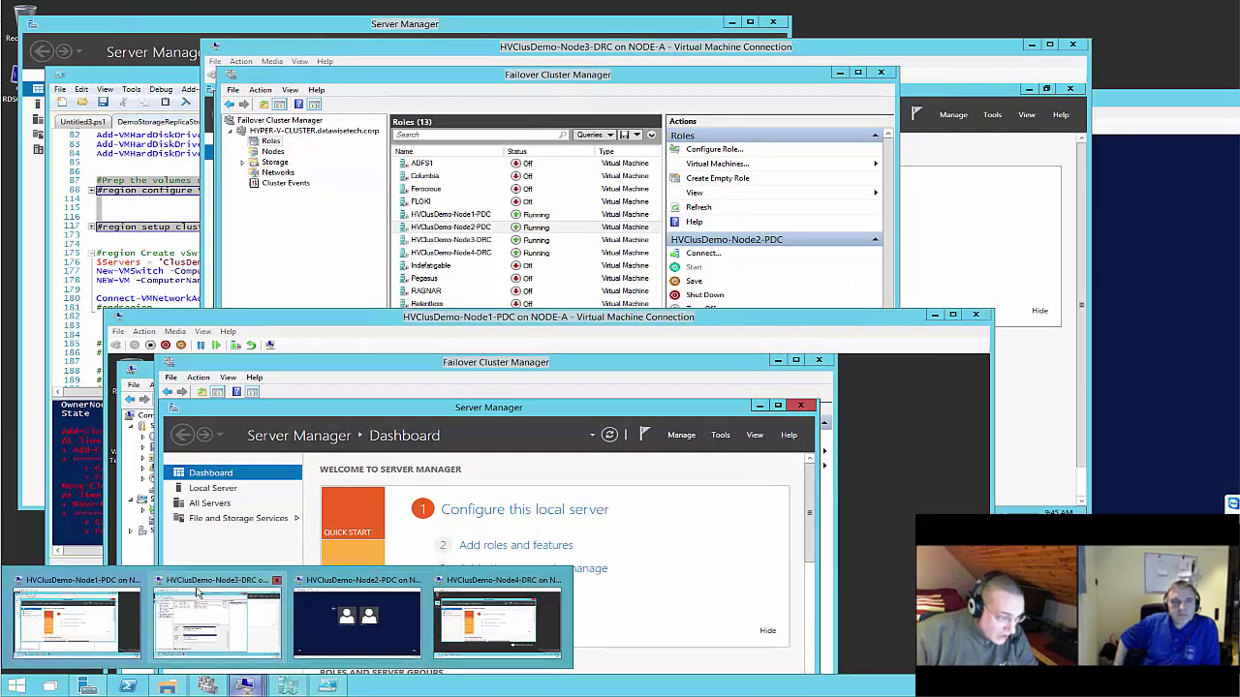
{"action": "left_click", "coordinate": [373, 619]}
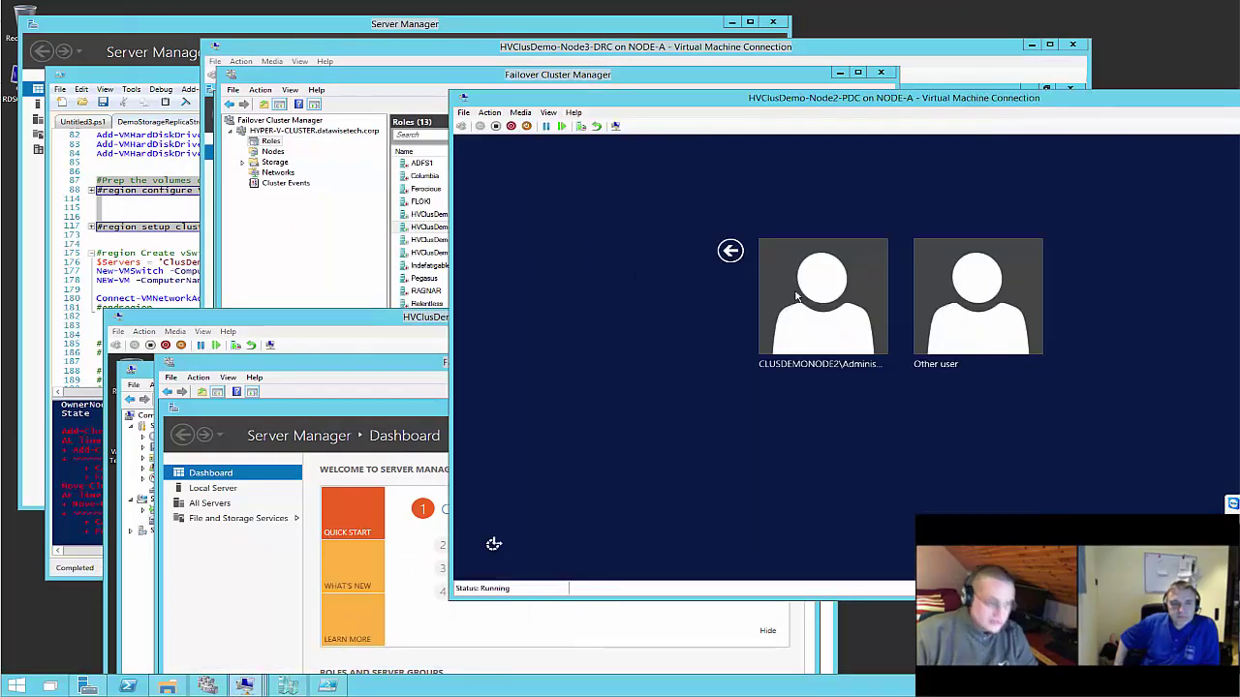
{"action": "left_click", "coordinate": [962, 304]}
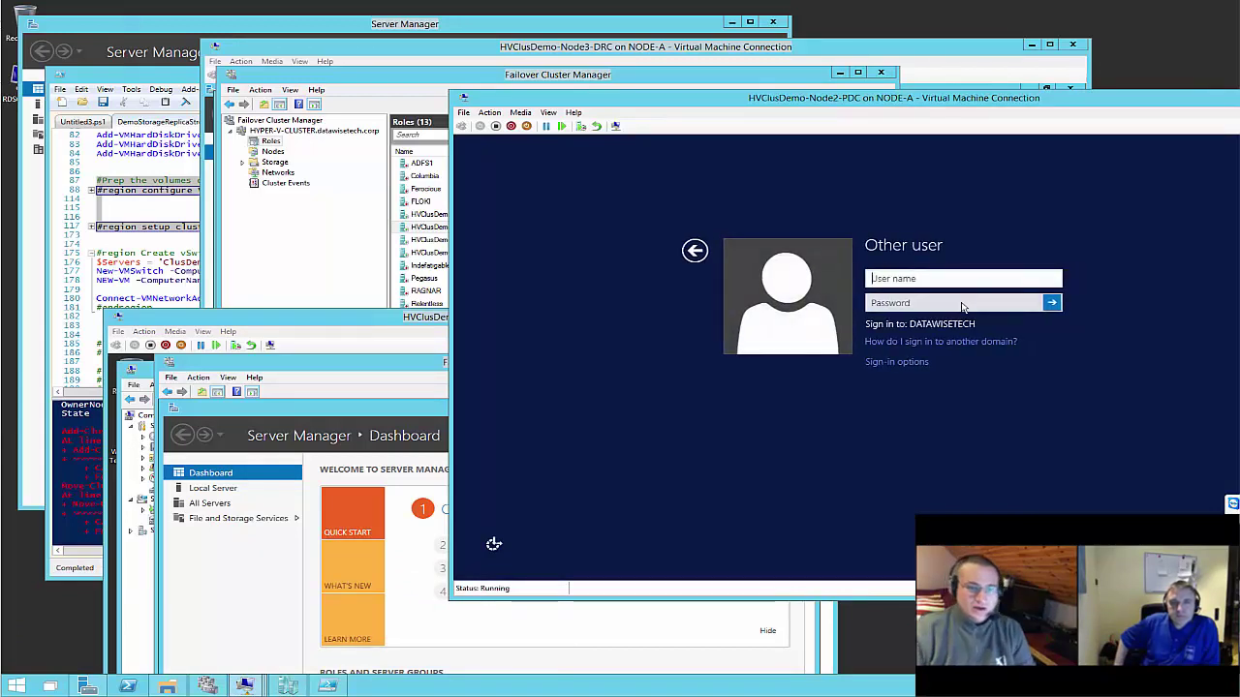
{"action": "type", "text": "adminis"}
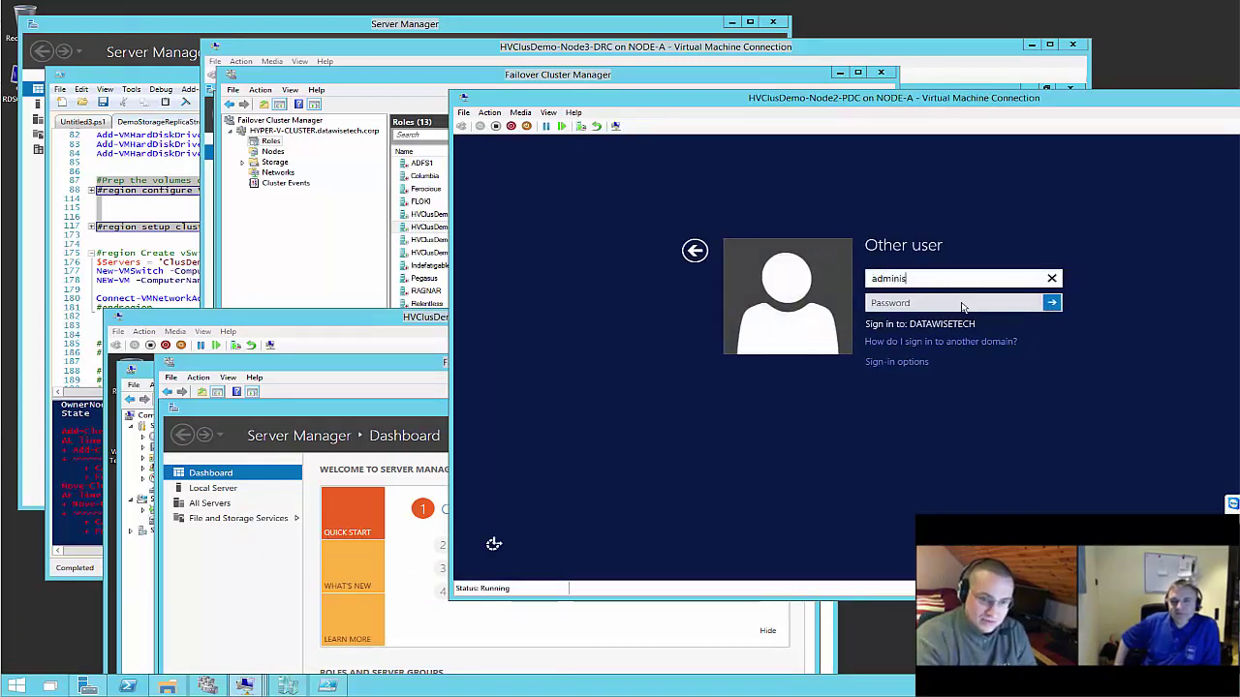
{"action": "type", "text": "tra"}
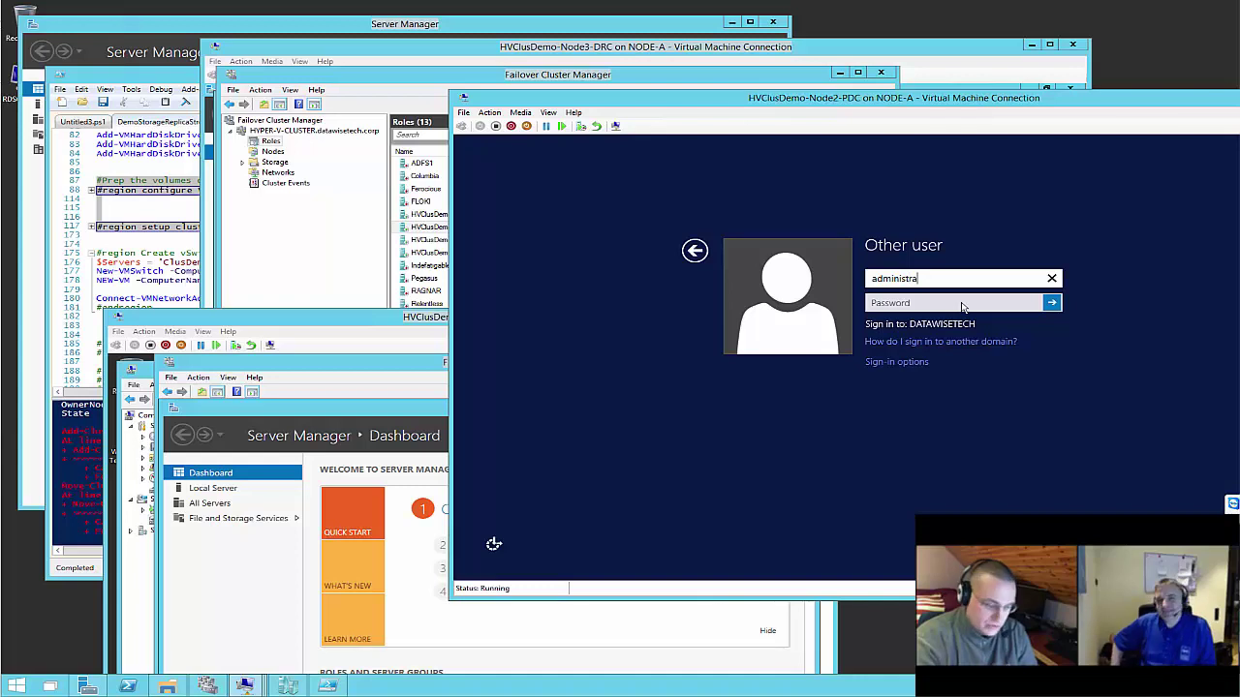
{"action": "type", "text": "tor"}
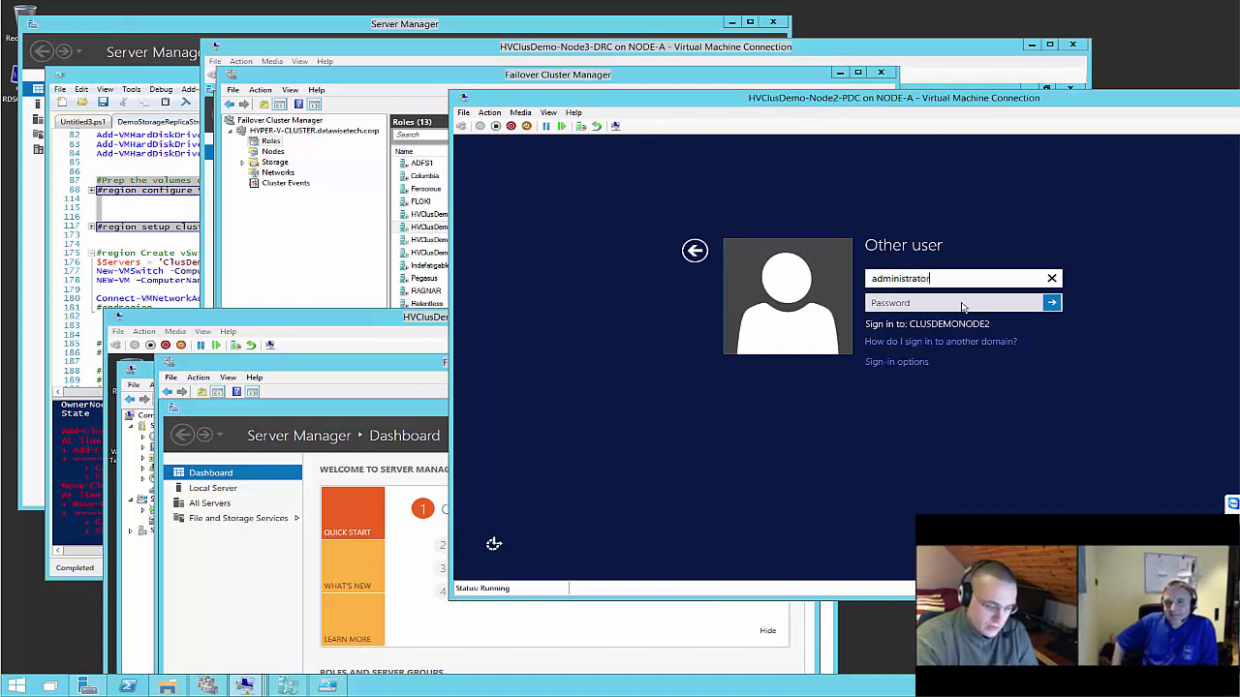
{"action": "type", "text": "1"}
{"action": "key", "text": "Tab"}
{"action": "type", "text": "P@ssw0rd"}
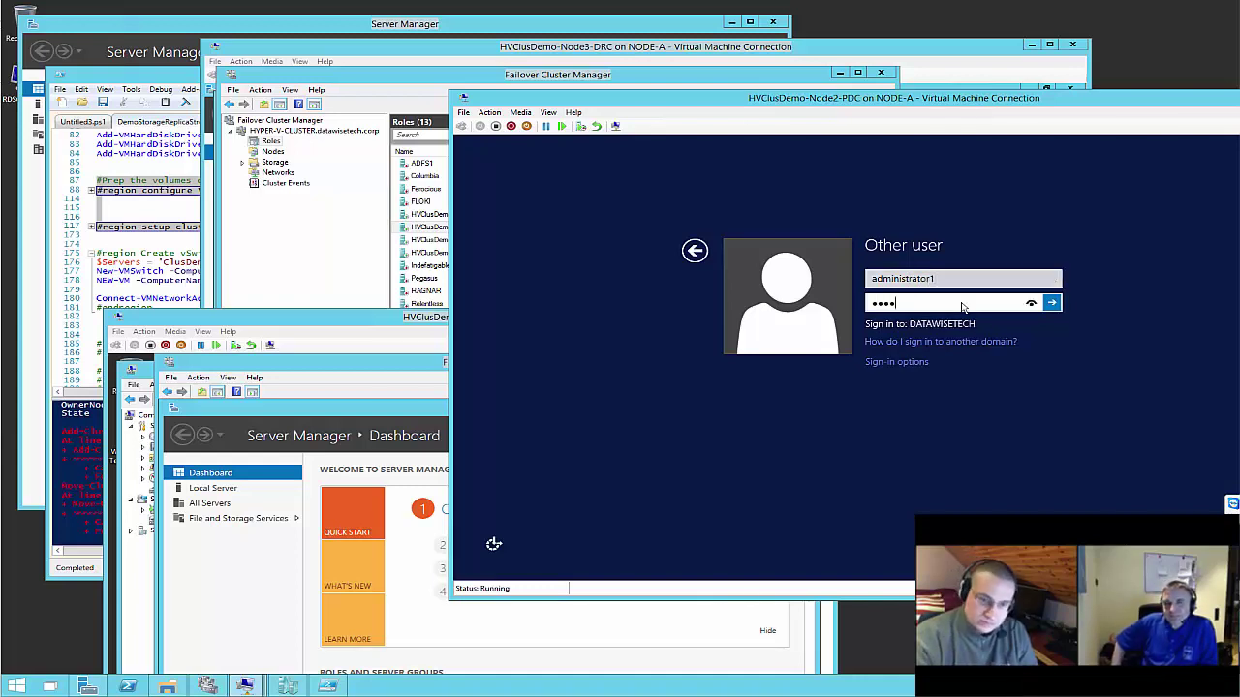
{"action": "key", "text": "Return"}
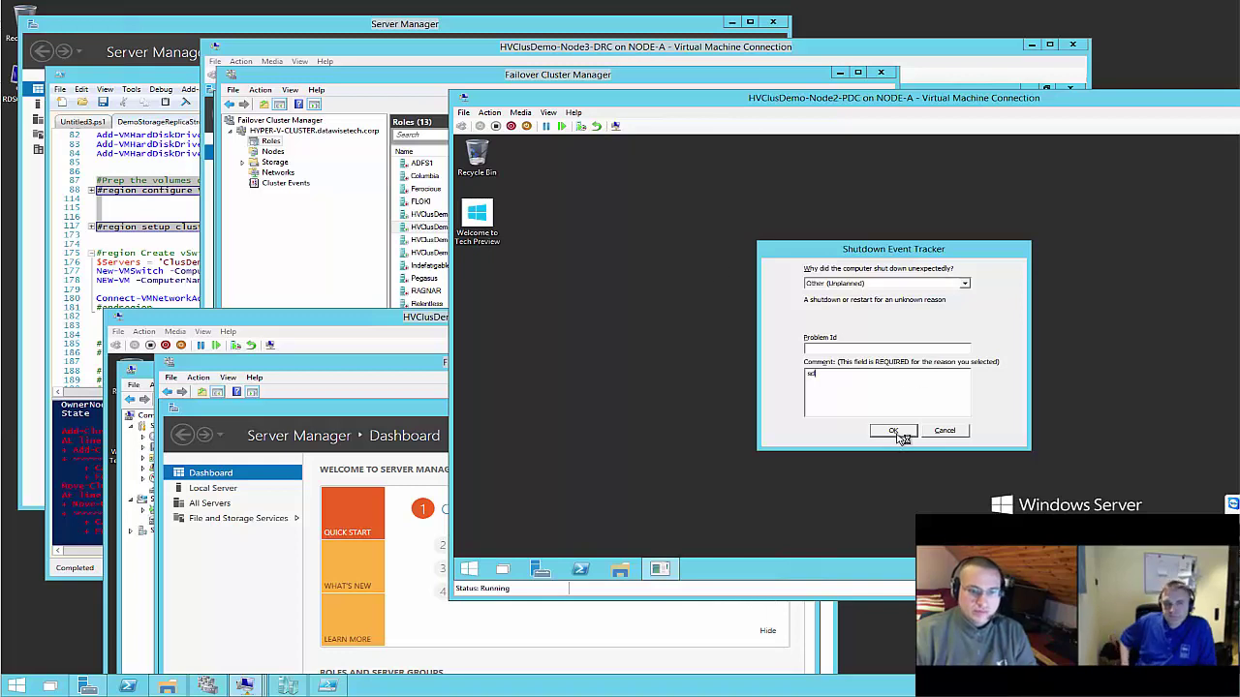
Dismiss the Shutdown Event Tracker and bring up the host cluster's virtual machine roles
{"action": "left_click", "coordinate": [892, 430]}
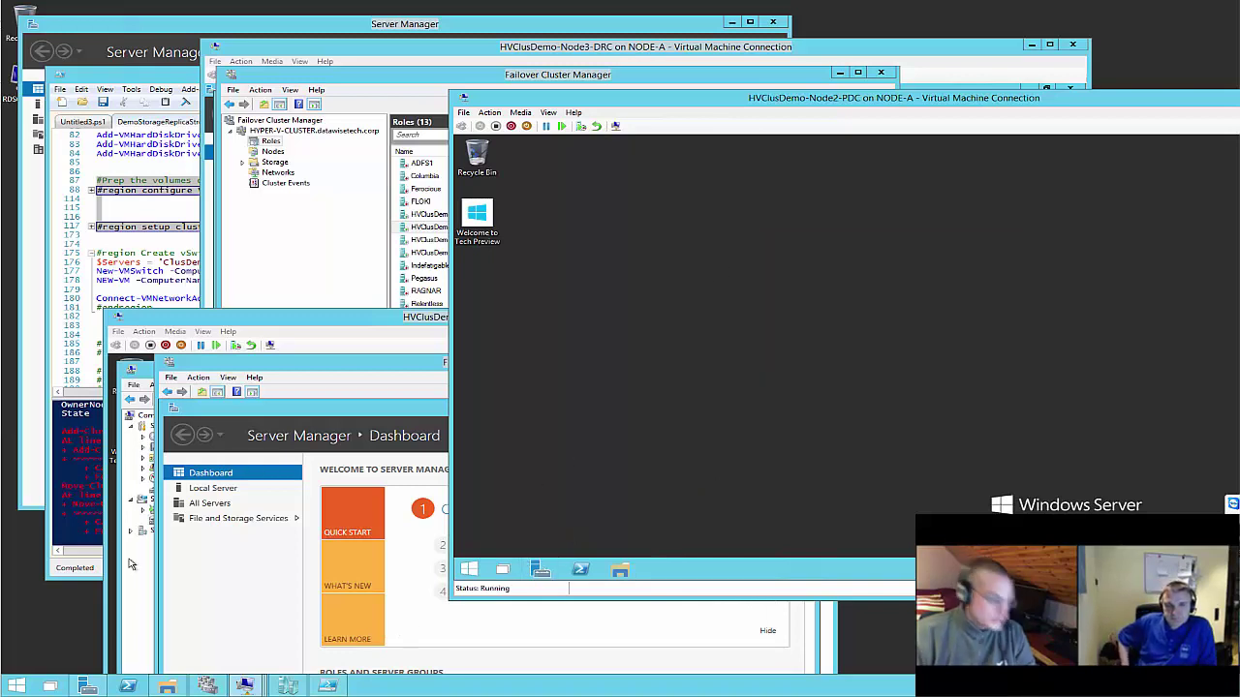
{"action": "left_click", "coordinate": [215, 686]}
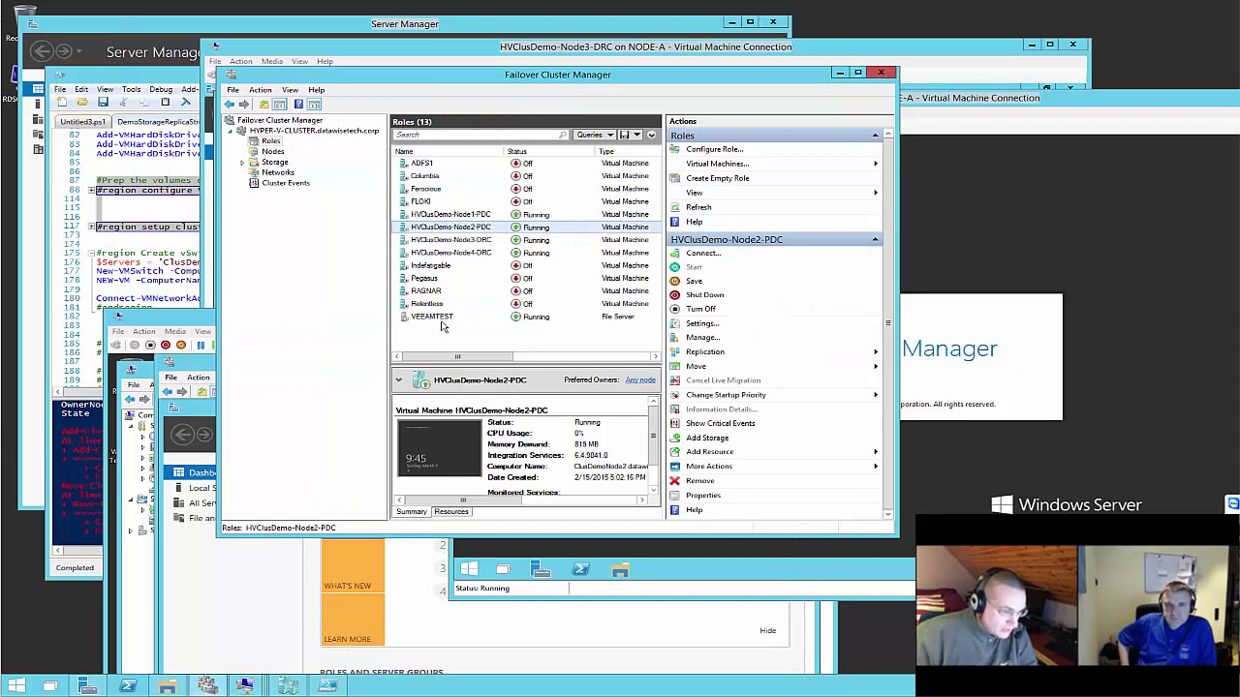
{"action": "mouse_move", "coordinate": [246, 686]}
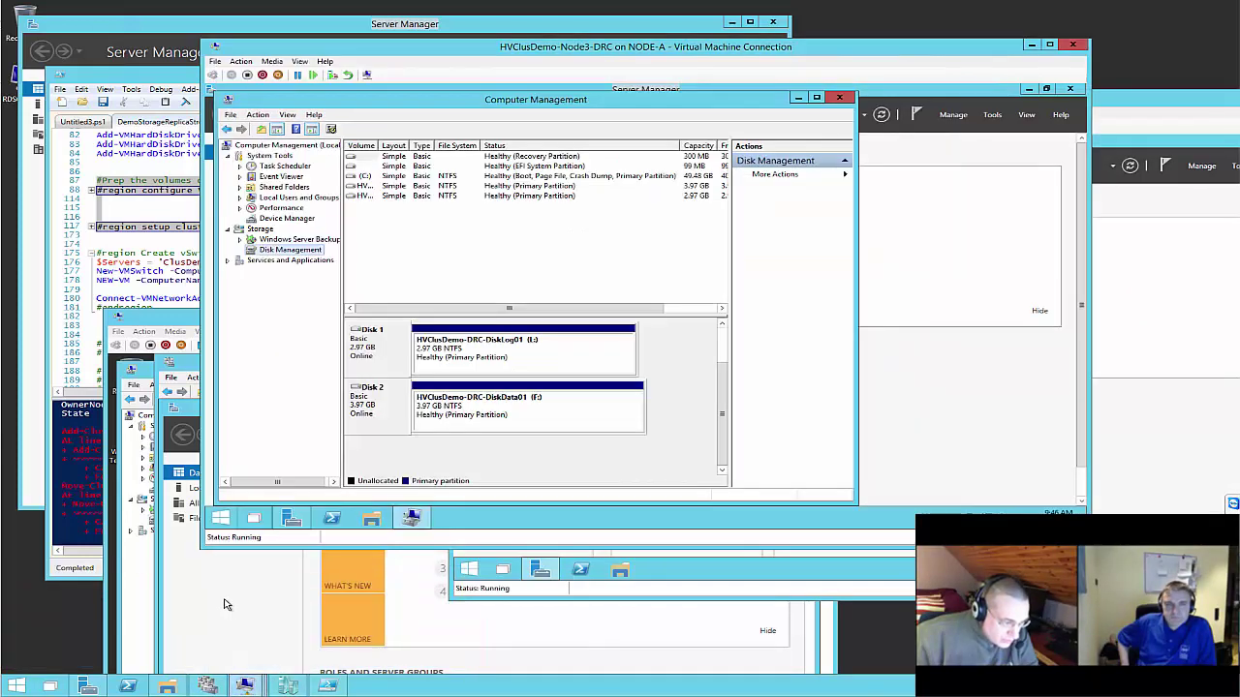
Launch Failover Cluster Manager from Server Manager Tools inside the Node3-DRC VM
{"action": "left_click", "coordinate": [225, 604]}
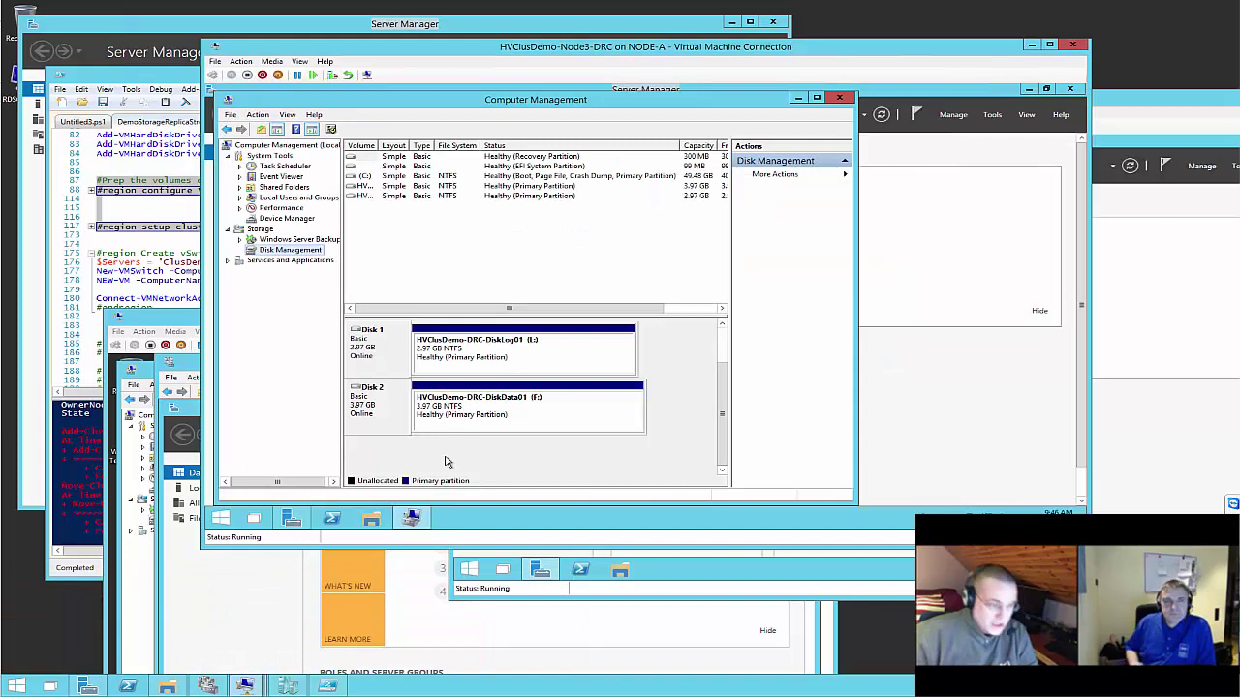
{"action": "left_click", "coordinate": [291, 518]}
{"action": "left_click", "coordinate": [992, 116]}
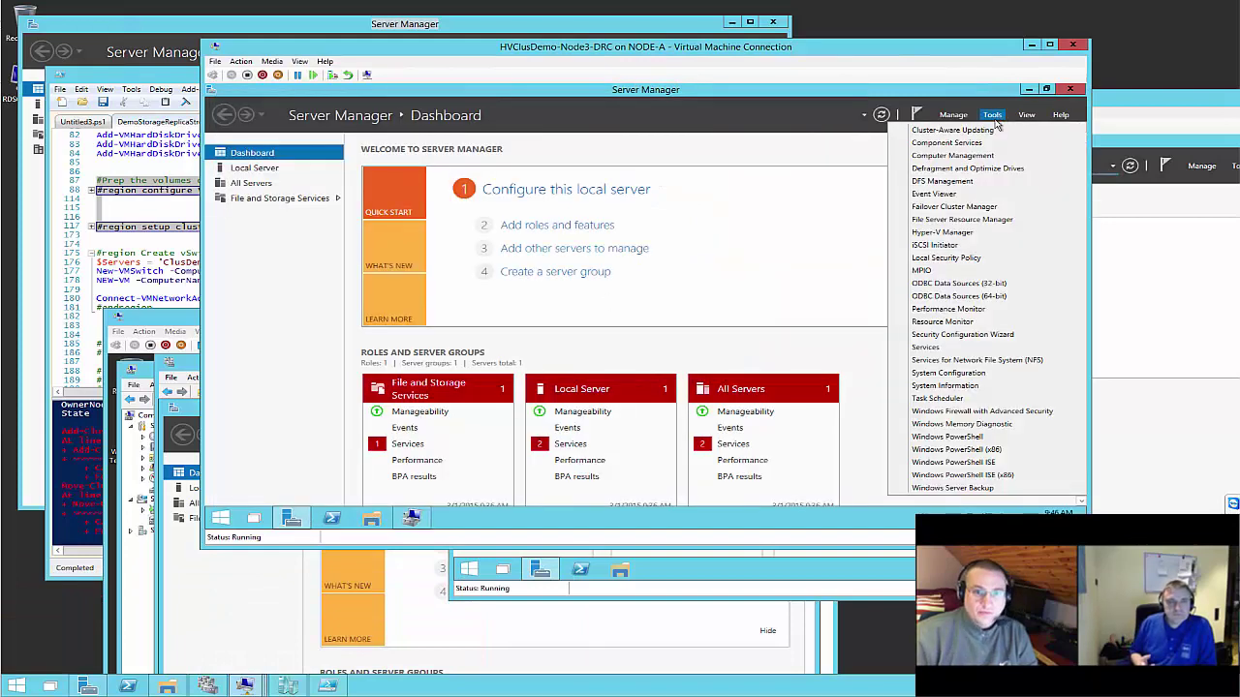
{"action": "left_click", "coordinate": [954, 207]}
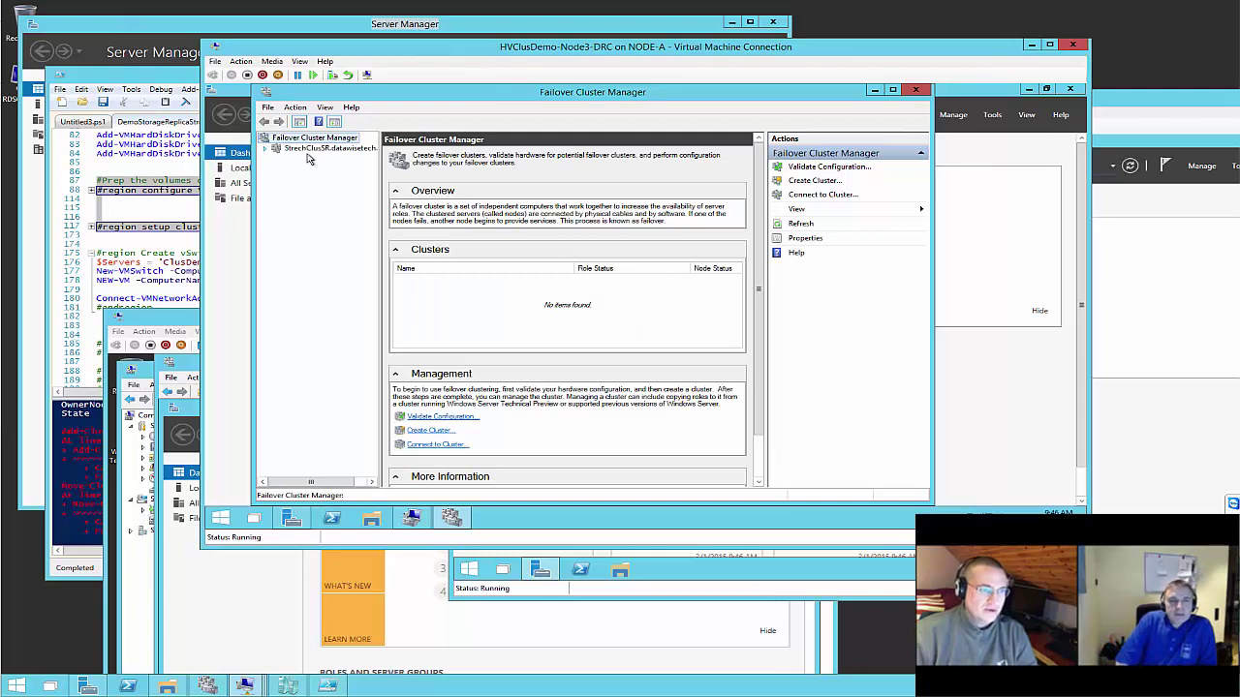
Open StrechClusSR's Storage > Disks and review the four disks offered by Add Disk
{"action": "left_click", "coordinate": [267, 149]}
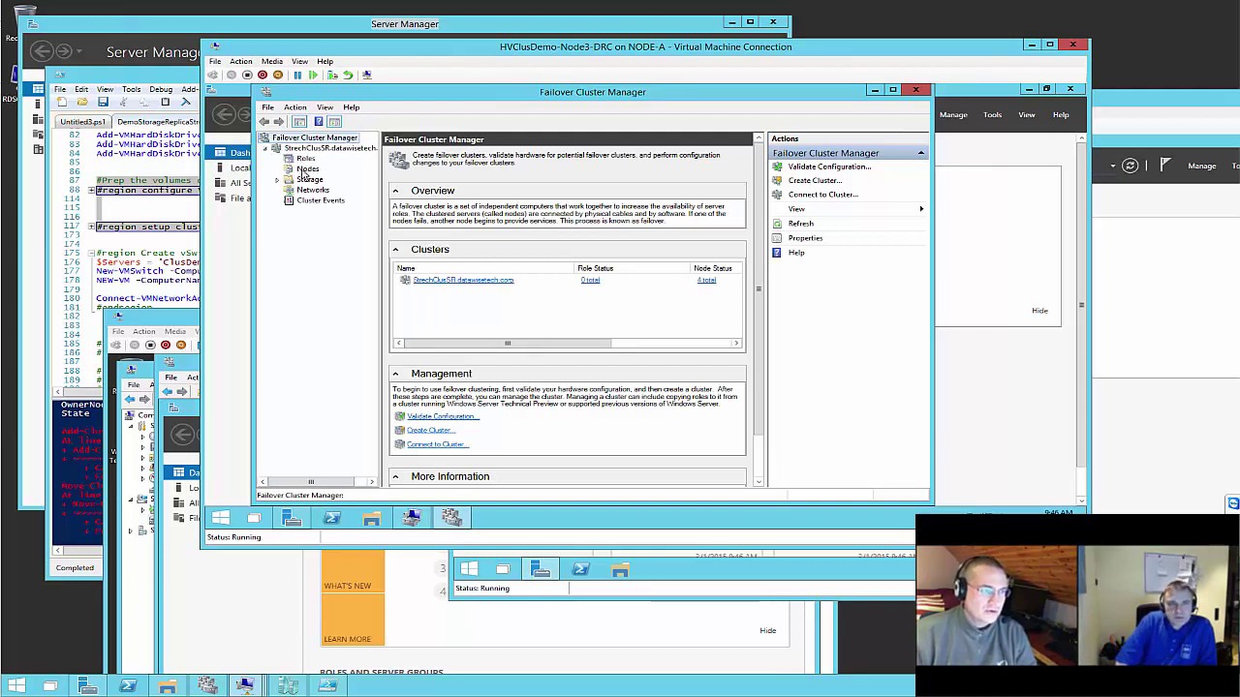
{"action": "left_click", "coordinate": [308, 180]}
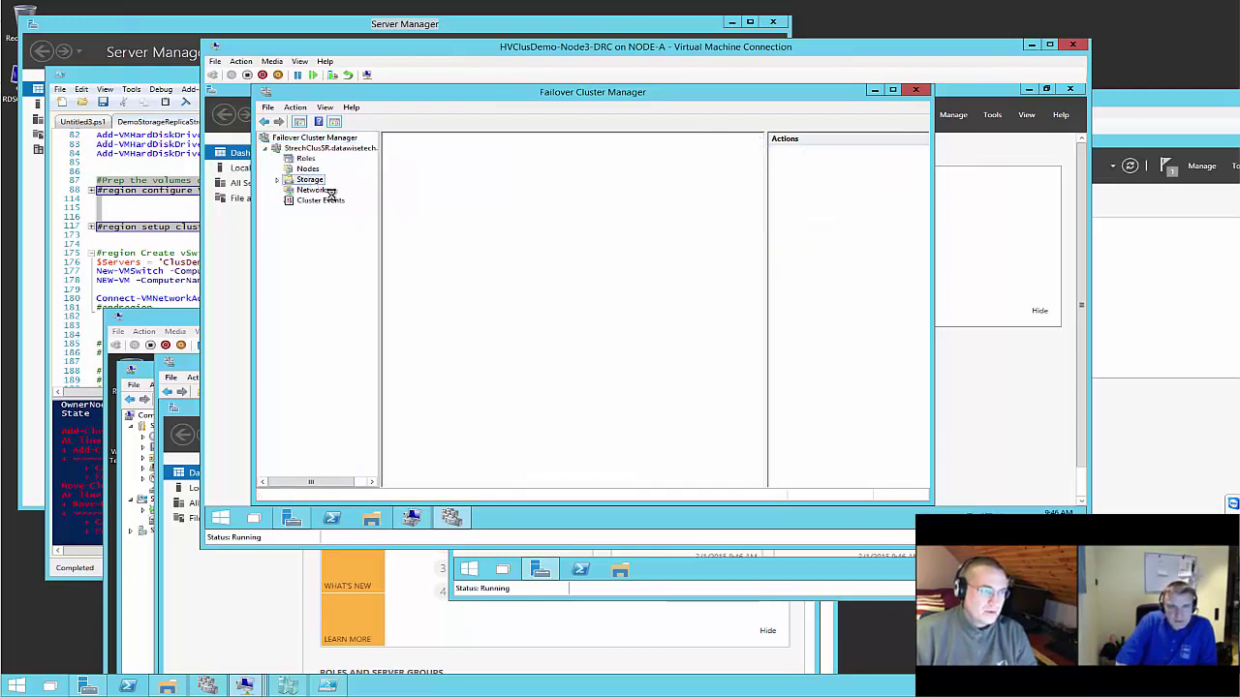
{"action": "left_click", "coordinate": [277, 180]}
{"action": "left_click", "coordinate": [318, 189]}
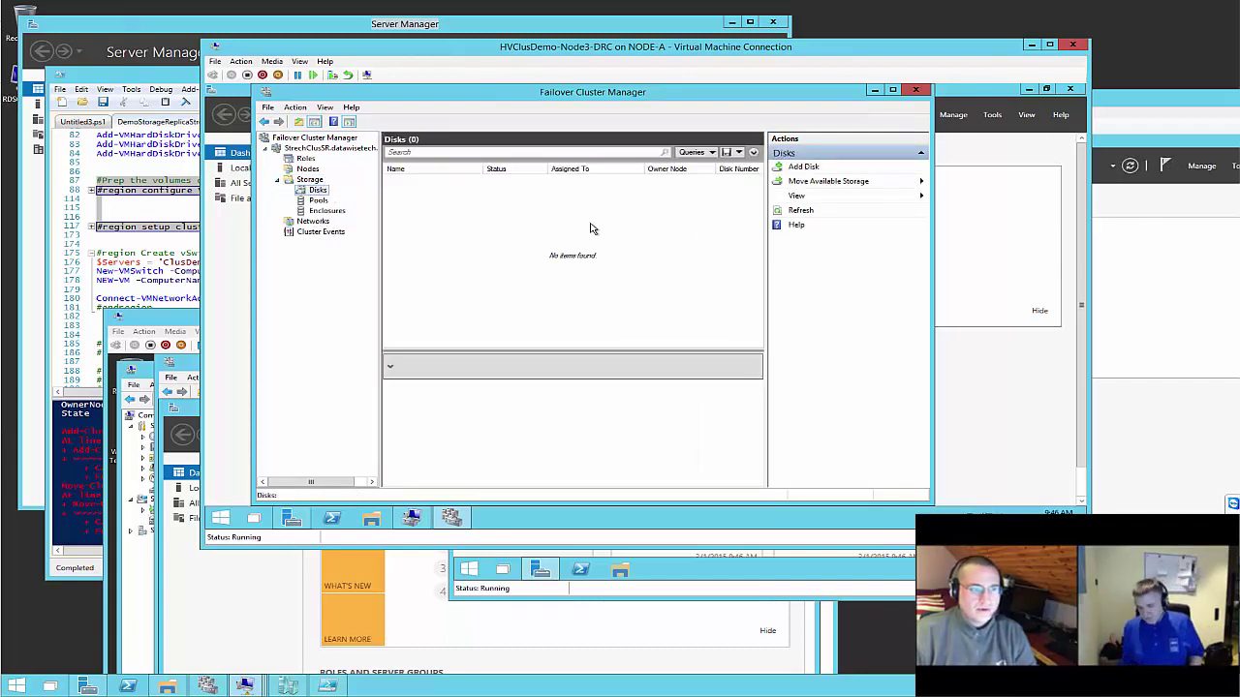
{"action": "right_click", "coordinate": [318, 191]}
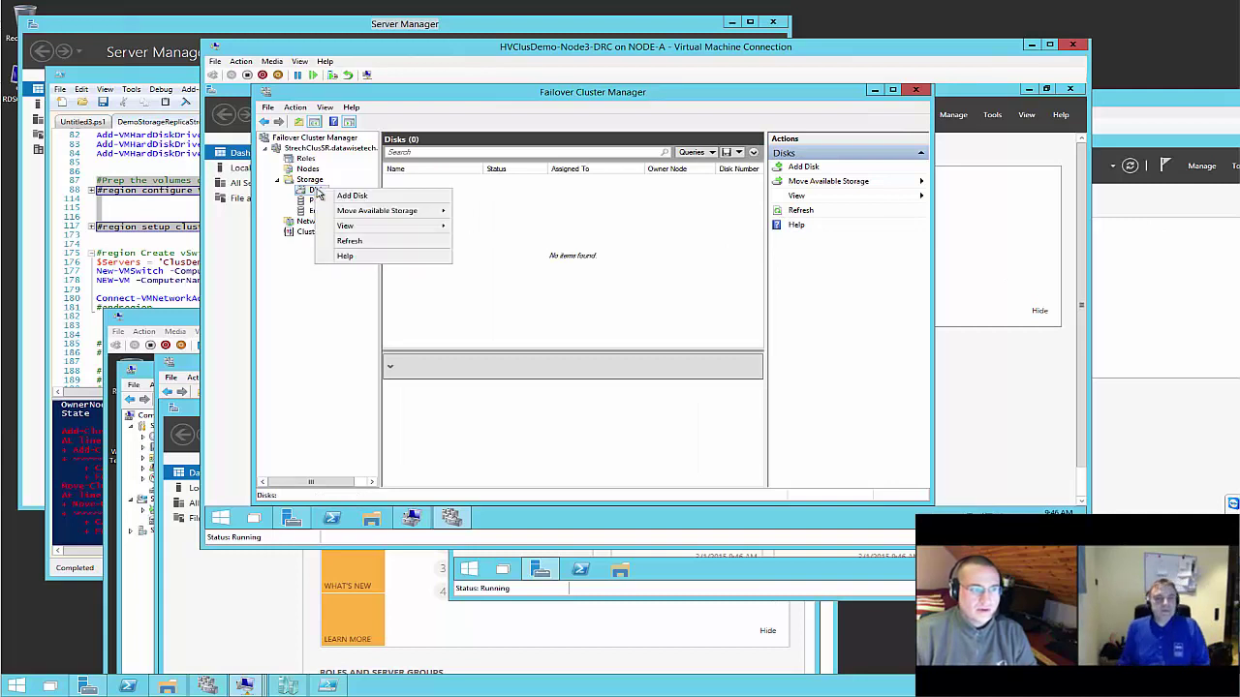
{"action": "left_click", "coordinate": [339, 197]}
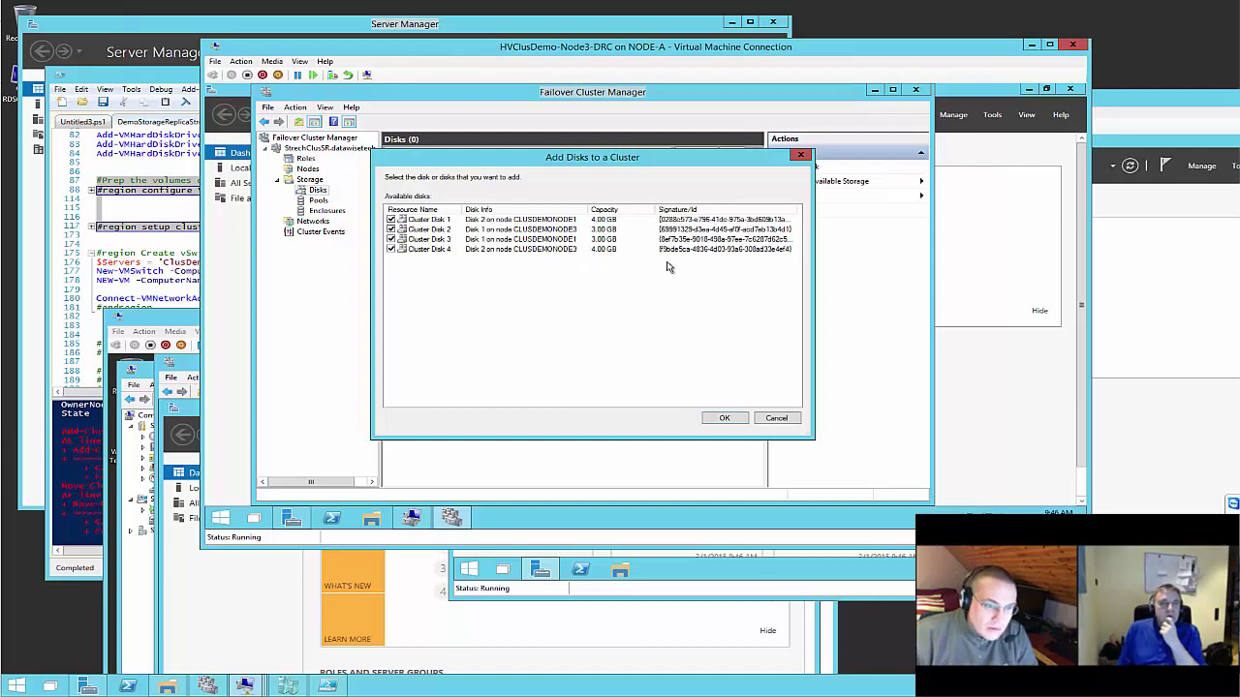
Return to Server Manager and switch to the Node2-PDC VM window
{"action": "left_click", "coordinate": [1013, 268]}
{"action": "left_click", "coordinate": [993, 115]}
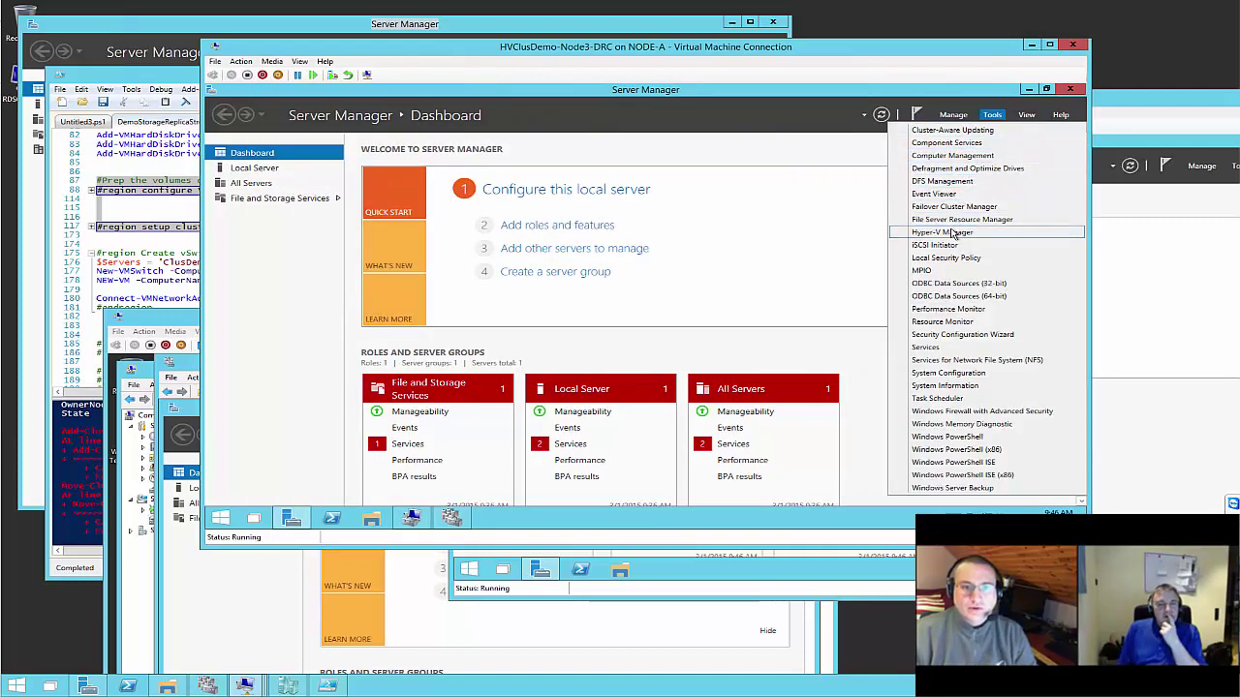
{"action": "left_click", "coordinate": [1212, 277]}
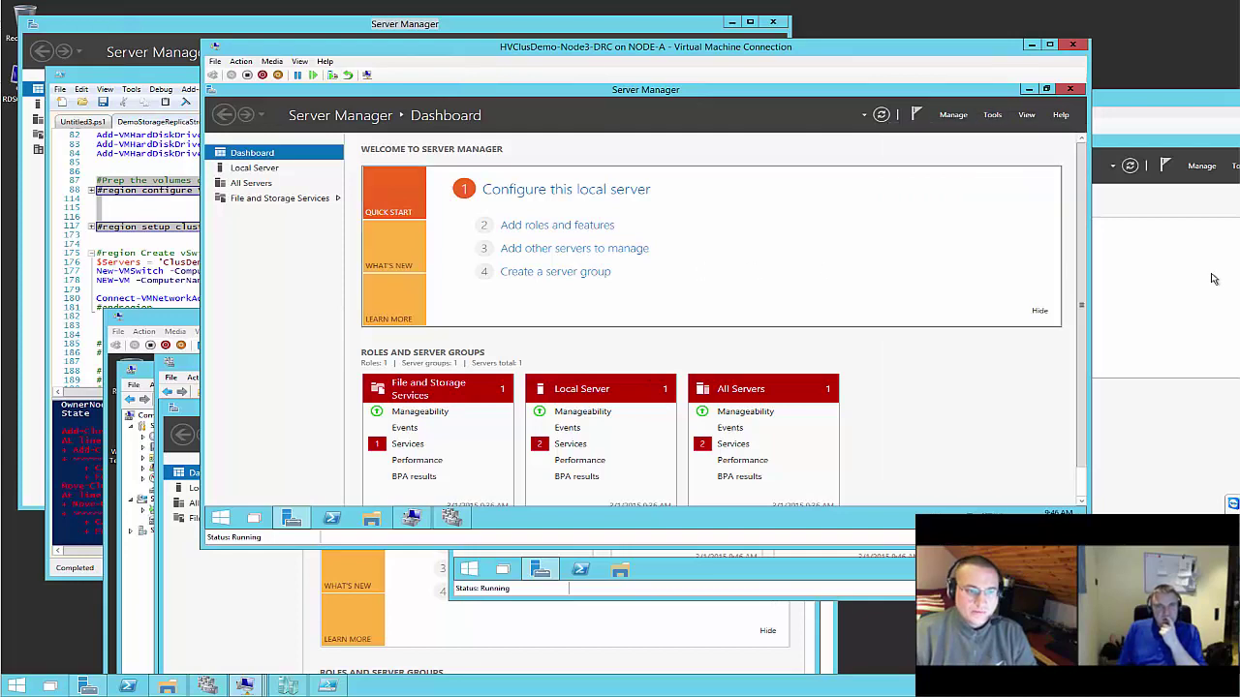
{"action": "left_click", "coordinate": [109, 205]}
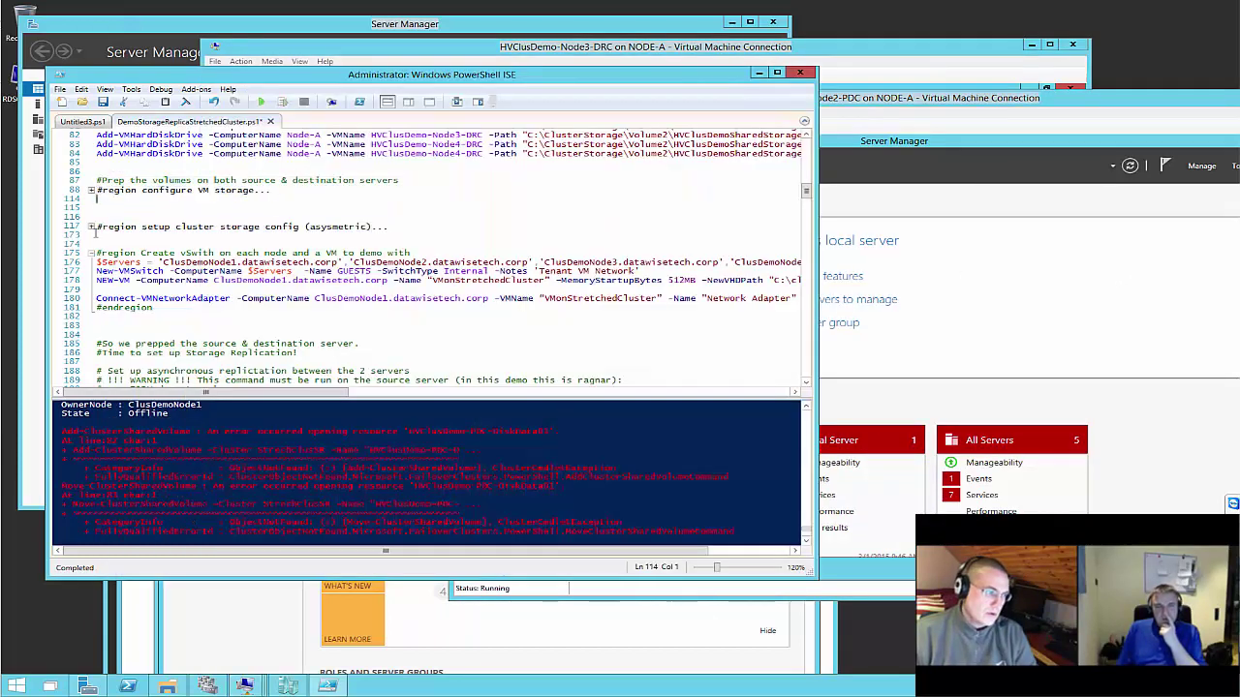
{"action": "mouse_move", "coordinate": [268, 669]}
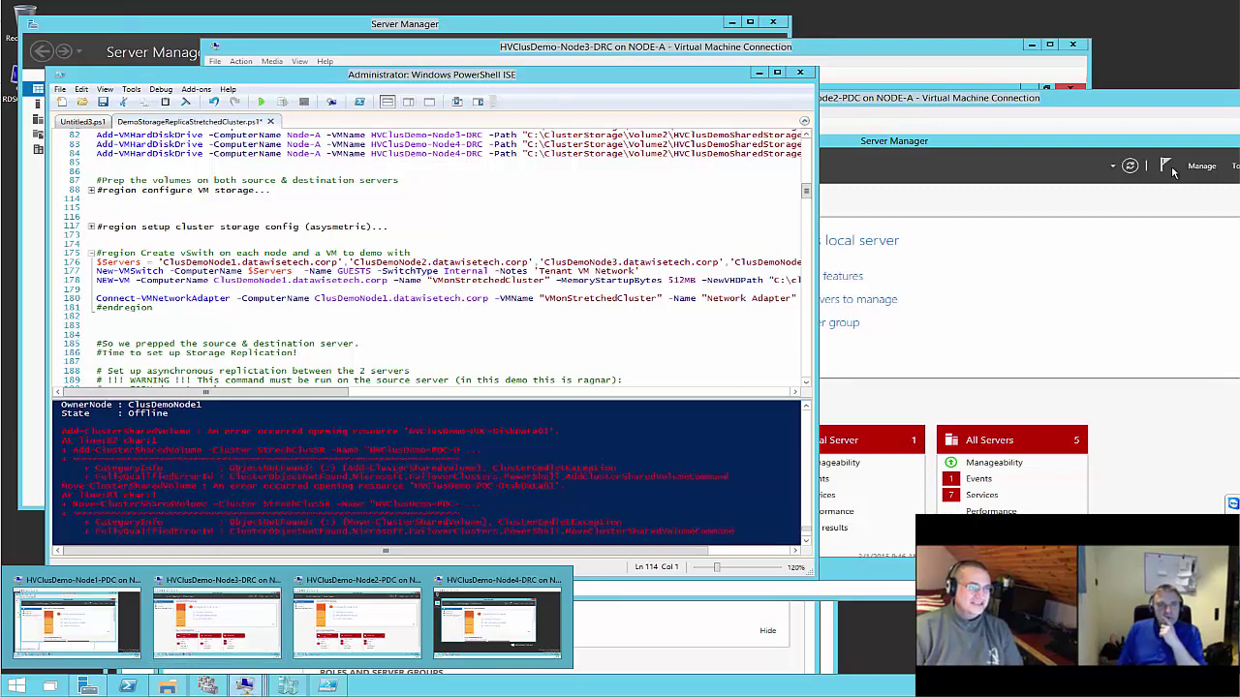
{"action": "left_click", "coordinate": [1077, 101]}
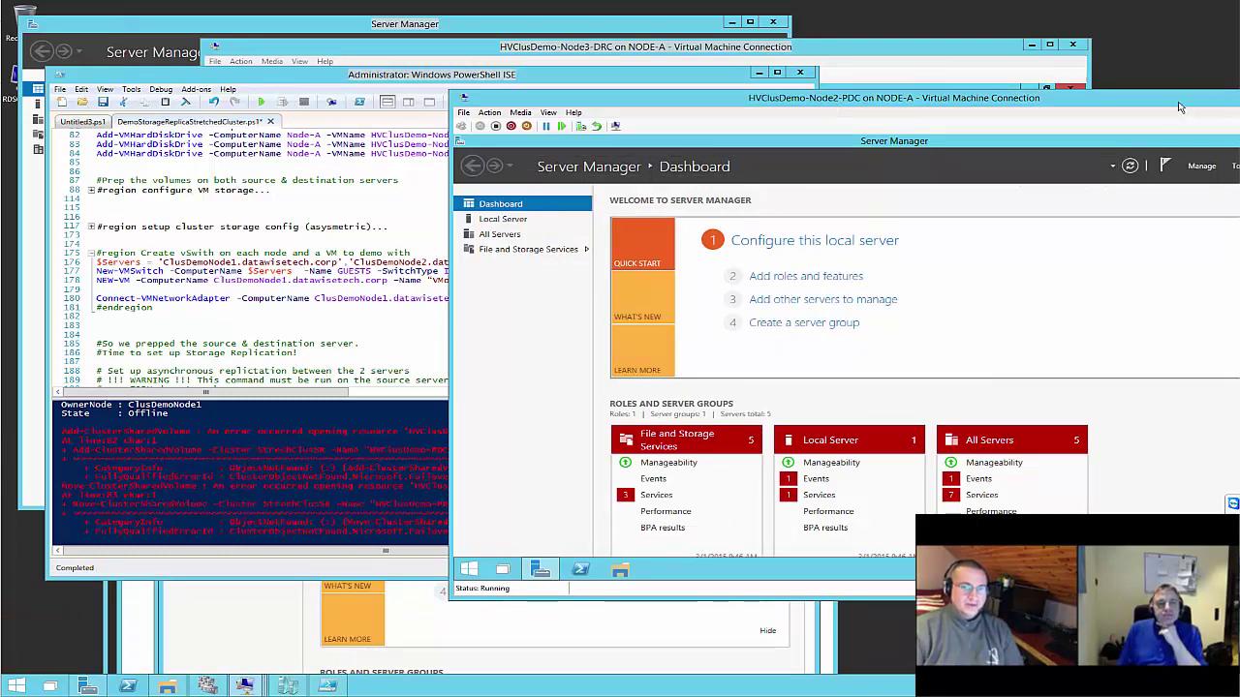
{"action": "left_click_drag", "start_coordinate": [1144, 105], "coordinate": [979, 102]}
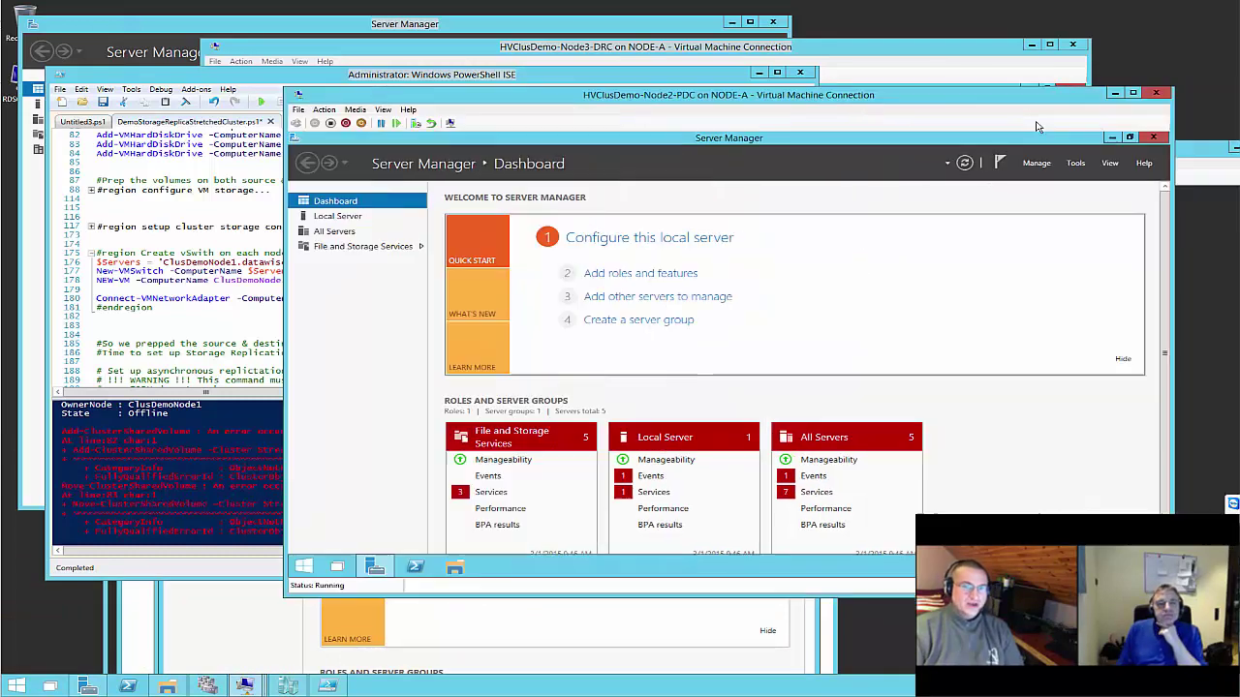
{"action": "left_click", "coordinate": [1076, 164]}
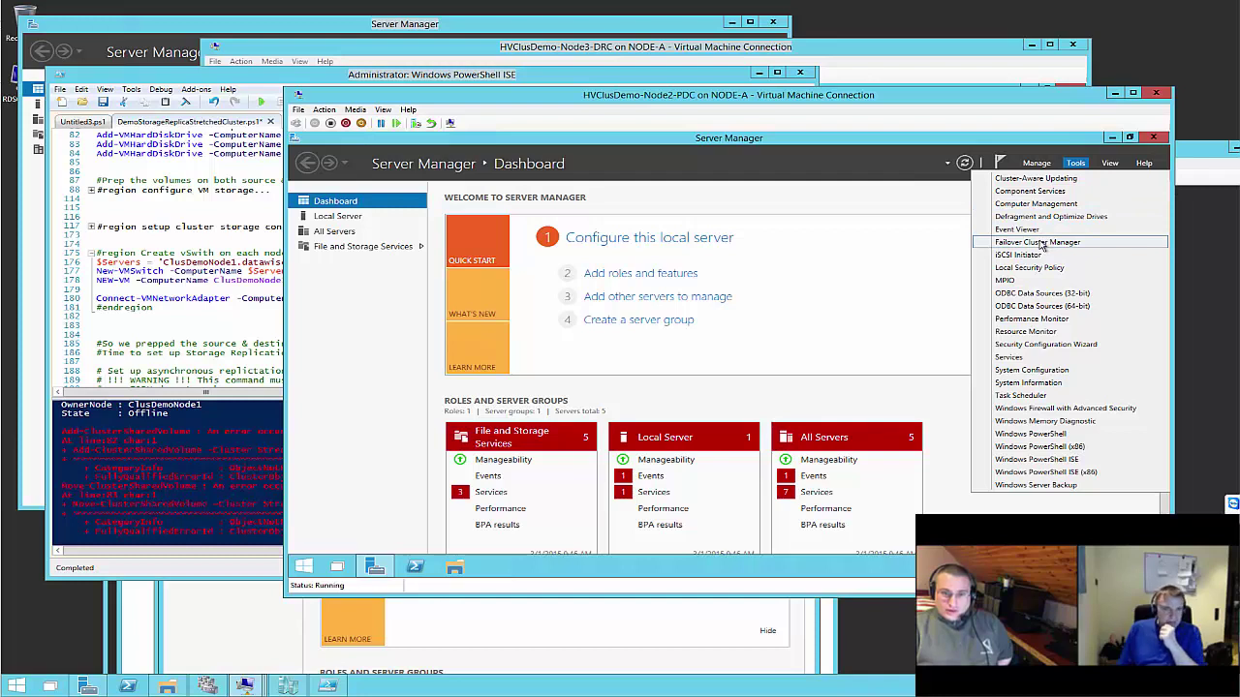
{"action": "left_click", "coordinate": [1039, 243]}
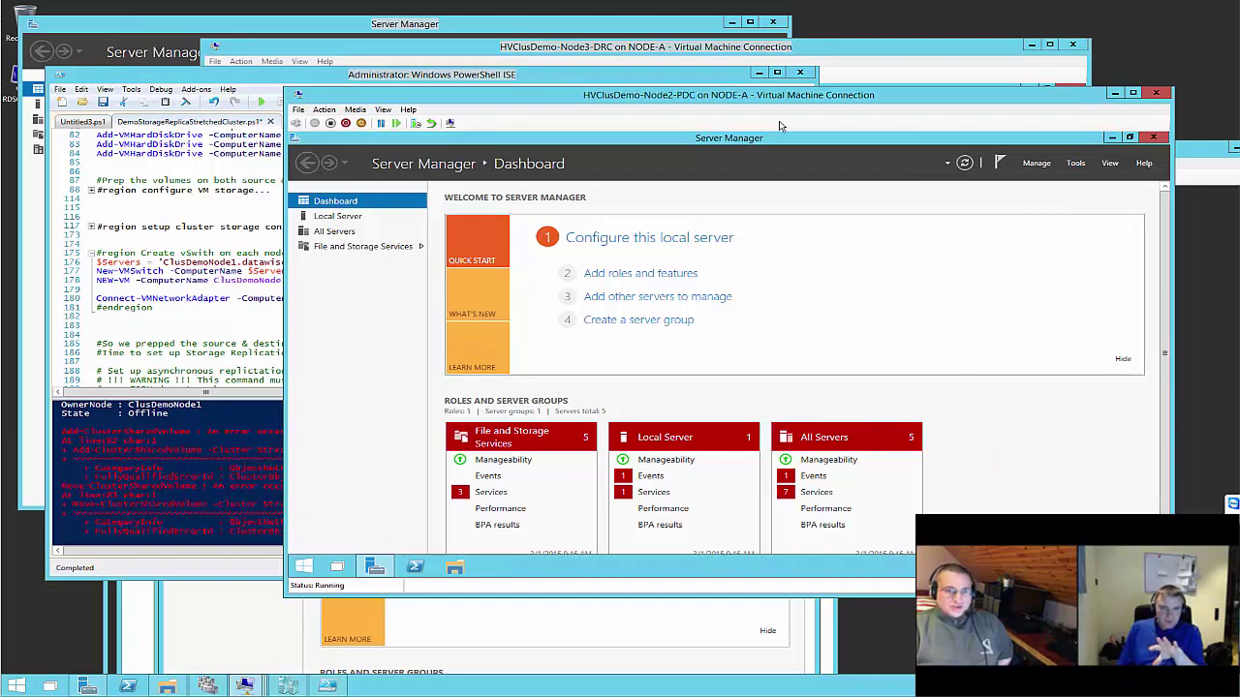
{"action": "left_click", "coordinate": [1074, 163]}
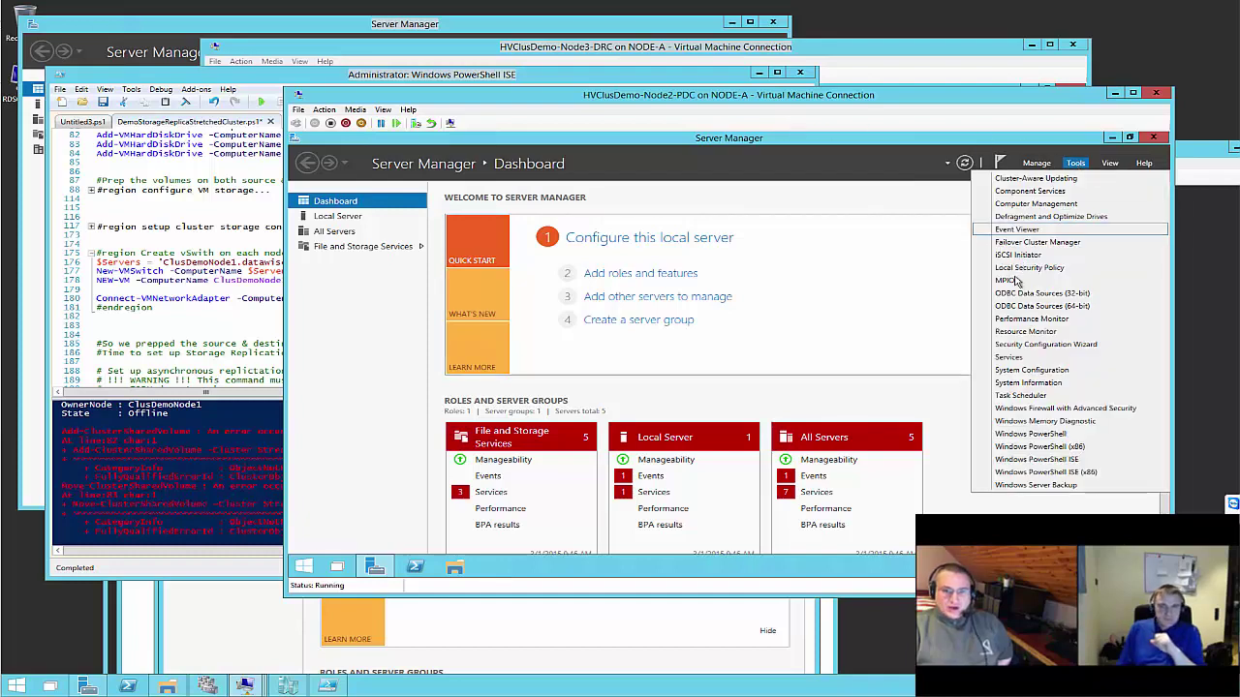
{"action": "left_click", "coordinate": [58, 368]}
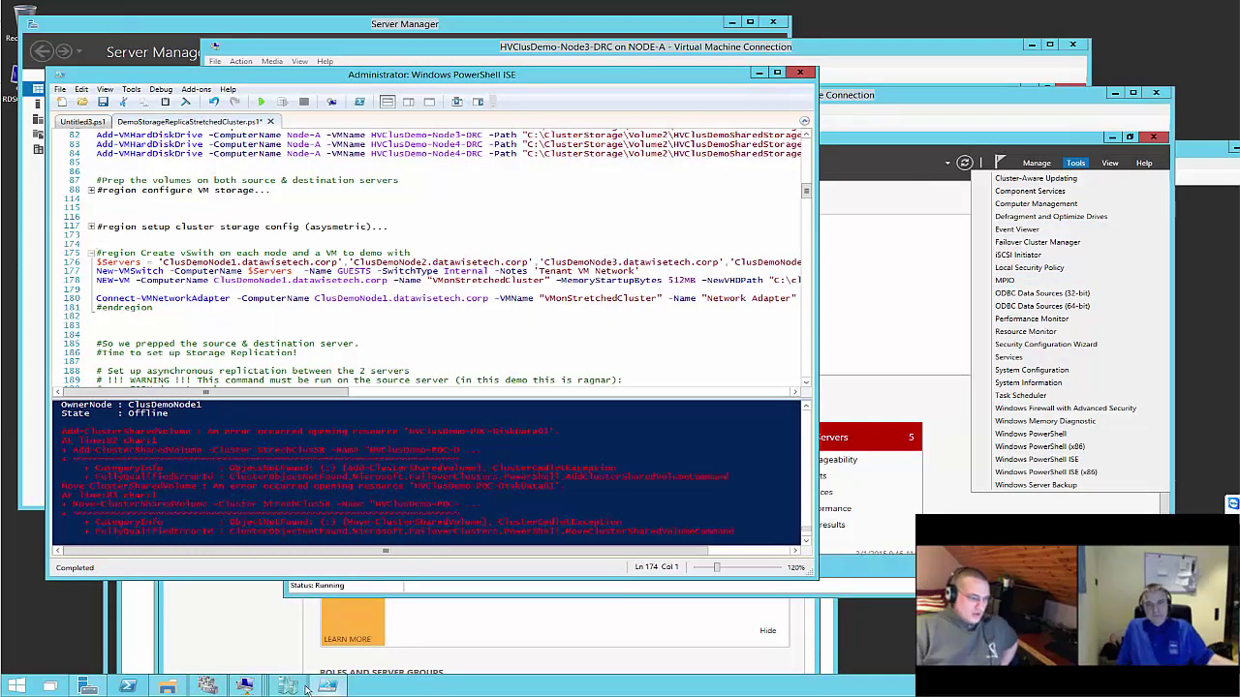
{"action": "left_click", "coordinate": [248, 685]}
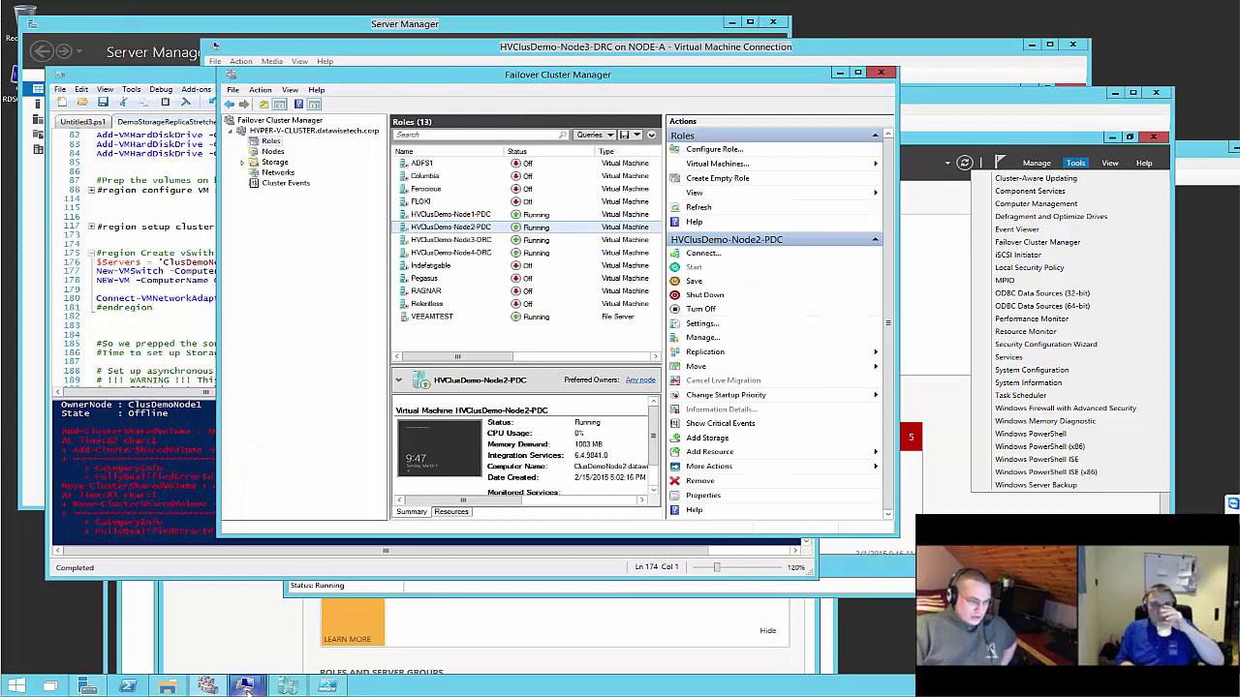
Expand the configure VM storage and cluster storage setup regions of the script
{"action": "left_click", "coordinate": [327, 686]}
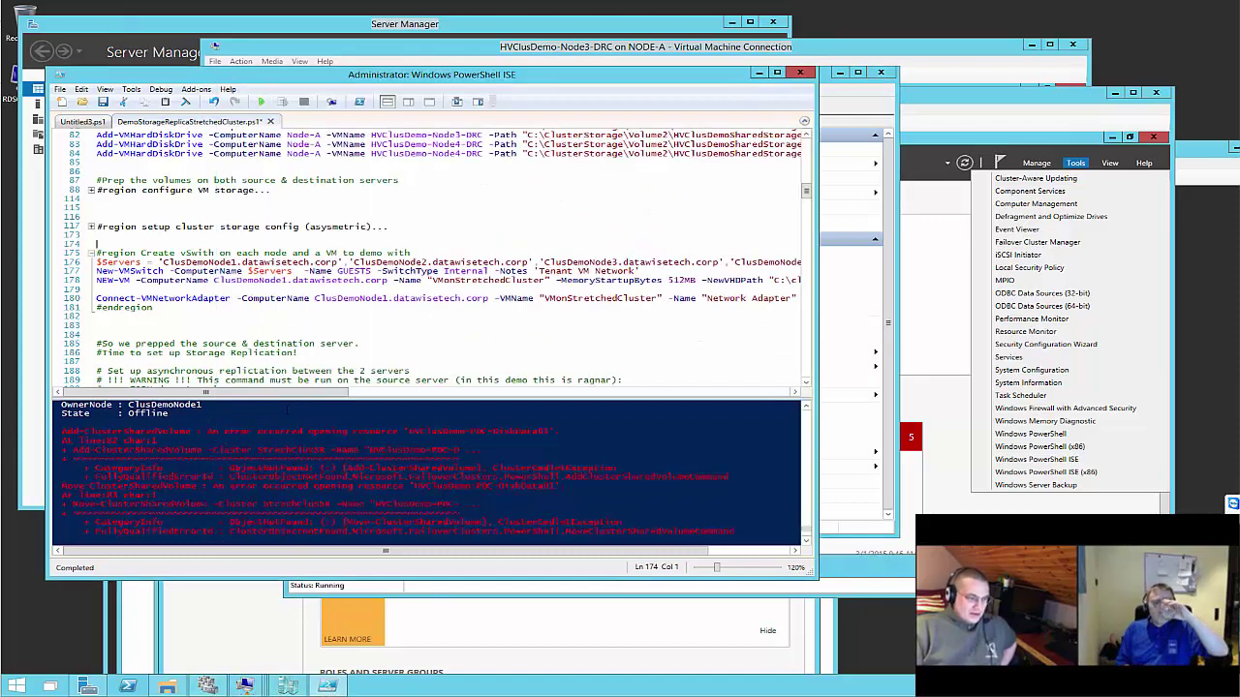
{"action": "scroll", "coordinate": [94, 264], "scroll_direction": "up", "scroll_amount": 2}
{"action": "left_click", "coordinate": [91, 244]}
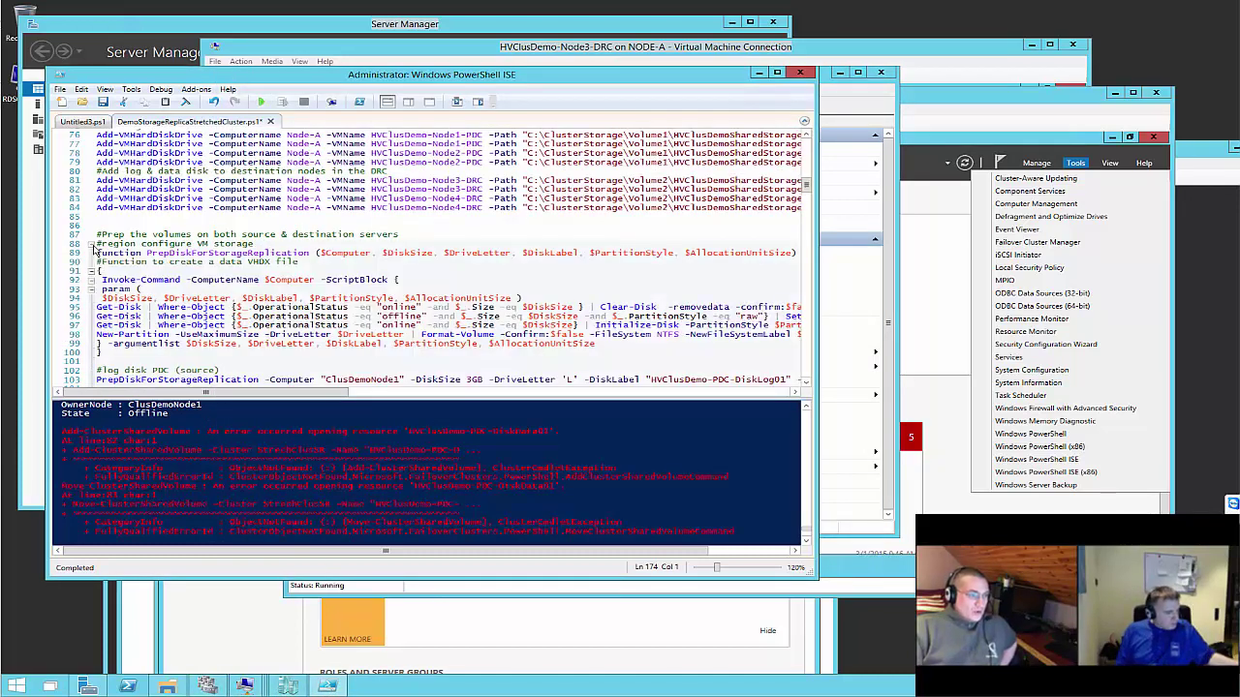
{"action": "scroll", "coordinate": [274, 280], "scroll_direction": "down", "scroll_amount": 4}
{"action": "scroll", "coordinate": [274, 281], "scroll_direction": "down", "scroll_amount": 3}
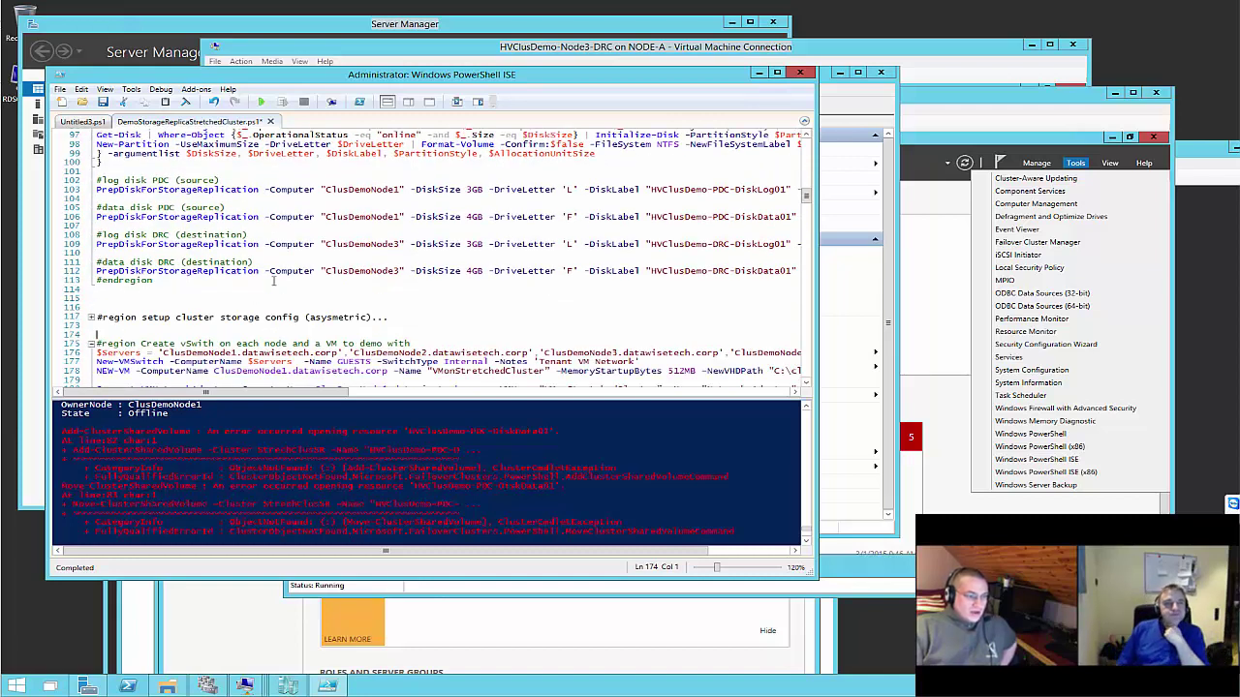
{"action": "scroll", "coordinate": [271, 282], "scroll_direction": "down", "scroll_amount": 1}
{"action": "left_click", "coordinate": [91, 249]}
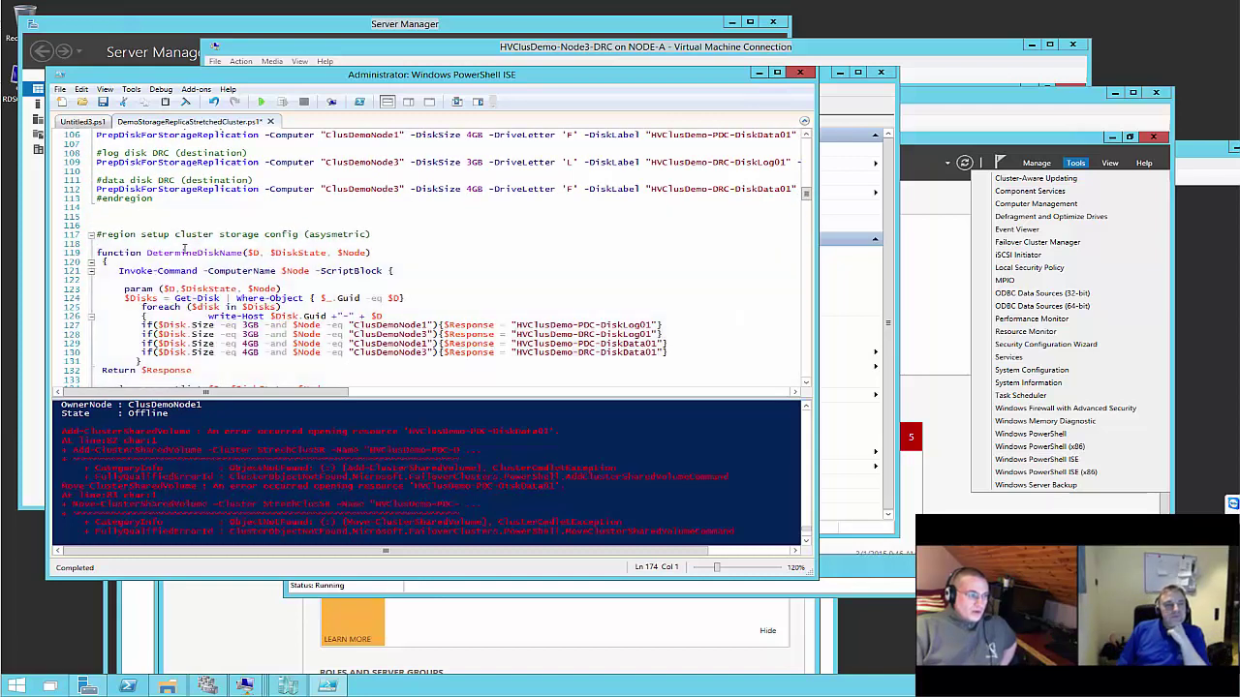
{"action": "scroll", "coordinate": [195, 254], "scroll_direction": "down", "scroll_amount": 4}
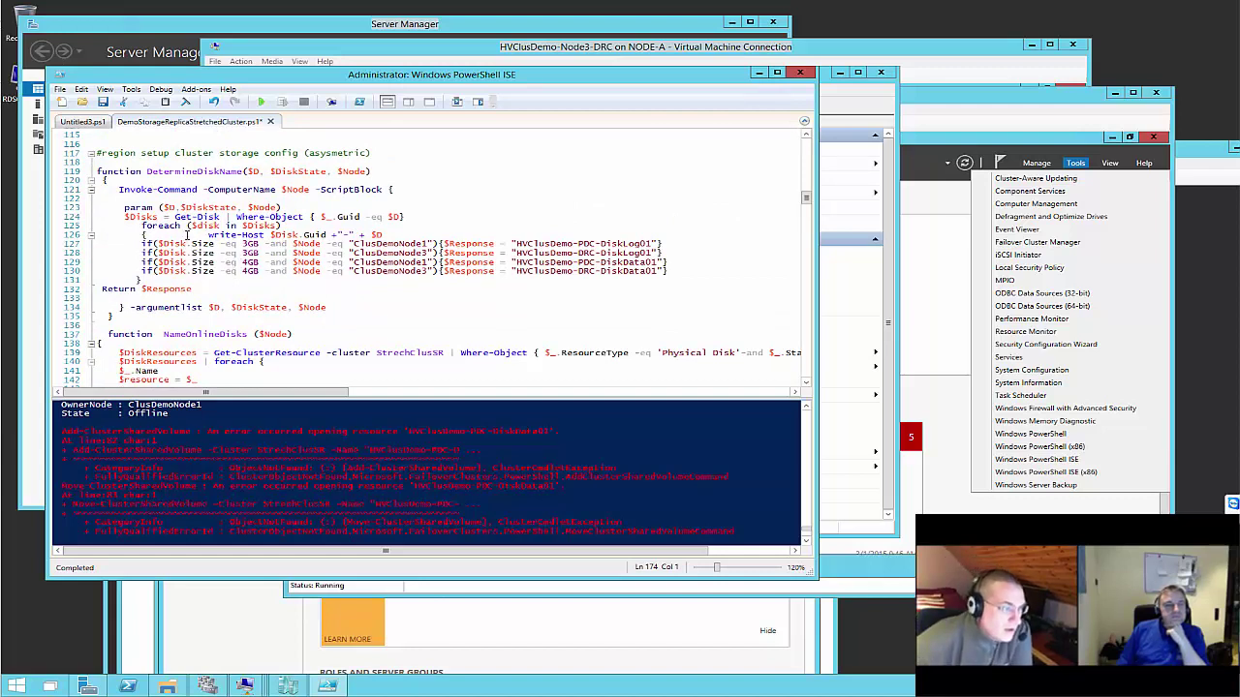
{"action": "scroll", "coordinate": [189, 234], "scroll_direction": "down", "scroll_amount": 2}
{"action": "scroll", "coordinate": [188, 235], "scroll_direction": "down", "scroll_amount": 1}
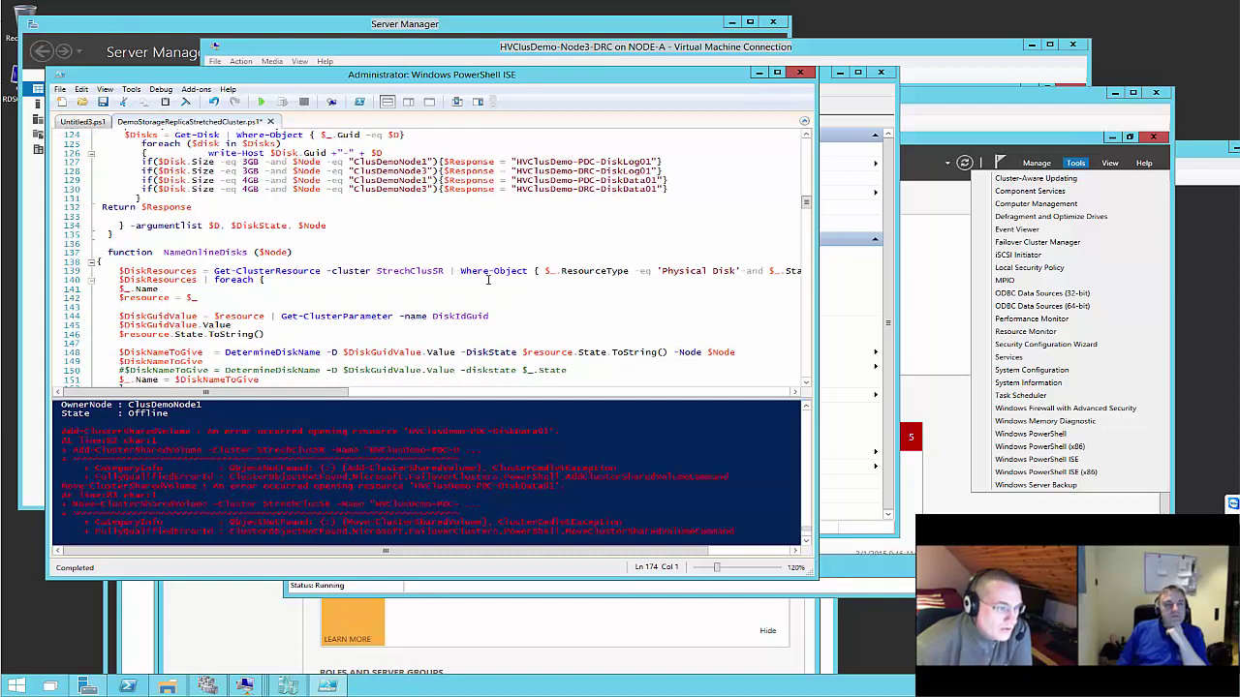
{"action": "scroll", "coordinate": [493, 278], "scroll_direction": "down", "scroll_amount": 1}
{"action": "scroll", "coordinate": [493, 278], "scroll_direction": "down", "scroll_amount": 2}
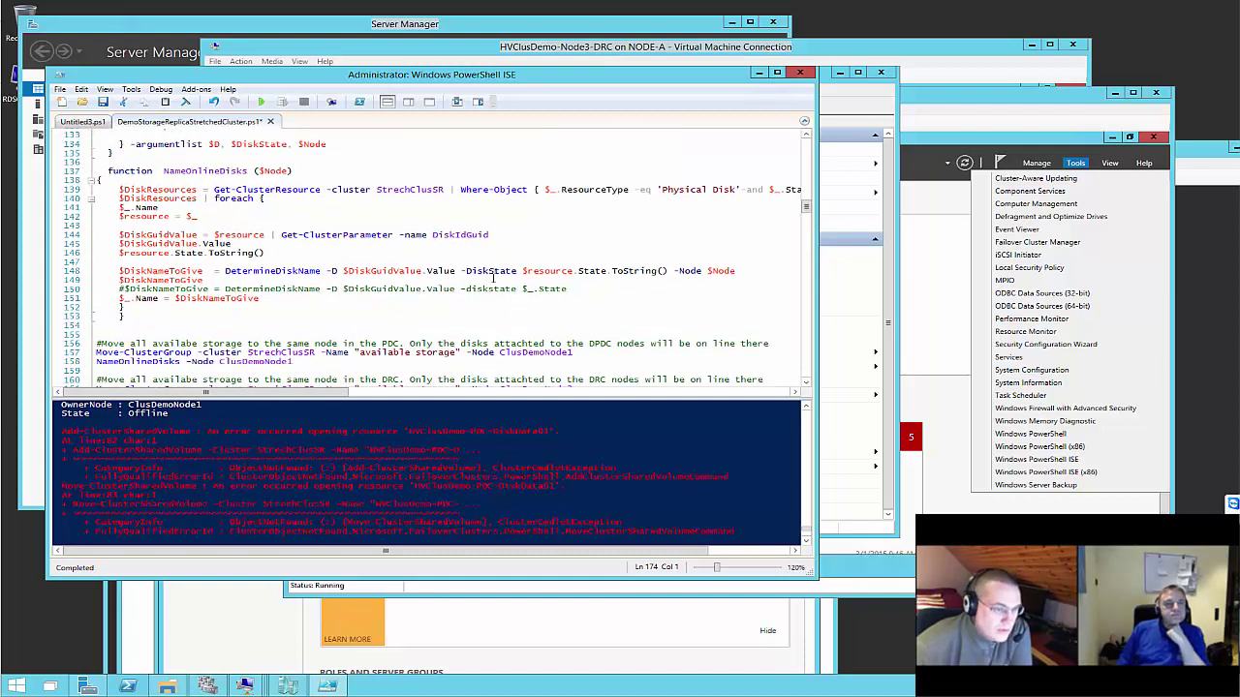
{"action": "scroll", "coordinate": [493, 278], "scroll_direction": "down", "scroll_amount": 2}
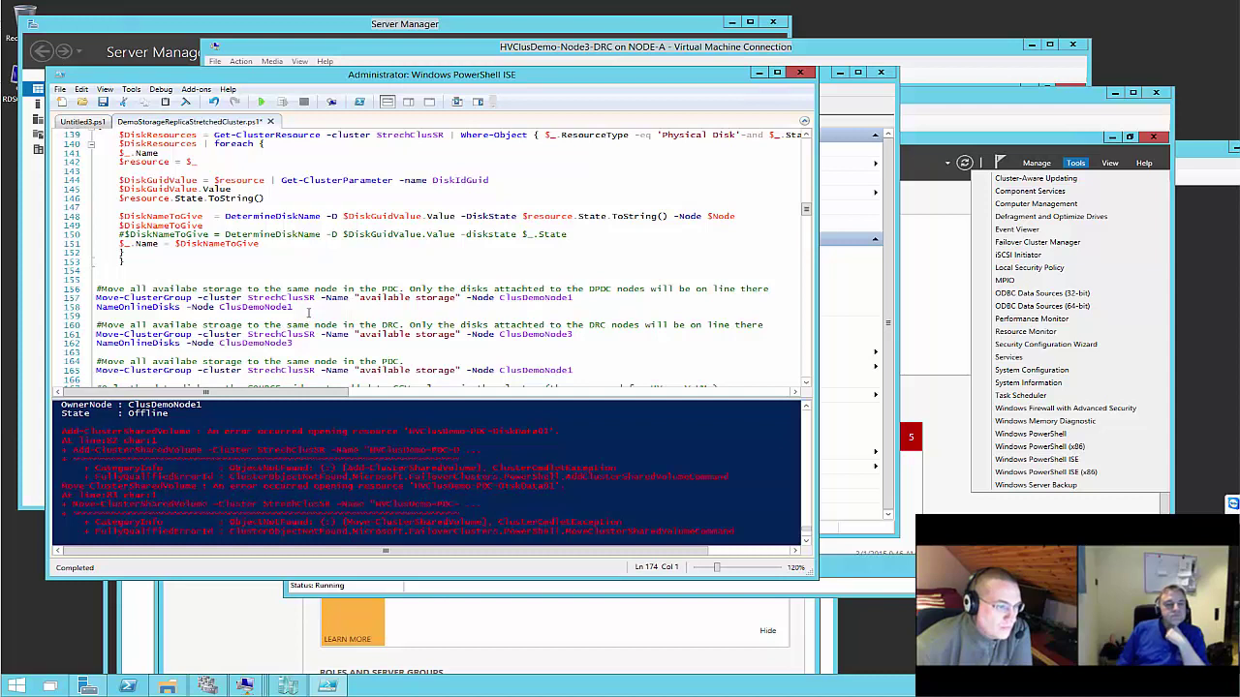
Run script lines 152–158 so the output lists the available storage offline
{"action": "left_click_drag", "start_coordinate": [308, 309], "coordinate": [320, 99]}
{"action": "double_click", "coordinate": [335, 84]}
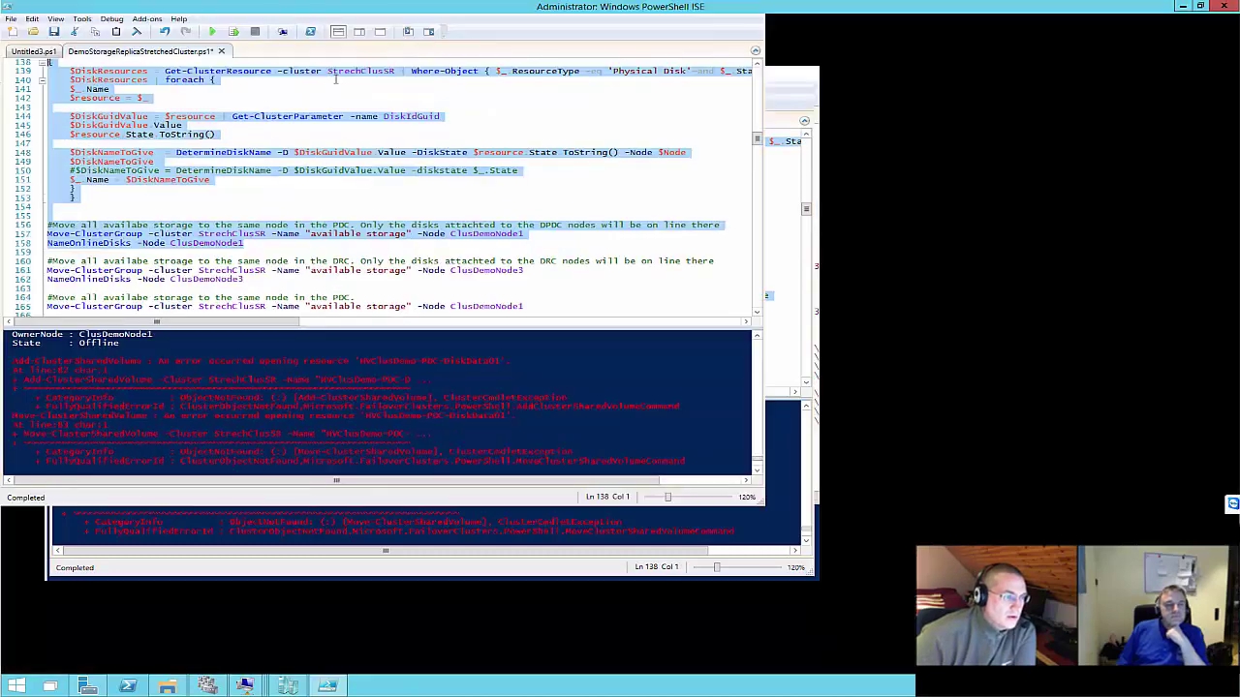
{"action": "left_click_drag", "start_coordinate": [670, 343], "coordinate": [37, 172]}
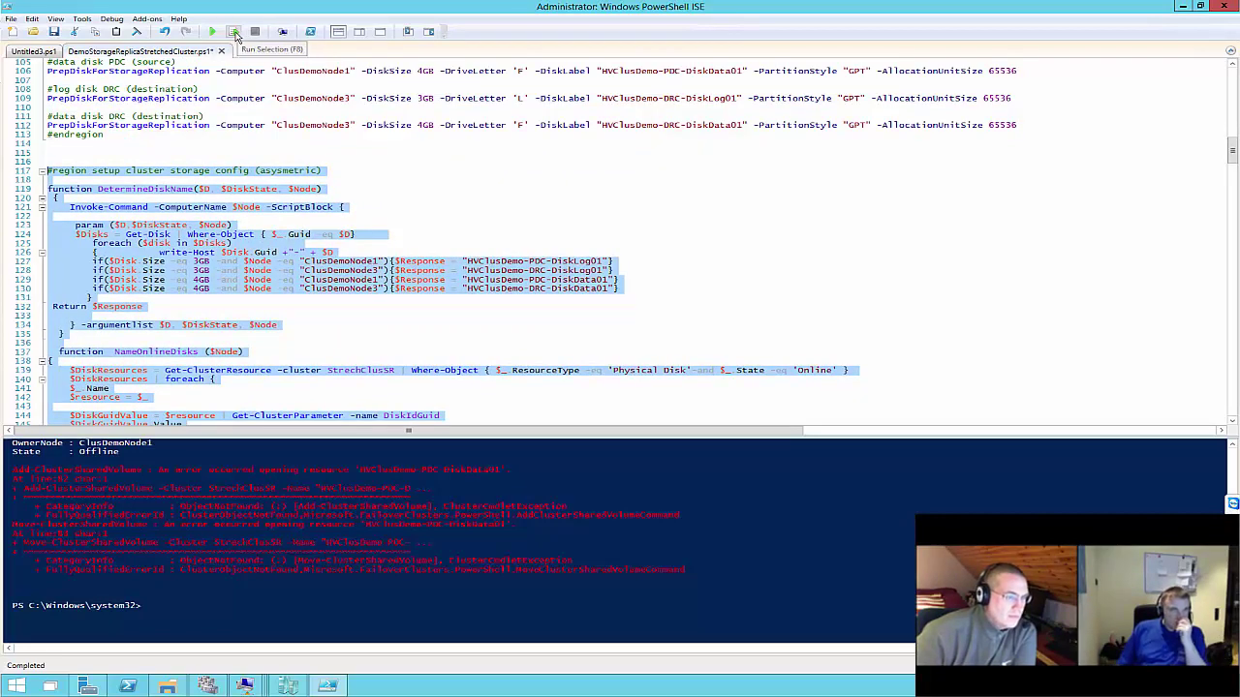
{"action": "left_click", "coordinate": [234, 32]}
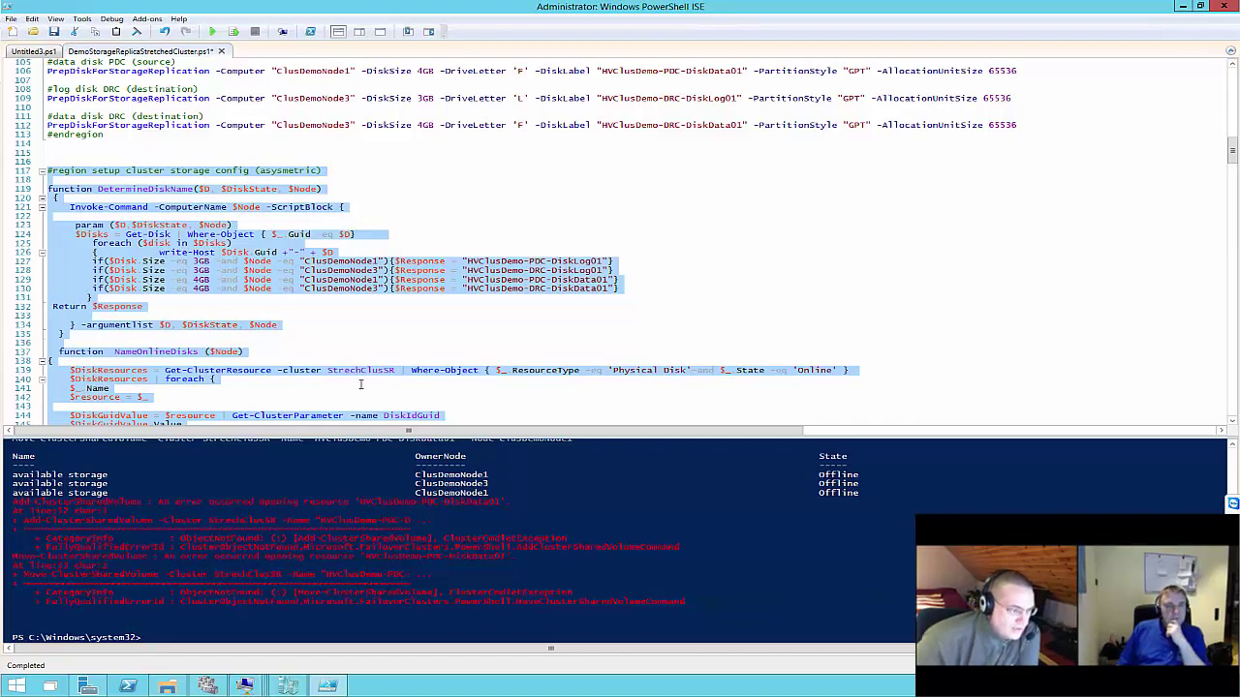
{"action": "left_click", "coordinate": [206, 686]}
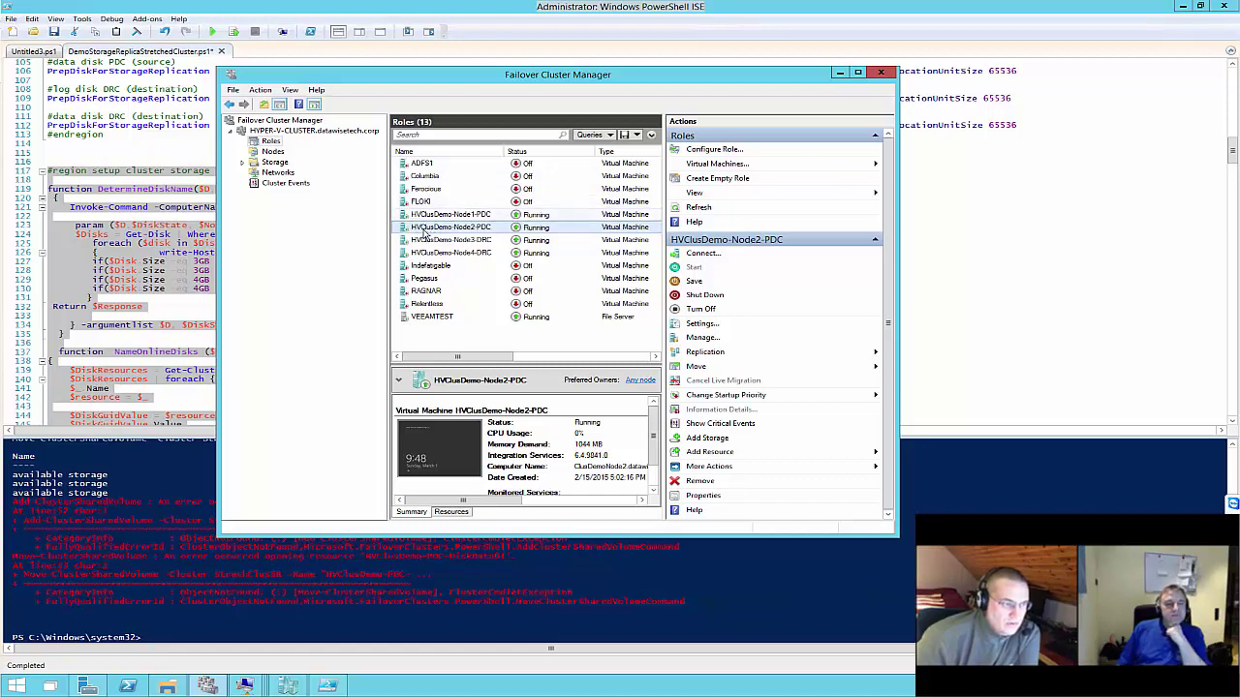
Open the cluster's Disks view inside the maximized Node1-PDC VM console
{"action": "left_click", "coordinate": [244, 685]}
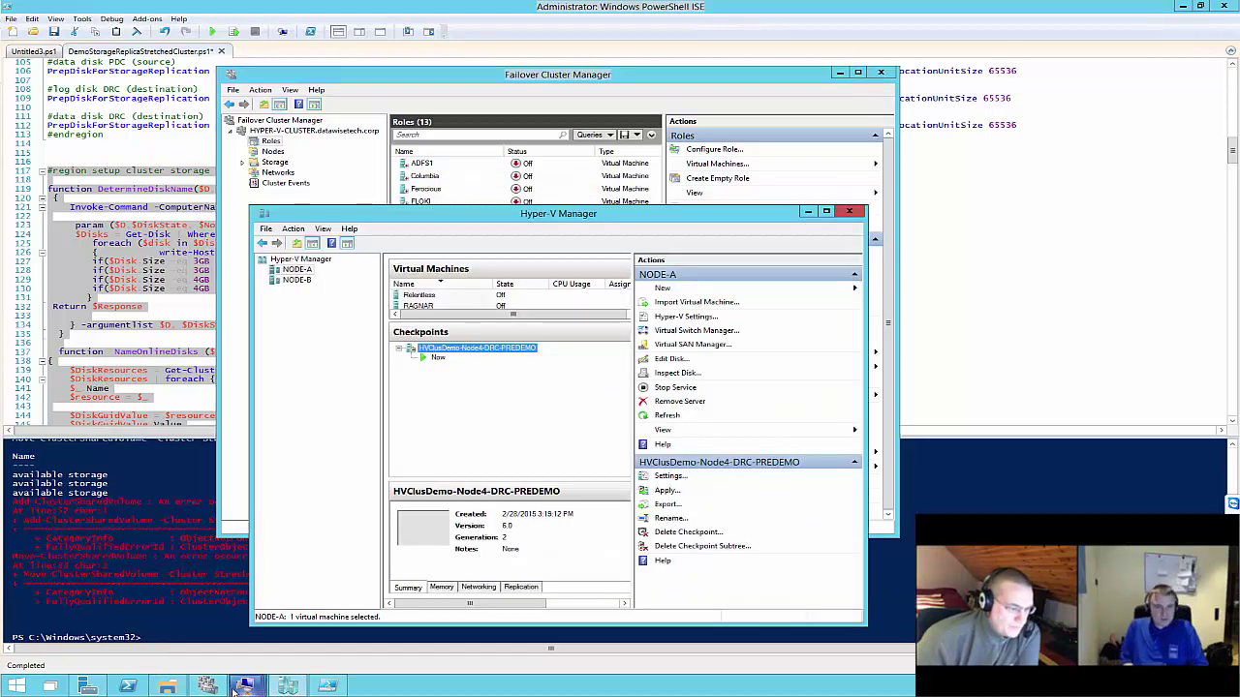
{"action": "mouse_move", "coordinate": [287, 686]}
{"action": "left_click", "coordinate": [97, 619]}
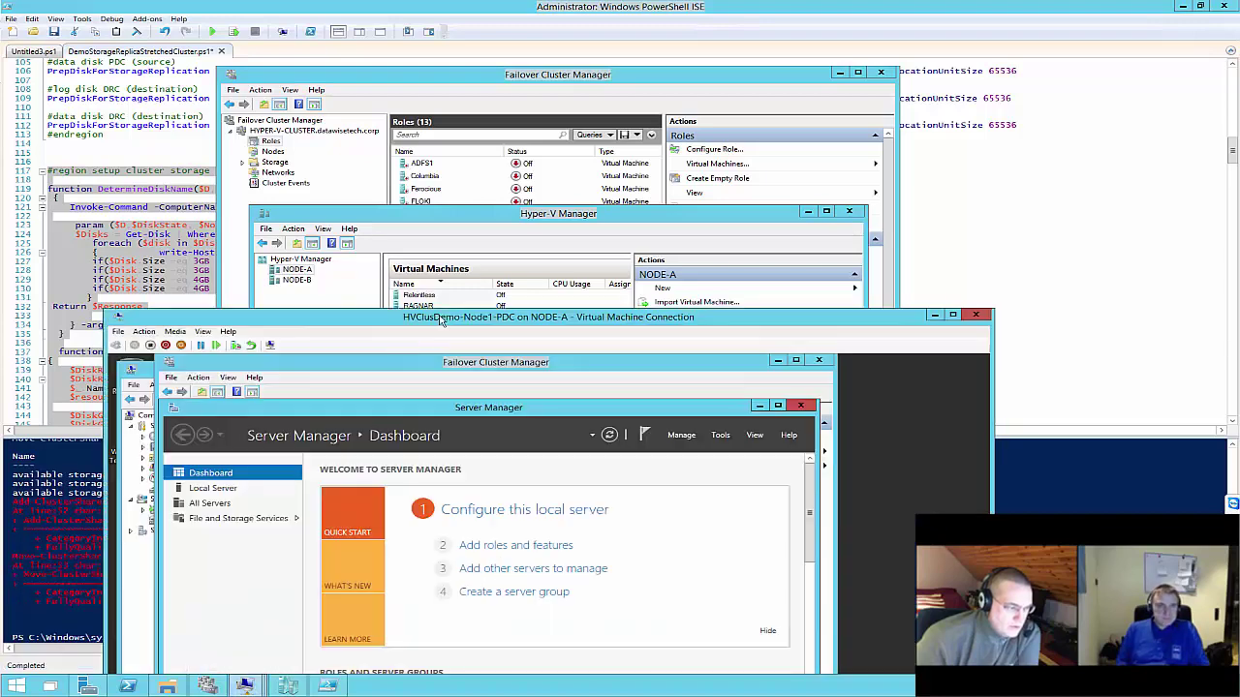
{"action": "double_click", "coordinate": [501, 318]}
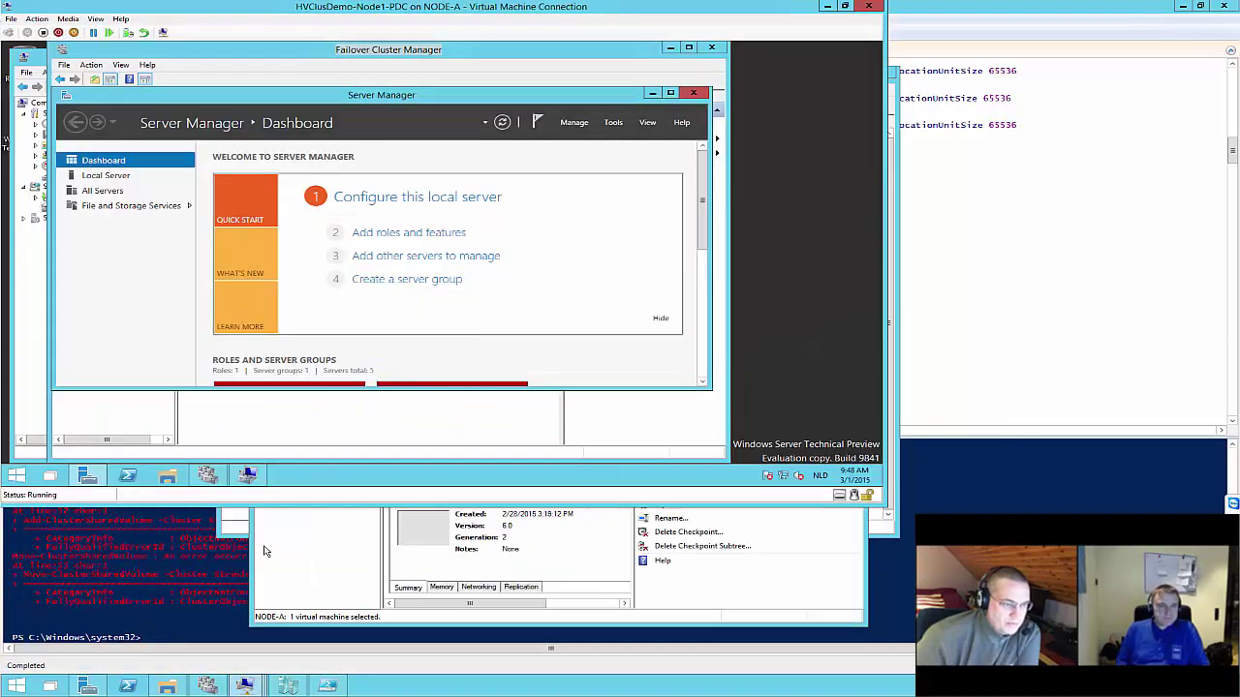
{"action": "left_click", "coordinate": [215, 684]}
{"action": "left_click", "coordinate": [207, 476]}
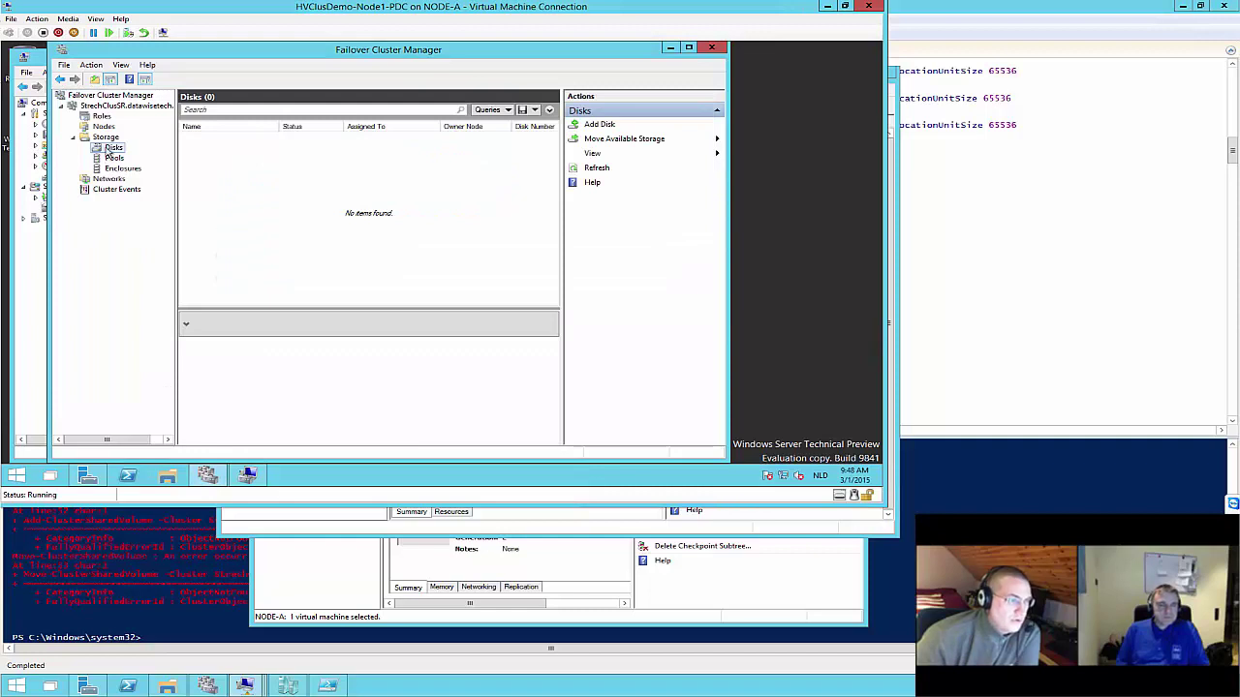
Add Cluster Disks 1, 3 and 4 to StrechClusSR, leaving Disk 2 out
{"action": "right_click", "coordinate": [107, 149]}
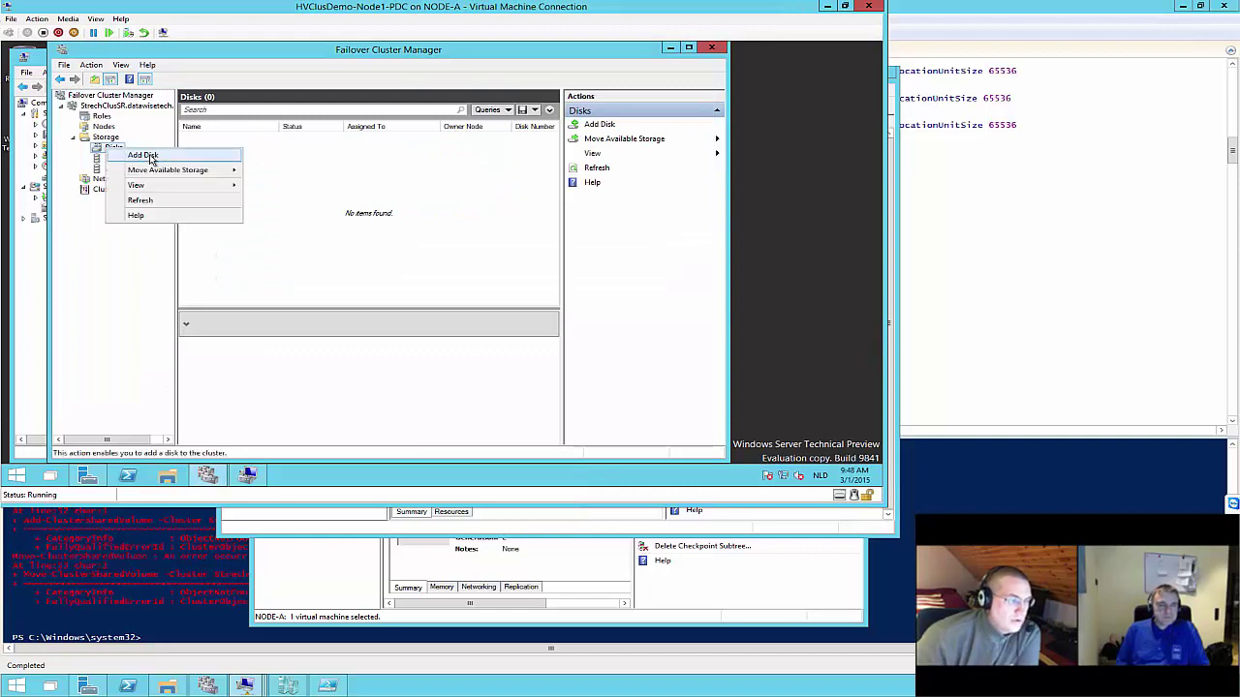
{"action": "left_click", "coordinate": [142, 155]}
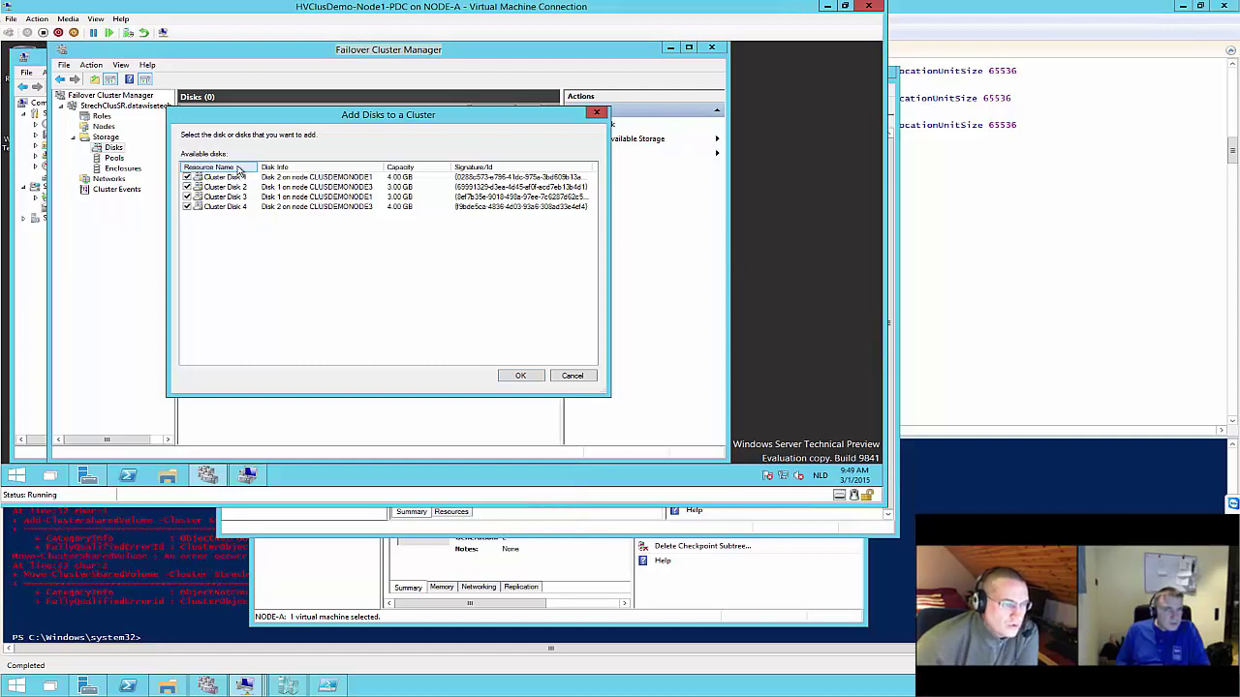
{"action": "left_click", "coordinate": [185, 190]}
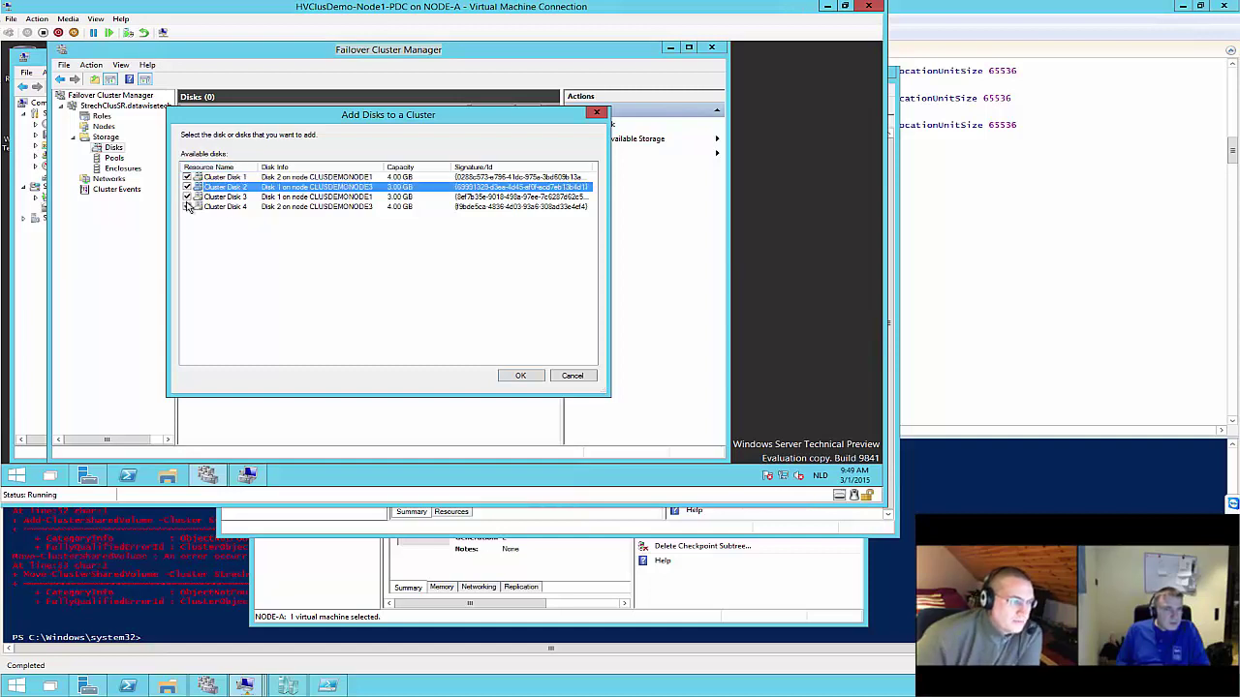
{"action": "left_click", "coordinate": [187, 206]}
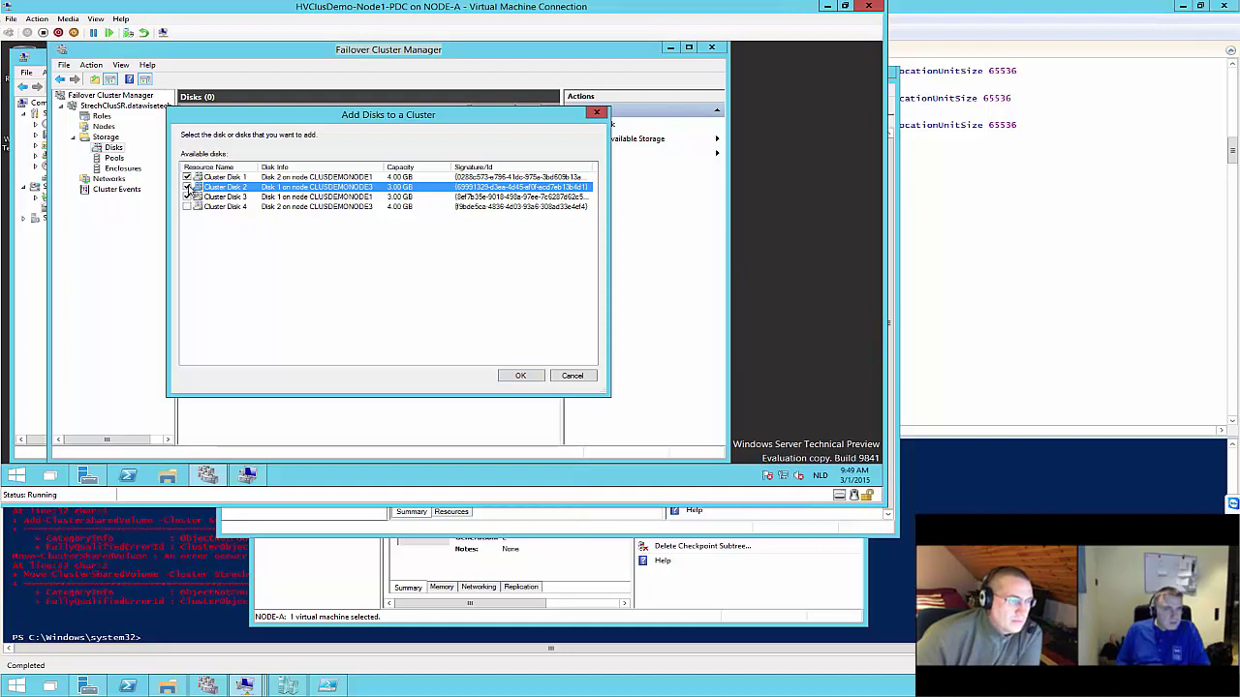
{"action": "left_click", "coordinate": [187, 207]}
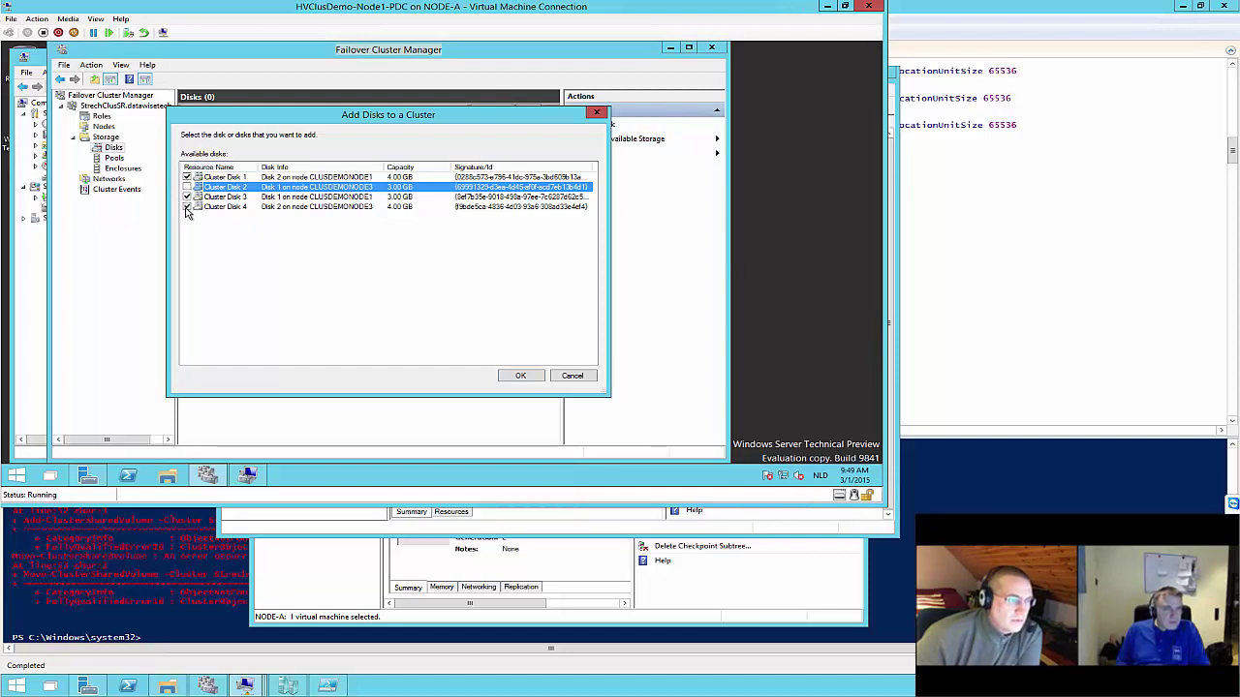
{"action": "left_click", "coordinate": [522, 378]}
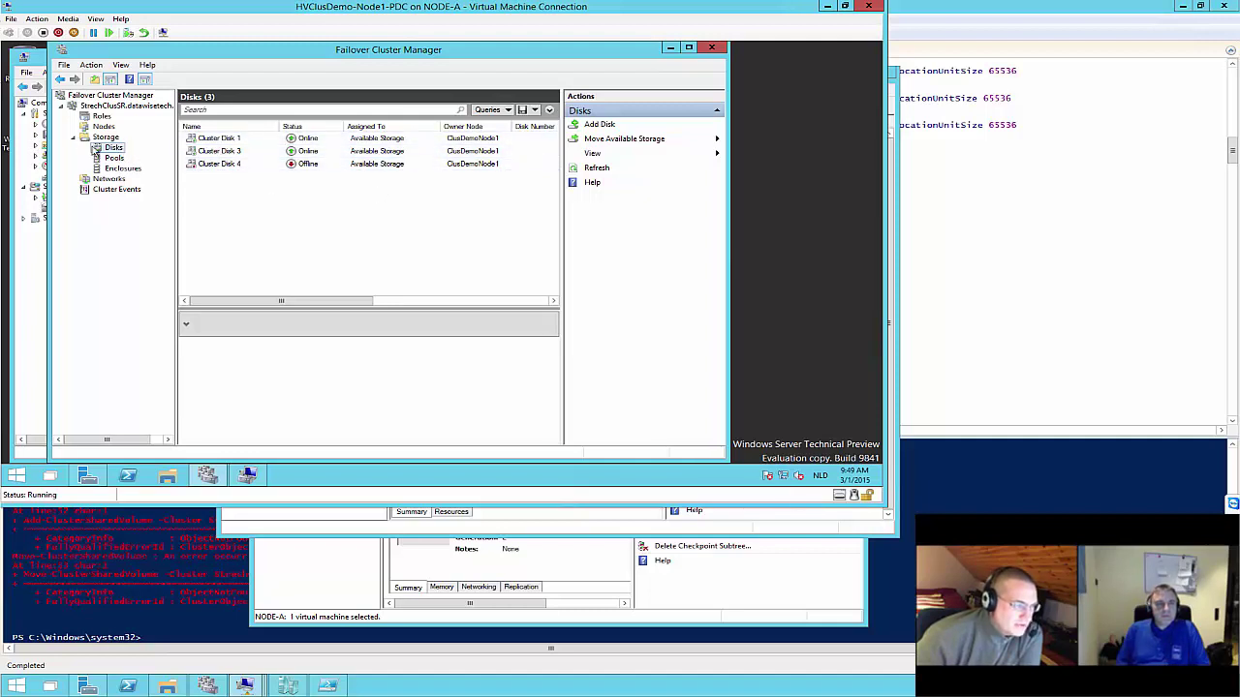
Add the remaining Cluster Disk 2 (3.00 GB) to the cluster
{"action": "right_click", "coordinate": [107, 152]}
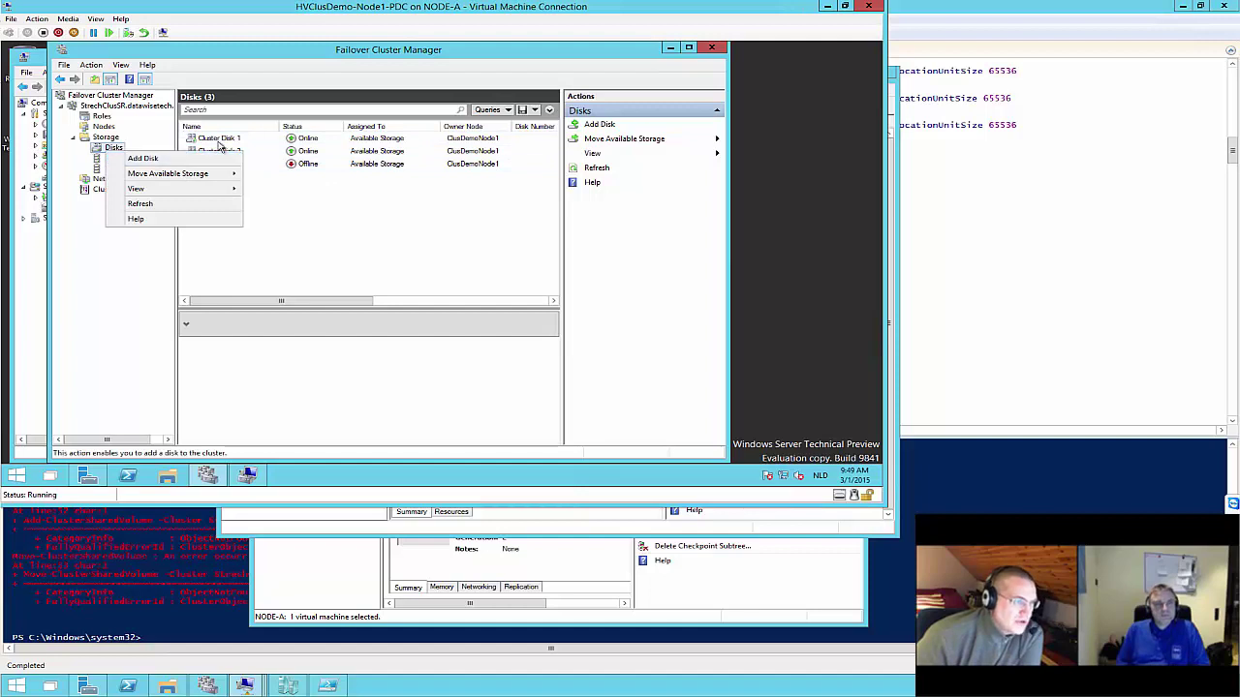
{"action": "left_click", "coordinate": [135, 158]}
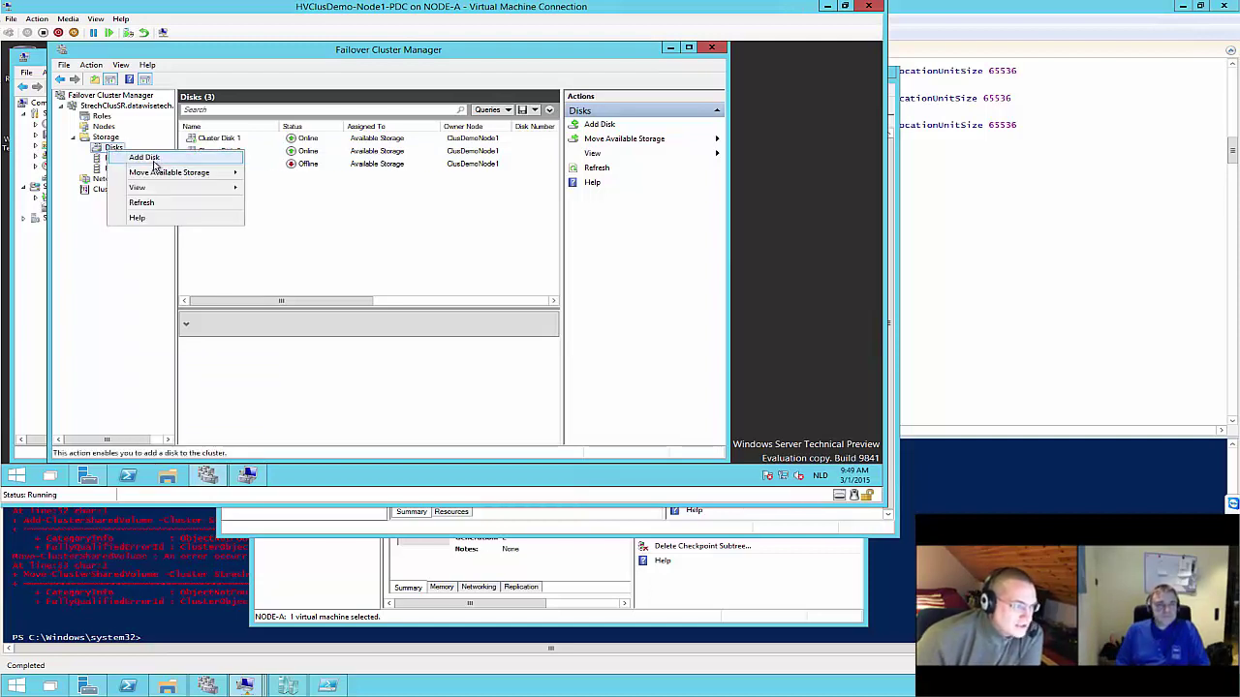
{"action": "left_click", "coordinate": [153, 158]}
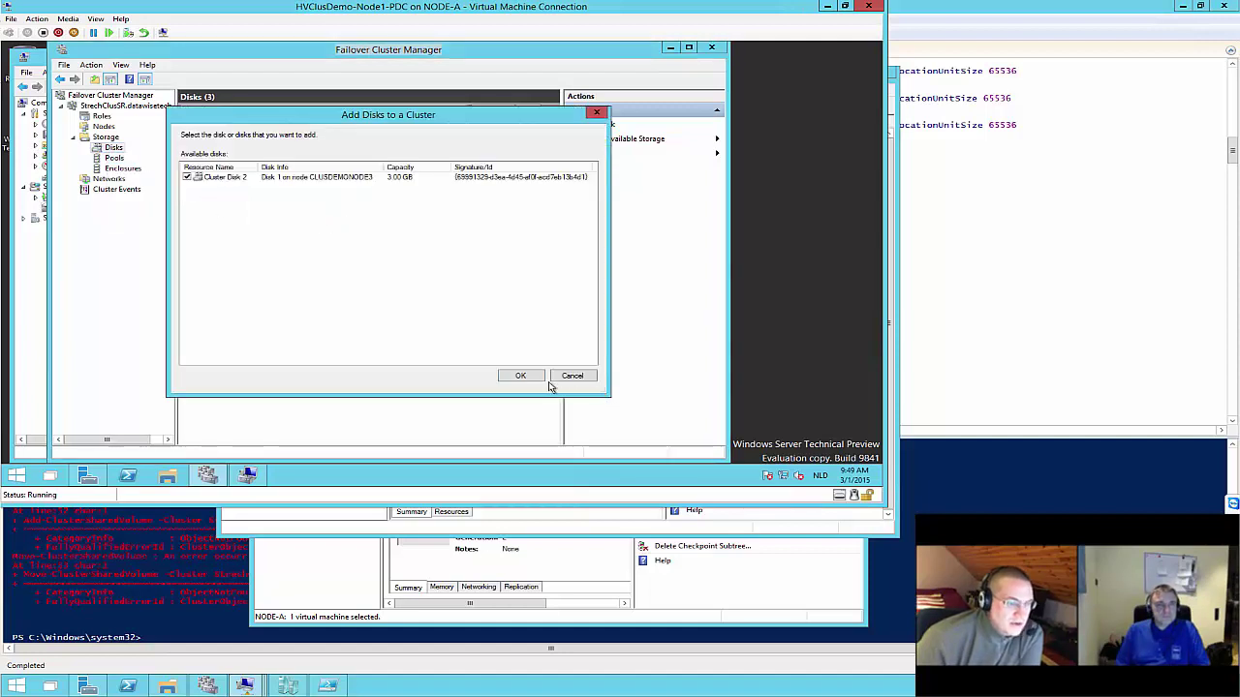
{"action": "left_click", "coordinate": [523, 377]}
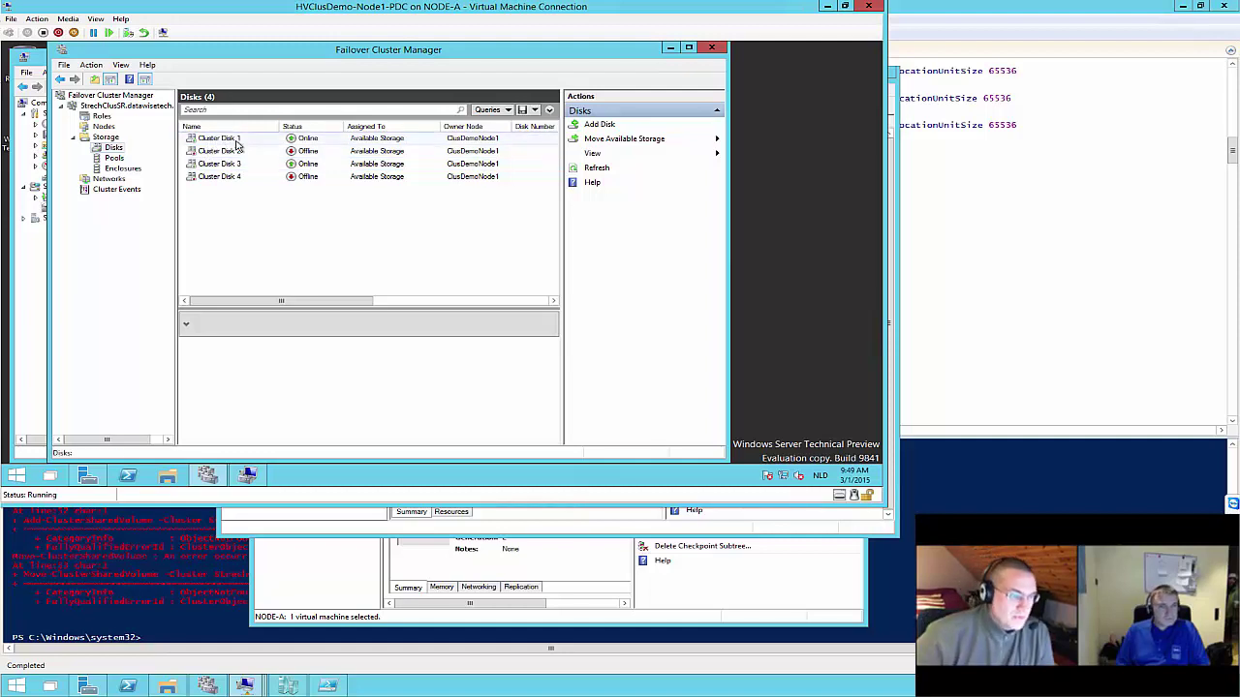
Check the disks' volumes and rename Cluster Disk 3 to PDC-LOG
{"action": "left_click", "coordinate": [235, 142]}
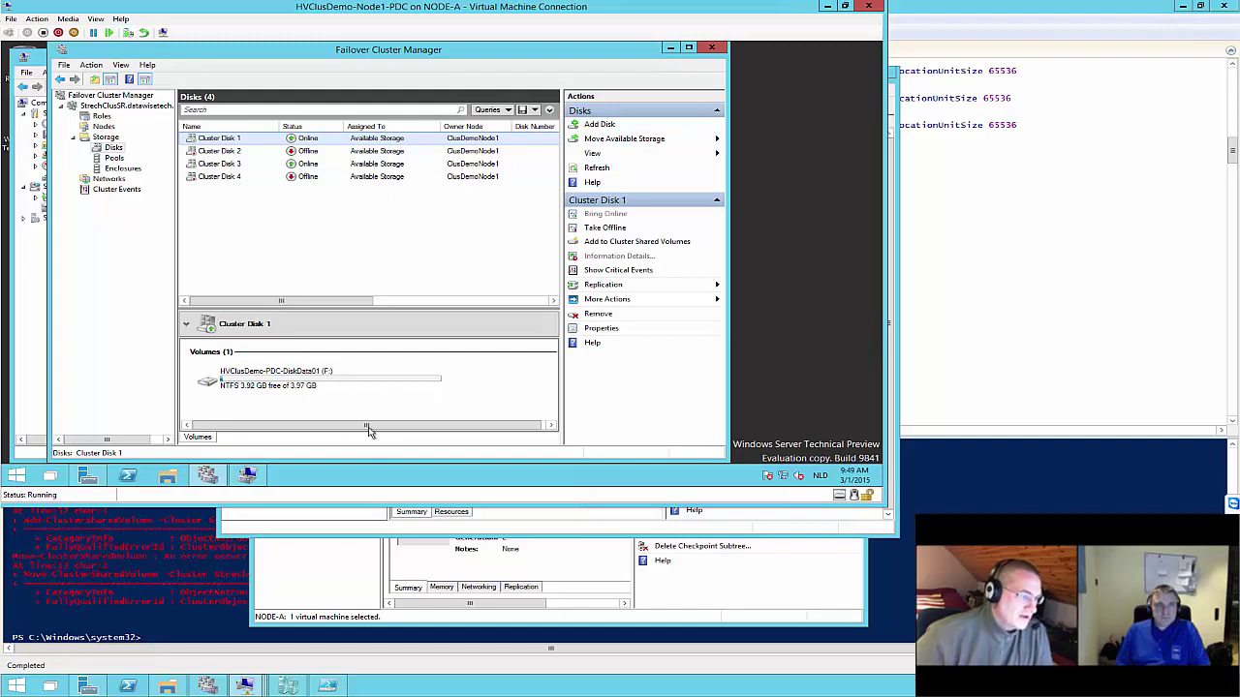
{"action": "left_click", "coordinate": [213, 165]}
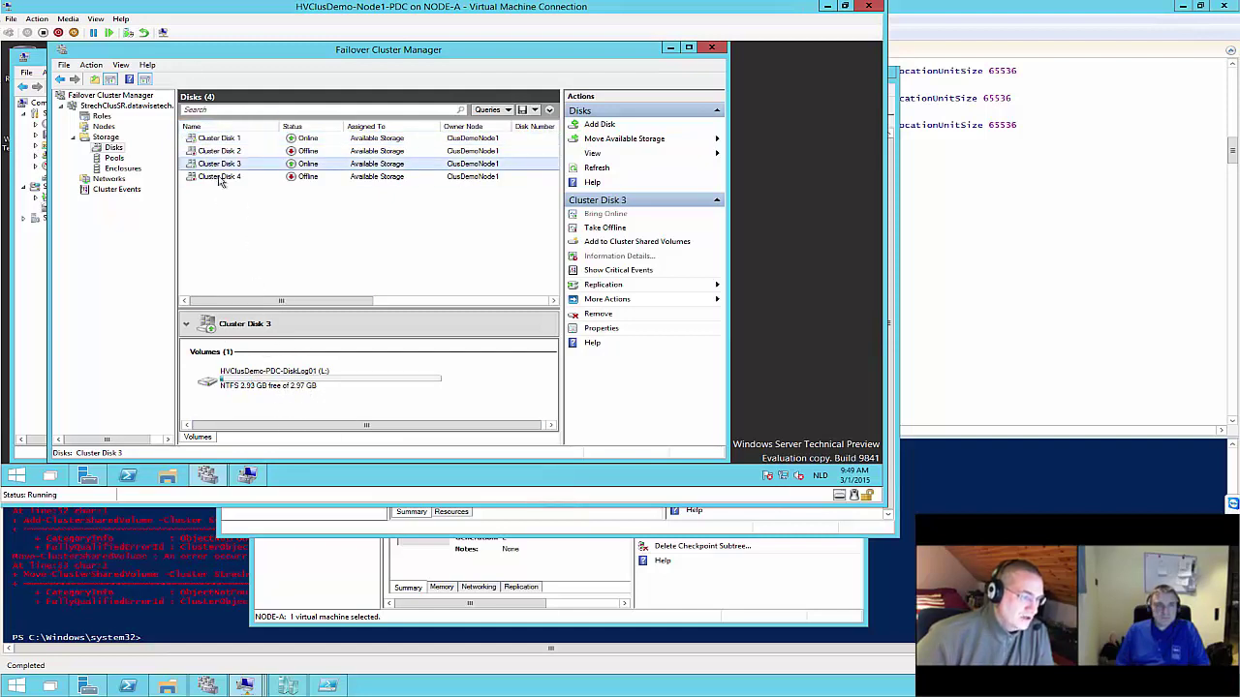
{"action": "right_click", "coordinate": [223, 170]}
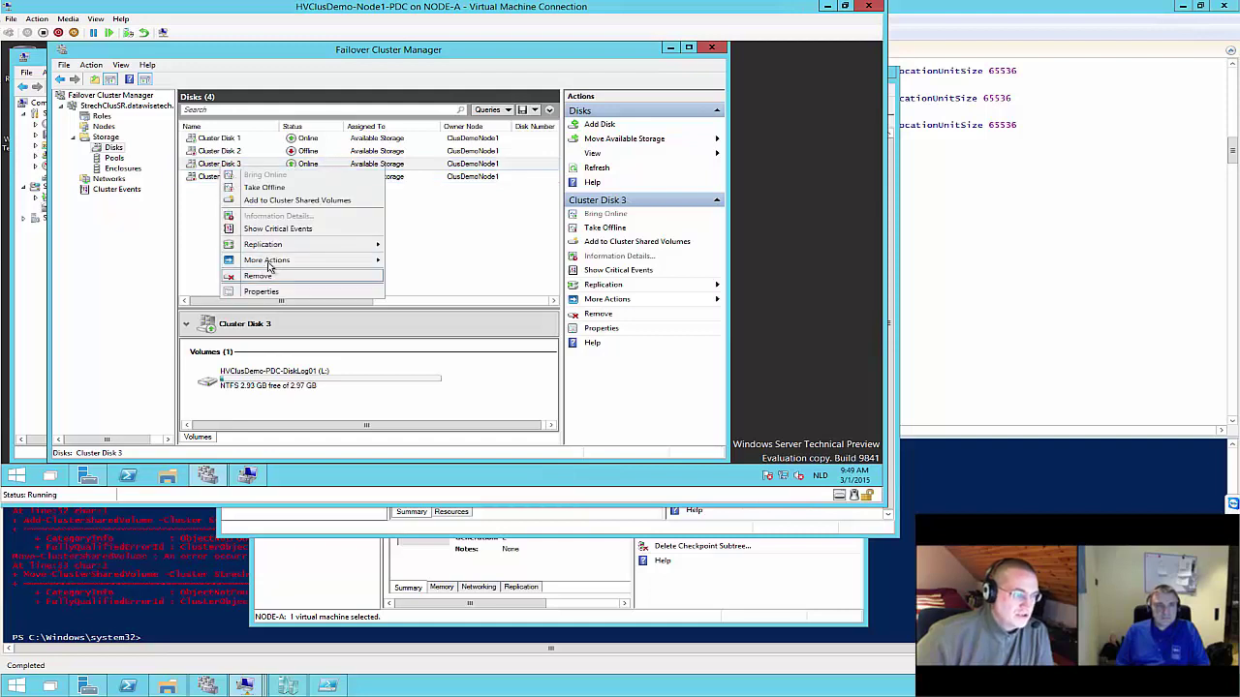
{"action": "left_click", "coordinate": [273, 295]}
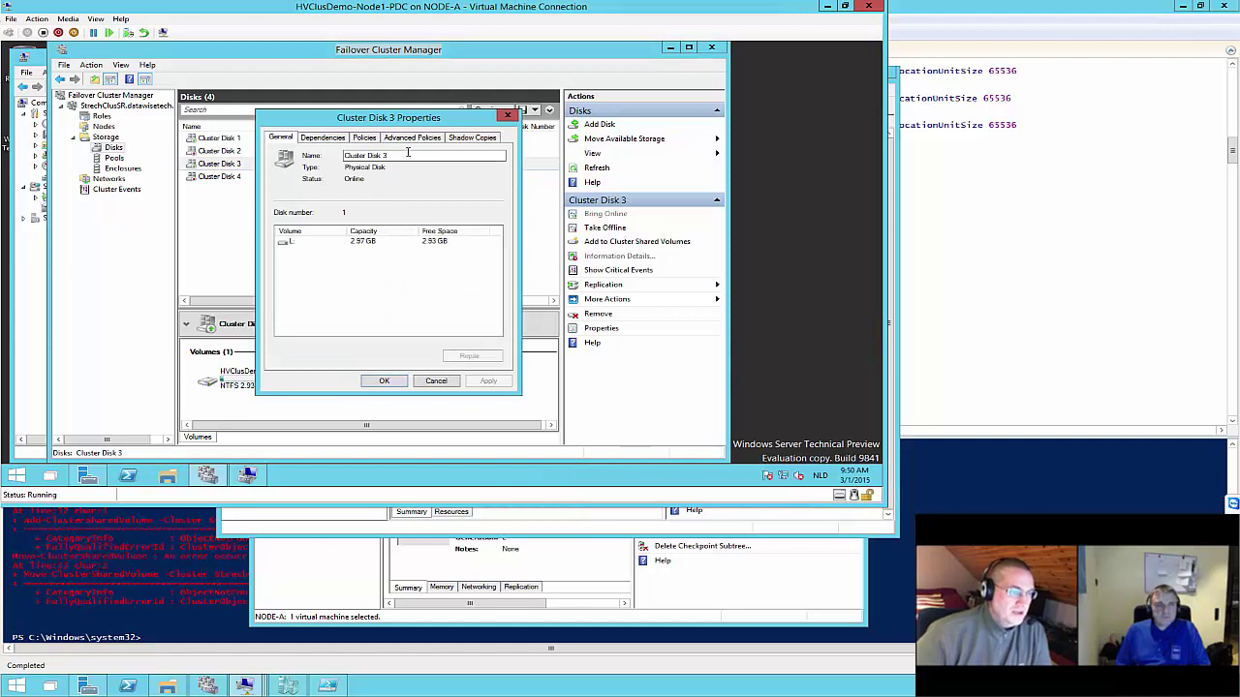
{"action": "type", "text": "DC"}
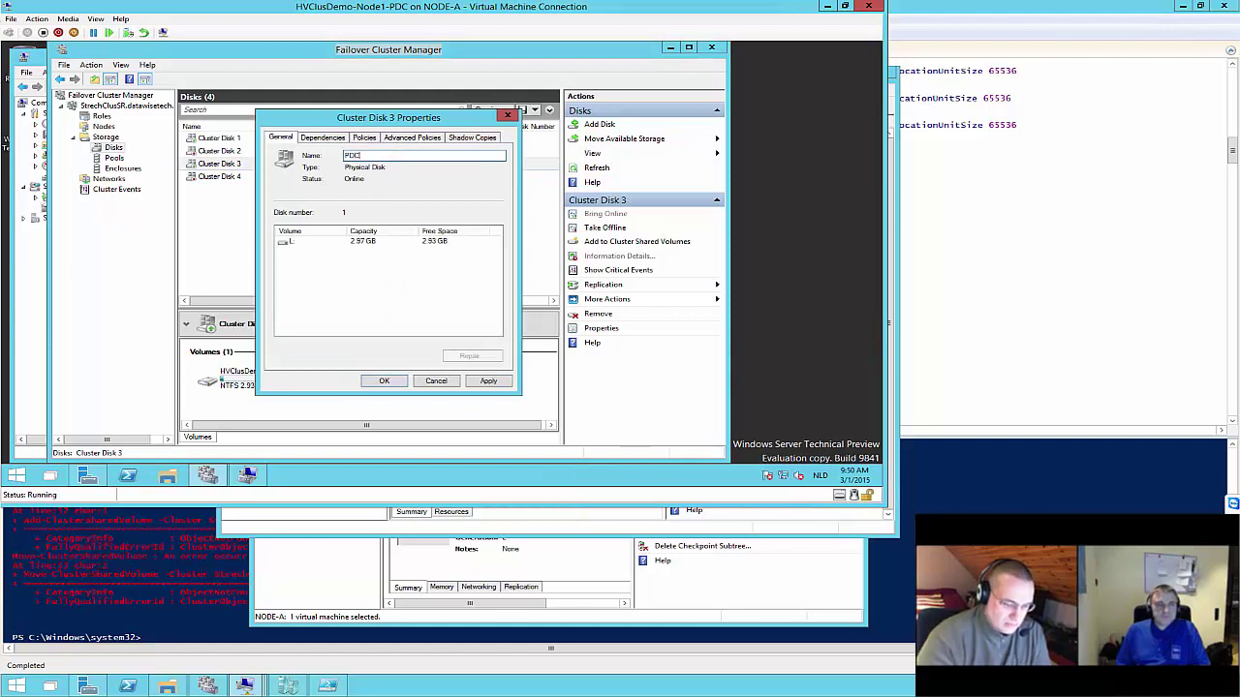
{"action": "type", "text": "DC-LOG"}
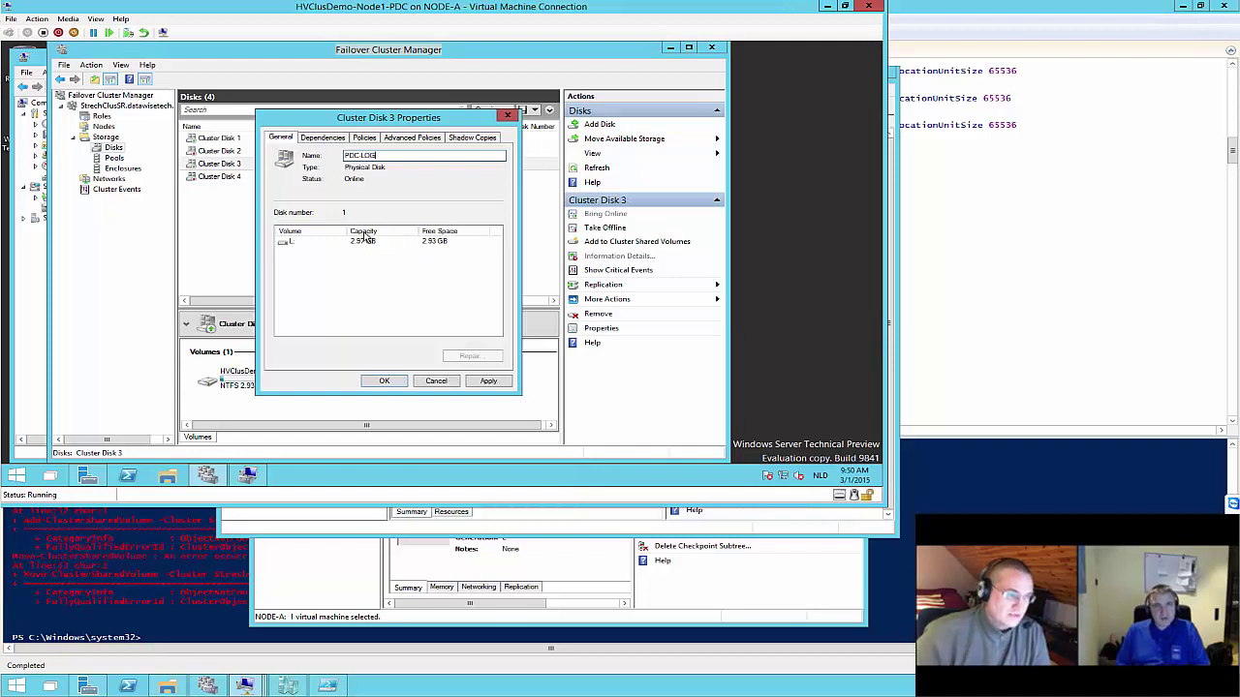
{"action": "left_click", "coordinate": [485, 382]}
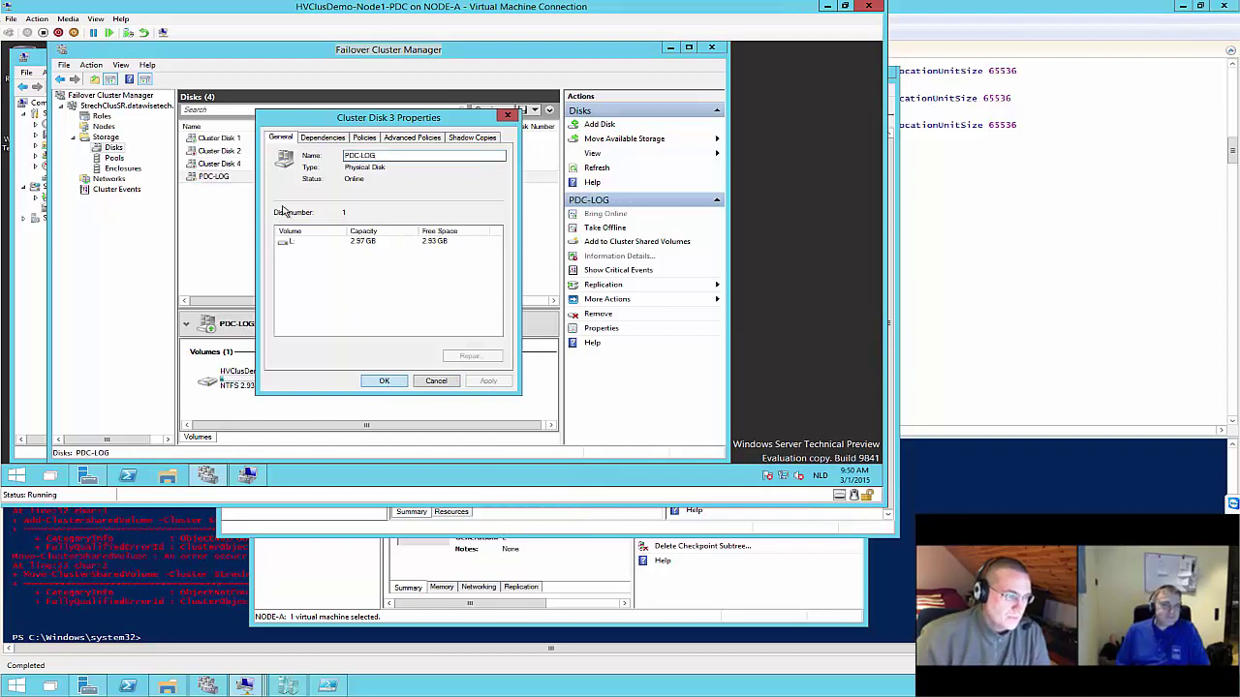
{"action": "left_click", "coordinate": [383, 381]}
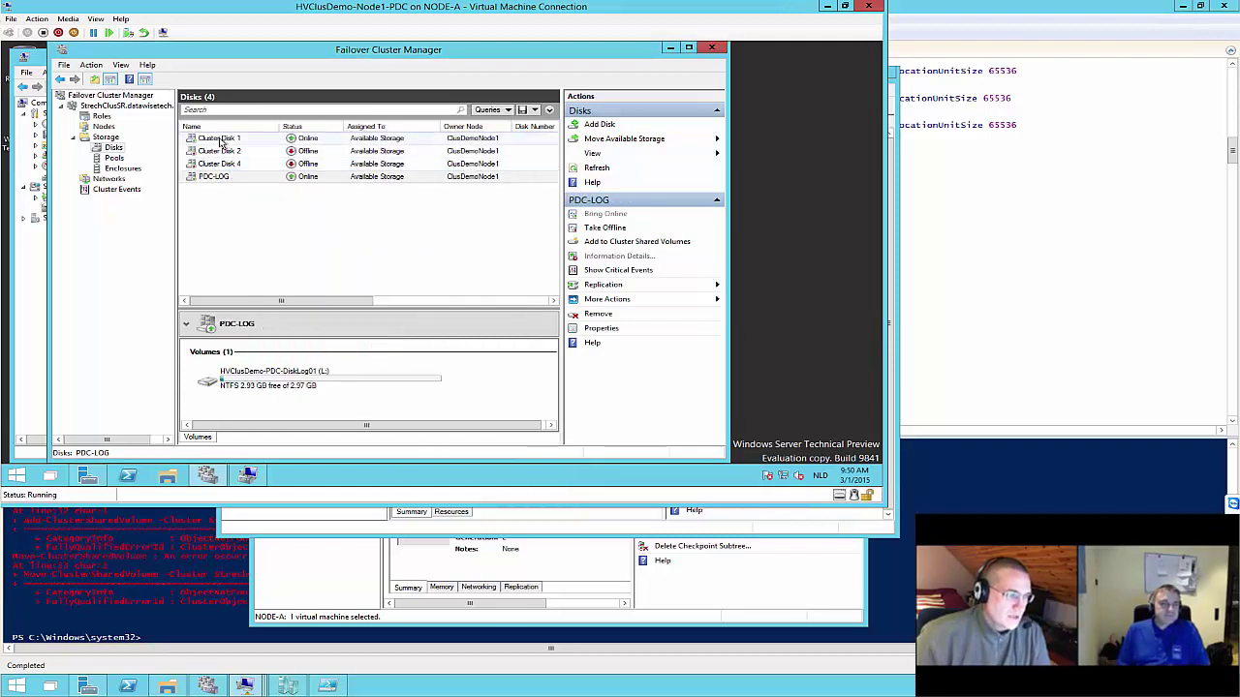
Rename Cluster Disk 1 to PDC-DATA
{"action": "right_click", "coordinate": [211, 143]}
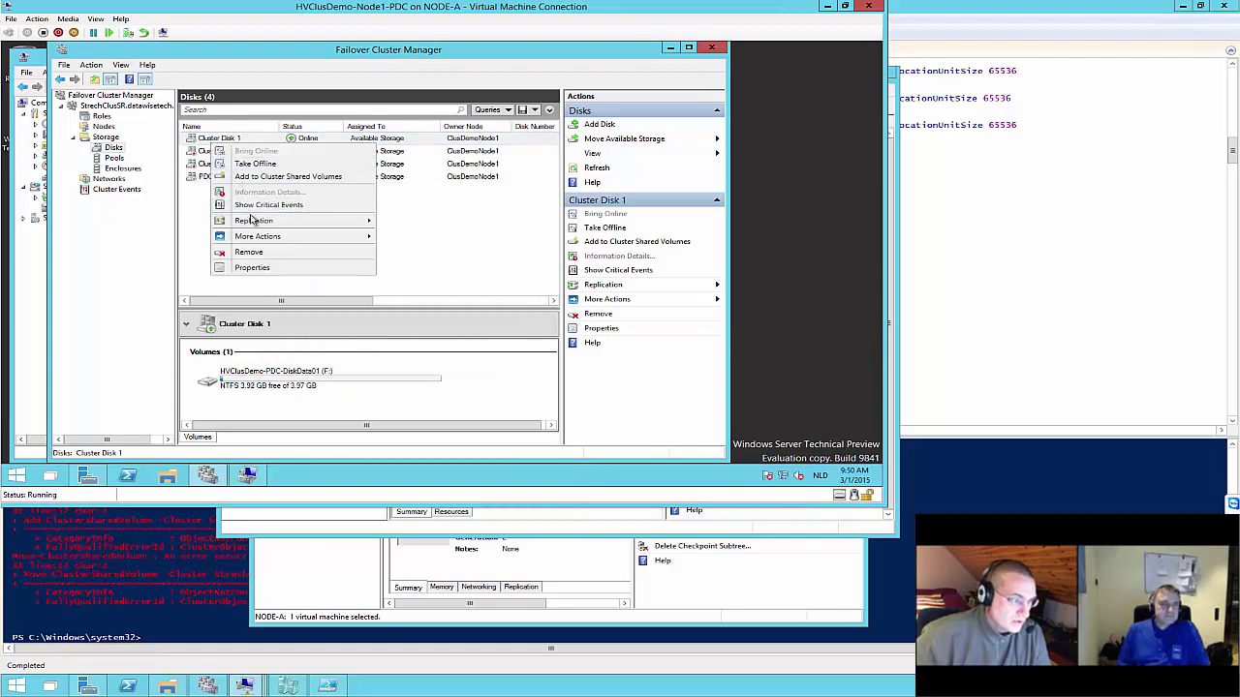
{"action": "left_click", "coordinate": [251, 268]}
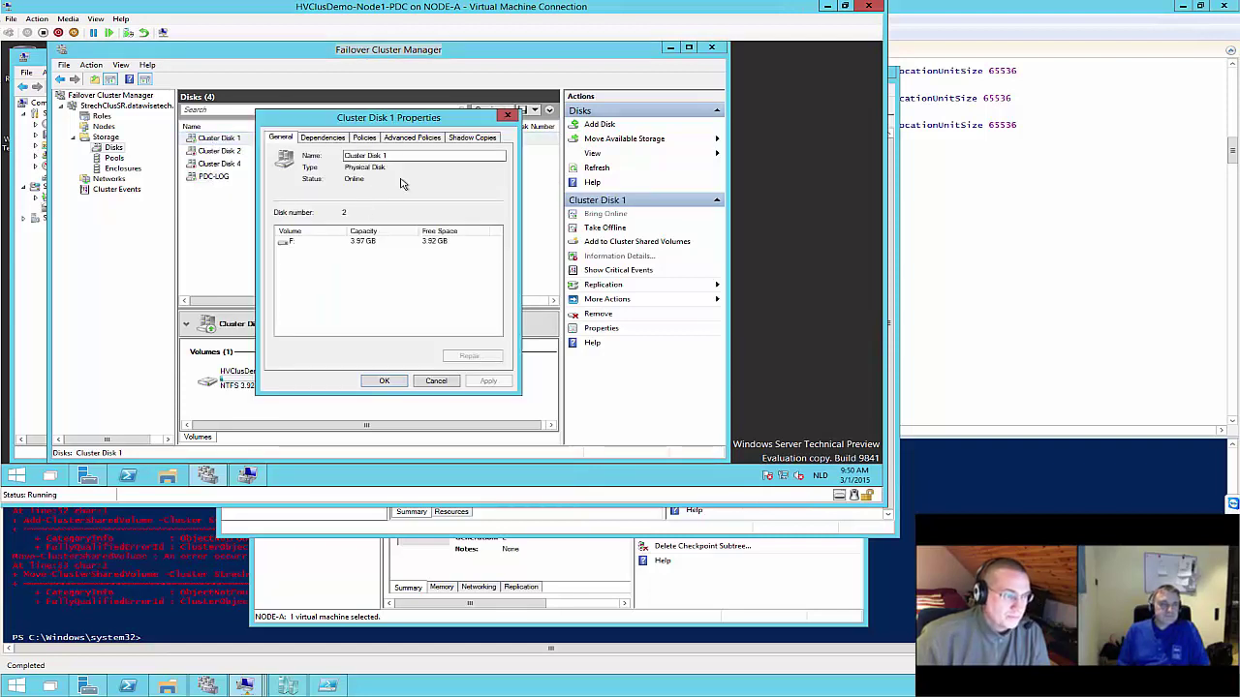
{"action": "type", "text": "F"}
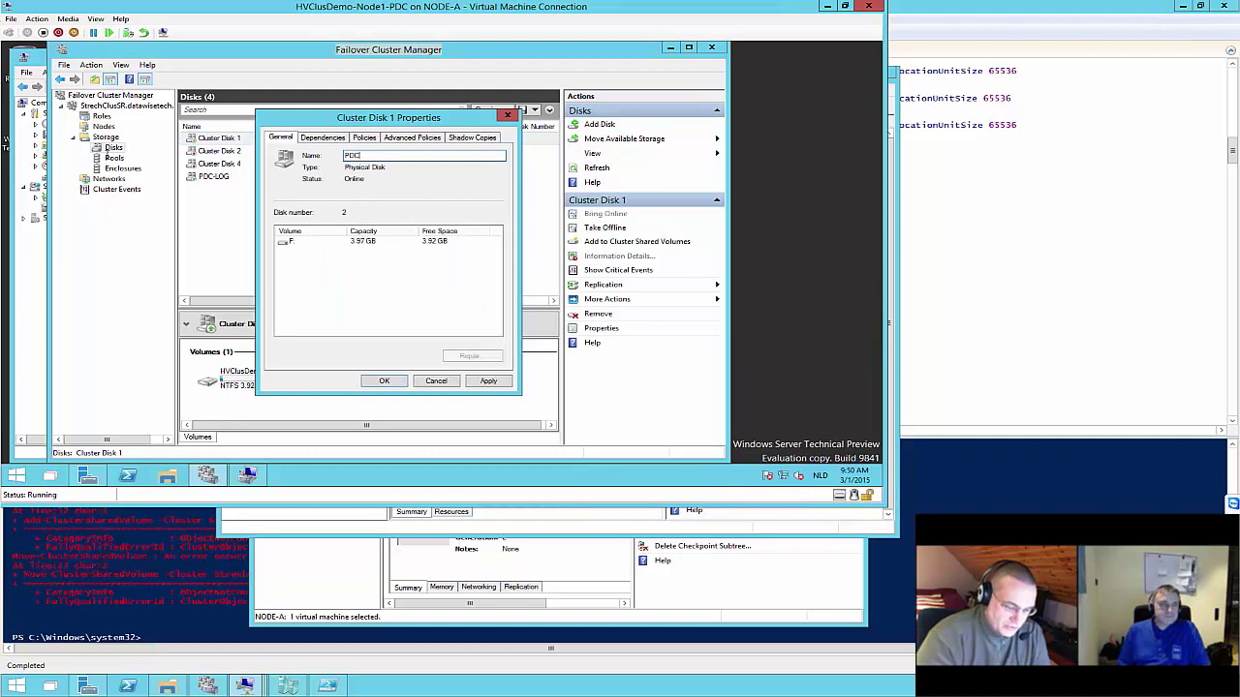
{"action": "left_click", "coordinate": [488, 381]}
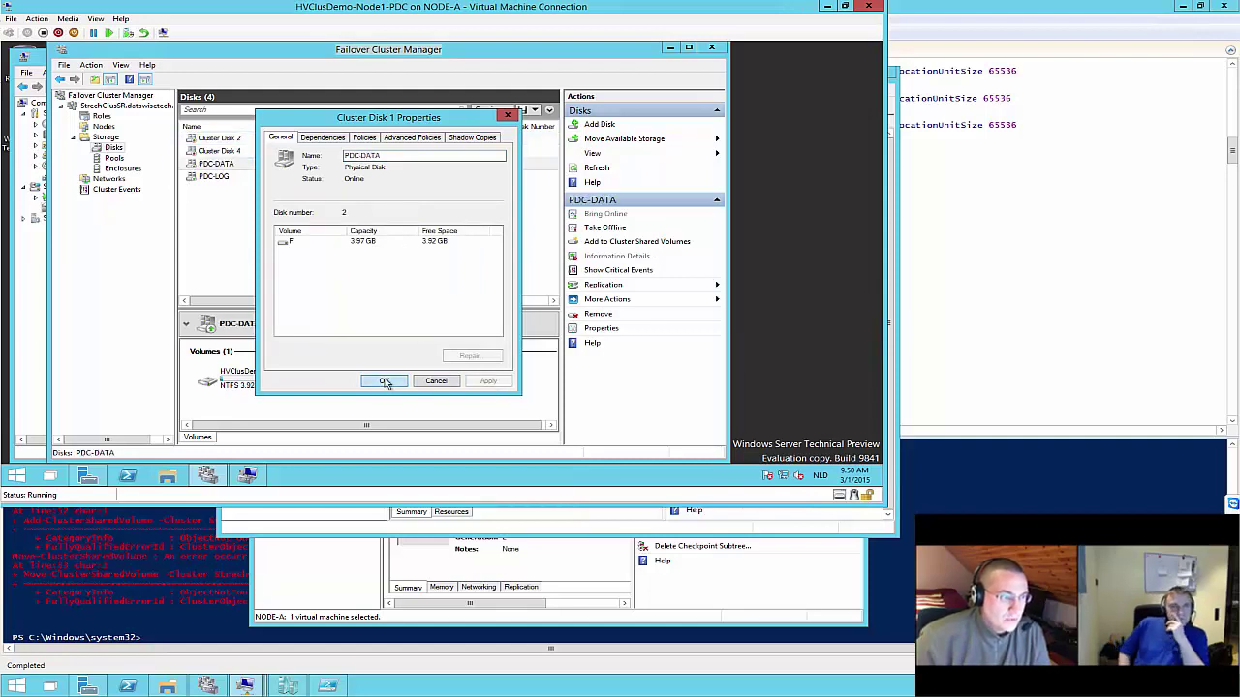
{"action": "left_click", "coordinate": [384, 382]}
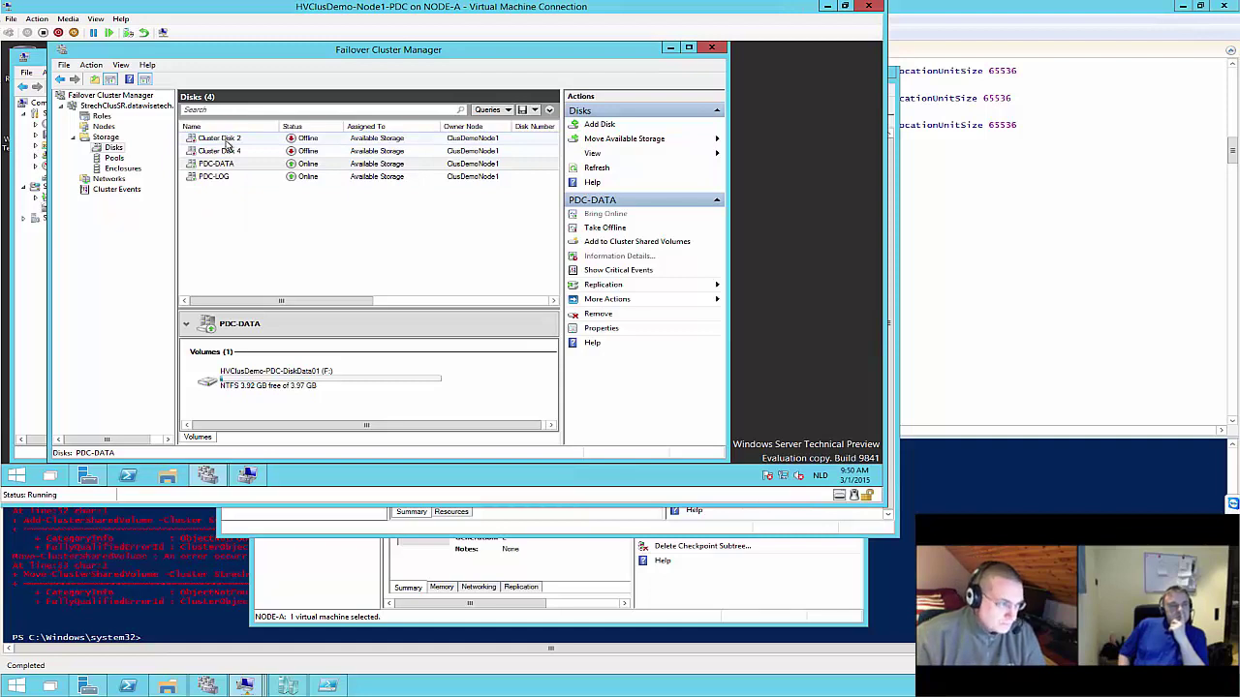
Inspect Cluster Disk 2's properties, confirming it is offline with no disk number
{"action": "right_click", "coordinate": [224, 143]}
{"action": "left_click", "coordinate": [273, 271]}
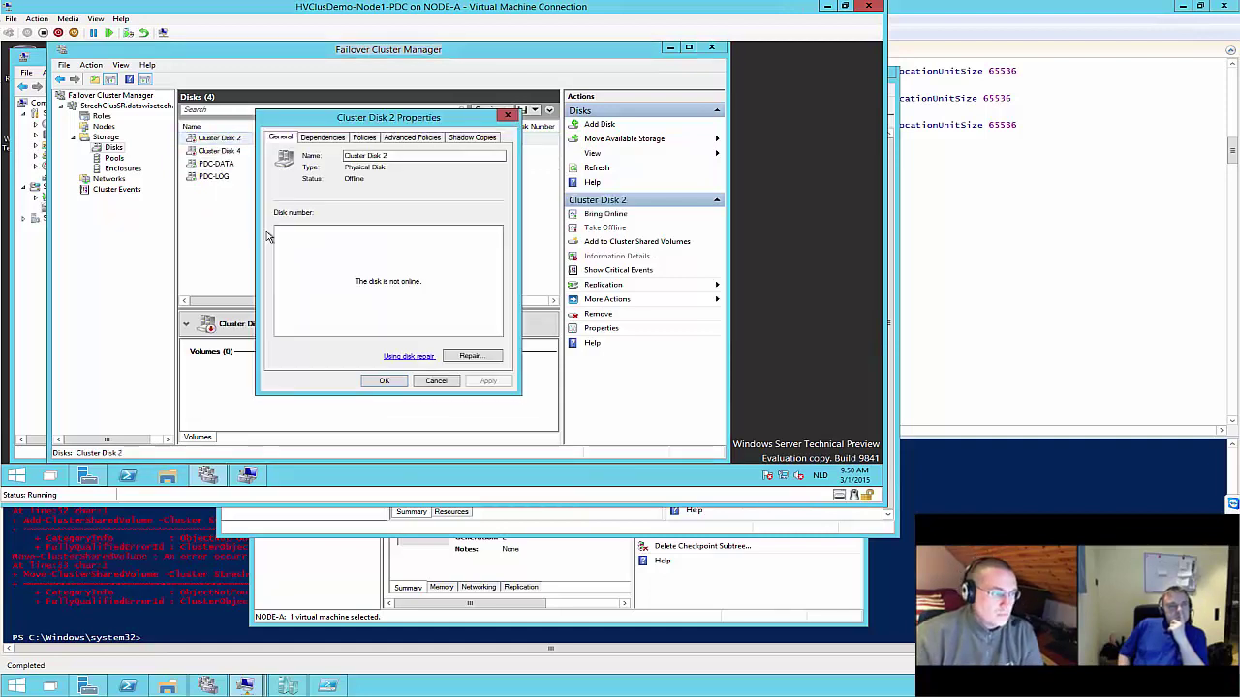
{"action": "left_click_drag", "start_coordinate": [384, 118], "coordinate": [572, 211]}
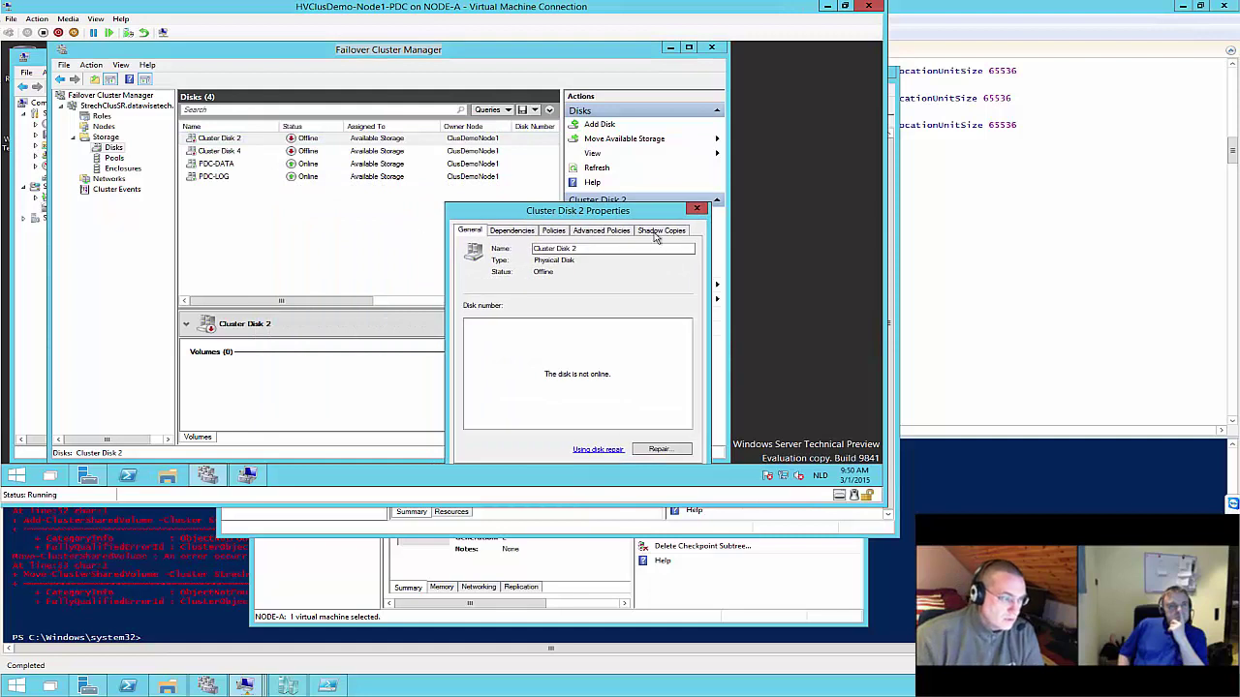
{"action": "left_click", "coordinate": [696, 209]}
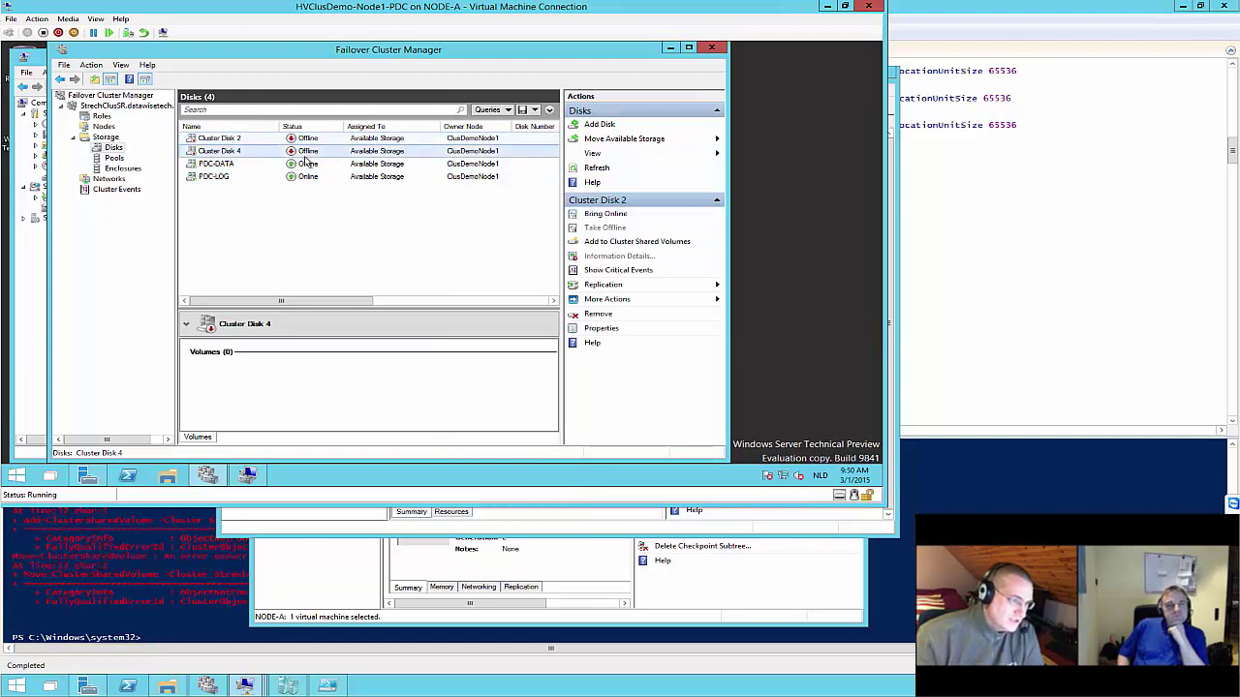
{"action": "mouse_move", "coordinate": [245, 685]}
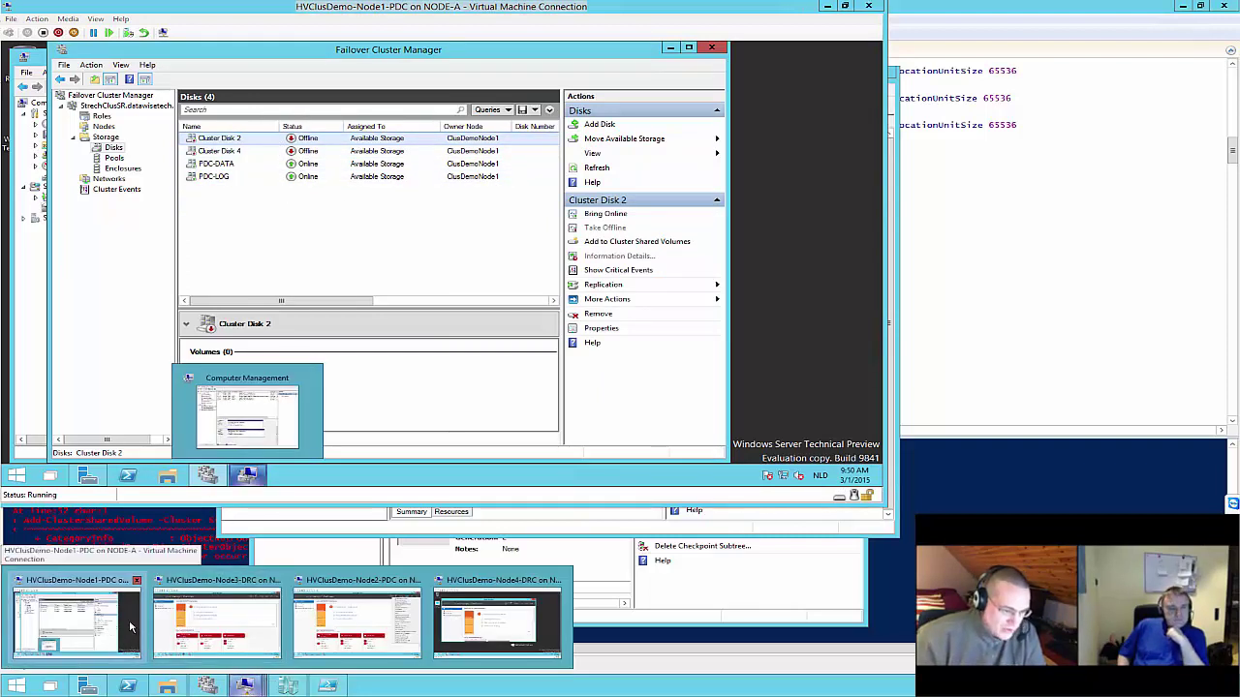
On the DRC node, cancel Add Disks to a Cluster and review Cluster Disk 4 and PDC-DATA
{"action": "left_click", "coordinate": [249, 586]}
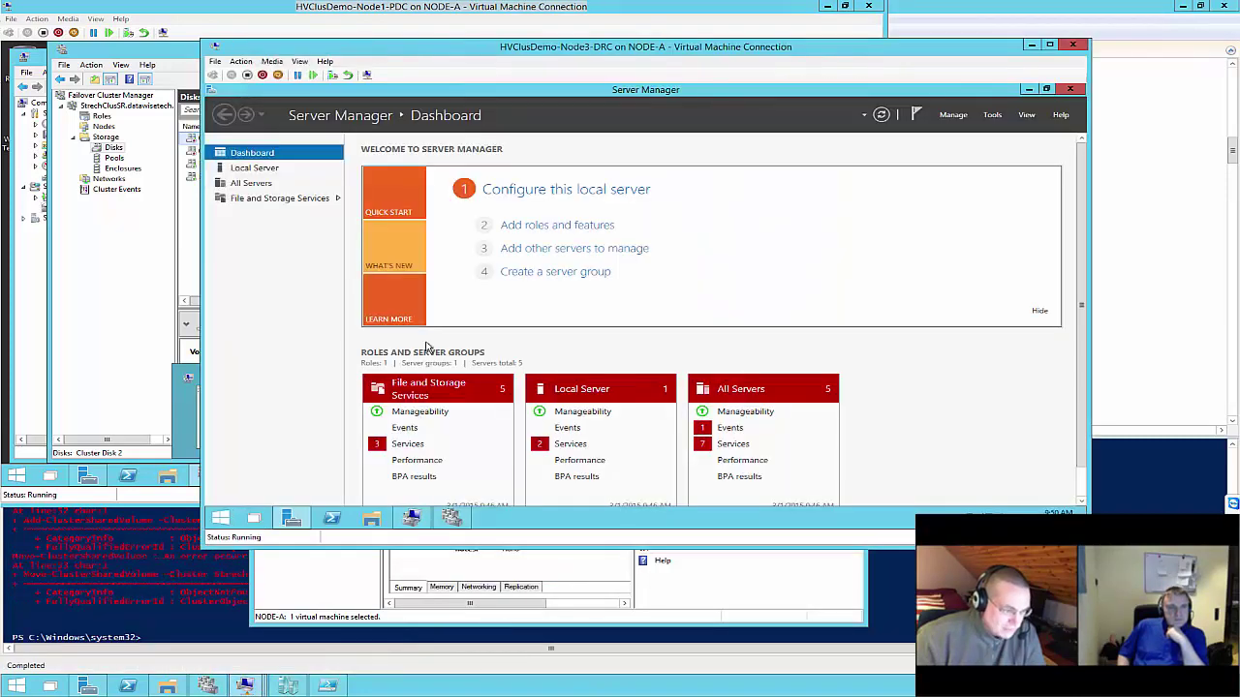
{"action": "left_click", "coordinate": [464, 521]}
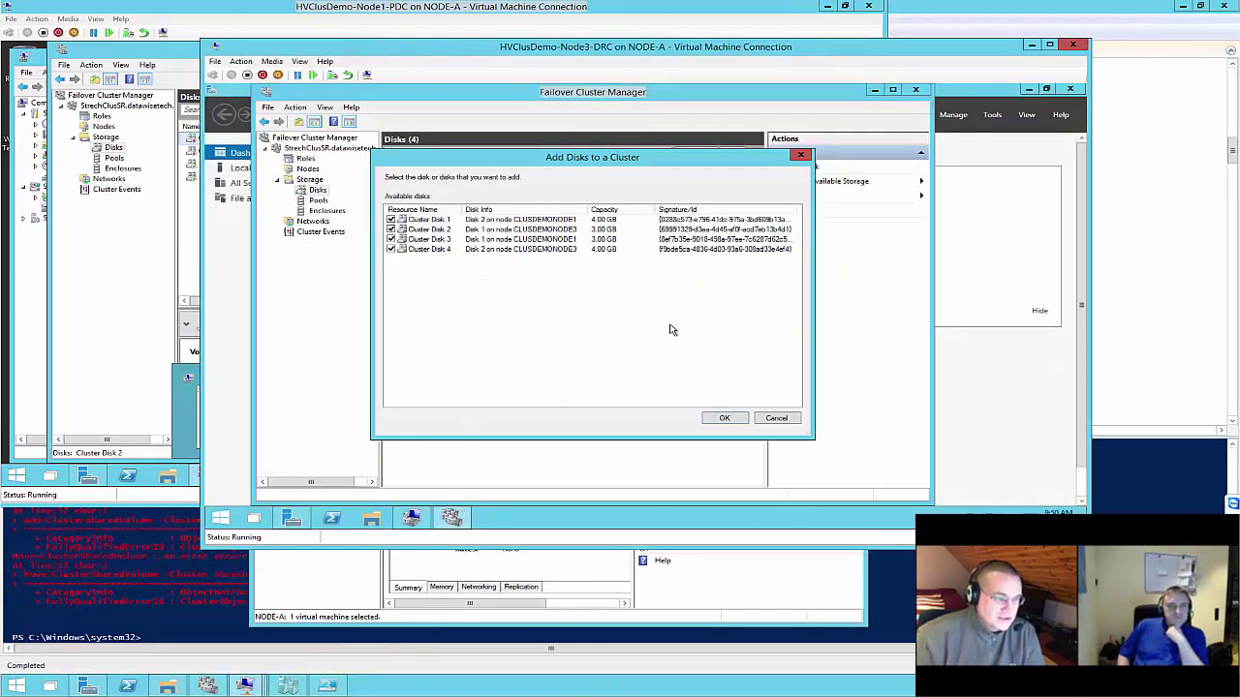
{"action": "left_click", "coordinate": [778, 419]}
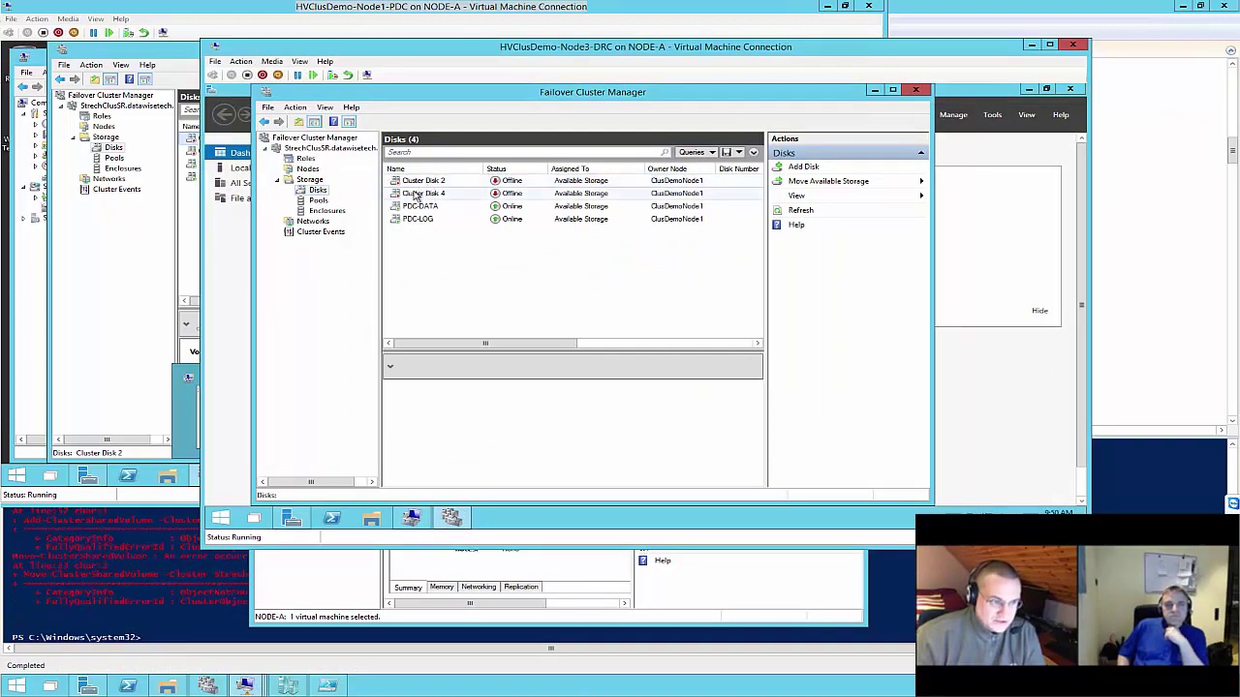
{"action": "left_click", "coordinate": [416, 193]}
{"action": "left_click", "coordinate": [416, 207]}
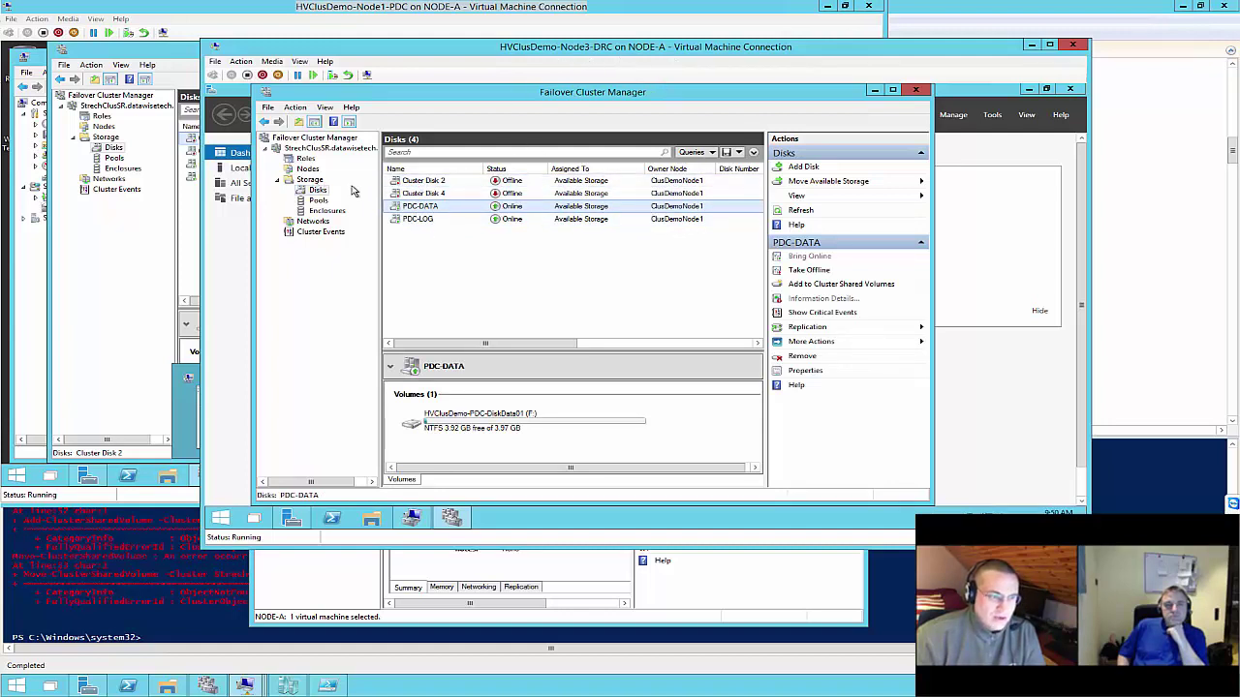
Inspect the offline Cluster Disks 2 and 4 without acting, then view Storage and the empty Roles list
{"action": "left_click", "coordinate": [426, 181]}
{"action": "left_click", "coordinate": [431, 193], "text": "ctrl"}
{"action": "right_click", "coordinate": [429, 196]}
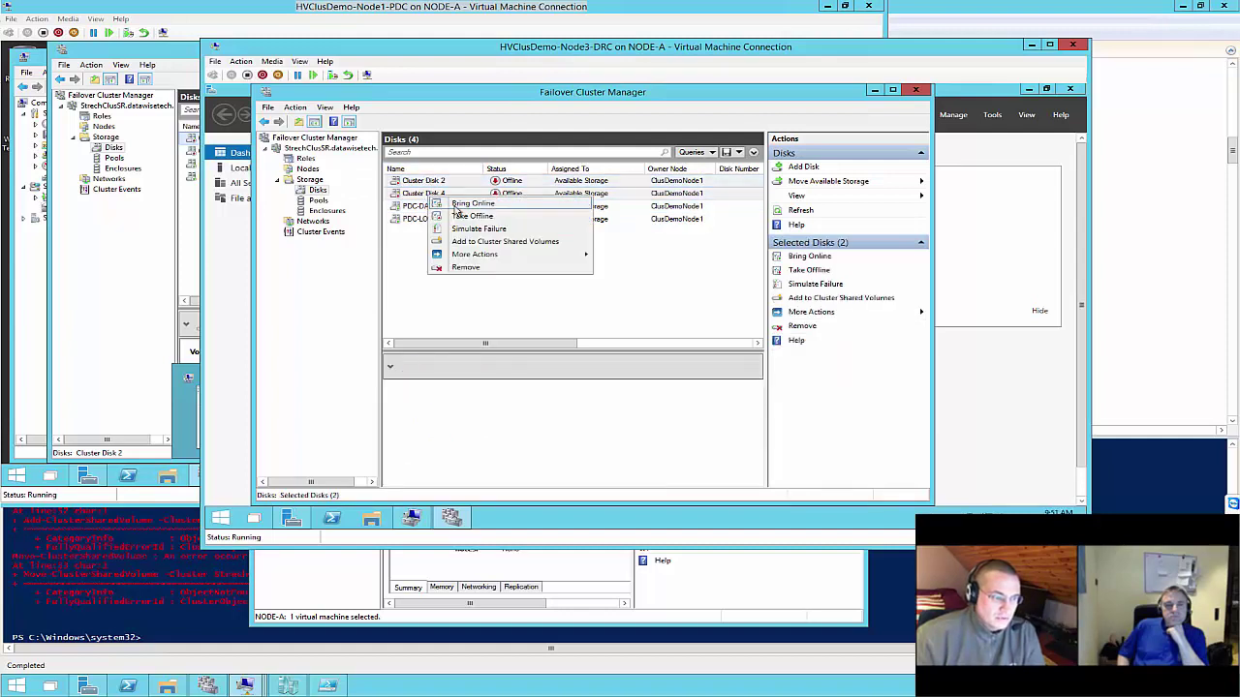
{"action": "left_click", "coordinate": [329, 240]}
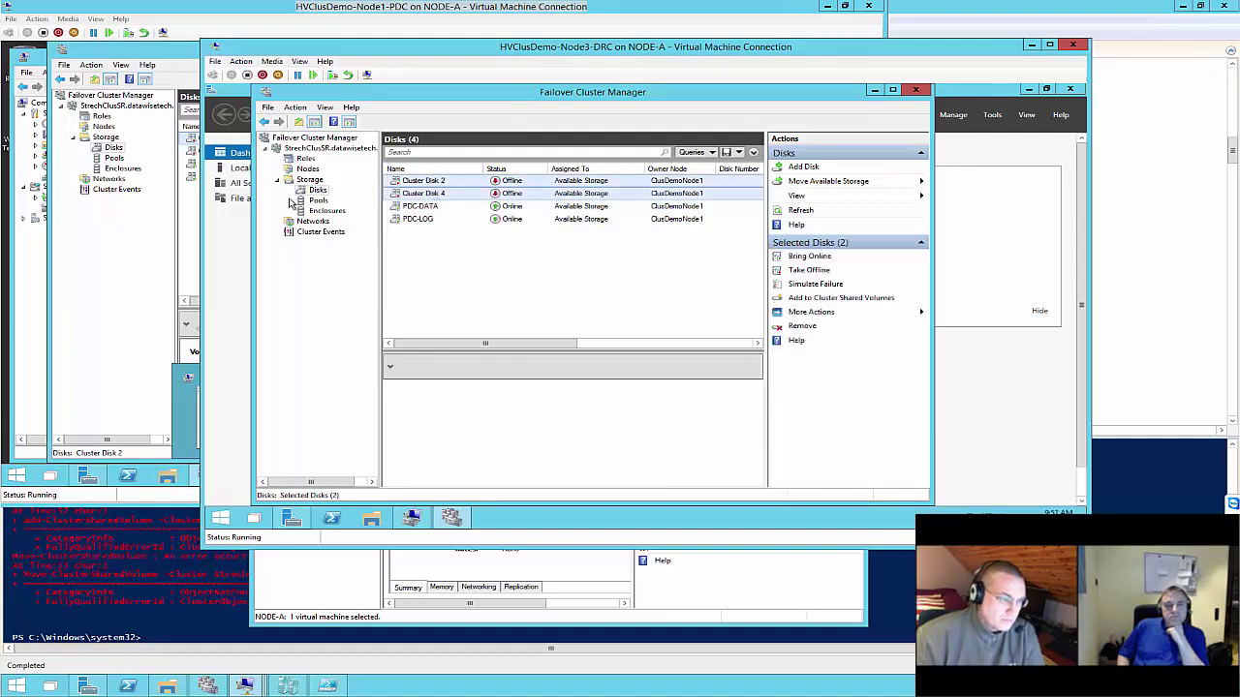
{"action": "left_click", "coordinate": [308, 180]}
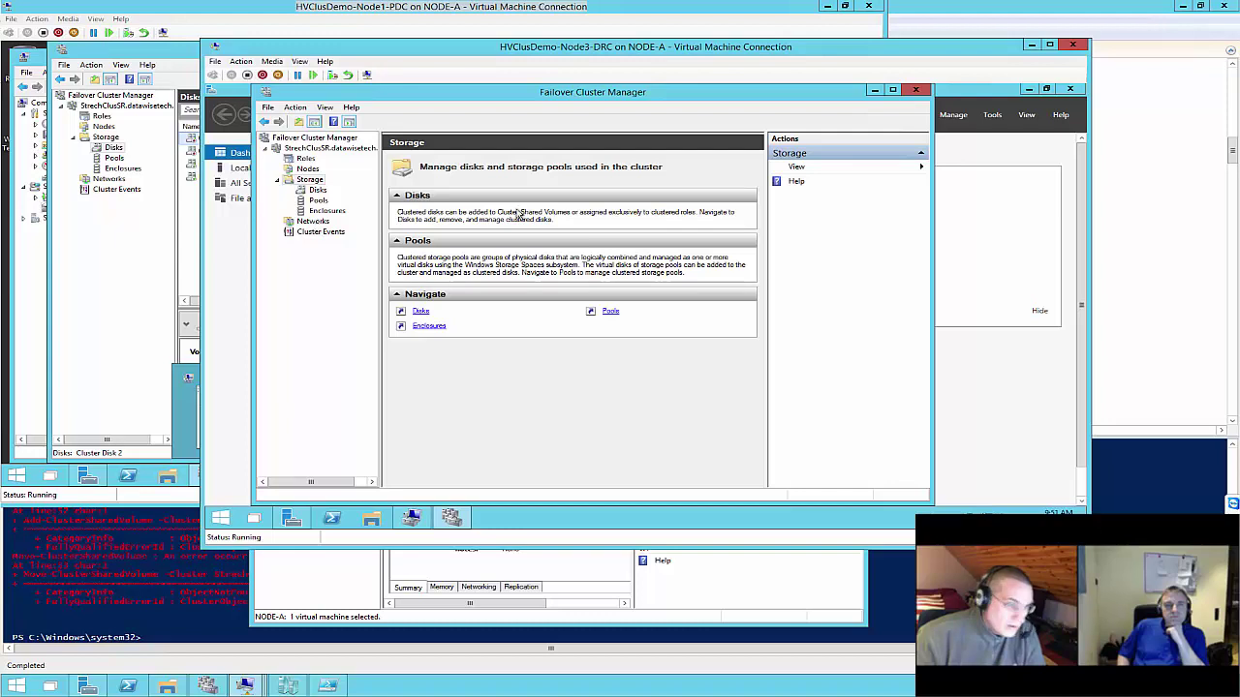
{"action": "left_click", "coordinate": [305, 160]}
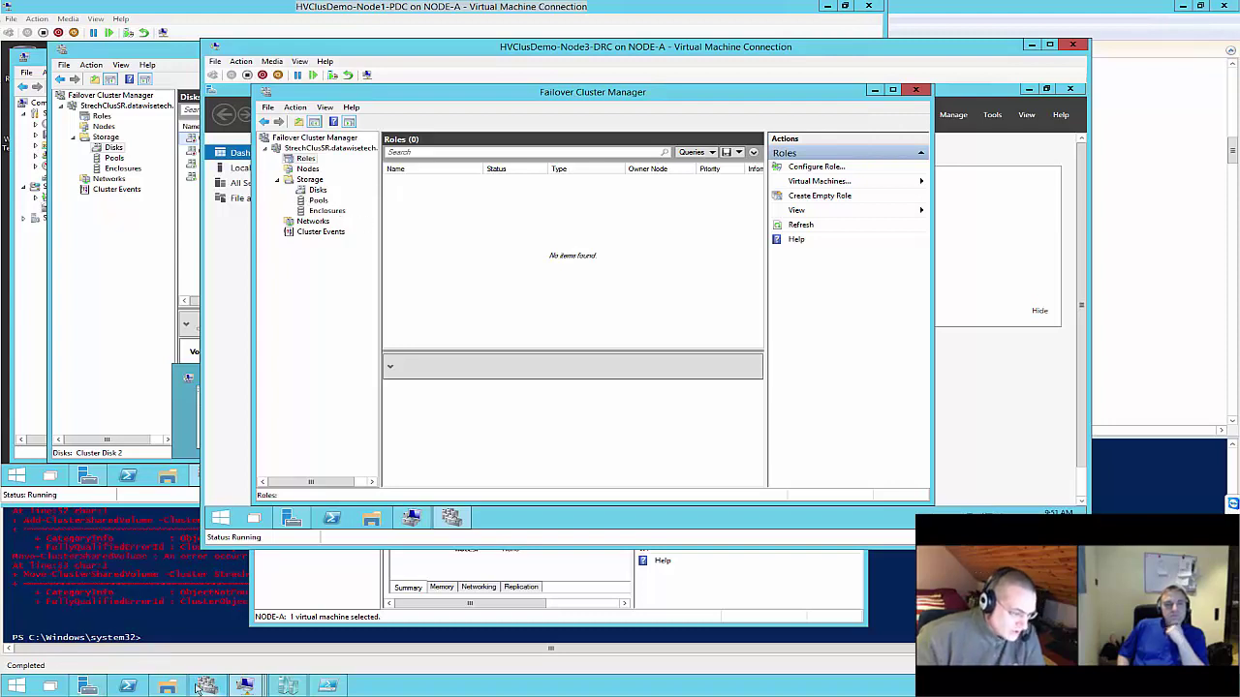
Back in PowerShell ISE, select line 161, the Move-ClusterGroup command targeting ClusDemoNode3
{"action": "left_click", "coordinate": [326, 685]}
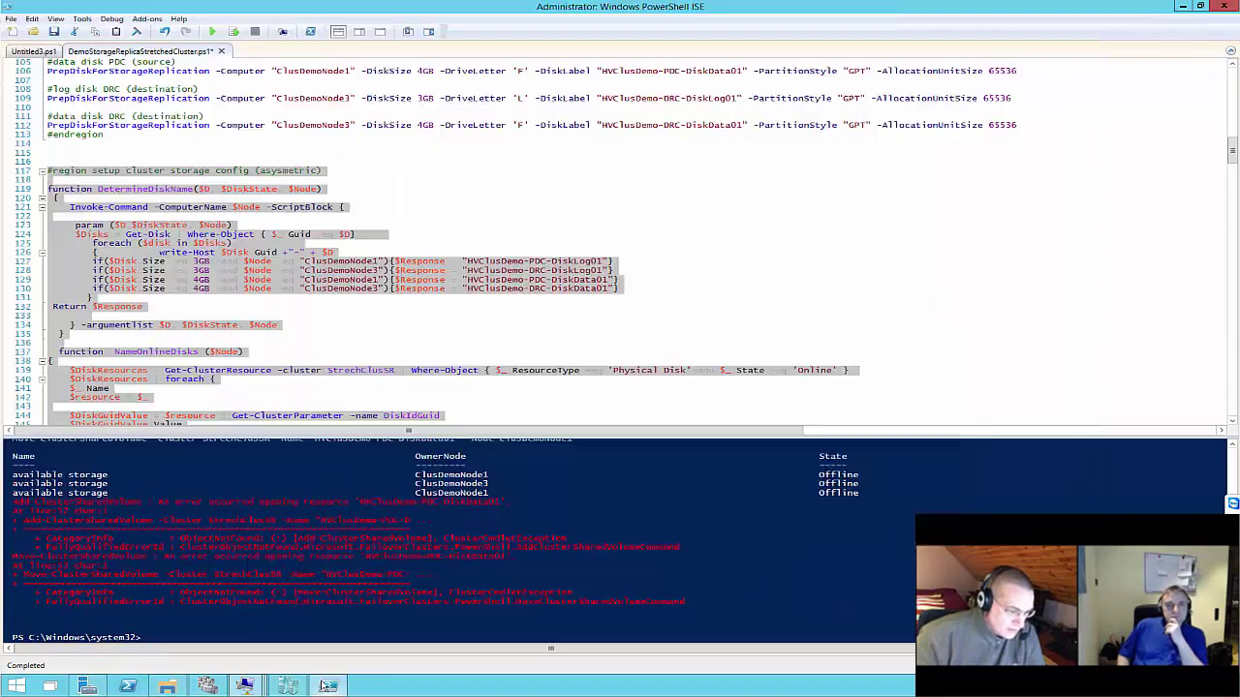
{"action": "scroll", "coordinate": [285, 242], "scroll_direction": "down", "scroll_amount": 2}
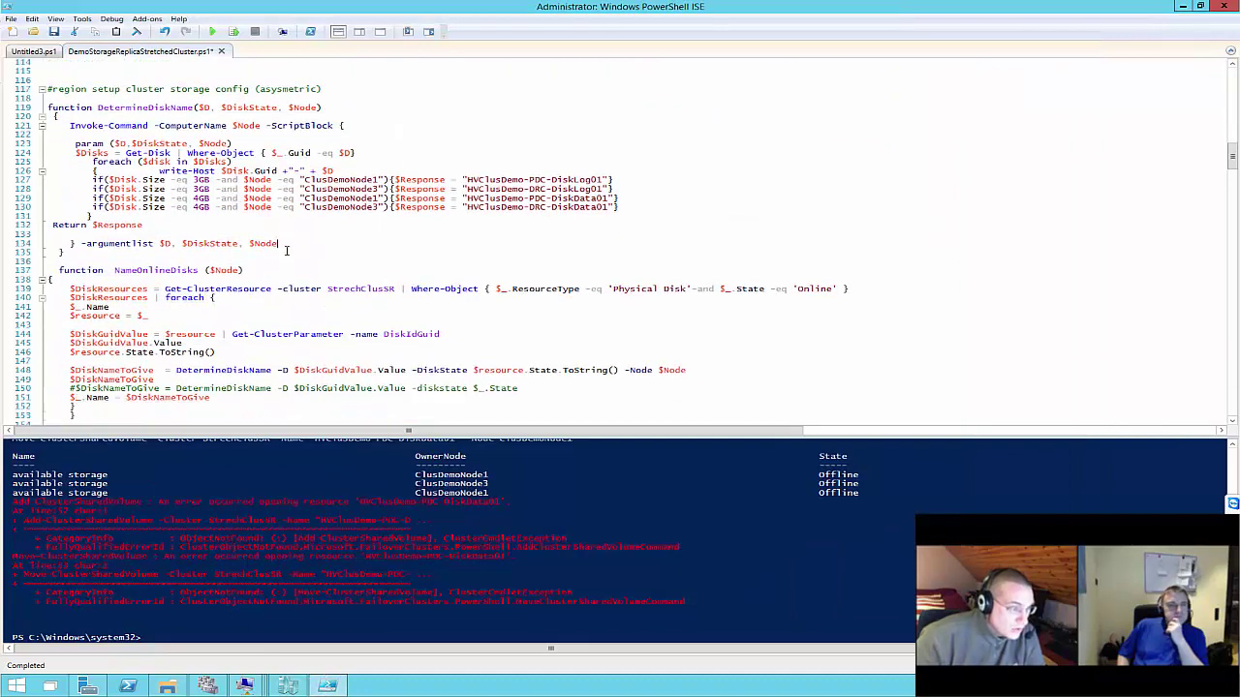
{"action": "scroll", "coordinate": [296, 356], "scroll_direction": "down", "scroll_amount": 2}
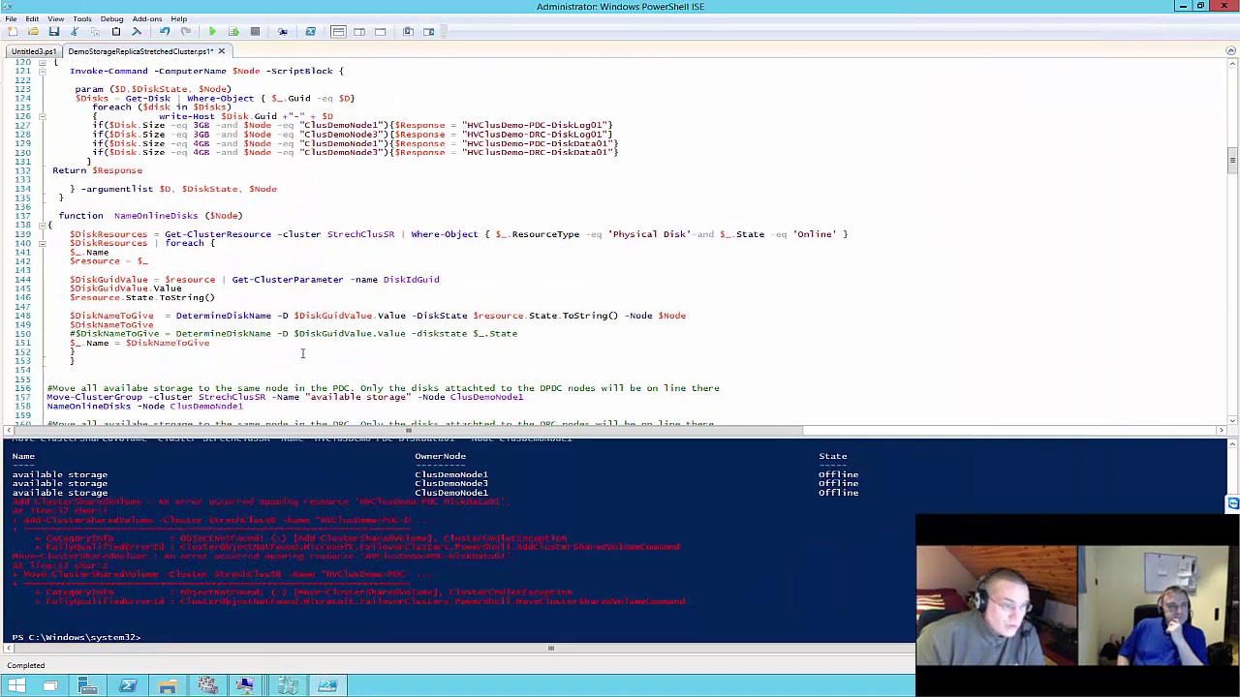
{"action": "scroll", "coordinate": [302, 354], "scroll_direction": "up", "scroll_amount": 10}
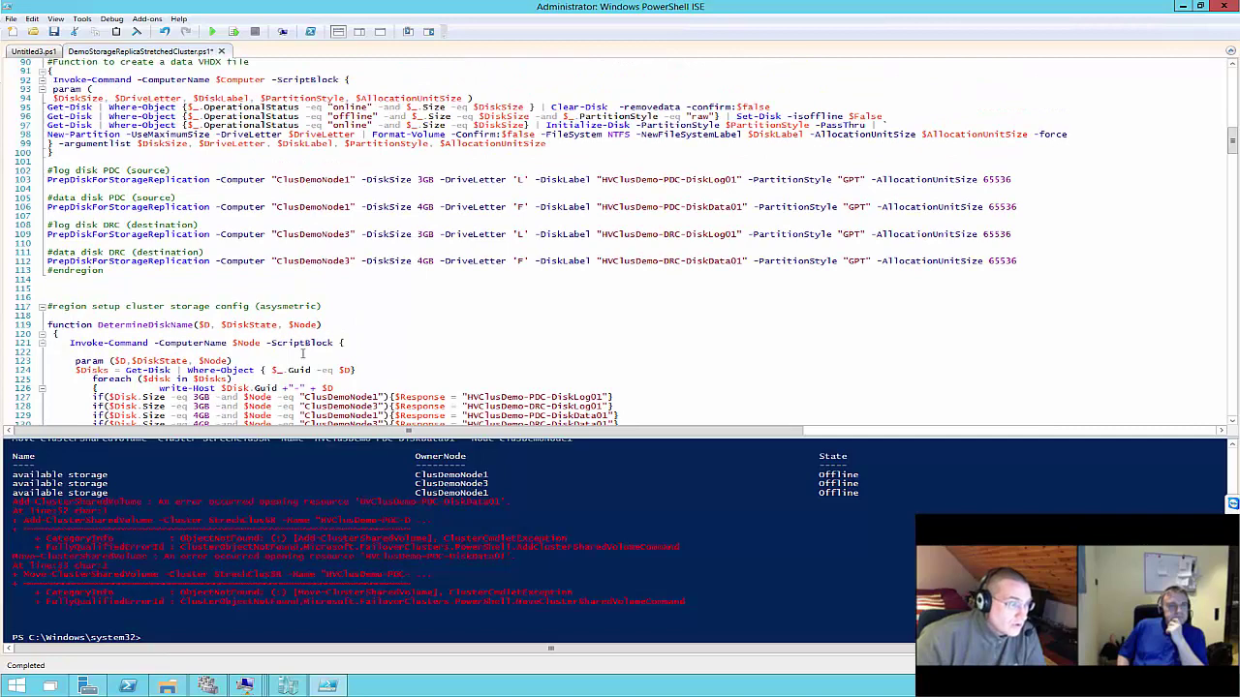
{"action": "scroll", "coordinate": [303, 354], "scroll_direction": "up", "scroll_amount": 3}
{"action": "scroll", "coordinate": [302, 353], "scroll_direction": "down", "scroll_amount": 3}
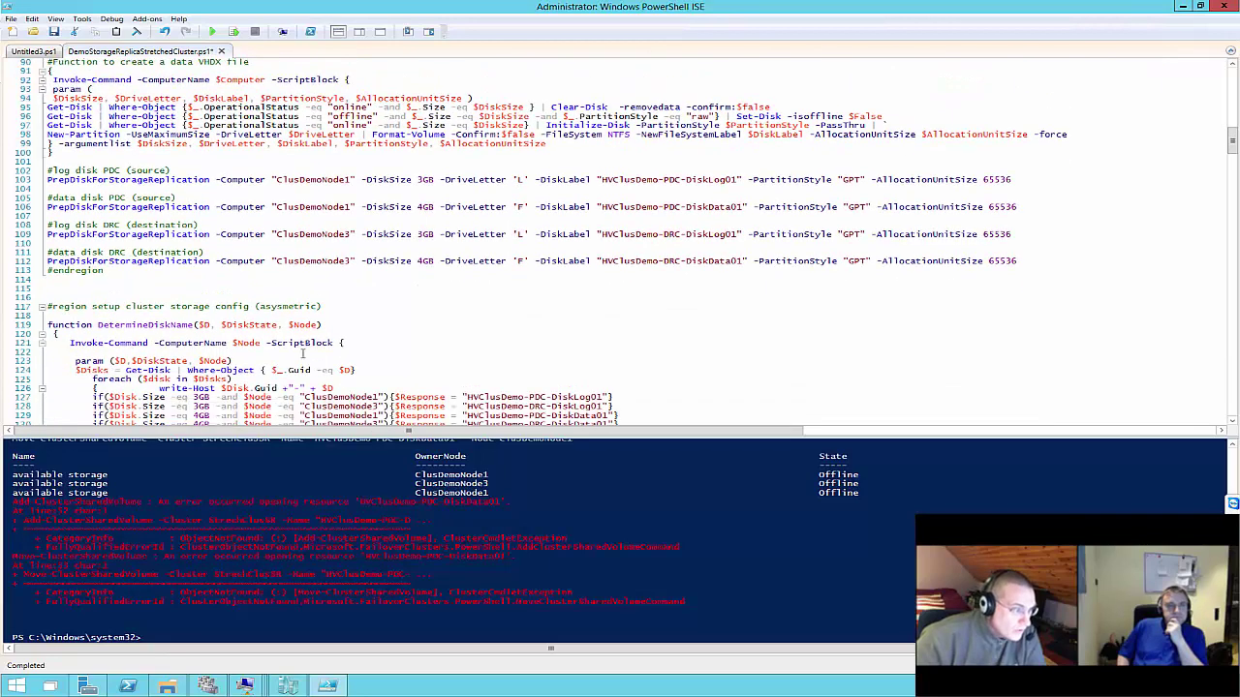
{"action": "scroll", "coordinate": [302, 354], "scroll_direction": "down", "scroll_amount": 8}
{"action": "scroll", "coordinate": [302, 354], "scroll_direction": "down", "scroll_amount": 6}
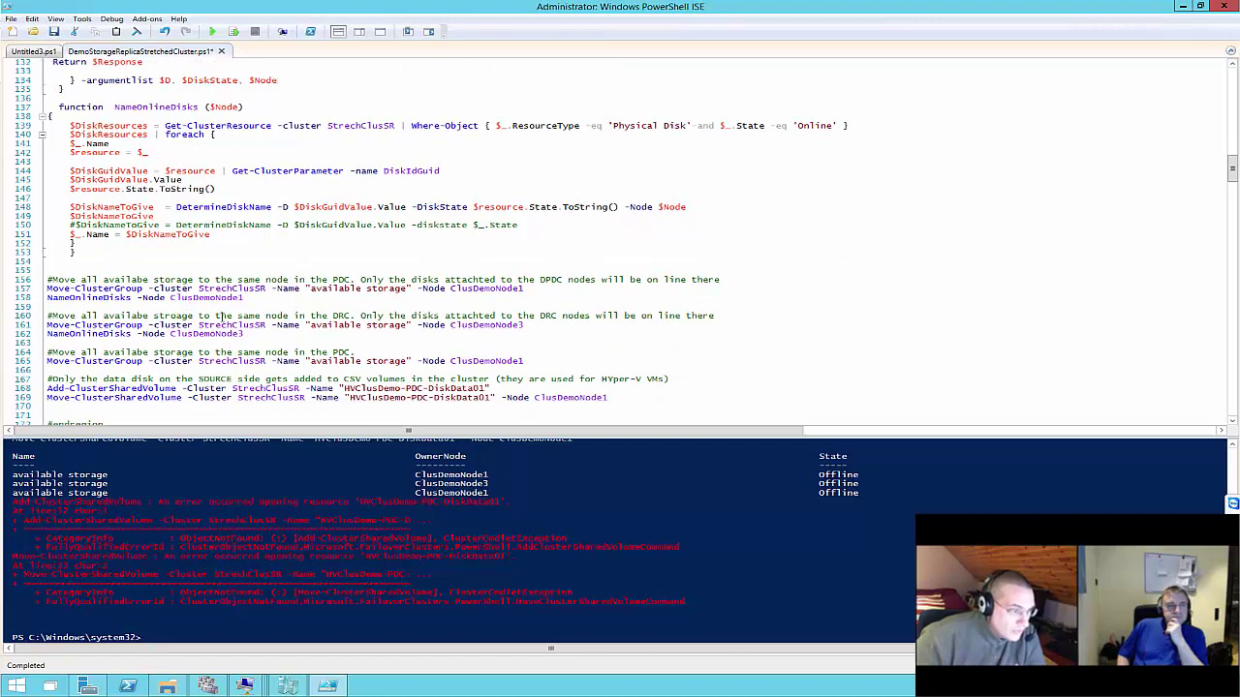
{"action": "triple_click", "coordinate": [533, 328]}
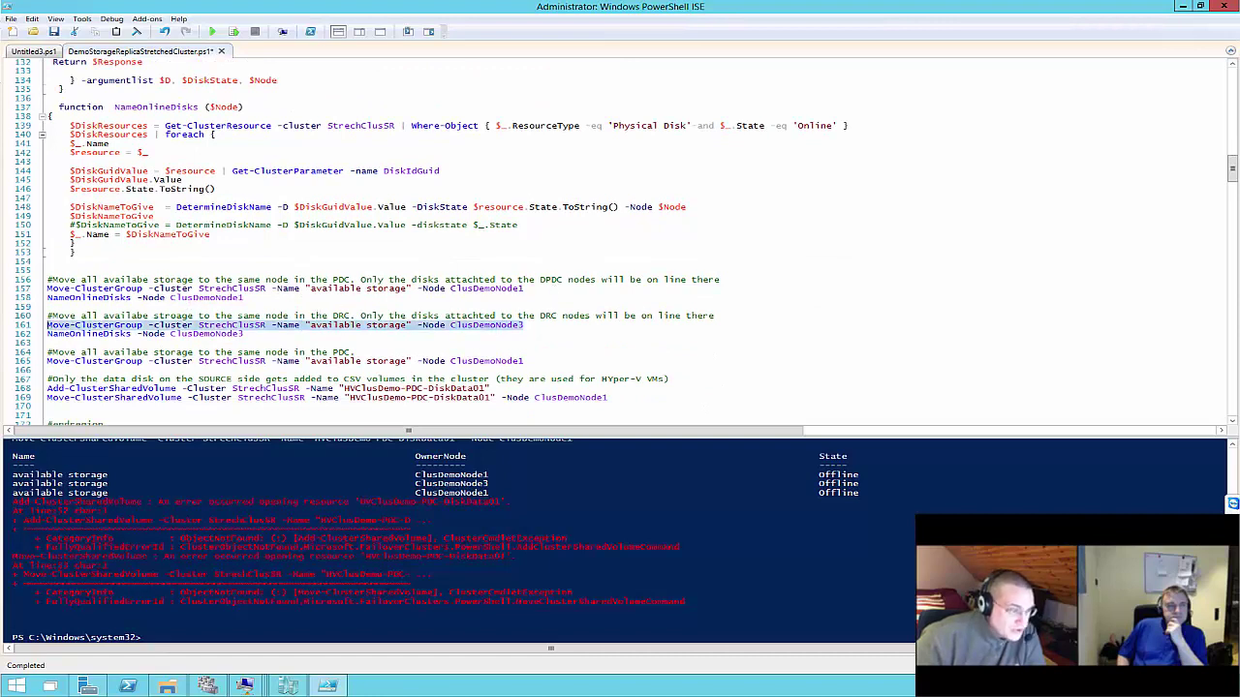
Start a full script run after saving, check the DRC node's disk list, then stop the run
{"action": "left_click", "coordinate": [216, 35]}
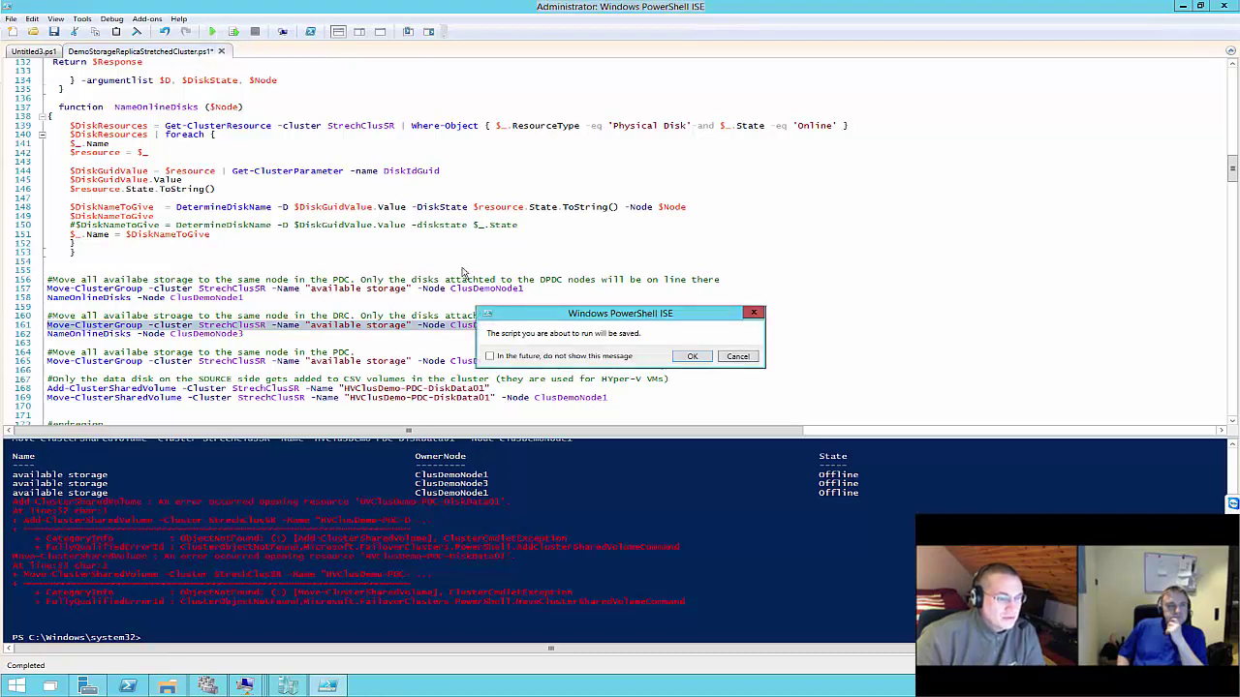
{"action": "left_click", "coordinate": [694, 356]}
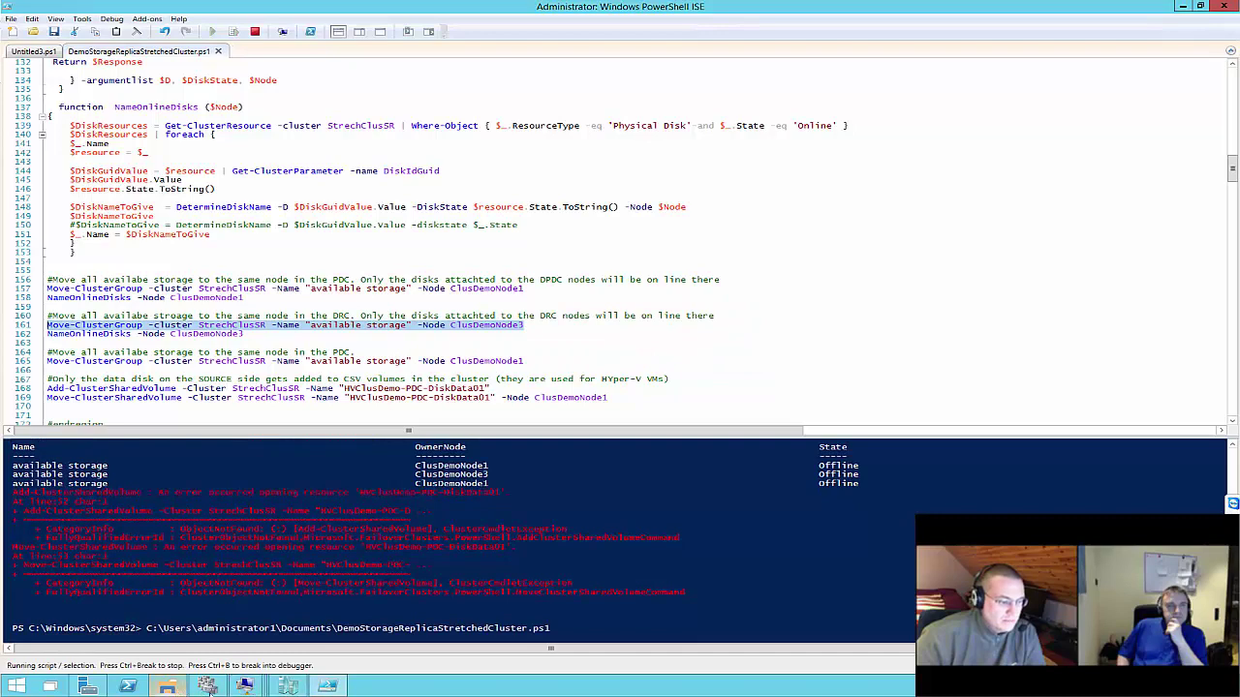
{"action": "mouse_move", "coordinate": [247, 689]}
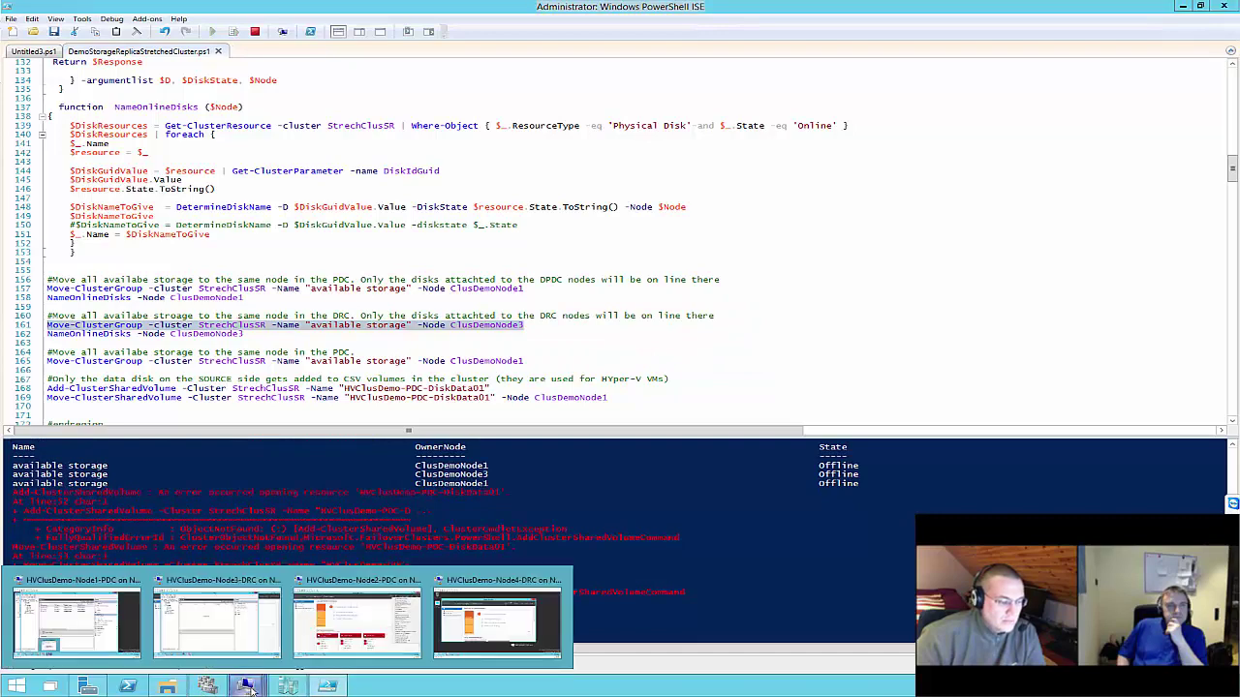
{"action": "left_click", "coordinate": [257, 620]}
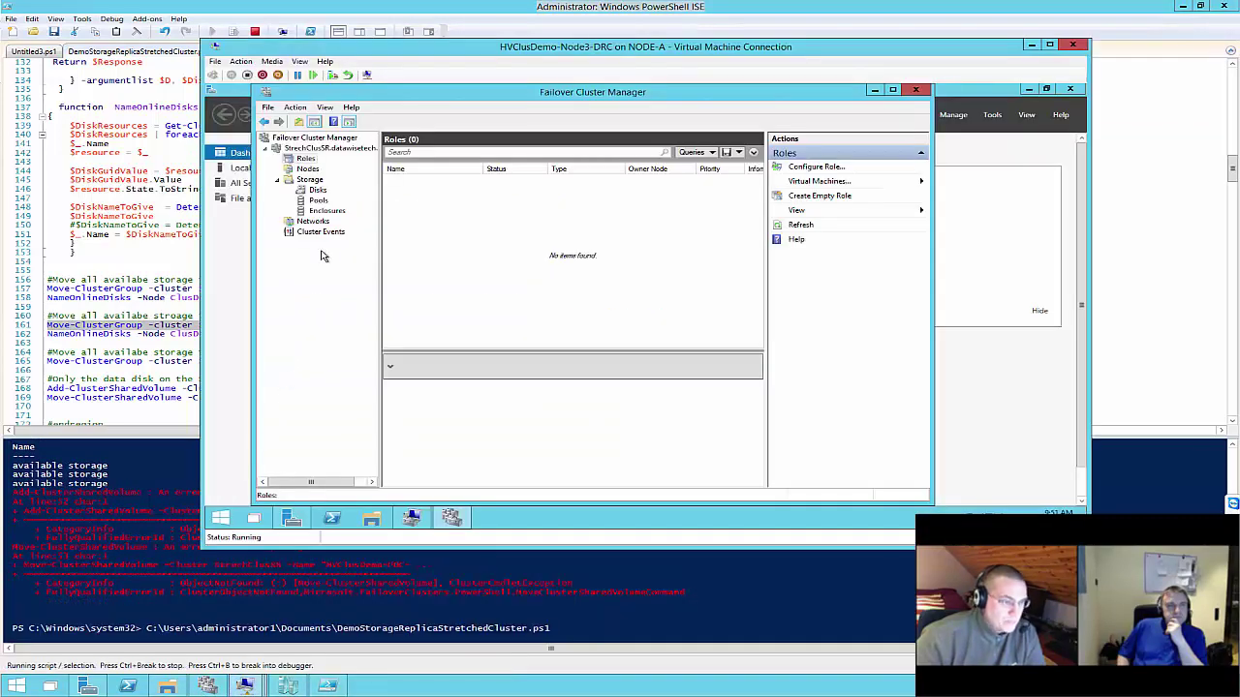
{"action": "left_click", "coordinate": [319, 190]}
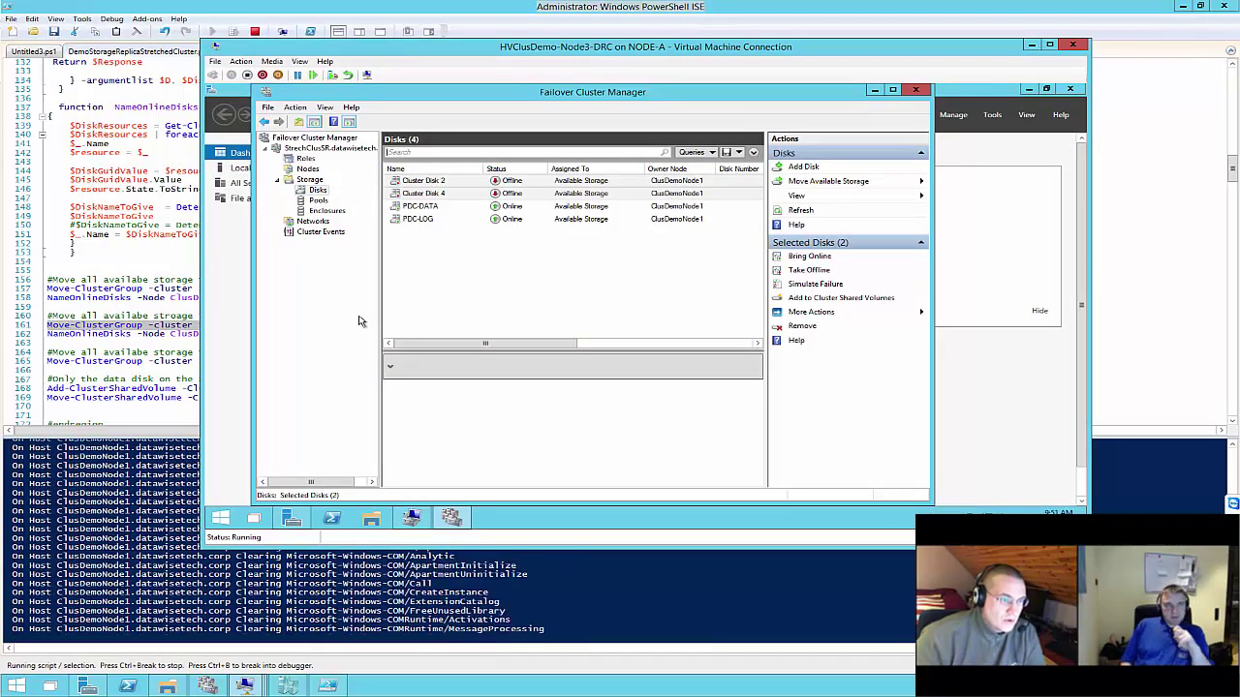
{"action": "left_click", "coordinate": [126, 315]}
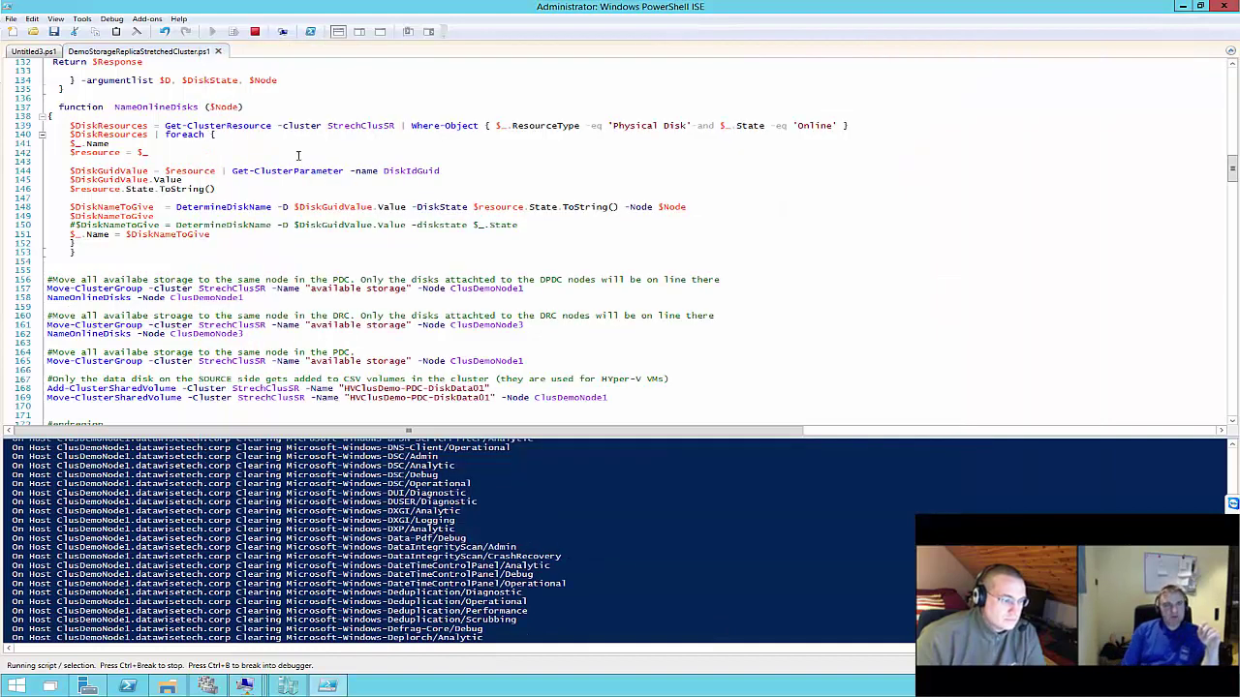
{"action": "left_click", "coordinate": [254, 31]}
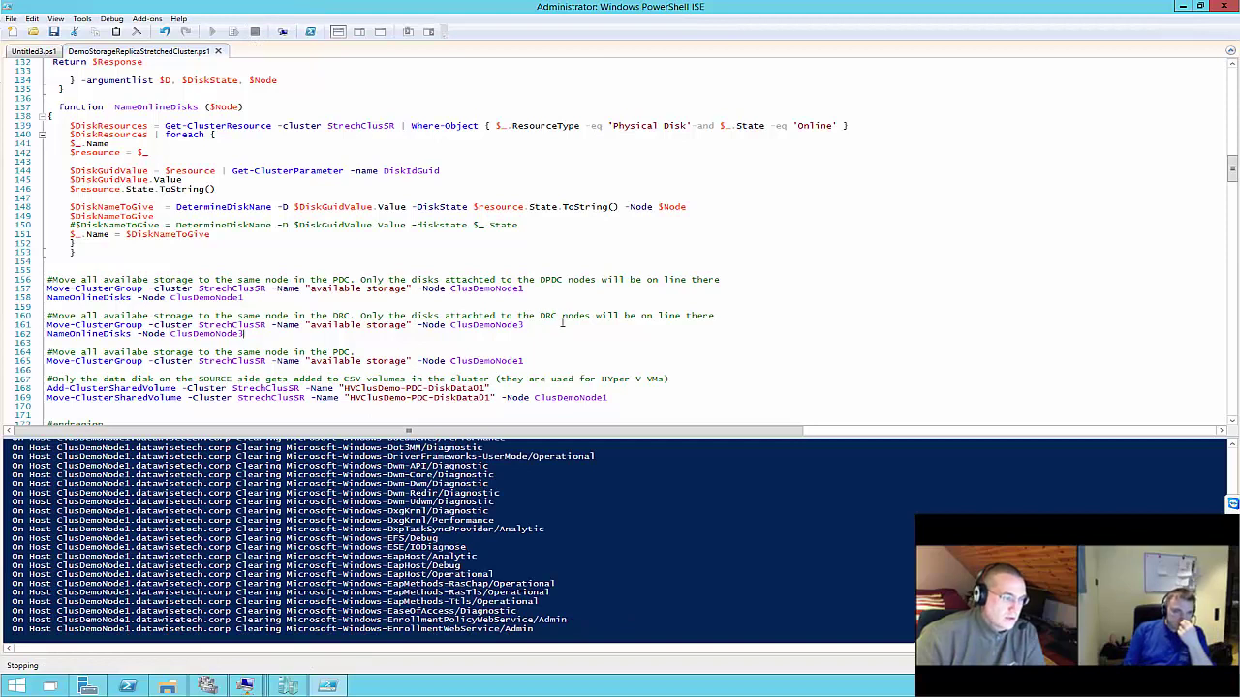
Run only line 161 with Run Selection so available storage moves to ClusDemoNode3
{"action": "left_click_drag", "start_coordinate": [552, 325], "coordinate": [46, 312]}
{"action": "left_click_drag", "start_coordinate": [524, 324], "coordinate": [47, 325]}
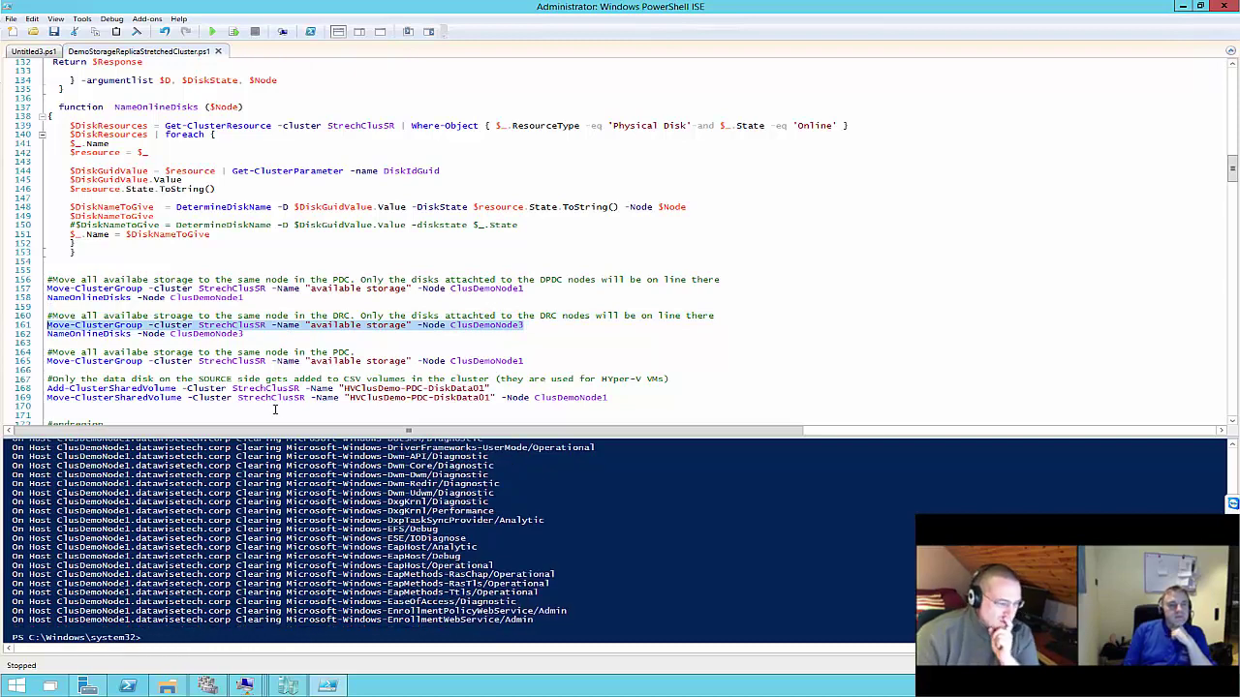
{"action": "left_click", "coordinate": [233, 32]}
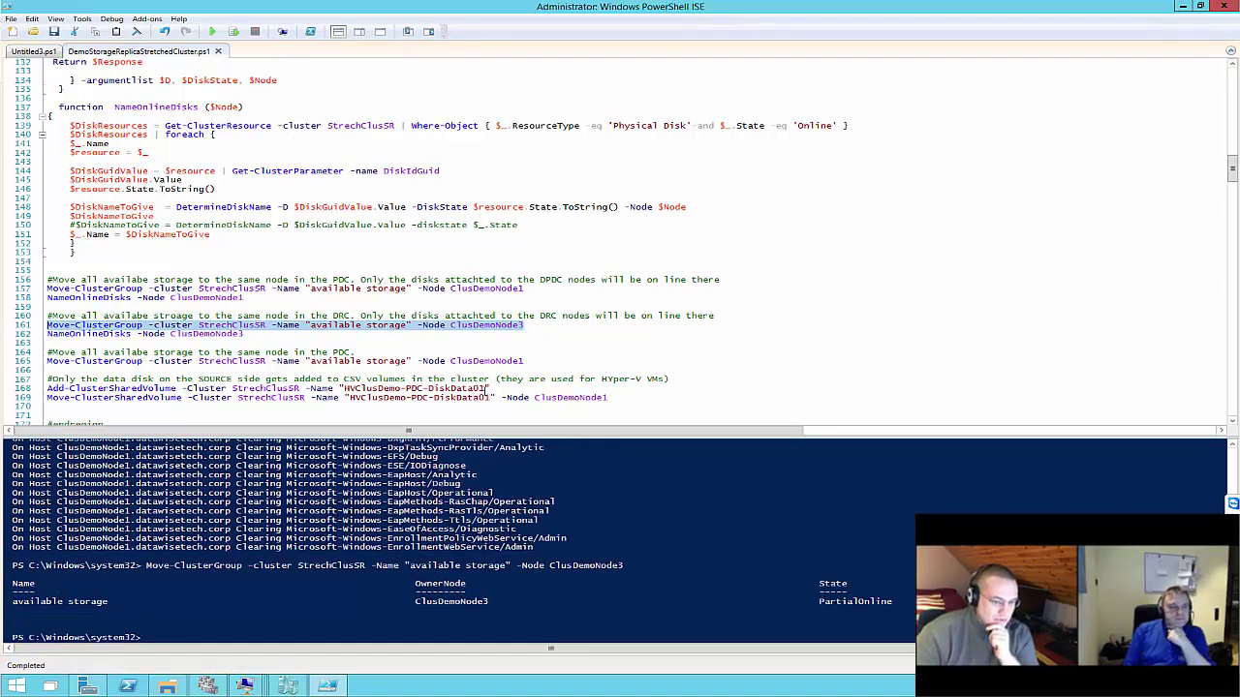
{"action": "key", "text": "alt+Tab"}
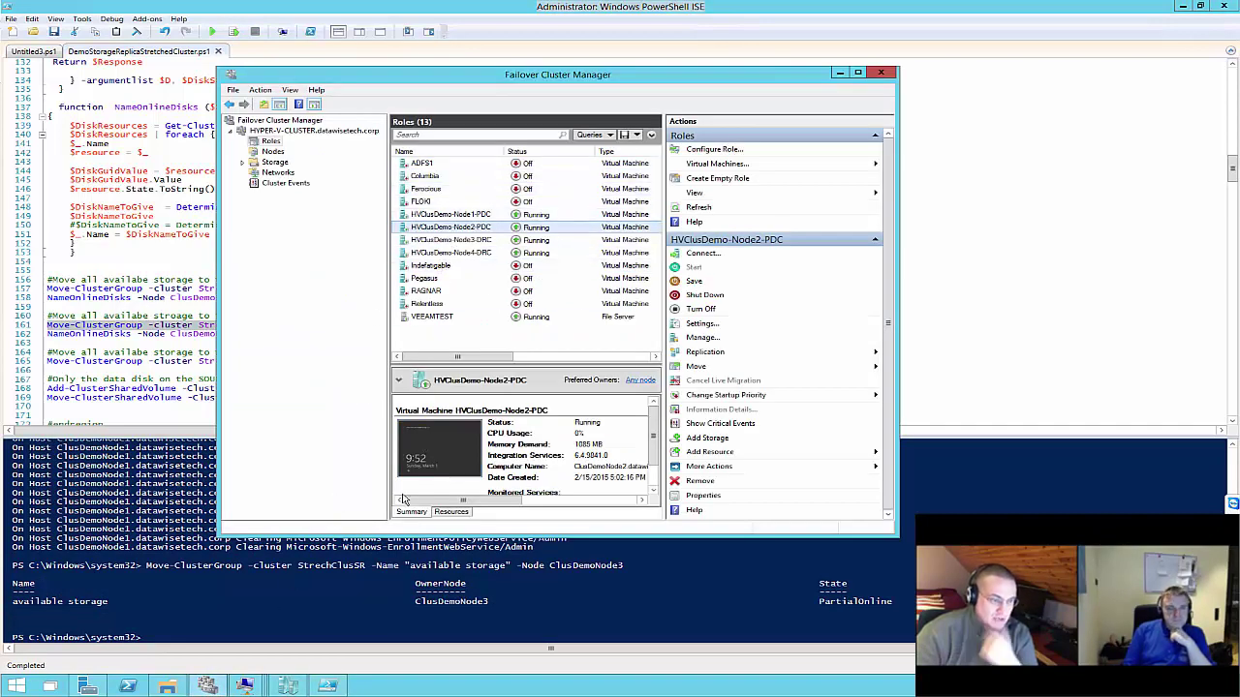
{"action": "left_click", "coordinate": [840, 75]}
On the DRC node, rename Cluster Disk 2 to DRC-LOG in its Properties
{"action": "mouse_move", "coordinate": [244, 686]}
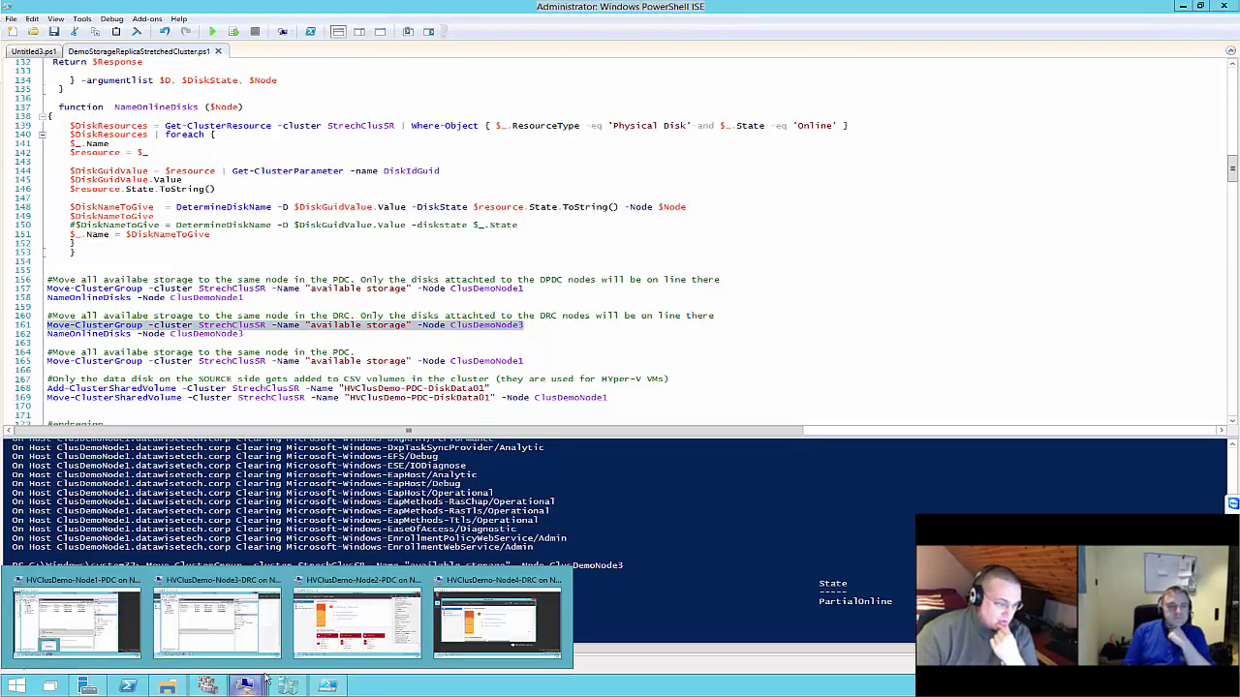
{"action": "left_click", "coordinate": [239, 610]}
{"action": "left_click", "coordinate": [441, 182]}
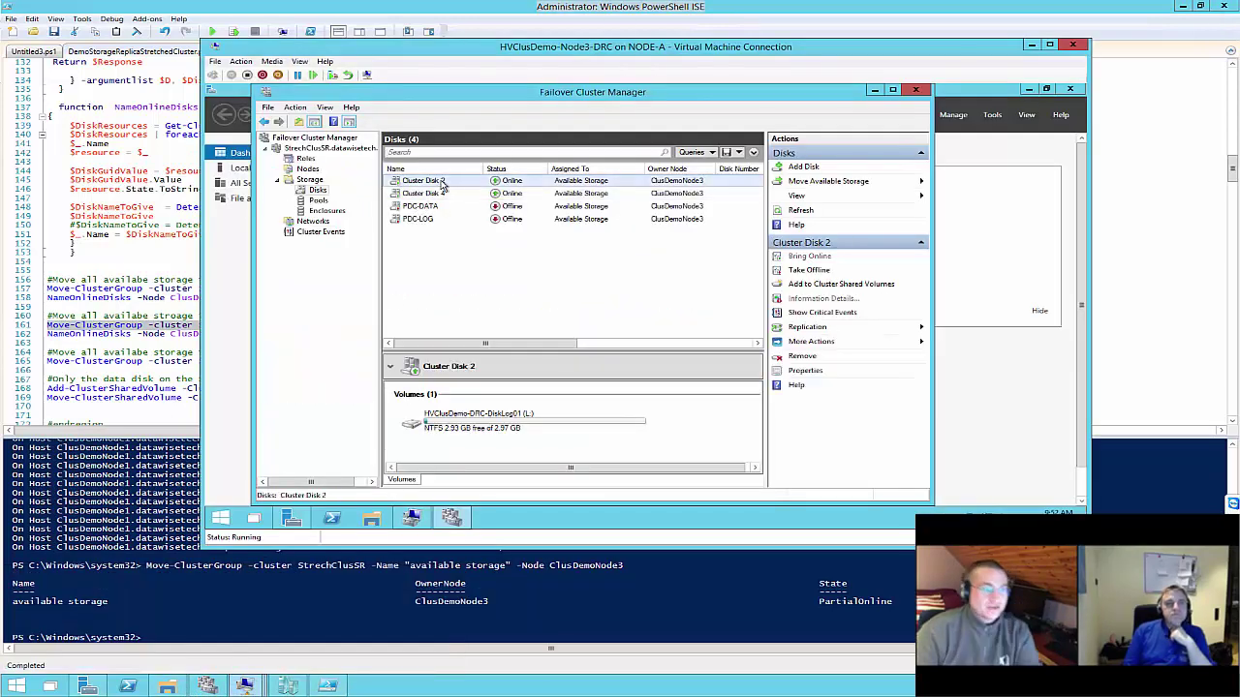
{"action": "right_click", "coordinate": [441, 184]}
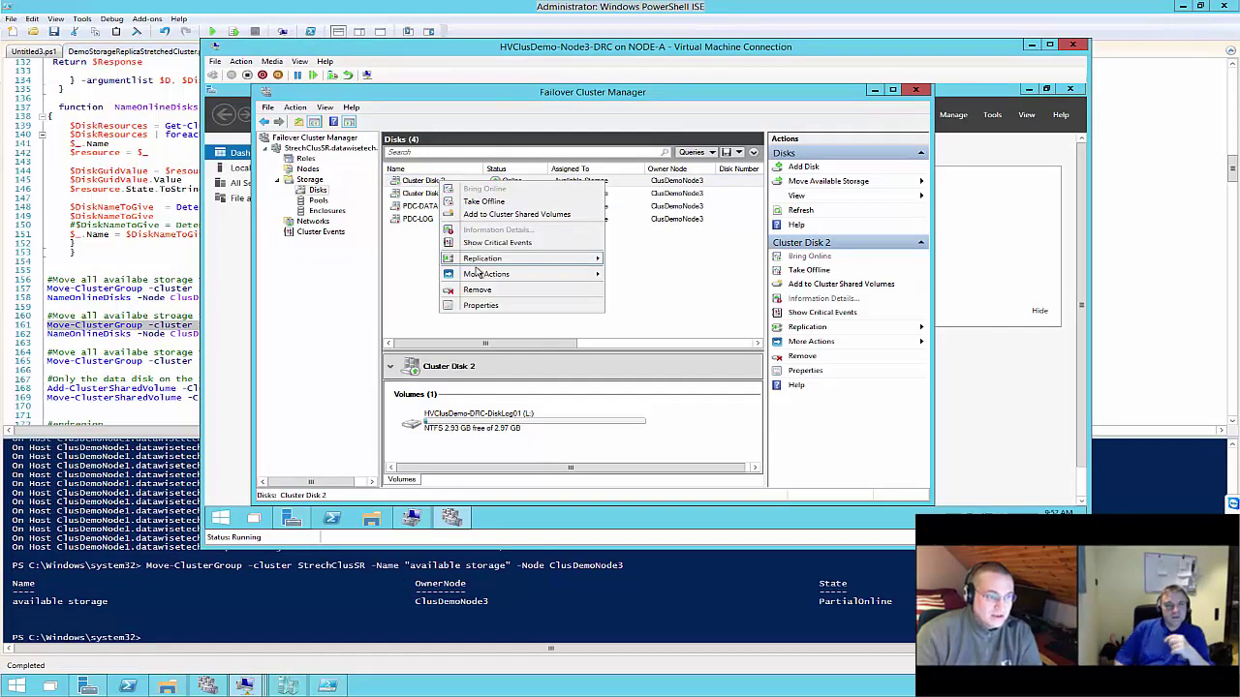
{"action": "left_click", "coordinate": [478, 306]}
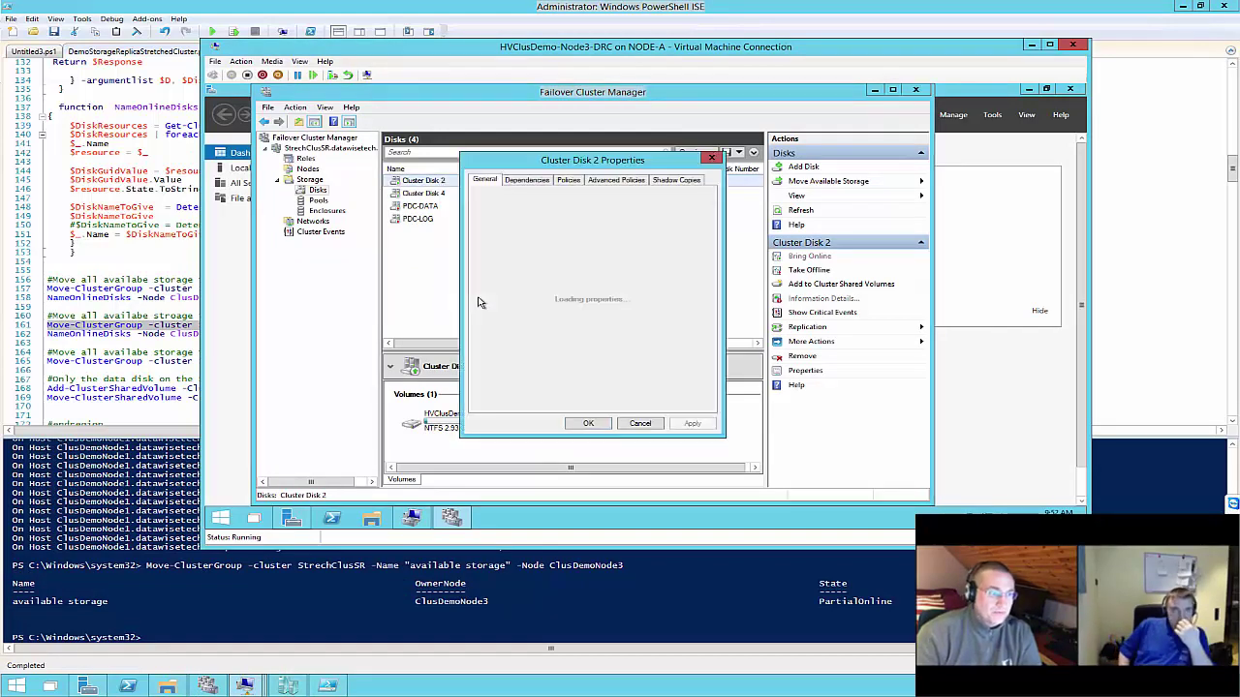
{"action": "left_click_drag", "start_coordinate": [659, 198], "coordinate": [573, 199]}
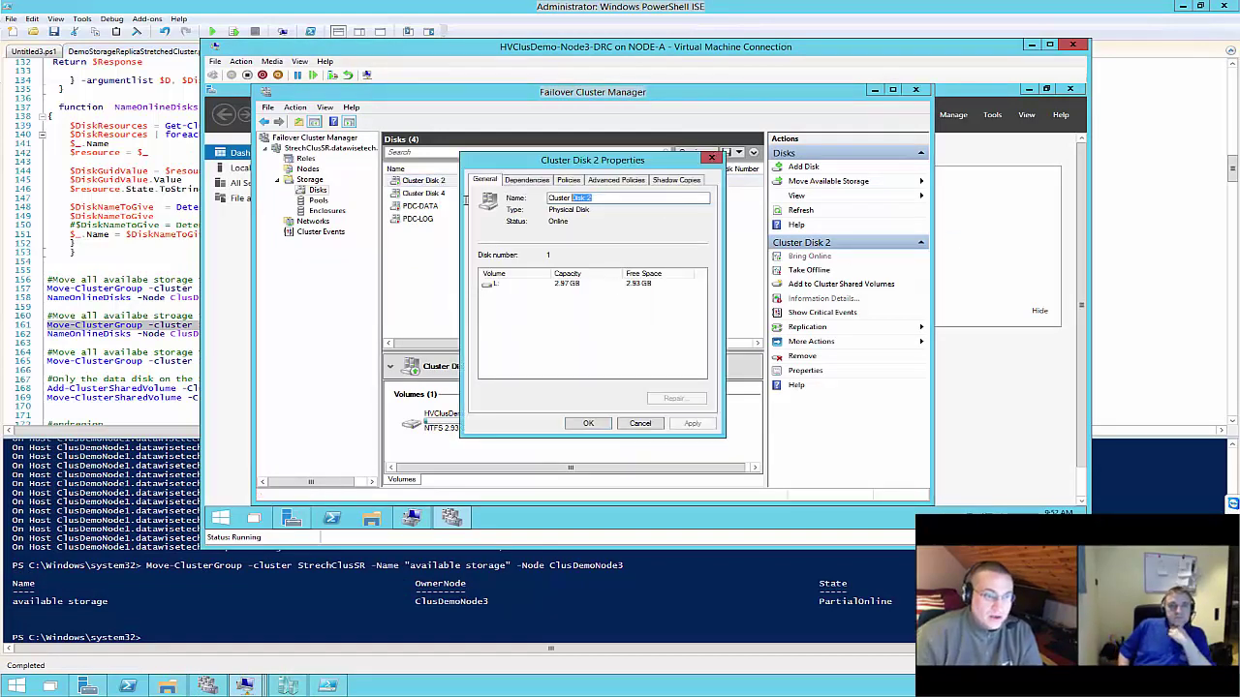
{"action": "type", "text": "DRC-LOG"}
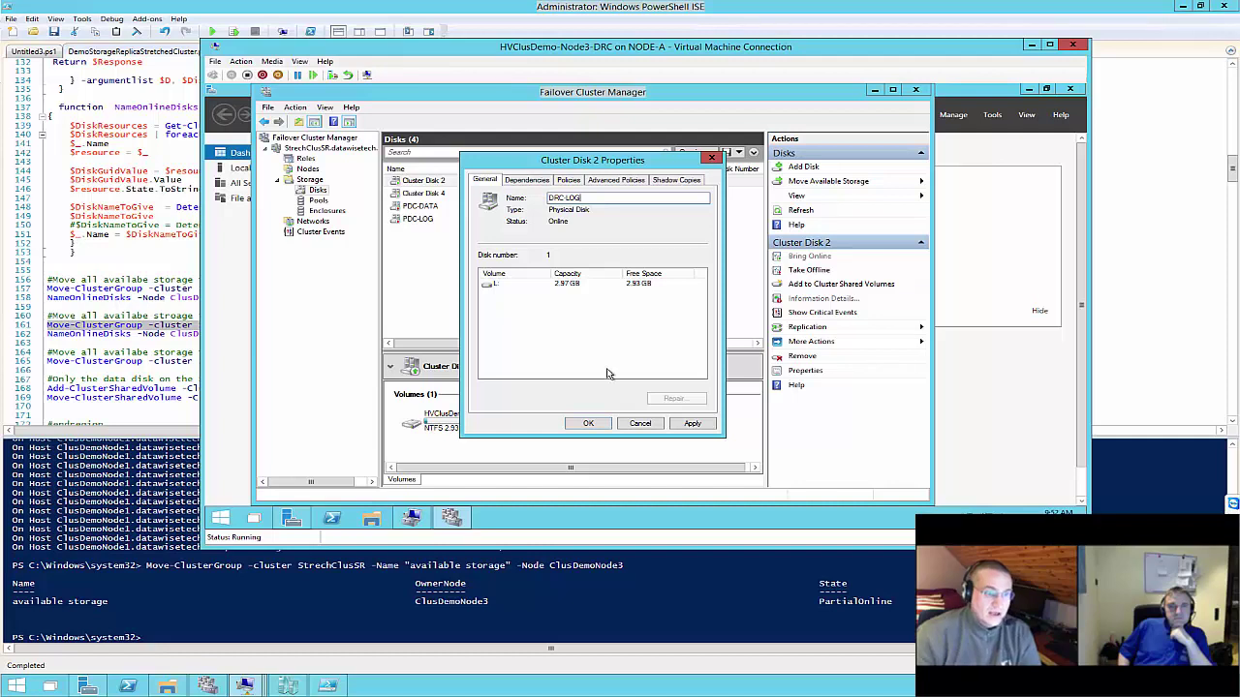
{"action": "left_click", "coordinate": [692, 423]}
{"action": "left_click", "coordinate": [587, 423]}
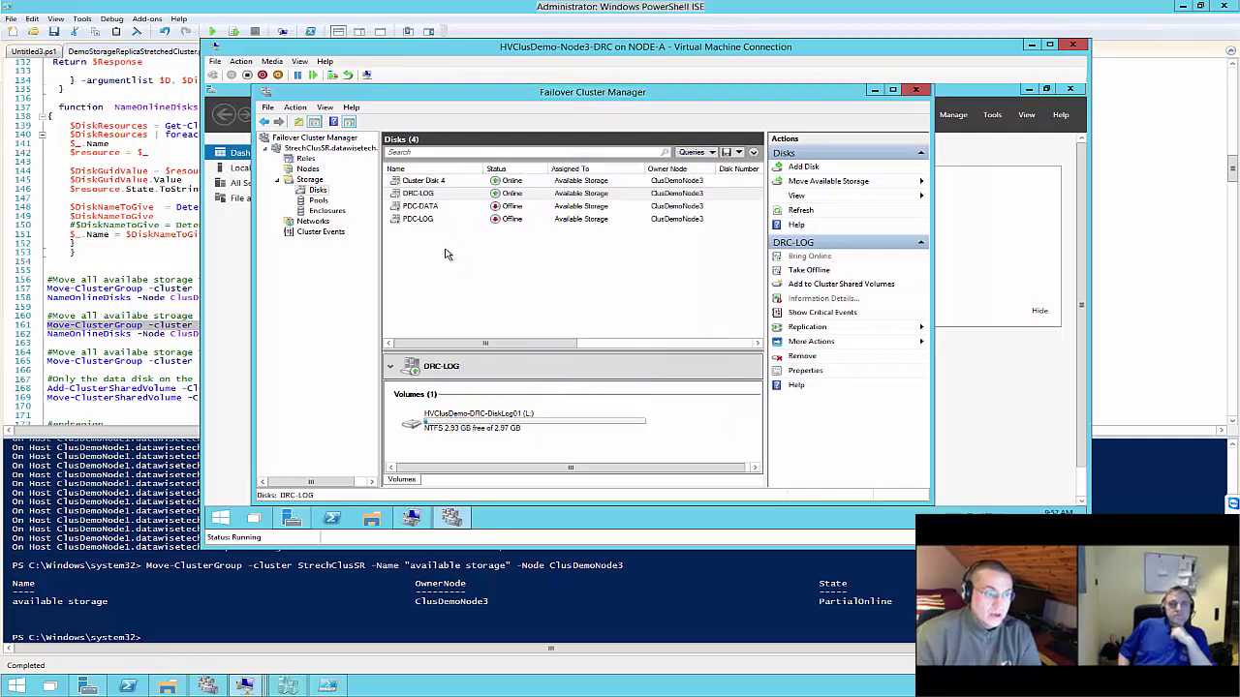
Rename Cluster Disk 4 to DRC-DATA in its Properties
{"action": "right_click", "coordinate": [426, 182]}
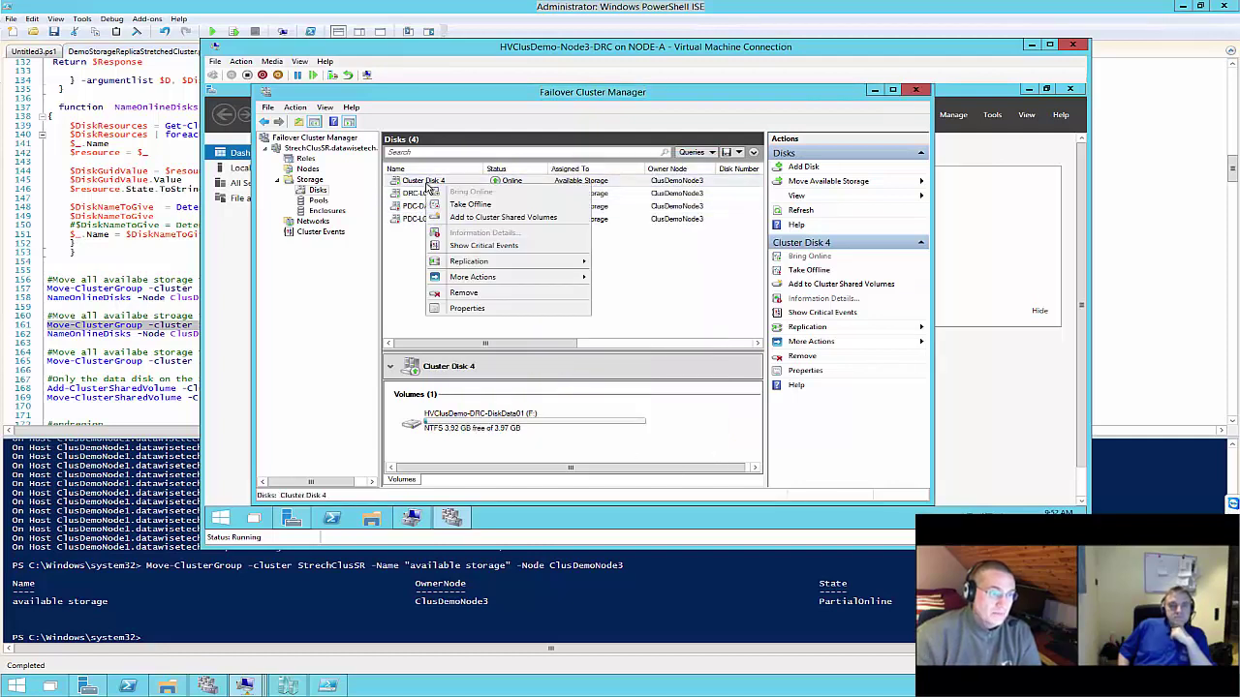
{"action": "left_click", "coordinate": [466, 309]}
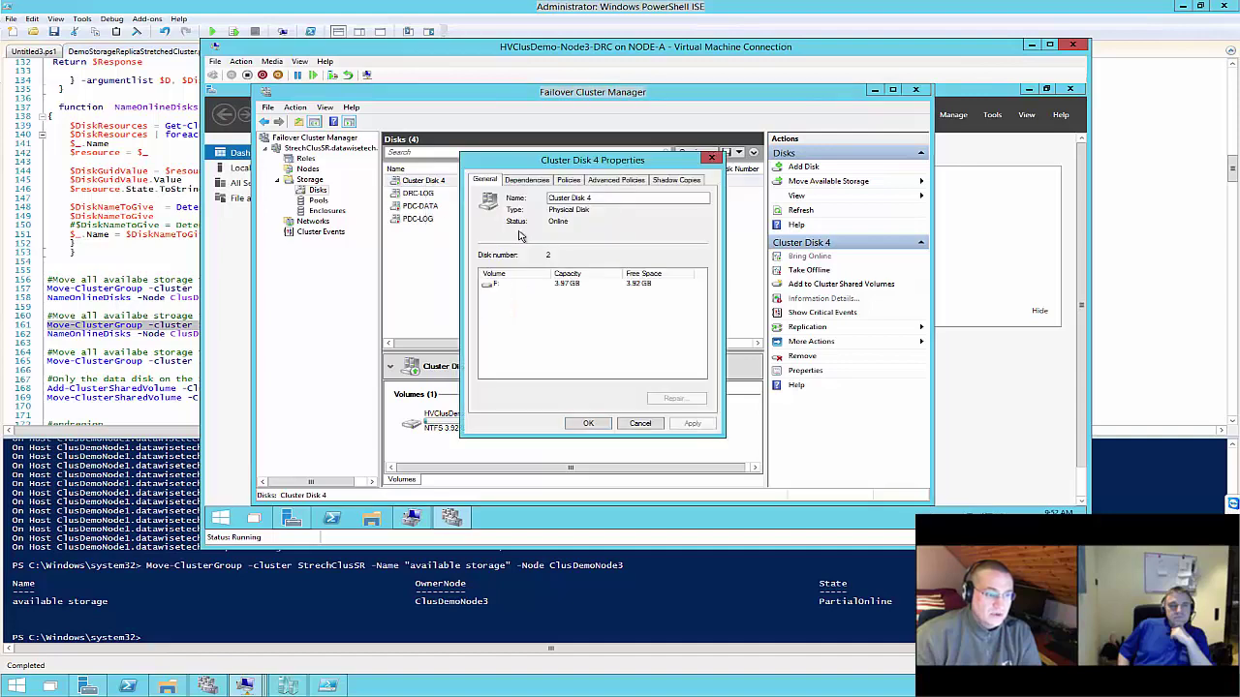
{"action": "left_click_drag", "start_coordinate": [613, 198], "coordinate": [548, 197]}
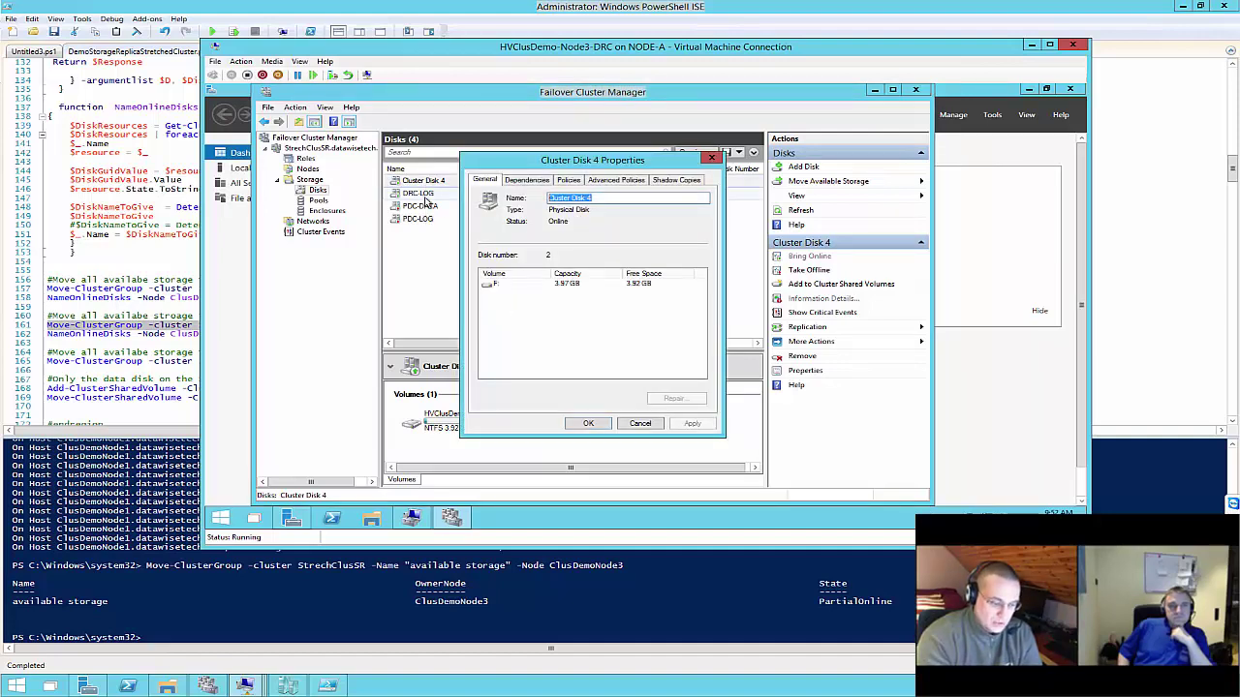
{"action": "type", "text": "DRC"}
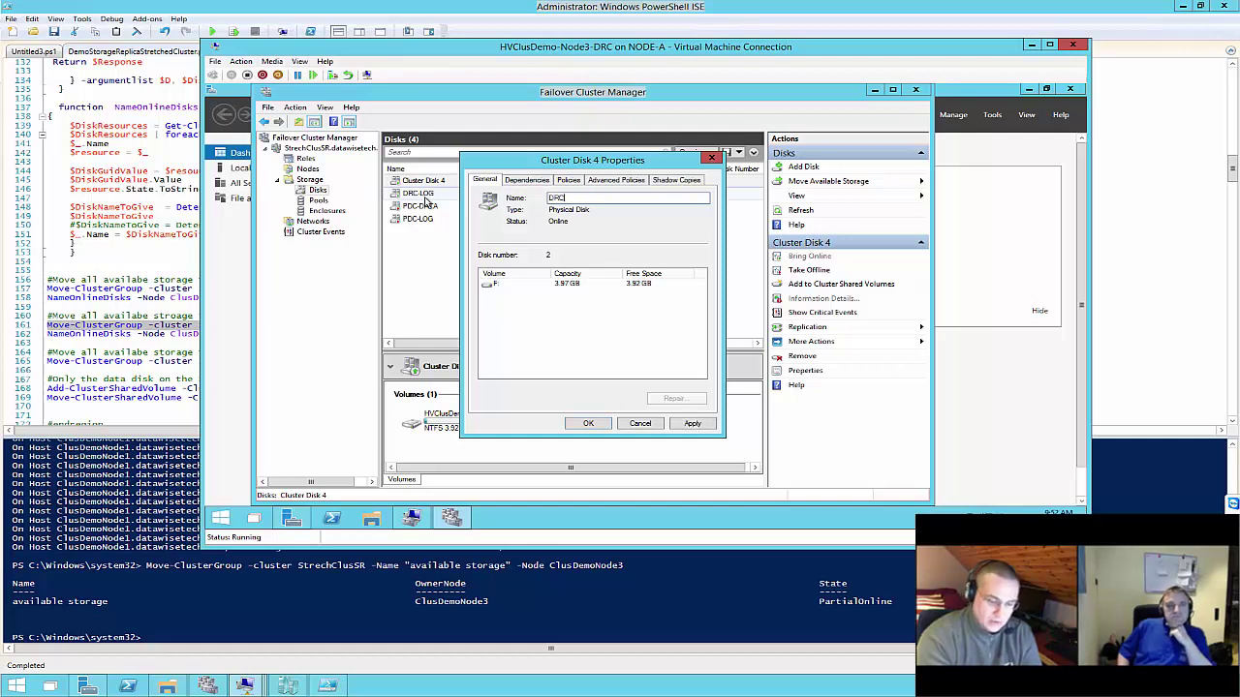
{"action": "type", "text": "-DATA"}
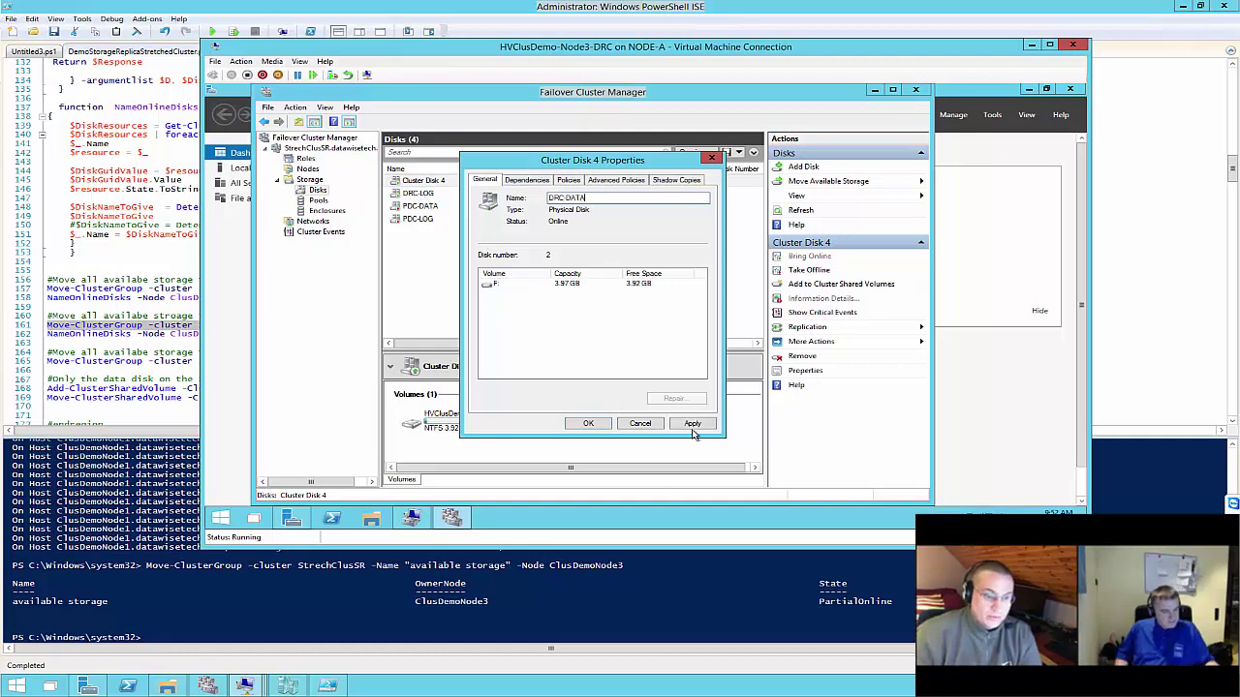
{"action": "left_click", "coordinate": [691, 424]}
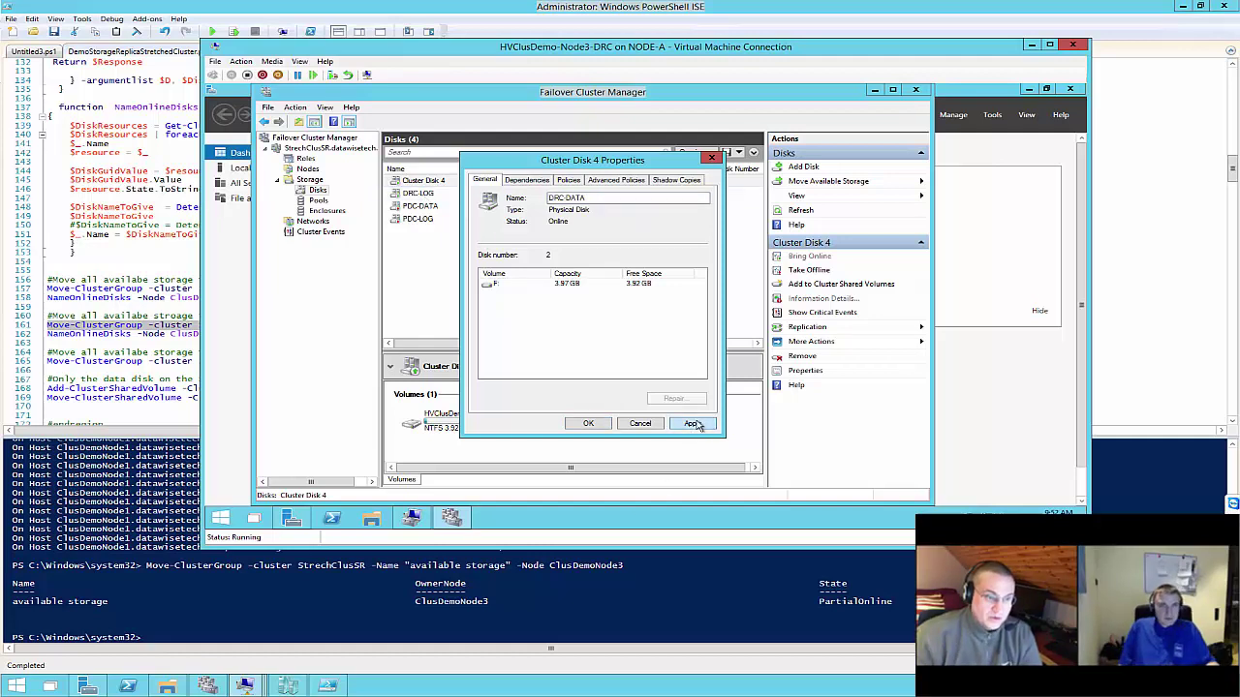
{"action": "left_click", "coordinate": [591, 423]}
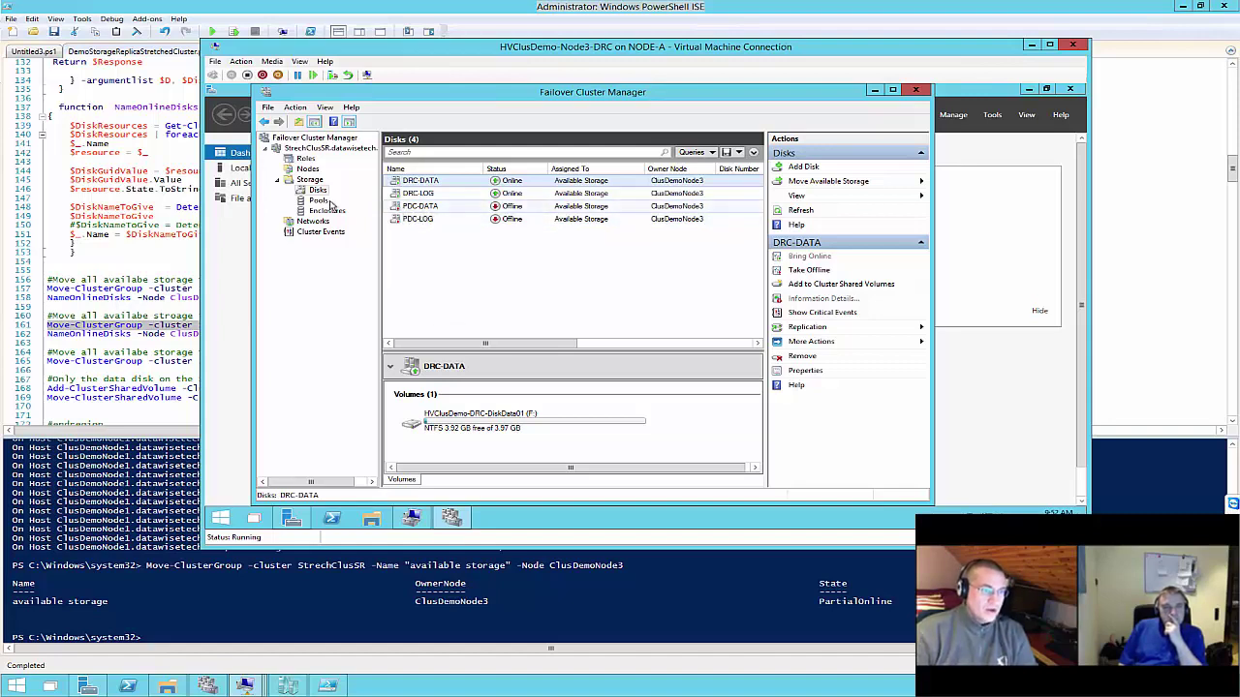
{"action": "left_click", "coordinate": [155, 366]}
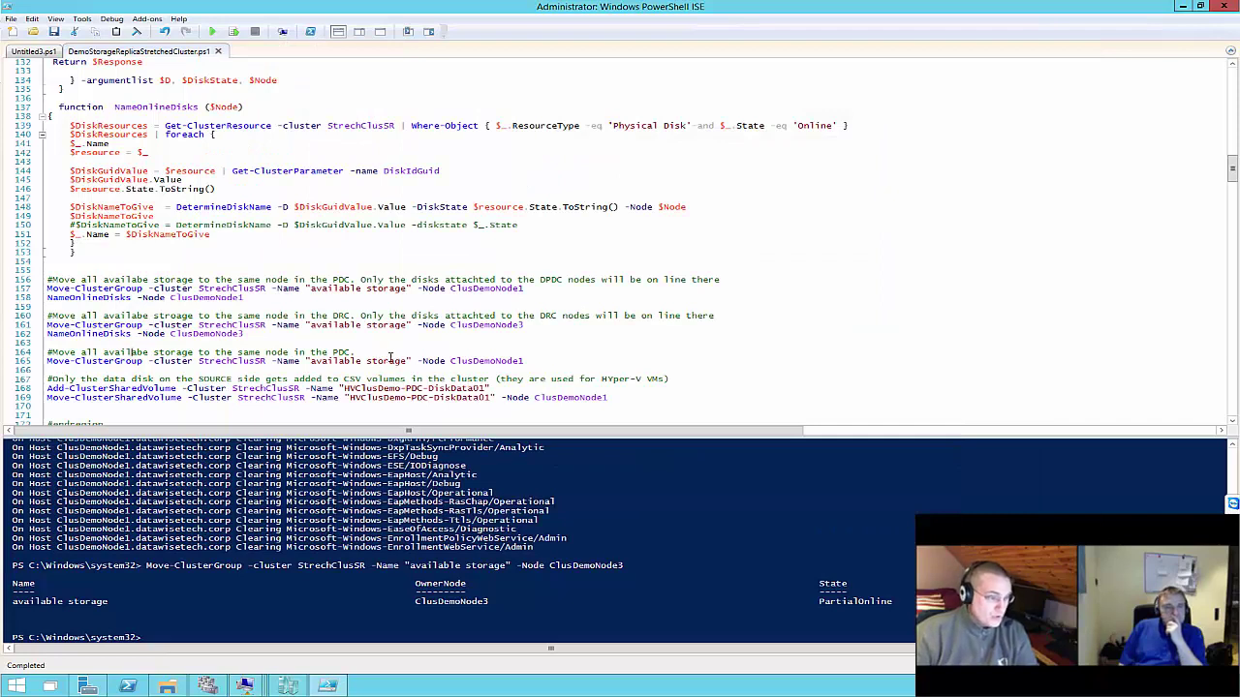
Select line 165, Move-ClusterGroup -Node ClusDemoNode1, and run just that selection
{"action": "left_click_drag", "start_coordinate": [565, 366], "coordinate": [41, 359]}
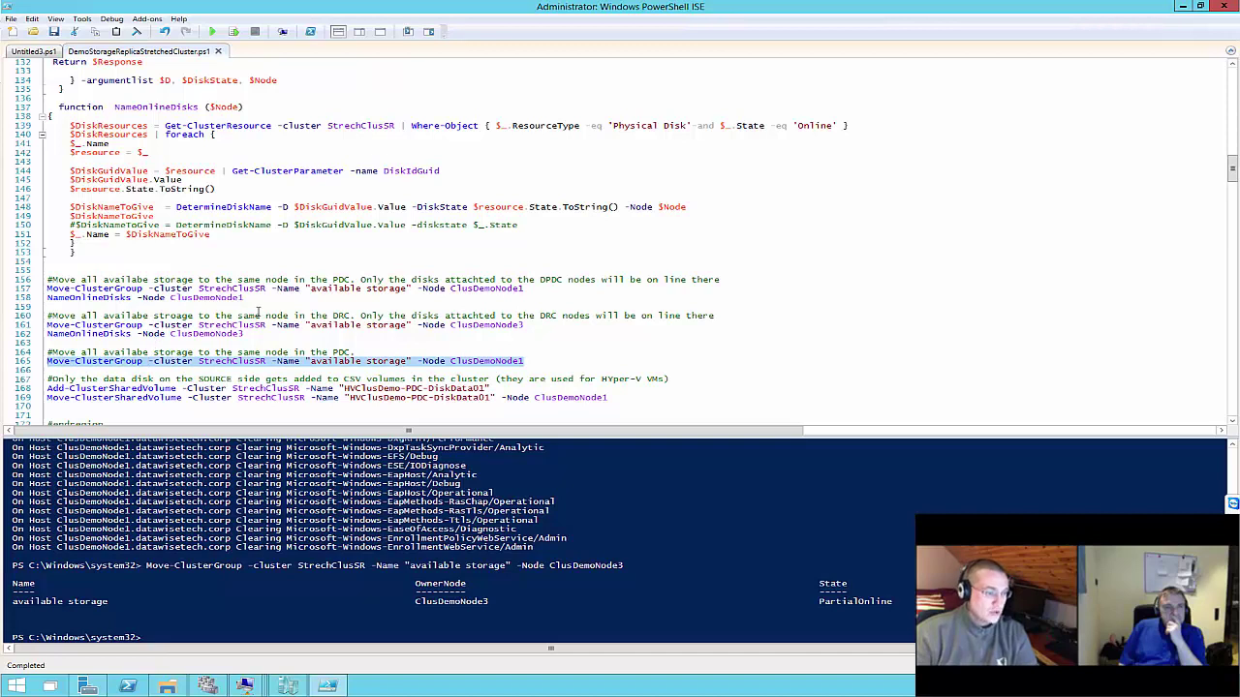
{"action": "left_click", "coordinate": [236, 32]}
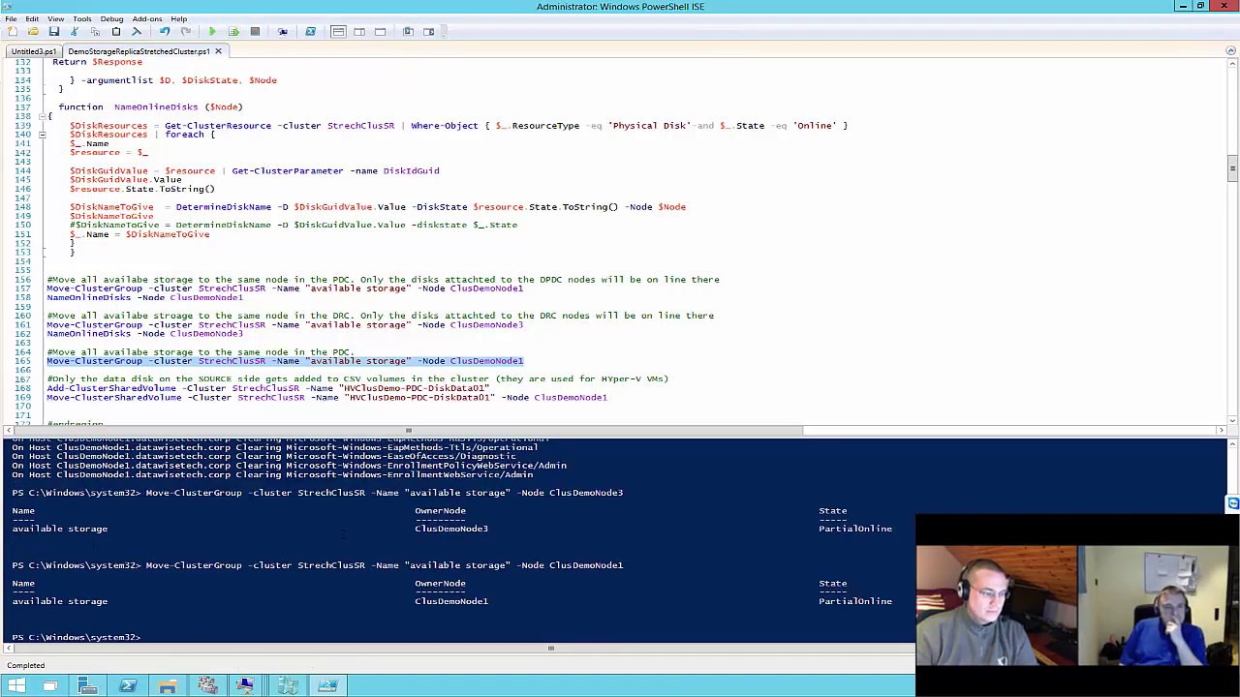
On the PDC node, add the PDC-DATA disk to Cluster Shared Volumes
{"action": "mouse_move", "coordinate": [209, 685]}
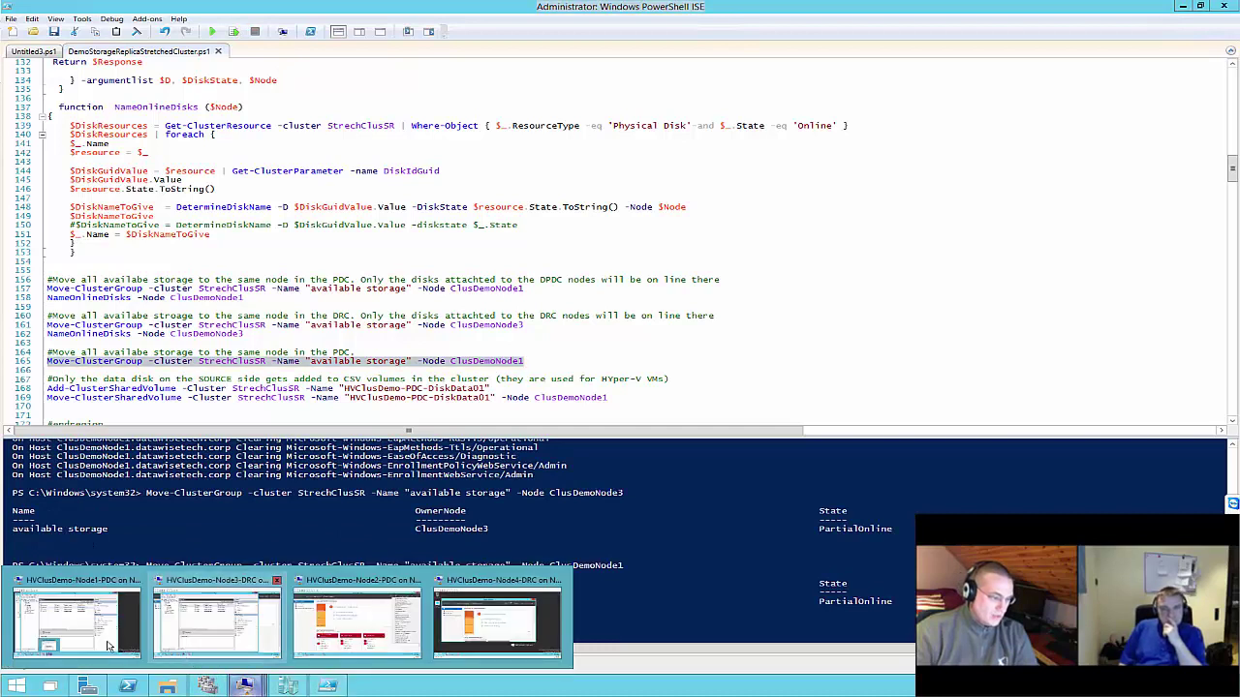
{"action": "left_click", "coordinate": [76, 624]}
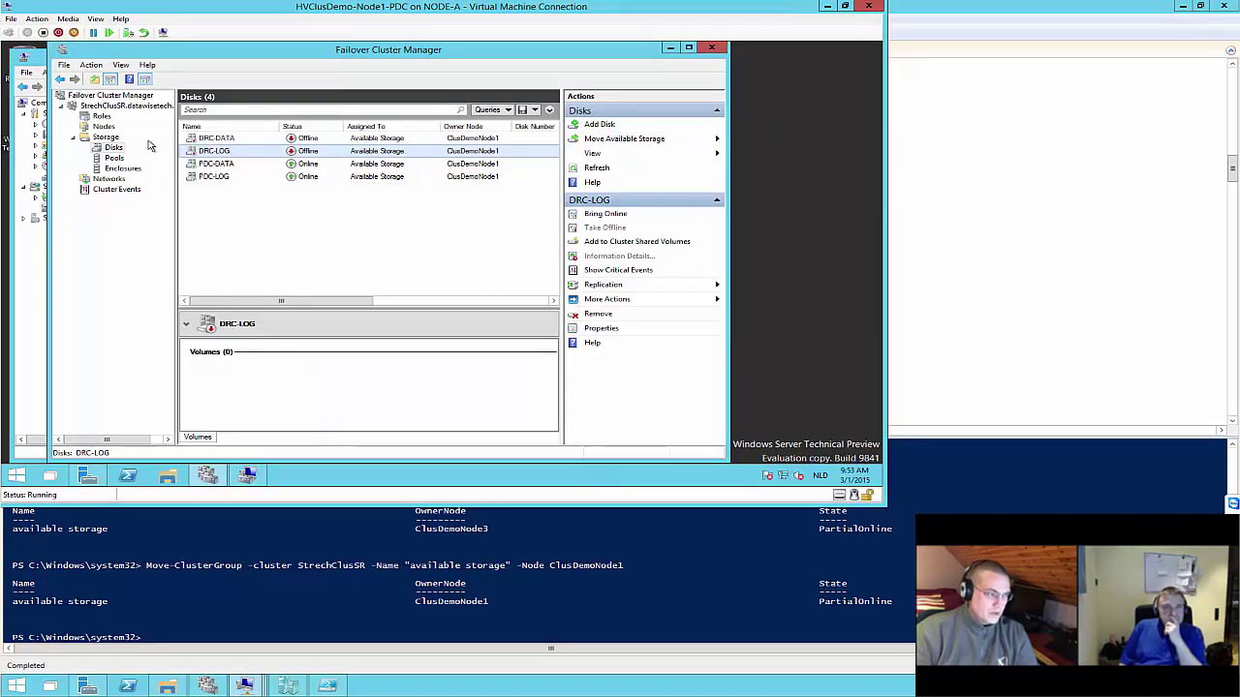
{"action": "left_click", "coordinate": [226, 166]}
{"action": "right_click", "coordinate": [229, 168]}
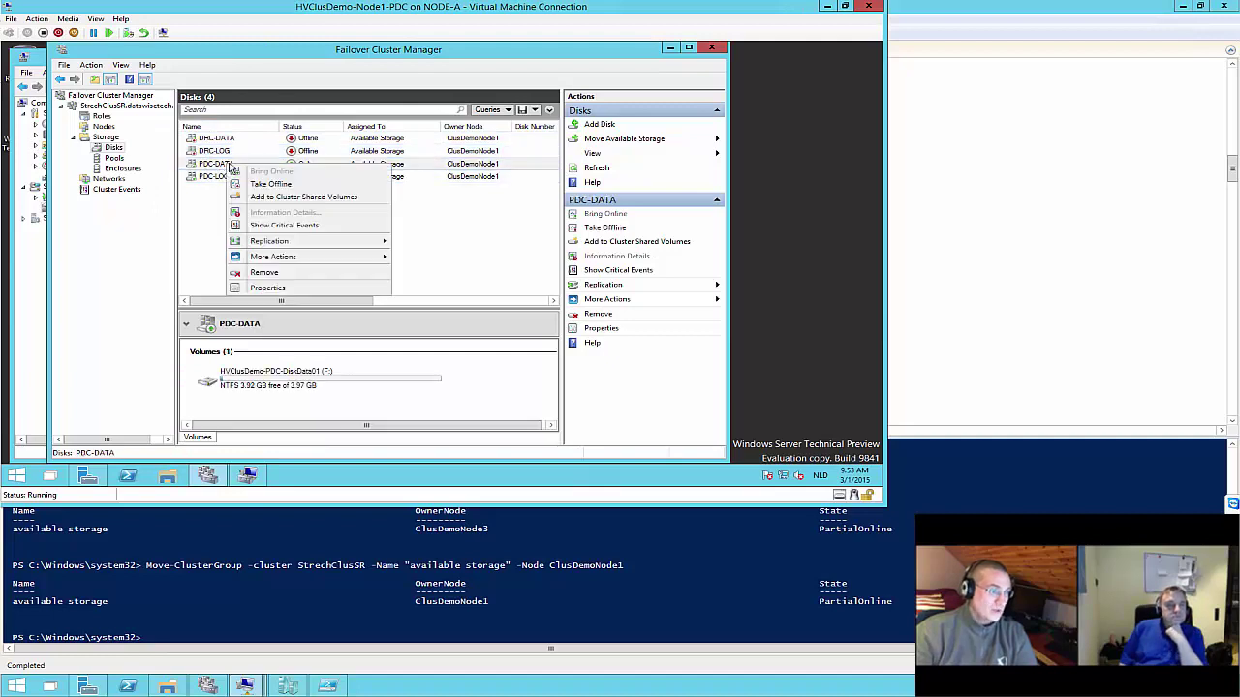
{"action": "mouse_move", "coordinate": [277, 244]}
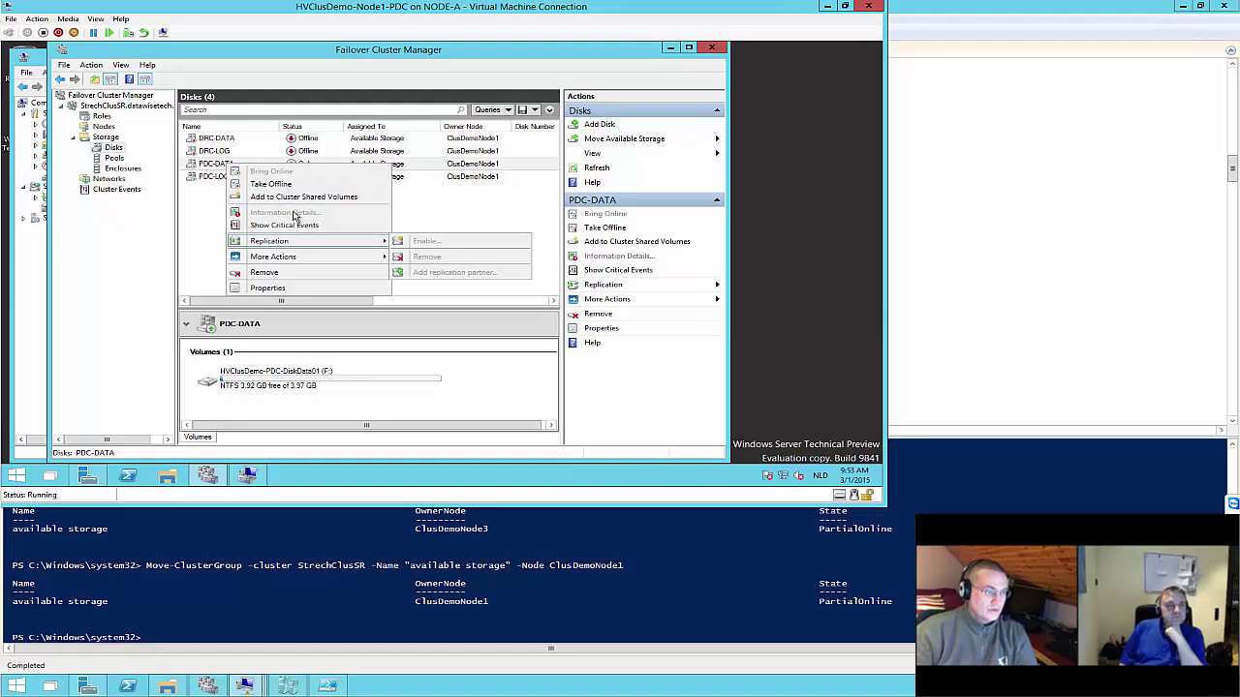
{"action": "left_click", "coordinate": [295, 199]}
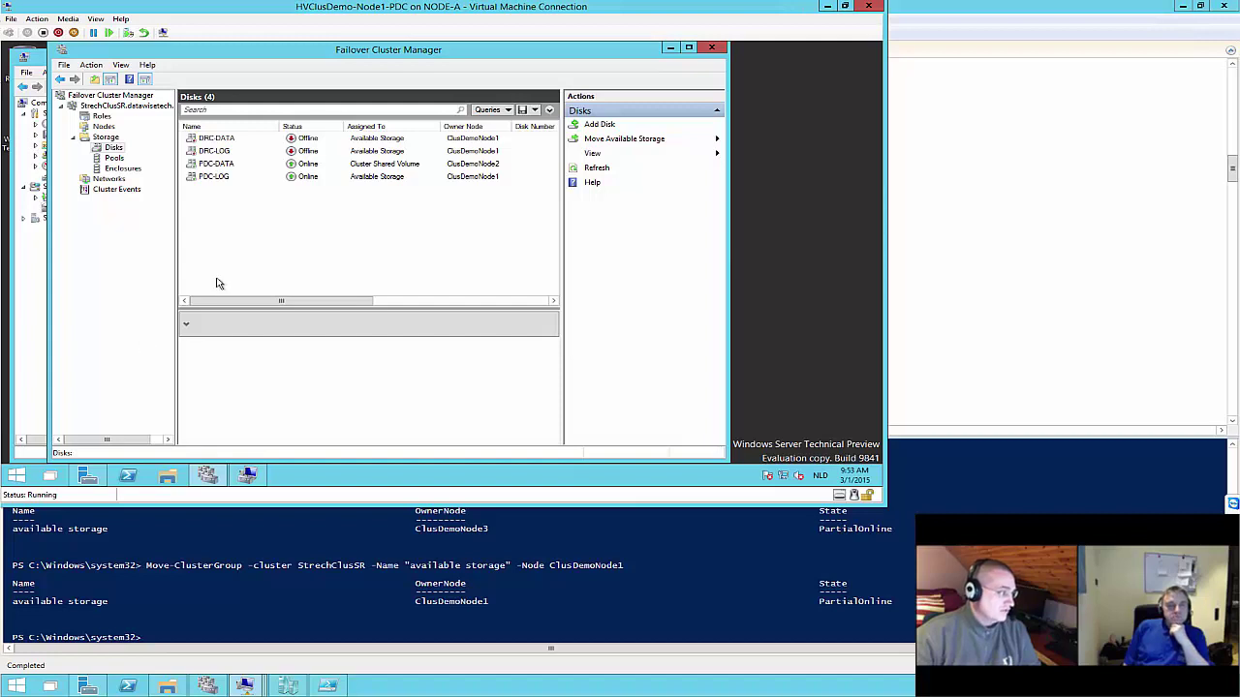
Choose Replication > Enable on the PDC-DATA disk to launch Configure Storage Replication
{"action": "left_click", "coordinate": [211, 164]}
{"action": "right_click", "coordinate": [212, 165]}
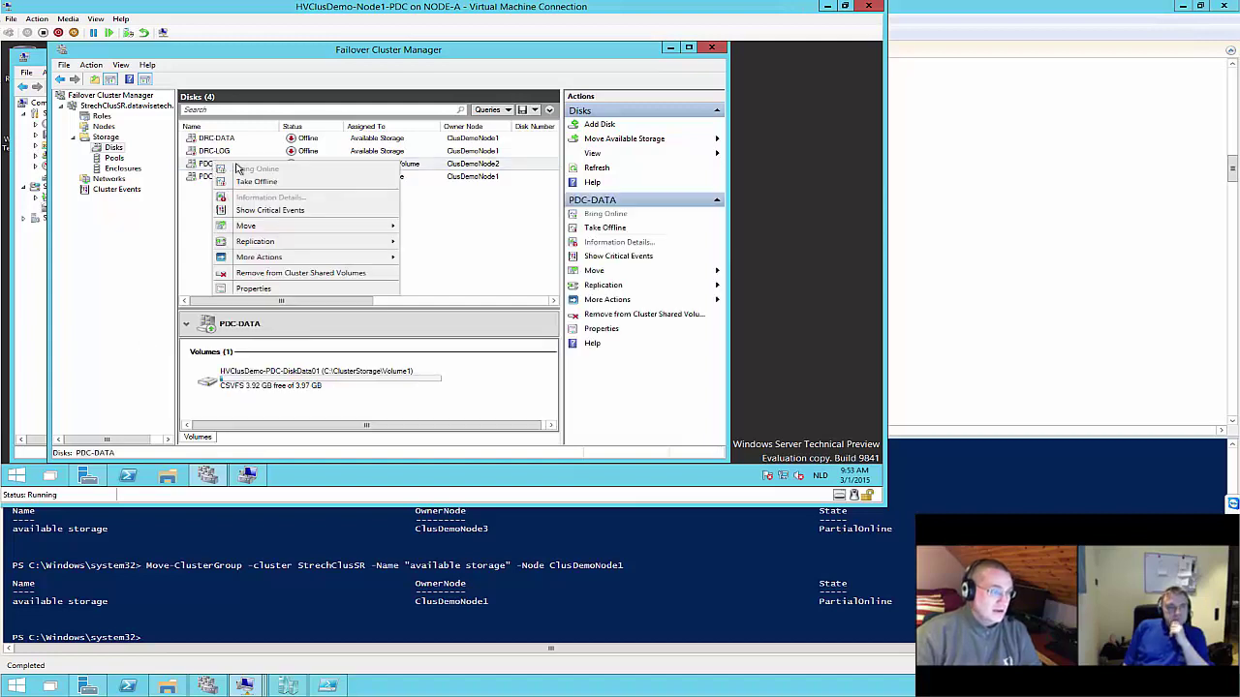
{"action": "left_click", "coordinate": [208, 167]}
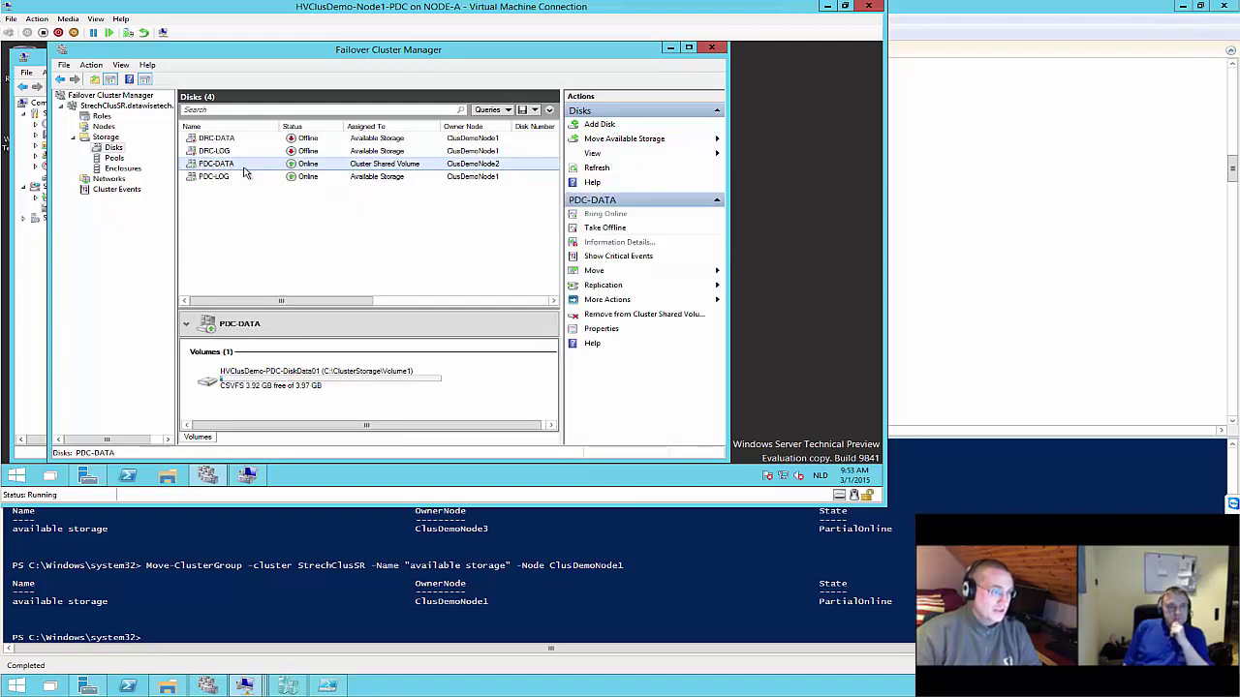
{"action": "right_click", "coordinate": [242, 169]}
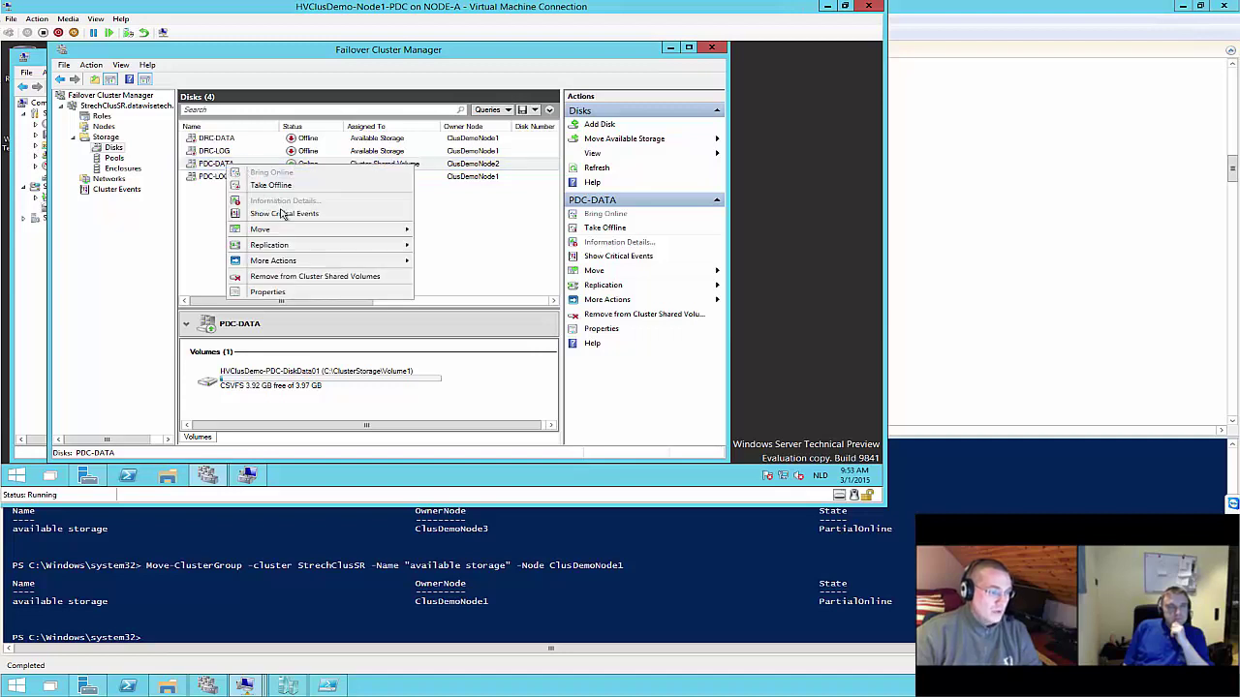
{"action": "mouse_move", "coordinate": [284, 250]}
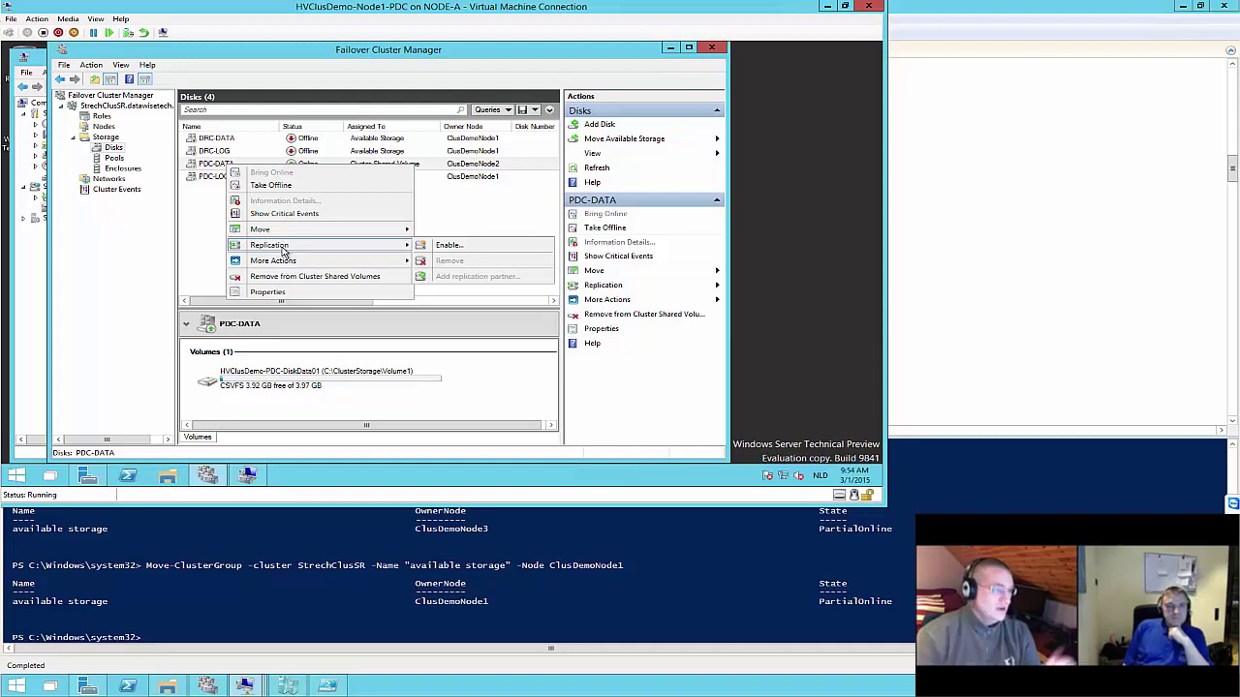
{"action": "left_click", "coordinate": [462, 245]}
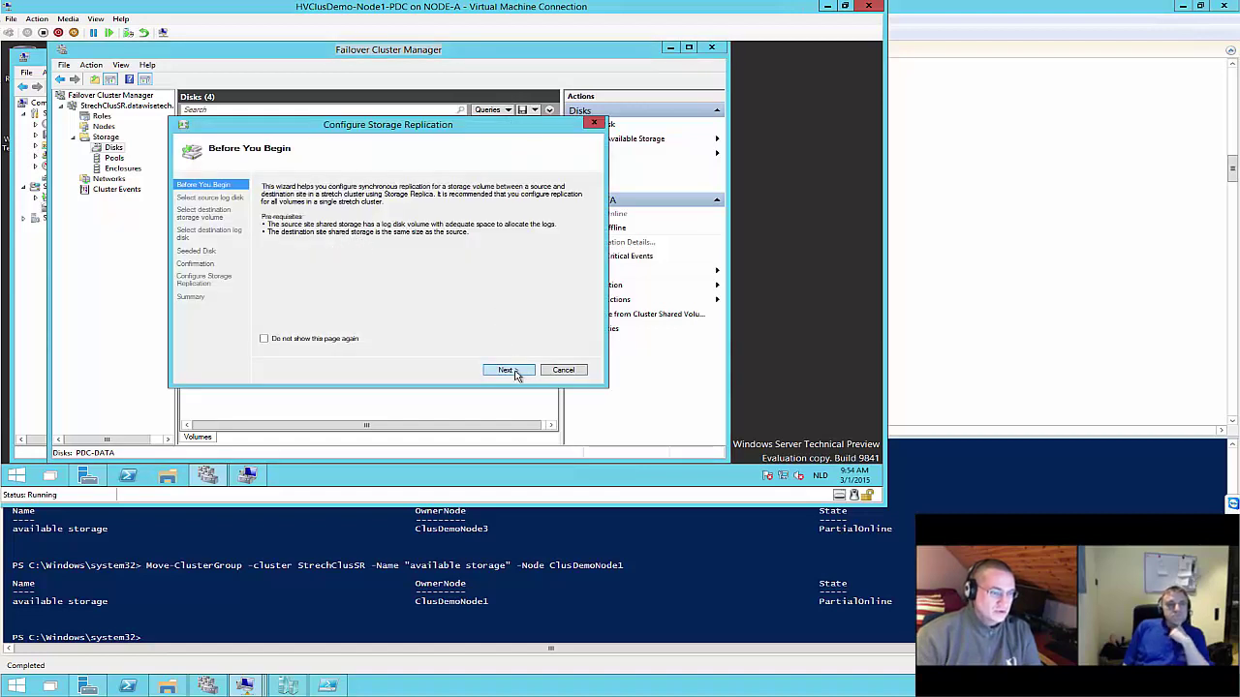
In the wizard, pick PDC-LOG source log, DRC-DATA destination volume, DRC-LOG destination log
{"action": "left_click", "coordinate": [508, 370]}
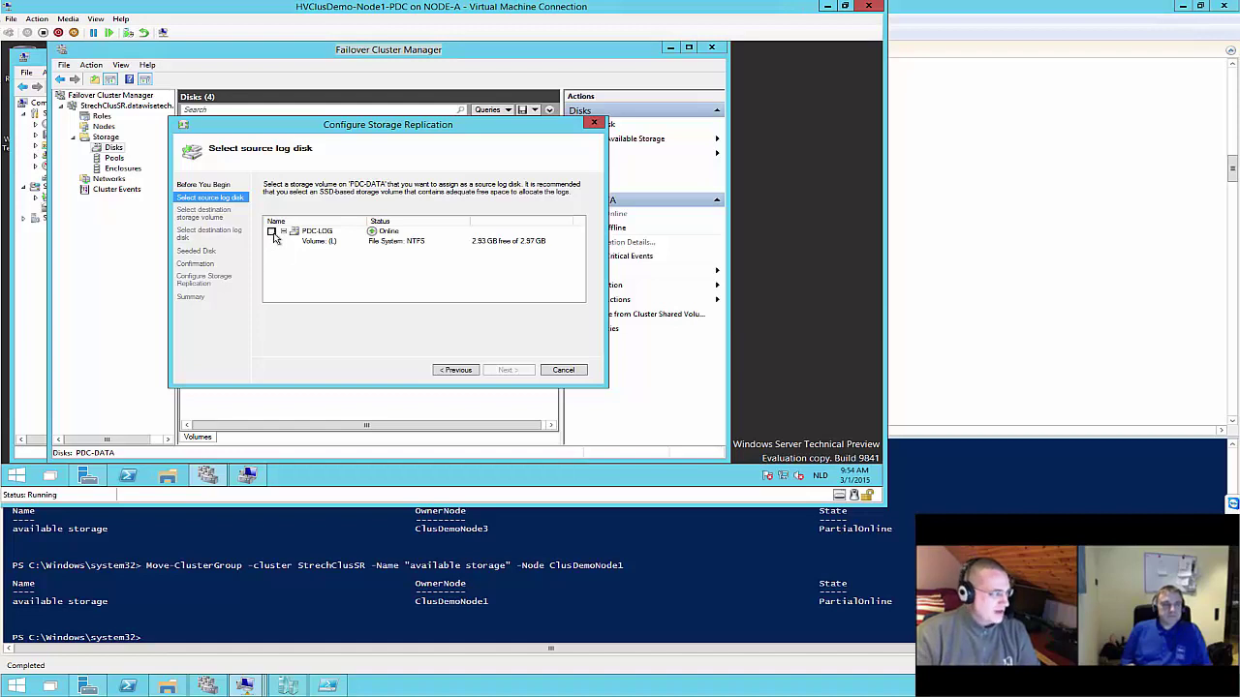
{"action": "left_click", "coordinate": [272, 232]}
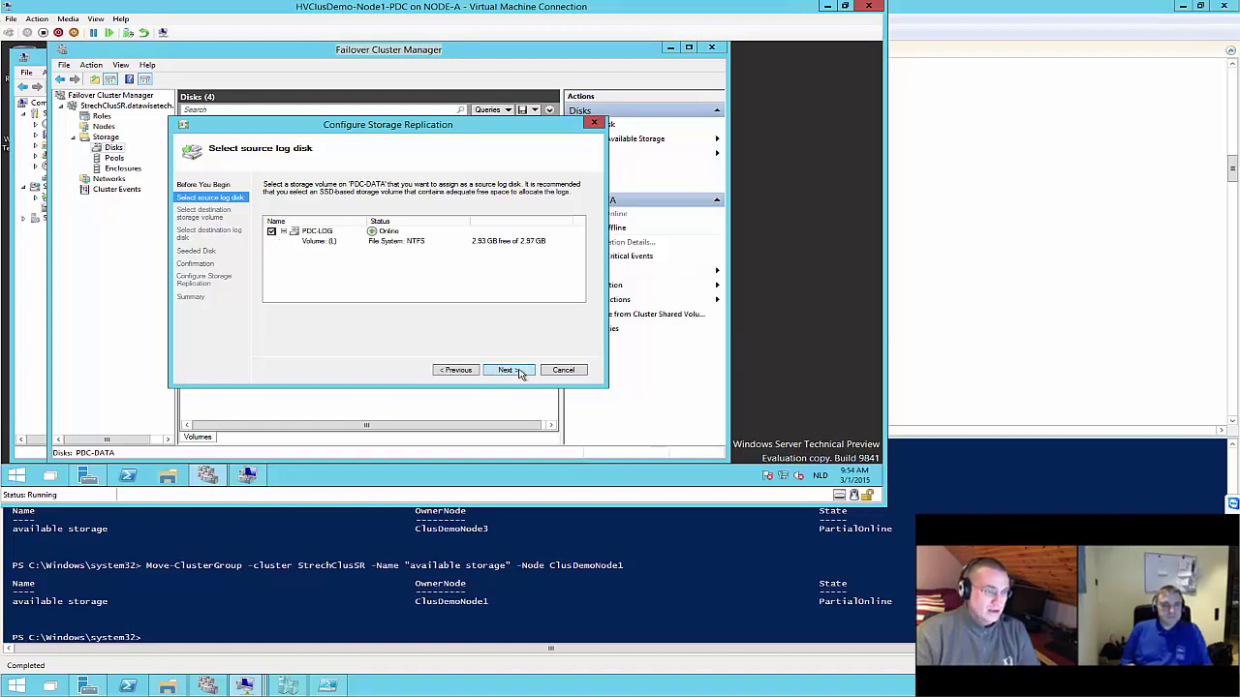
{"action": "left_click", "coordinate": [507, 369]}
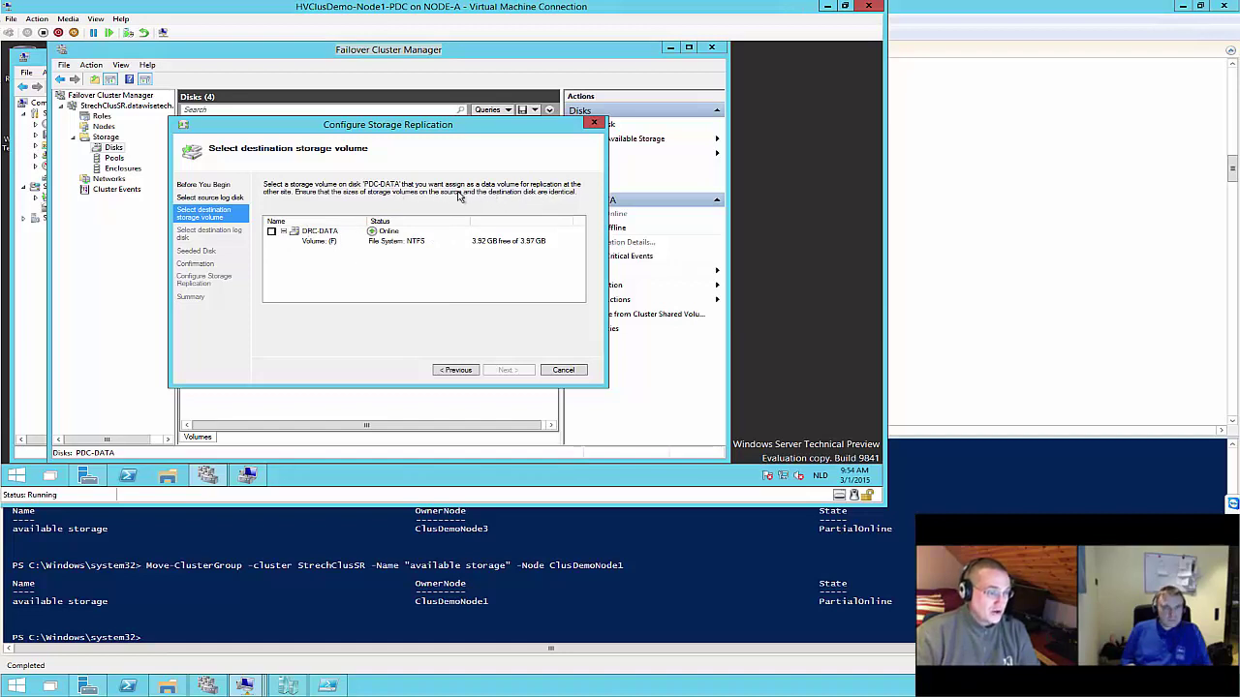
{"action": "left_click", "coordinate": [272, 232]}
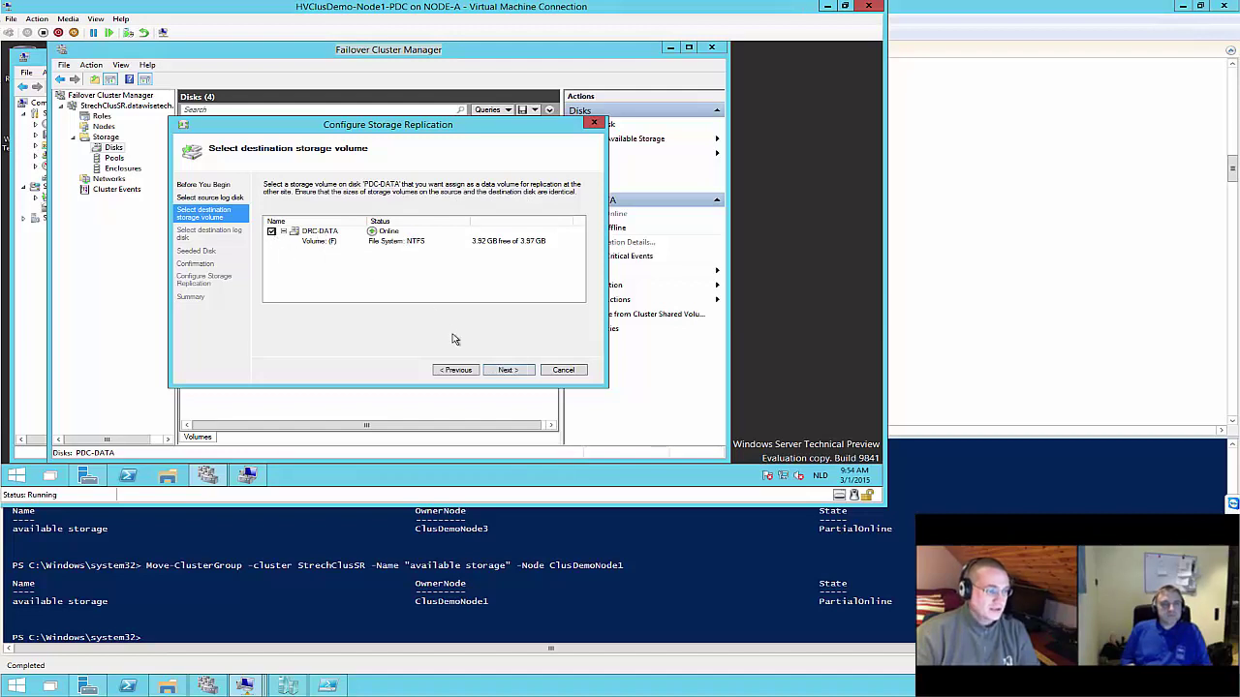
{"action": "left_click", "coordinate": [511, 371]}
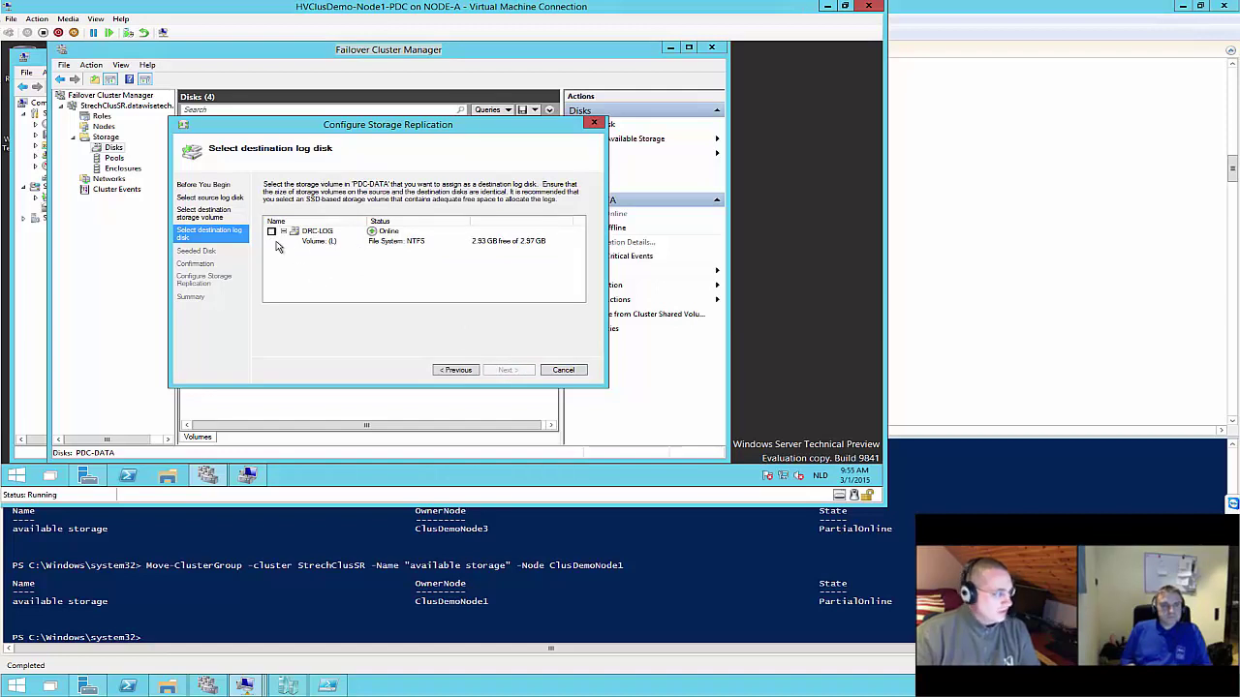
{"action": "left_click", "coordinate": [272, 233]}
{"action": "left_click", "coordinate": [508, 370]}
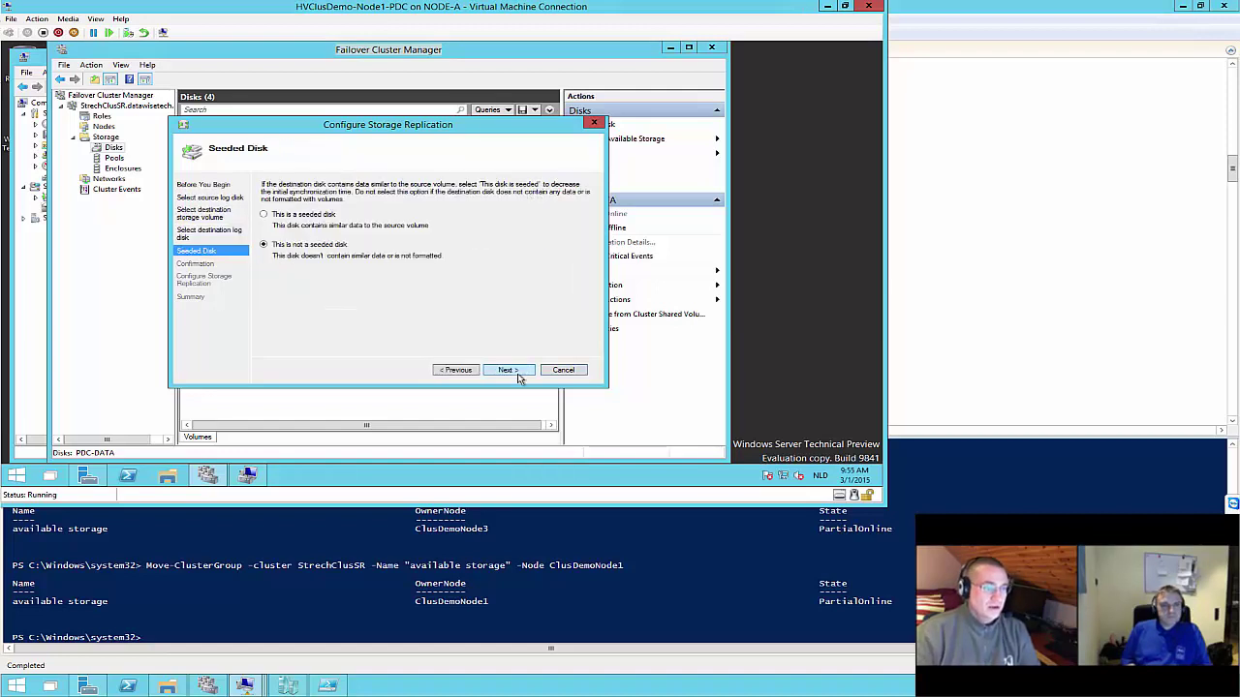
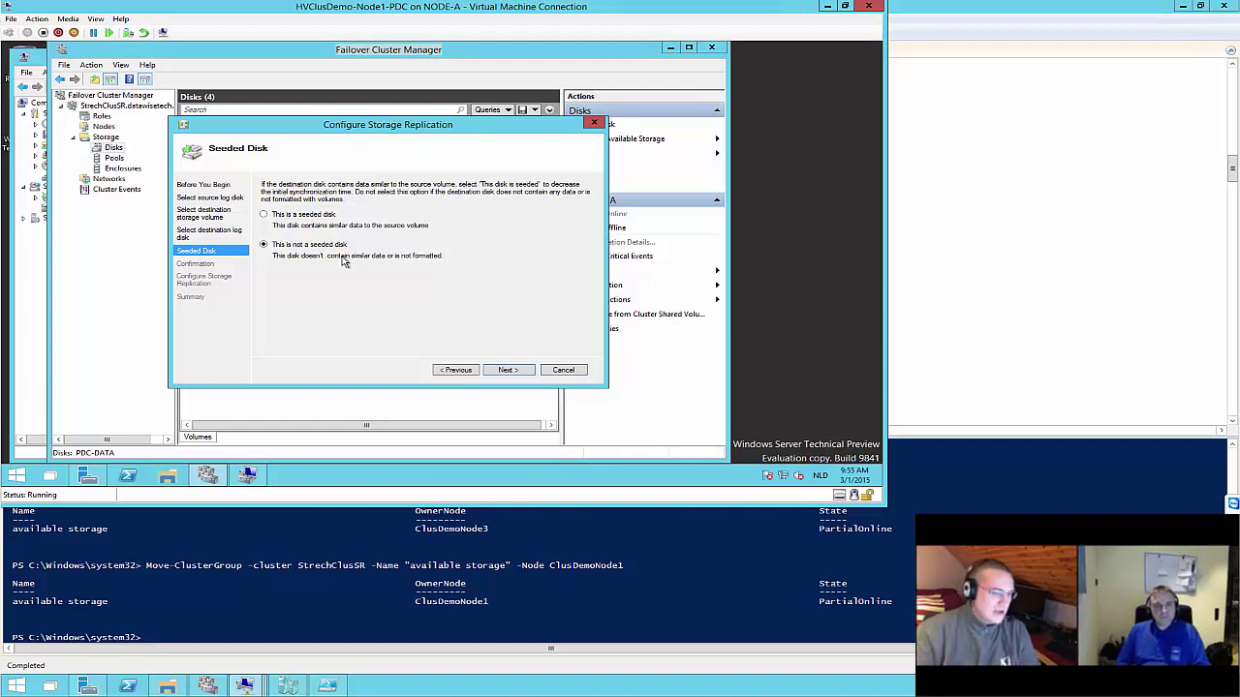
Start unseeded replication from PDC-DATA and PDC-LOG to DRC-DATA and DRC-LOG
{"action": "left_click", "coordinate": [507, 370]}
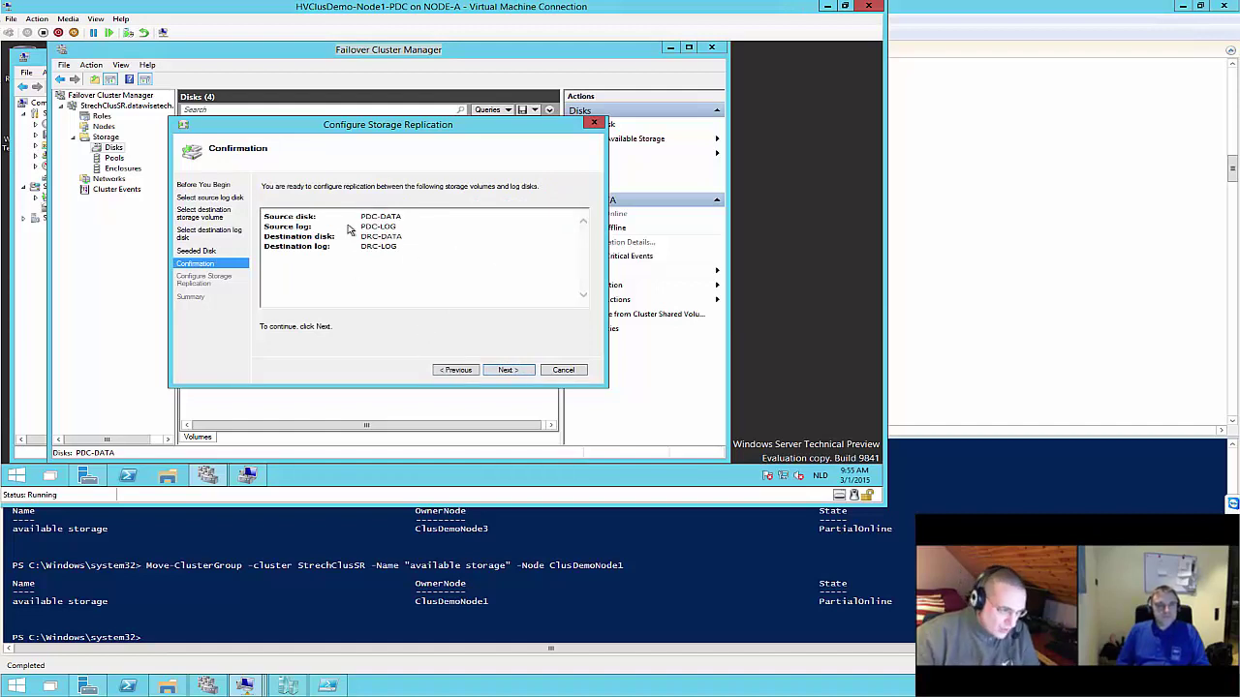
{"action": "left_click", "coordinate": [511, 370]}
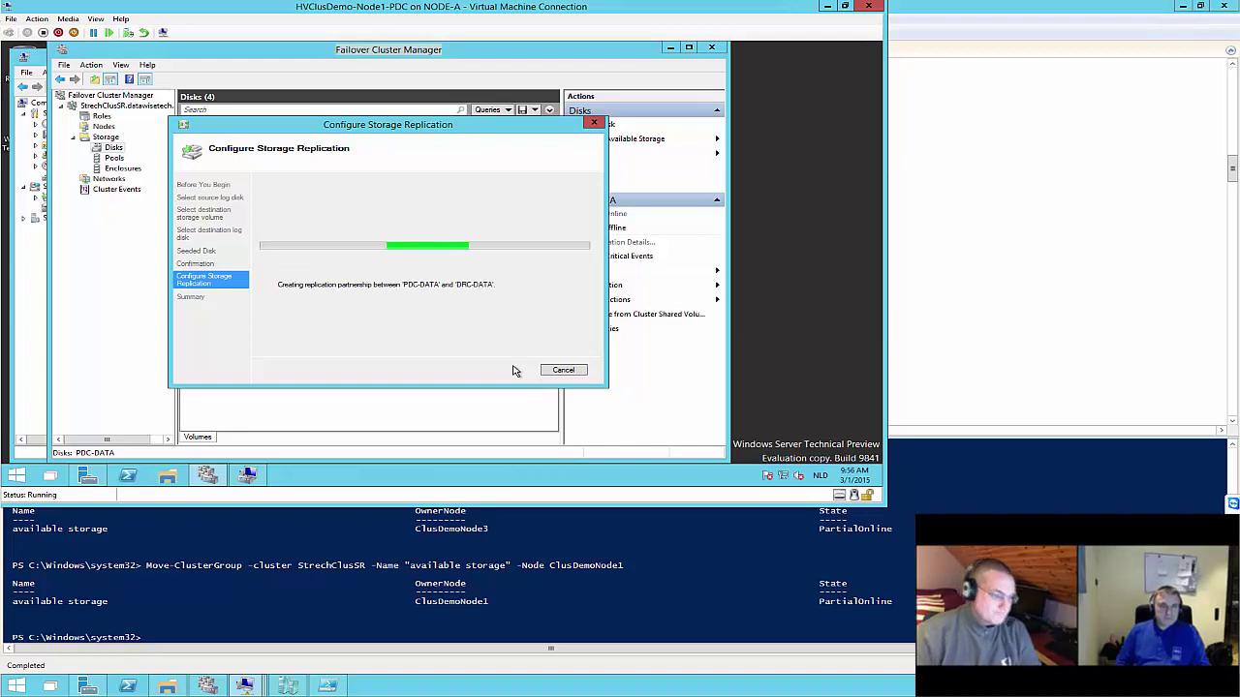
{"action": "left_click", "coordinate": [247, 475]}
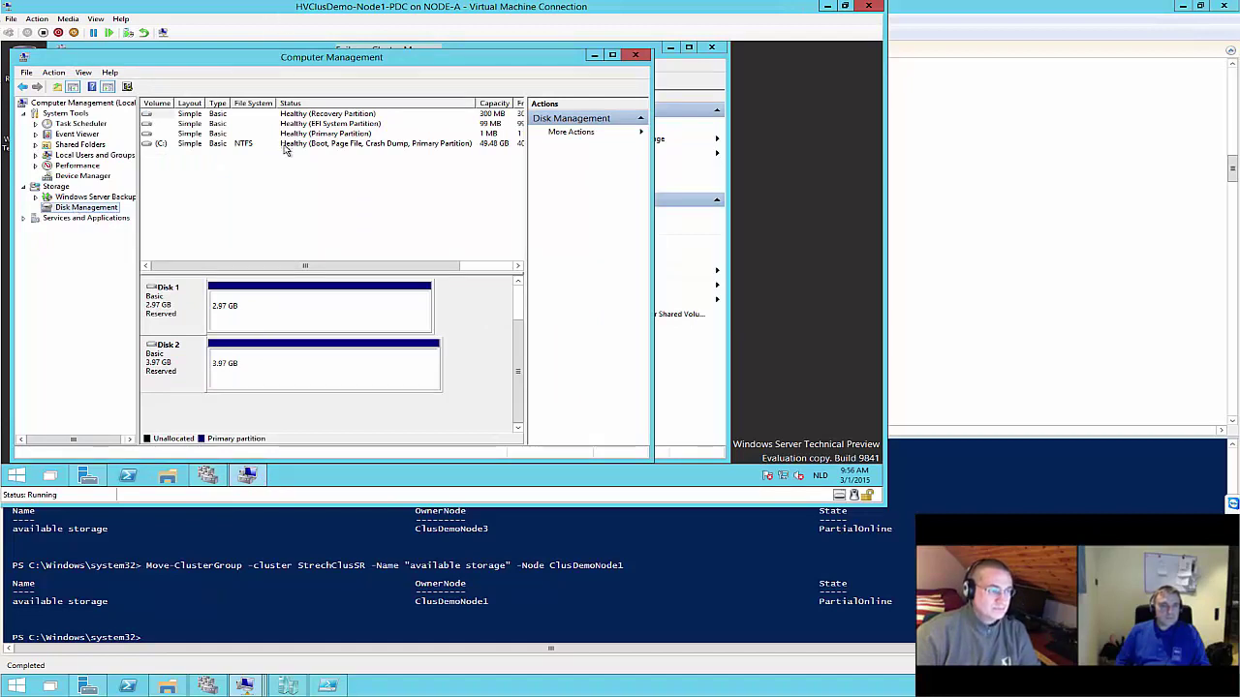
Check the node's disks in Computer Management while PDC-DATA replication completes, then finish the wizard
{"action": "left_click", "coordinate": [207, 473]}
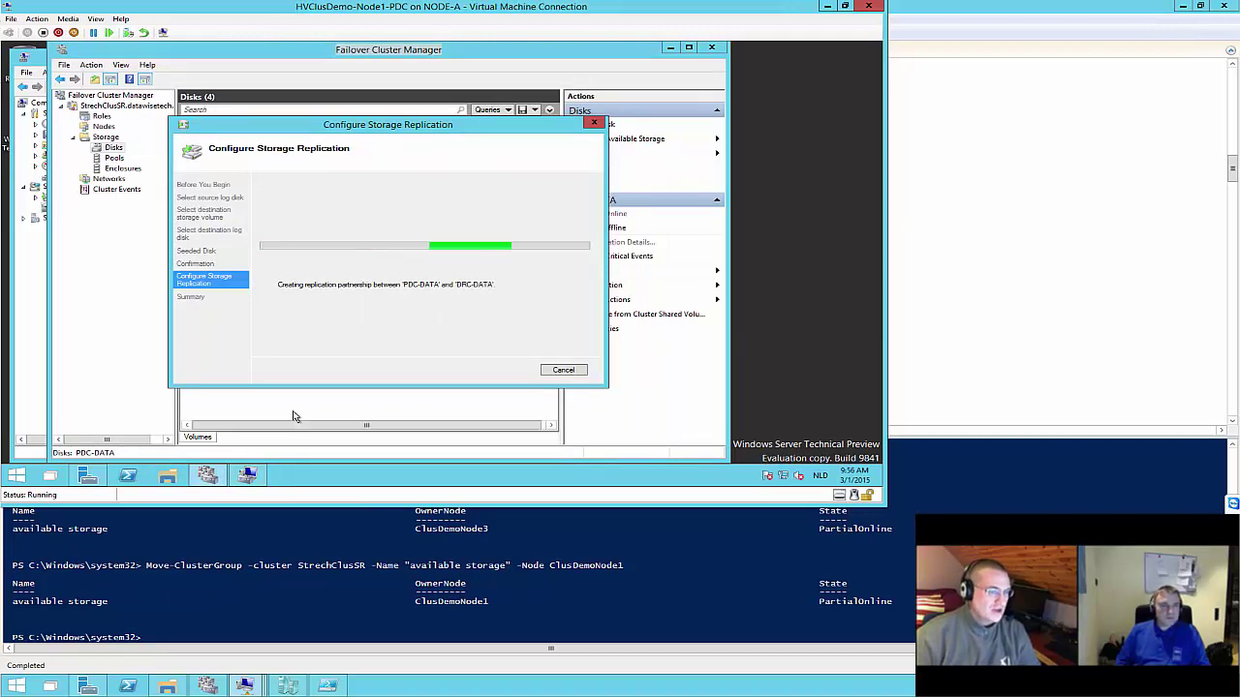
{"action": "left_click", "coordinate": [253, 475]}
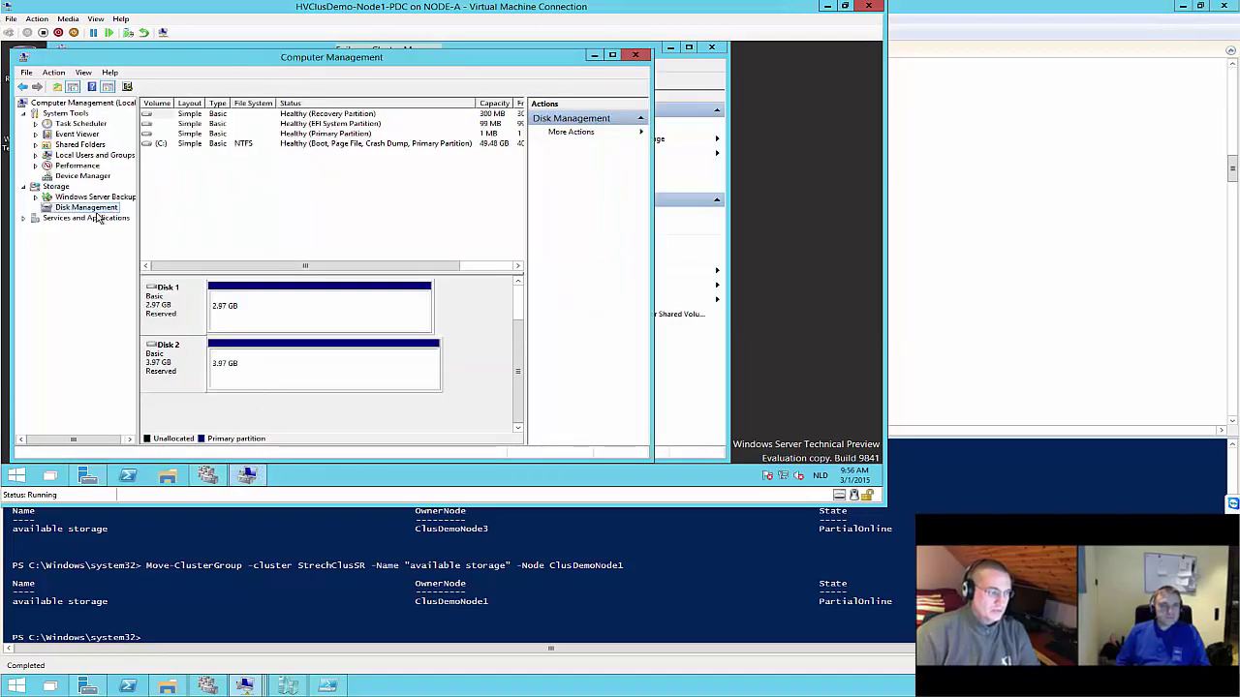
{"action": "left_click", "coordinate": [207, 476]}
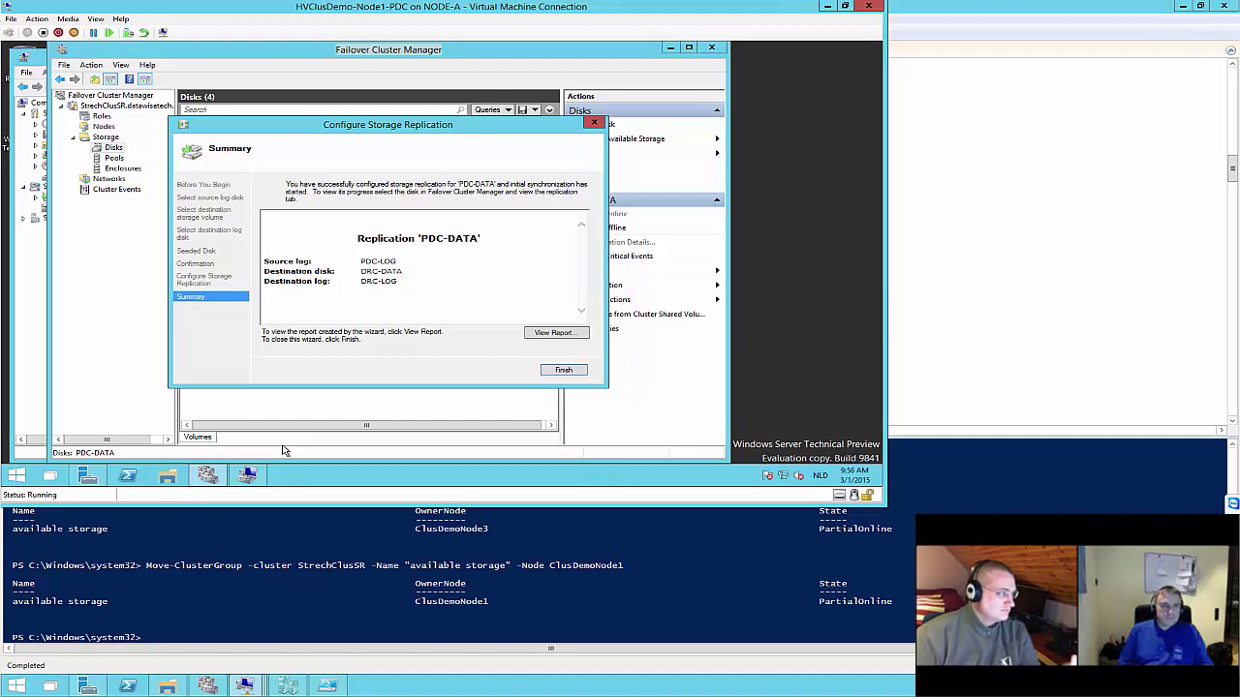
{"action": "left_click", "coordinate": [564, 370]}
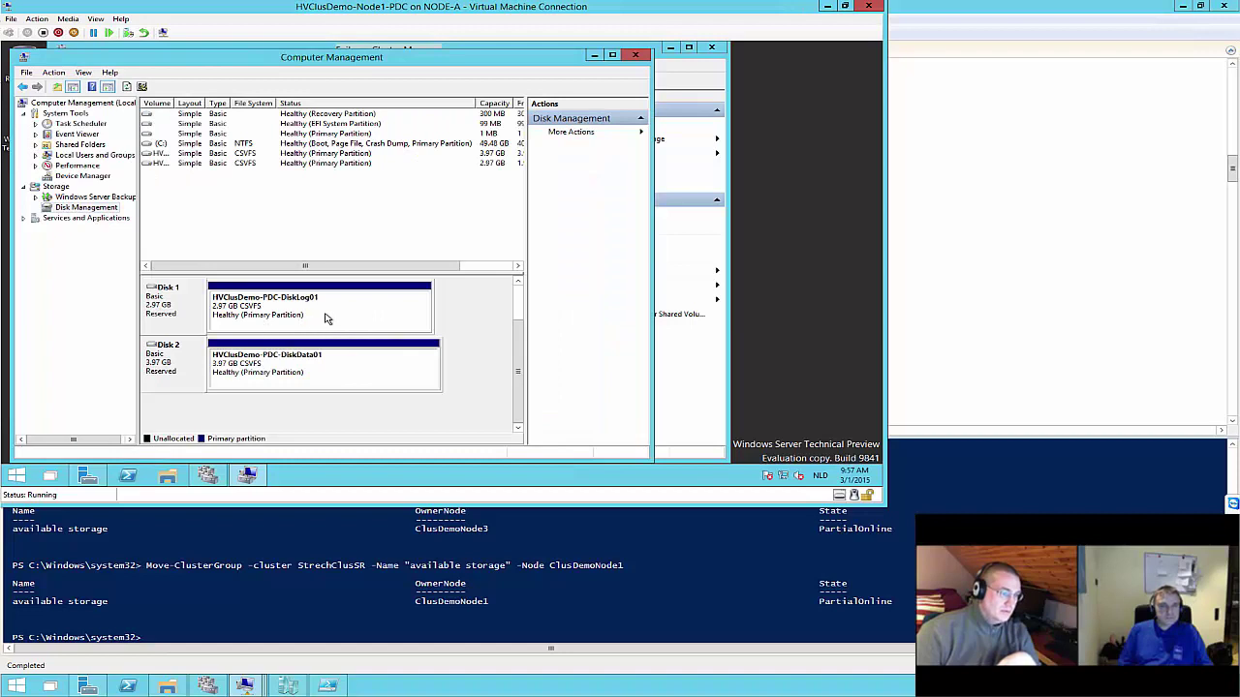
Inspect the HVClusDemo-PDC-DiskData01 partition in Disk Management, then return to the cluster disk list
{"action": "left_click", "coordinate": [327, 377]}
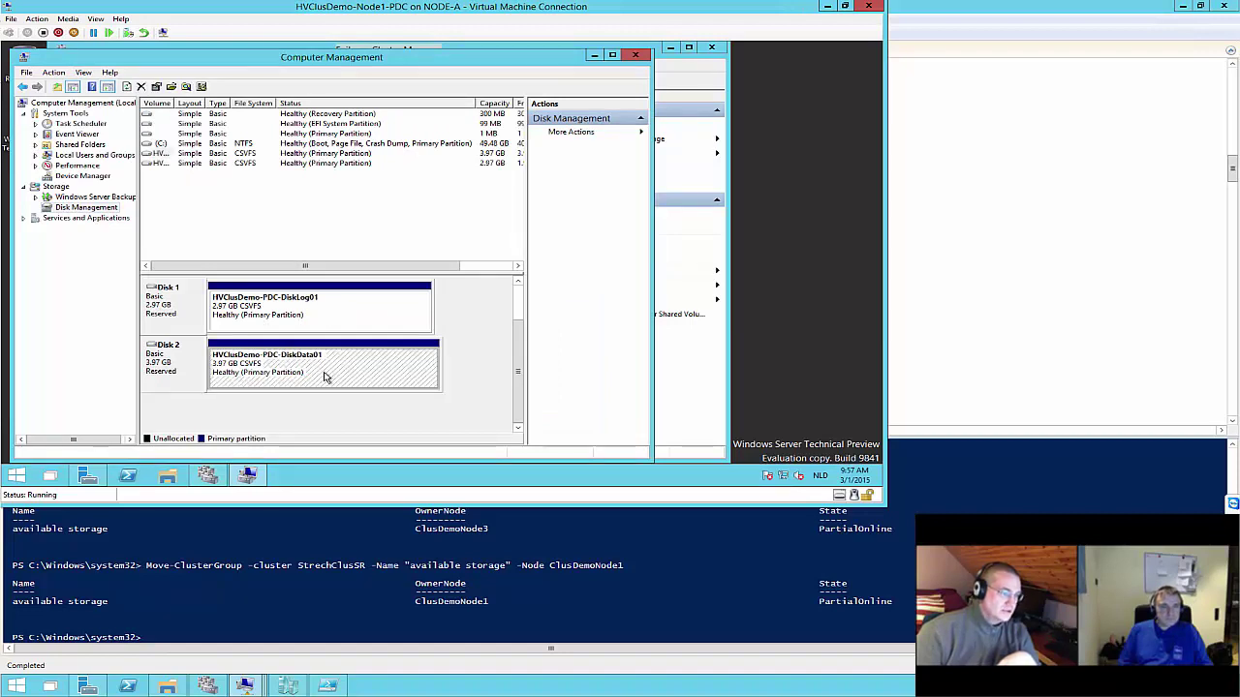
{"action": "left_click", "coordinate": [247, 474]}
{"action": "left_click", "coordinate": [207, 476]}
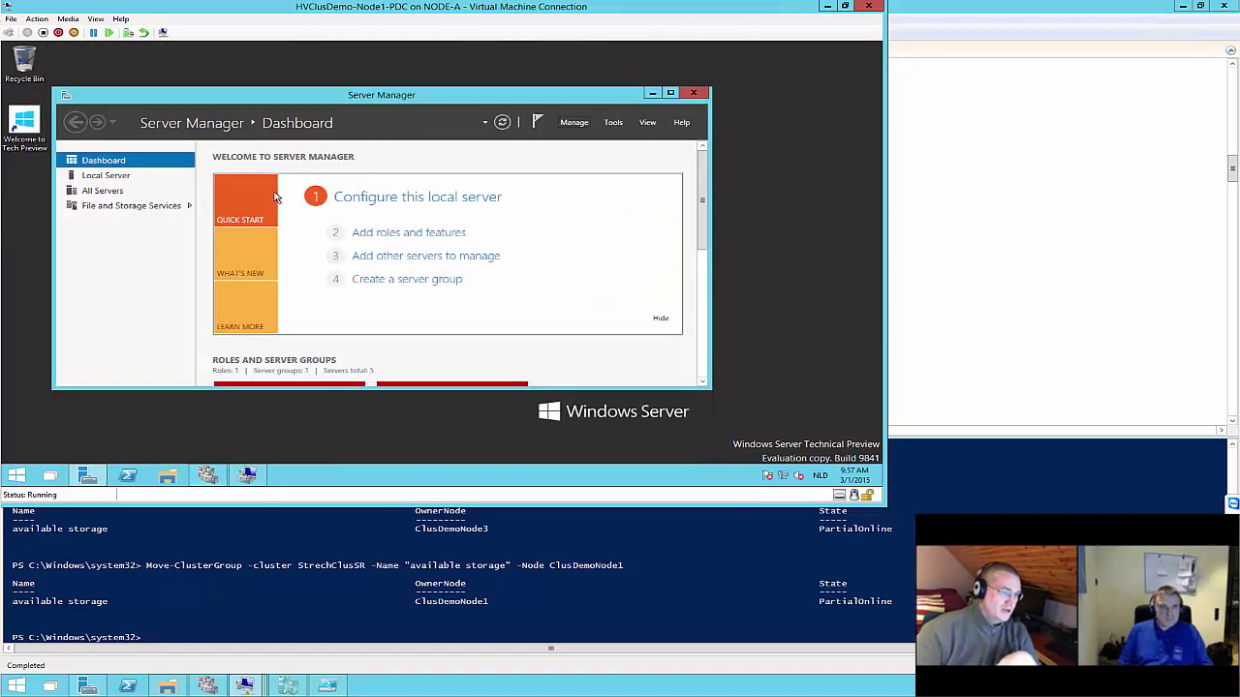
{"action": "left_click", "coordinate": [207, 476]}
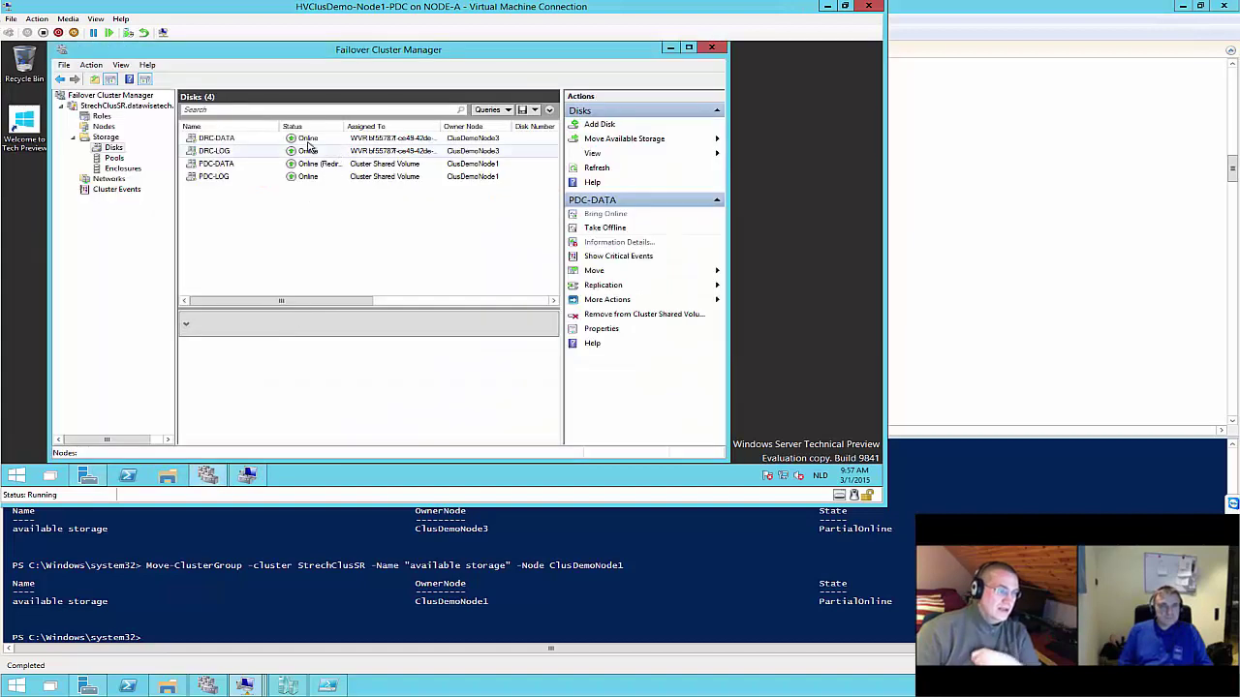
Widen the Assigned To and Status columns to show full owner IDs and disk status
{"action": "double_click", "coordinate": [442, 127]}
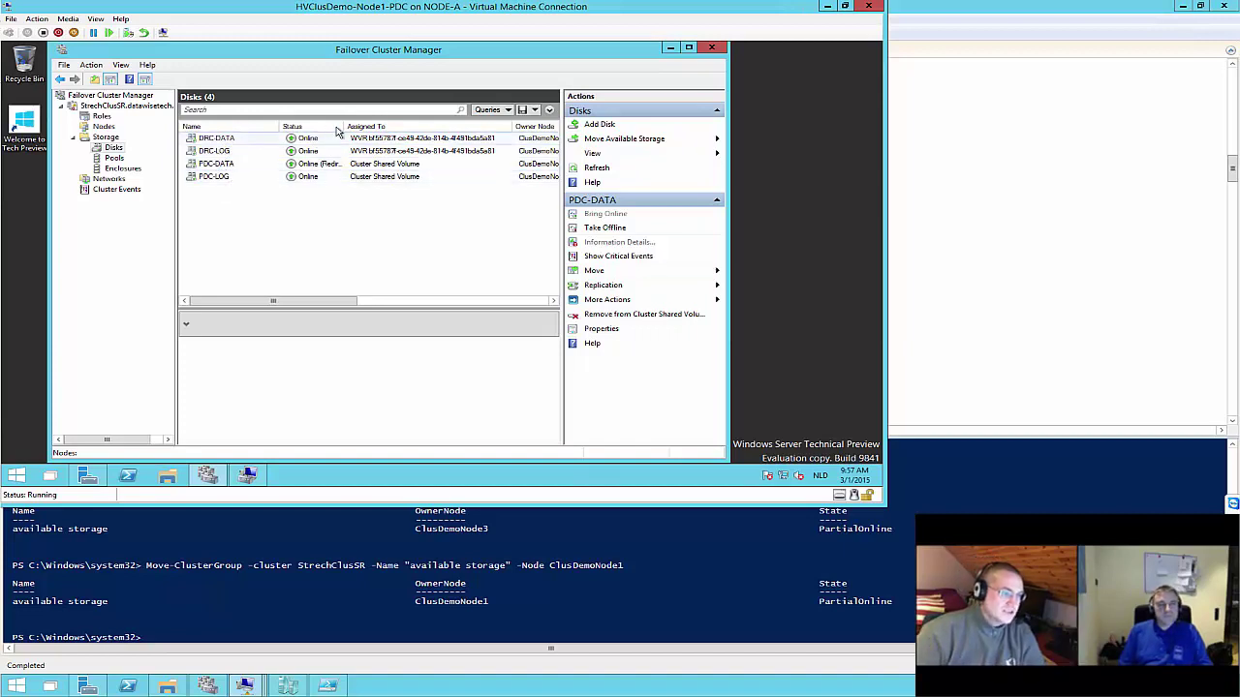
{"action": "left_click_drag", "start_coordinate": [341, 125], "coordinate": [429, 125]}
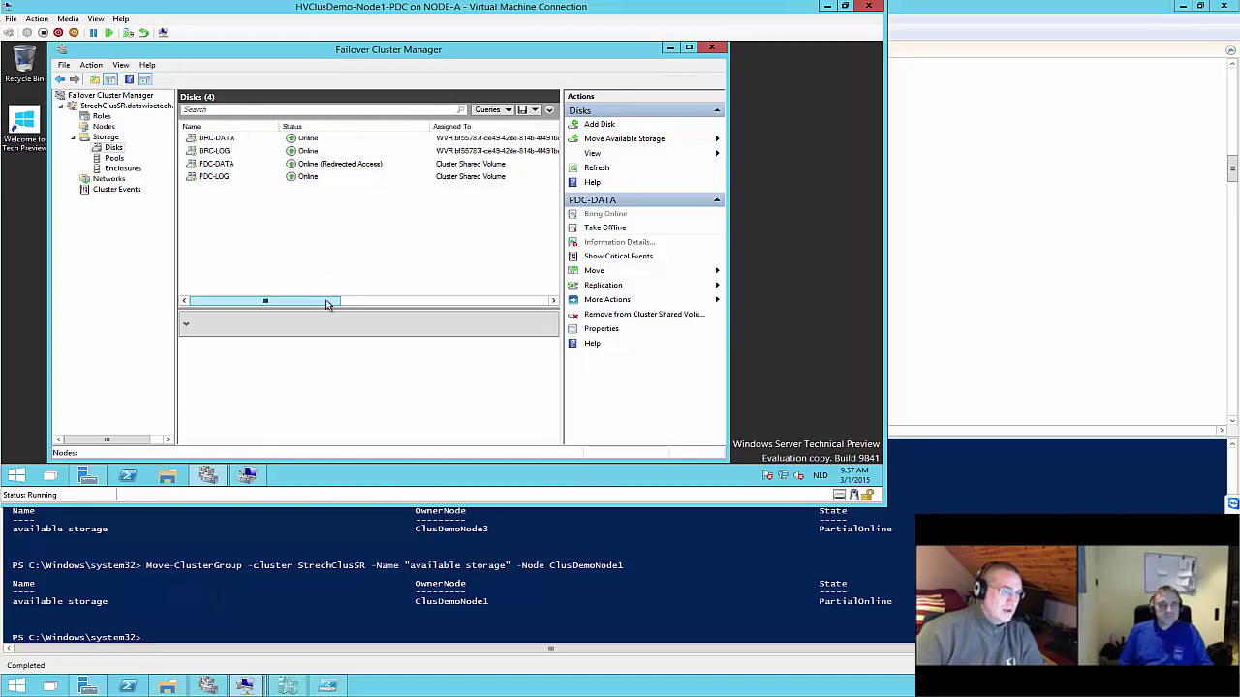
{"action": "left_click_drag", "start_coordinate": [326, 299], "coordinate": [546, 305]}
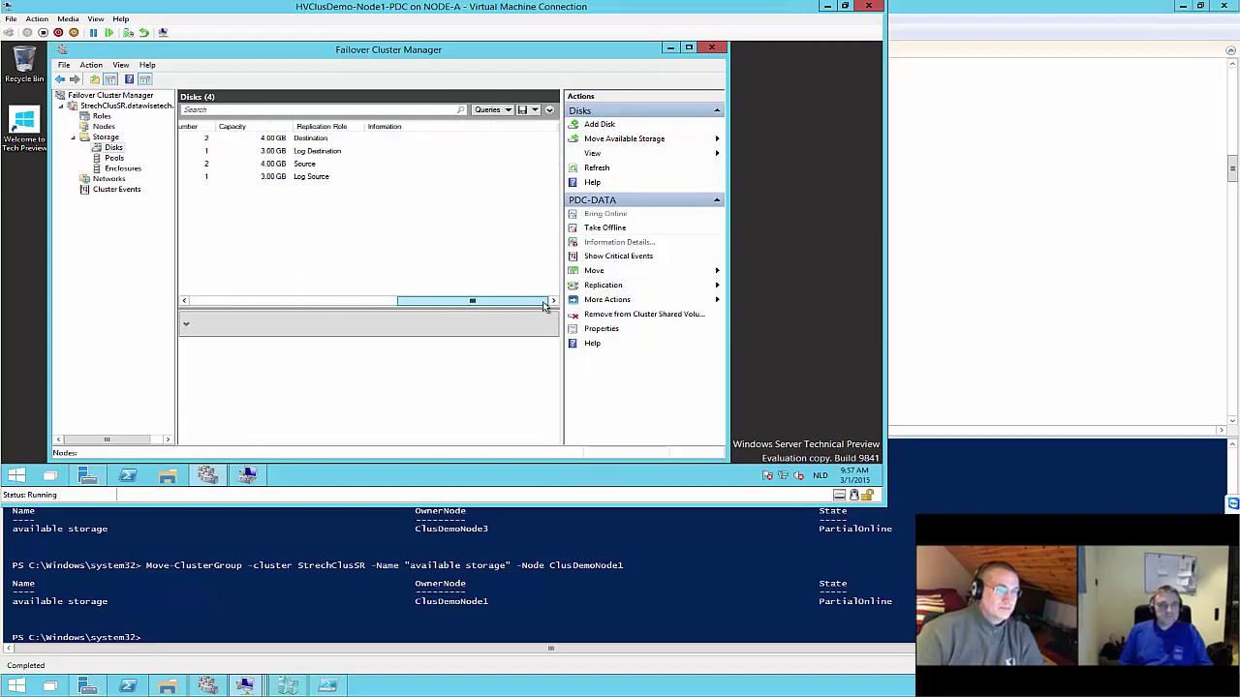
Review PDC-DATA's volume and replication details, then PDC-LOG's replication details
{"action": "left_click", "coordinate": [274, 299]}
{"action": "left_click", "coordinate": [223, 165]}
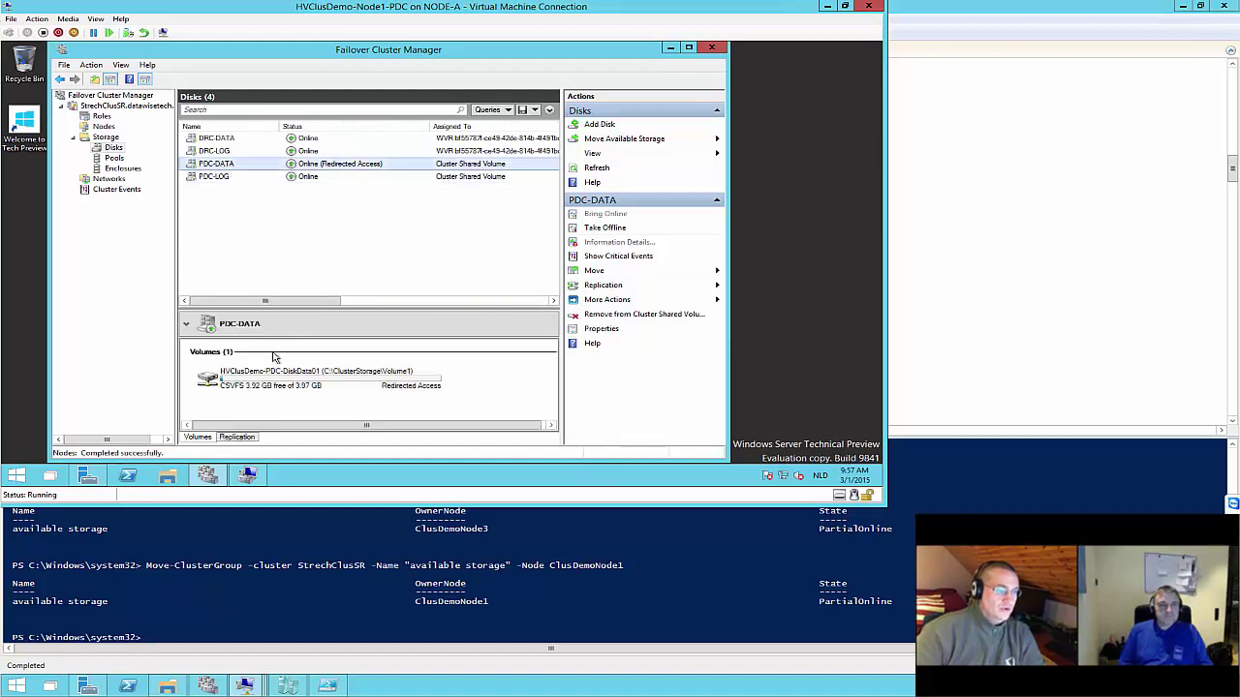
{"action": "left_click", "coordinate": [246, 441]}
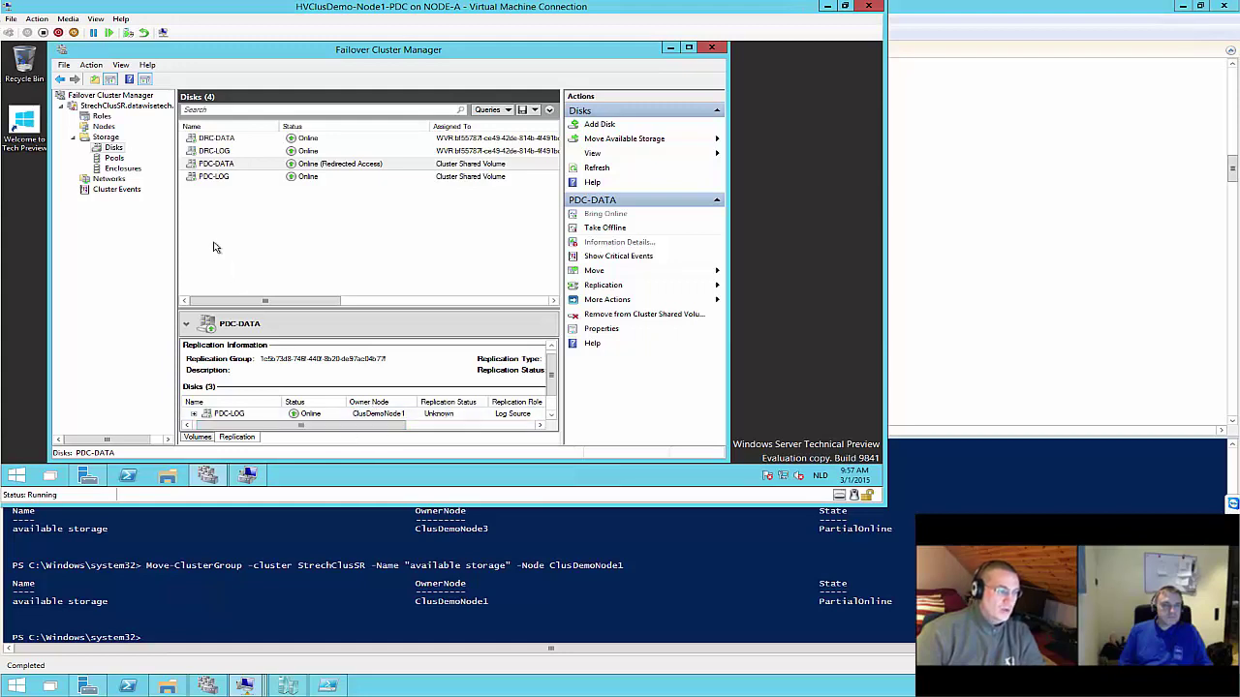
{"action": "left_click", "coordinate": [215, 178]}
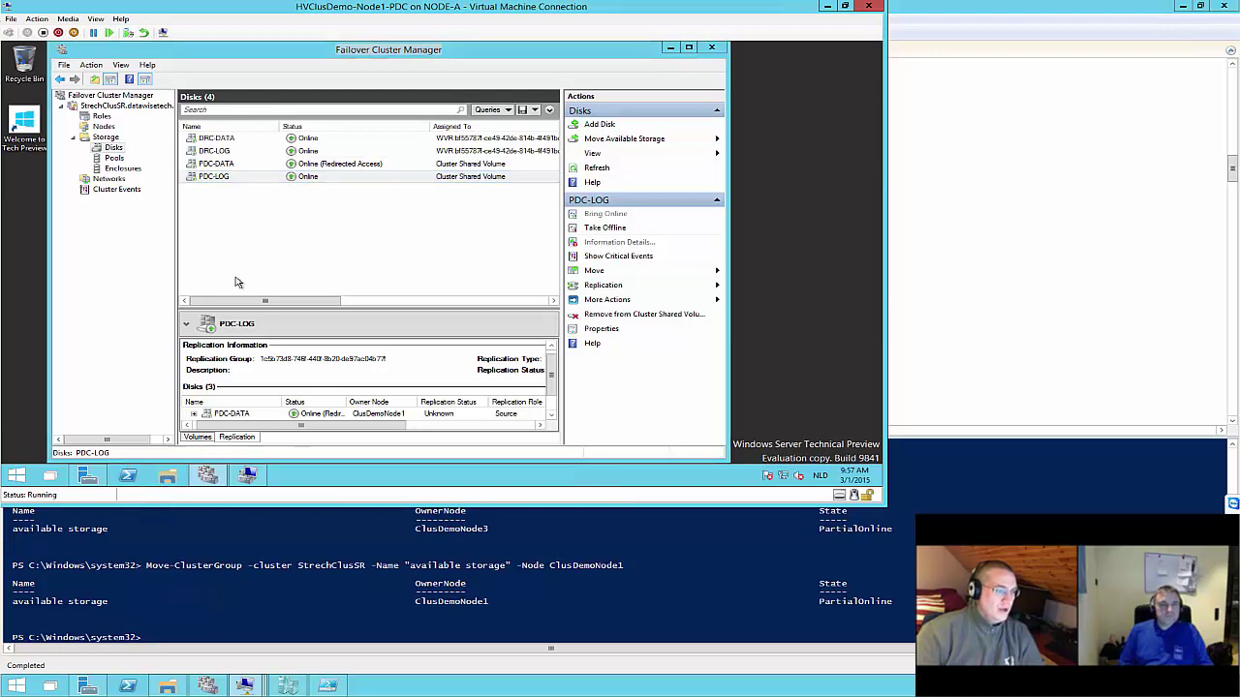
{"action": "key", "text": "super+e"}
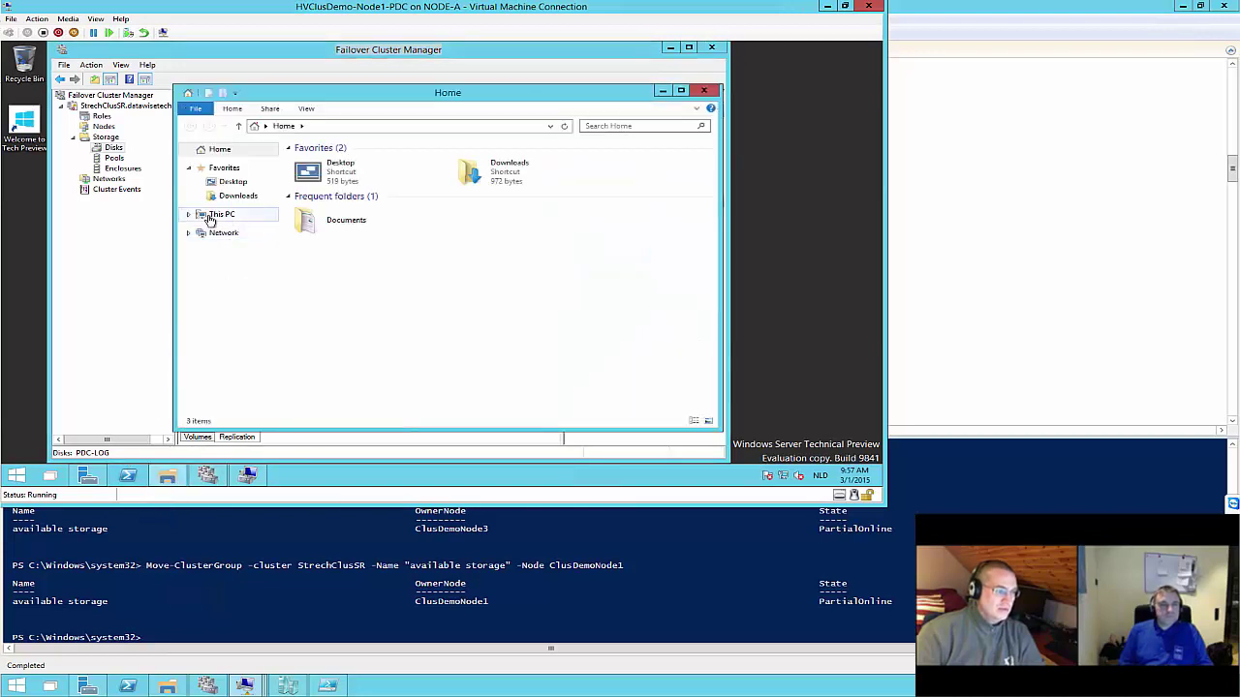
Browse to C:\ClusterStorage and look inside the Volume1 and Volume2 folders
{"action": "left_click", "coordinate": [191, 215]}
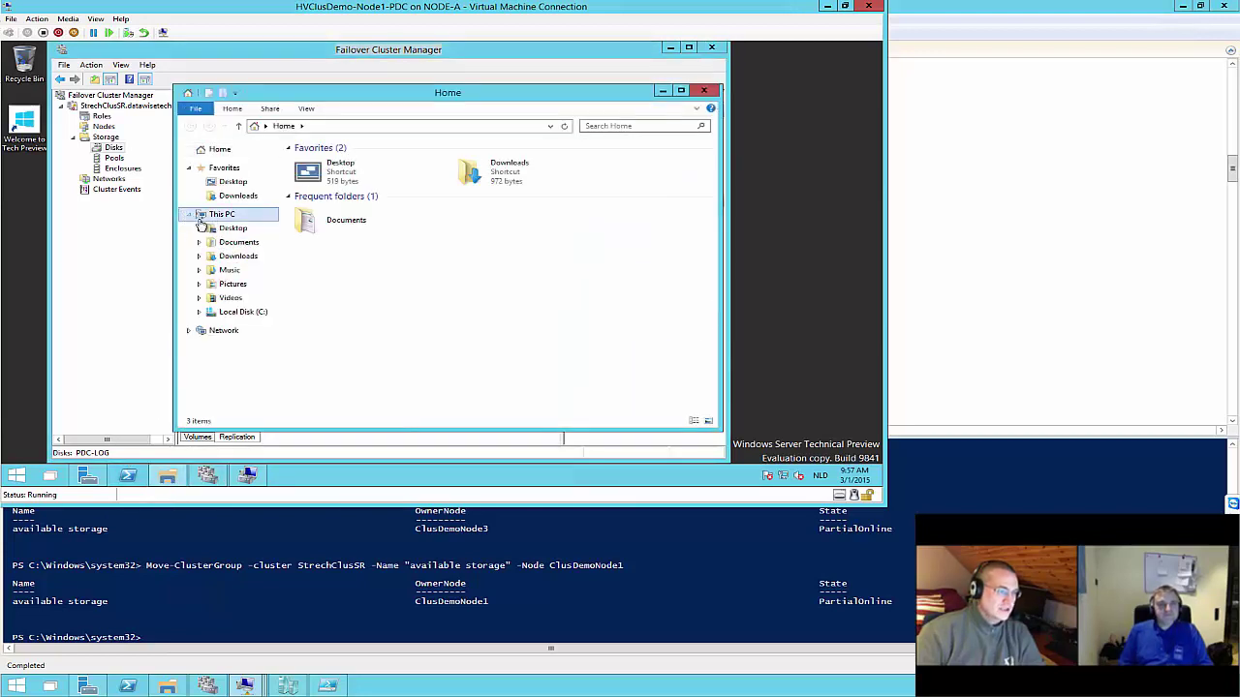
{"action": "left_click", "coordinate": [213, 312]}
{"action": "double_click", "coordinate": [328, 165]}
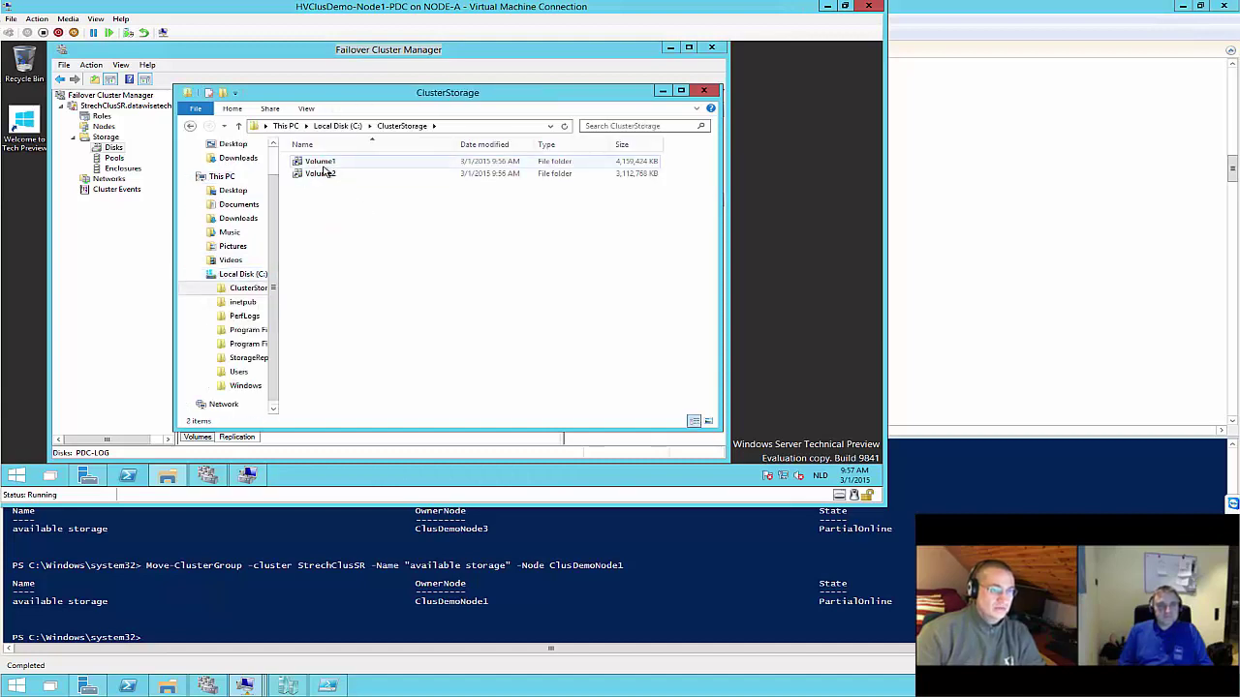
{"action": "double_click", "coordinate": [329, 163]}
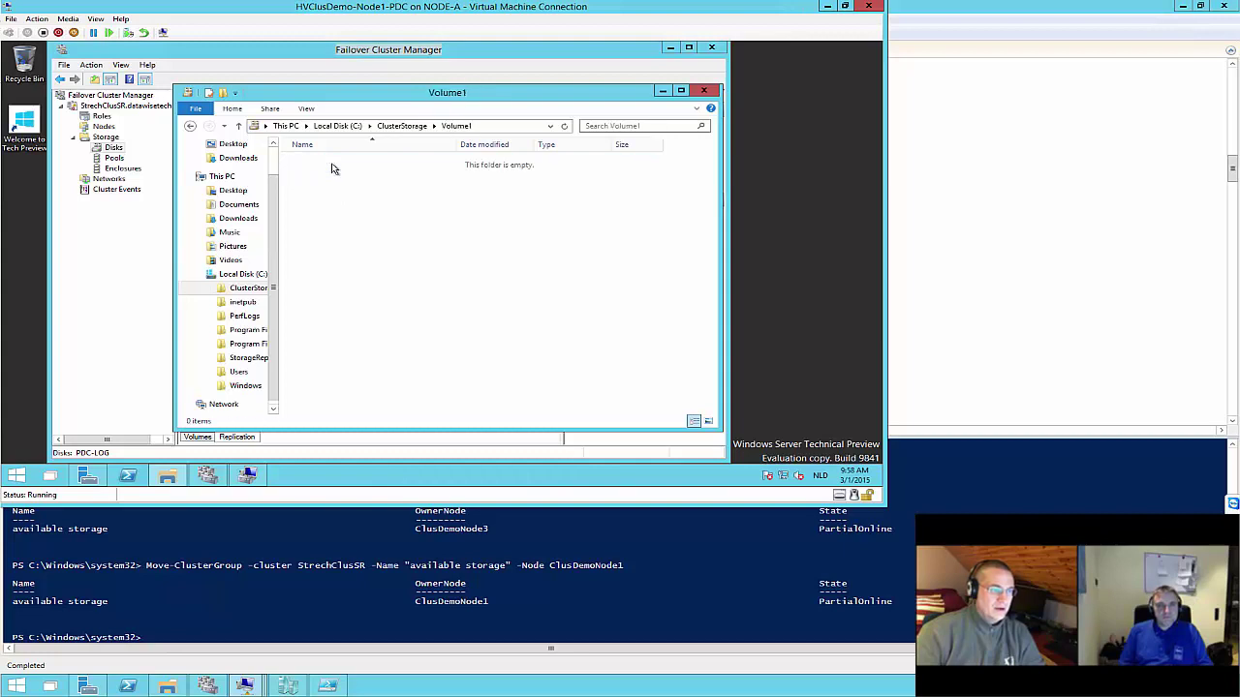
{"action": "left_click", "coordinate": [190, 126]}
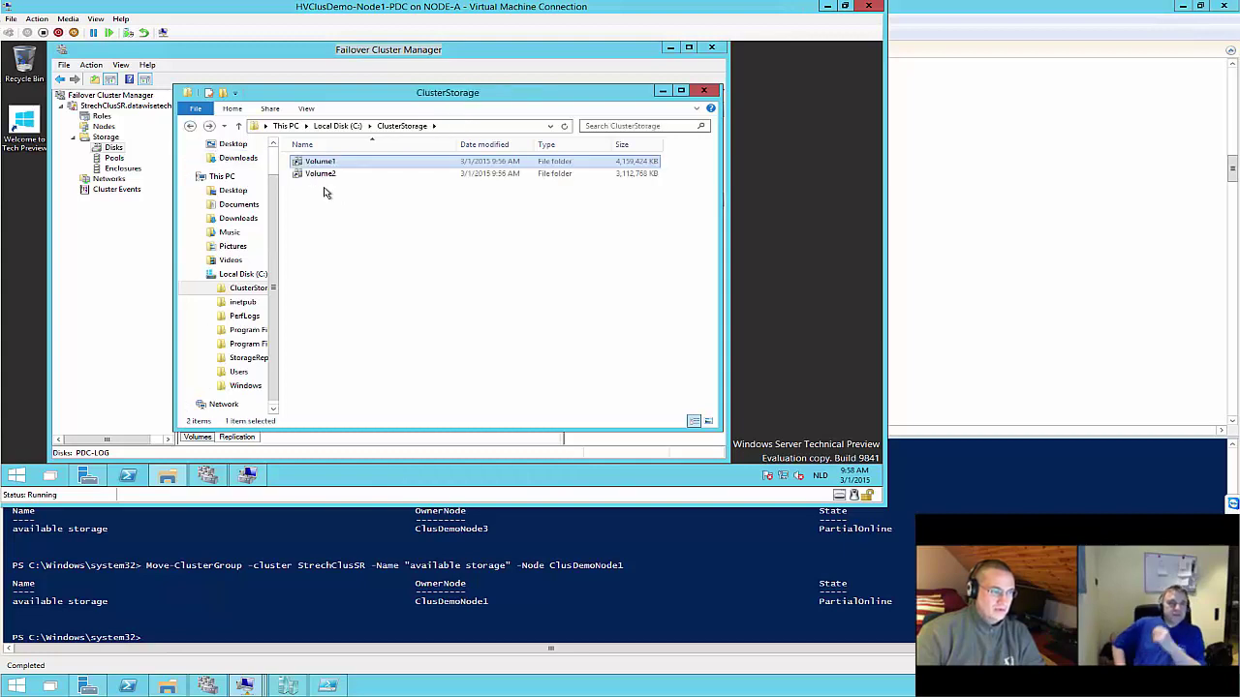
{"action": "double_click", "coordinate": [329, 175]}
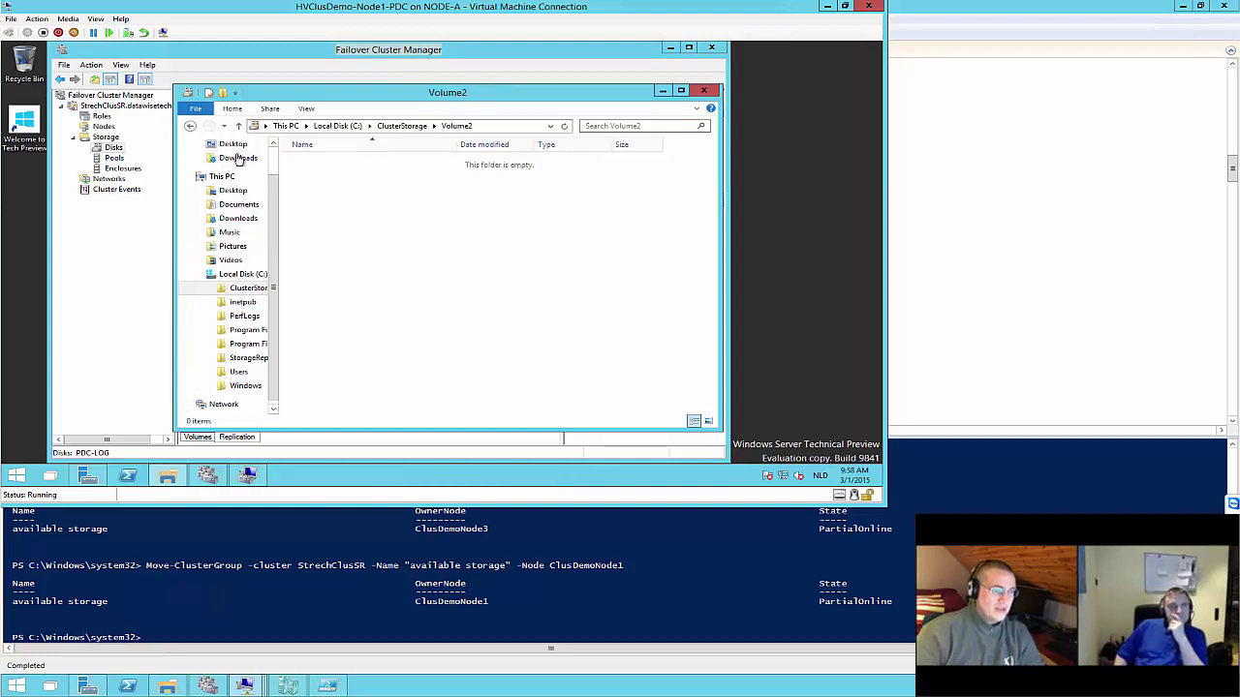
{"action": "left_click", "coordinate": [190, 126]}
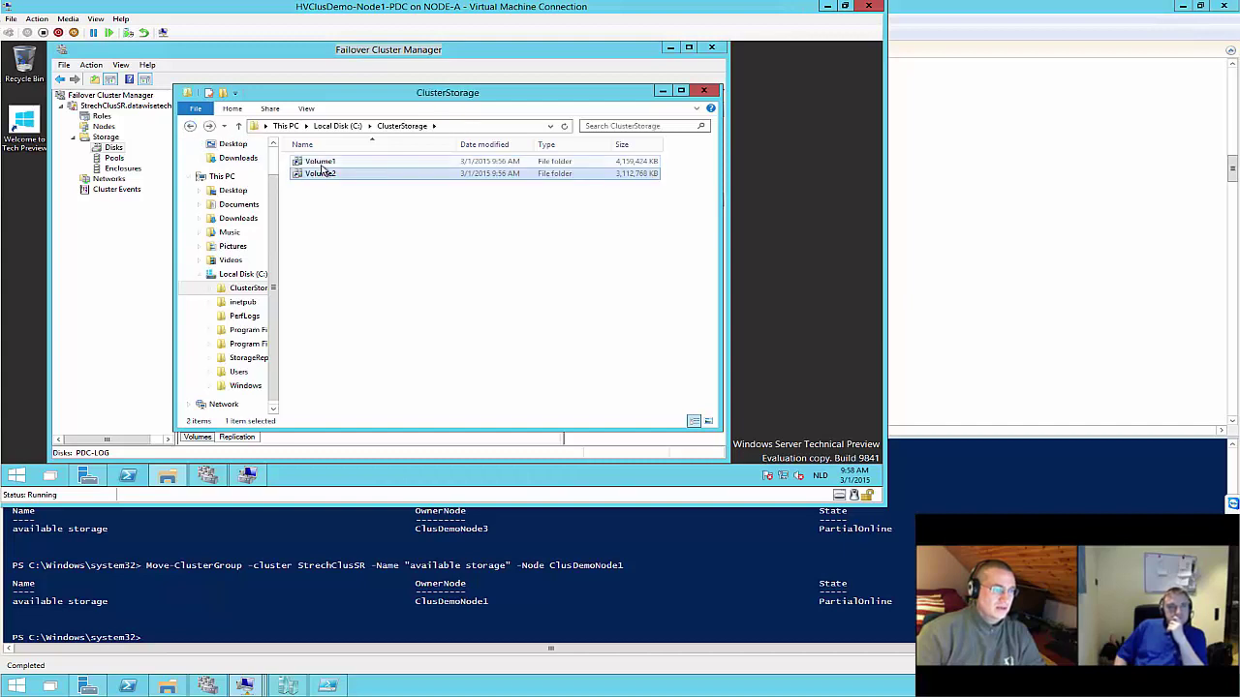
Create a New Text Document in the empty Volume1 folder
{"action": "double_click", "coordinate": [321, 163]}
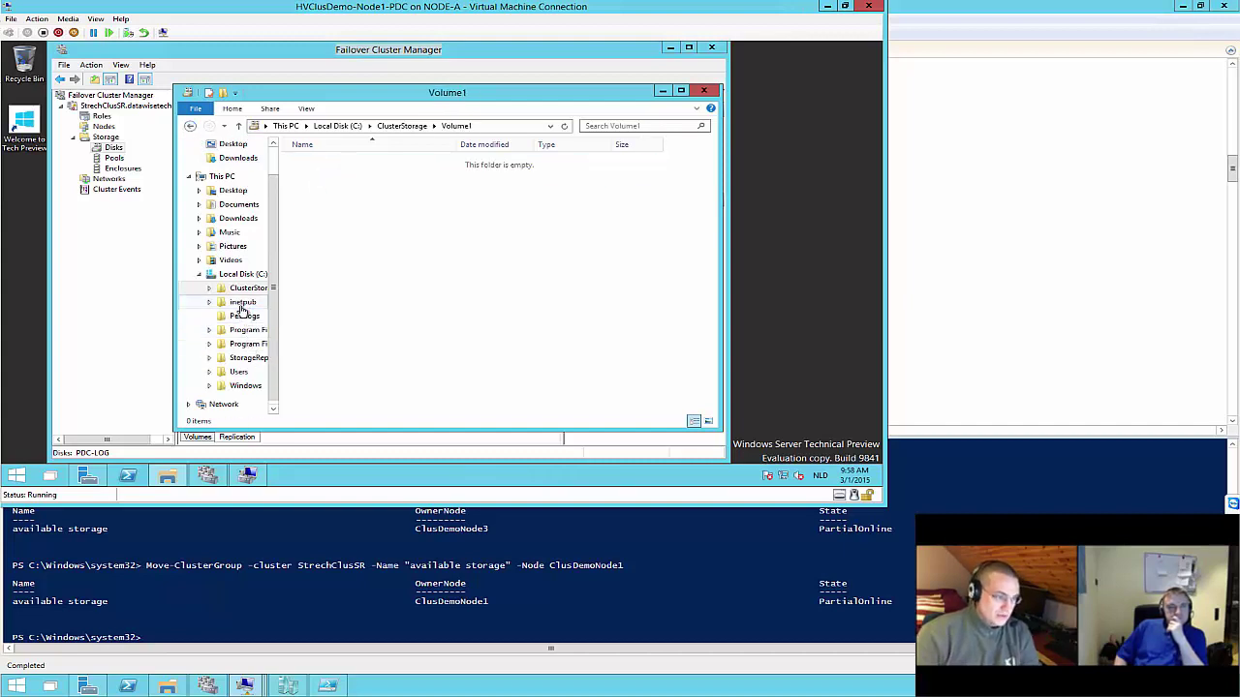
{"action": "right_click", "coordinate": [361, 242]}
{"action": "mouse_move", "coordinate": [421, 359]}
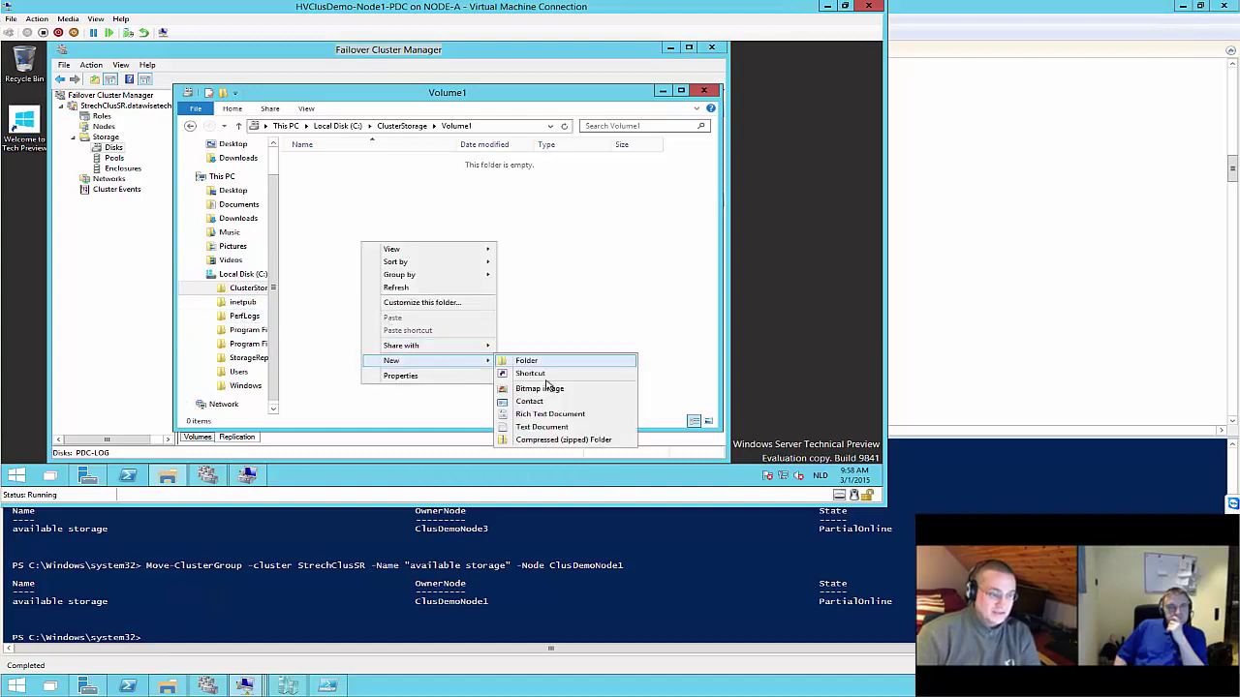
{"action": "left_click", "coordinate": [542, 428]}
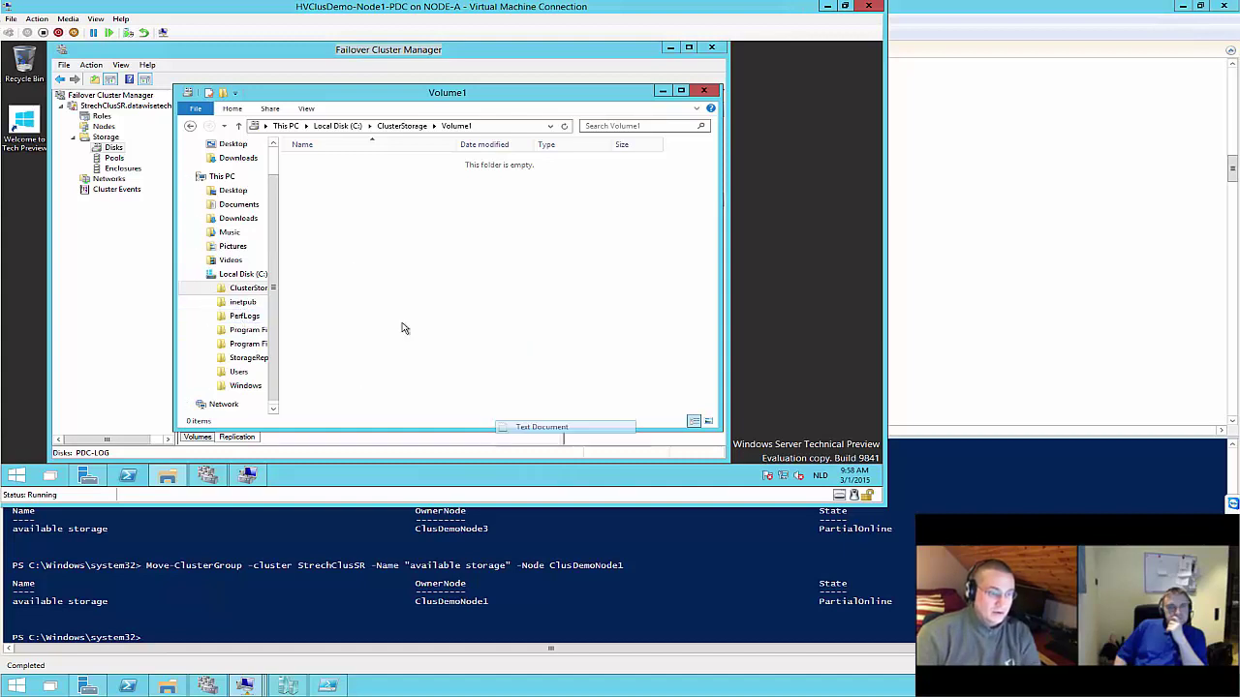
{"action": "key", "text": "alt+Up"}
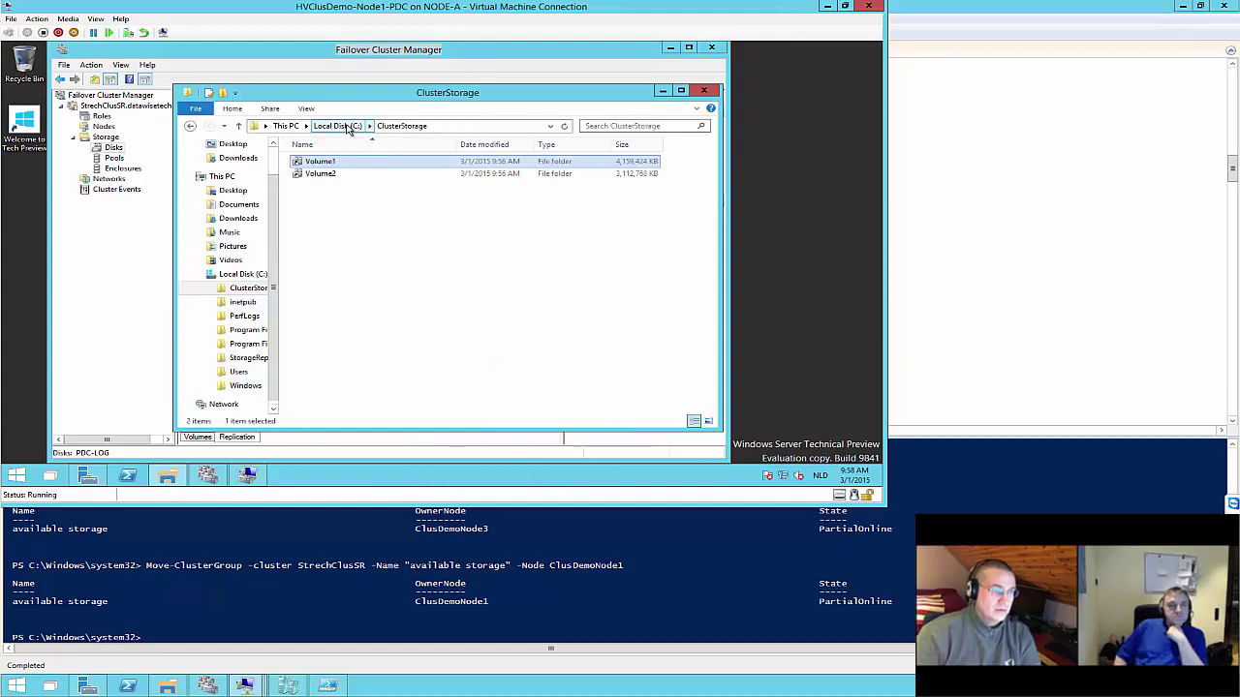
{"action": "key", "text": "alt+Up"}
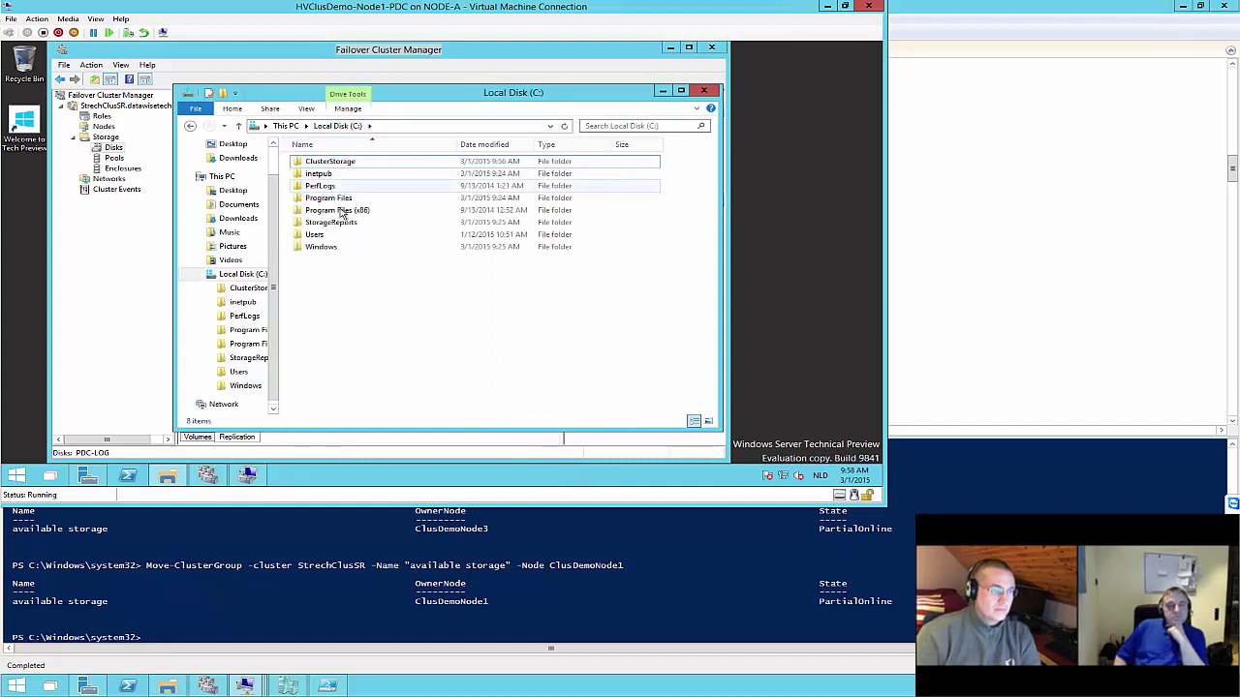
Create a New Text Document with the default name in the empty Volume2 folder
{"action": "left_click", "coordinate": [341, 166]}
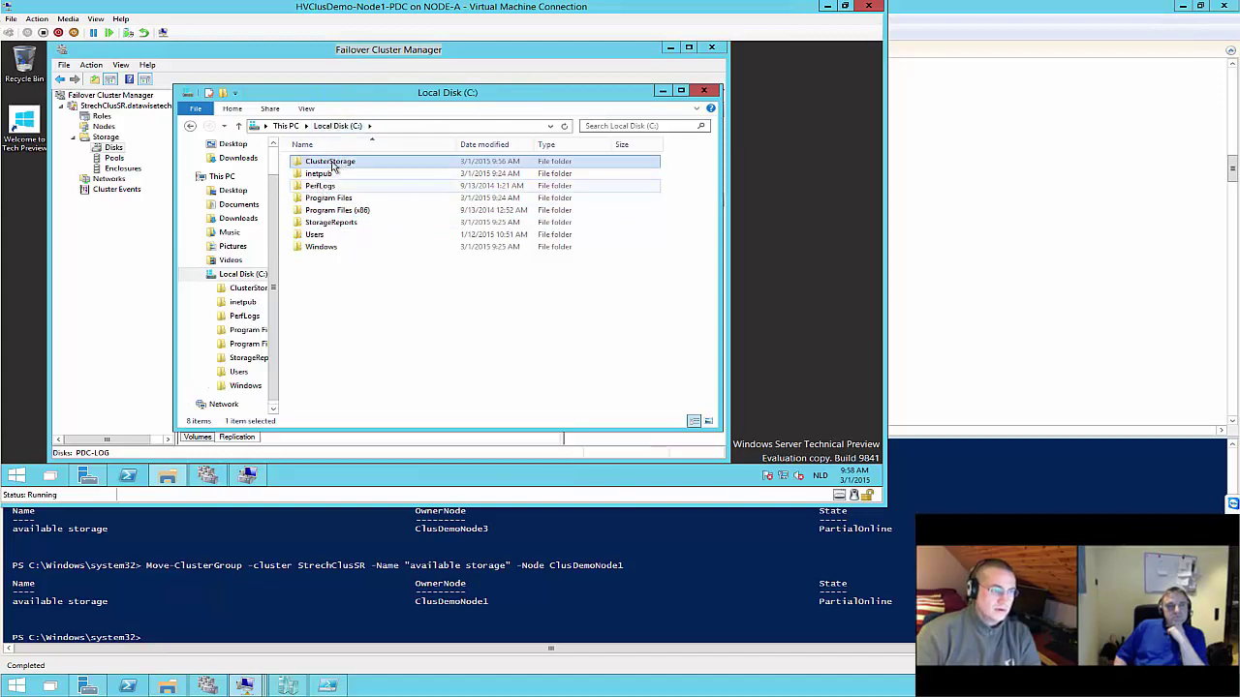
{"action": "double_click", "coordinate": [331, 162]}
{"action": "double_click", "coordinate": [319, 173]}
{"action": "right_click", "coordinate": [336, 231]}
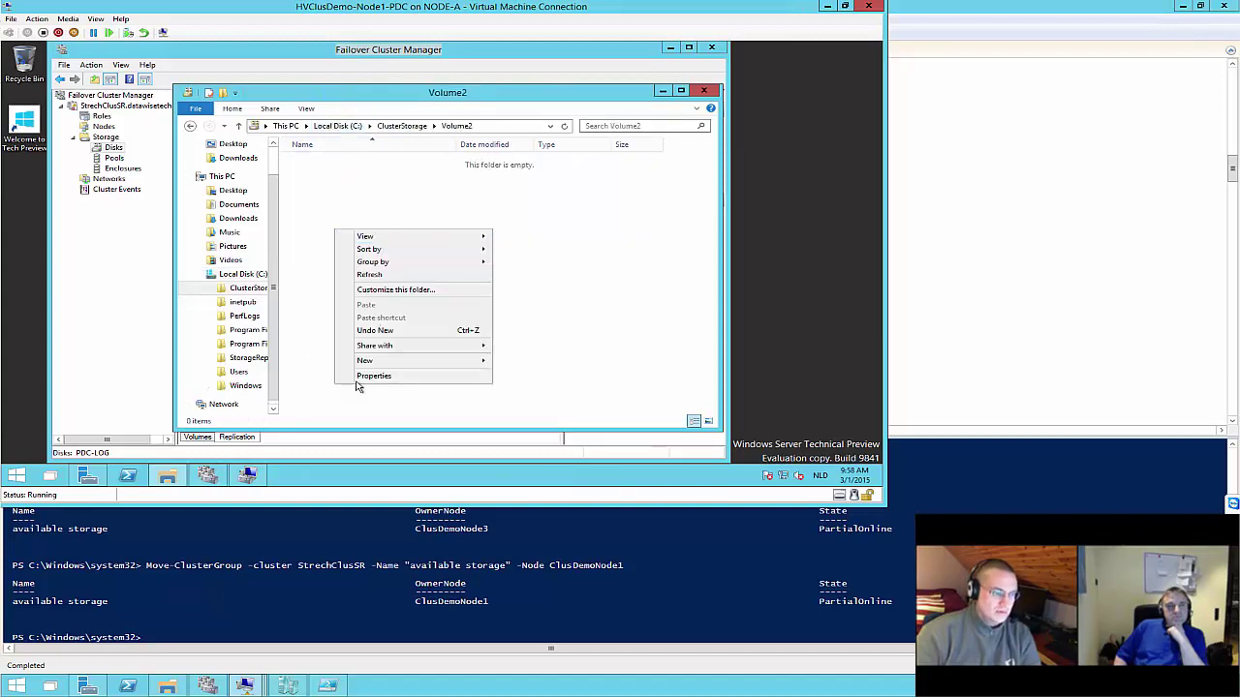
{"action": "mouse_move", "coordinate": [373, 361]}
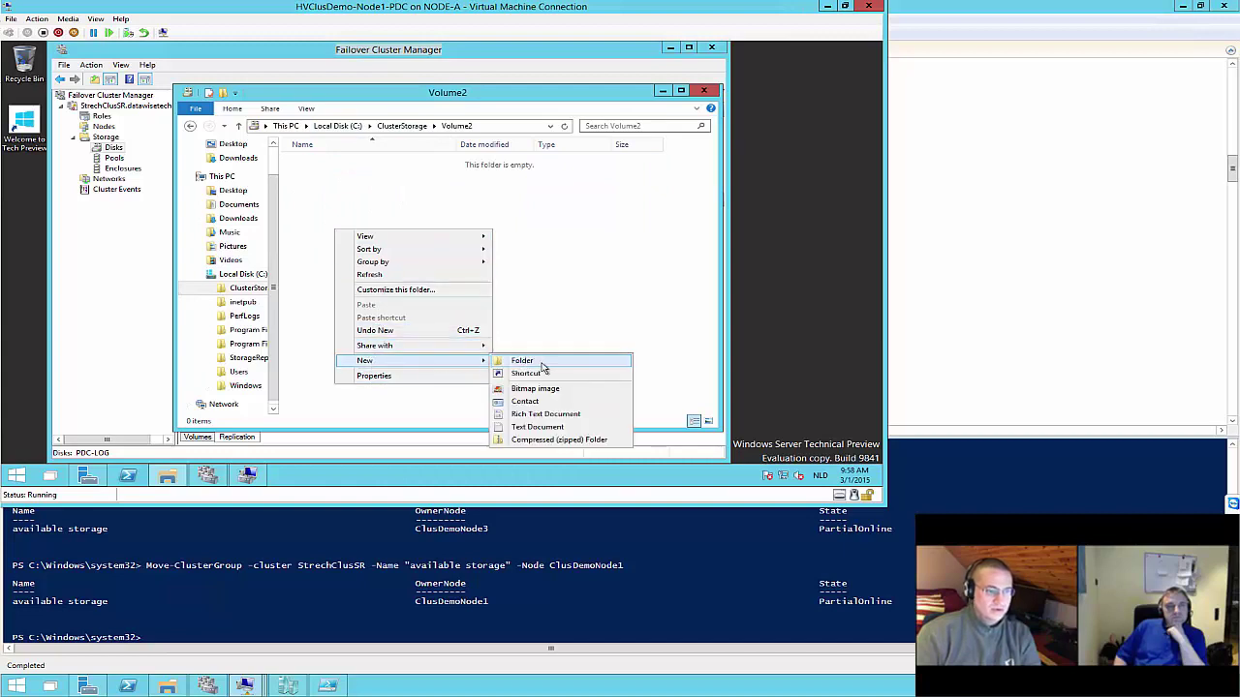
{"action": "left_click", "coordinate": [532, 427]}
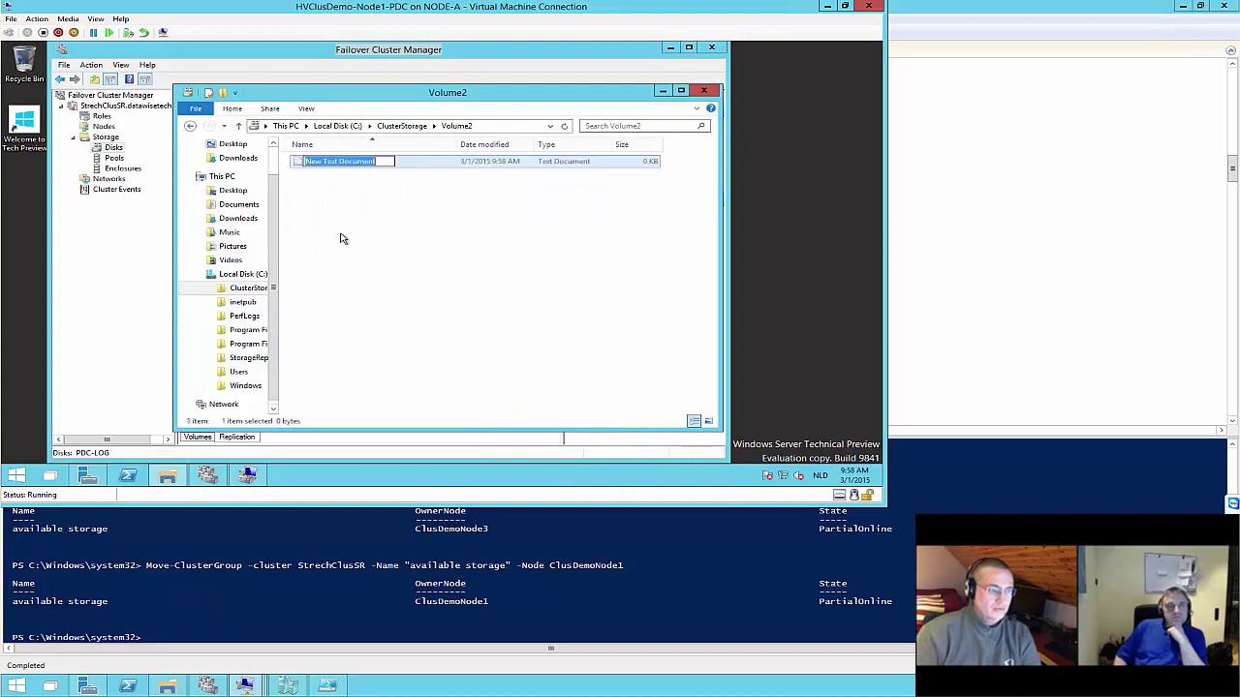
{"action": "left_click", "coordinate": [340, 238]}
{"action": "left_click", "coordinate": [190, 126]}
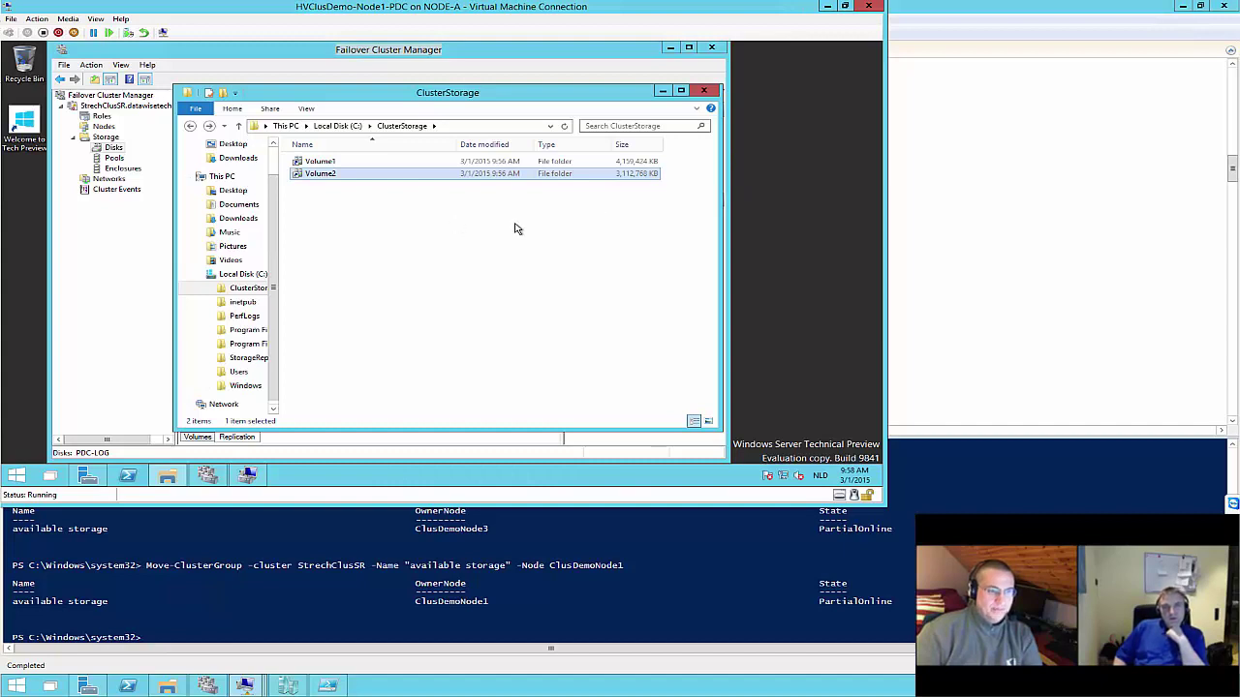
Review Volume2's Properties General tab, then open Volume2 to show its New Text Document
{"action": "right_click", "coordinate": [335, 172]}
{"action": "left_click", "coordinate": [374, 343]}
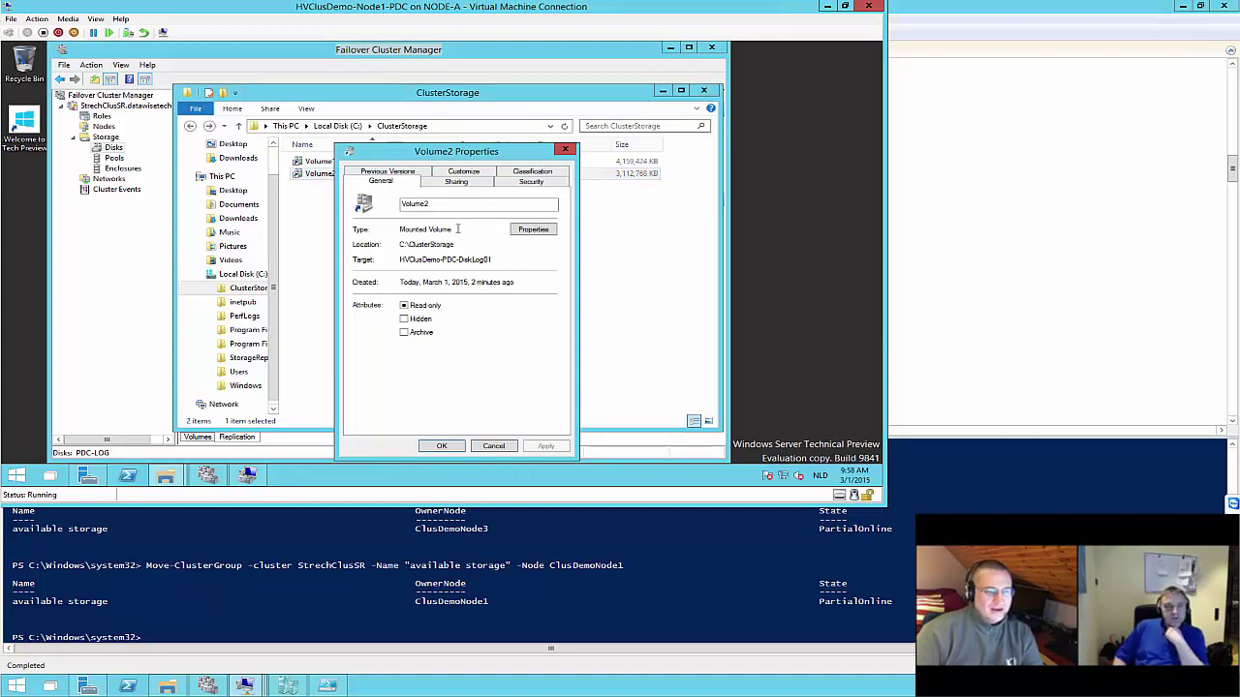
{"action": "left_click", "coordinate": [565, 149]}
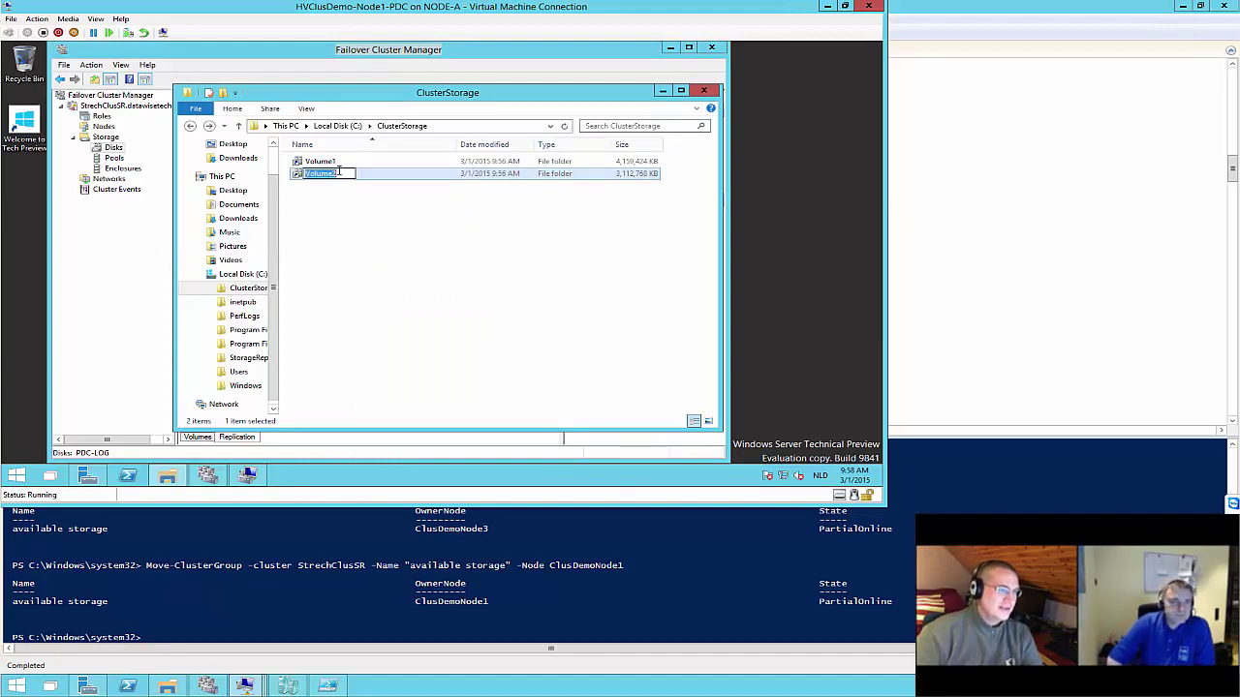
{"action": "right_click", "coordinate": [336, 175]}
{"action": "left_click", "coordinate": [311, 176]}
{"action": "double_click", "coordinate": [311, 176]}
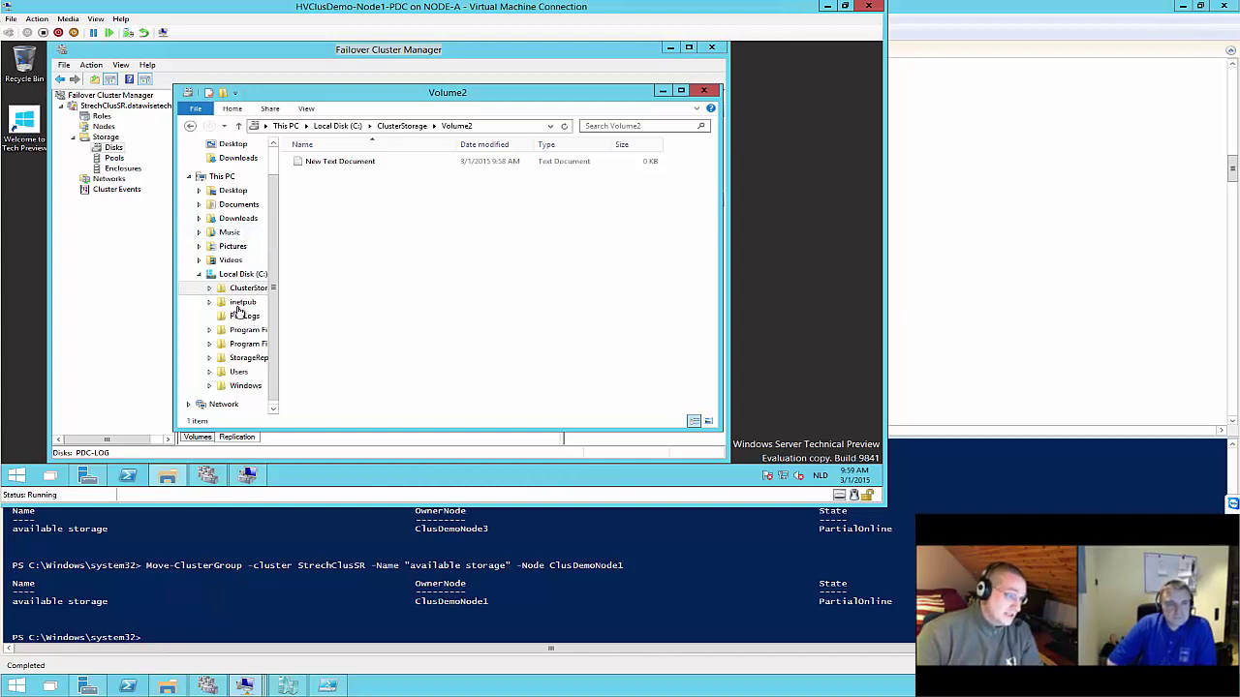
Switch to the maximized Node3-DRC console, where DRC disks are owned by ClusDemoNode3
{"action": "left_click", "coordinate": [132, 290]}
{"action": "left_click", "coordinate": [212, 477]}
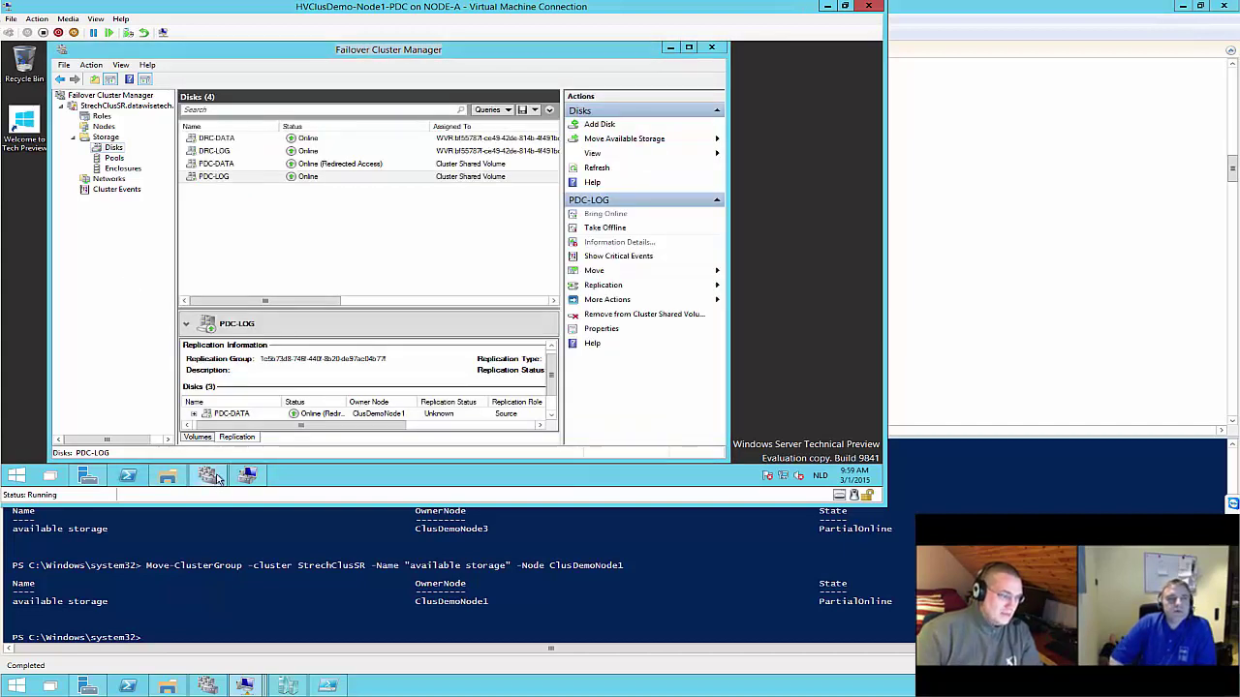
{"action": "left_click", "coordinate": [101, 341]}
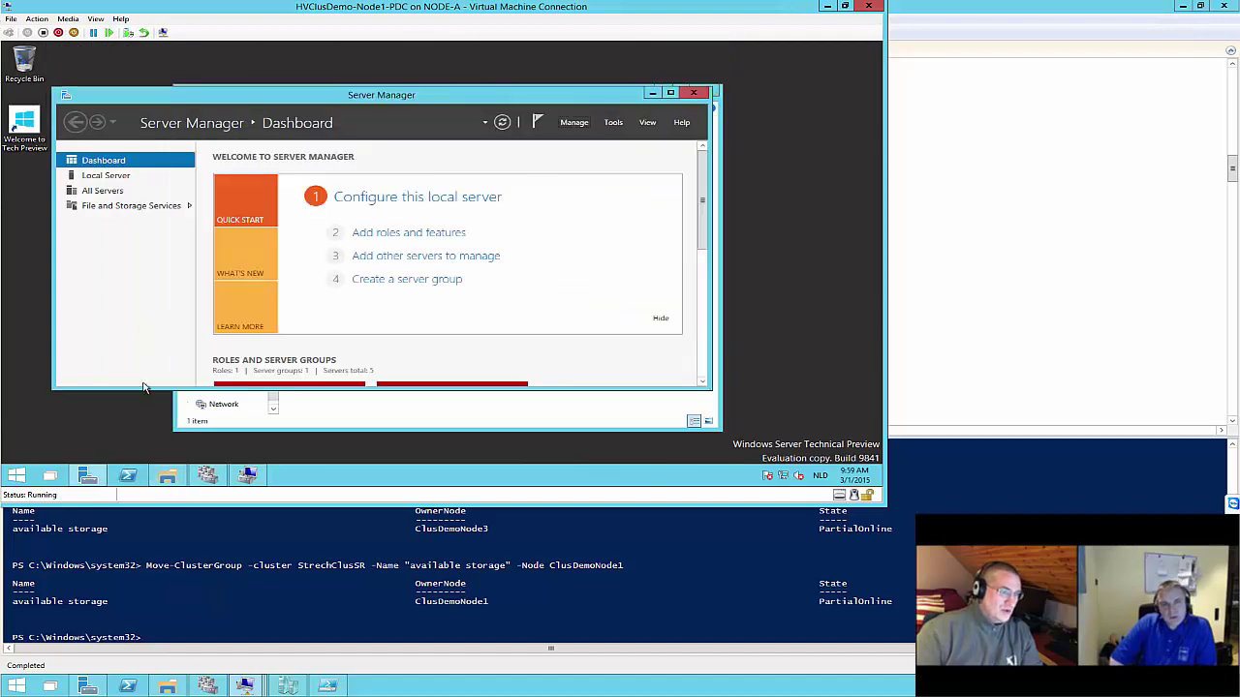
{"action": "left_click", "coordinate": [208, 478]}
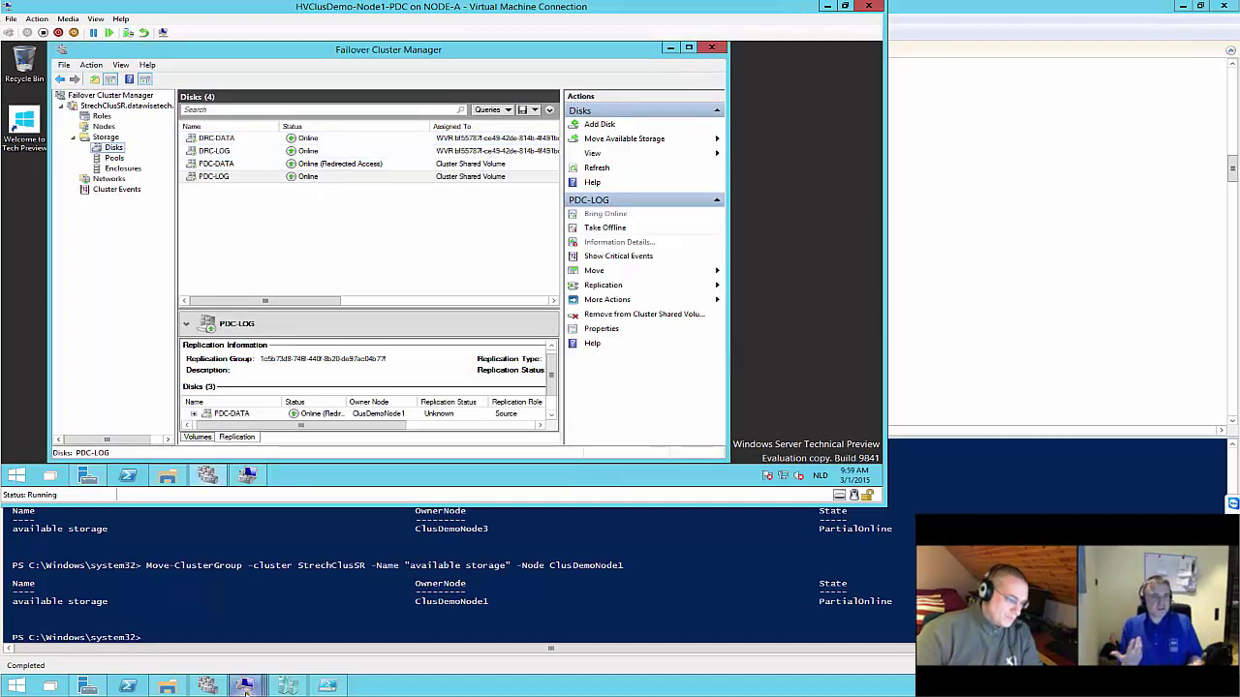
{"action": "mouse_move", "coordinate": [244, 685]}
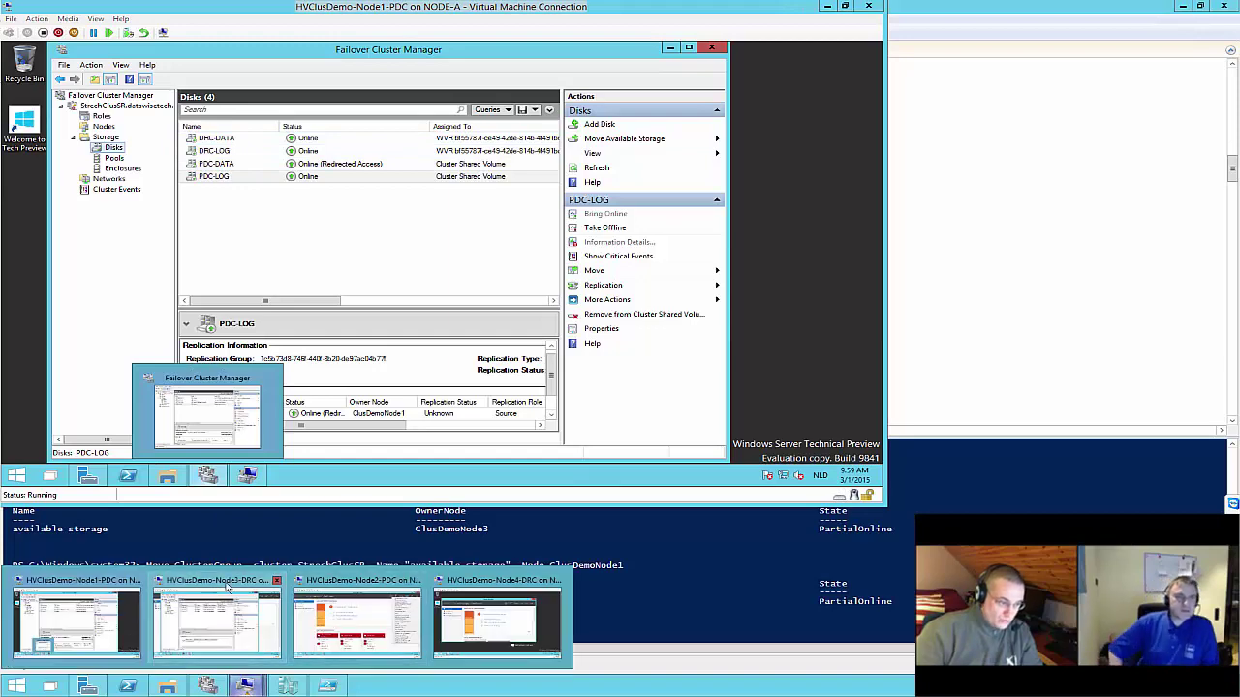
{"action": "left_click", "coordinate": [217, 620]}
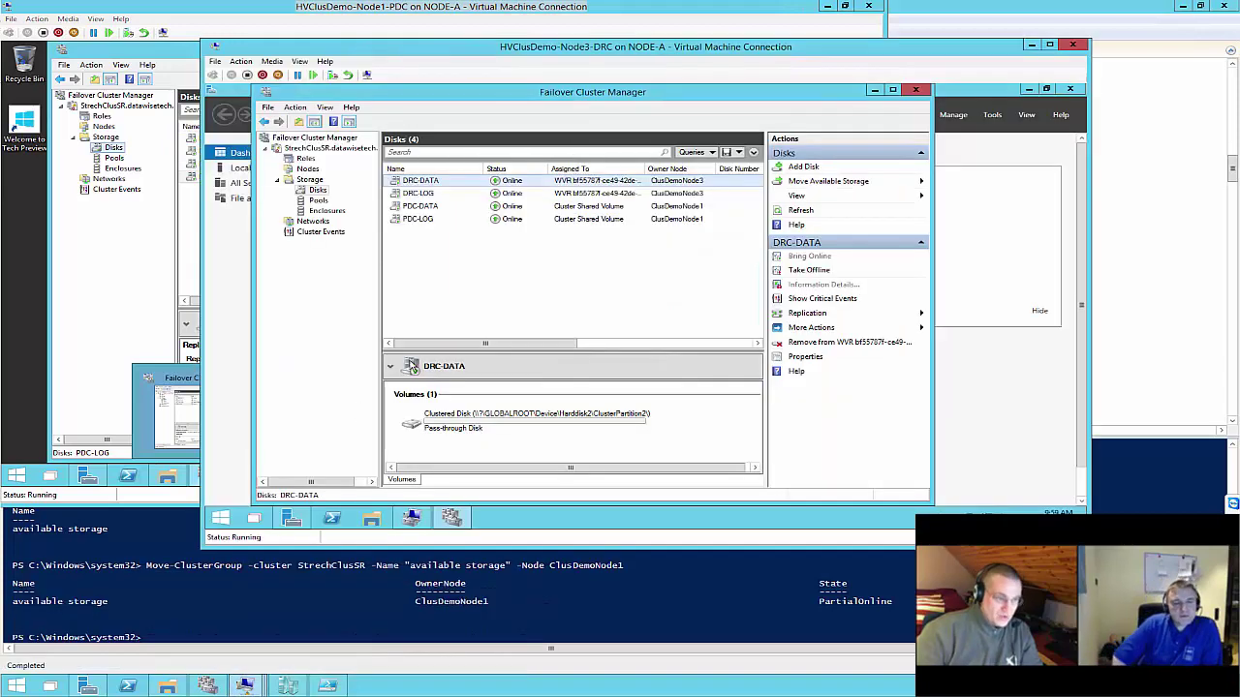
{"action": "double_click", "coordinate": [787, 48]}
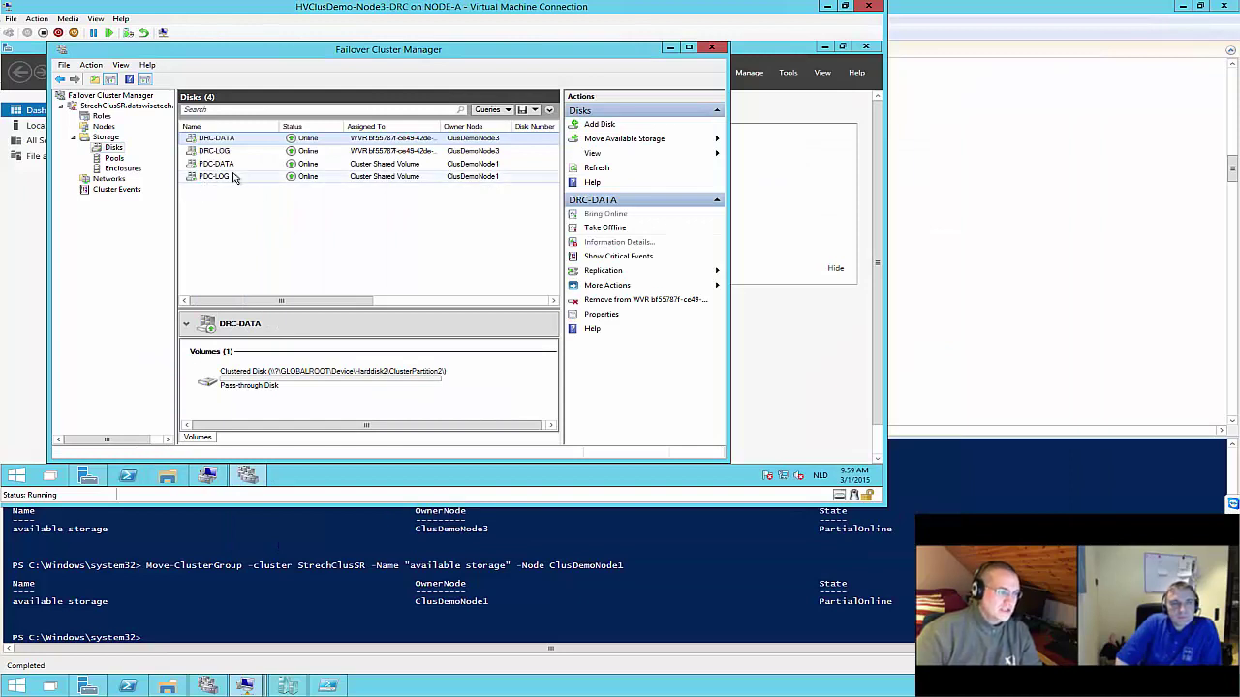
On the DRC node, browse to C:\ClusterStorage and check the HVClusDemo-DRC-DiskLog01 (L:) drive
{"action": "mouse_move", "coordinate": [167, 476]}
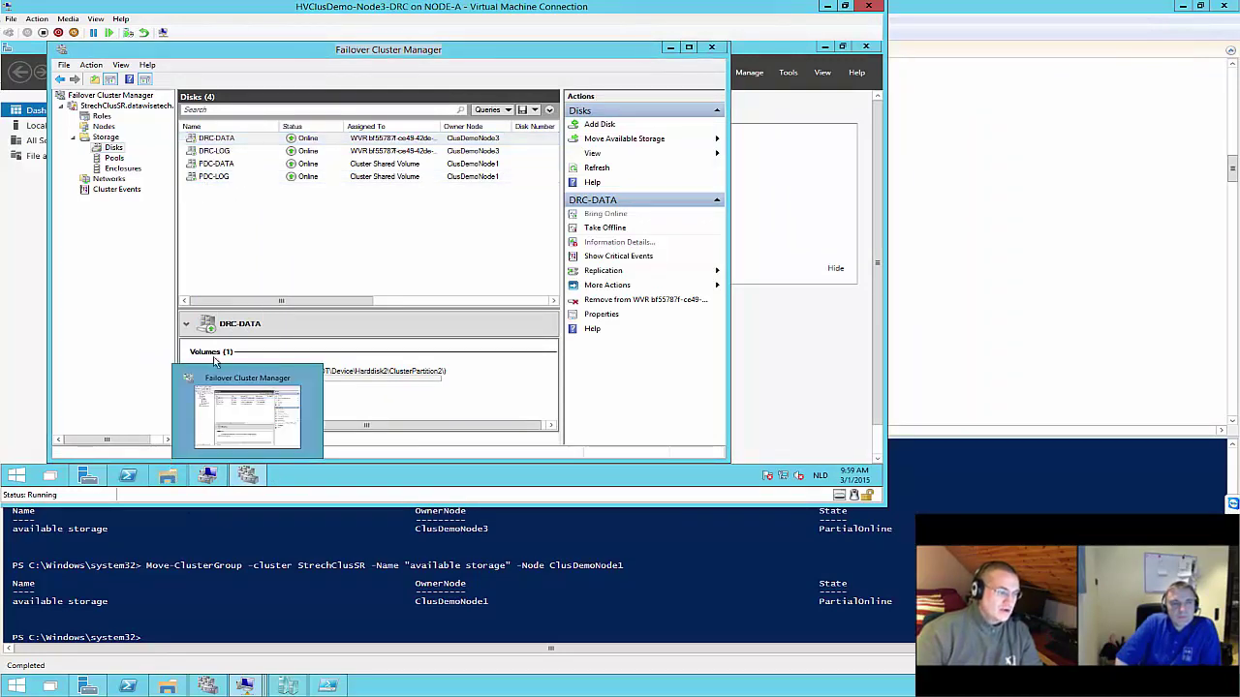
{"action": "left_click", "coordinate": [219, 407]}
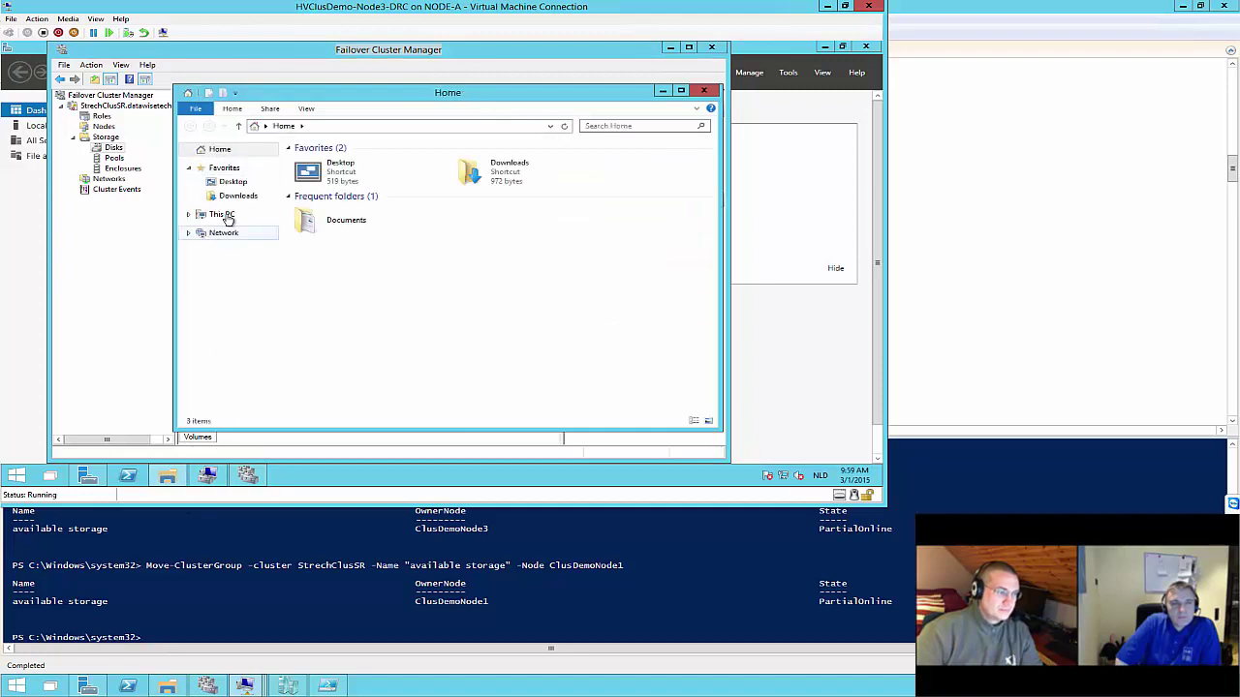
{"action": "left_click", "coordinate": [217, 215]}
{"action": "left_click", "coordinate": [189, 215]}
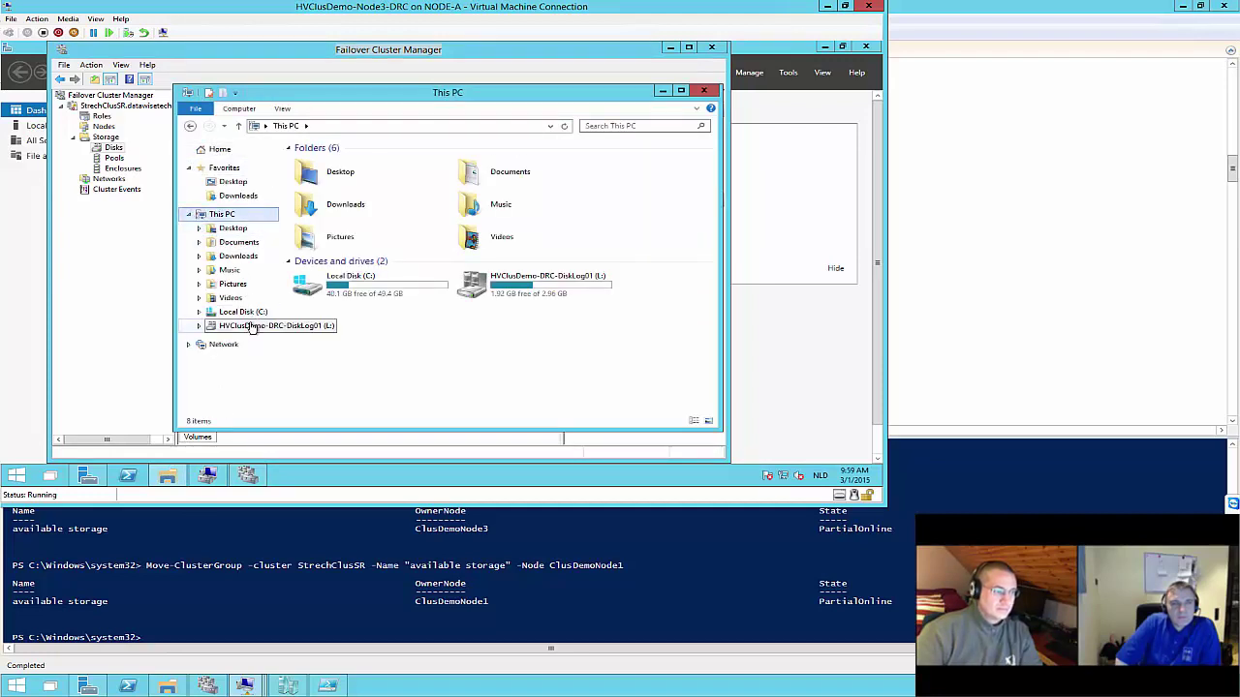
{"action": "left_click", "coordinate": [250, 313]}
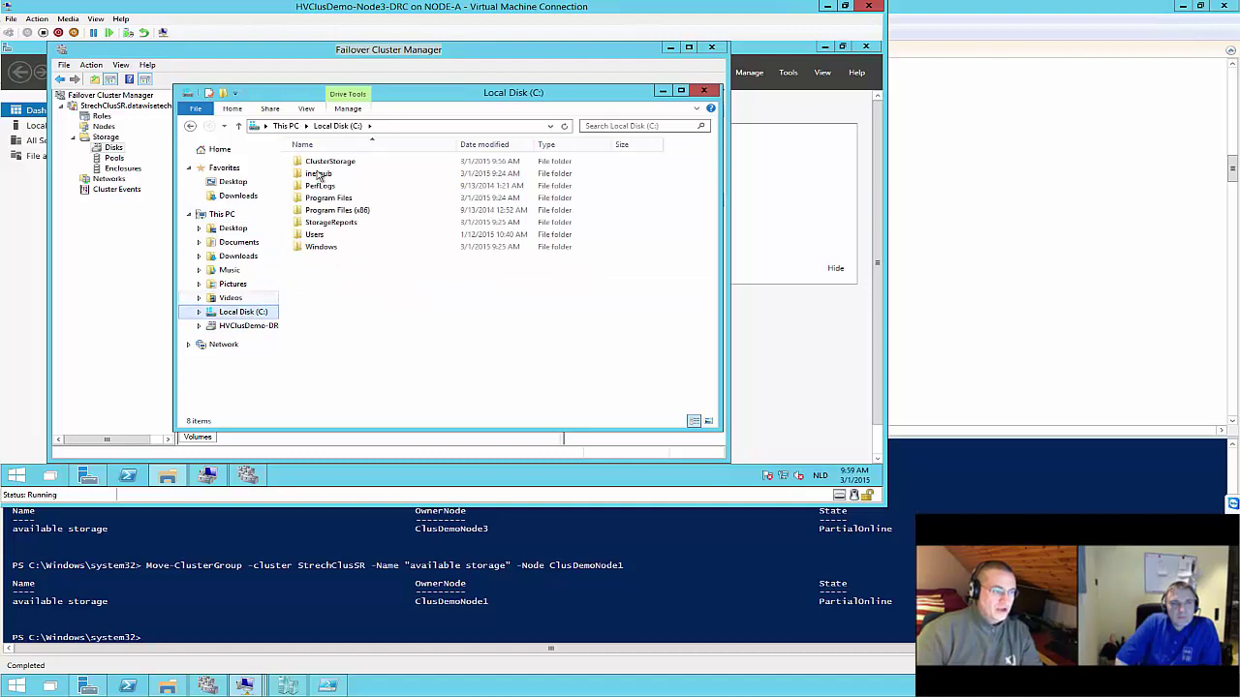
{"action": "double_click", "coordinate": [319, 161]}
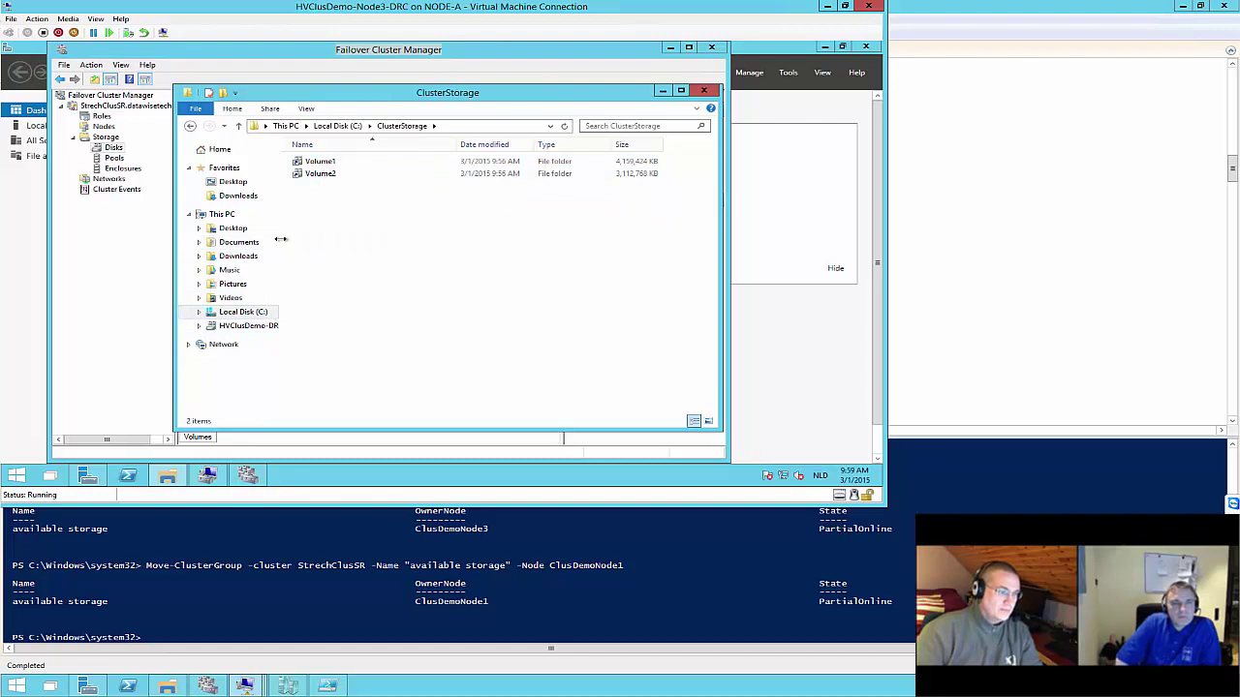
{"action": "left_click_drag", "start_coordinate": [281, 238], "coordinate": [381, 242]}
{"action": "left_click", "coordinate": [264, 326]}
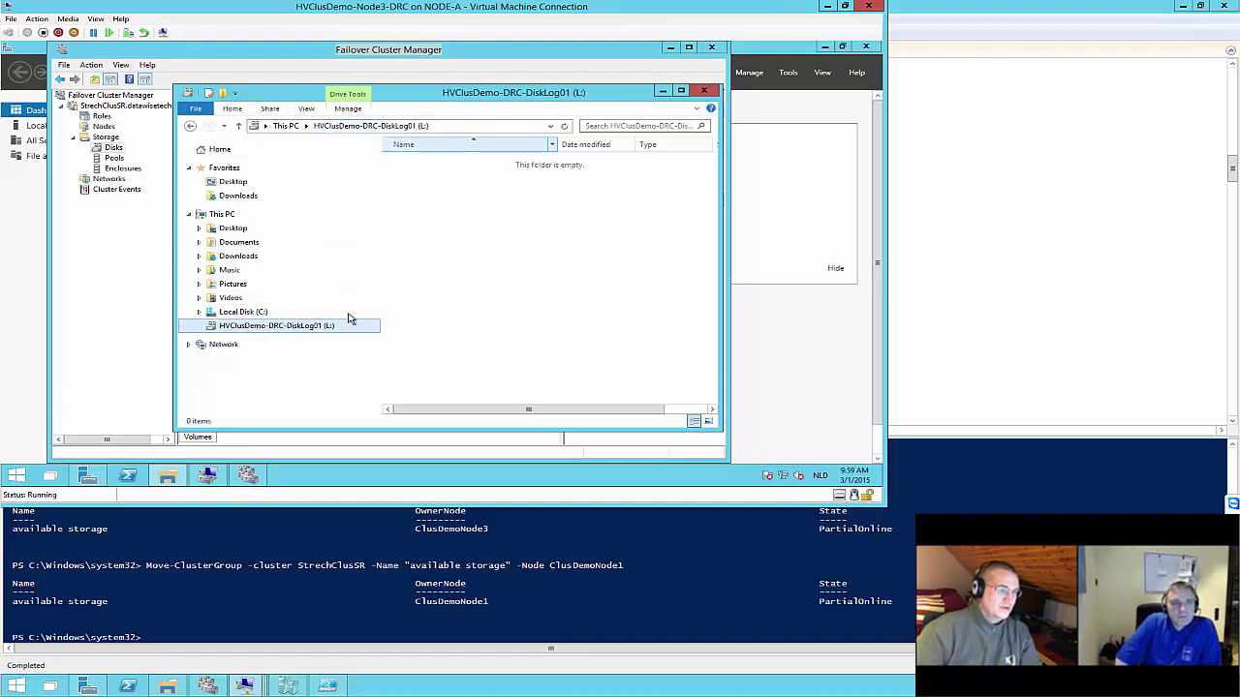
{"action": "left_click", "coordinate": [191, 127]}
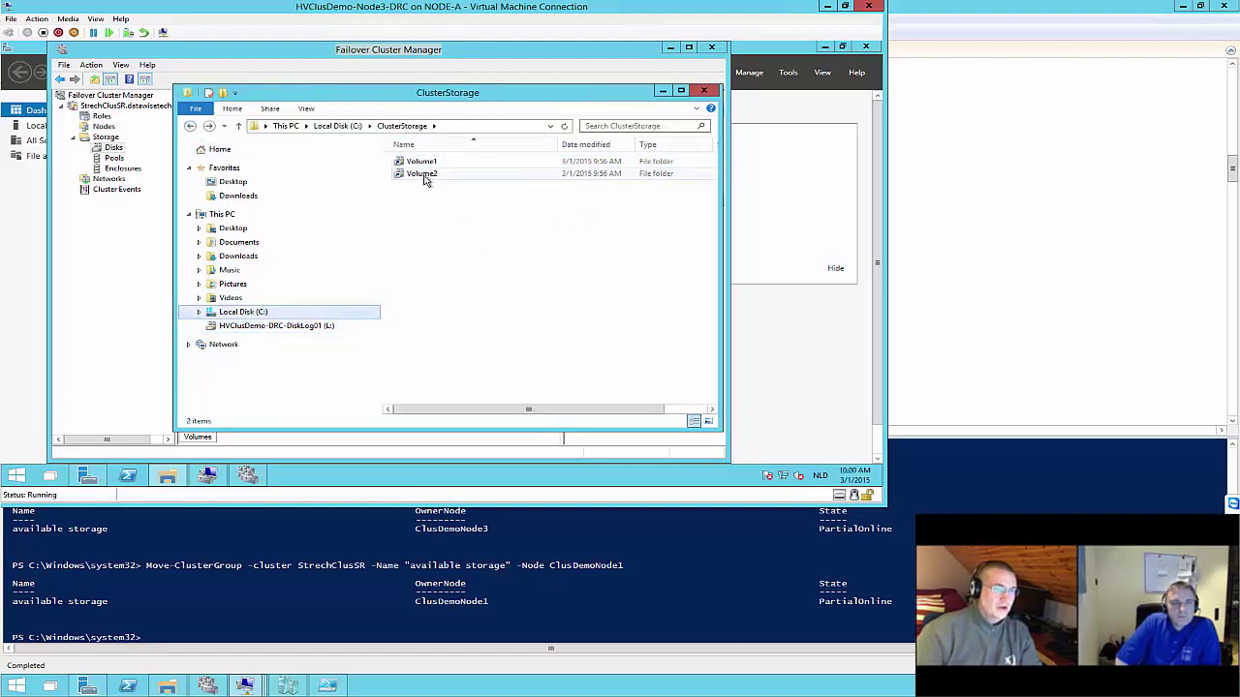
Confirm Volume1 and Volume2 each hold the New Text Document, then close File Explorer
{"action": "double_click", "coordinate": [423, 163]}
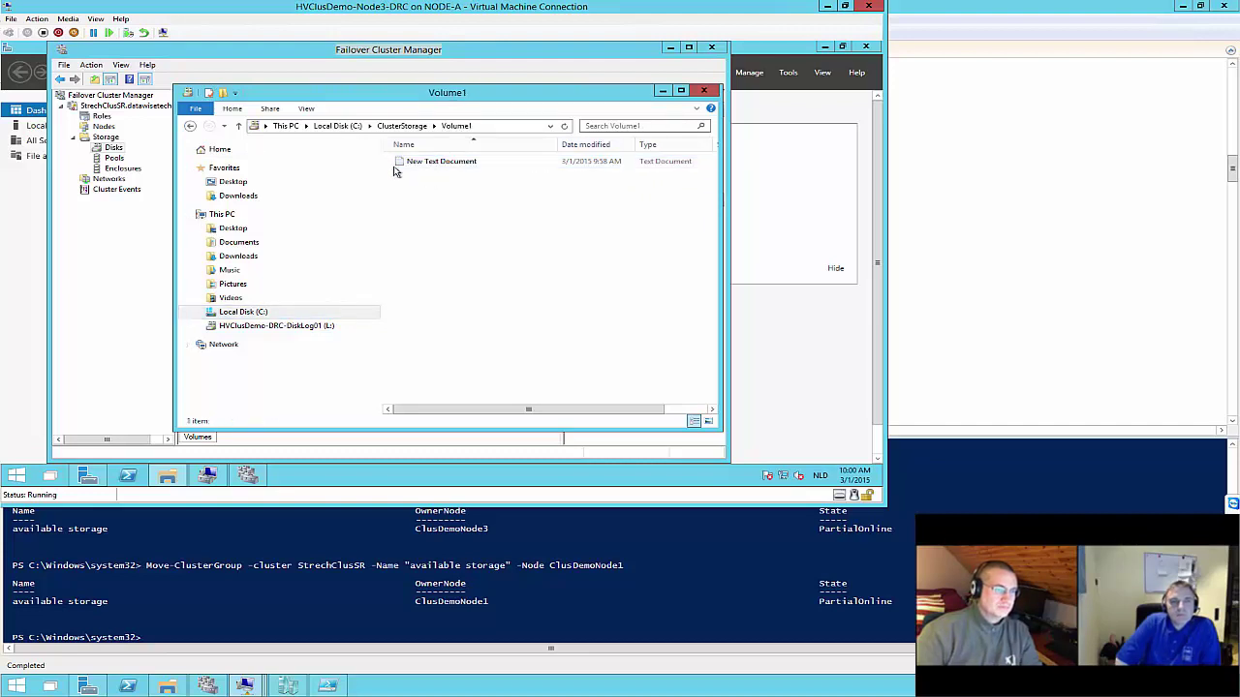
{"action": "left_click", "coordinate": [402, 126]}
{"action": "double_click", "coordinate": [405, 177]}
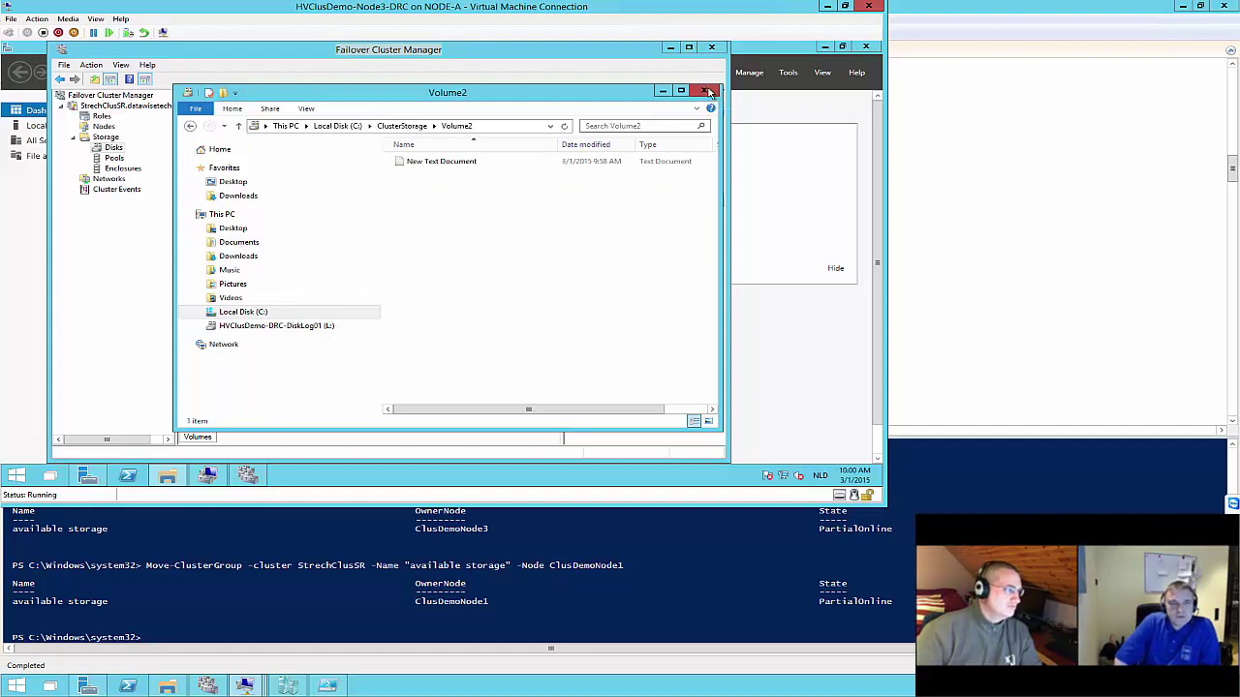
{"action": "left_click", "coordinate": [709, 91]}
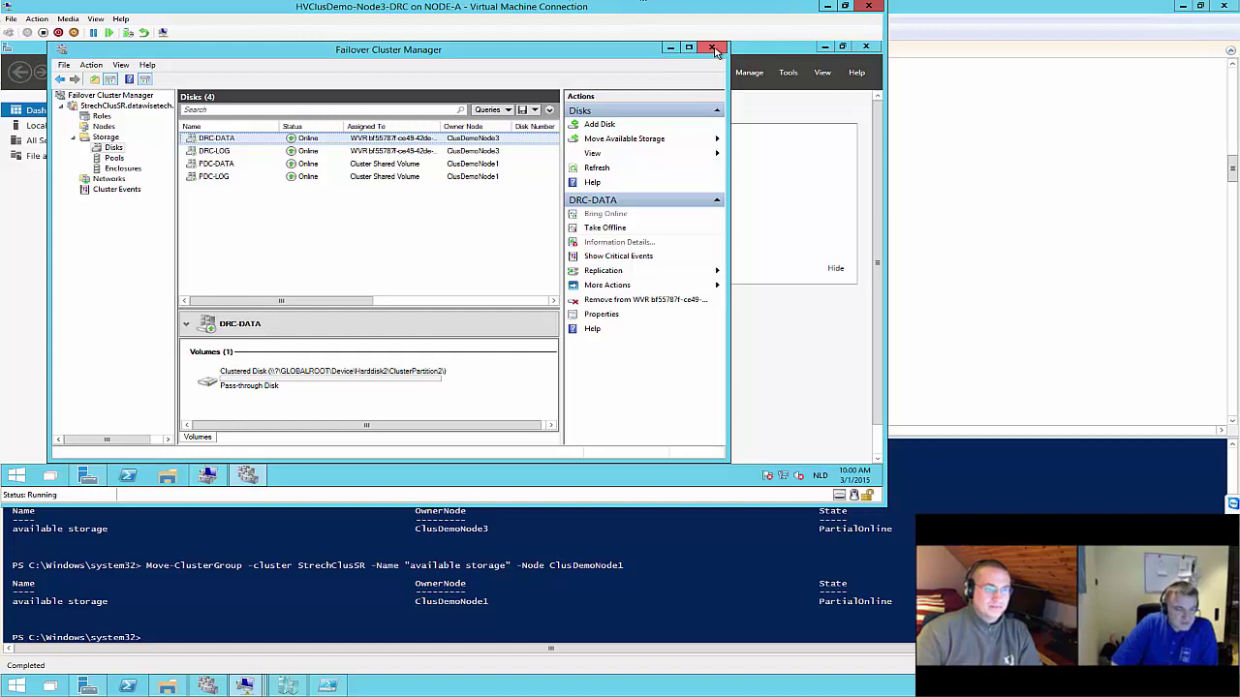
Minimize Failover Cluster Manager so the Server Manager dashboard shows
{"action": "left_click", "coordinate": [247, 475]}
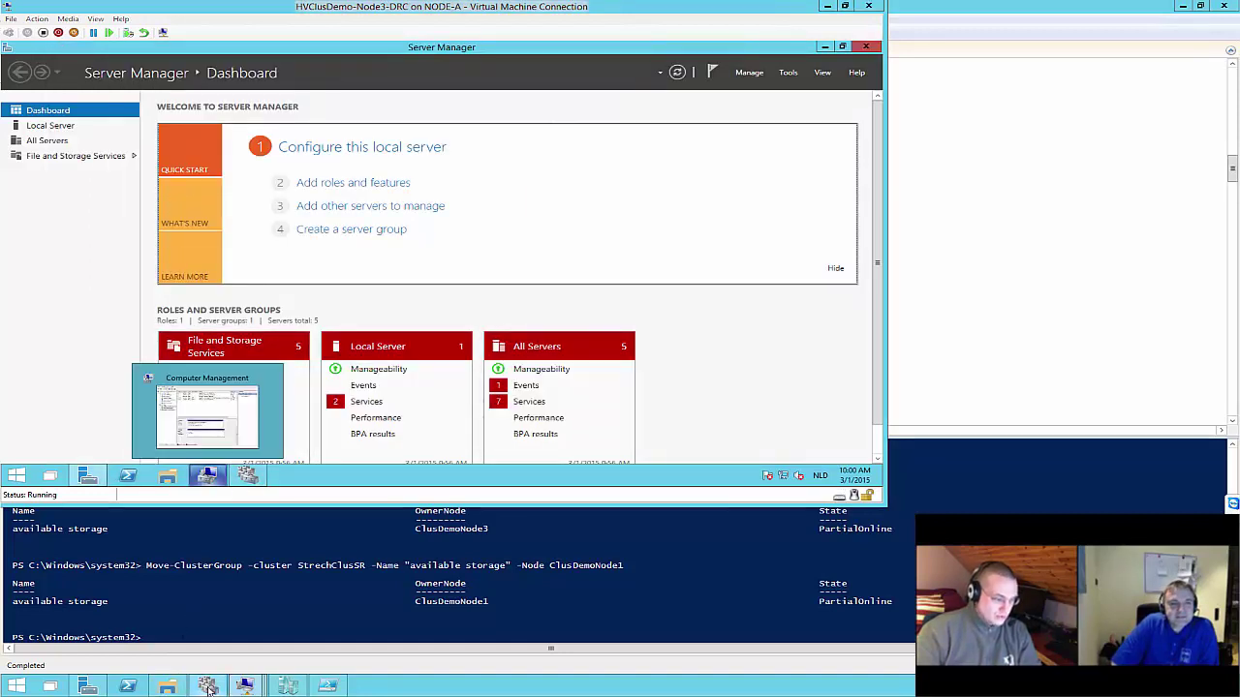
Turn off HVClusDemo-Node1-PDC and HVClusDemo-Node2-PDC, then return to the Node3-DRC console
{"action": "left_click", "coordinate": [279, 687]}
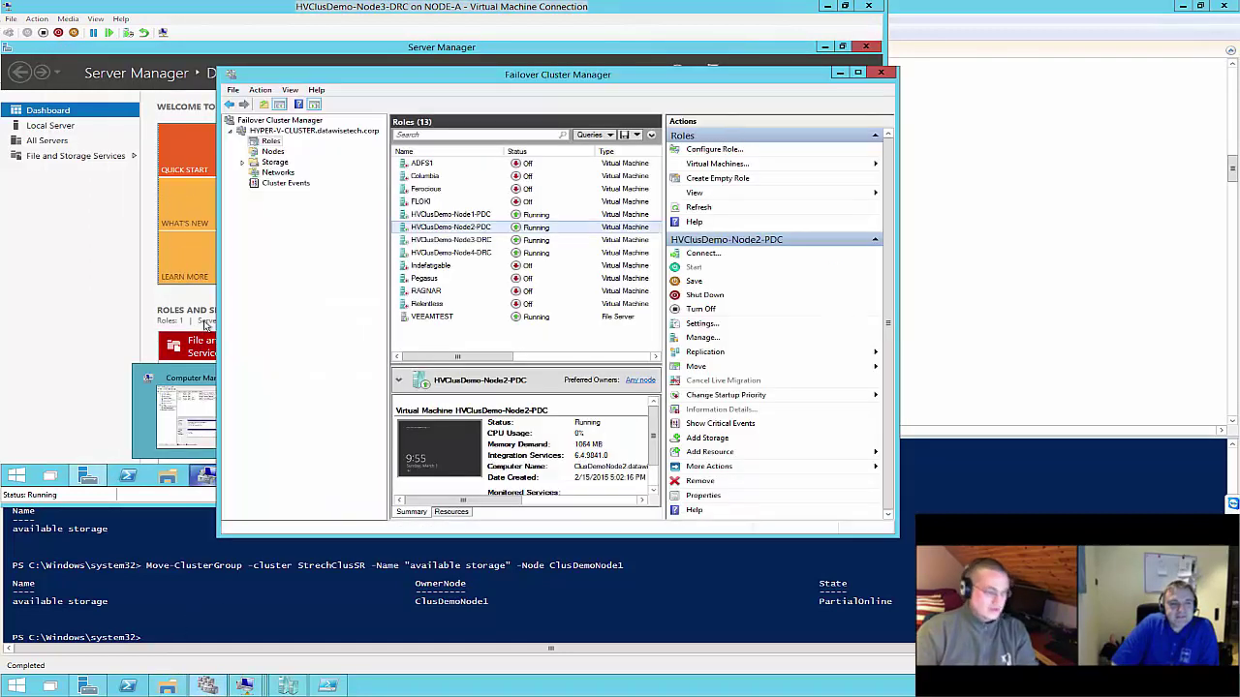
{"action": "left_click", "coordinate": [461, 218]}
{"action": "left_click", "coordinate": [461, 227], "text": "ctrl"}
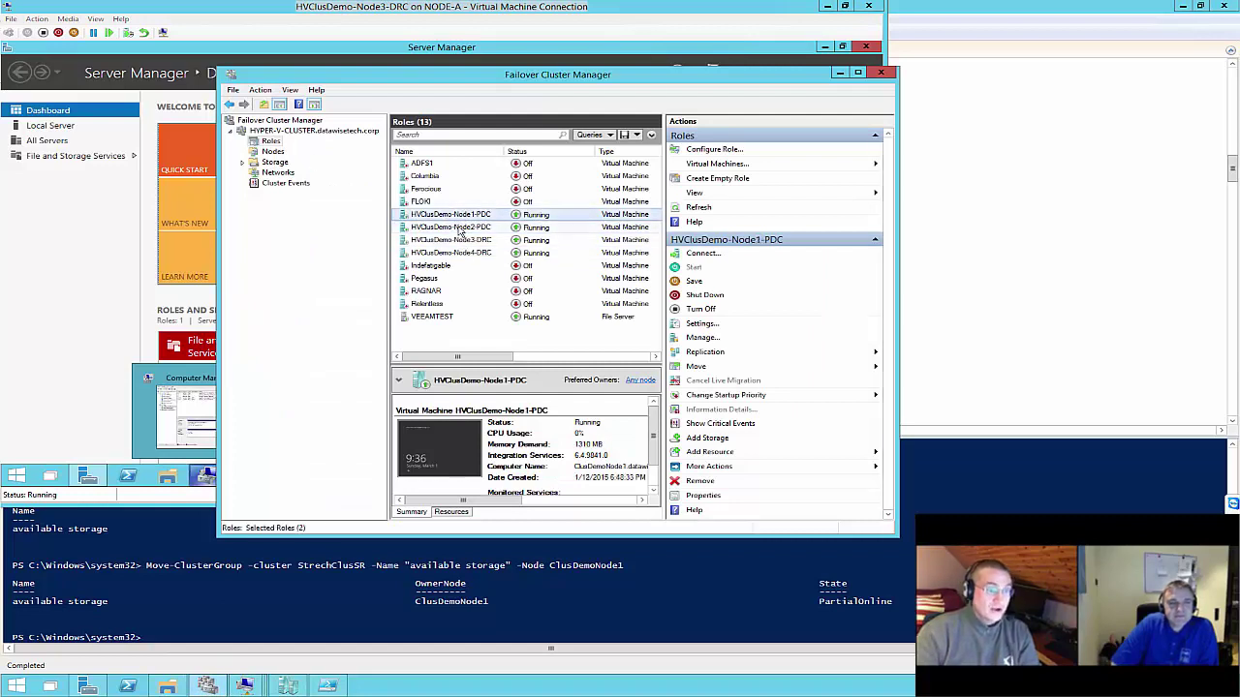
{"action": "right_click", "coordinate": [459, 229]}
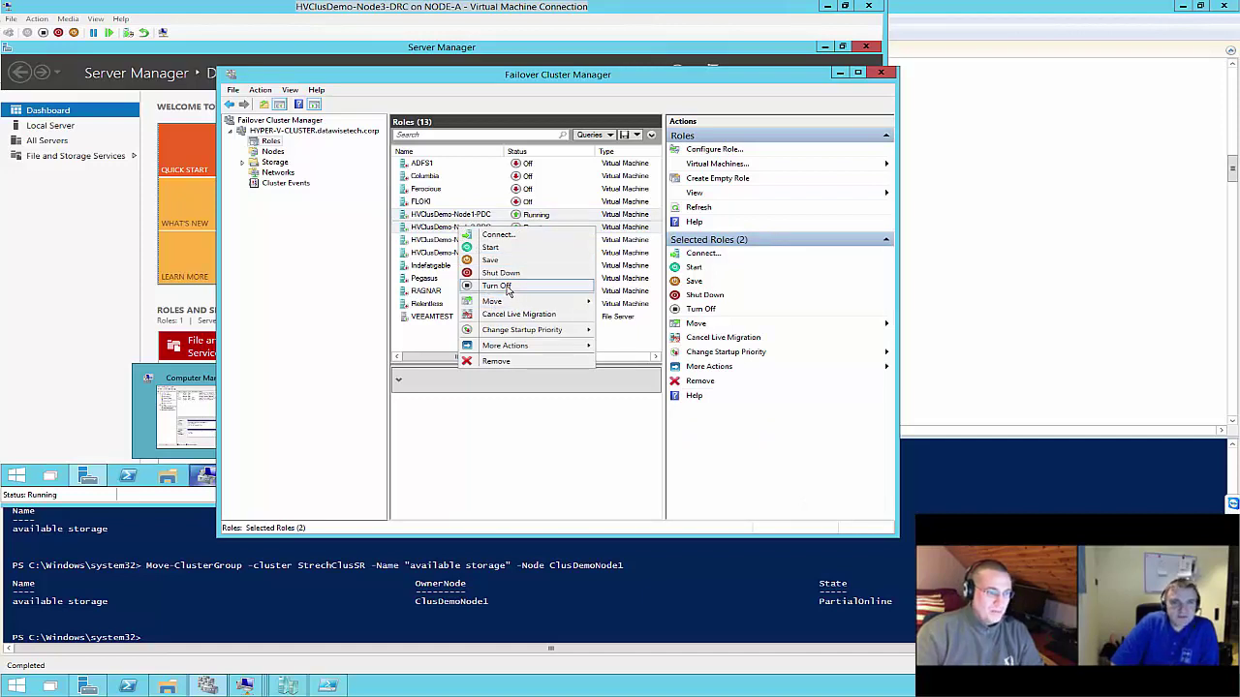
{"action": "left_click", "coordinate": [508, 287]}
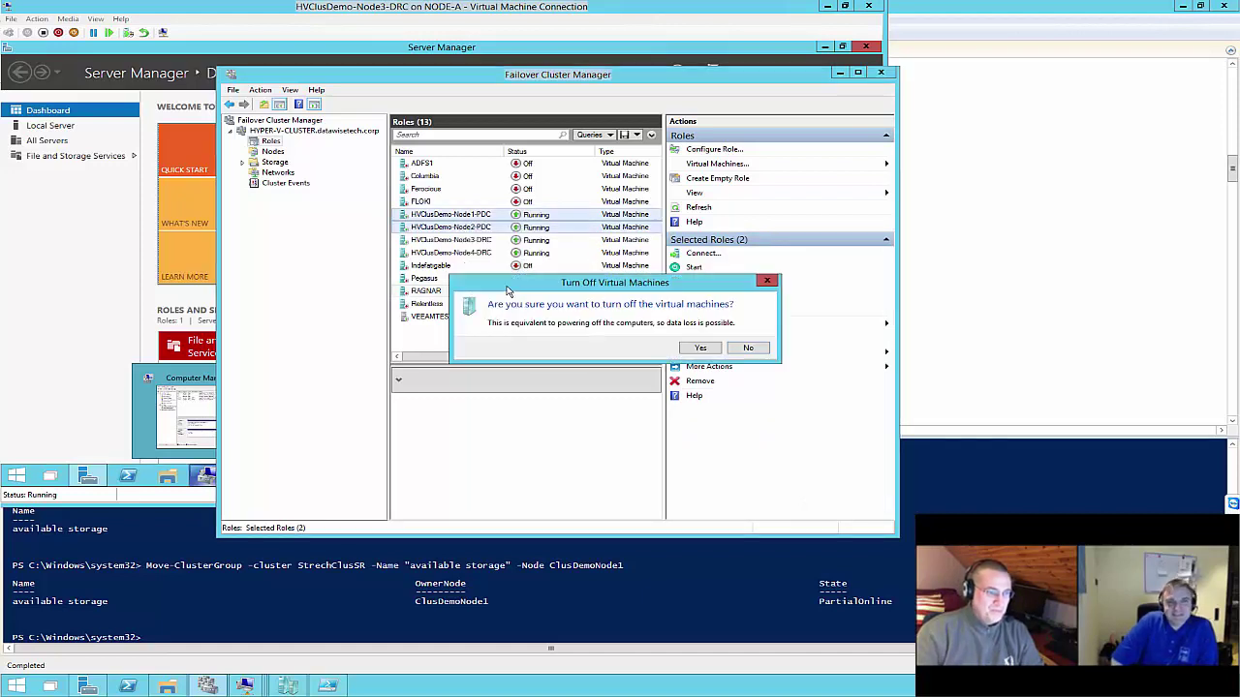
{"action": "left_click", "coordinate": [698, 350]}
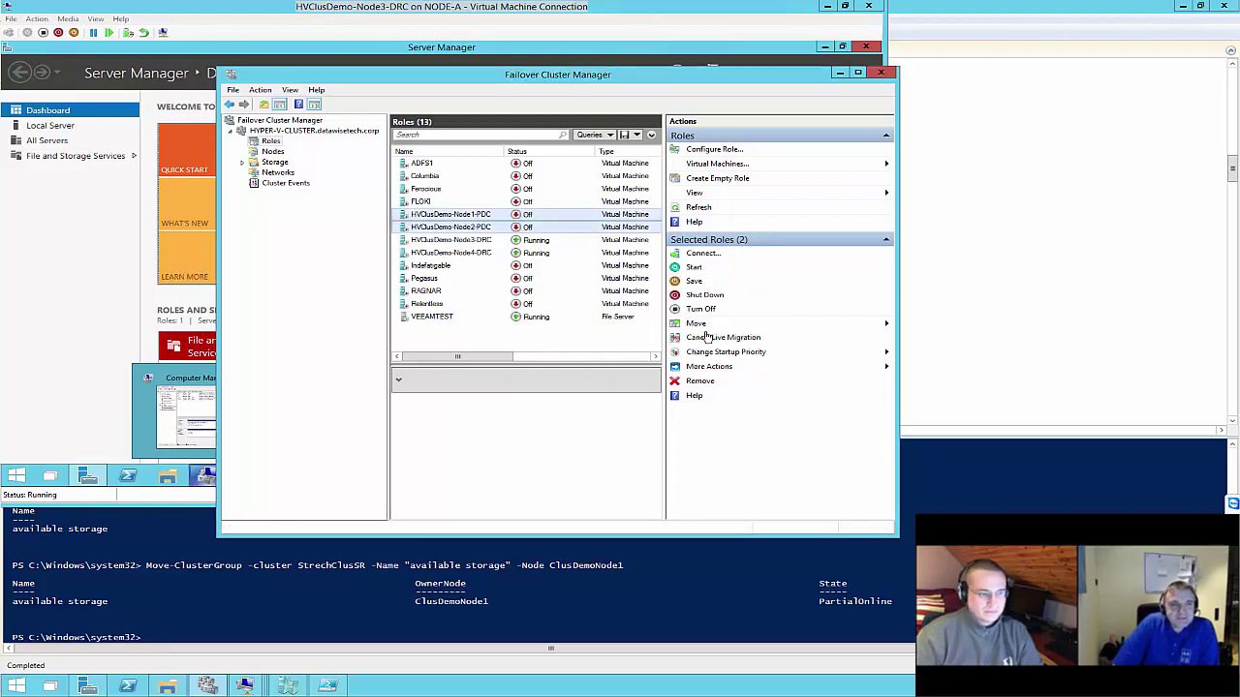
{"action": "left_click", "coordinate": [244, 686]}
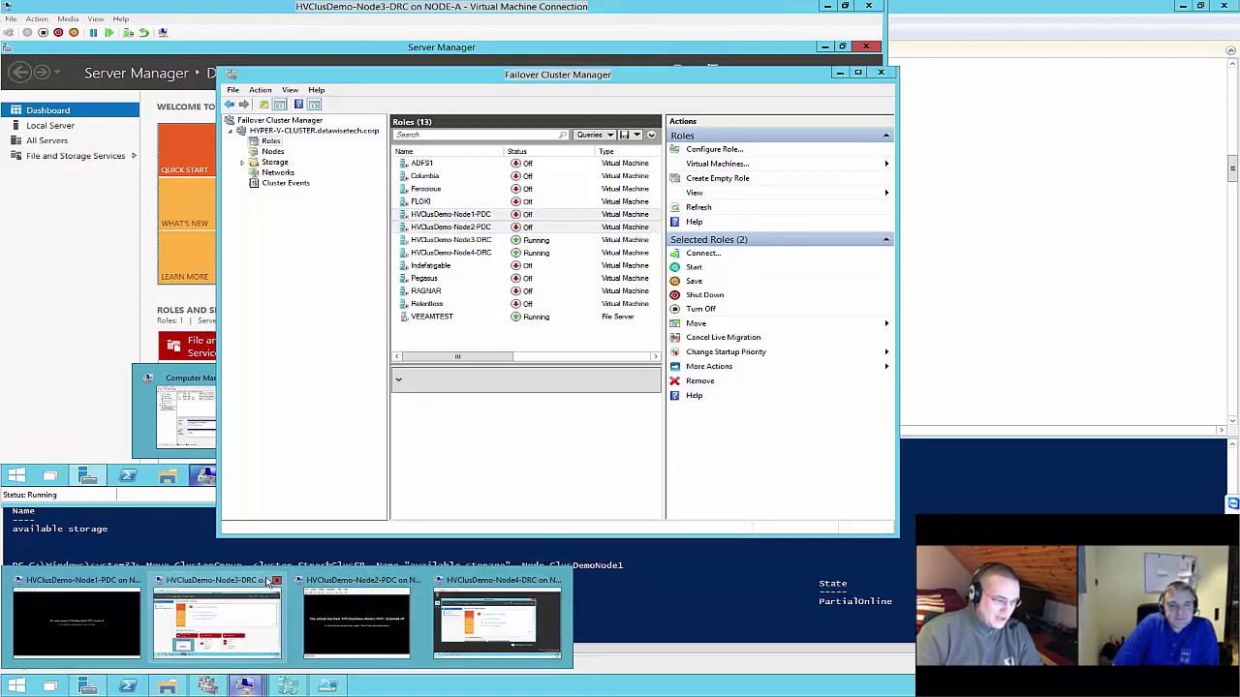
{"action": "left_click", "coordinate": [265, 584]}
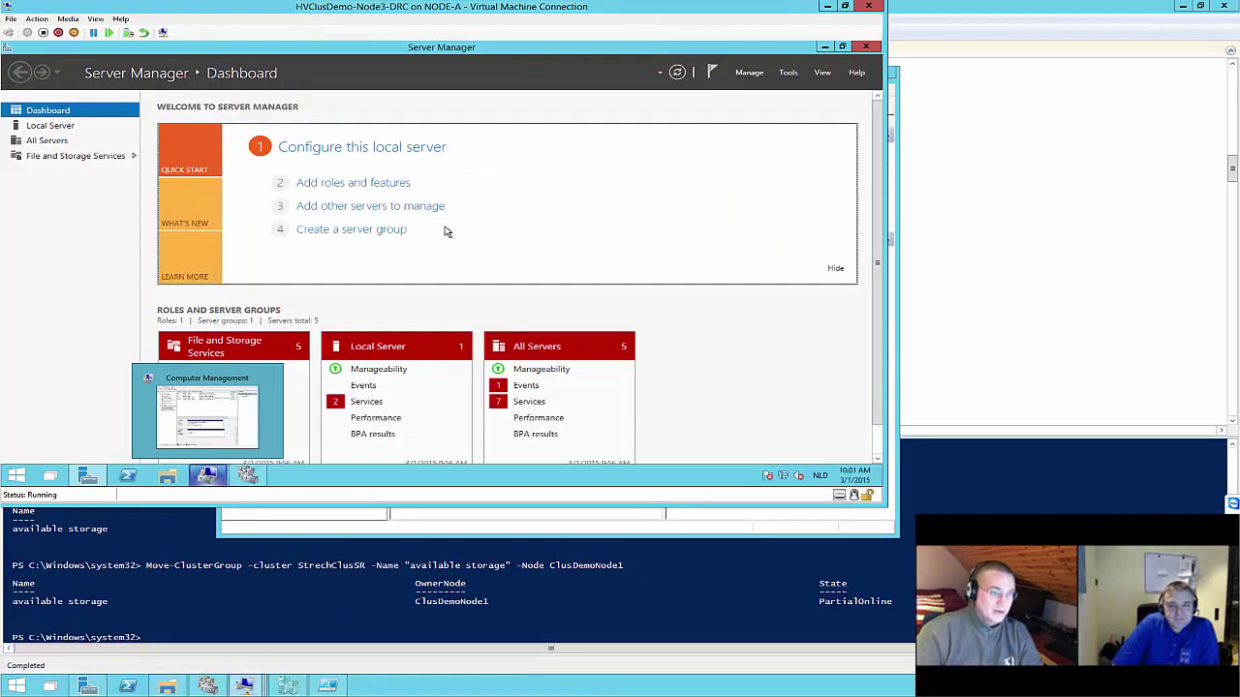
Launch Failover Cluster Manager maximized on Node3-DRC and refresh the StrechClusSR Storage > Disks list
{"action": "left_click", "coordinate": [248, 476]}
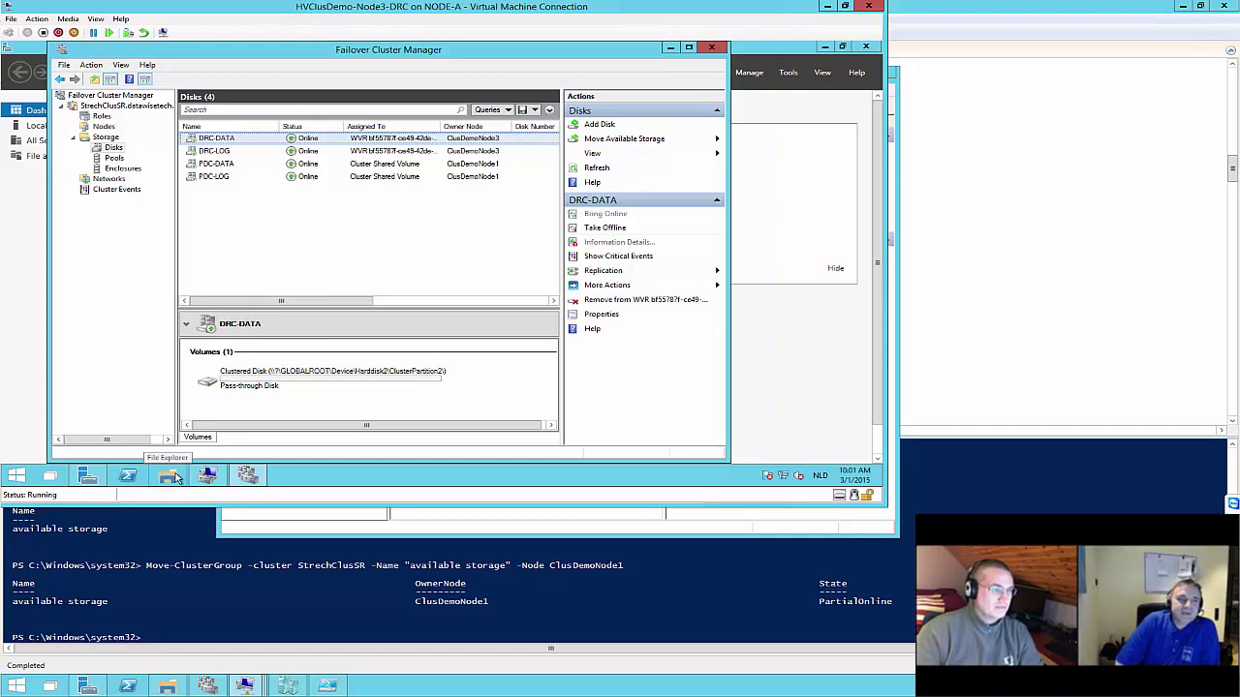
{"action": "double_click", "coordinate": [388, 50]}
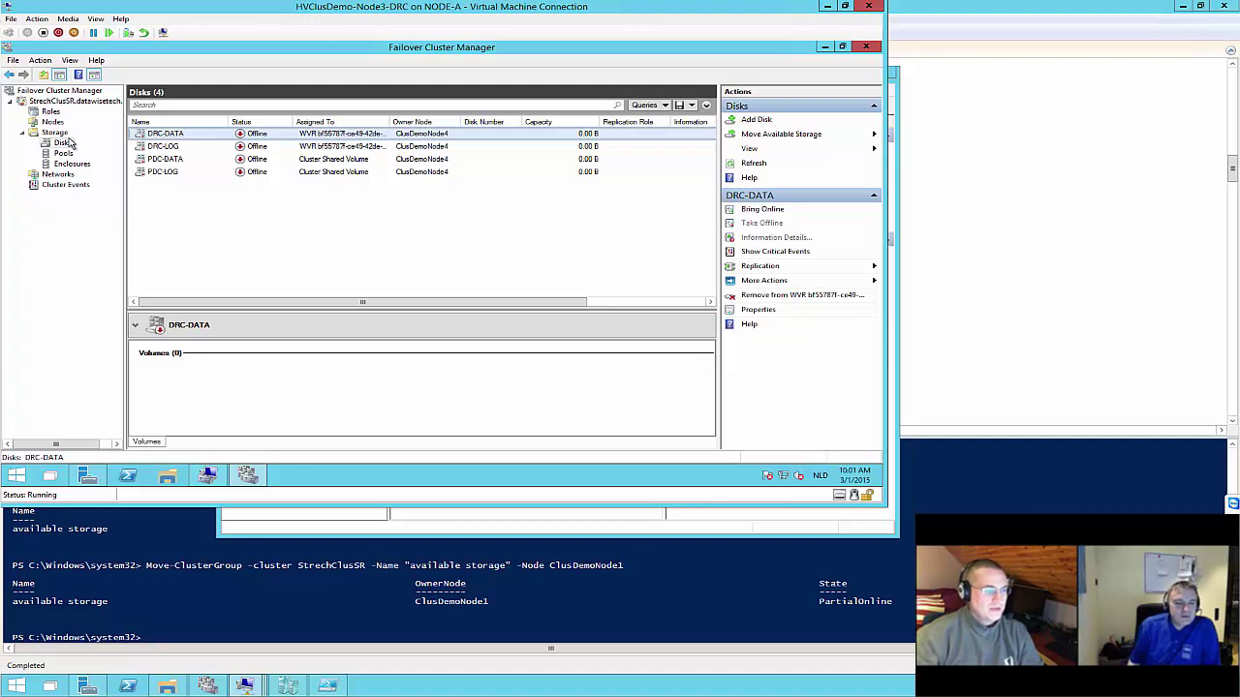
{"action": "right_click", "coordinate": [69, 144]}
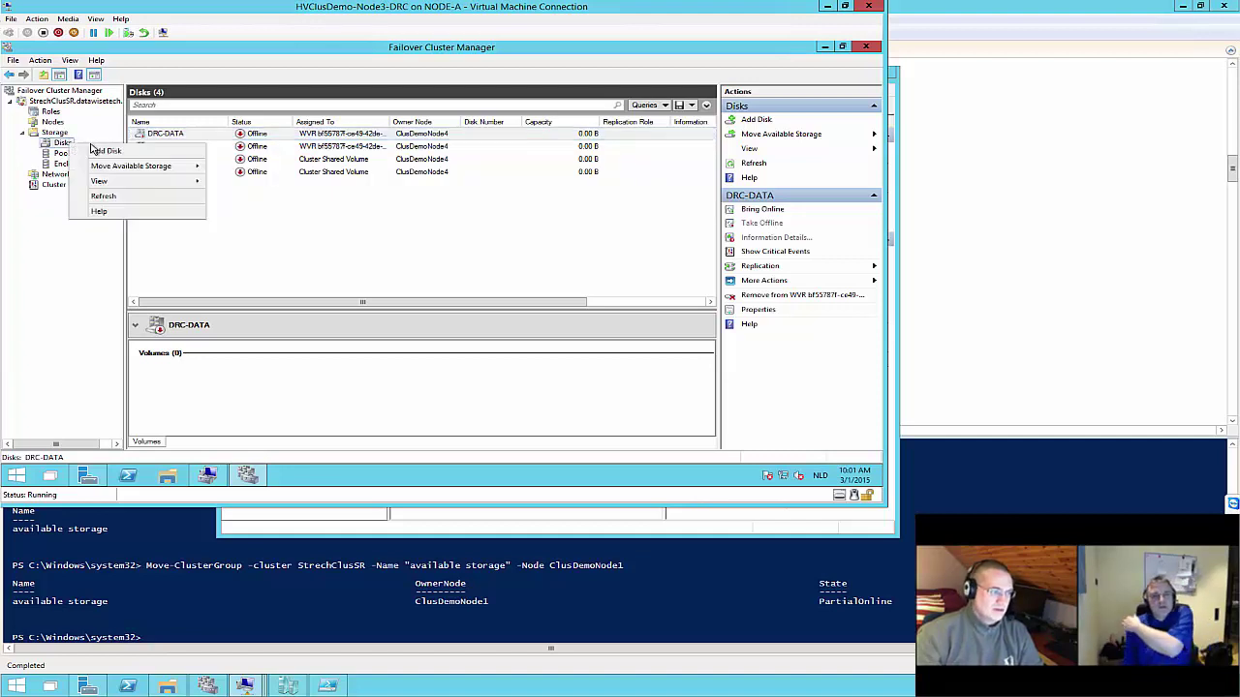
{"action": "left_click", "coordinate": [104, 197]}
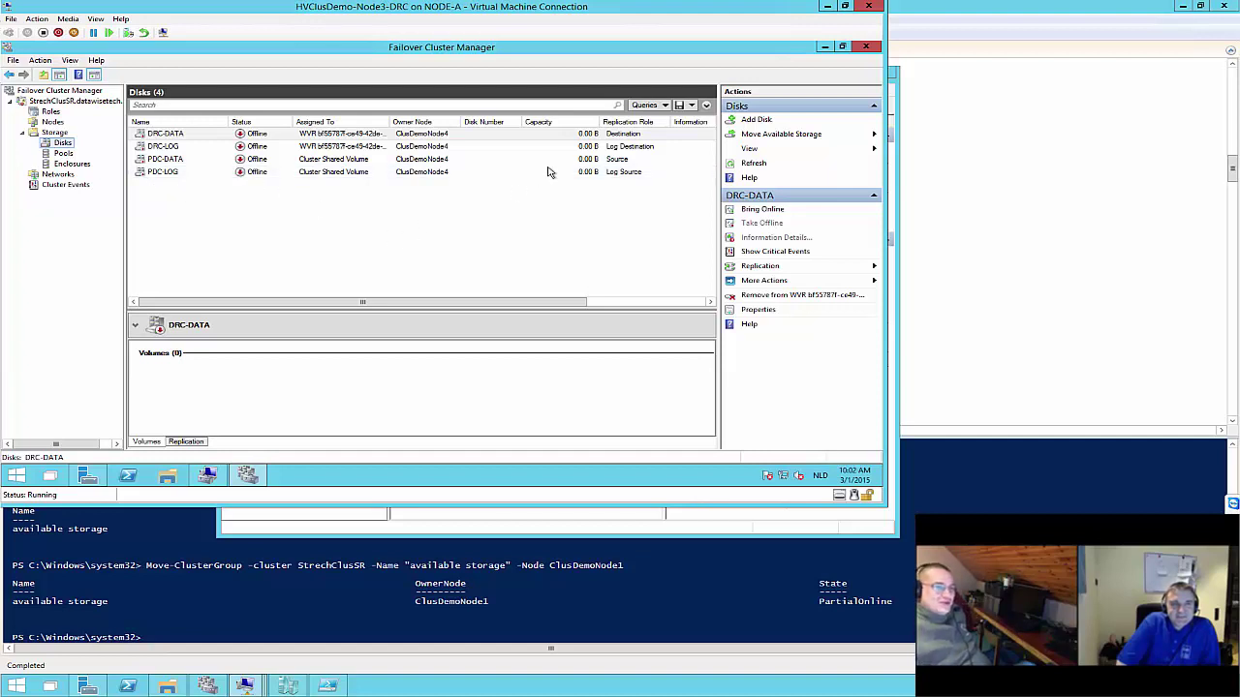
Refresh the cluster, recheck Pools, Enclosures and Disks, and widen Status to show Online (Redirected Access)
{"action": "right_click", "coordinate": [43, 101]}
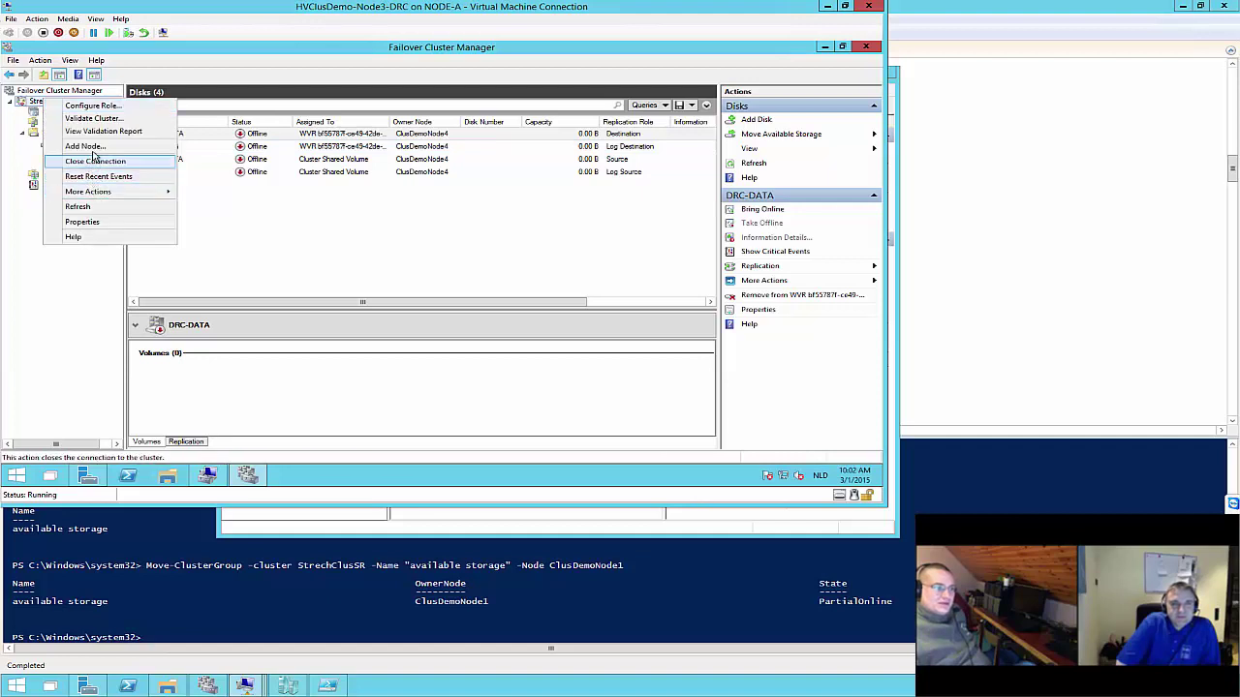
{"action": "left_click", "coordinate": [95, 207]}
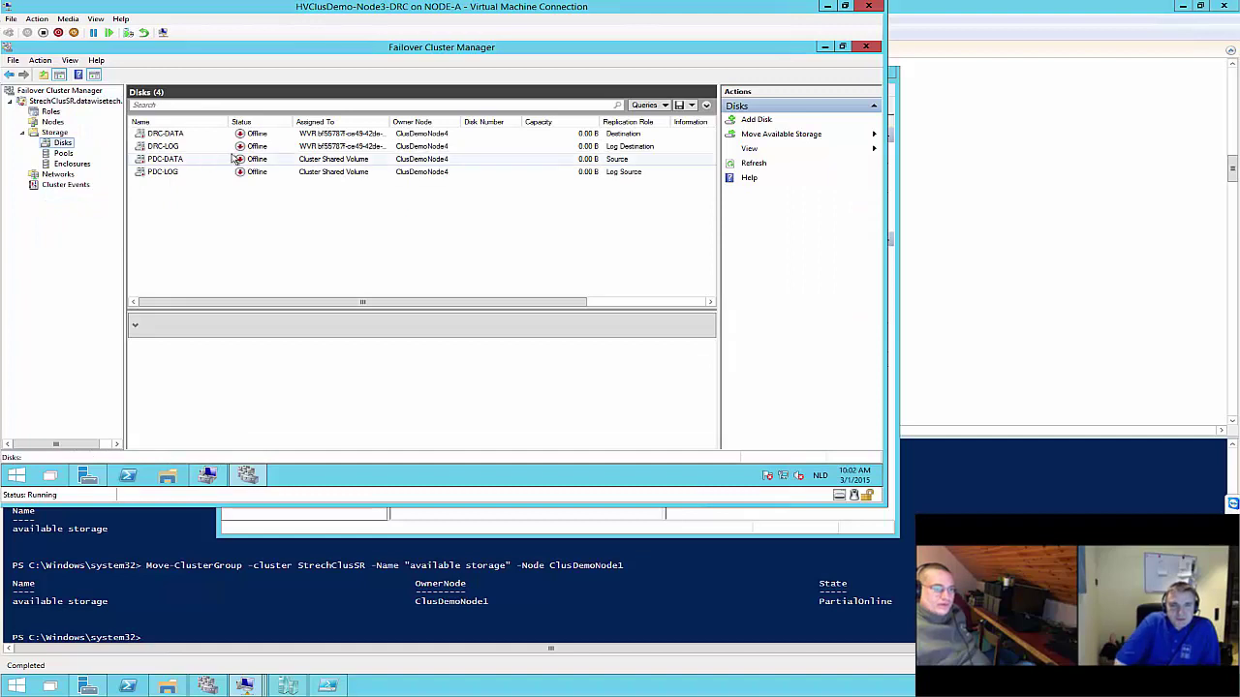
{"action": "left_click", "coordinate": [63, 154]}
{"action": "left_click", "coordinate": [64, 164]}
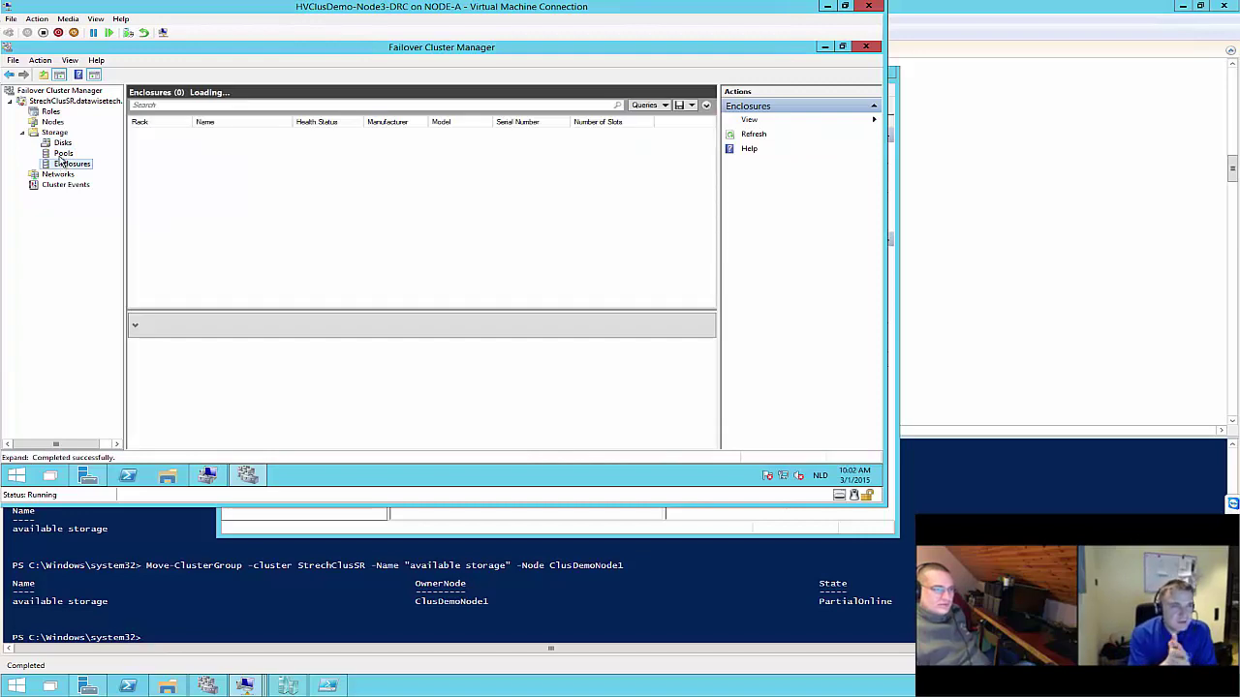
{"action": "left_click", "coordinate": [62, 142]}
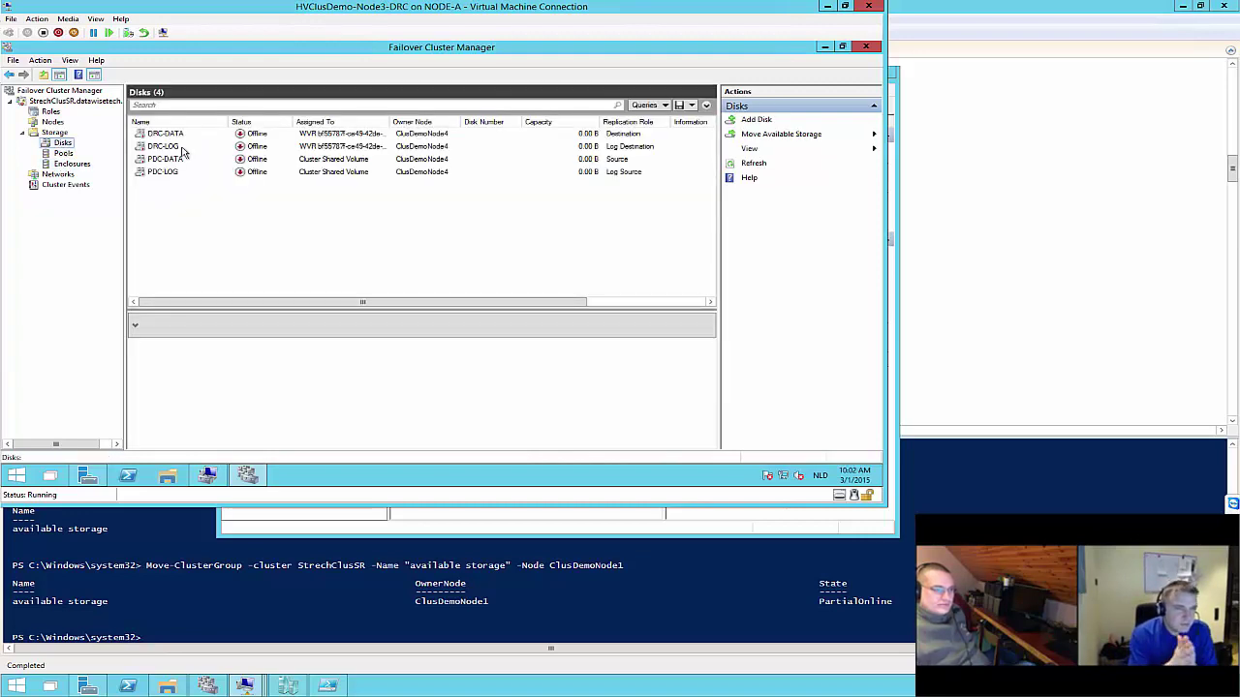
{"action": "left_click_drag", "start_coordinate": [229, 121], "coordinate": [205, 121]}
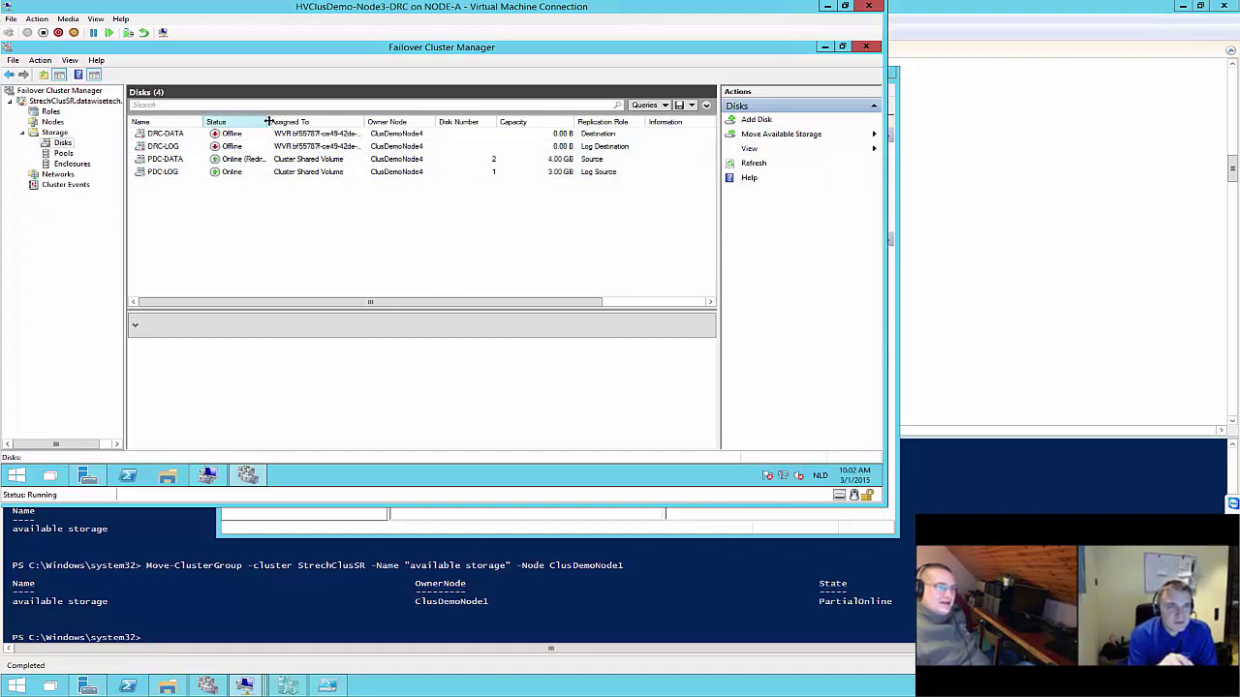
{"action": "left_click_drag", "start_coordinate": [269, 121], "coordinate": [345, 121]}
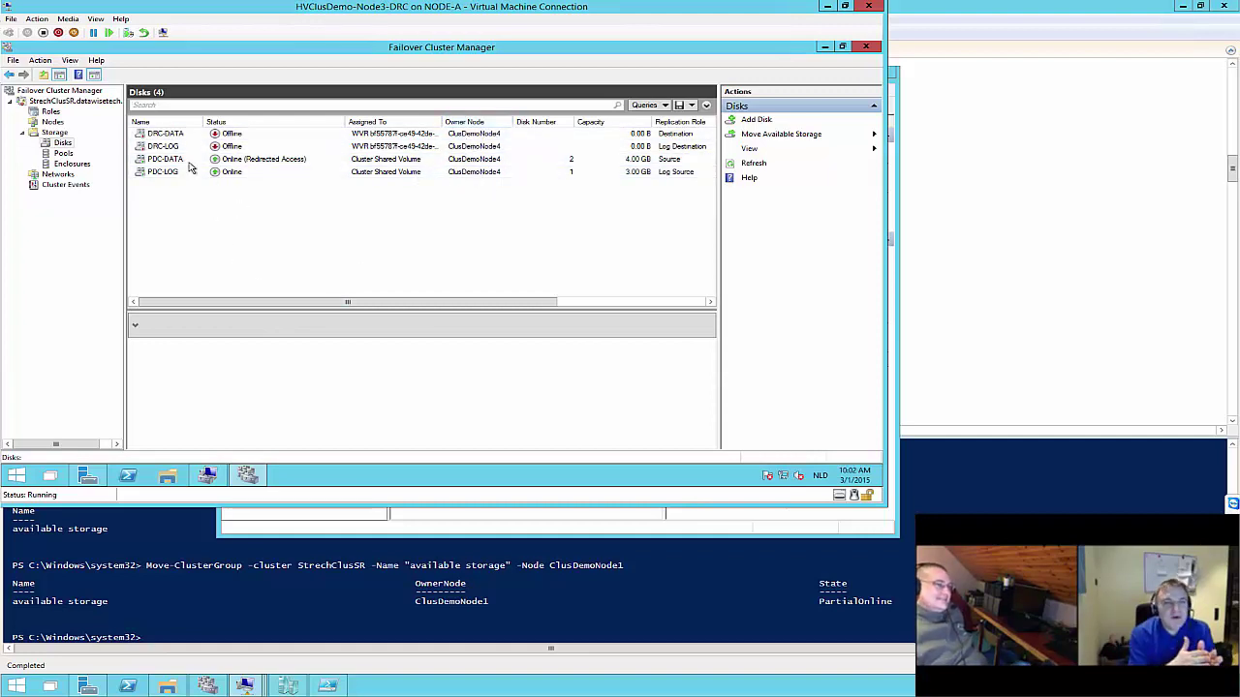
Check Node1-PDC in HYPER-V-CLUSTER roles, then review the PDC-DATA and PDC-LOG volumes and PDC-LOG's replication
{"action": "left_click", "coordinate": [206, 685]}
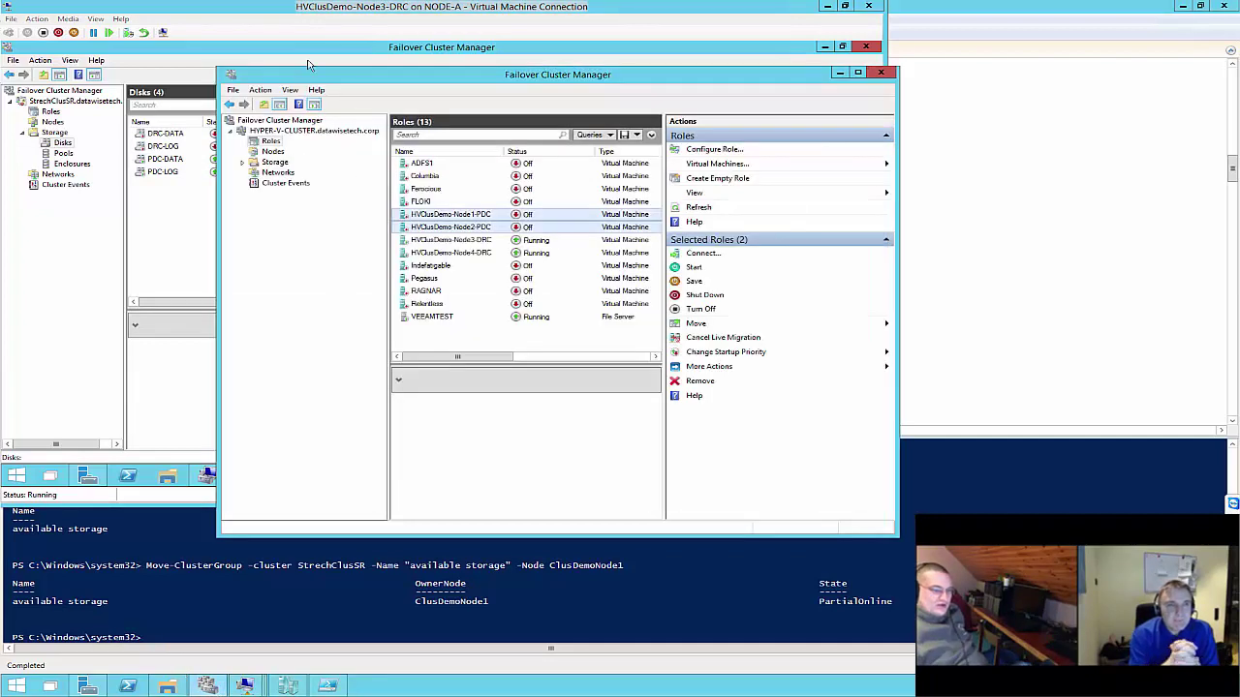
{"action": "left_click", "coordinate": [454, 216]}
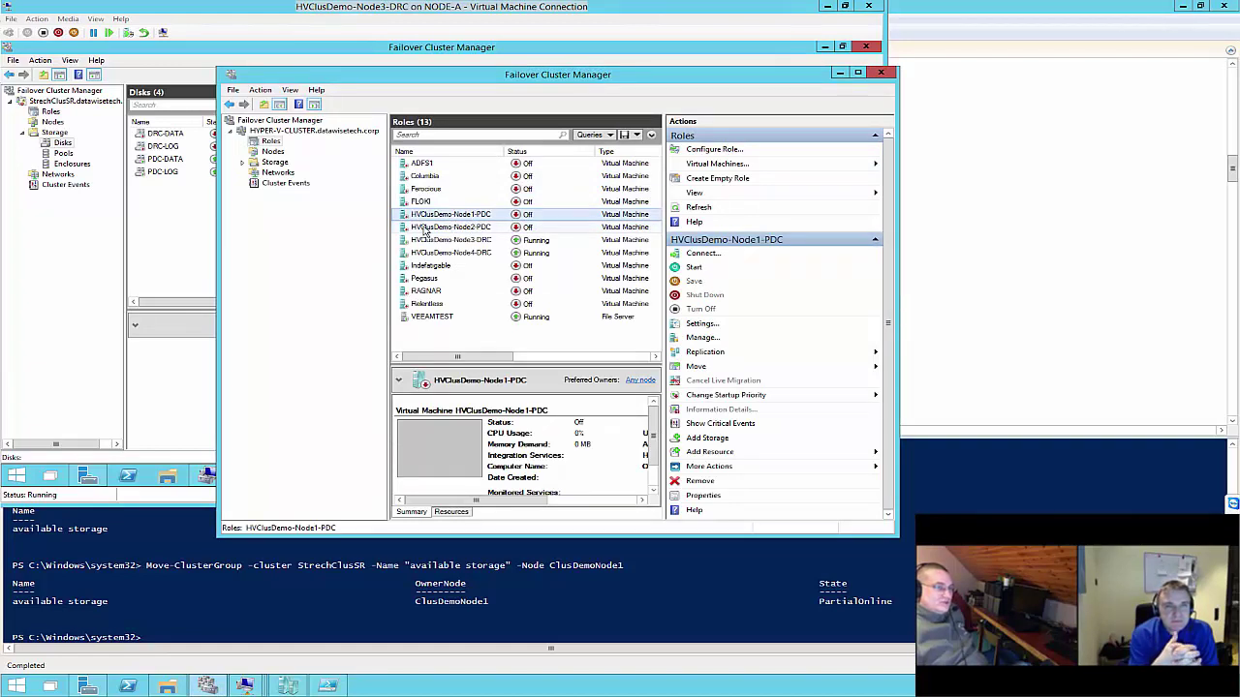
{"action": "left_click", "coordinate": [196, 198]}
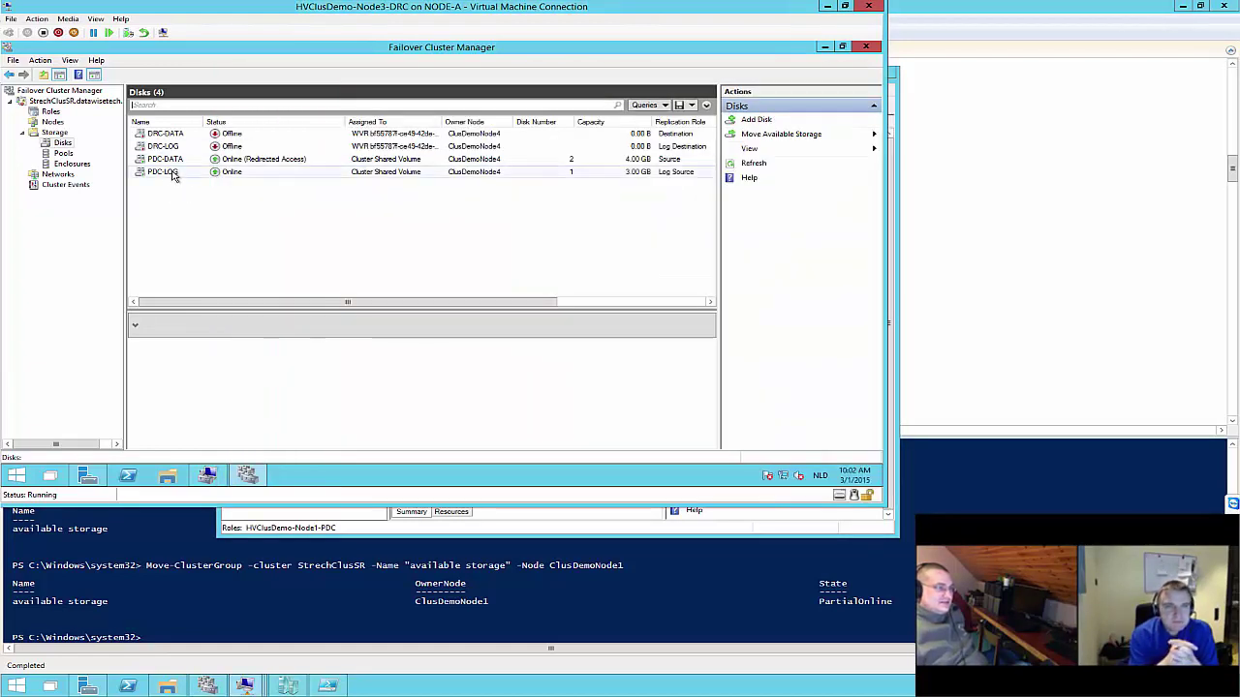
{"action": "left_click", "coordinate": [214, 163]}
{"action": "left_click", "coordinate": [214, 175]}
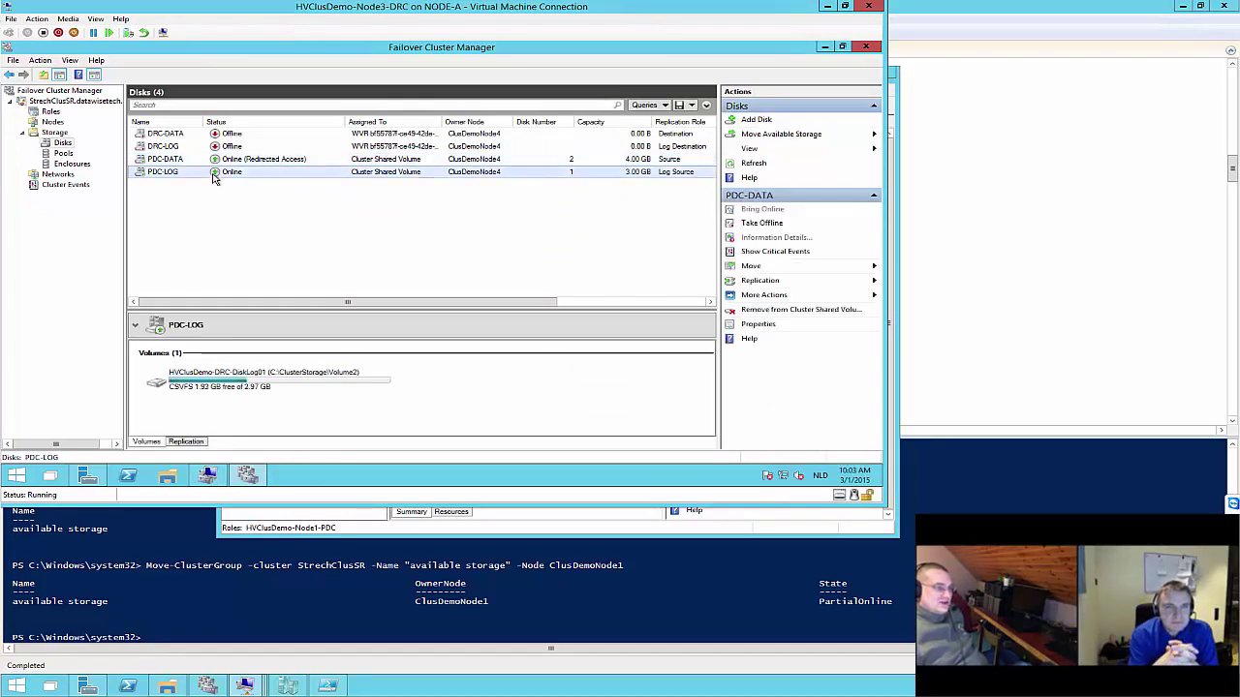
{"action": "left_click", "coordinate": [186, 161]}
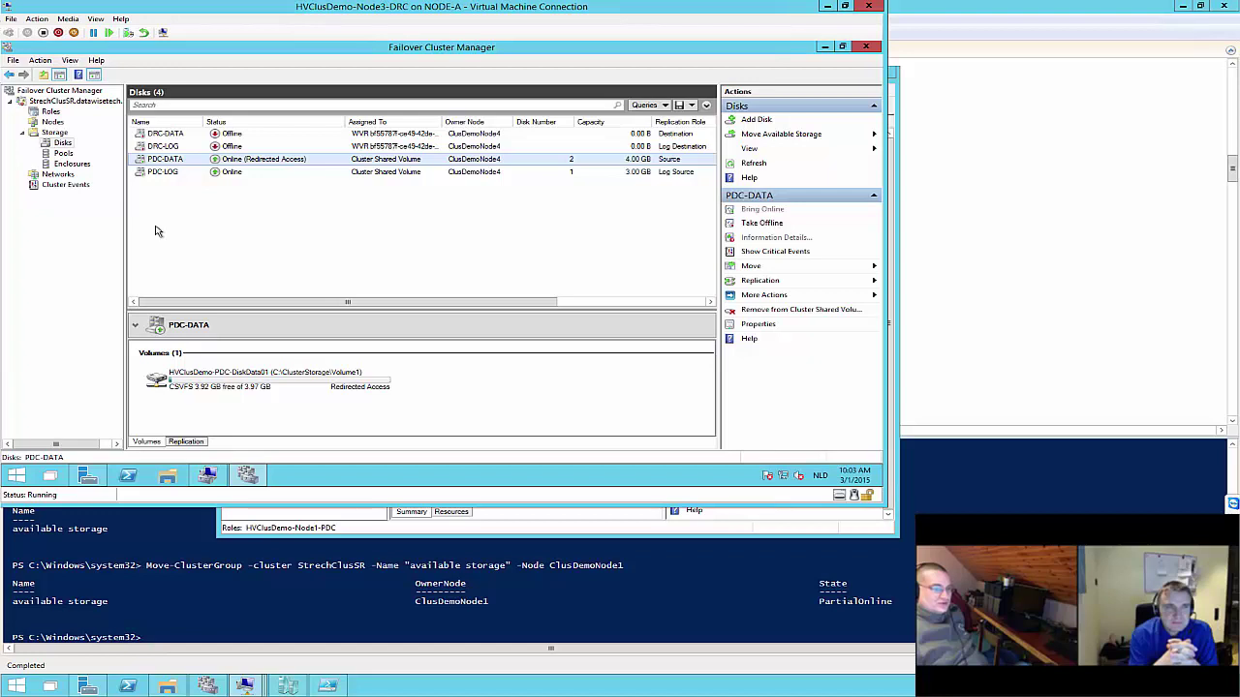
{"action": "left_click", "coordinate": [198, 174]}
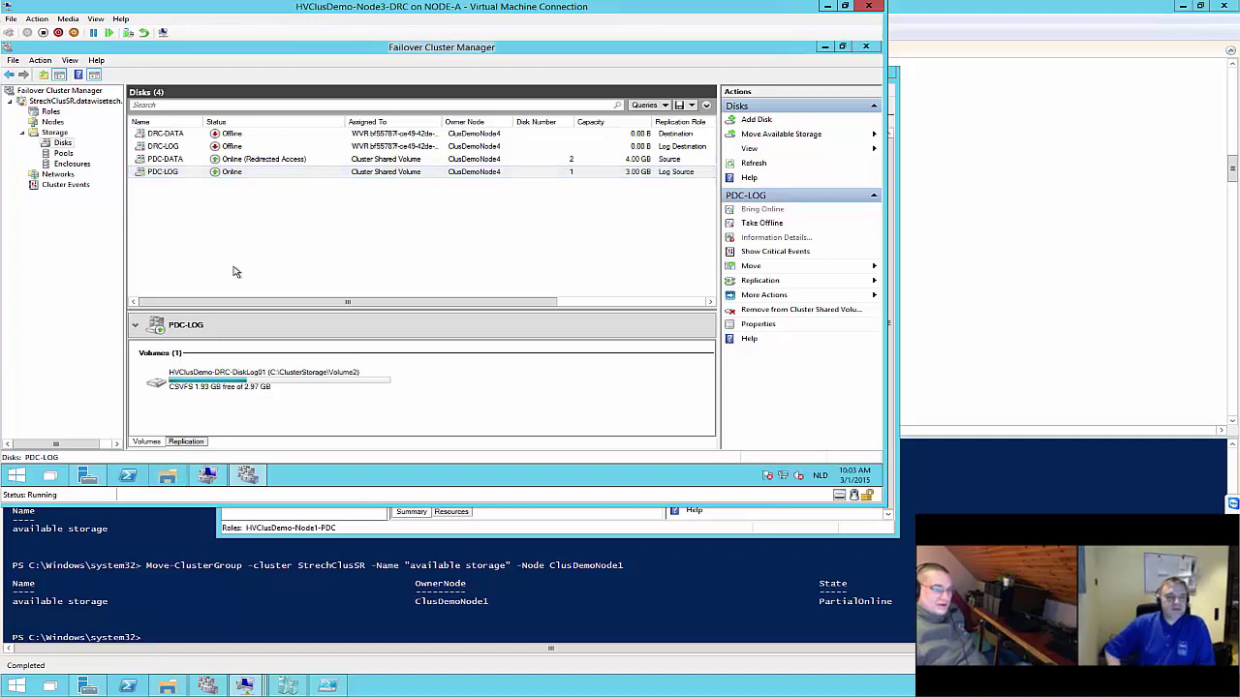
{"action": "left_click", "coordinate": [197, 443]}
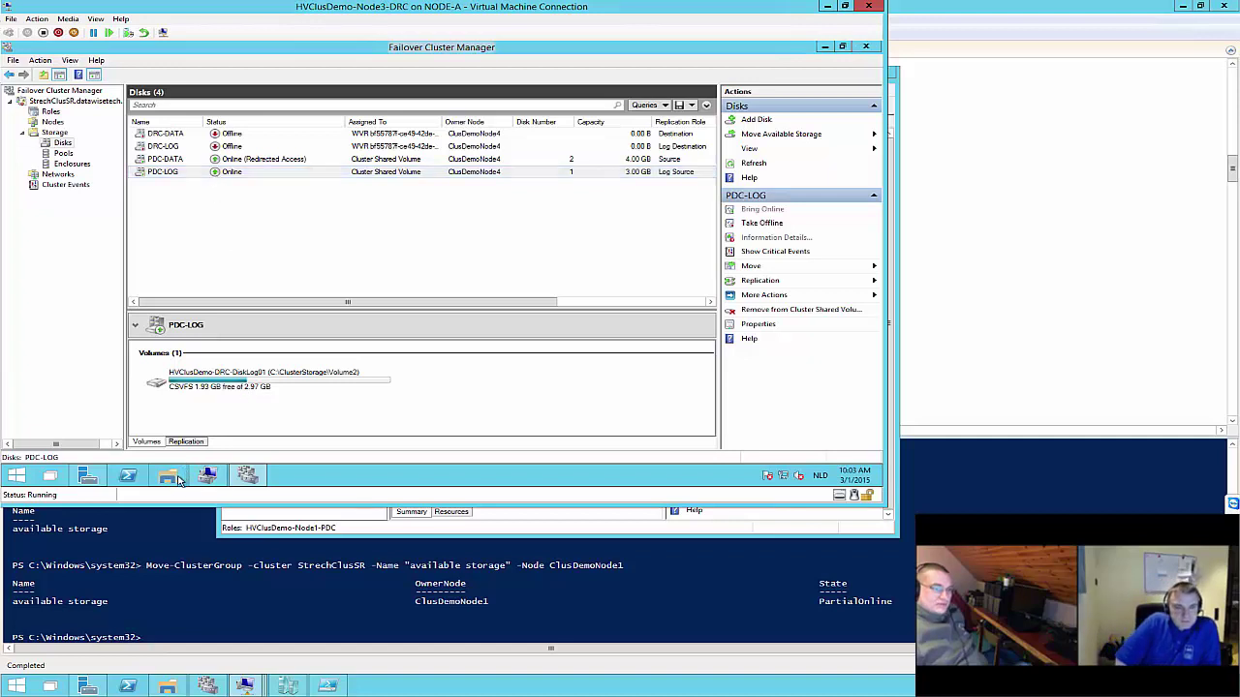
Close the stray File Explorer windows on the node
{"action": "key", "text": "super+e"}
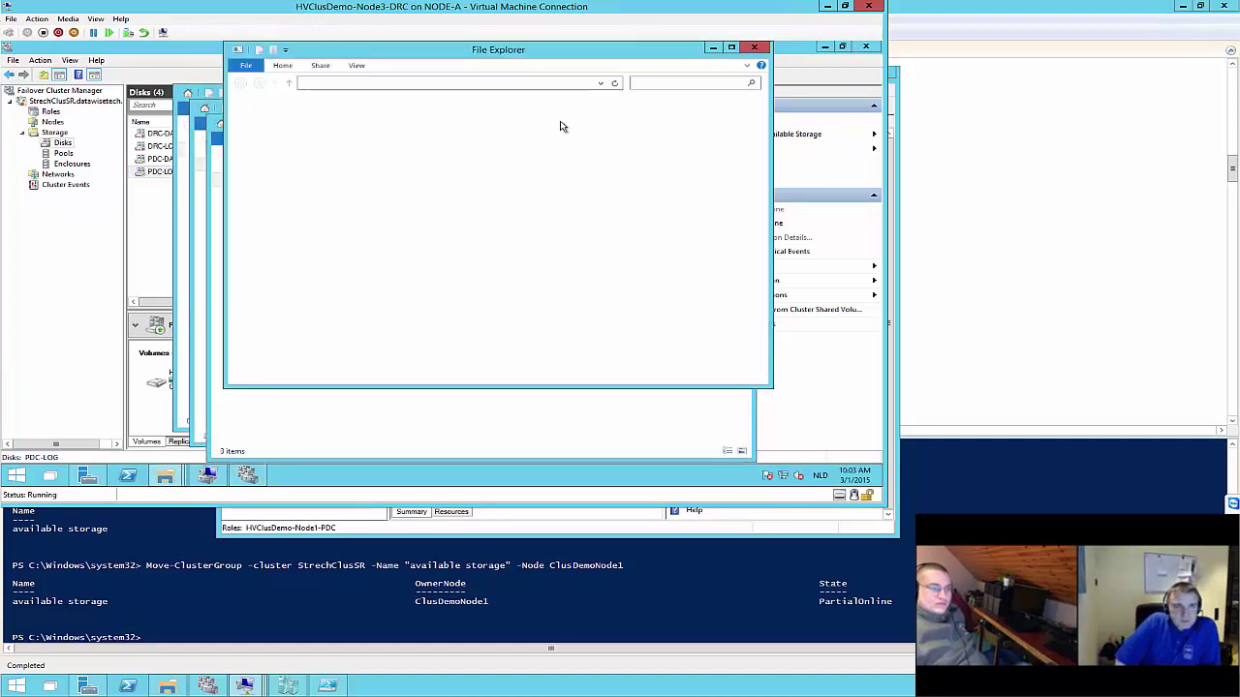
{"action": "left_click", "coordinate": [753, 48]}
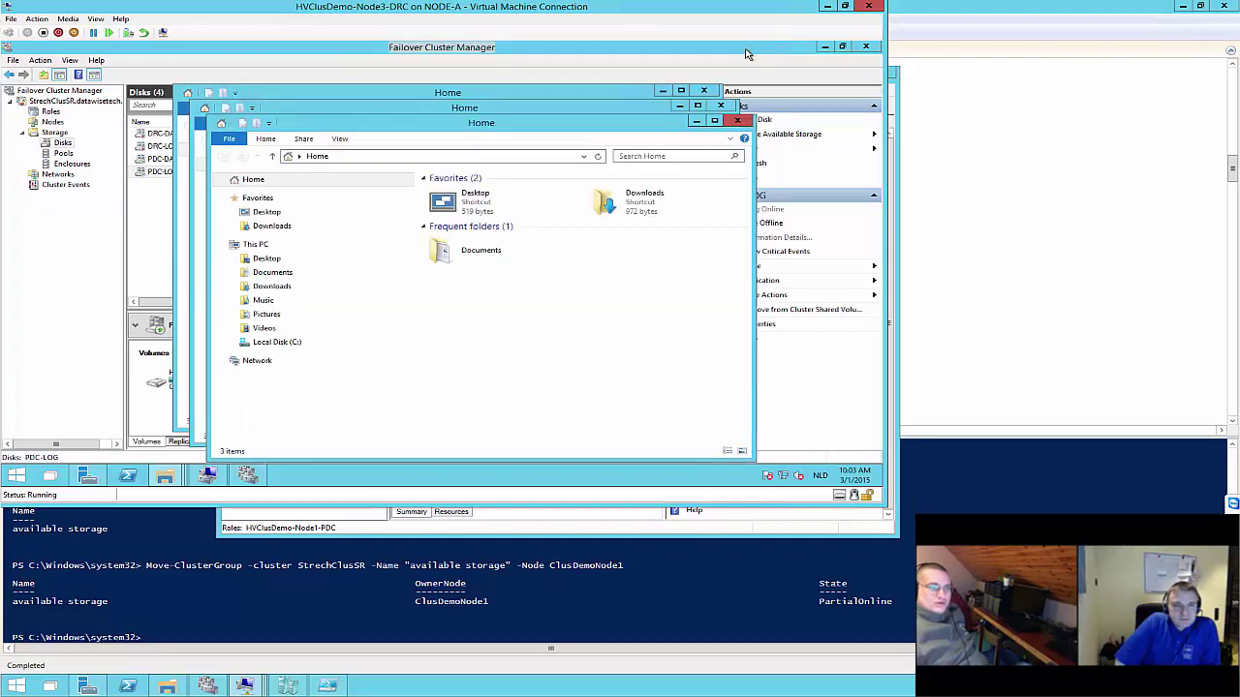
{"action": "left_click", "coordinate": [740, 122]}
{"action": "left_click", "coordinate": [722, 107]}
{"action": "left_click", "coordinate": [706, 92]}
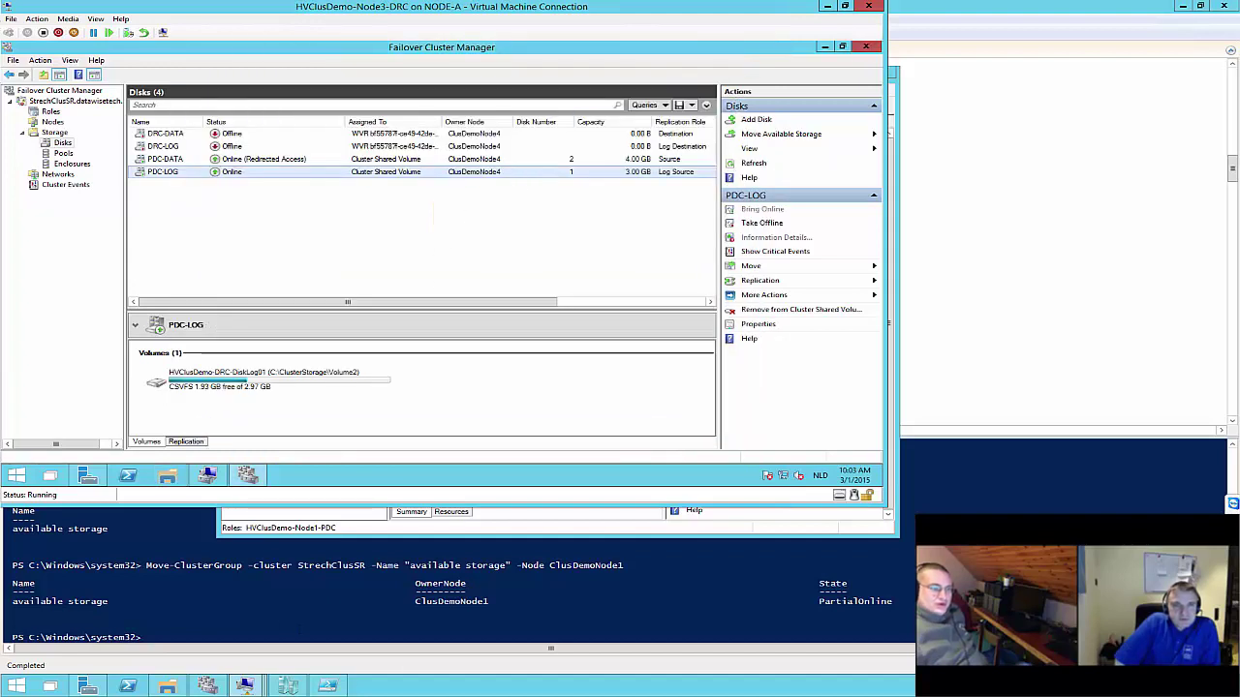
Confirm Disk 1 (2.97 GB) and Disk 2 (3.97 GB) show Reserved, then return to PDC-DATA
{"action": "left_click", "coordinate": [210, 475]}
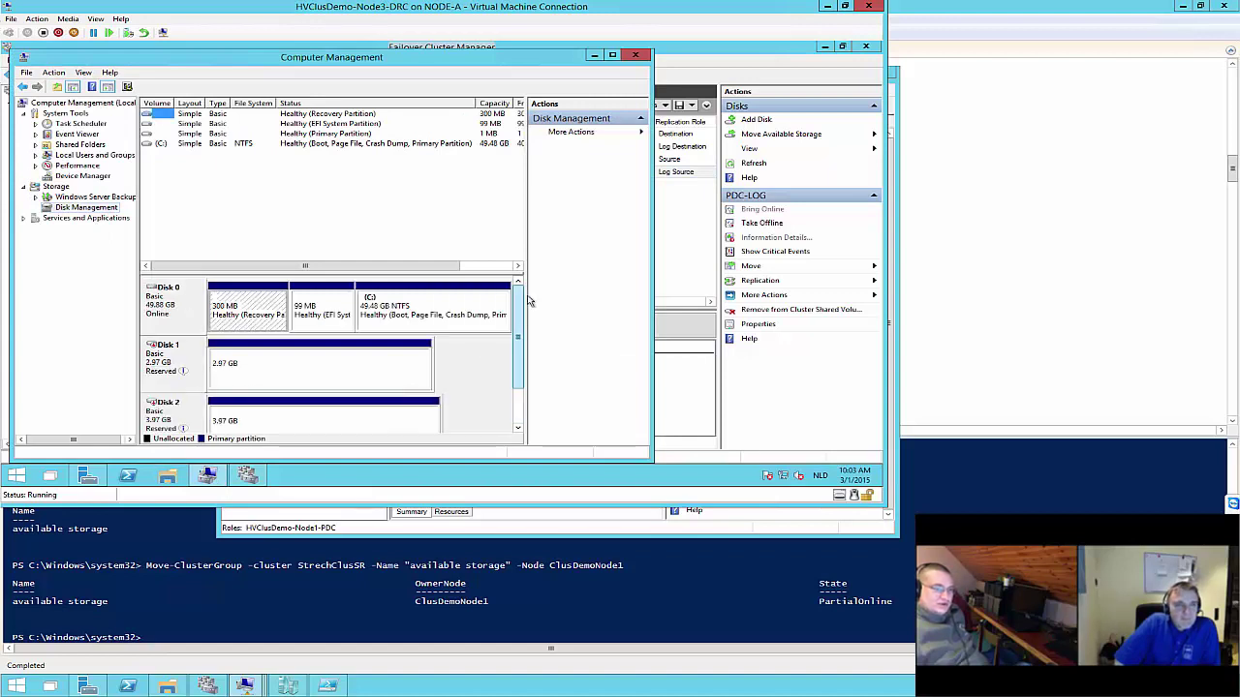
{"action": "scroll", "coordinate": [522, 320], "scroll_direction": "down", "scroll_amount": 2}
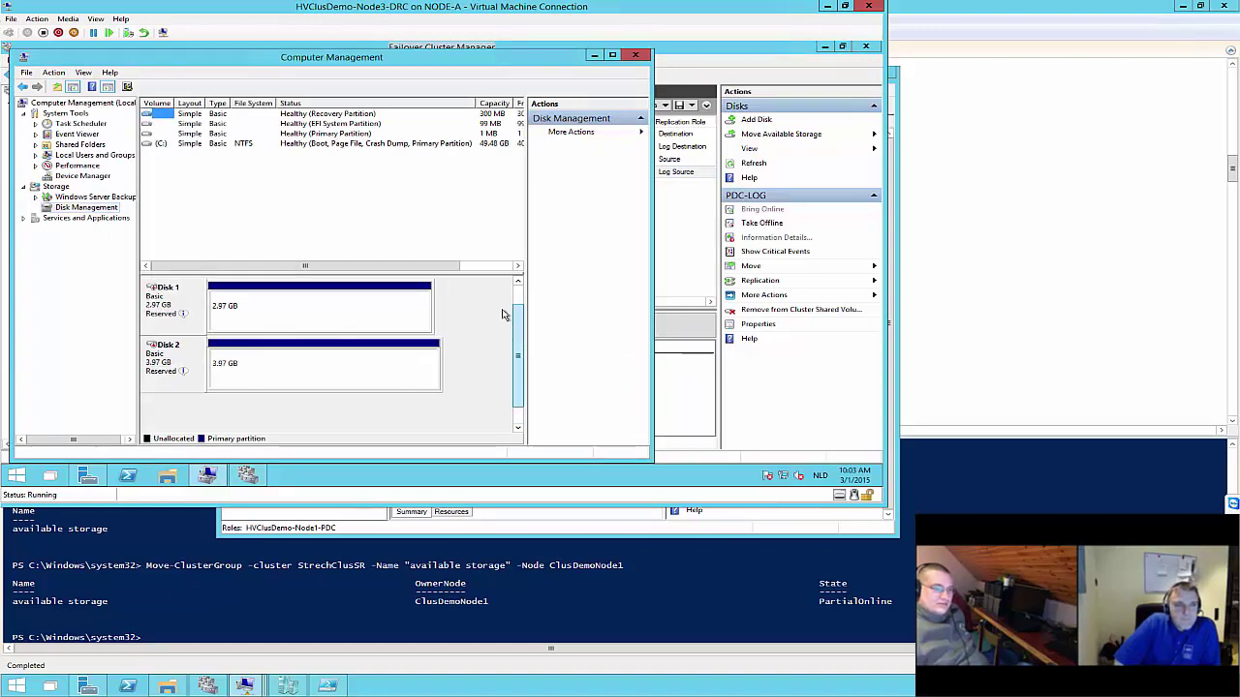
{"action": "left_click", "coordinate": [247, 475]}
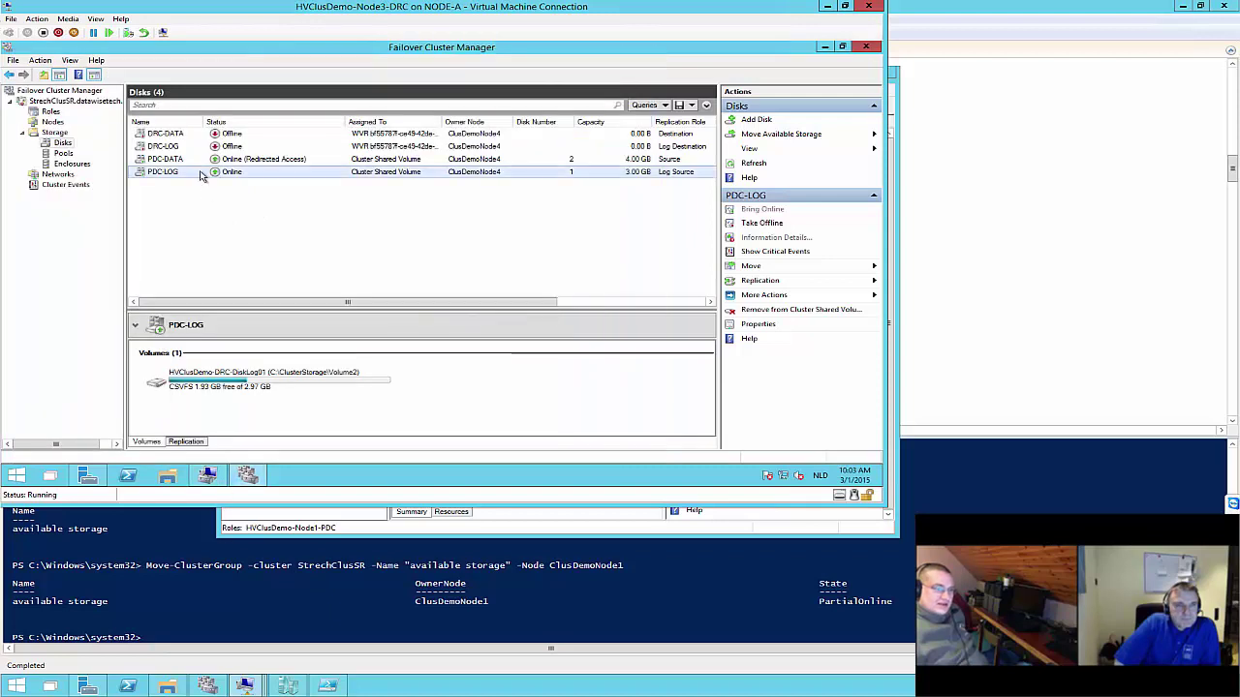
{"action": "right_click", "coordinate": [171, 159]}
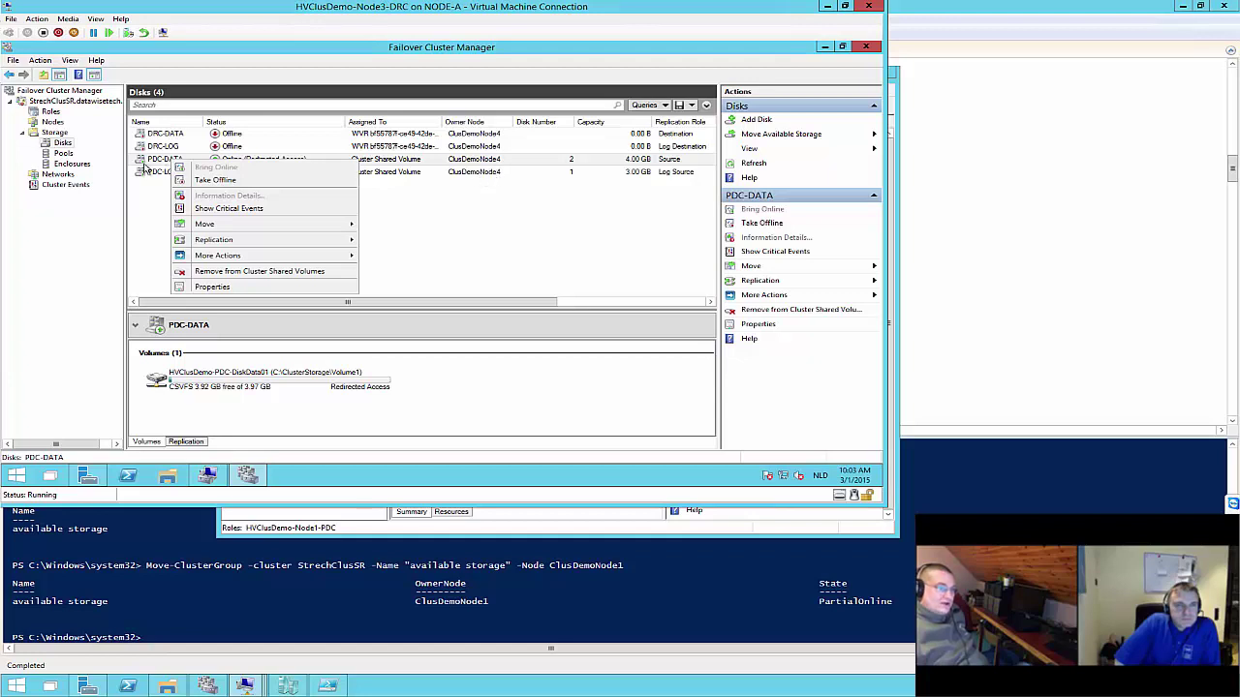
Leave PDC-DATA's actions untouched and launch File Explorer on HVClusDemo-Node3-DRC
{"action": "left_click", "coordinate": [152, 165]}
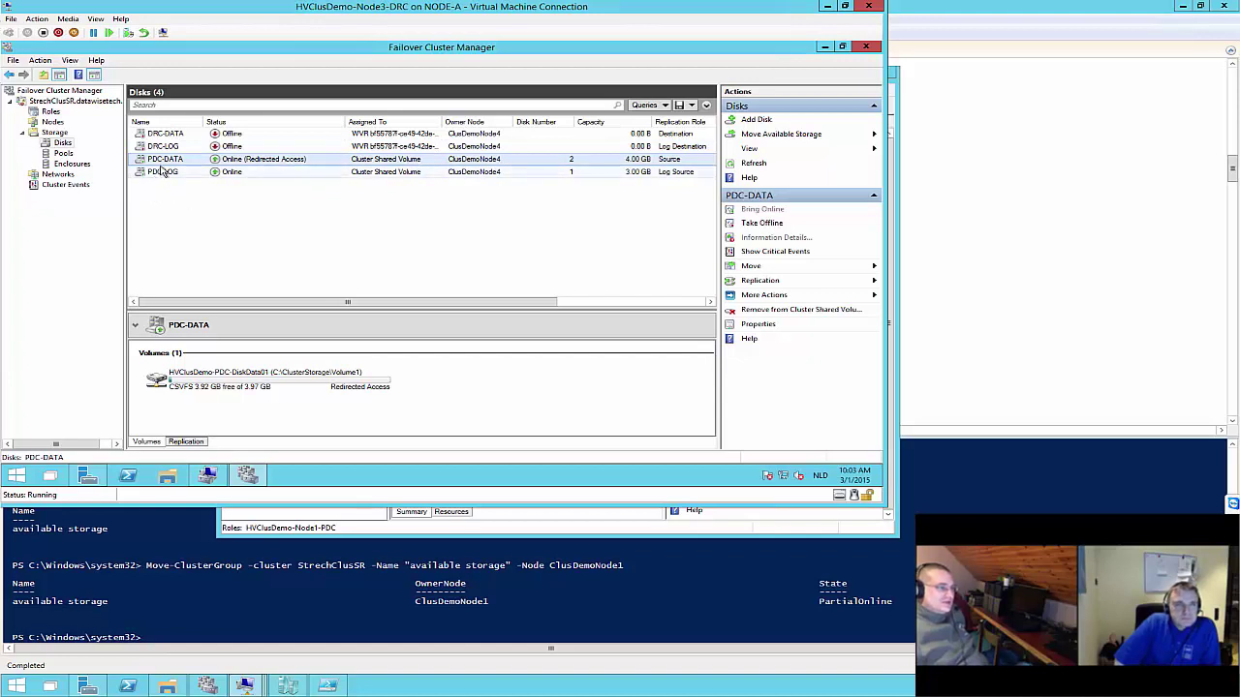
{"action": "right_click", "coordinate": [163, 165]}
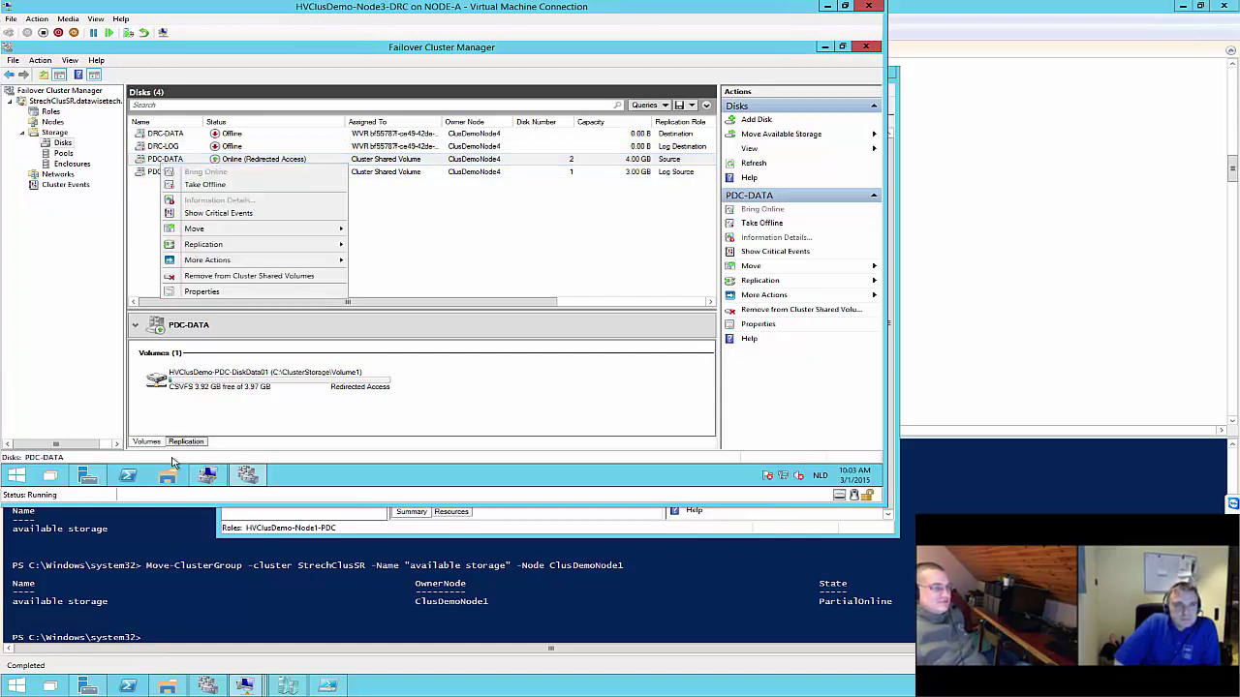
{"action": "left_click", "coordinate": [167, 475]}
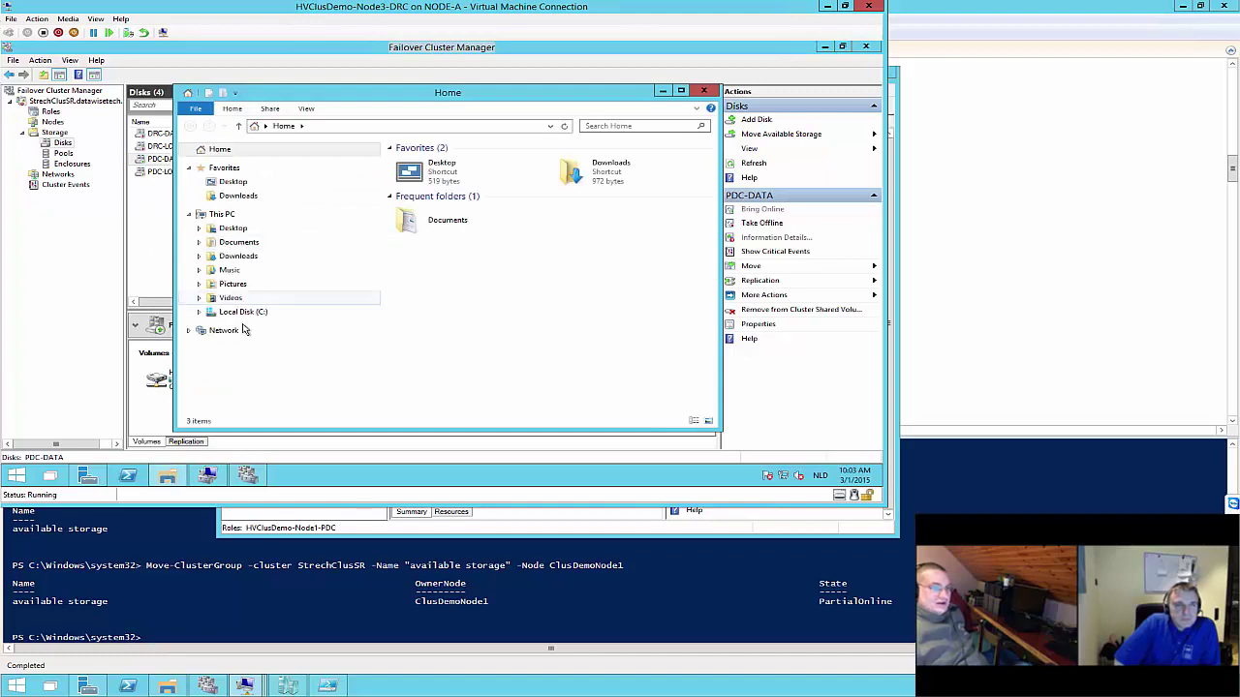
Browse C:\ClusterStorage, glance into Volume2, then open Volume1 to show the New Text Document
{"action": "left_click", "coordinate": [242, 311]}
{"action": "double_click", "coordinate": [448, 162]}
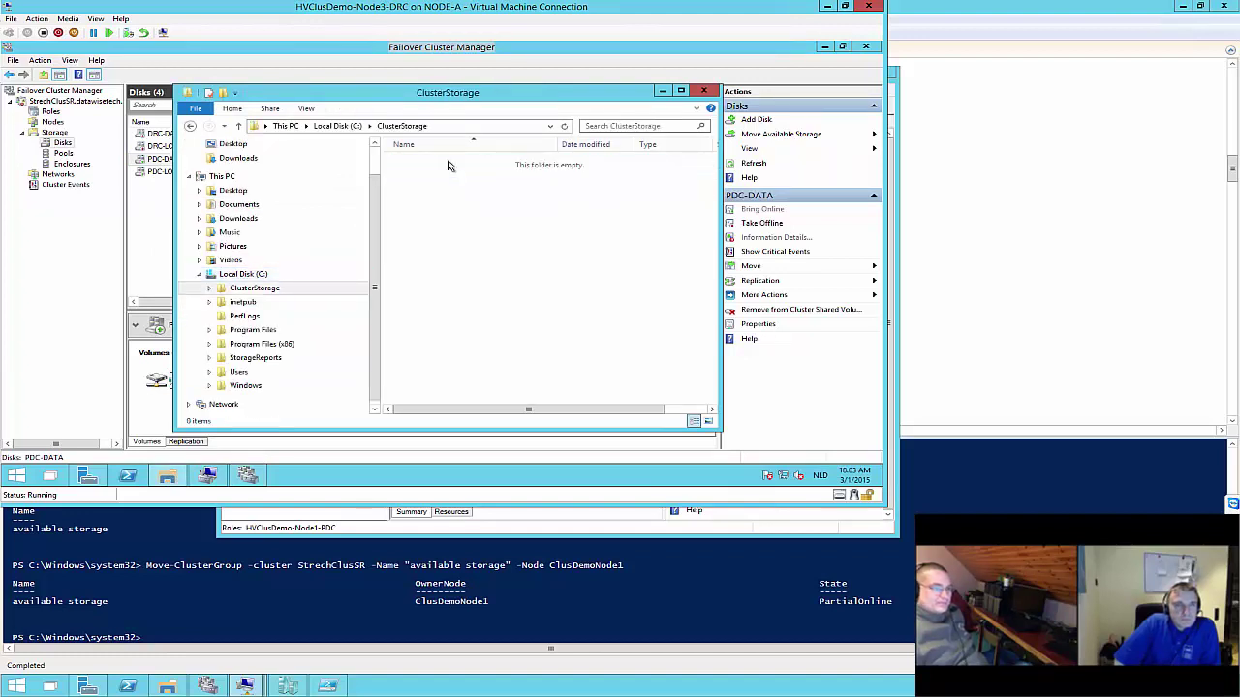
{"action": "double_click", "coordinate": [447, 175]}
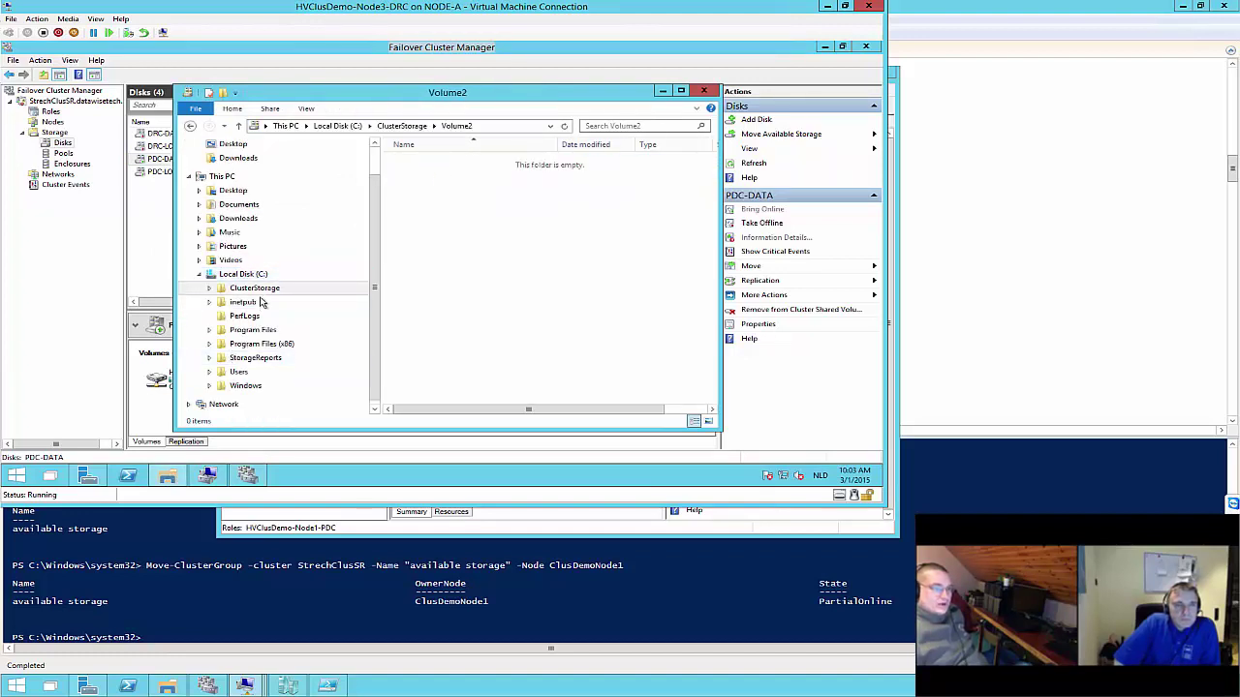
{"action": "left_click", "coordinate": [402, 126]}
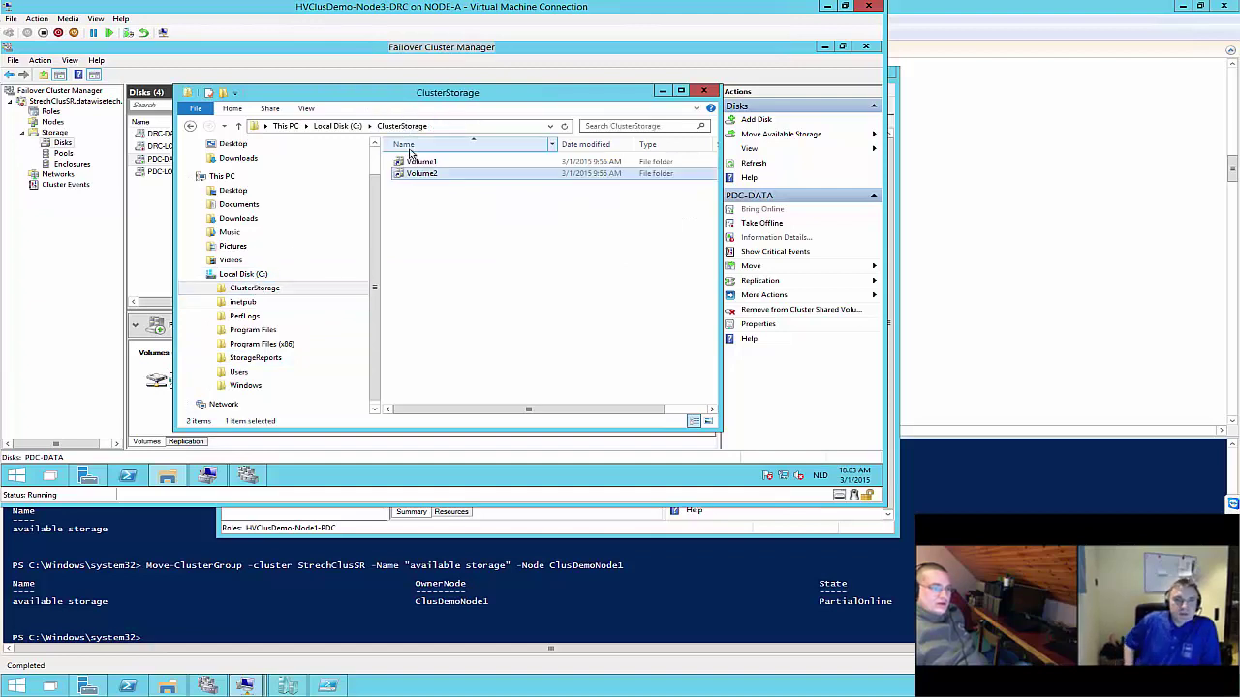
{"action": "double_click", "coordinate": [421, 162]}
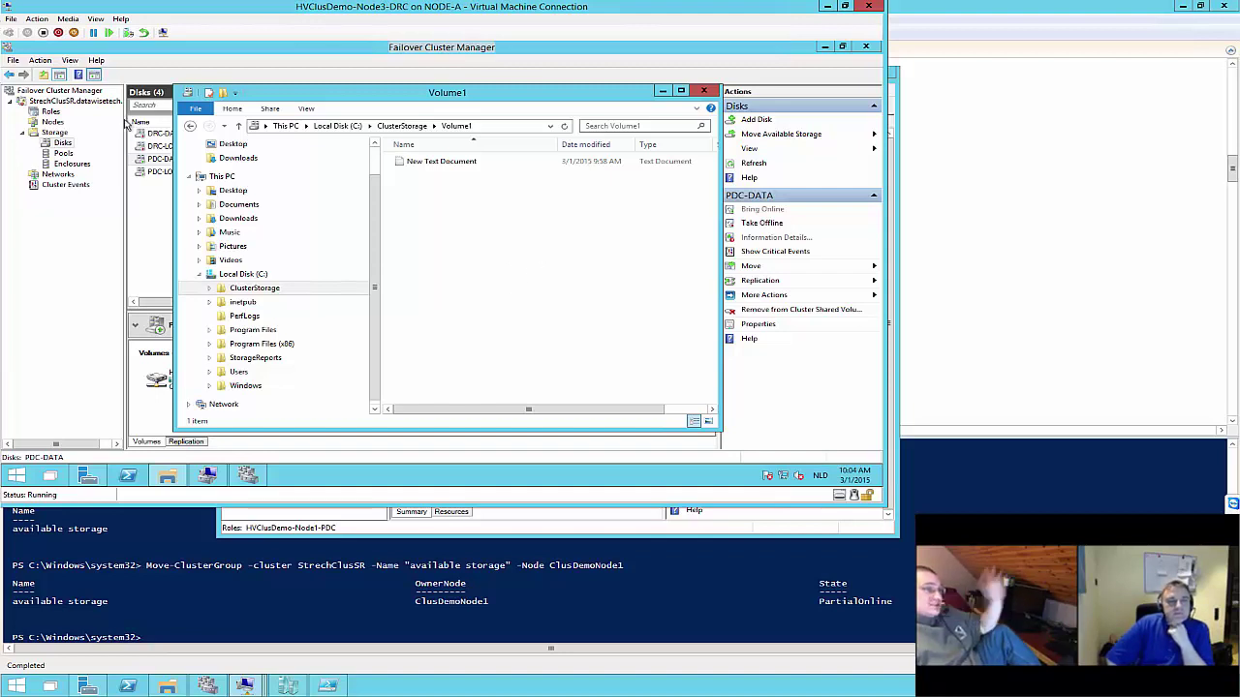
Bring Failover Cluster Manager's disk list, with PDC-DATA Online (Redirected Access), back in front
{"action": "left_click", "coordinate": [159, 176]}
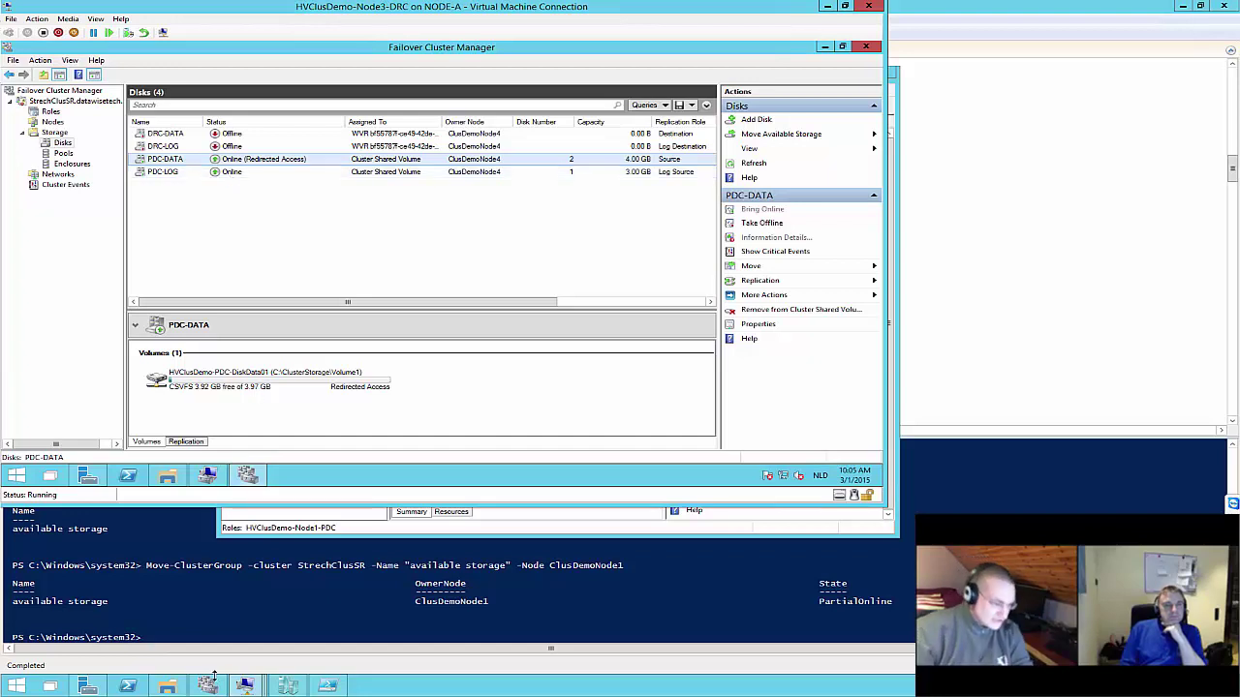
Start HVClusDemo-Node1-PDC and HVClusDemo-Node2-PDC together from the HYPER-V-CLUSTER Roles list
{"action": "left_click", "coordinate": [237, 412]}
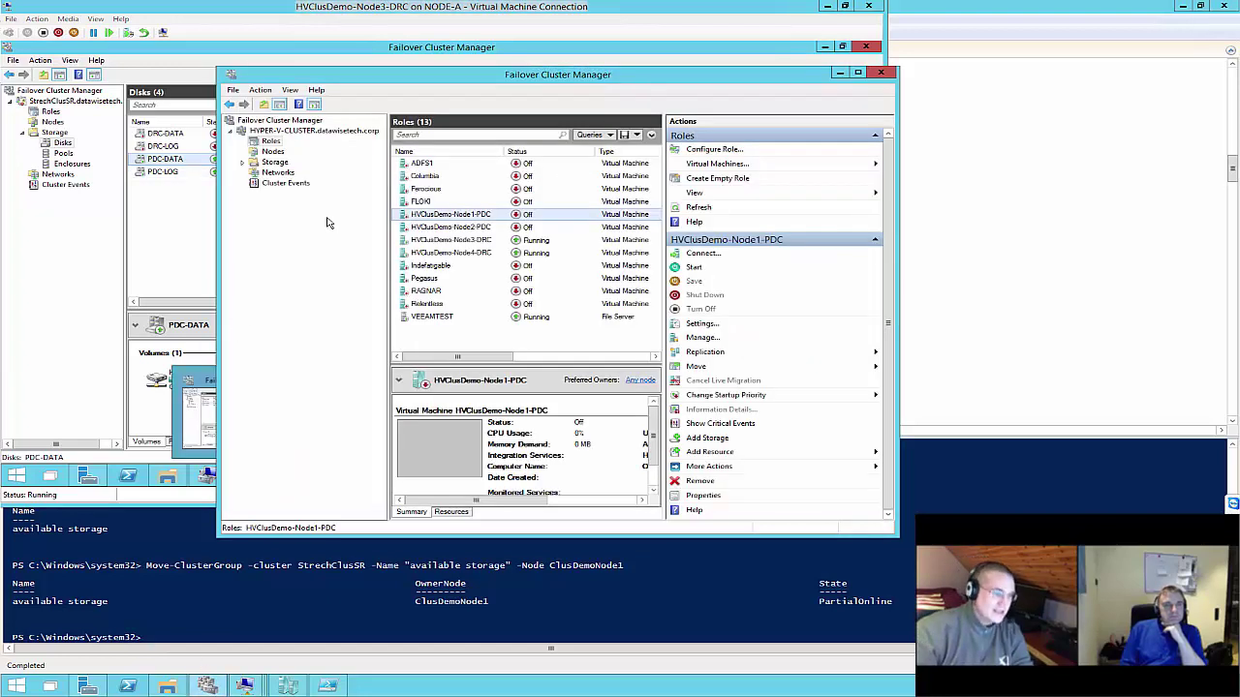
{"action": "left_click", "coordinate": [434, 226], "text": "ctrl"}
{"action": "right_click", "coordinate": [434, 232]}
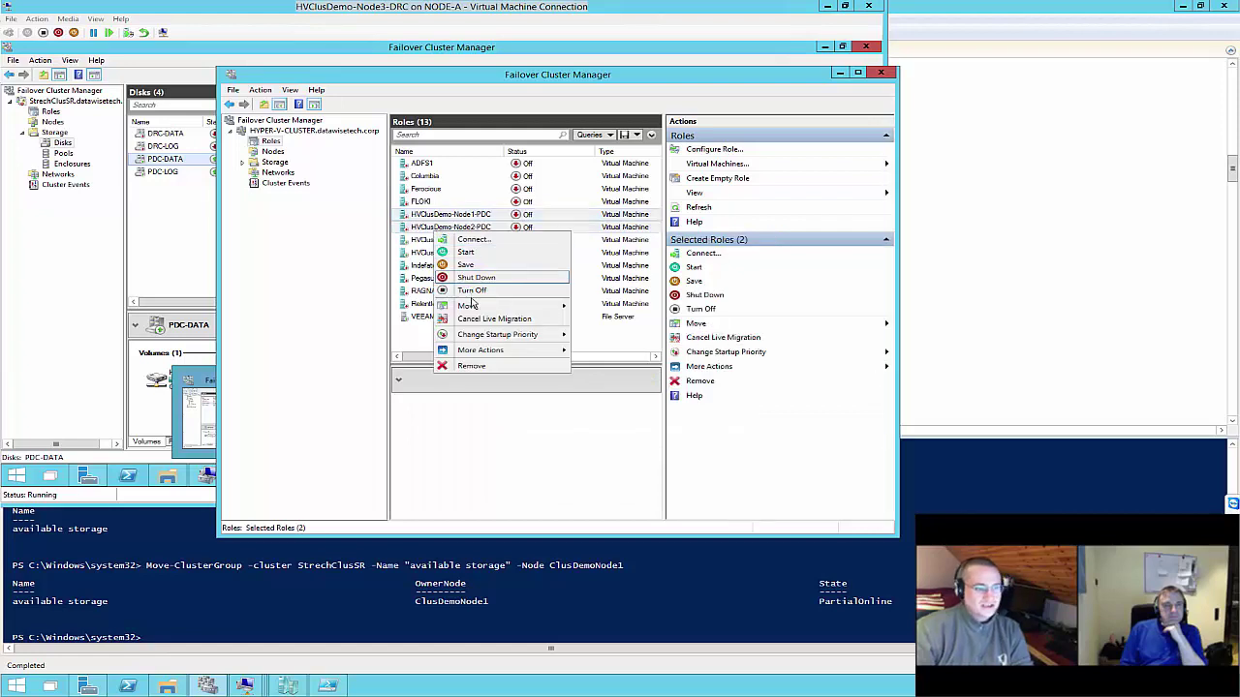
{"action": "left_click", "coordinate": [467, 252]}
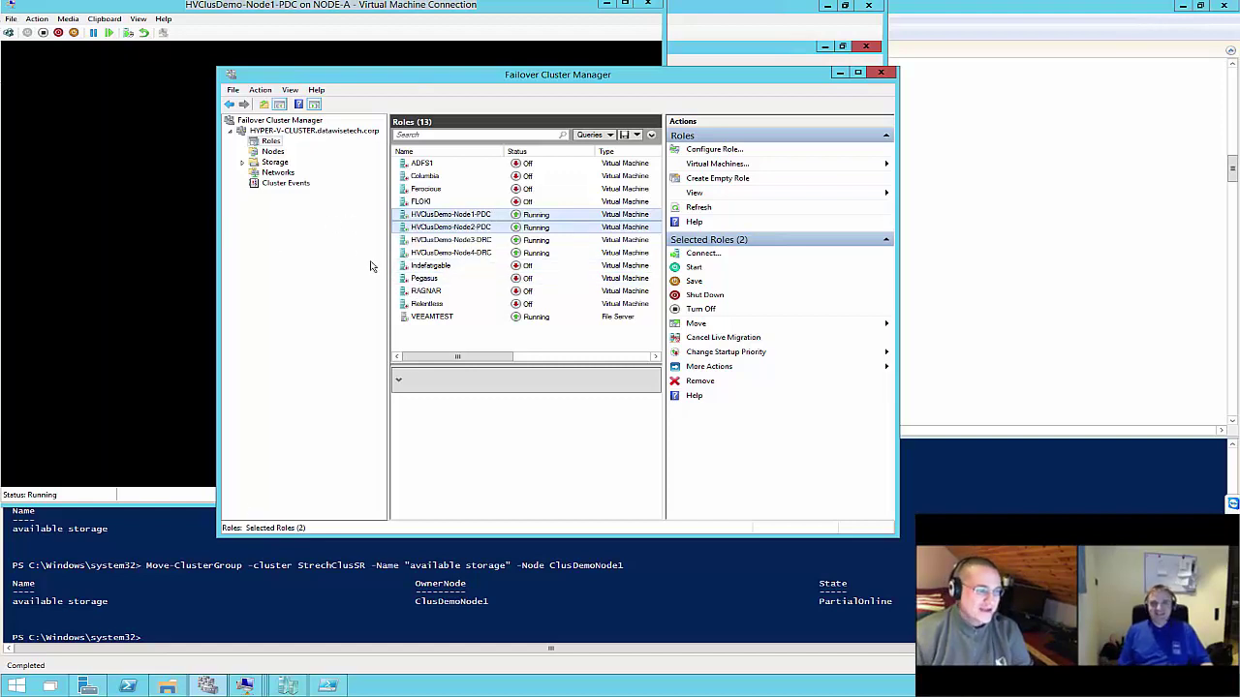
Reconnect to the HVClusDemo-Node1-PDC console and reposition its window to show the sign-in screen
{"action": "left_click", "coordinate": [244, 685]}
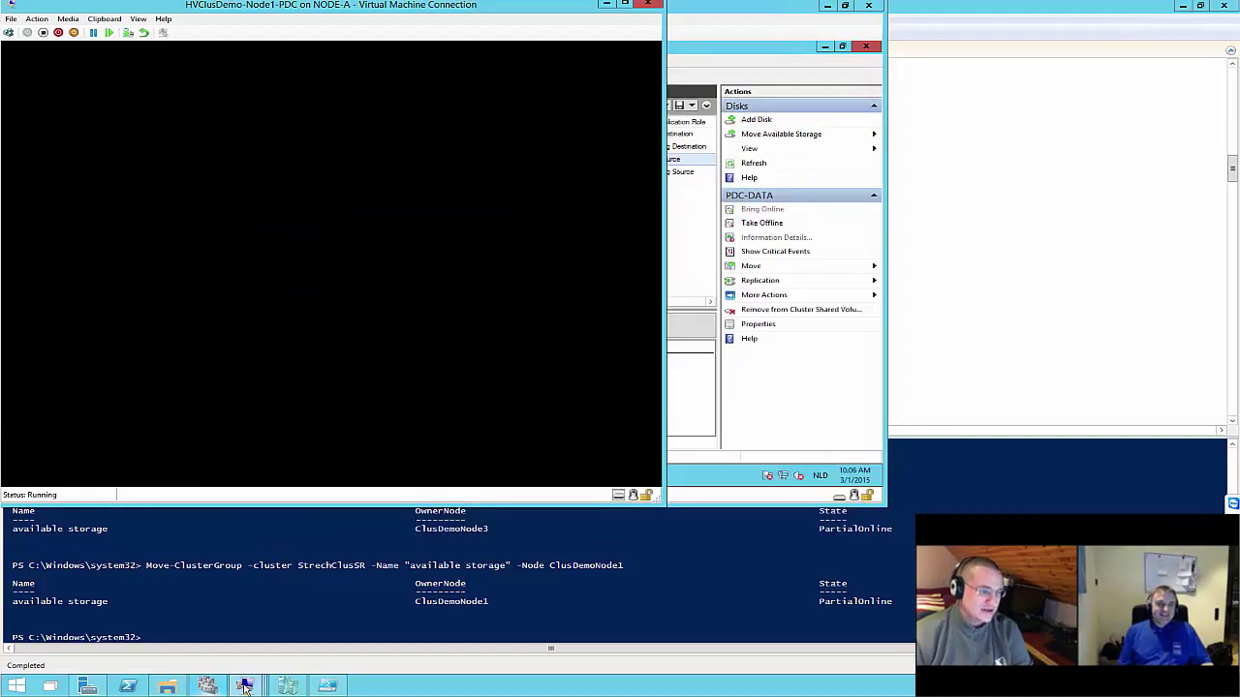
{"action": "left_click", "coordinate": [163, 32]}
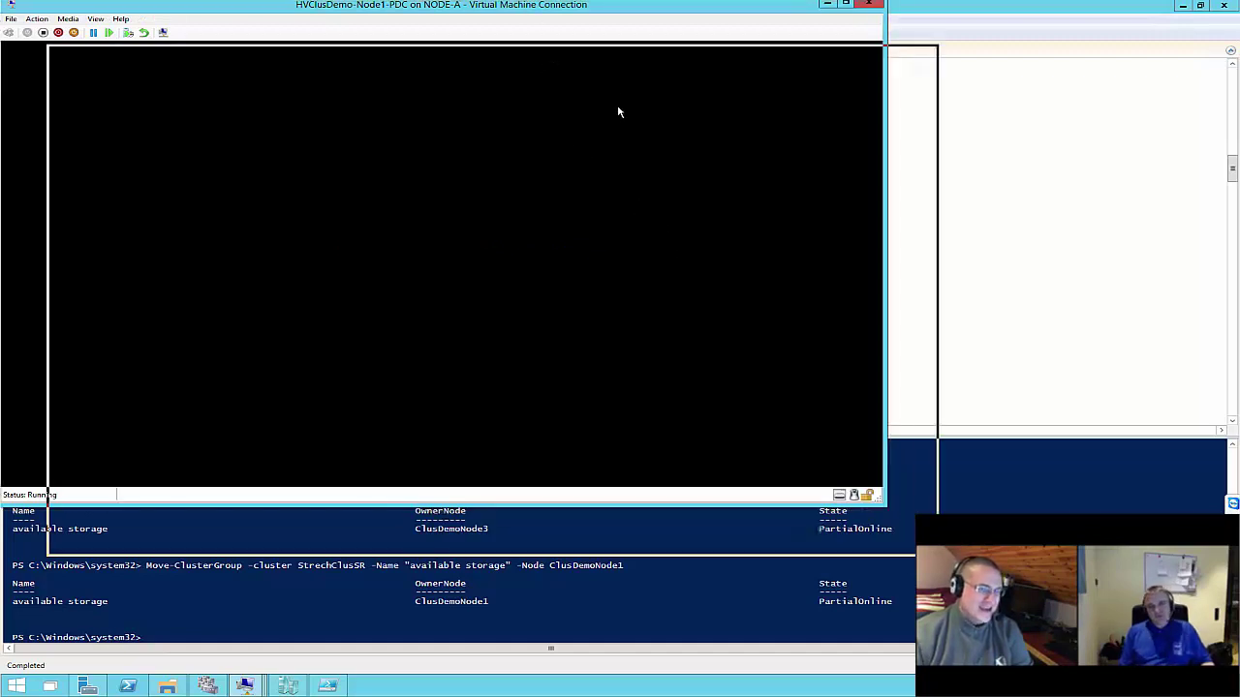
{"action": "mouse_move", "coordinate": [619, 113]}
{"action": "left_mouse_down"}
{"action": "mouse_move", "coordinate": [567, 104]}
{"action": "mouse_move", "coordinate": [597, 113]}
{"action": "left_mouse_up"}
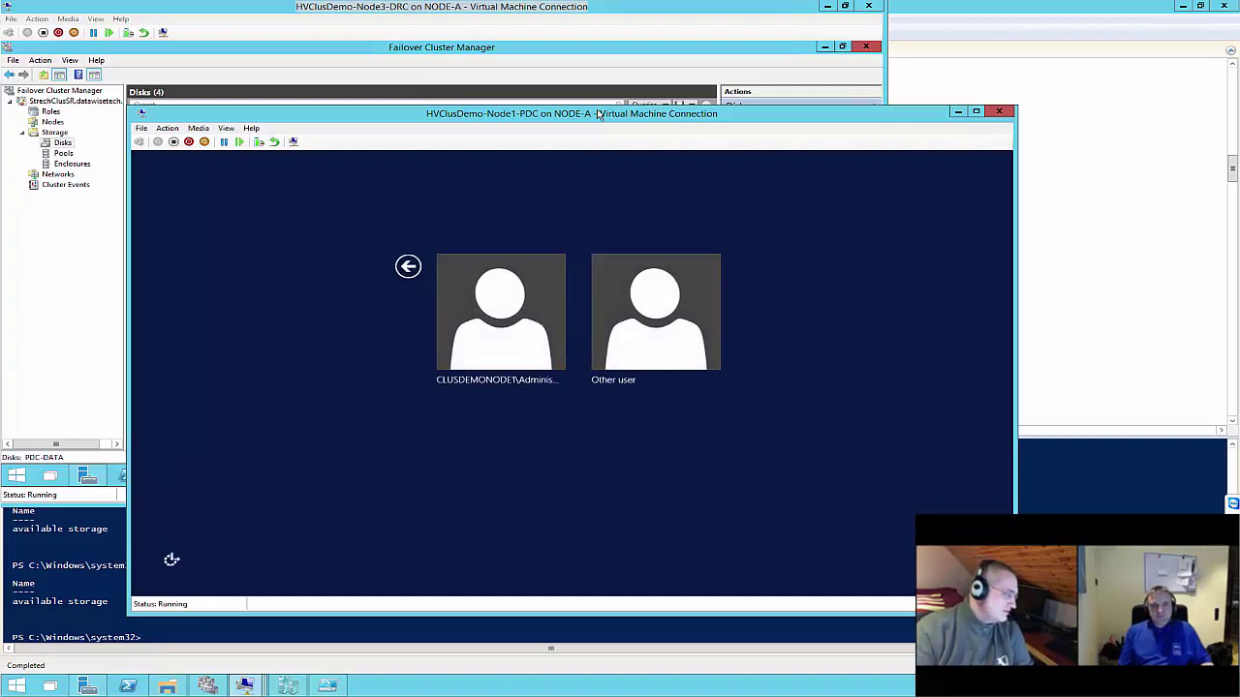
Sign in to HVClusDemo-Node1-PDC as the domain administrator, then return to the DRC cluster manager
{"action": "left_click", "coordinate": [631, 325]}
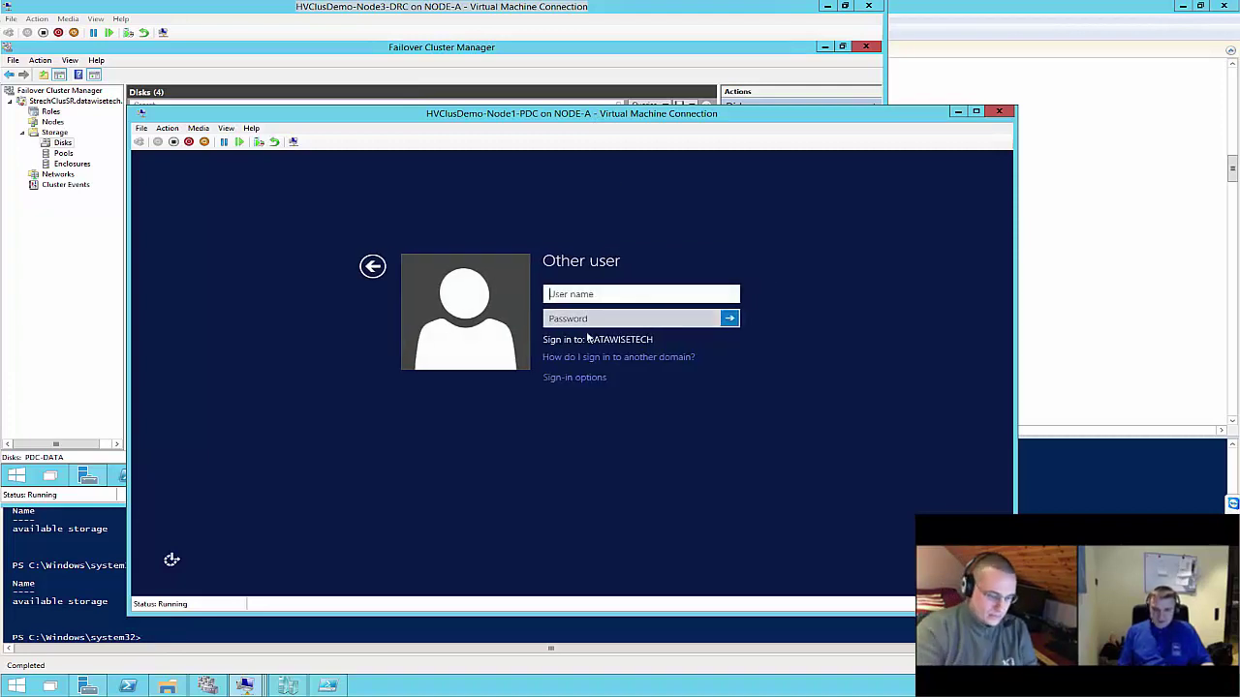
{"action": "type", "text": "adminis"}
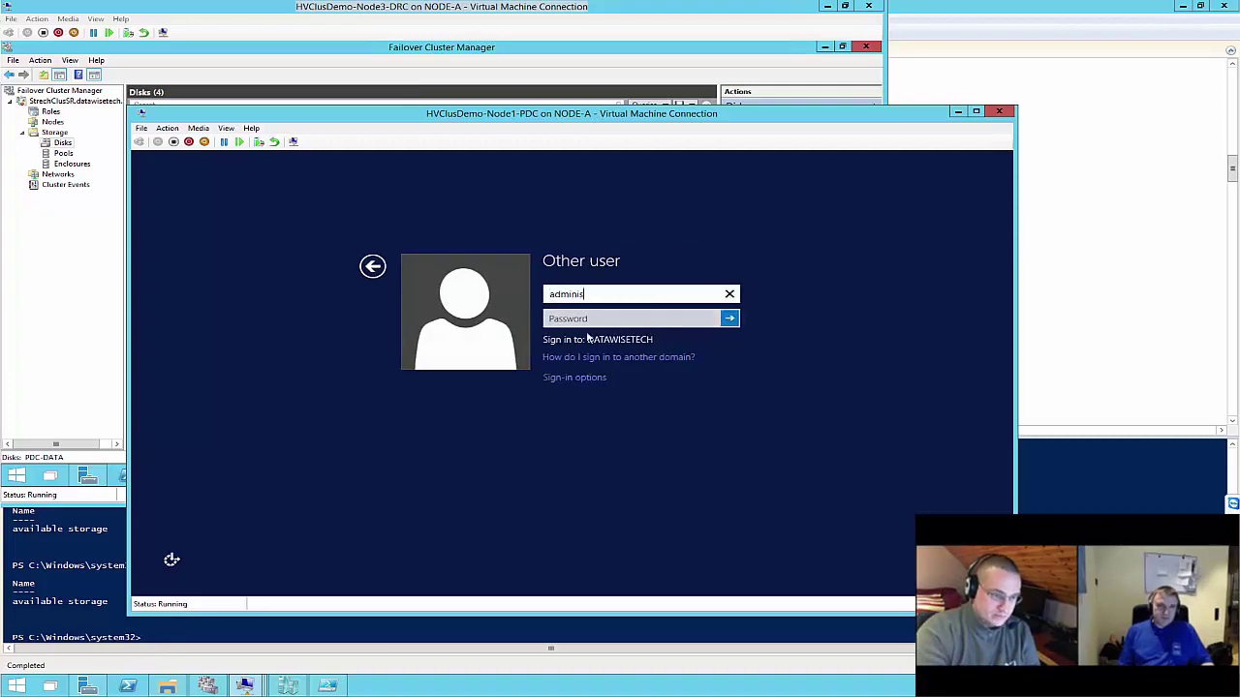
{"action": "type", "text": "trator"}
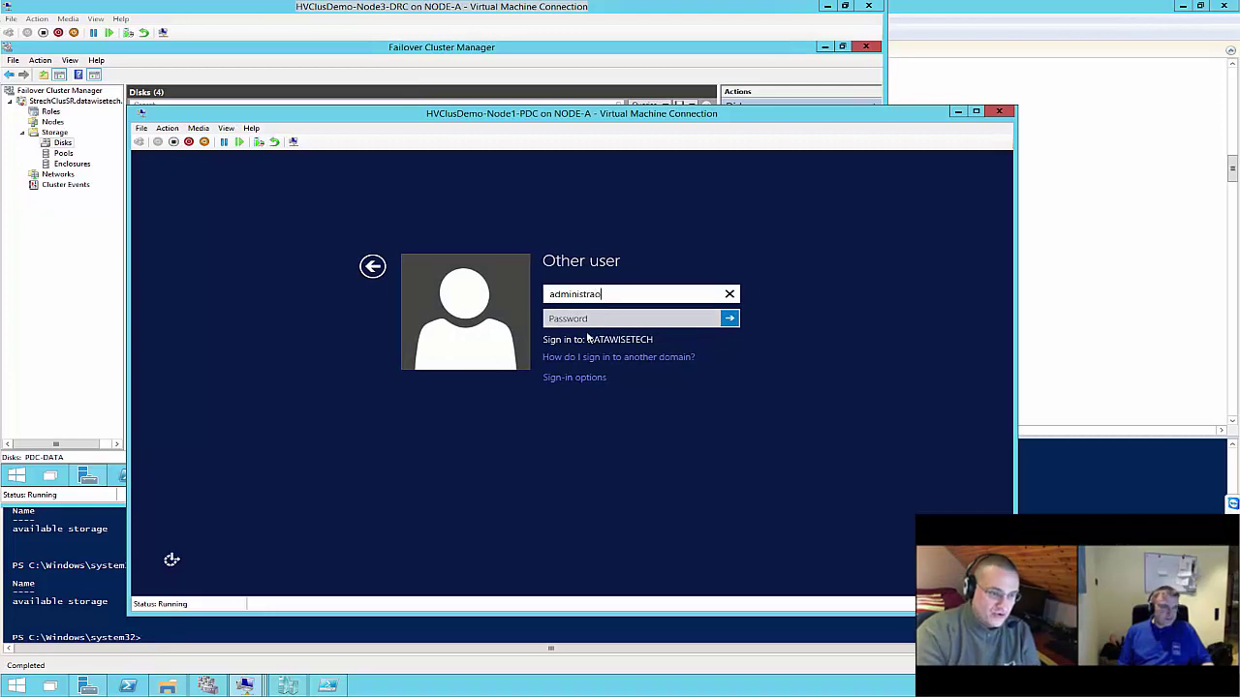
{"action": "type", "text": "tor"}
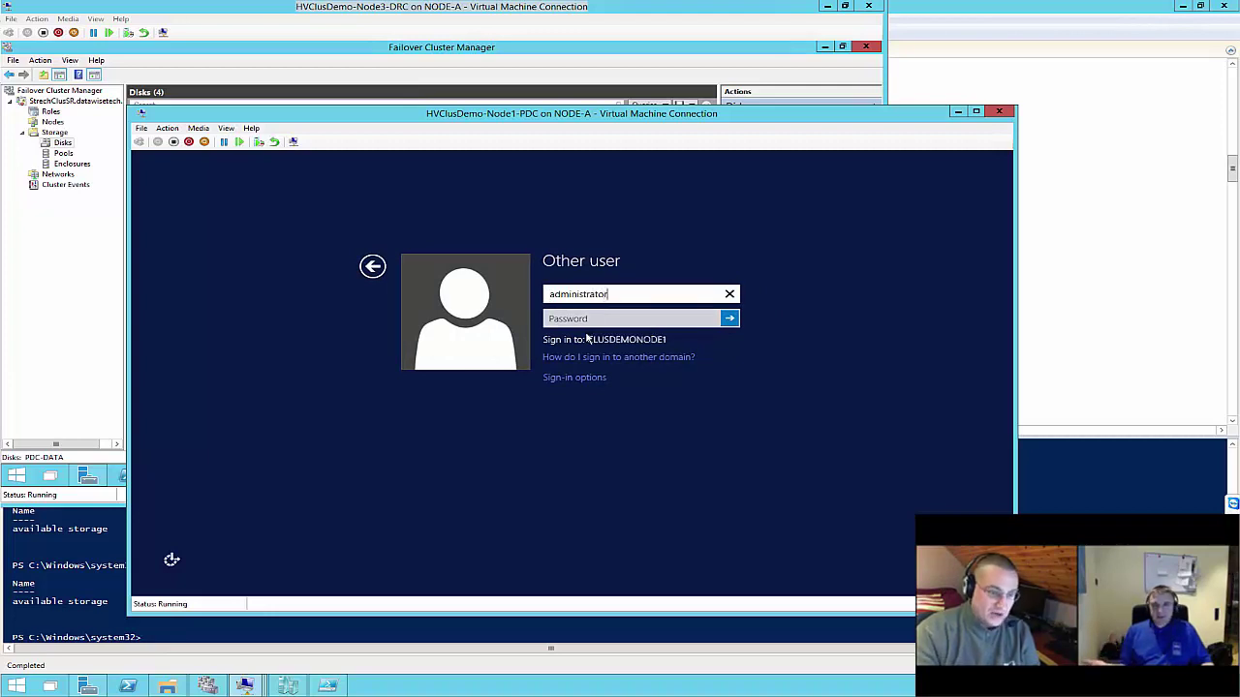
{"action": "key", "text": "Tab"}
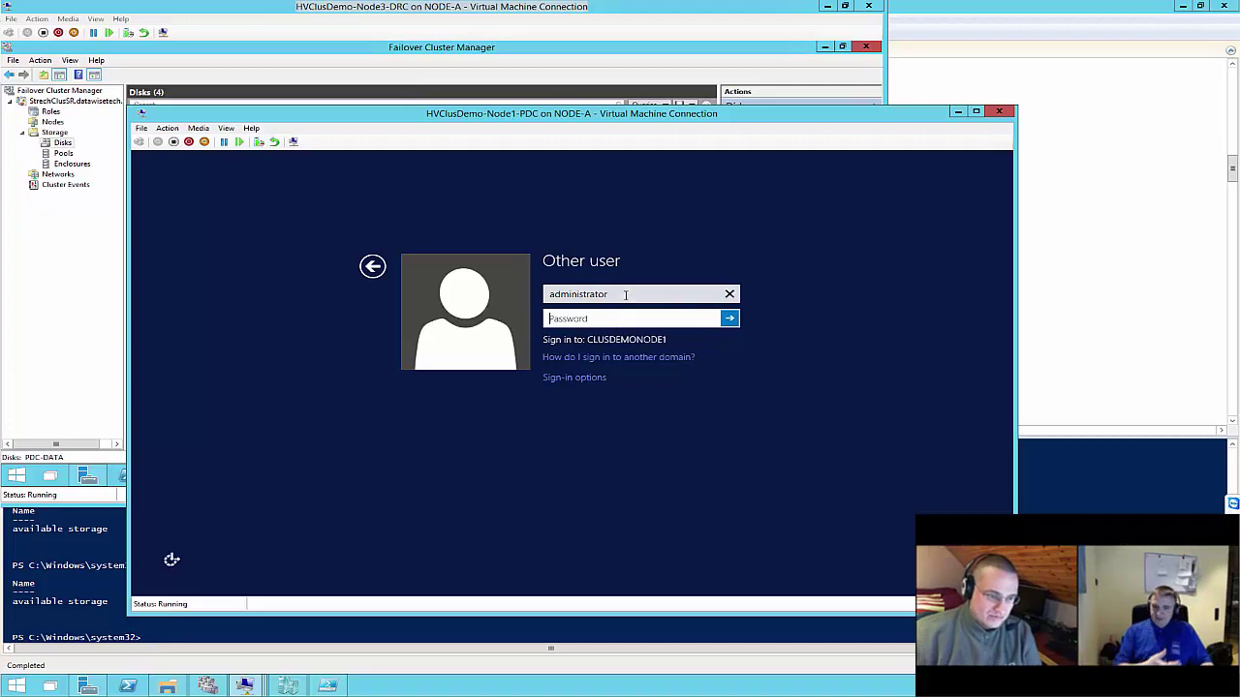
{"action": "left_click", "coordinate": [626, 294]}
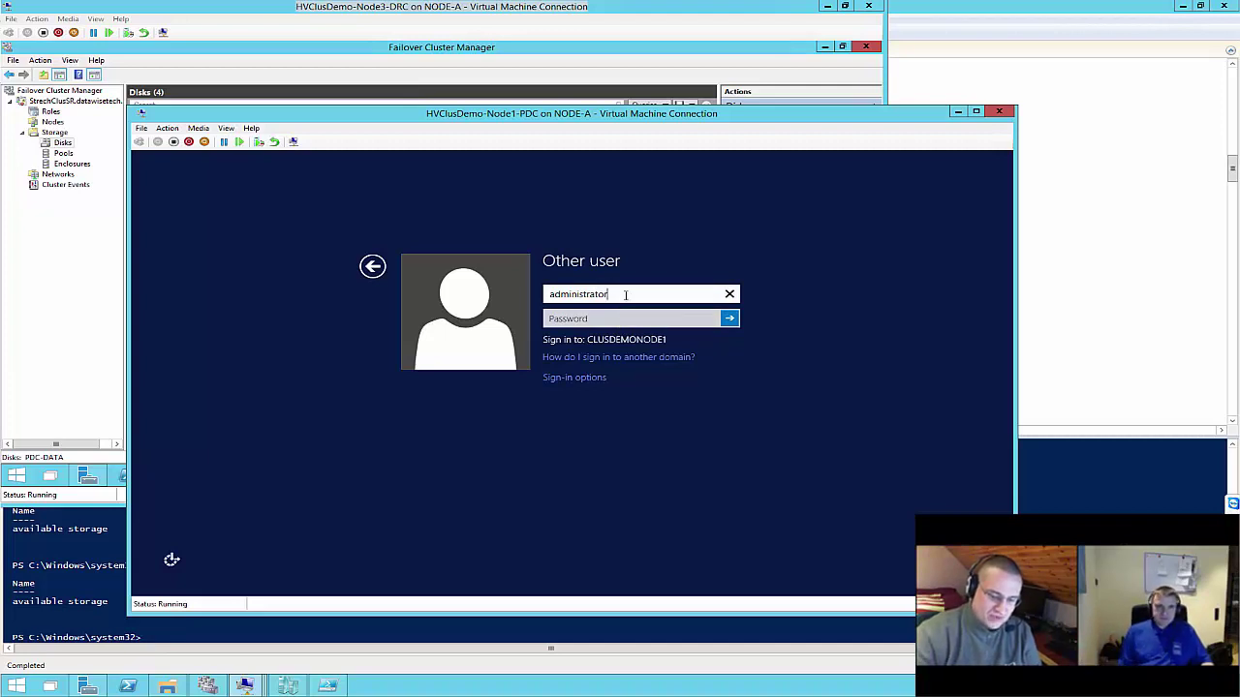
{"action": "type", "text": "1"}
{"action": "key", "text": "Tab"}
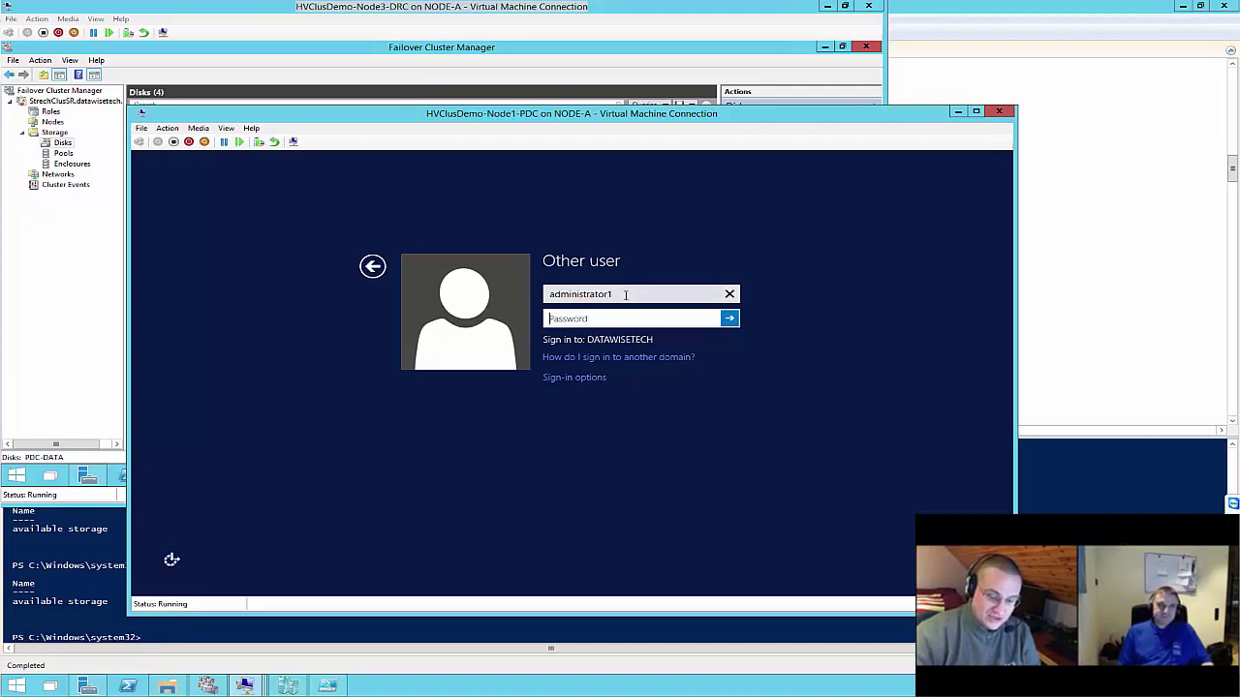
{"action": "type", "text": "****"}
{"action": "key", "text": "Return"}
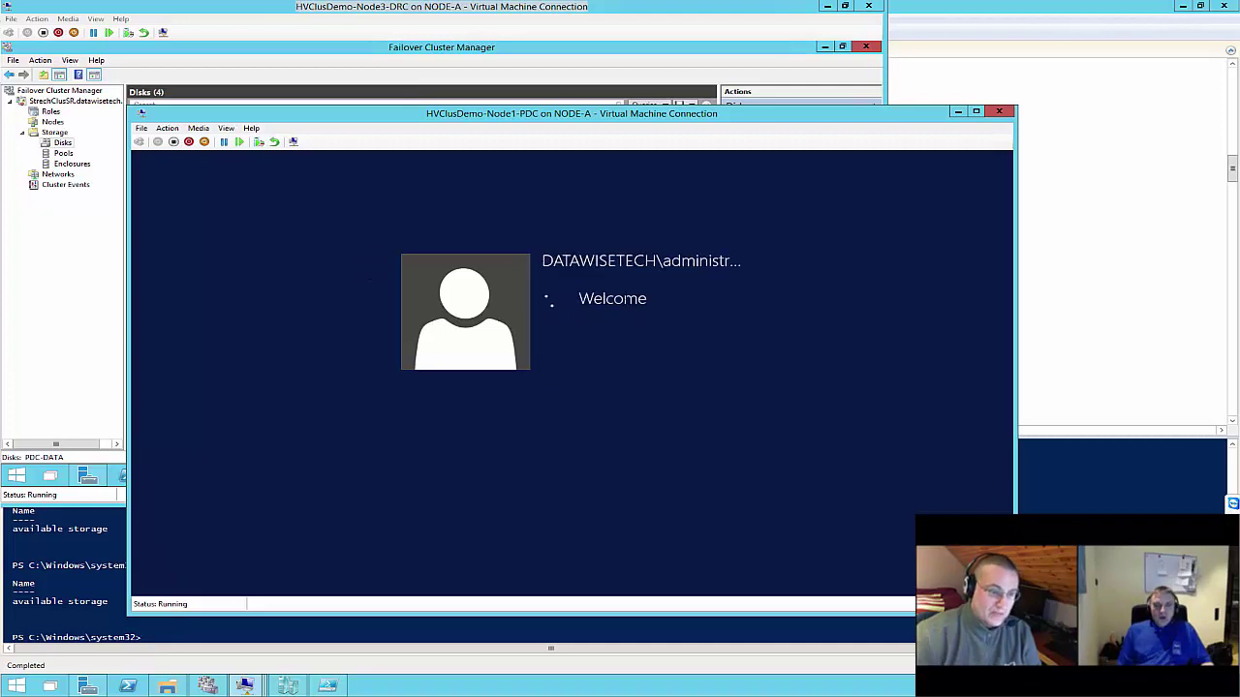
{"action": "left_click", "coordinate": [57, 115]}
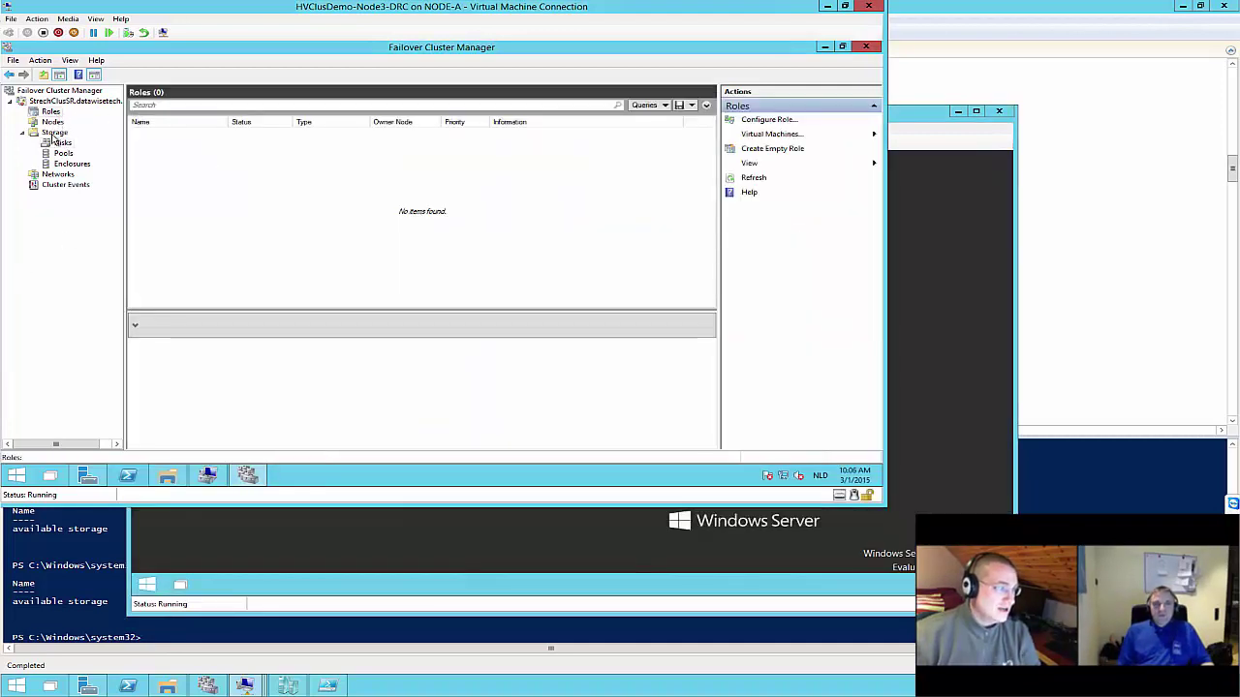
Inspect the Nodes list, including Down ClusDemoNode2 and ClusDemoNode3, and refresh it
{"action": "left_click", "coordinate": [55, 122]}
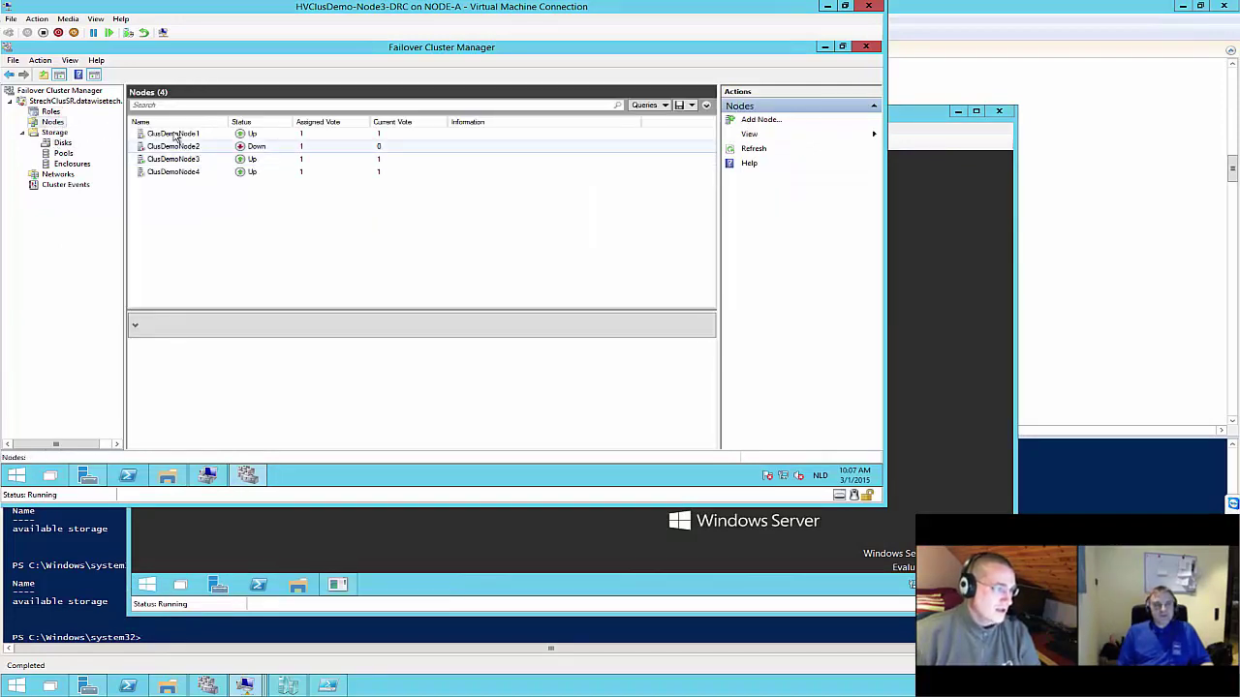
{"action": "left_click", "coordinate": [173, 145]}
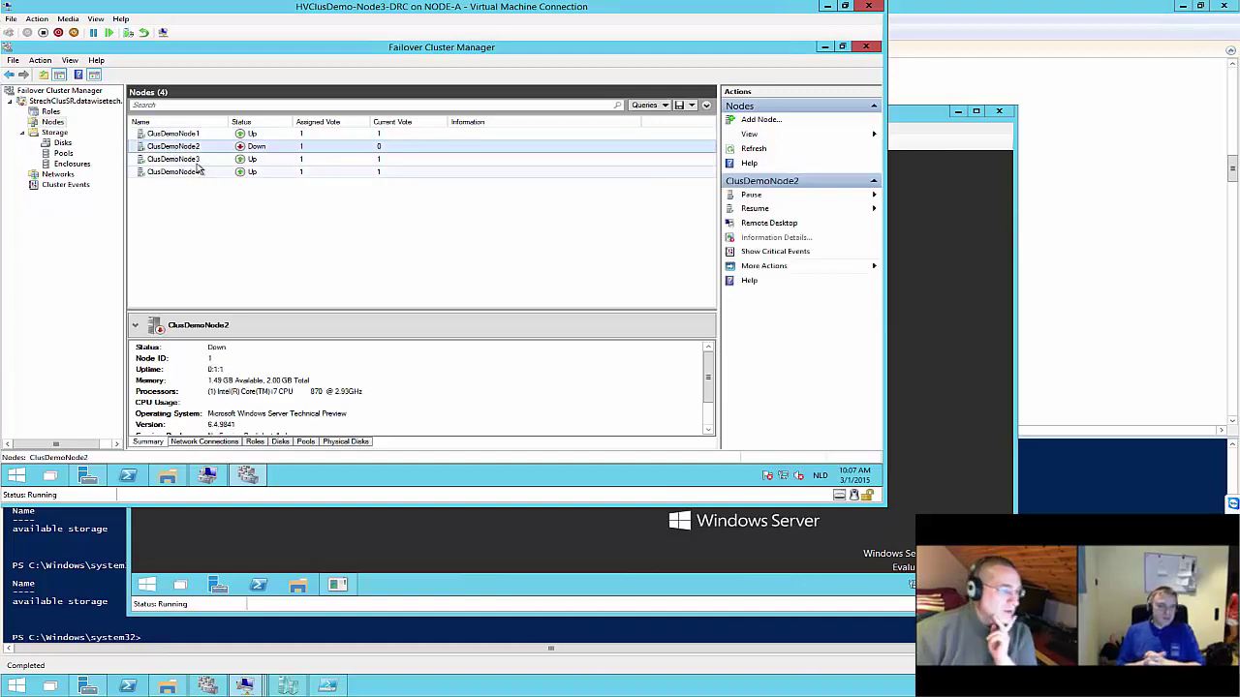
{"action": "left_click", "coordinate": [177, 158]}
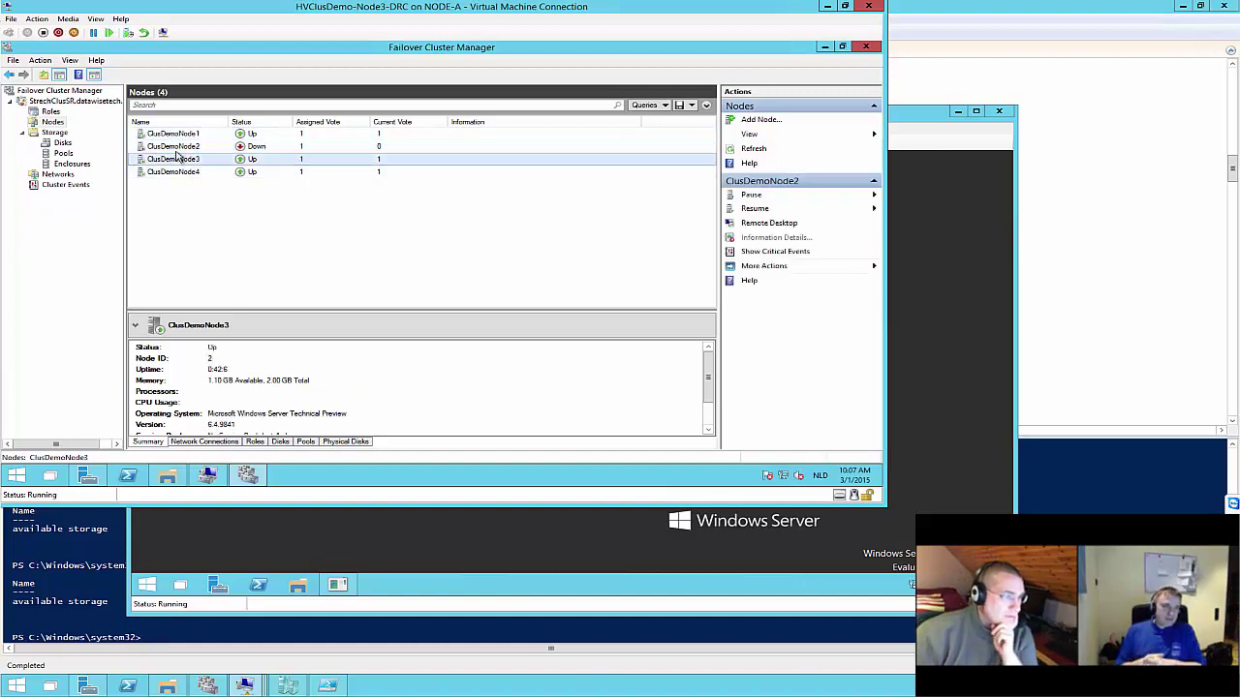
{"action": "right_click", "coordinate": [51, 123]}
{"action": "left_click", "coordinate": [71, 152]}
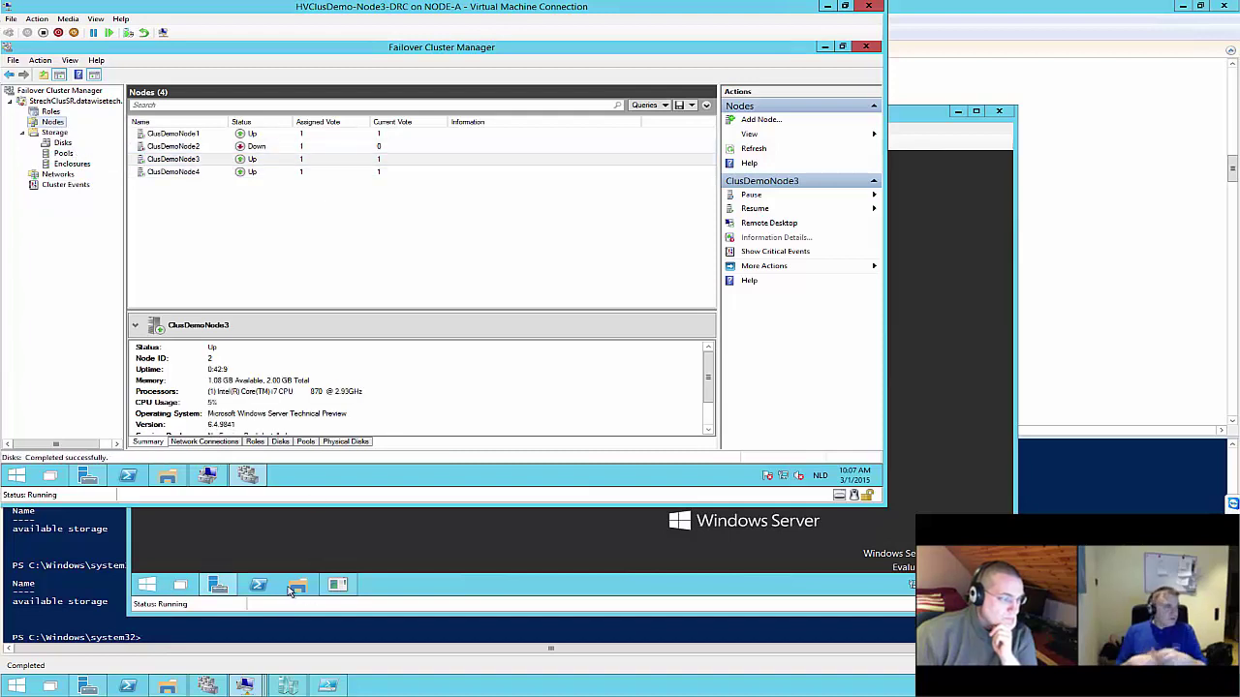
In the DRC node's cluster manager, review Pools, Disks and Nodes, then refresh the node list
{"action": "left_click", "coordinate": [244, 685]}
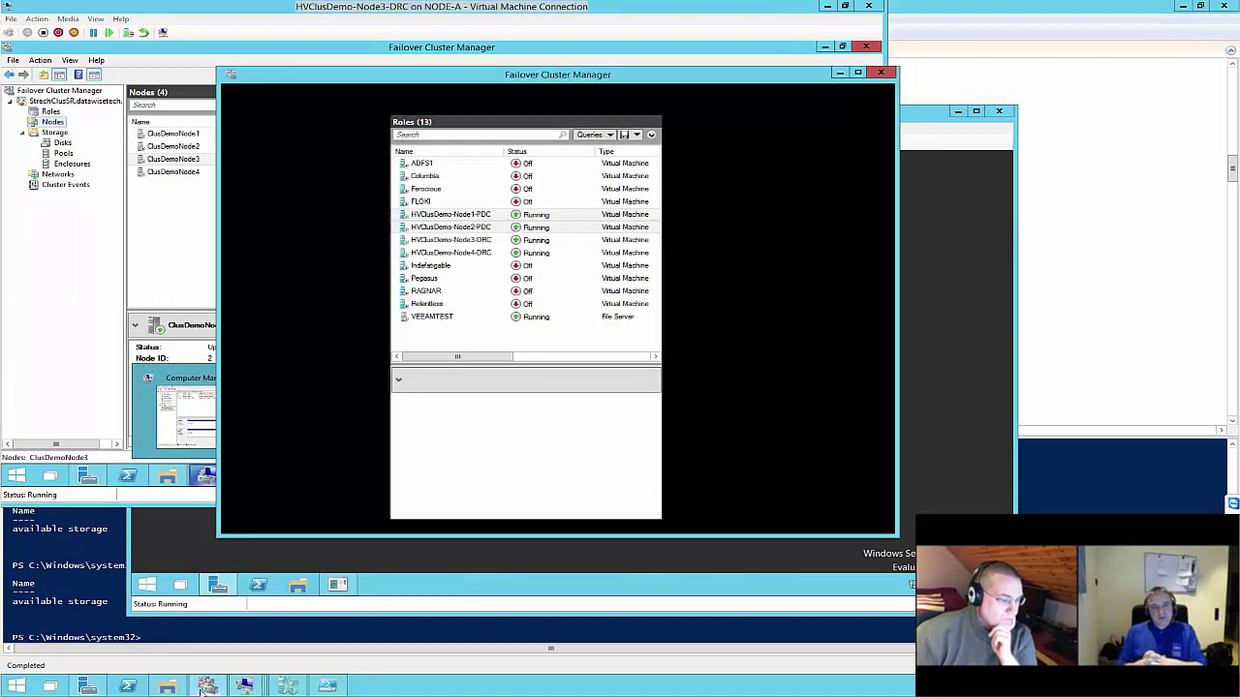
{"action": "left_click", "coordinate": [182, 171]}
{"action": "left_click", "coordinate": [64, 155]}
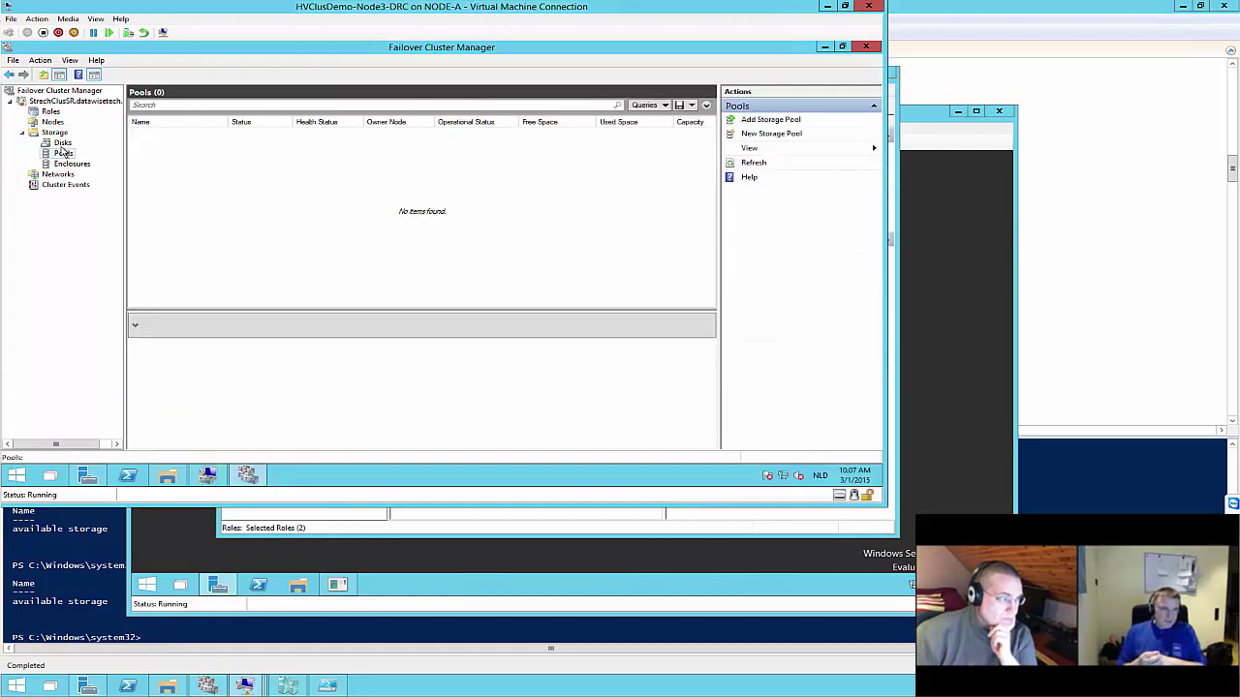
{"action": "left_click", "coordinate": [62, 143]}
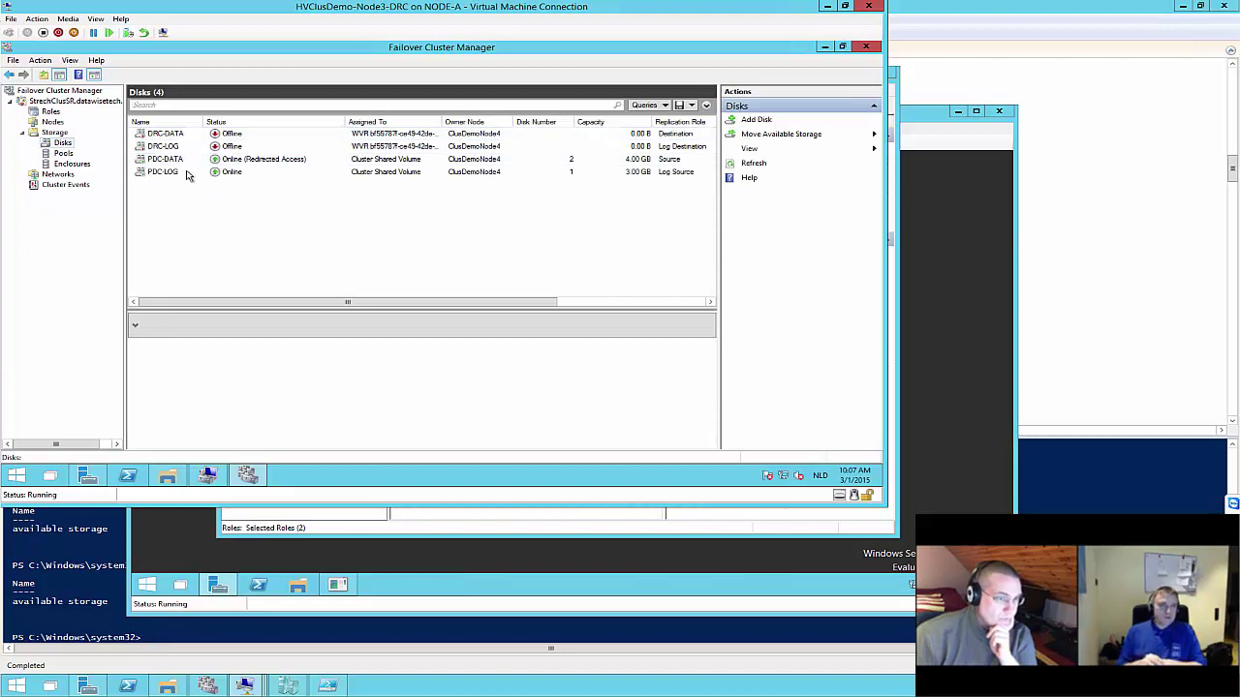
{"action": "left_click", "coordinate": [53, 123]}
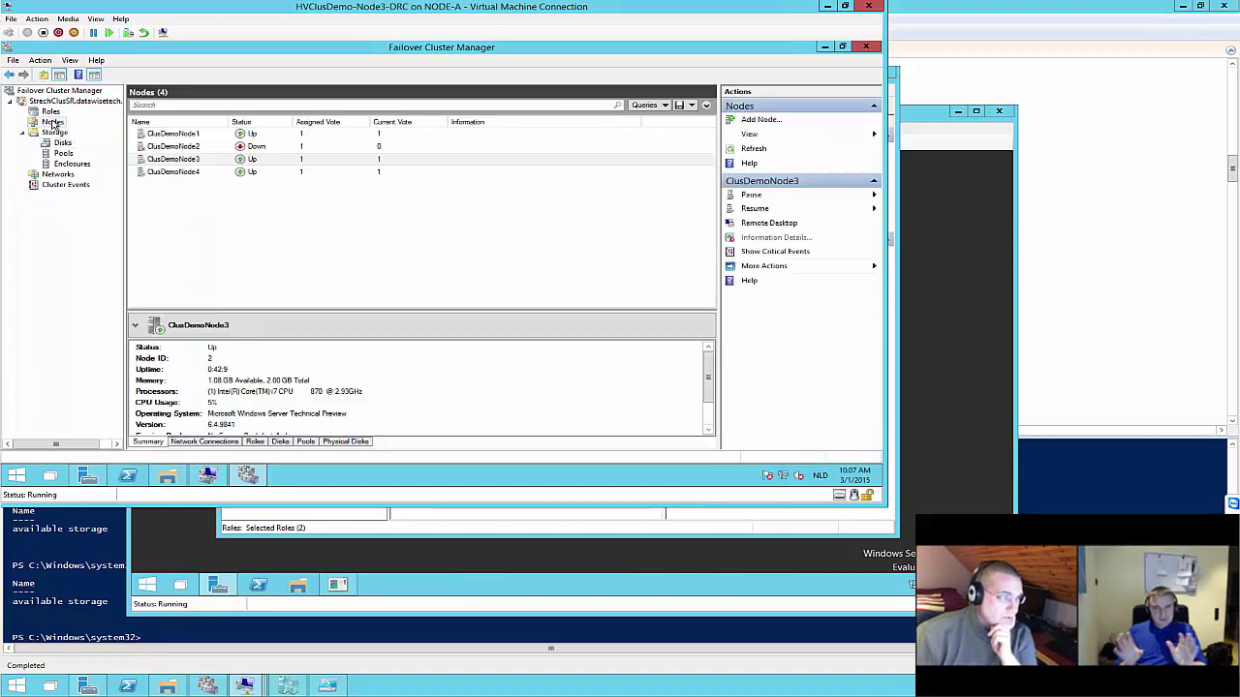
{"action": "left_click", "coordinate": [170, 148]}
{"action": "right_click", "coordinate": [169, 147]}
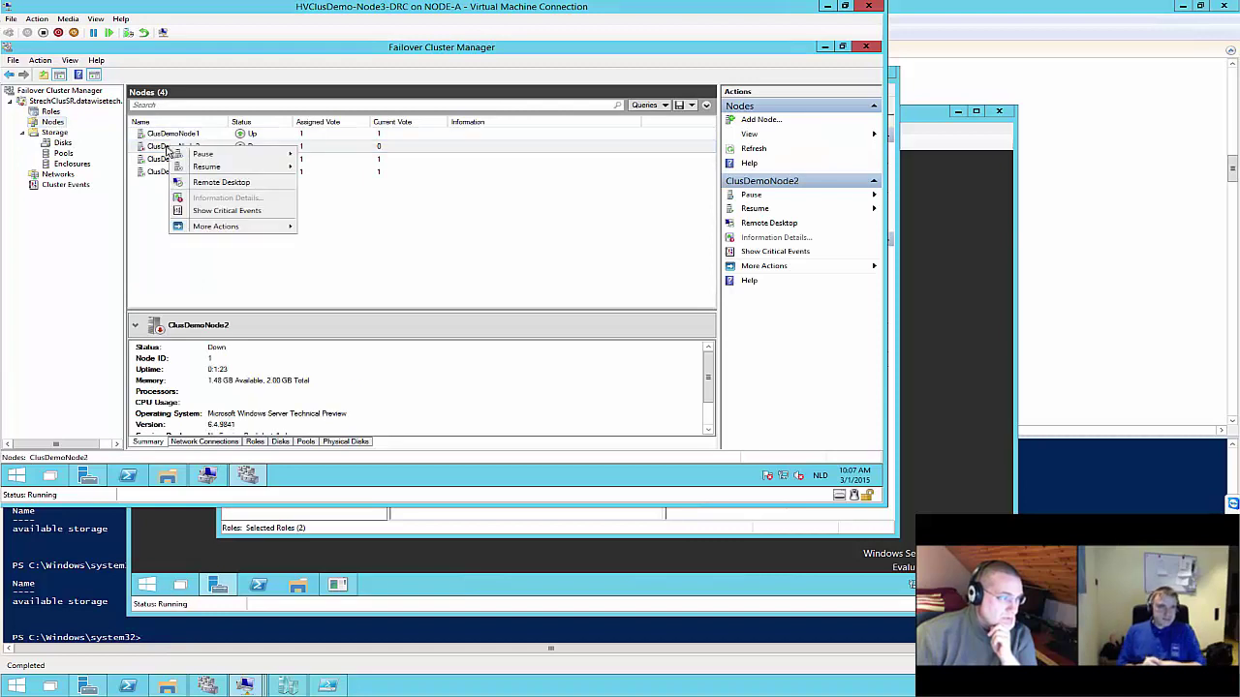
{"action": "right_click", "coordinate": [54, 124]}
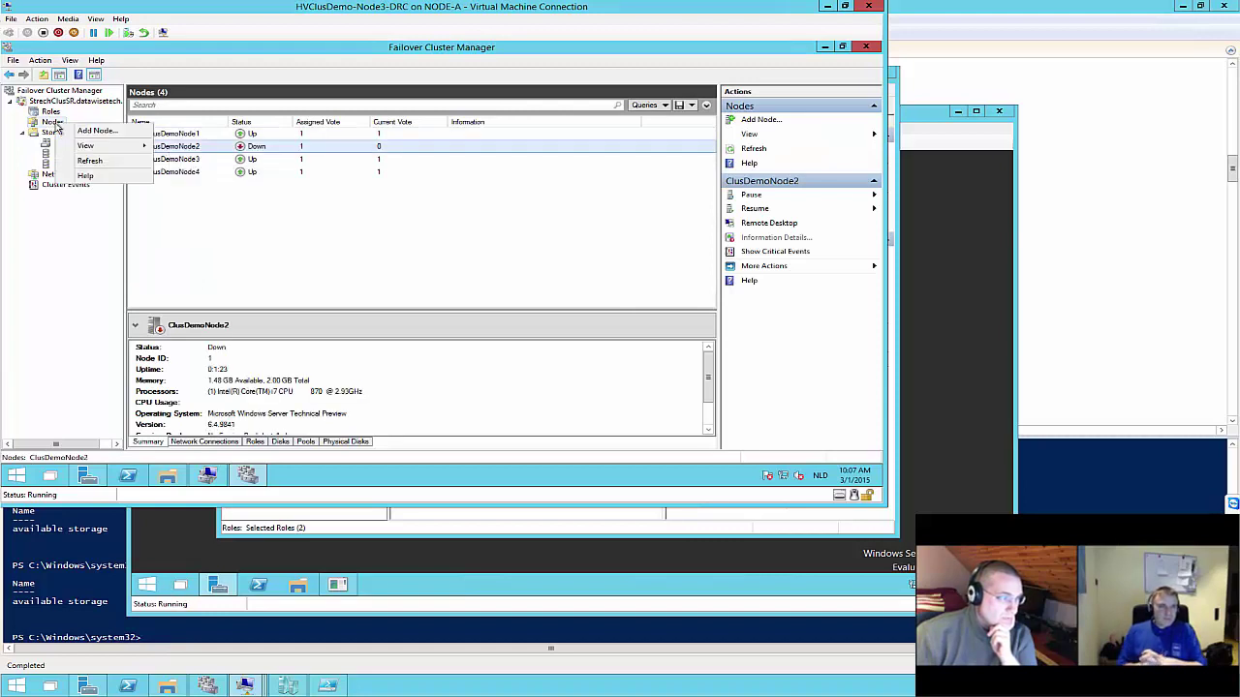
{"action": "left_click", "coordinate": [89, 160]}
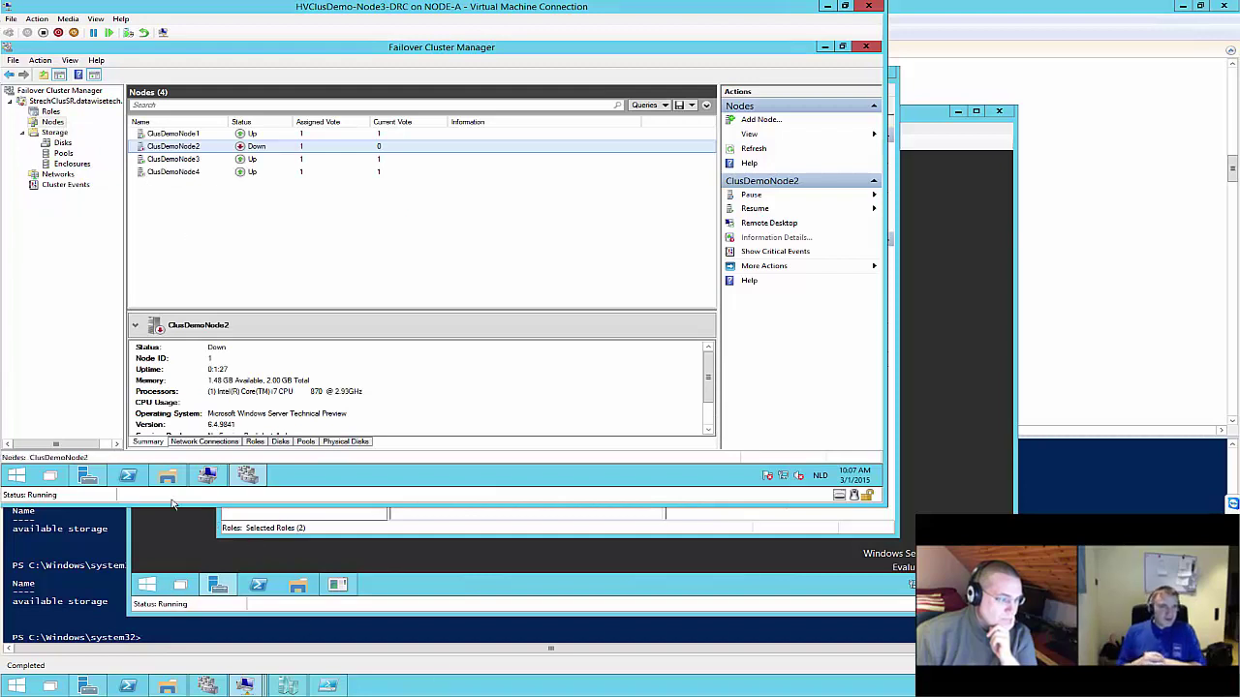
{"action": "mouse_move", "coordinate": [244, 686]}
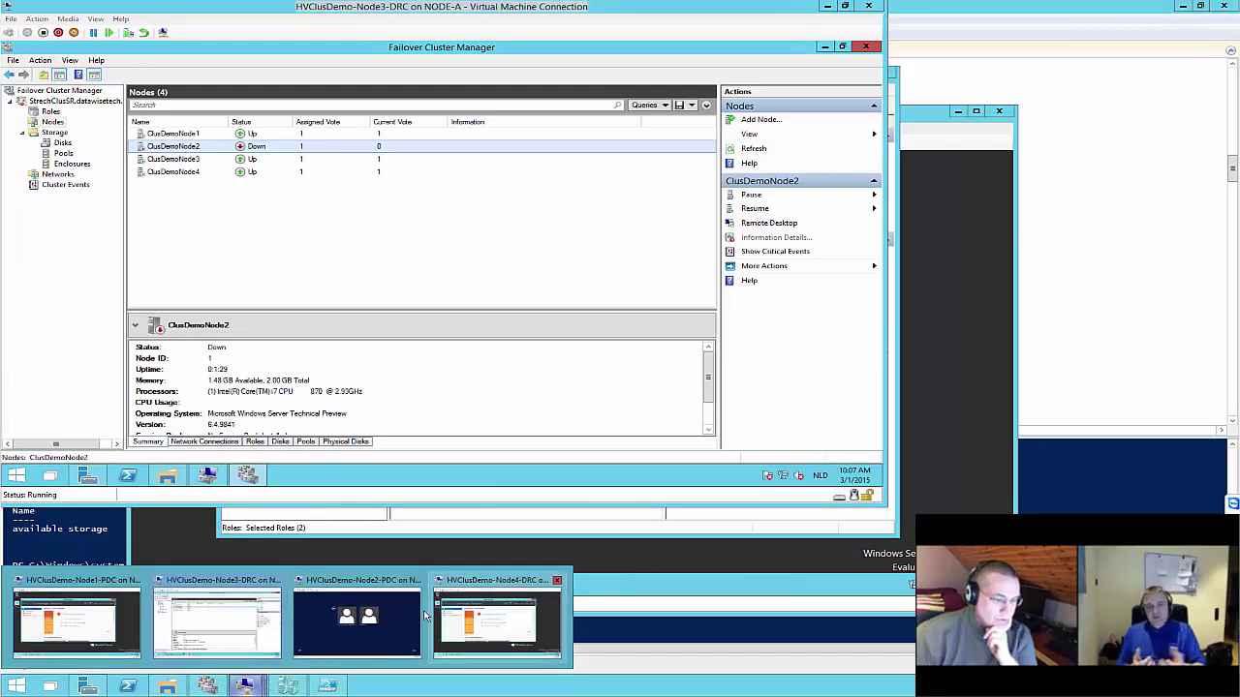
Sign in to the Node2-PDC virtual machine as administrator with the account password
{"action": "left_click", "coordinate": [370, 608]}
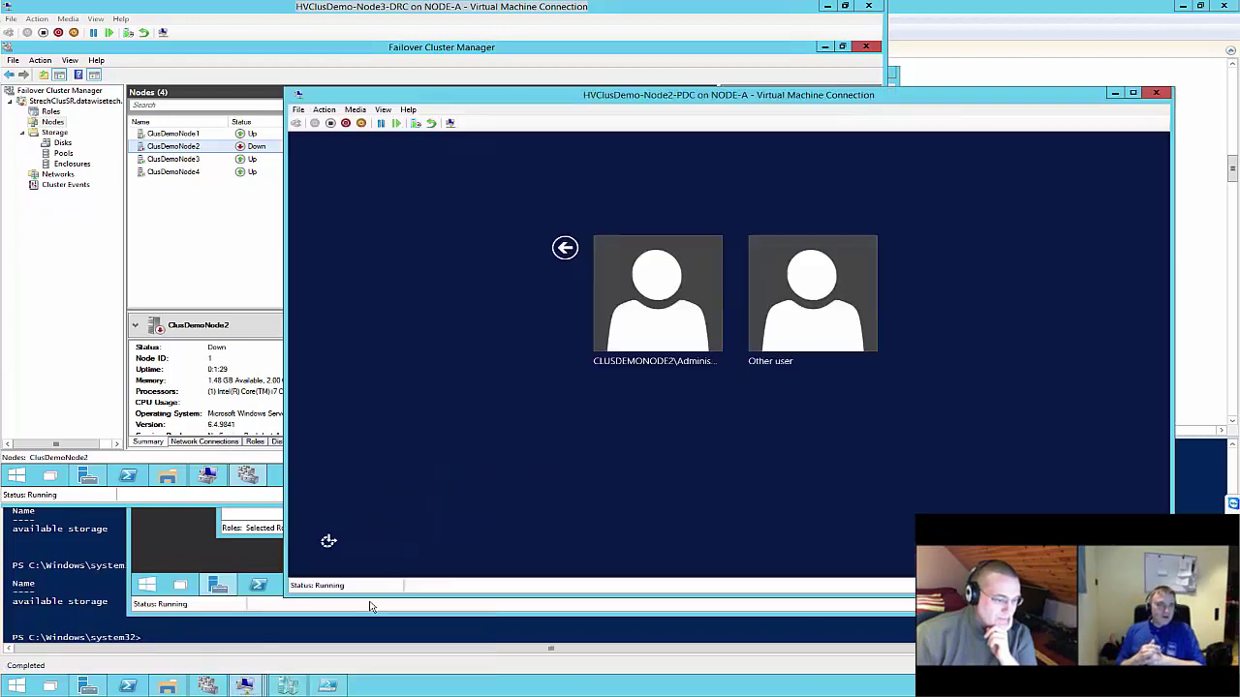
{"action": "left_click", "coordinate": [767, 283]}
{"action": "type", "text": "admi"}
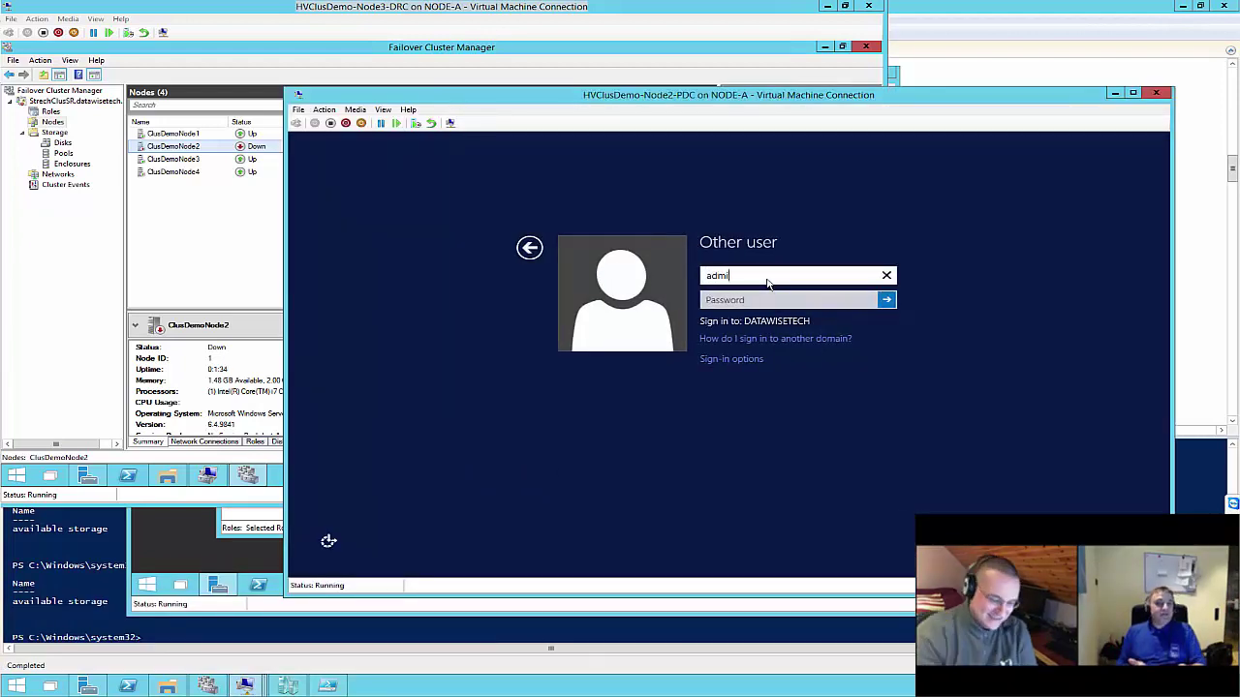
{"action": "type", "text": "nistrato"}
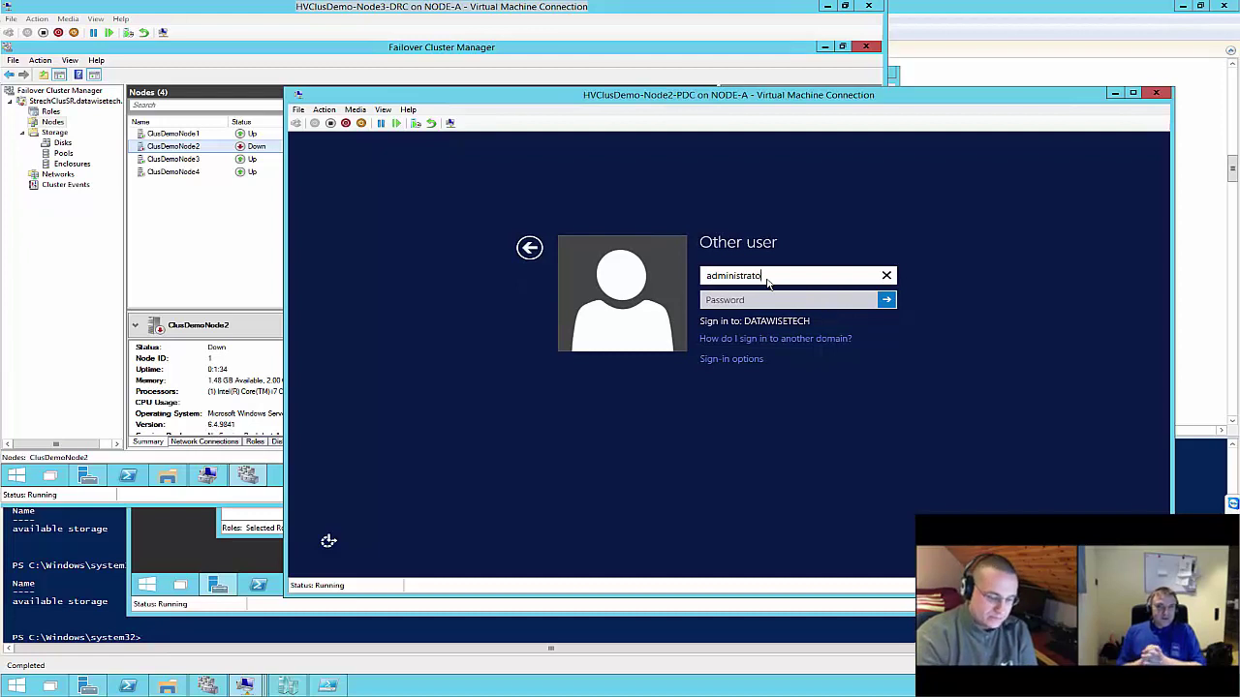
{"action": "type", "text": "r"}
{"action": "key", "text": "Tab"}
{"action": "type", "text": "****"}
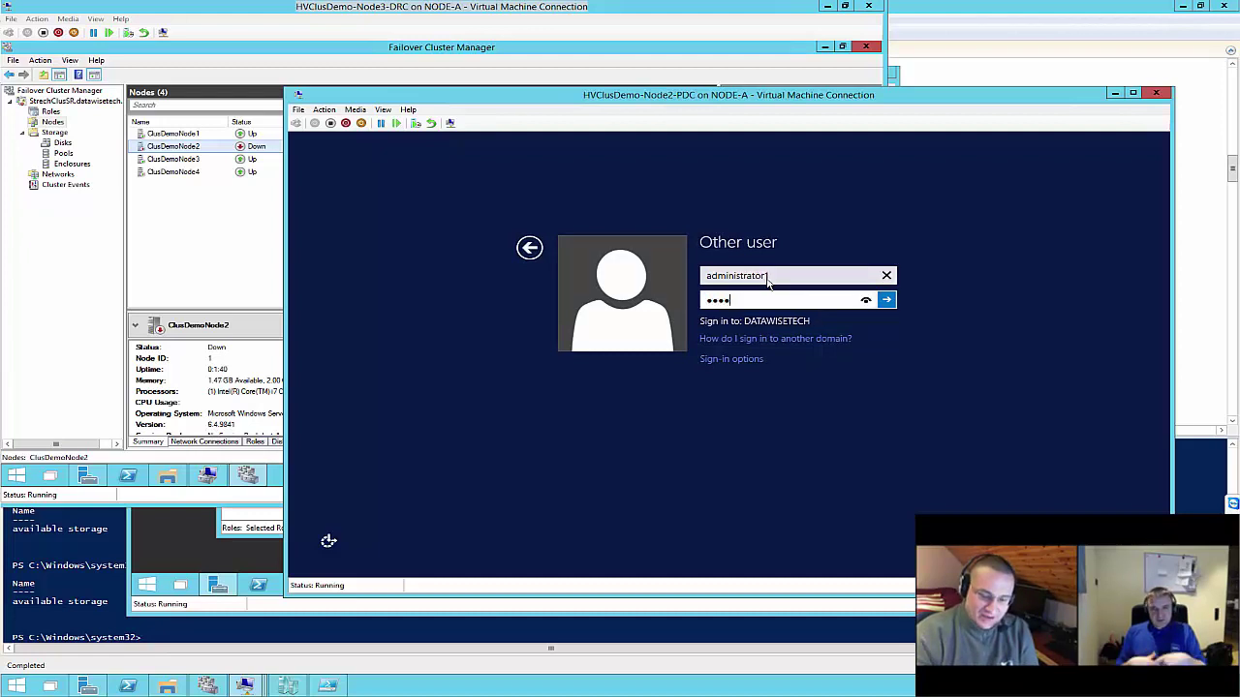
{"action": "type", "text": "*"}
{"action": "key", "text": "Return"}
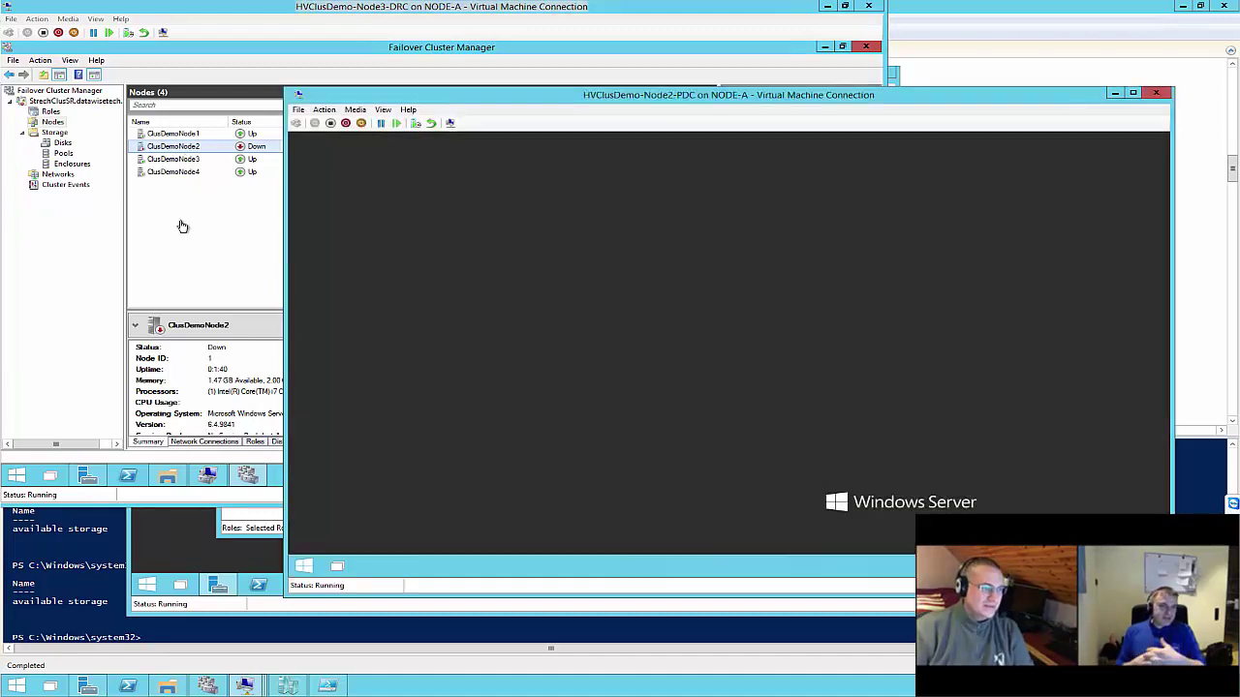
Refresh the cluster's Nodes list to recheck ClusDemoNode2's status
{"action": "left_click", "coordinate": [182, 226]}
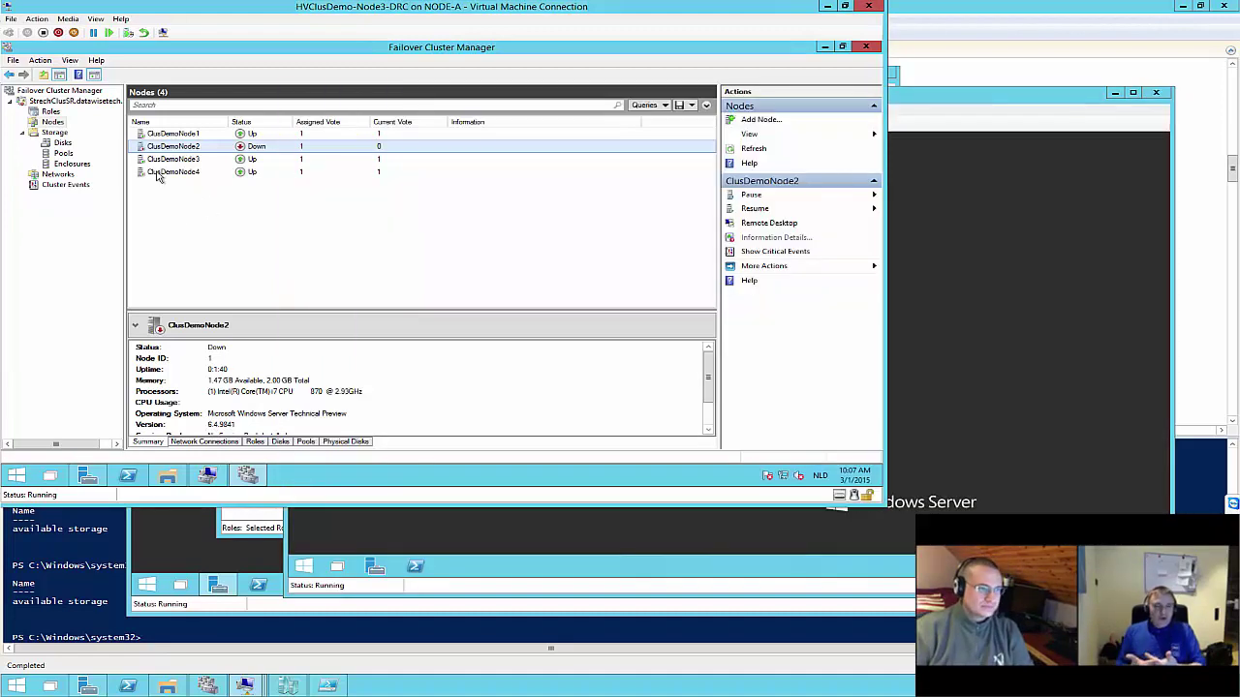
{"action": "right_click", "coordinate": [58, 126]}
{"action": "left_click", "coordinate": [87, 161]}
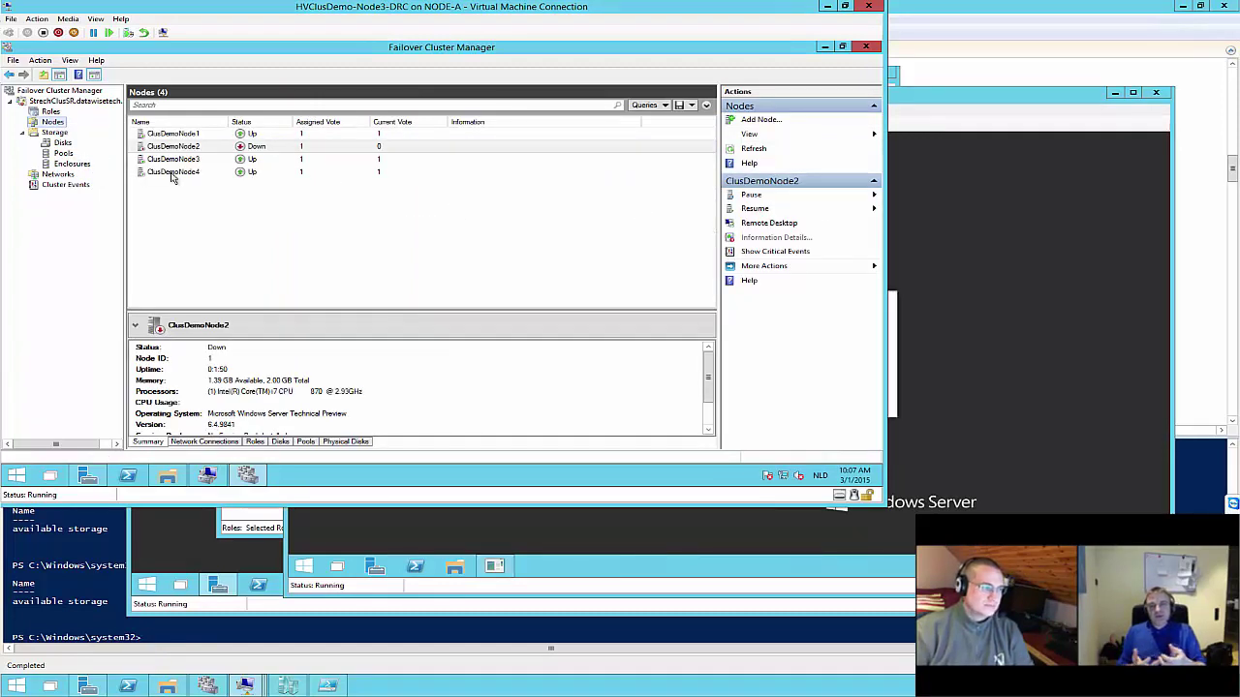
Submit Node2-PDC's unexpected-shutdown reason, then refresh the Nodes list again
{"action": "left_click", "coordinate": [1024, 181]}
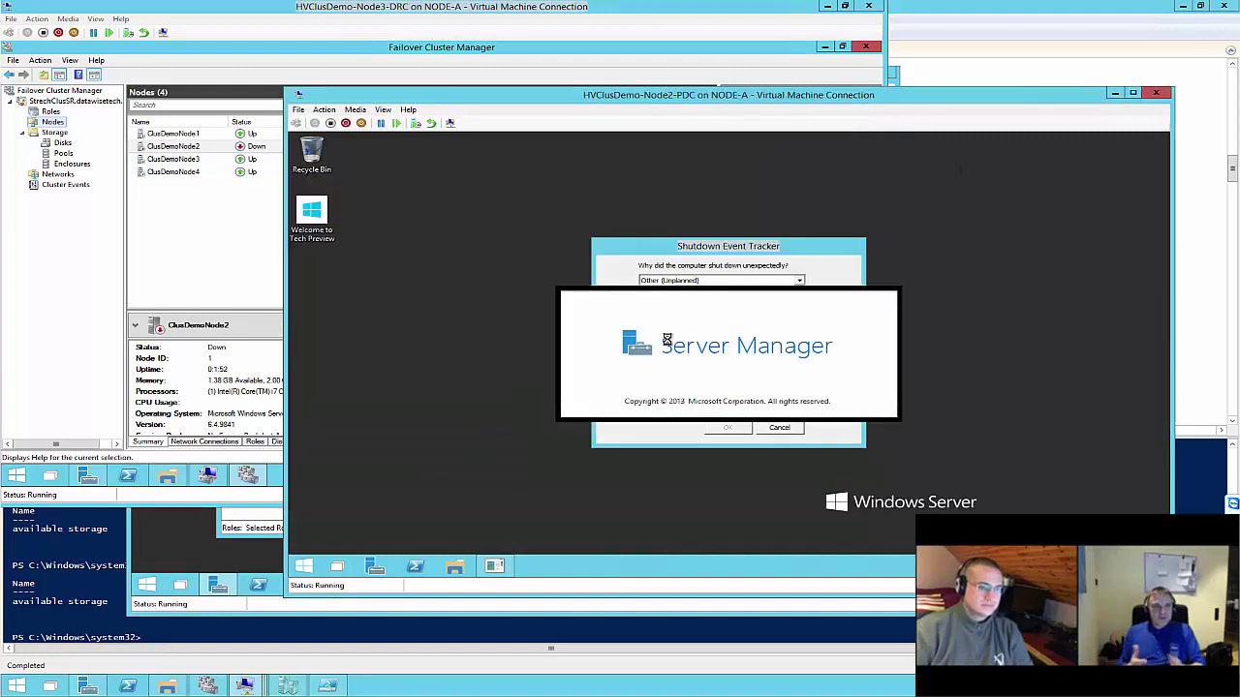
{"action": "left_click", "coordinate": [696, 248]}
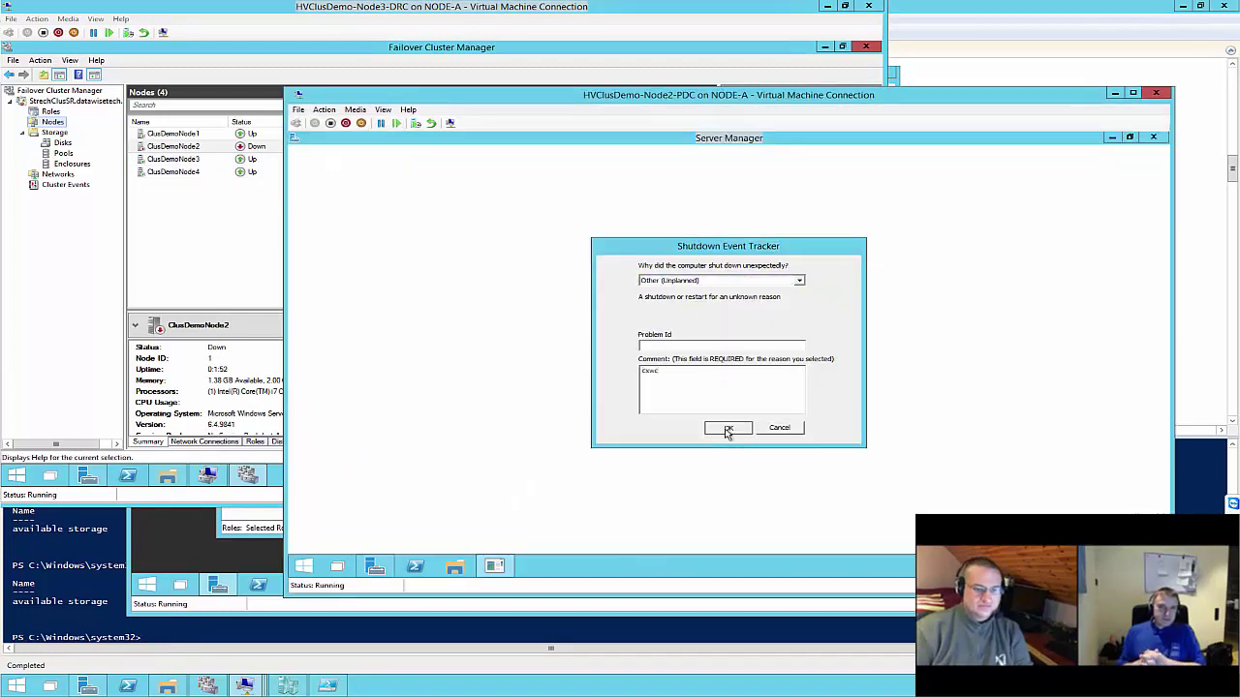
{"action": "left_click", "coordinate": [189, 147]}
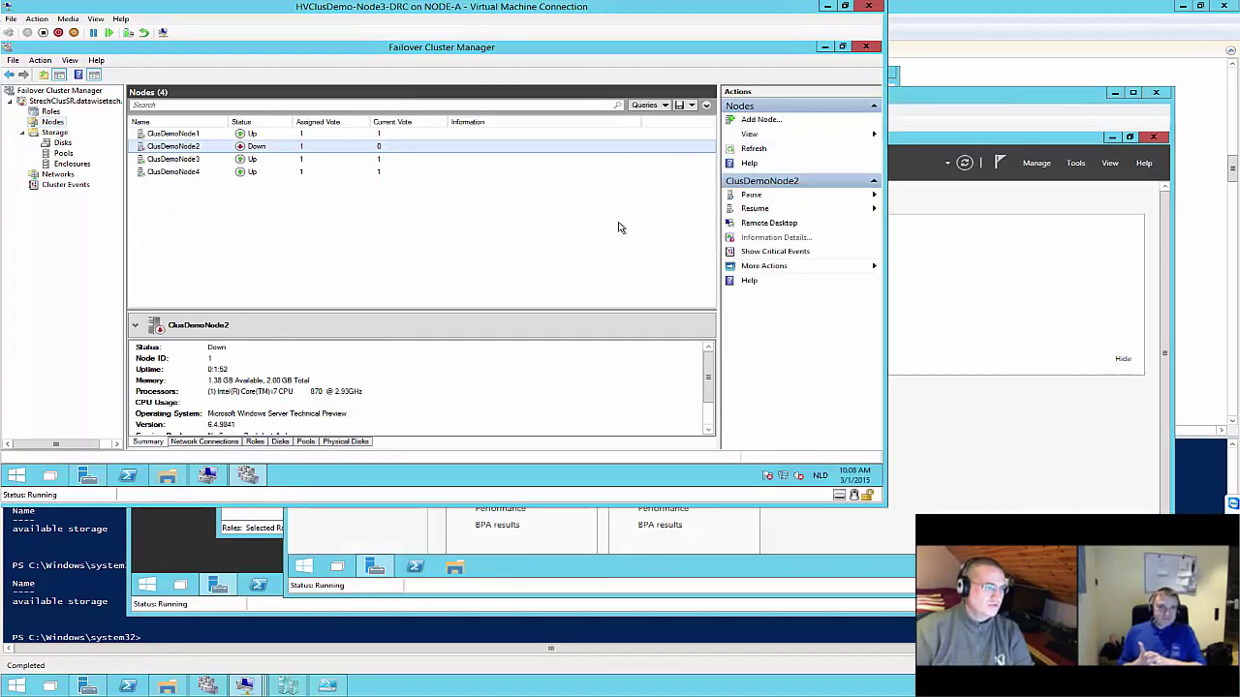
{"action": "left_click", "coordinate": [1060, 284]}
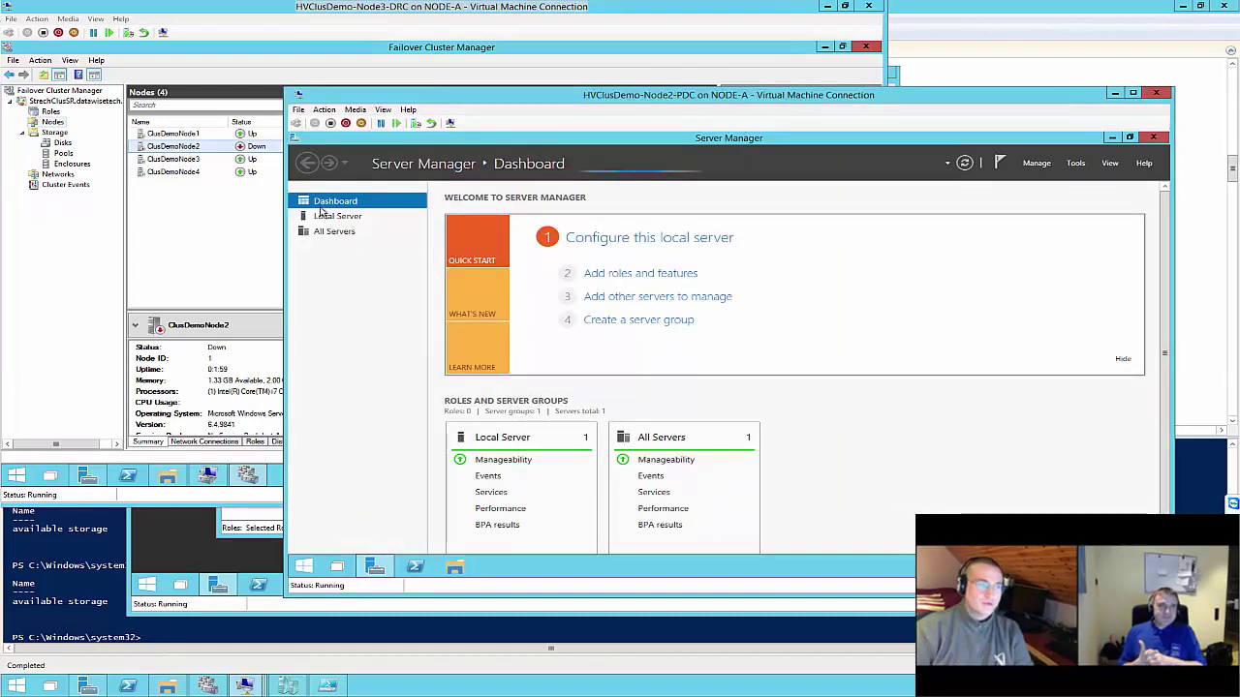
{"action": "right_click", "coordinate": [62, 123]}
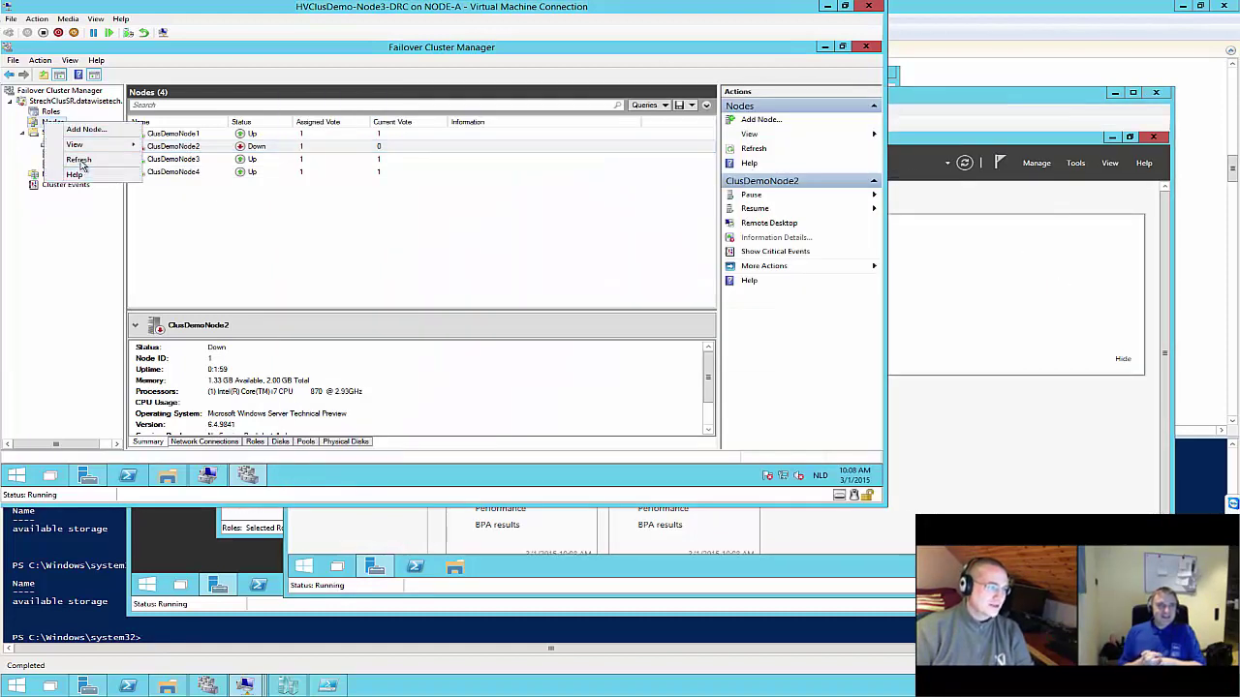
{"action": "left_click", "coordinate": [79, 159]}
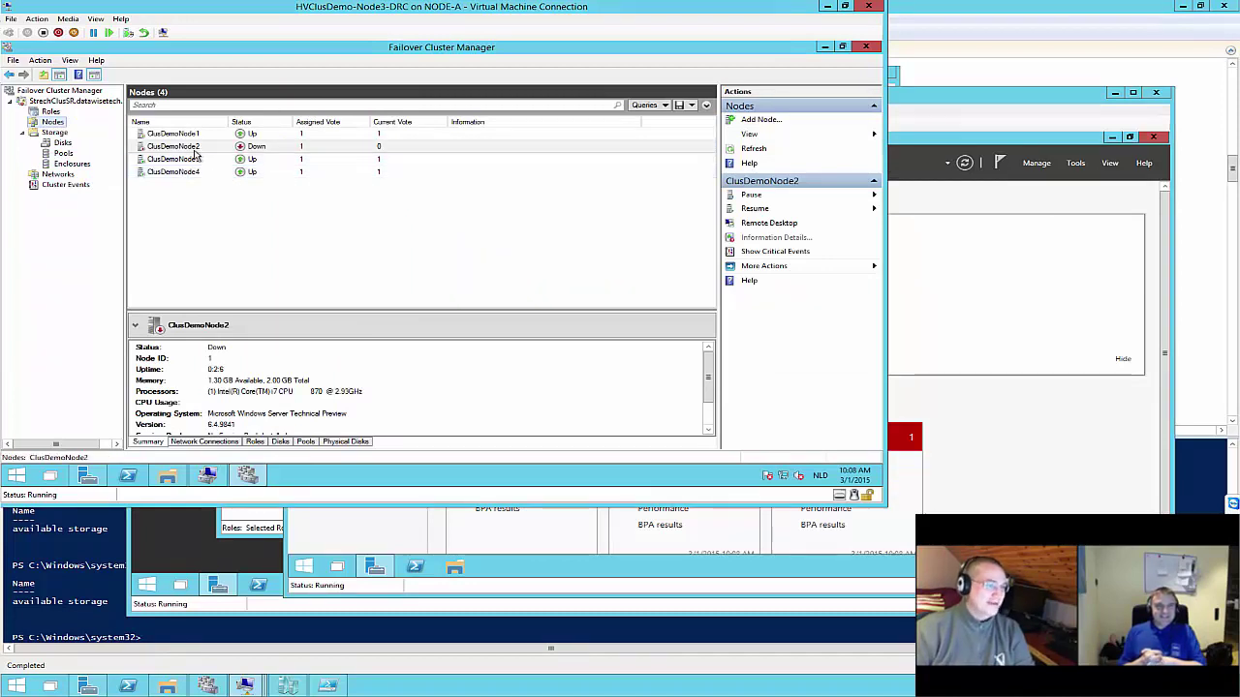
Check the disk management view in Computer Management
{"action": "left_click", "coordinate": [251, 473]}
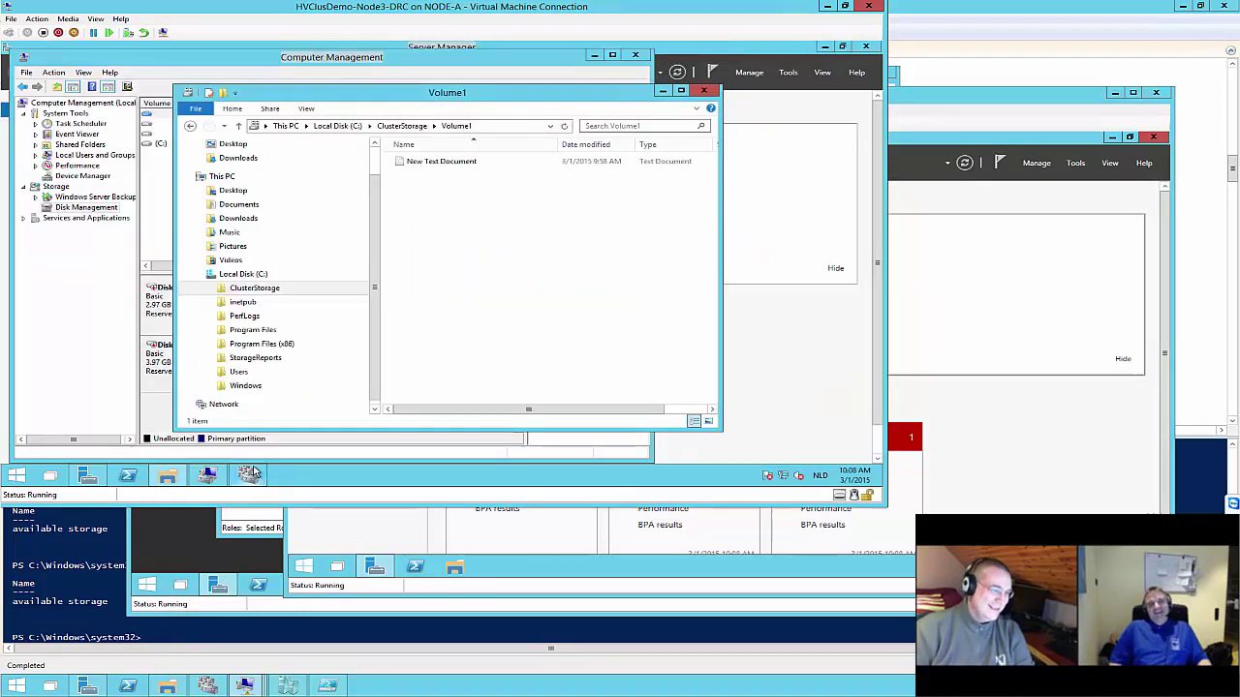
{"action": "left_click", "coordinate": [115, 266]}
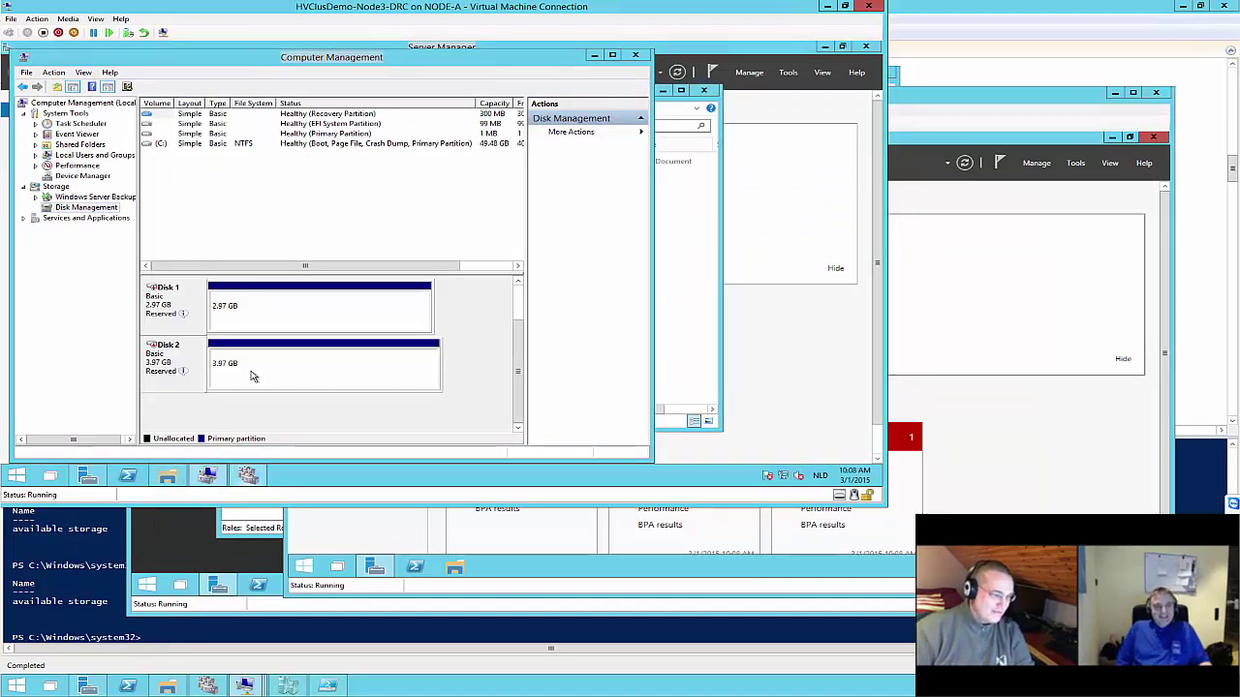
{"action": "key", "text": "alt+Tab"}
Try bringing DRC-DATA online, then view Nodes showing all four ClusDemo nodes Up
{"action": "left_click", "coordinate": [50, 113]}
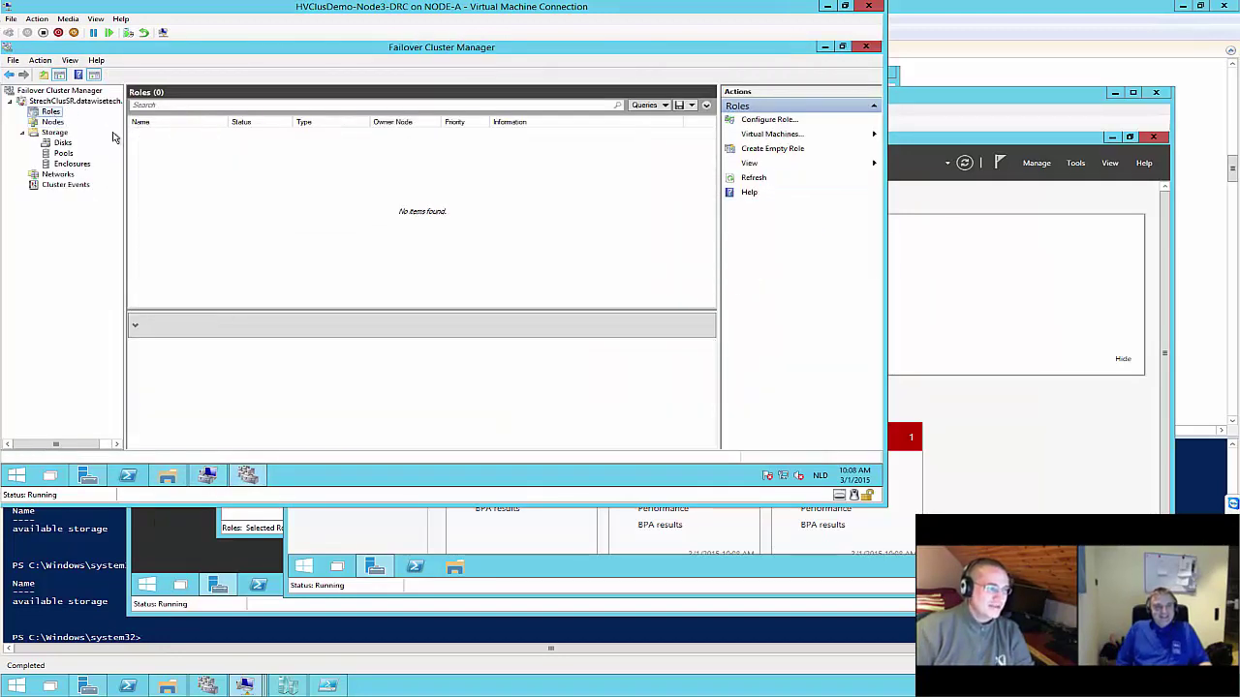
{"action": "left_click", "coordinate": [60, 143]}
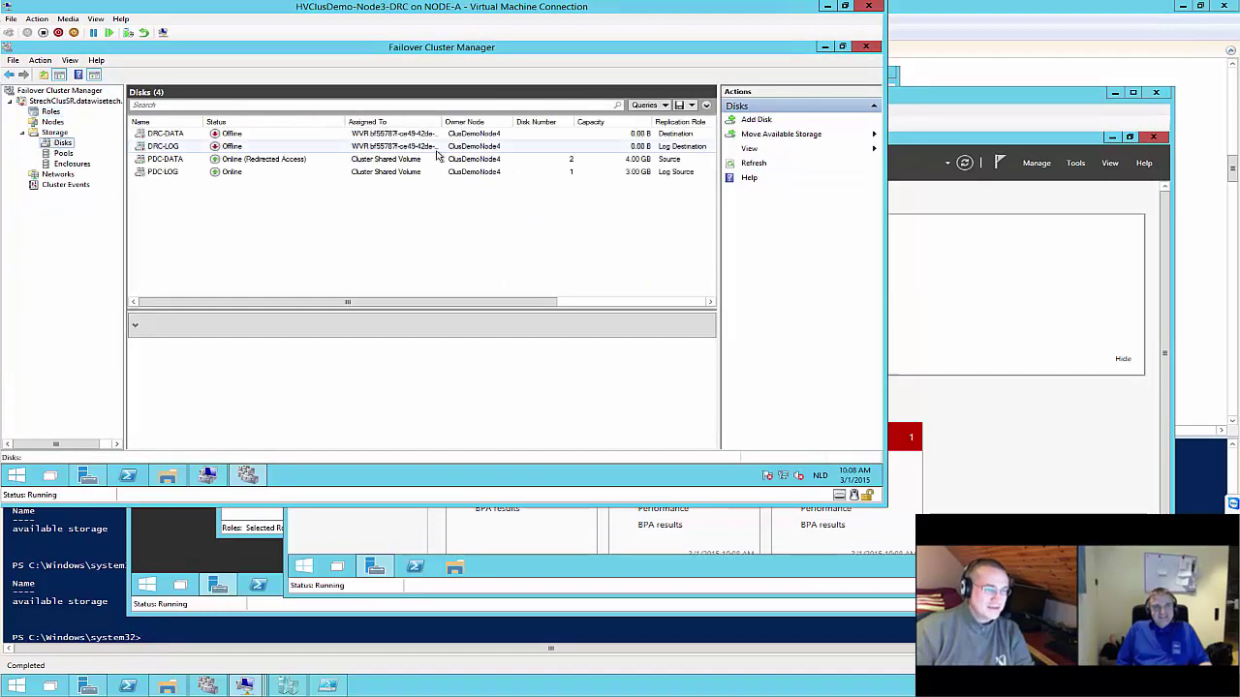
{"action": "right_click", "coordinate": [175, 135]}
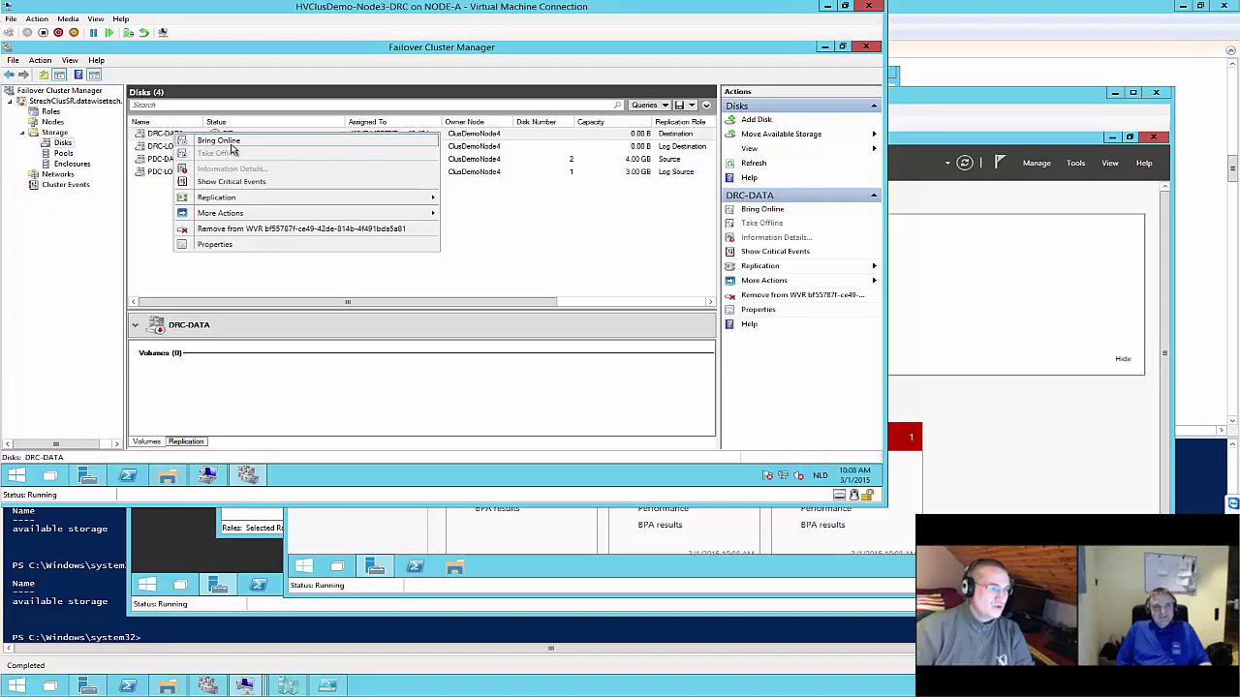
{"action": "left_click", "coordinate": [219, 141]}
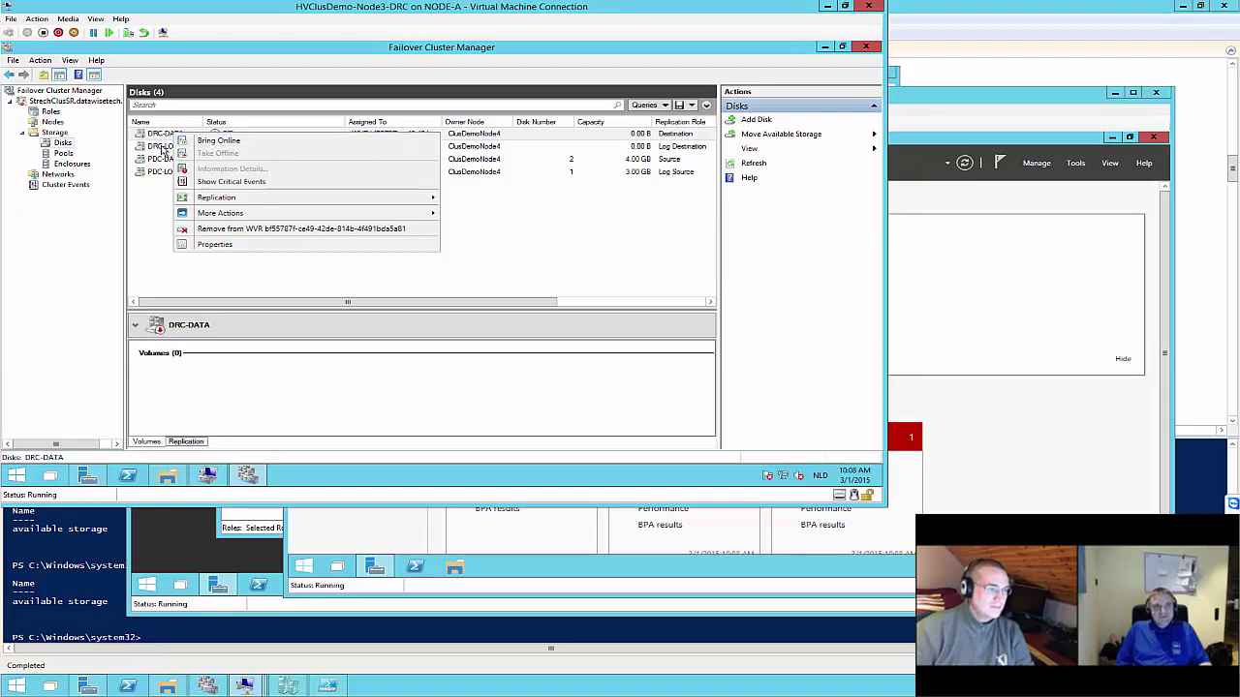
{"action": "left_click", "coordinate": [55, 121]}
{"action": "left_click", "coordinate": [51, 112]}
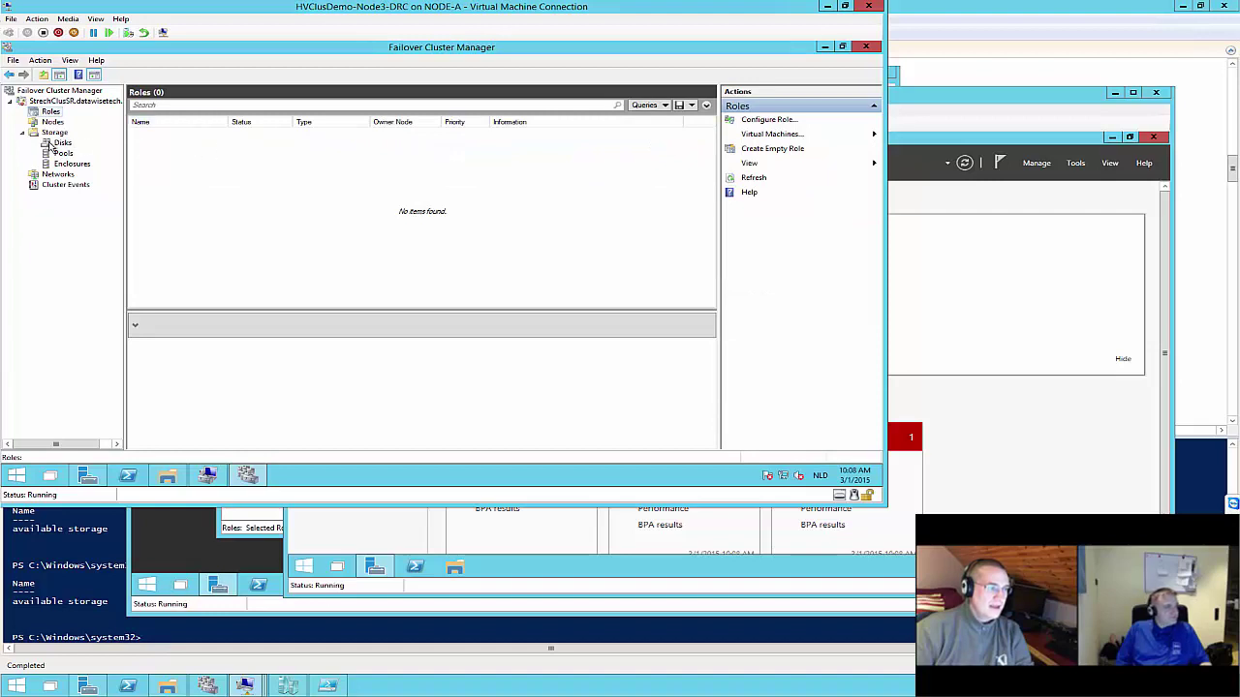
{"action": "left_click", "coordinate": [52, 122]}
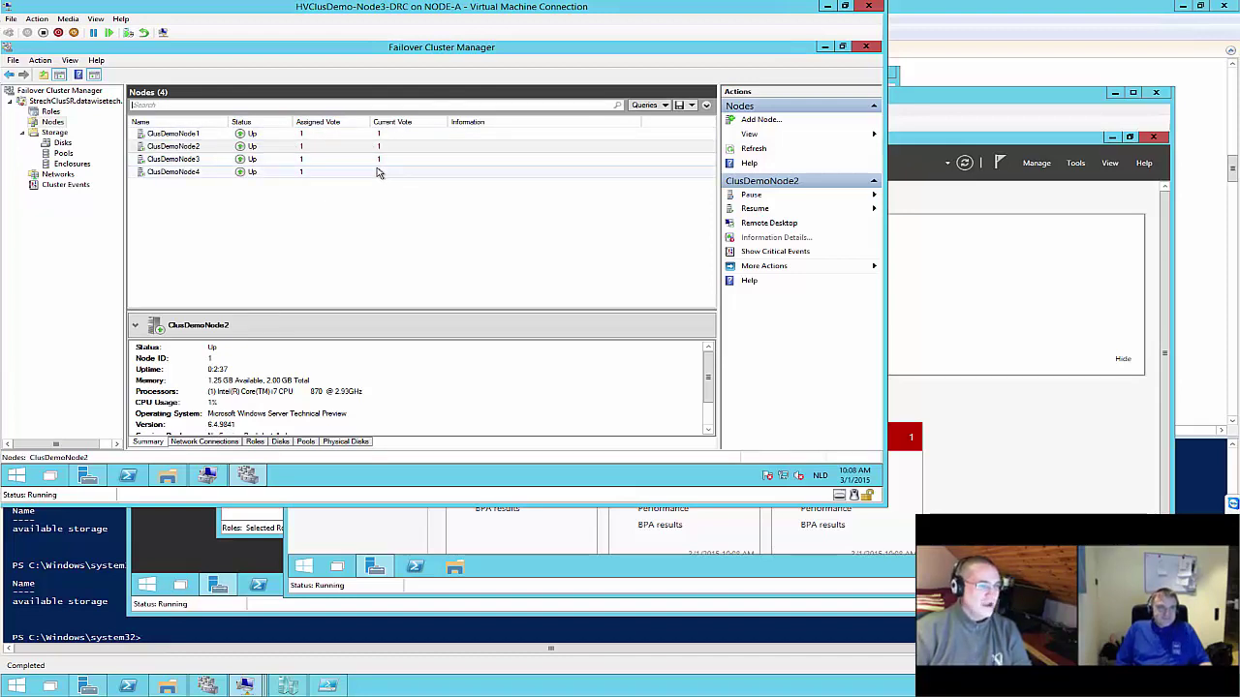
Select the DRC-DATA and DRC-LOG disks and twice try to bring them online
{"action": "left_click", "coordinate": [64, 143]}
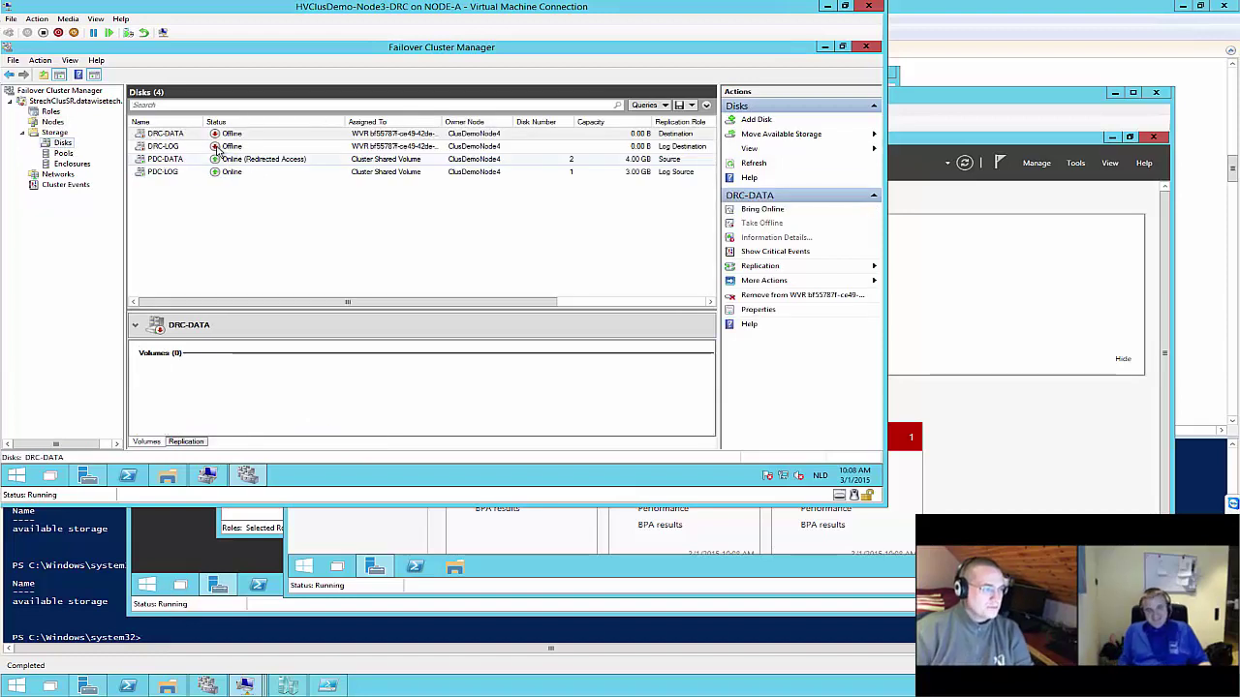
{"action": "left_click", "coordinate": [177, 147], "text": "ctrl"}
{"action": "right_click", "coordinate": [177, 146]}
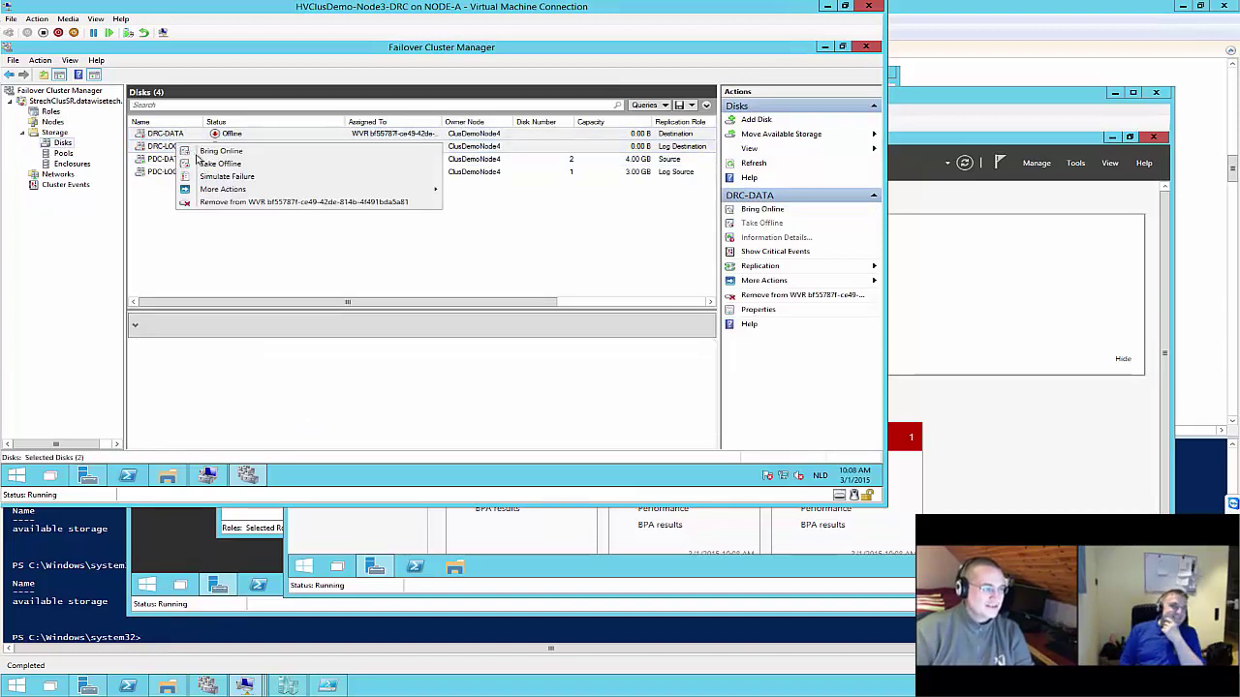
{"action": "left_click", "coordinate": [224, 153]}
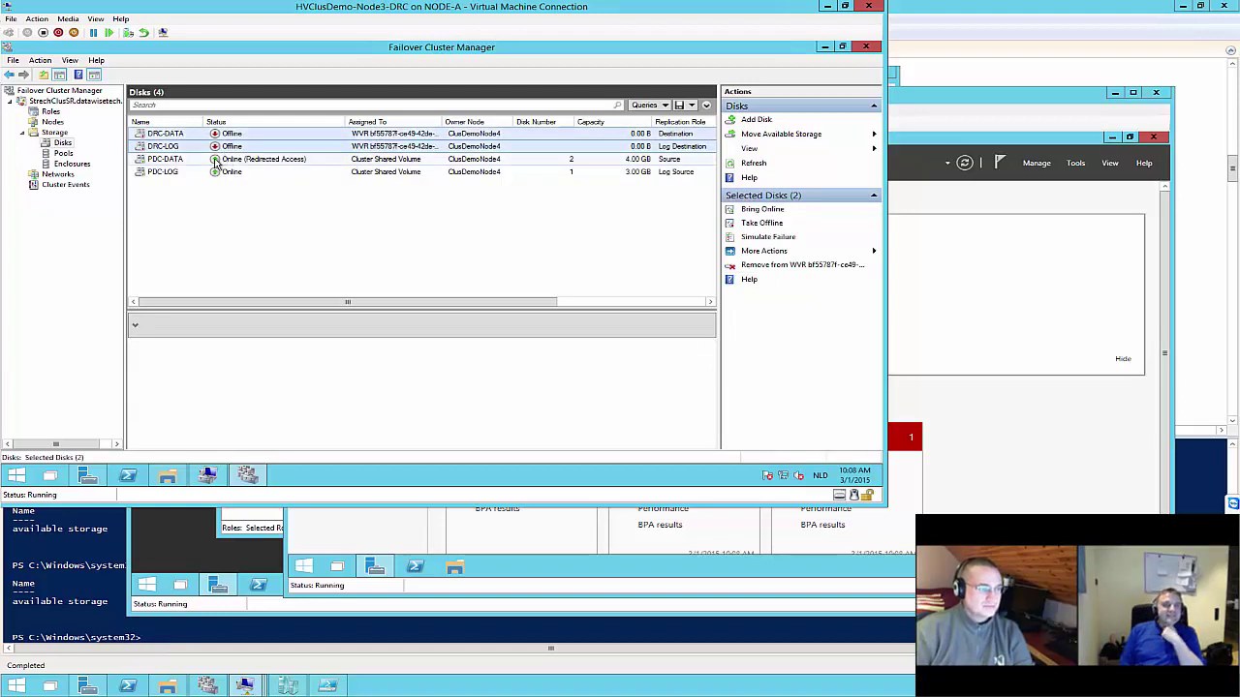
{"action": "right_click", "coordinate": [206, 151]}
{"action": "left_click", "coordinate": [227, 161]}
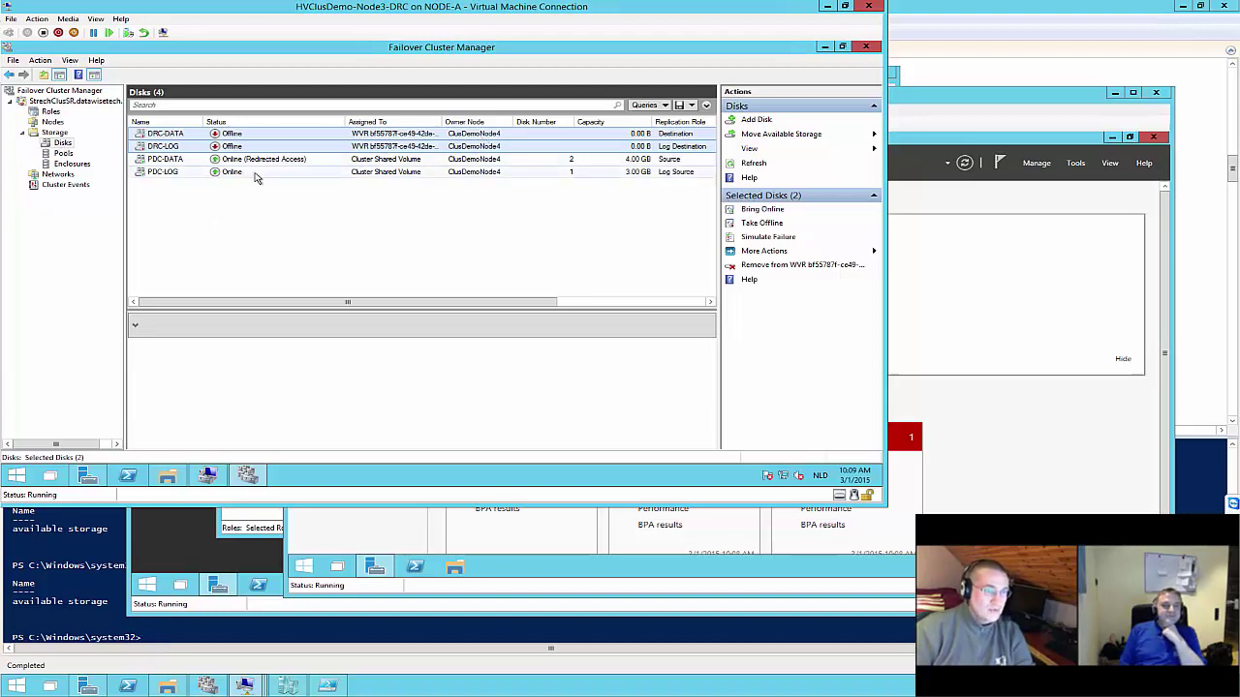
Review the empty Roles list and the Nodes list, then return to the PowerShell ISE script
{"action": "left_click", "coordinate": [48, 113]}
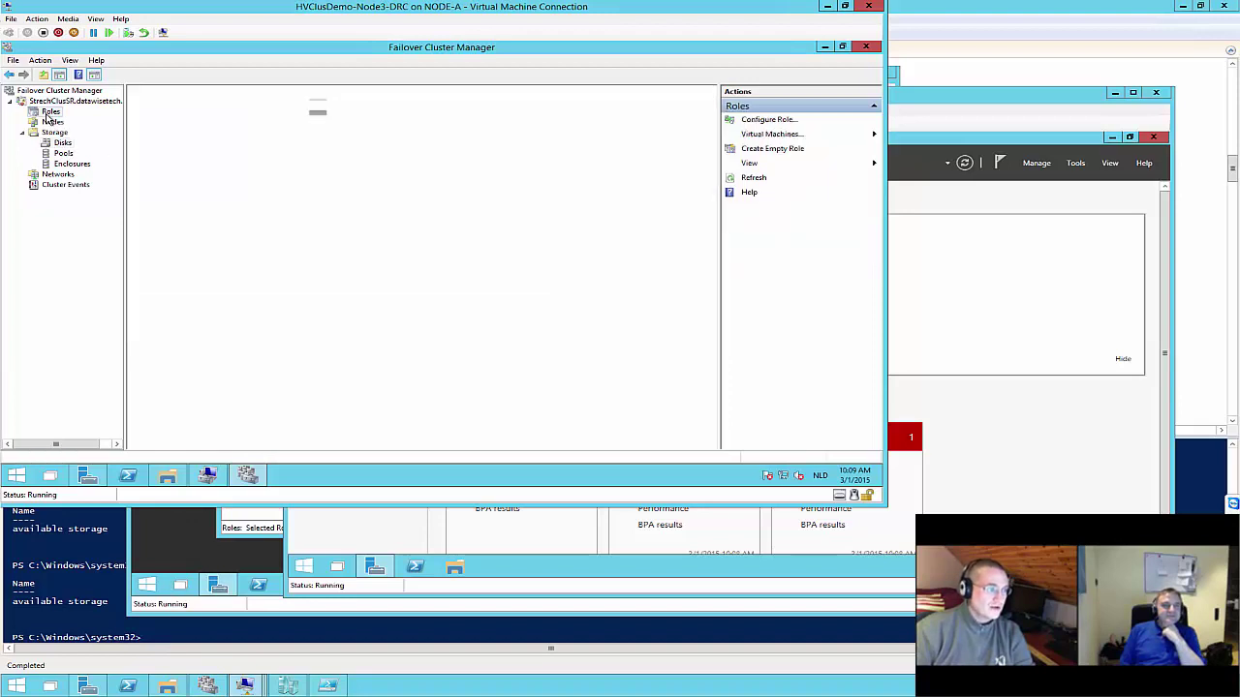
{"action": "left_click", "coordinate": [52, 122]}
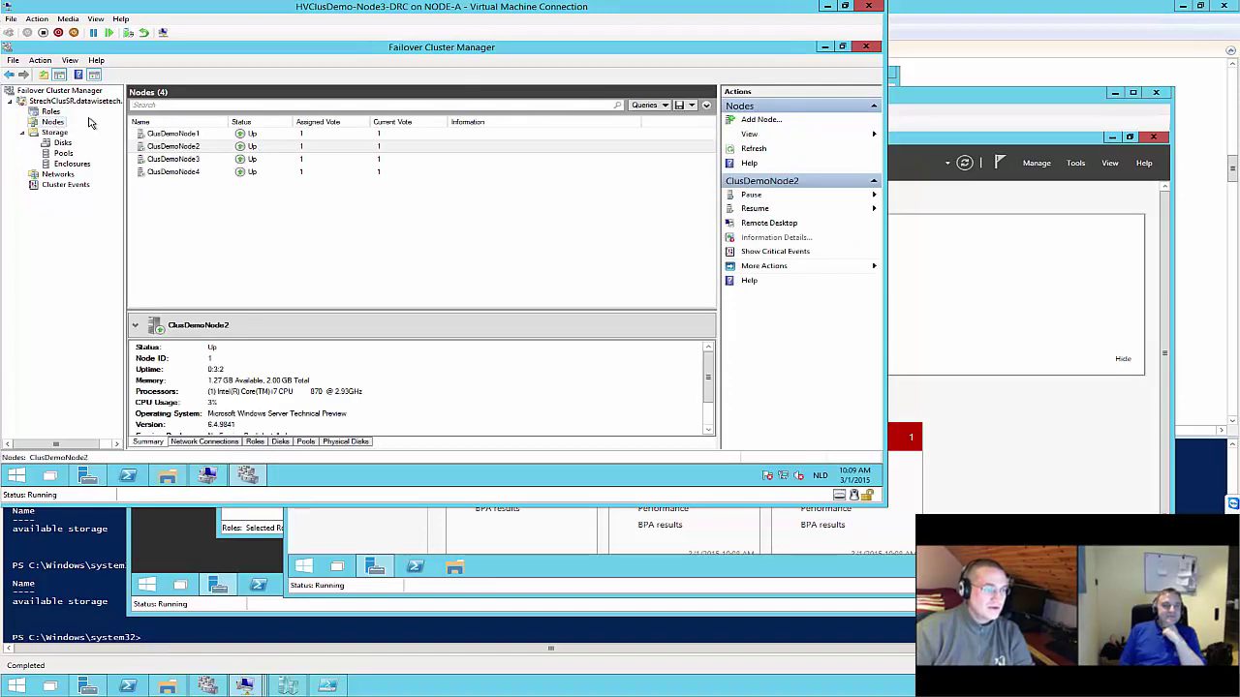
{"action": "left_click", "coordinate": [51, 112]}
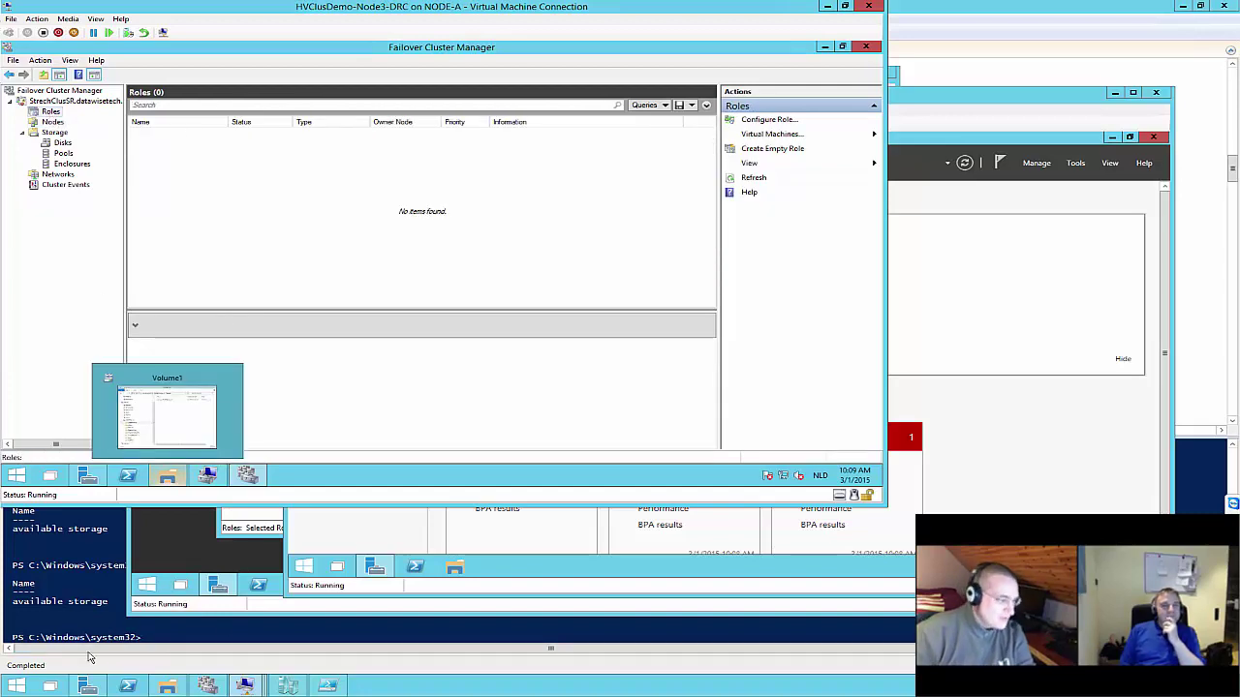
{"action": "left_click", "coordinate": [328, 686]}
Run lines 164–165 to move the available storage group to ClusDemoNode1
{"action": "left_click", "coordinate": [307, 353]}
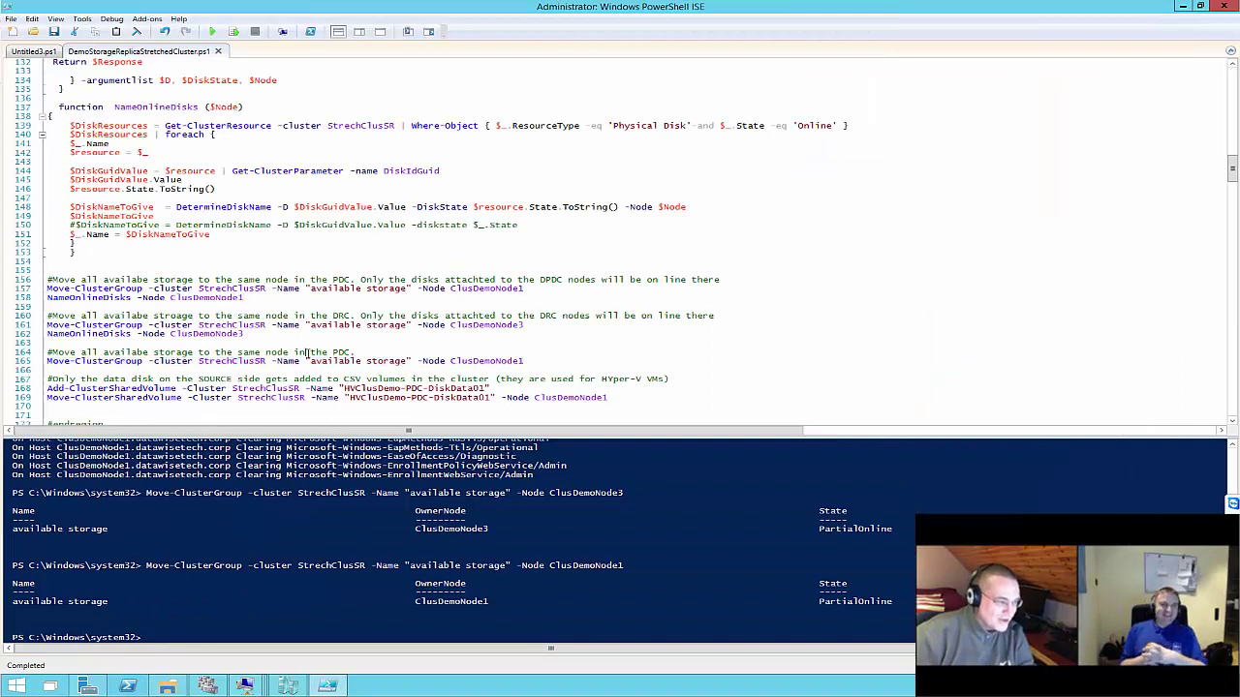
{"action": "left_click_drag", "start_coordinate": [581, 360], "coordinate": [46, 353]}
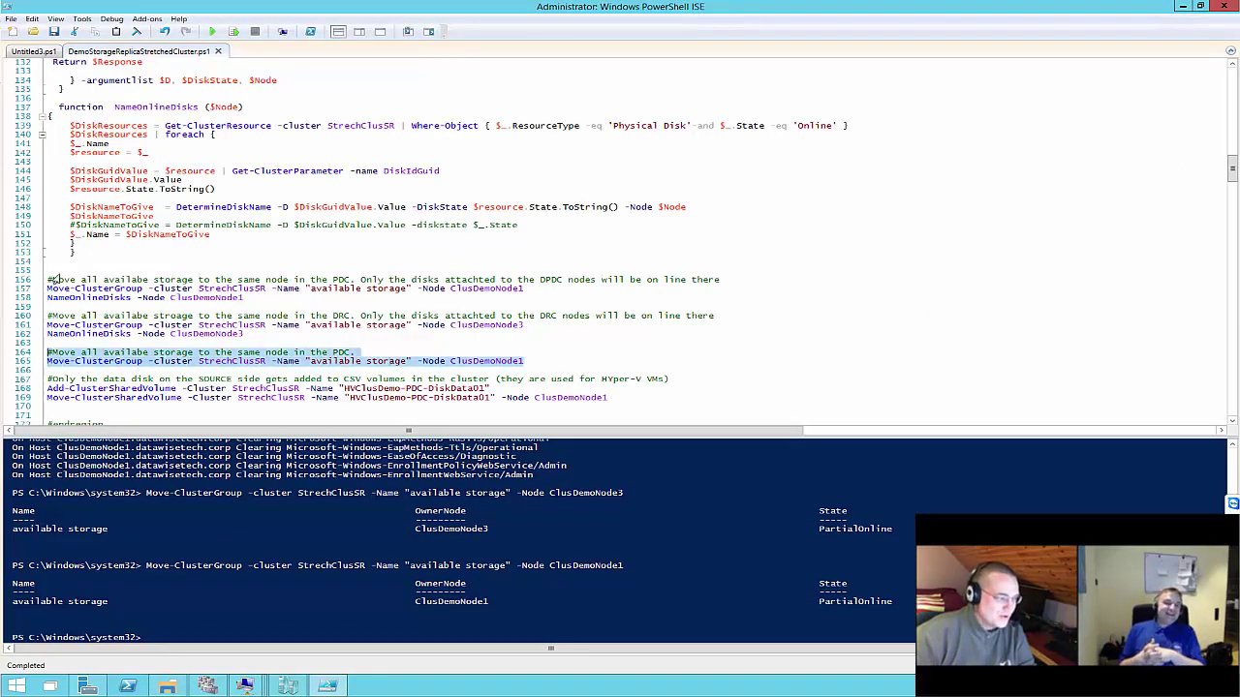
{"action": "left_click", "coordinate": [233, 31]}
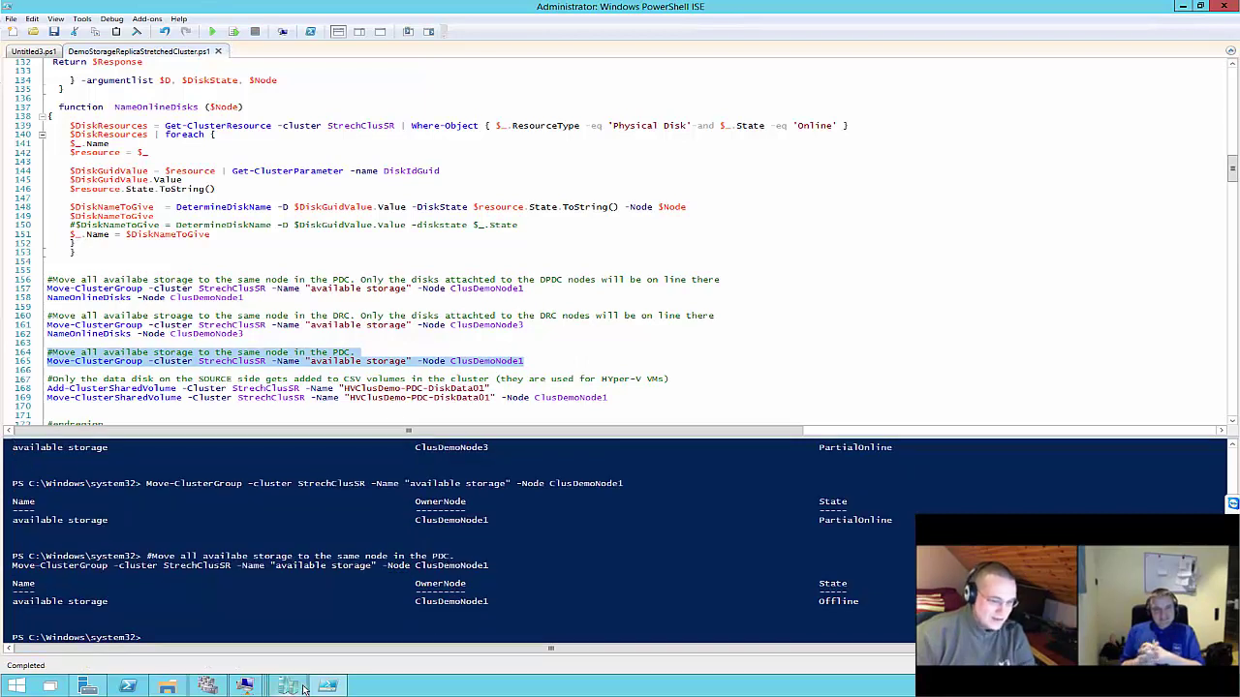
{"action": "mouse_move", "coordinate": [247, 687]}
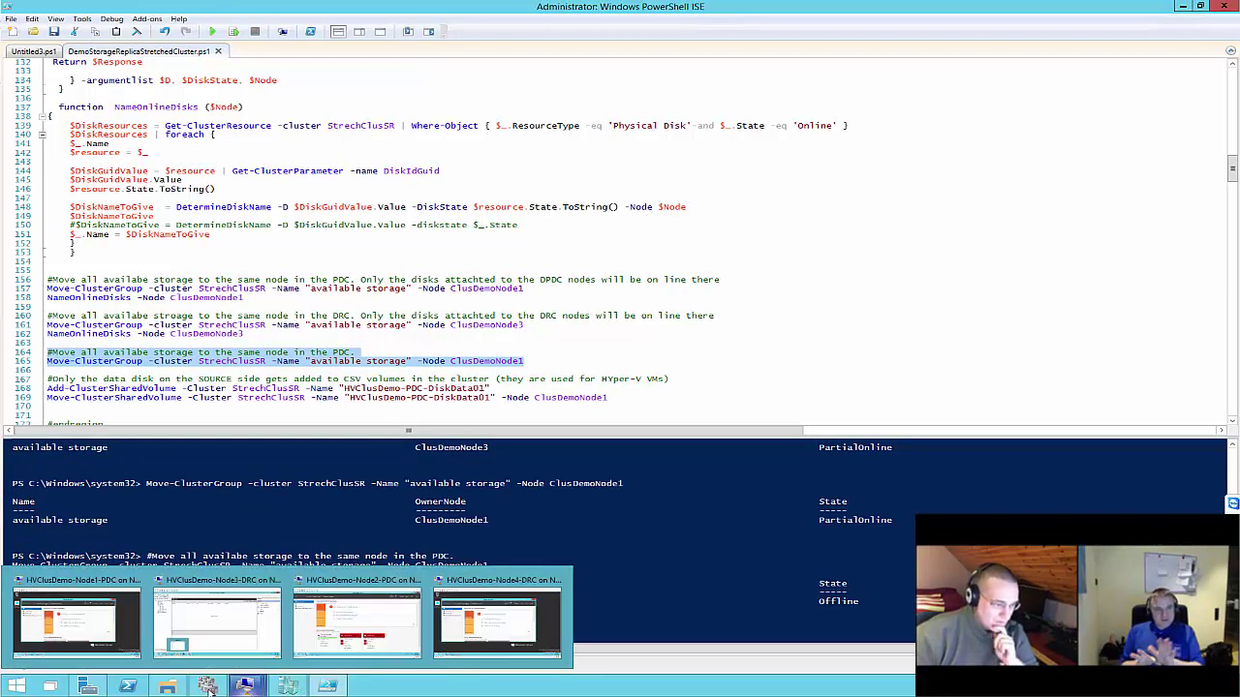
{"action": "mouse_move", "coordinate": [207, 685]}
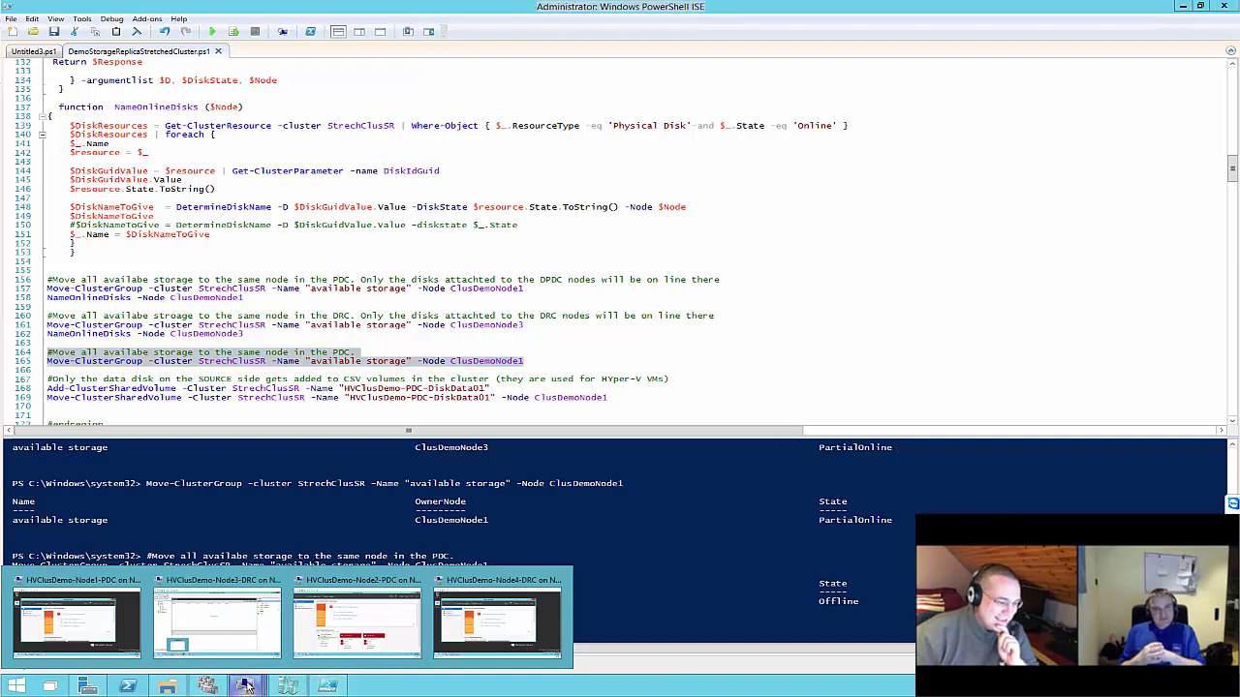
On Node1-PDC, open Failover Cluster Manager and refresh StrechClusSR's Storage > Disks list
{"action": "left_click", "coordinate": [106, 623]}
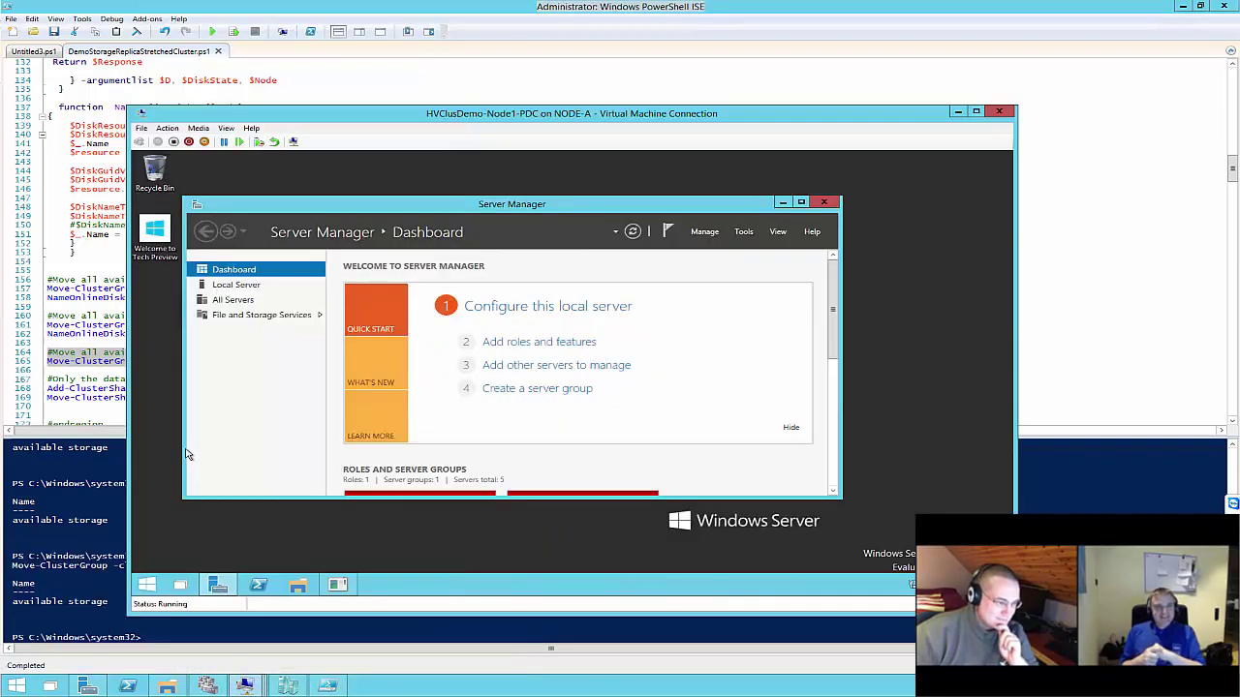
{"action": "left_click", "coordinate": [744, 233]}
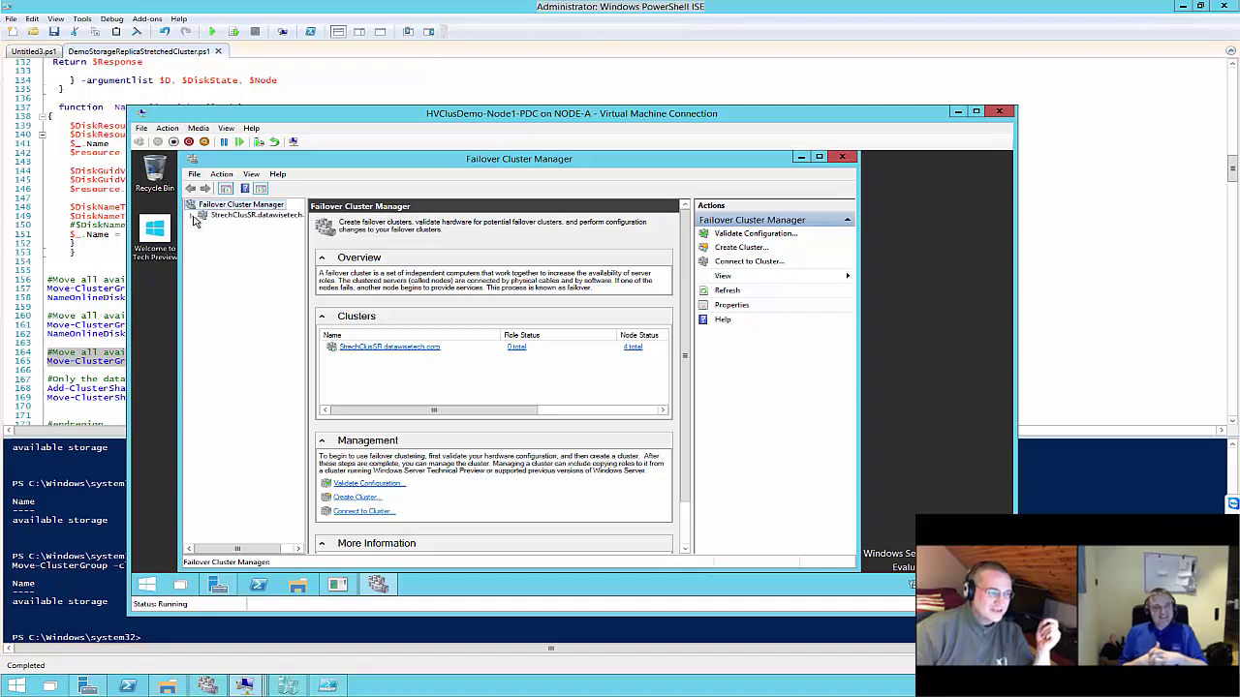
{"action": "left_click", "coordinate": [193, 216]}
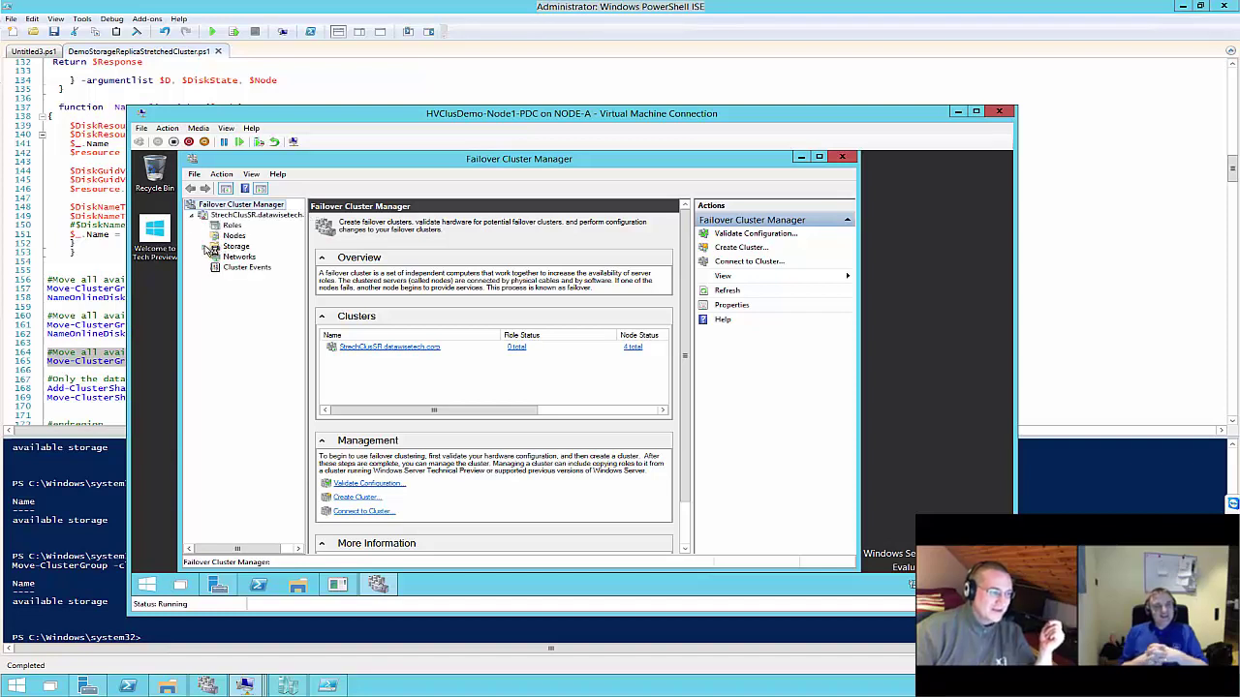
{"action": "left_click", "coordinate": [205, 247]}
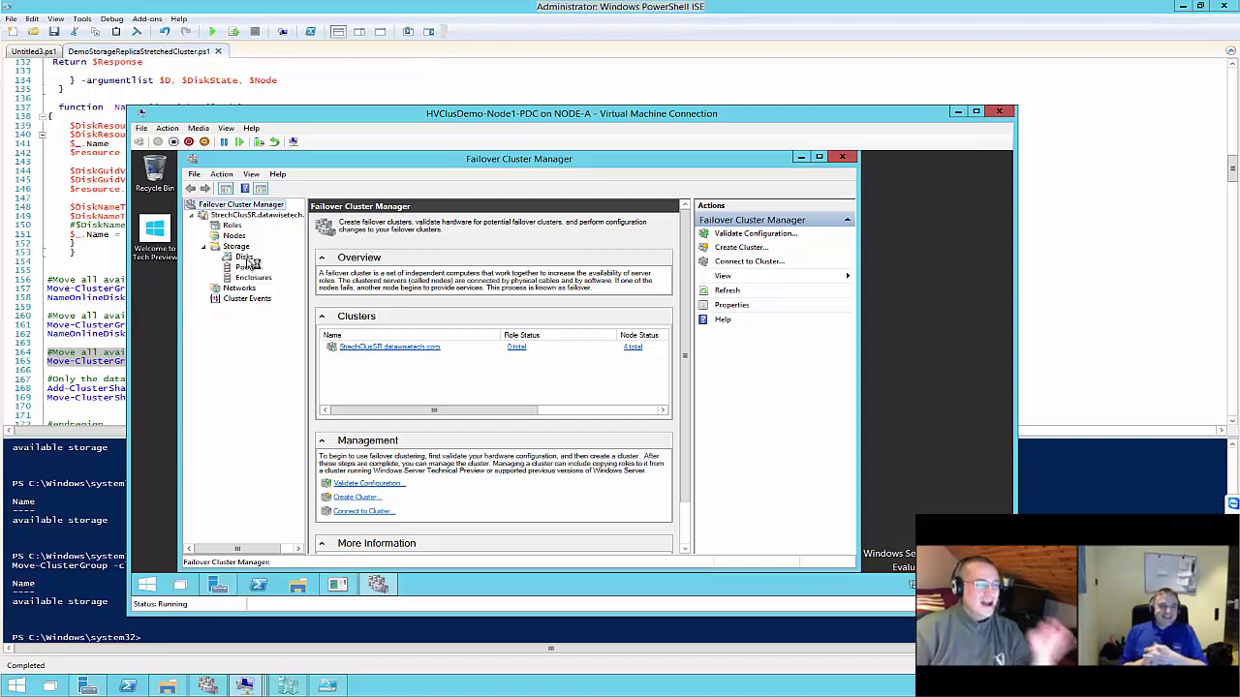
{"action": "left_click", "coordinate": [244, 257]}
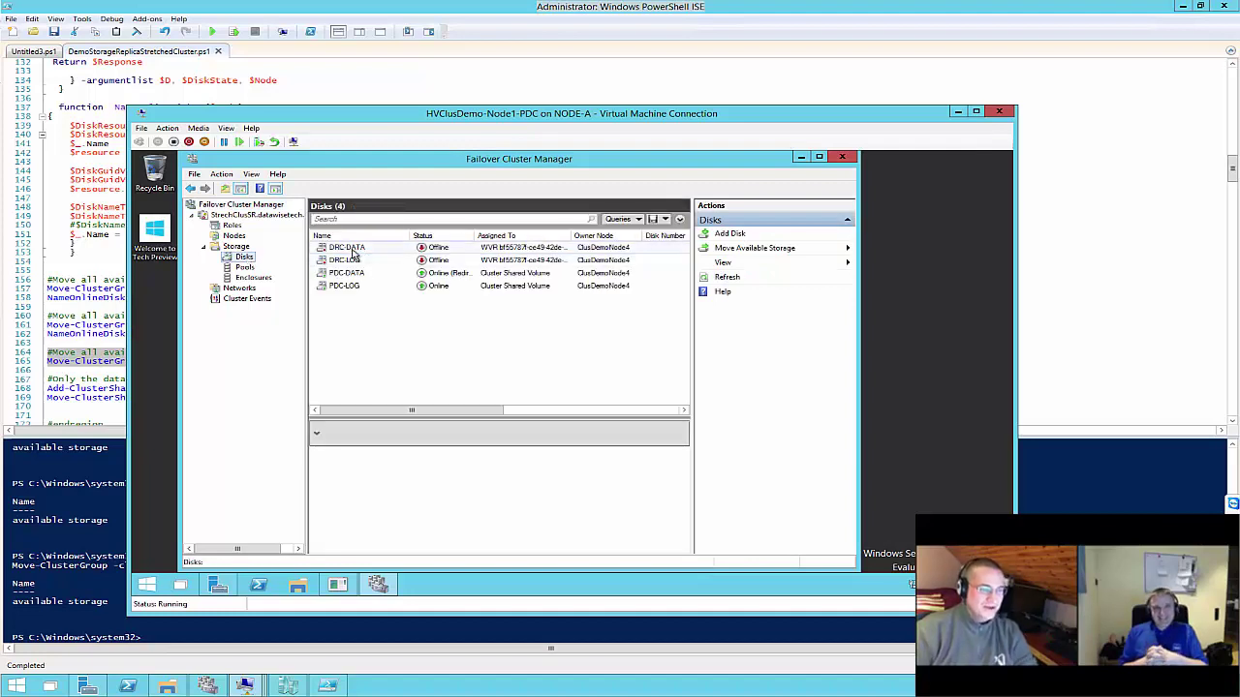
{"action": "right_click", "coordinate": [242, 258]}
{"action": "right_click", "coordinate": [241, 259]}
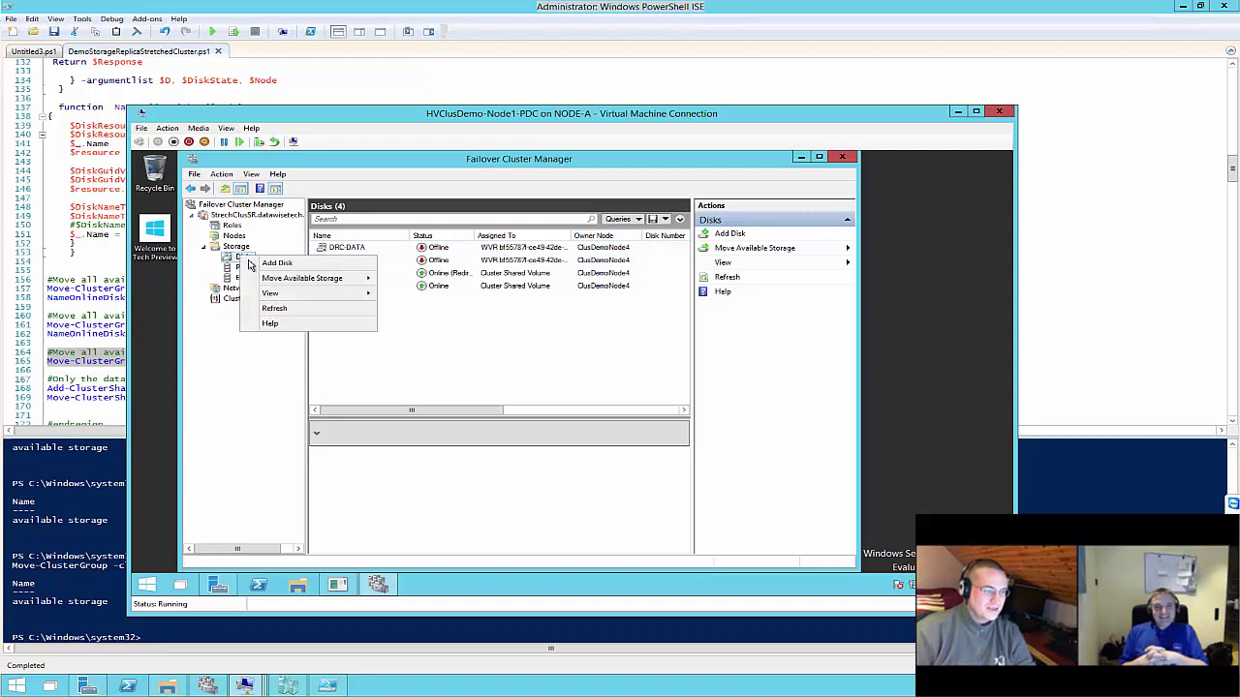
{"action": "left_click", "coordinate": [274, 308]}
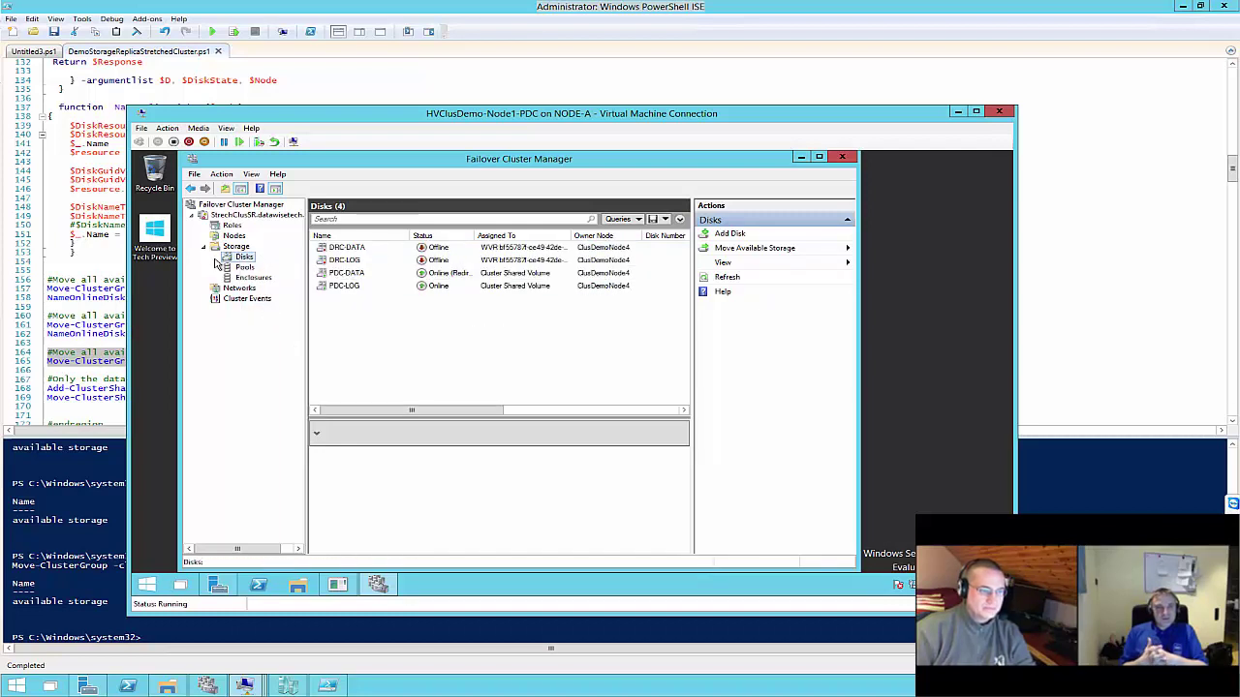
{"action": "left_click", "coordinate": [72, 361]}
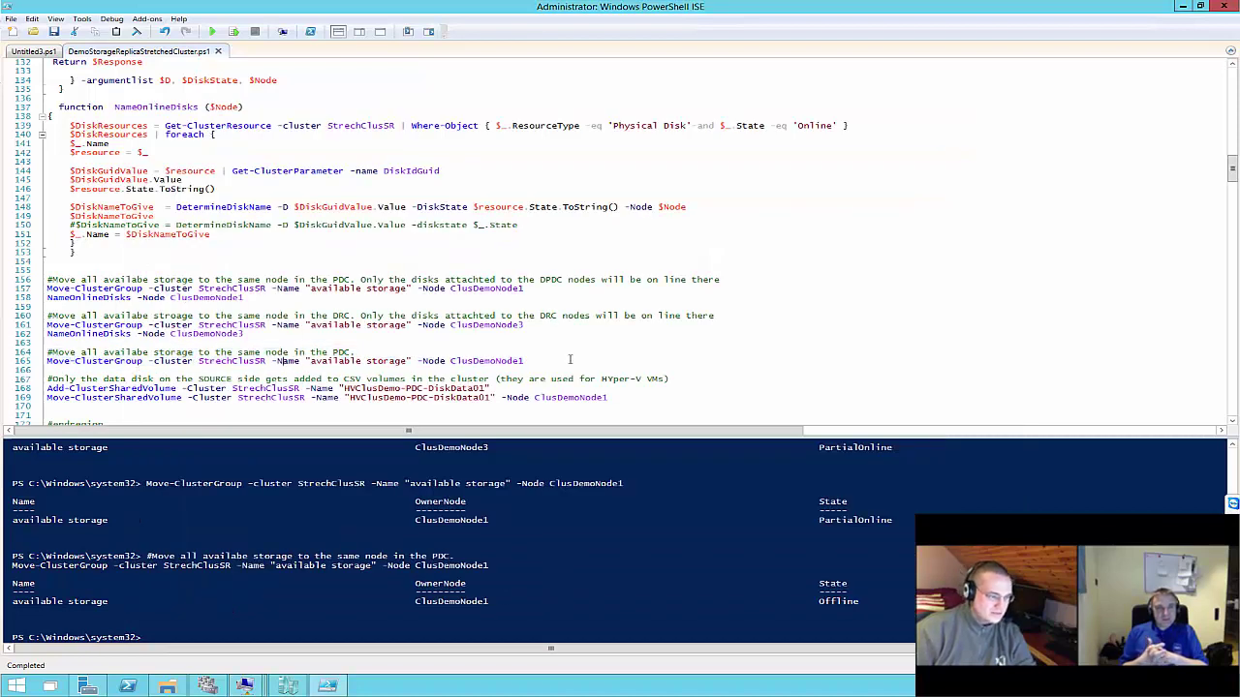
Run line 169's Move-ClusterSharedVolume for HVClusDemo-PDC-DiskData01 to ClusDemoNode1
{"action": "left_click_drag", "start_coordinate": [570, 366], "coordinate": [19, 356]}
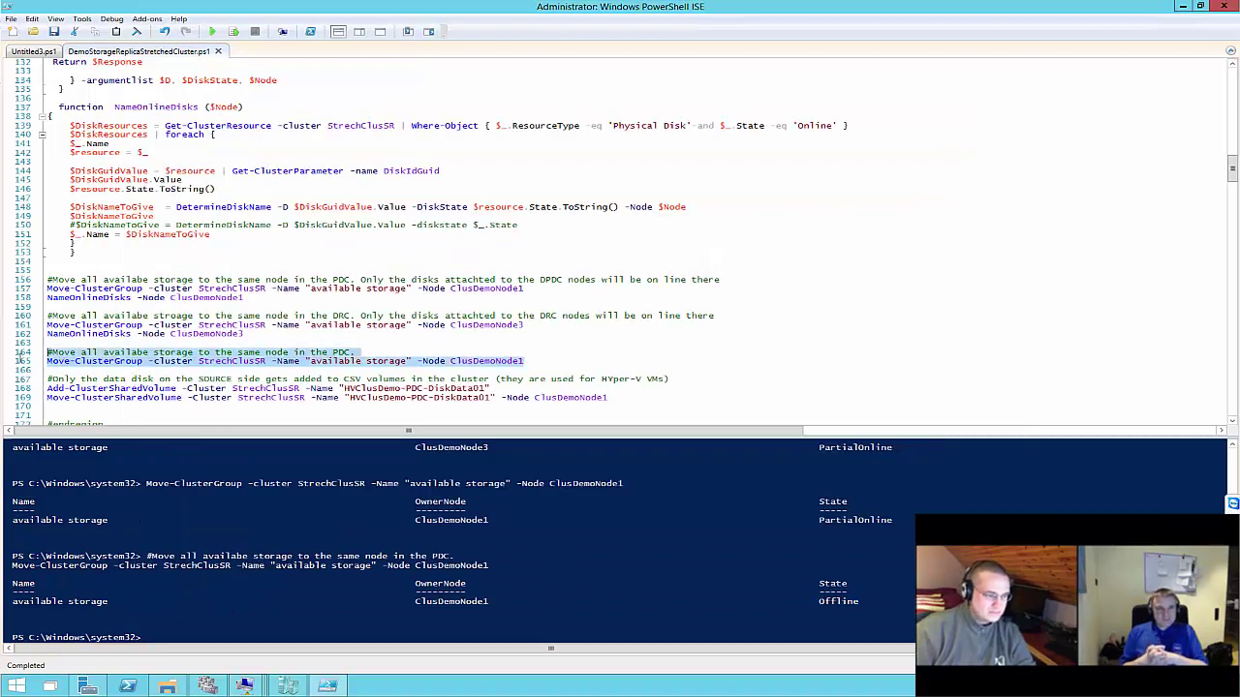
{"action": "left_click", "coordinate": [358, 359]}
{"action": "scroll", "coordinate": [388, 355], "scroll_direction": "down", "scroll_amount": 1}
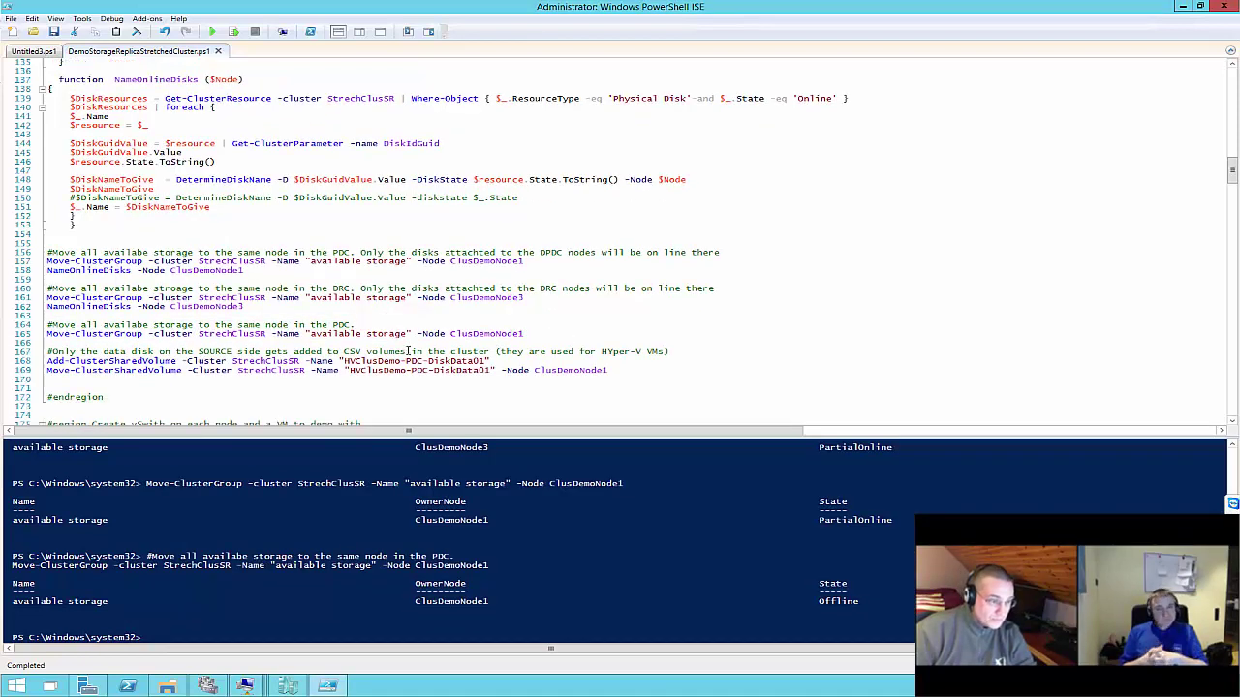
{"action": "left_click_drag", "start_coordinate": [635, 367], "coordinate": [46, 360]}
{"action": "left_click", "coordinate": [639, 377]}
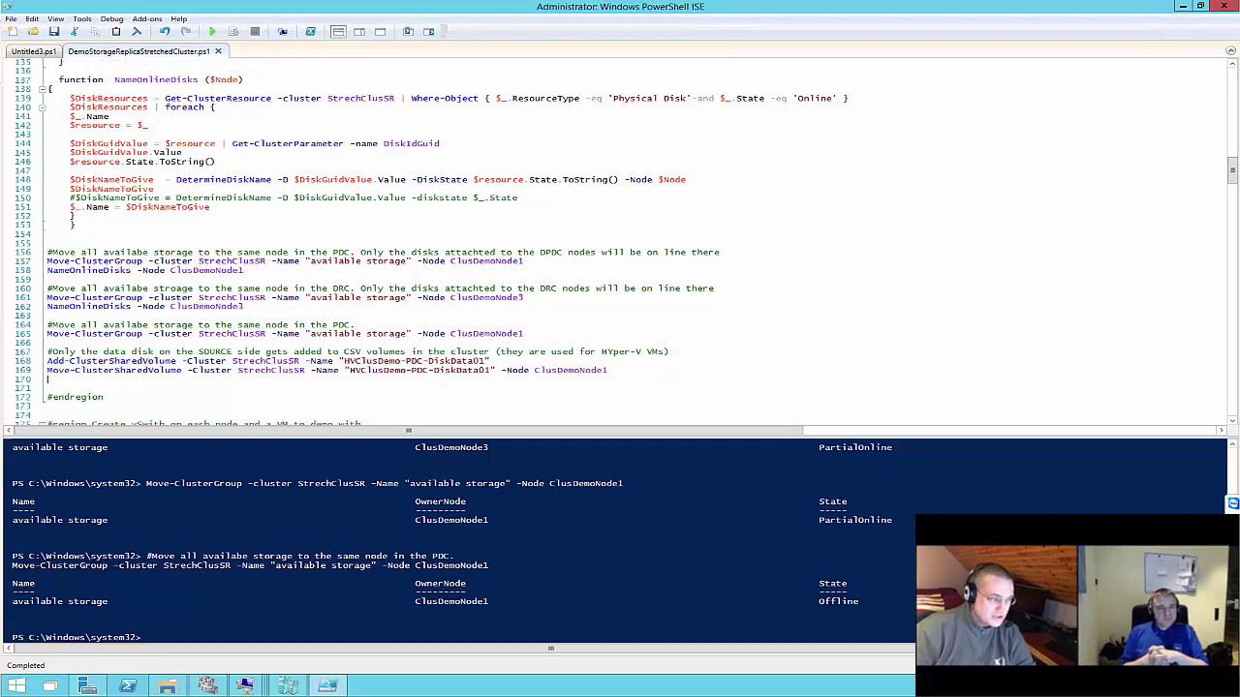
{"action": "key", "text": "shift+Up"}
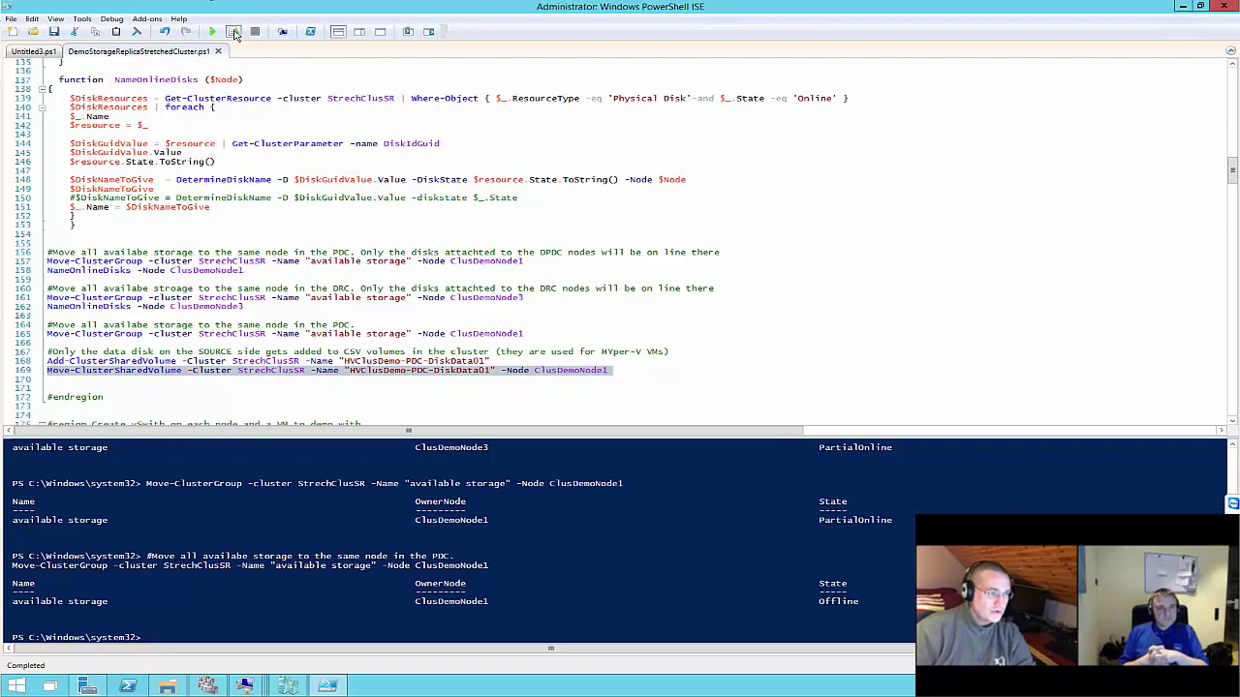
{"action": "left_click", "coordinate": [233, 32]}
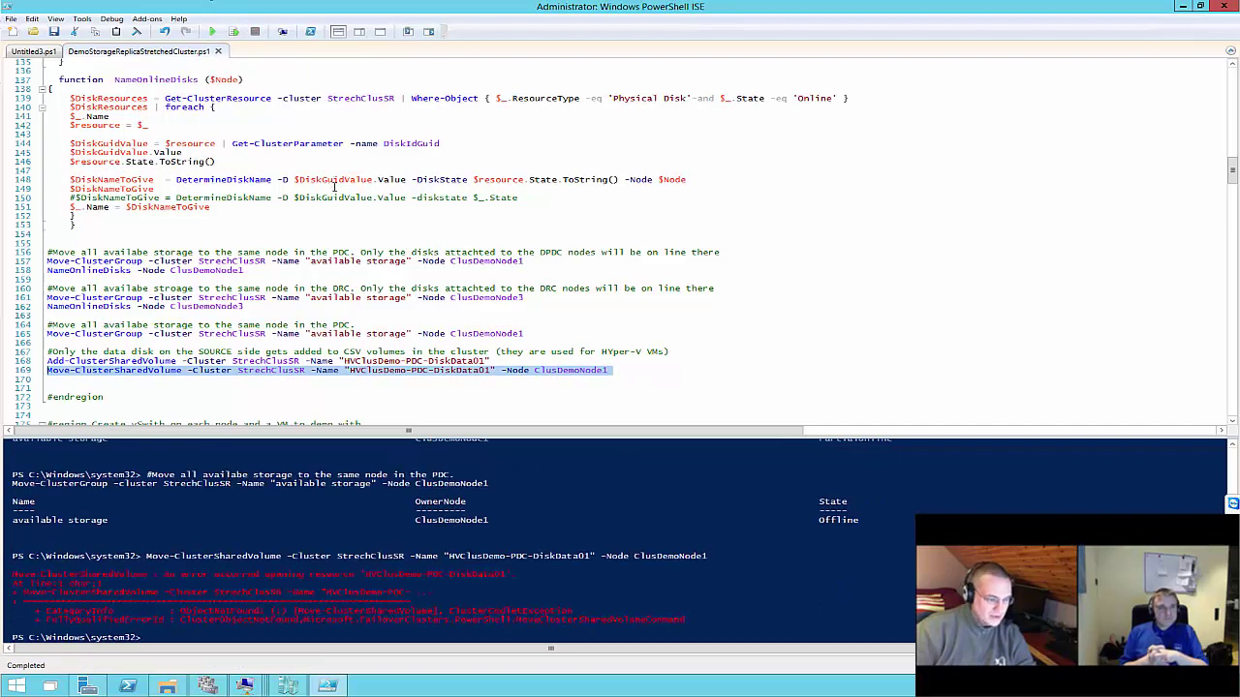